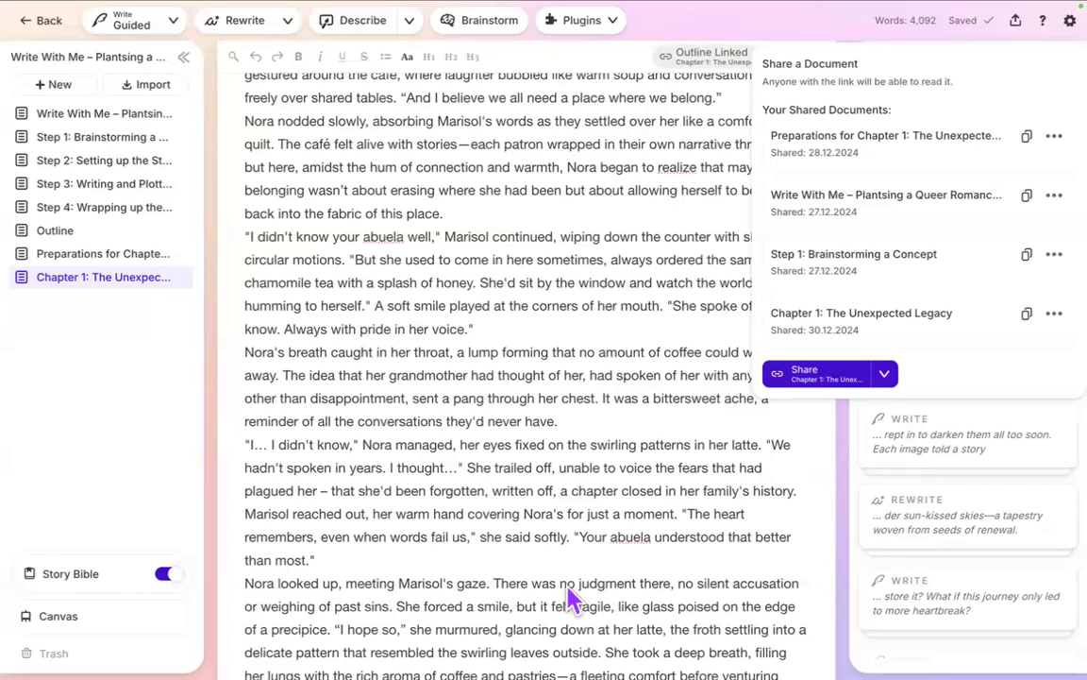
# Close the document sharing pop-up and read through the Chapter 1 draft to its end.
pyautogui.click(857, 464)
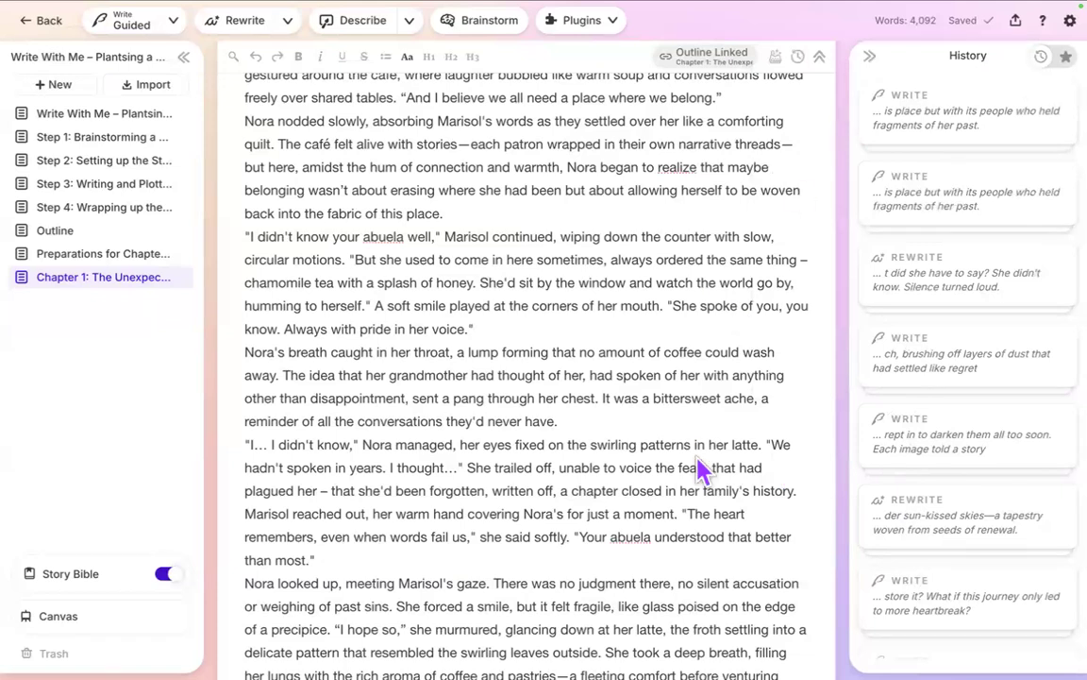
pyautogui.scroll(5, 703, 469)
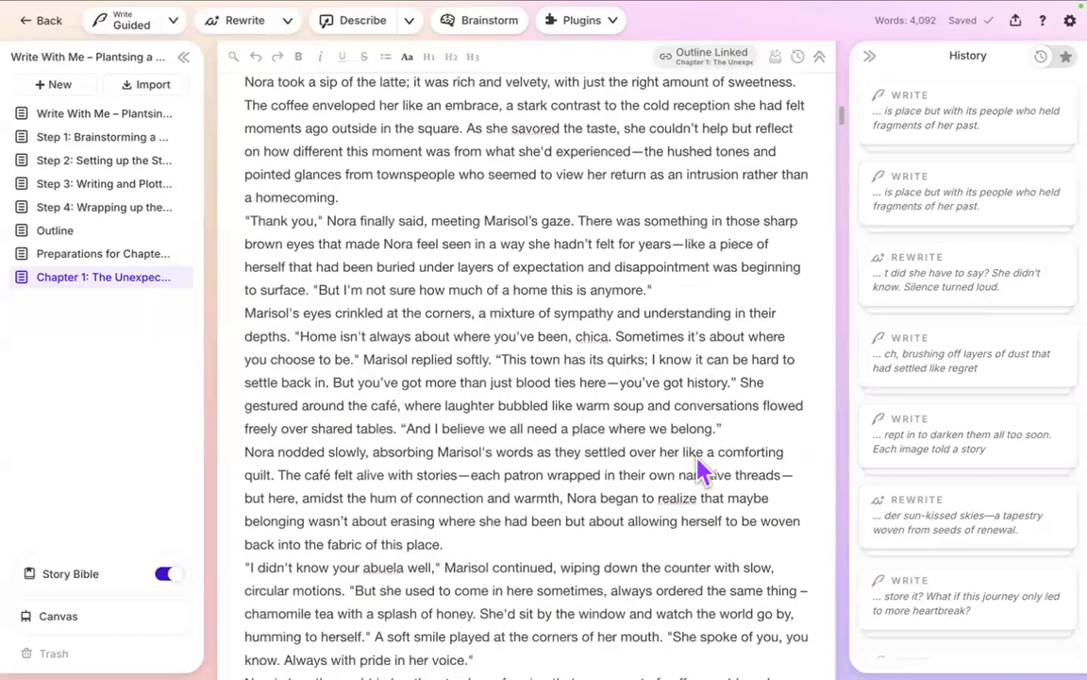
pyautogui.scroll(-1, 703, 469)
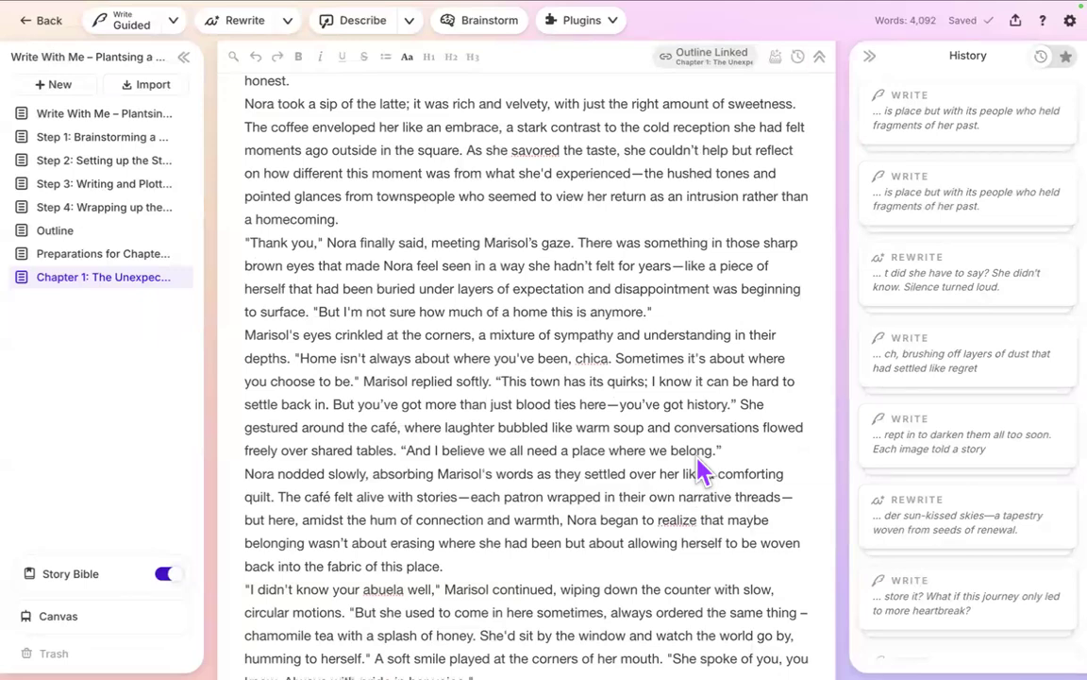
pyautogui.scroll(-7, 703, 469)
pyautogui.scroll(-2, 704, 469)
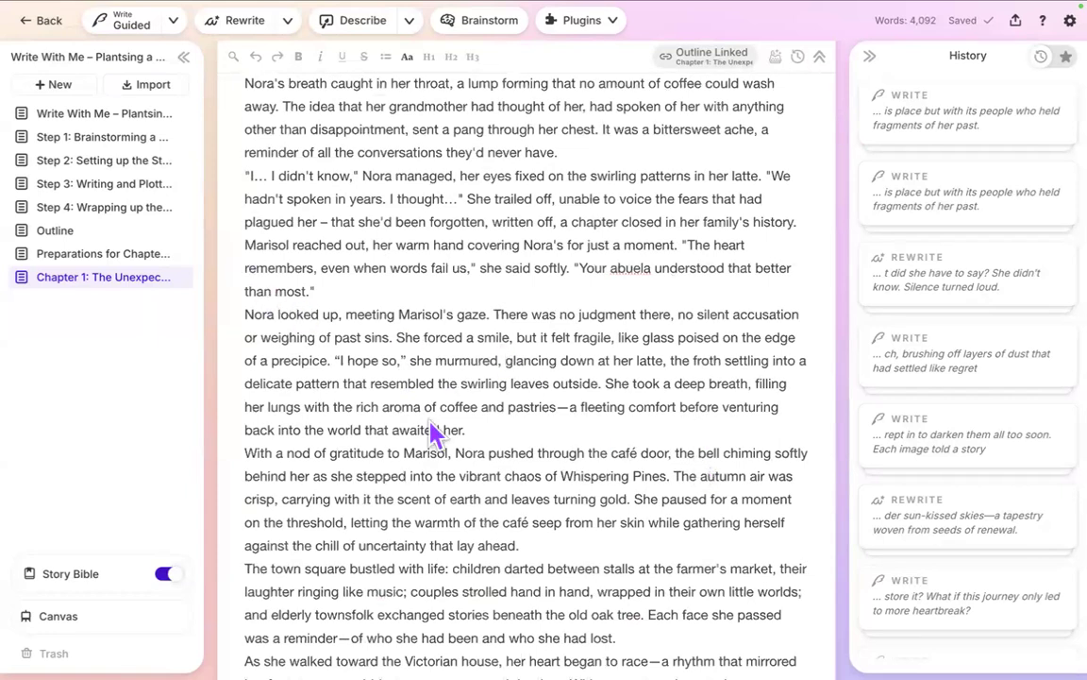
pyautogui.scroll(-8, 432, 432)
pyautogui.scroll(-5, 432, 436)
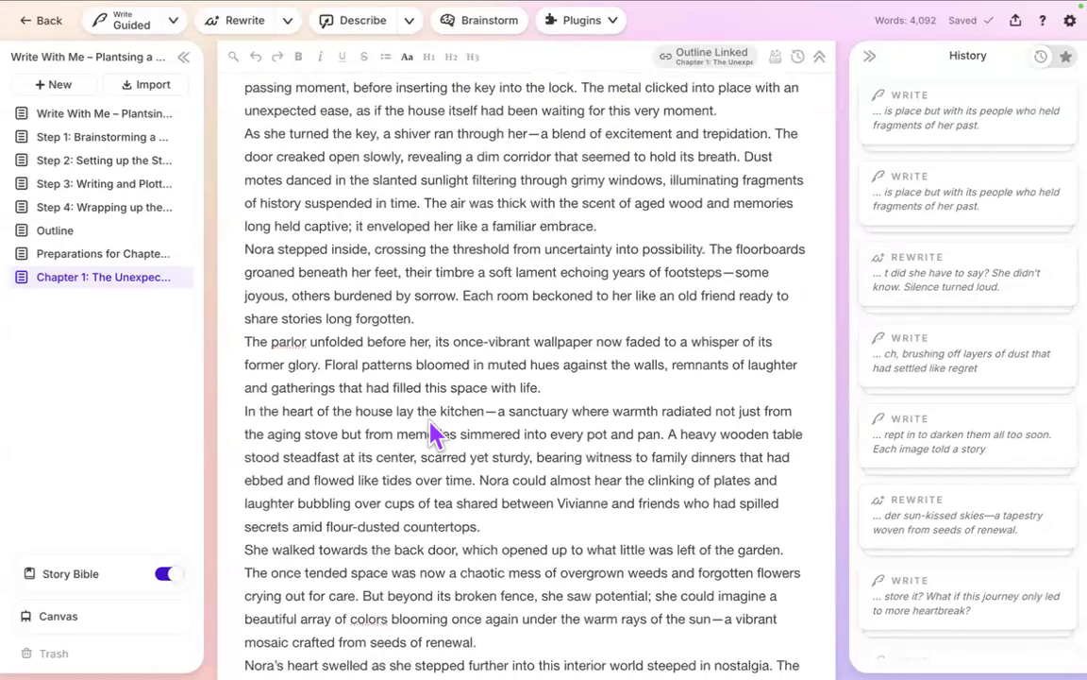
pyautogui.scroll(5, 433, 435)
pyautogui.scroll(1, 433, 434)
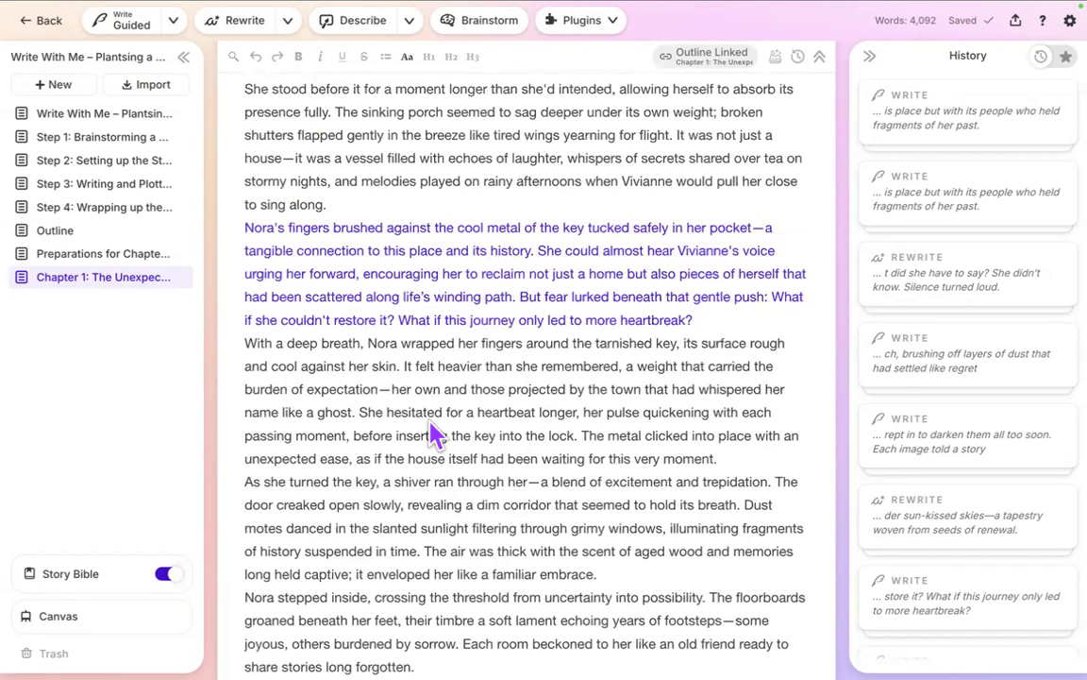
pyautogui.scroll(-7, 432, 435)
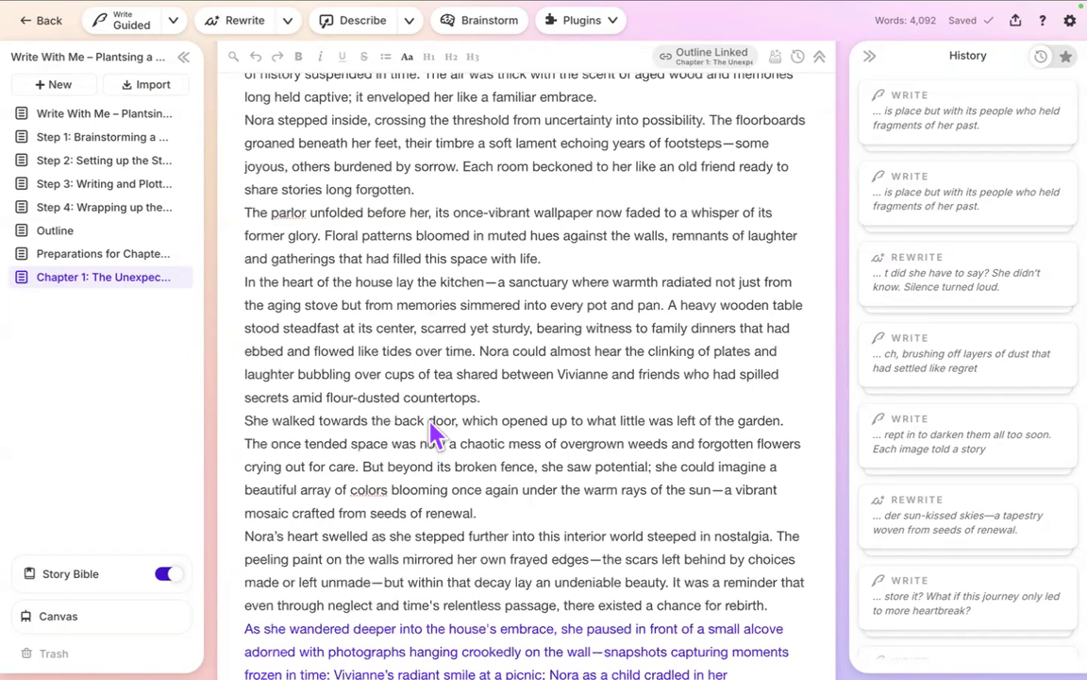
pyautogui.scroll(-8, 432, 435)
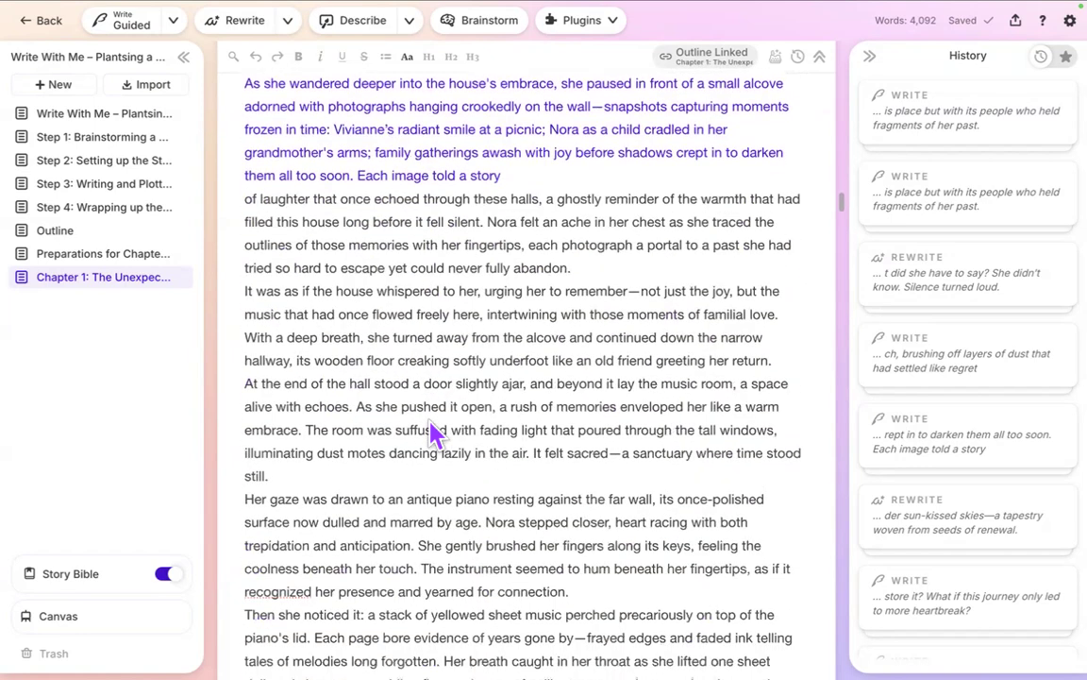
pyautogui.scroll(-5, 432, 435)
pyautogui.scroll(-3, 433, 435)
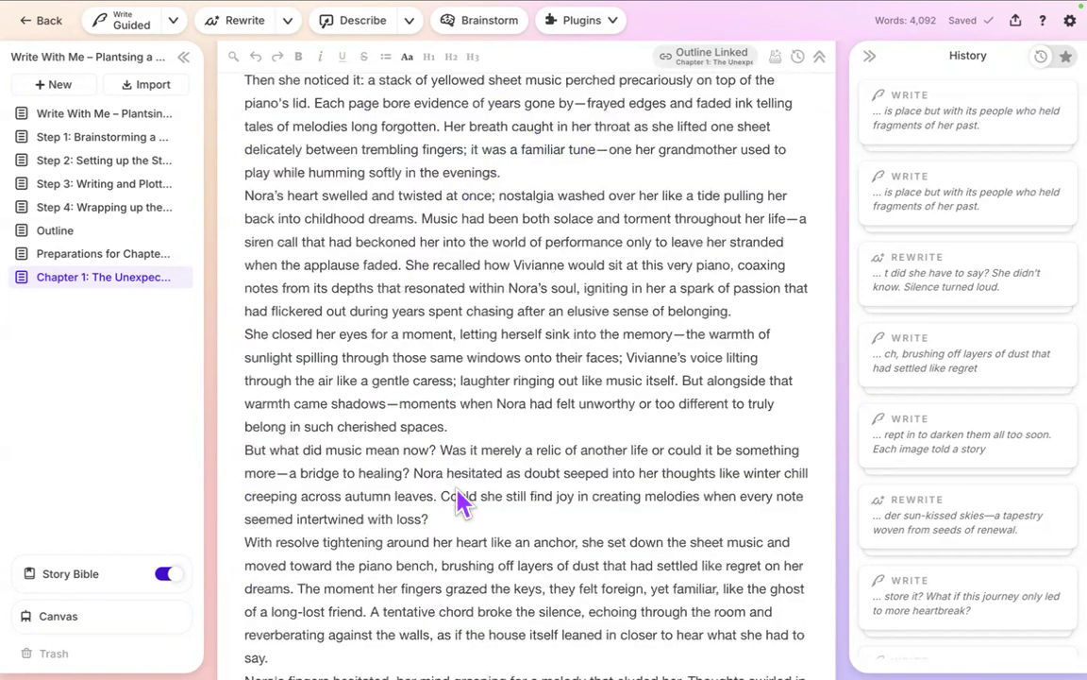
pyautogui.scroll(-1, 463, 503)
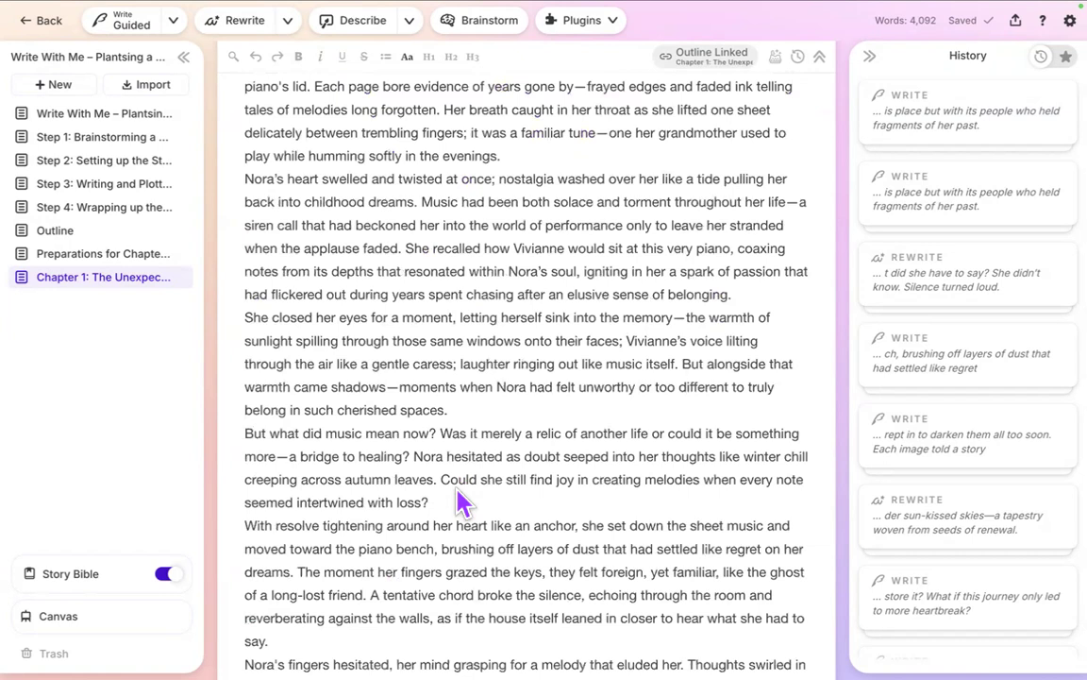
pyautogui.scroll(-5, 462, 503)
pyautogui.scroll(-4, 463, 503)
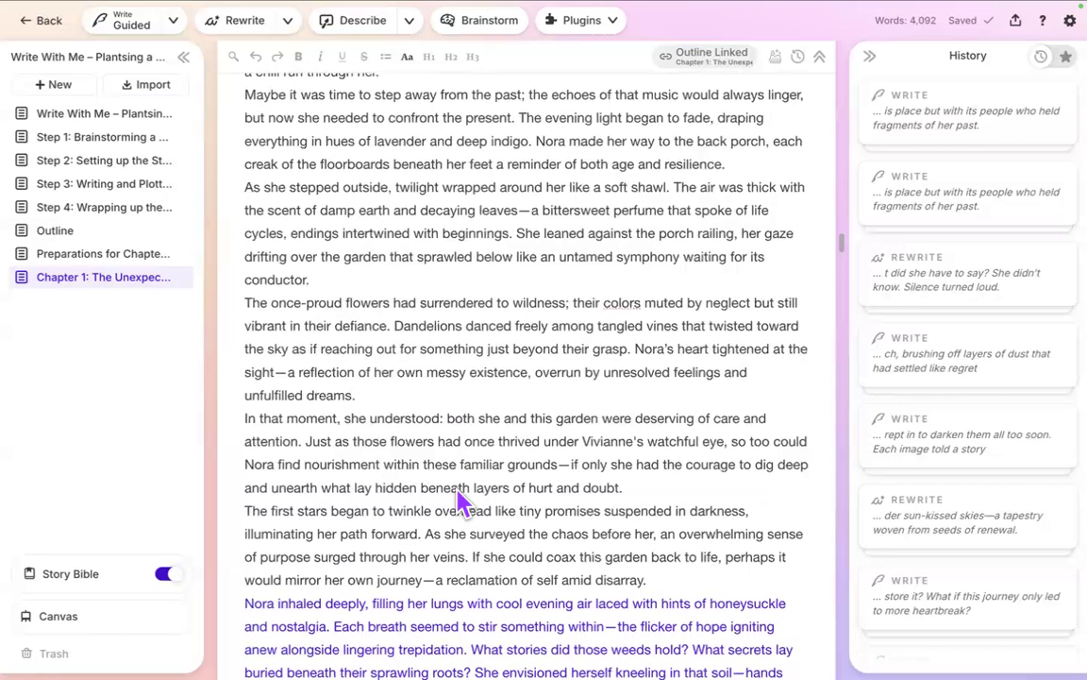
pyautogui.scroll(-1, 462, 503)
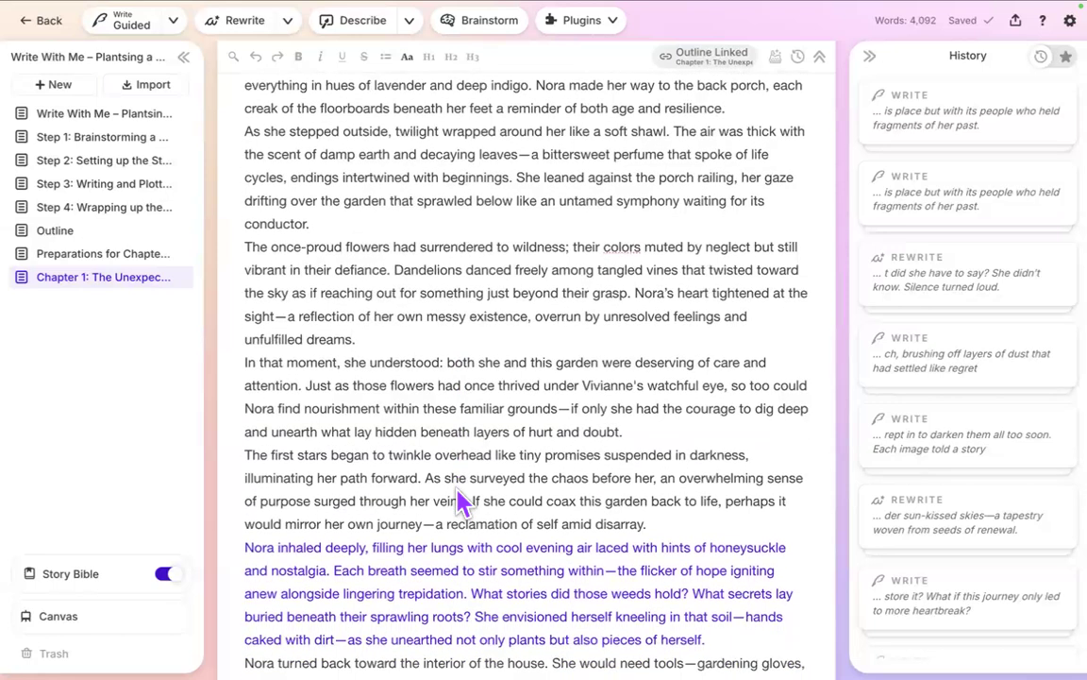
pyautogui.scroll(-3, 463, 504)
pyautogui.scroll(-4, 463, 503)
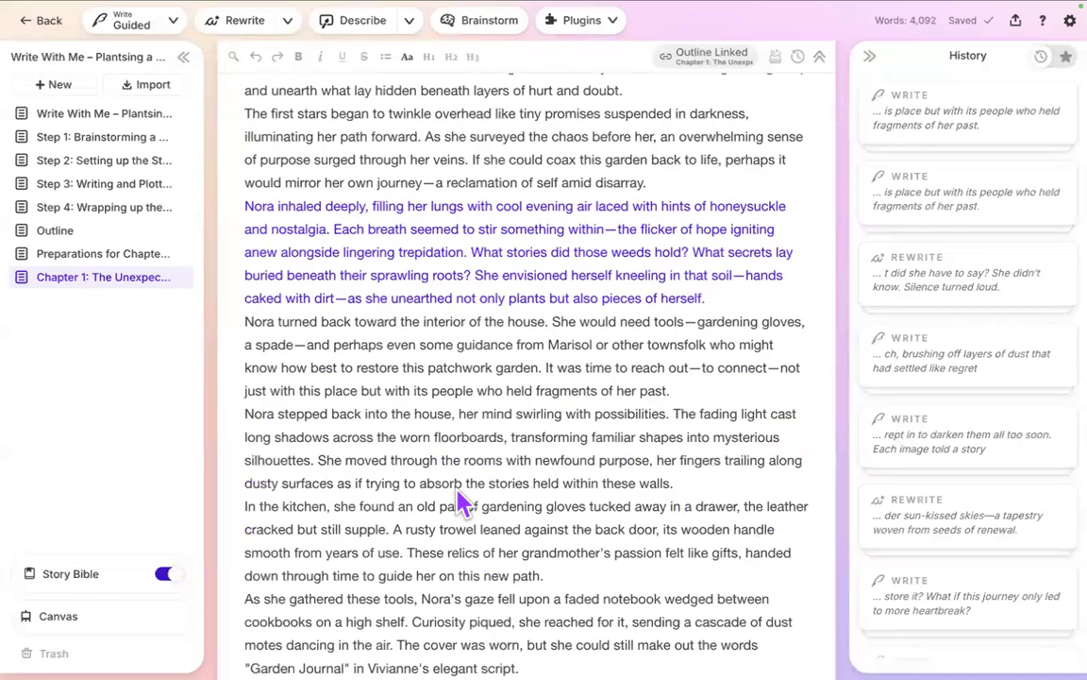
pyautogui.scroll(-20, 462, 504)
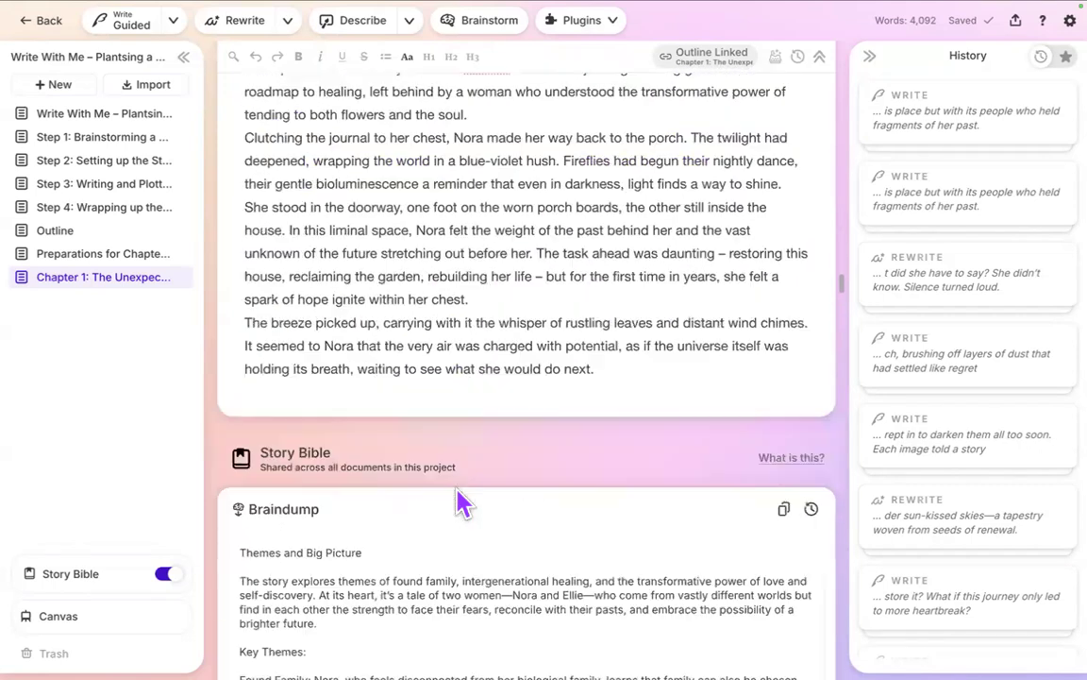
pyautogui.scroll(8, 463, 503)
pyautogui.click(619, 525)
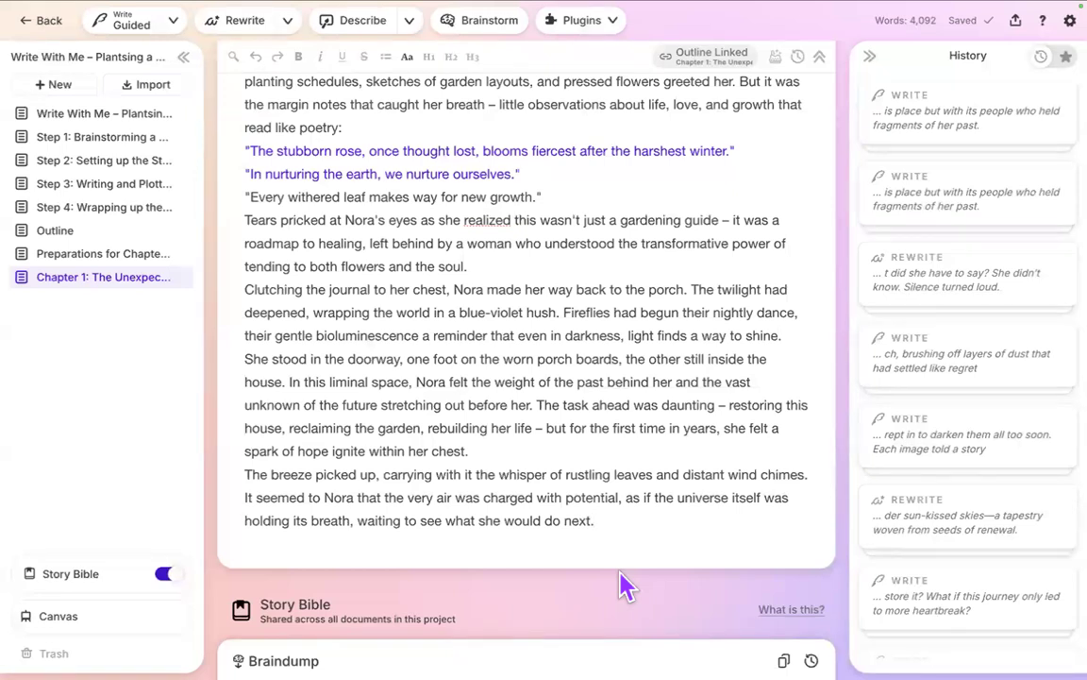
# Update the Chapter 1 entry in the Story Bible outline from the linked document "Chapter 1: The Unexpected Legacy".
pyautogui.scroll(-1, 625, 585)
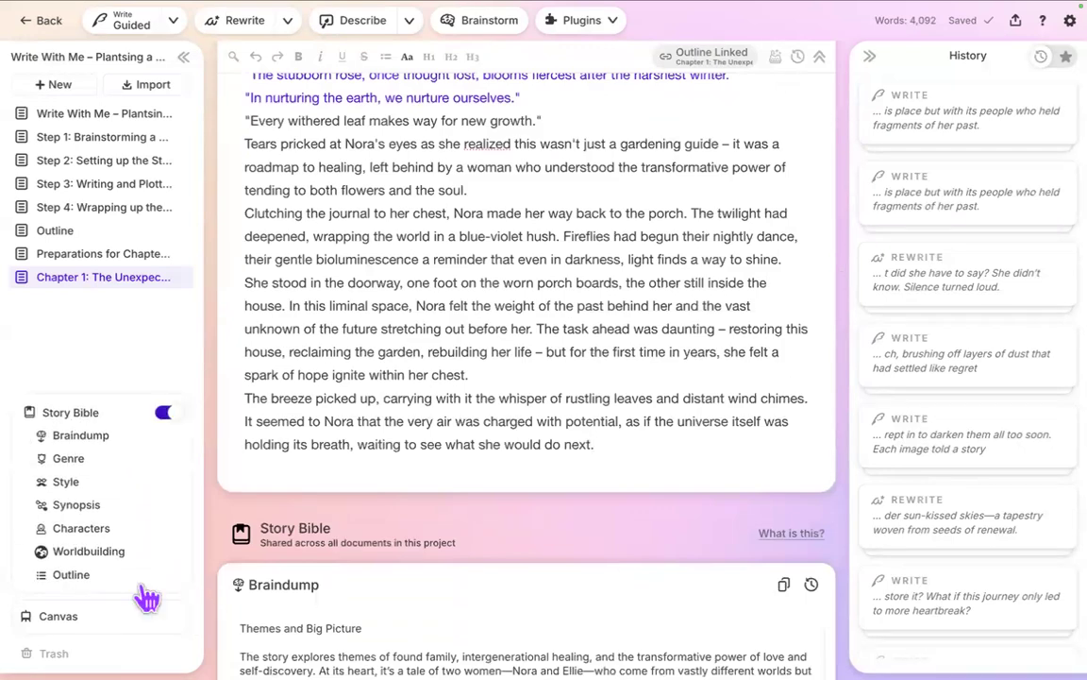
pyautogui.click(141, 575)
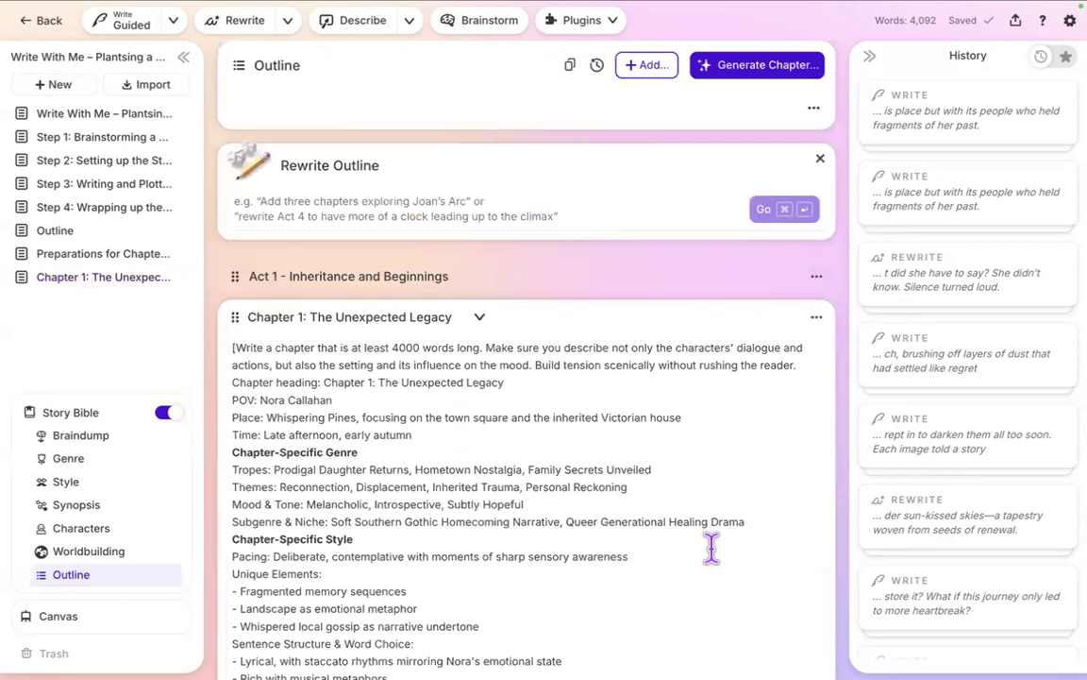
pyautogui.scroll(-2, 712, 549)
pyautogui.scroll(1, 711, 548)
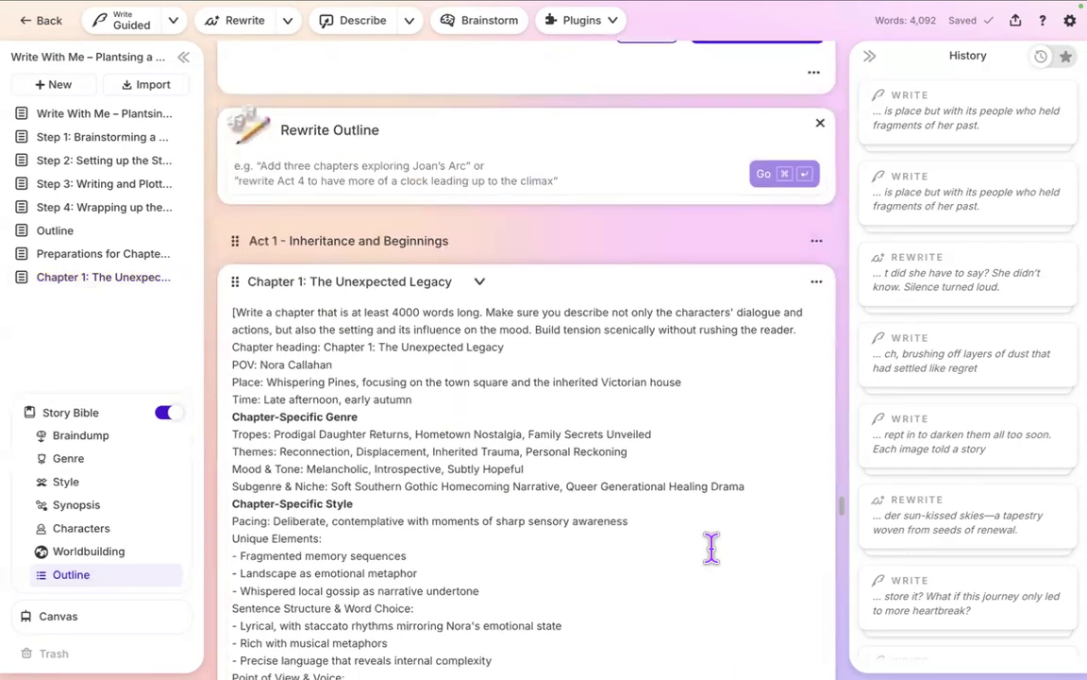
pyautogui.click(818, 283)
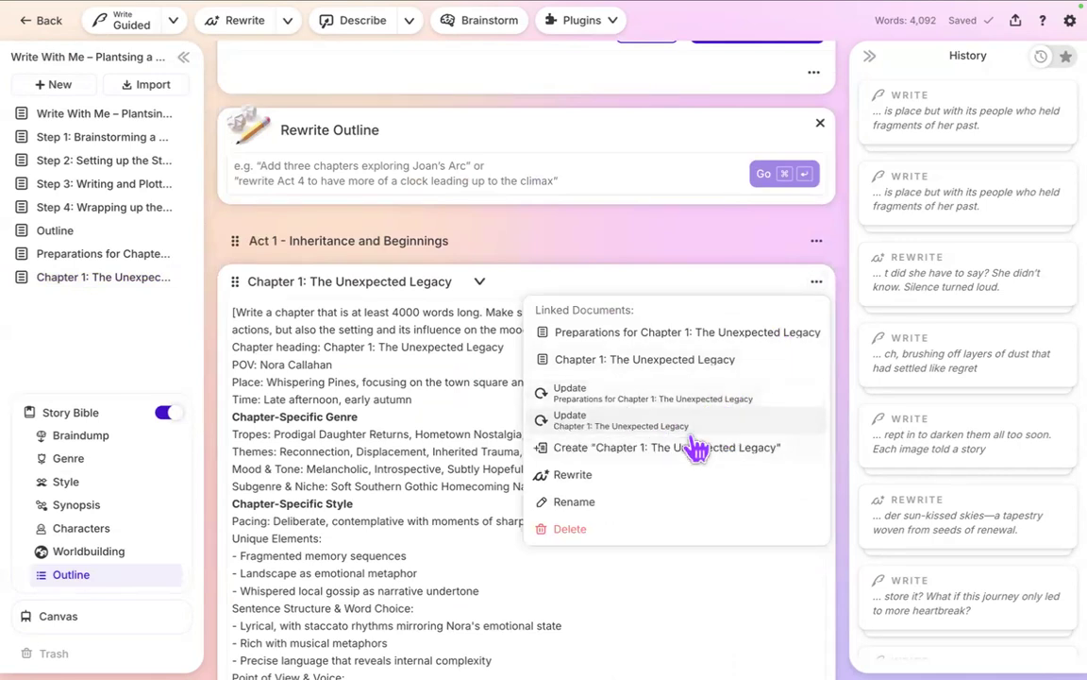
pyautogui.click(580, 433)
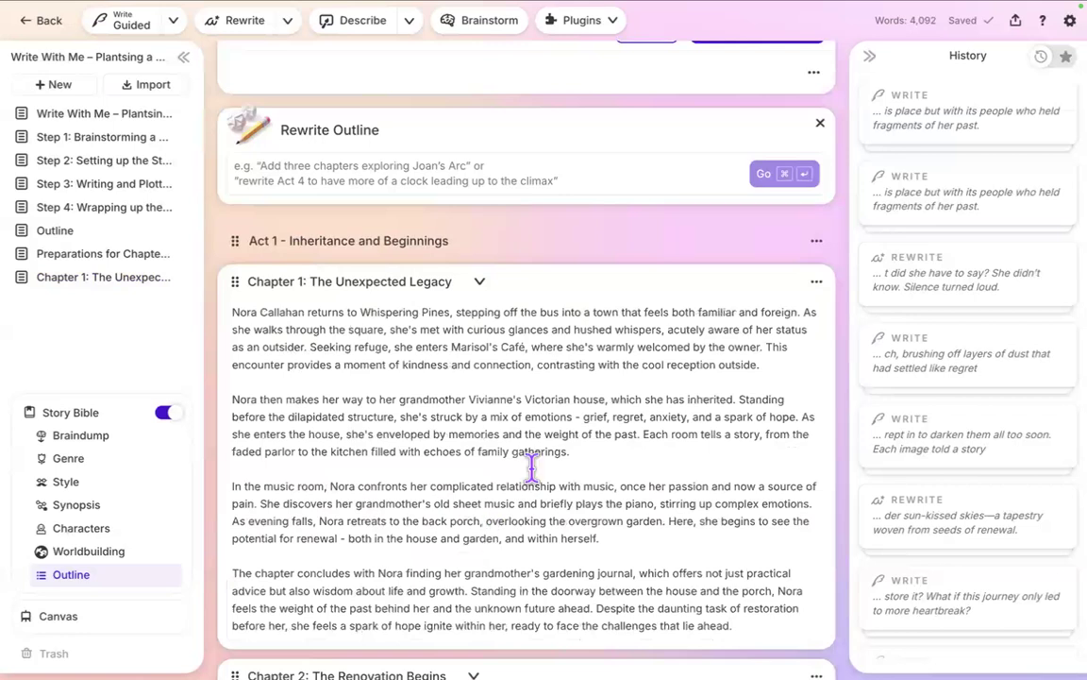
# Copy the full text of the updated Chapter 1 outline entry.
pyautogui.click(416, 389)
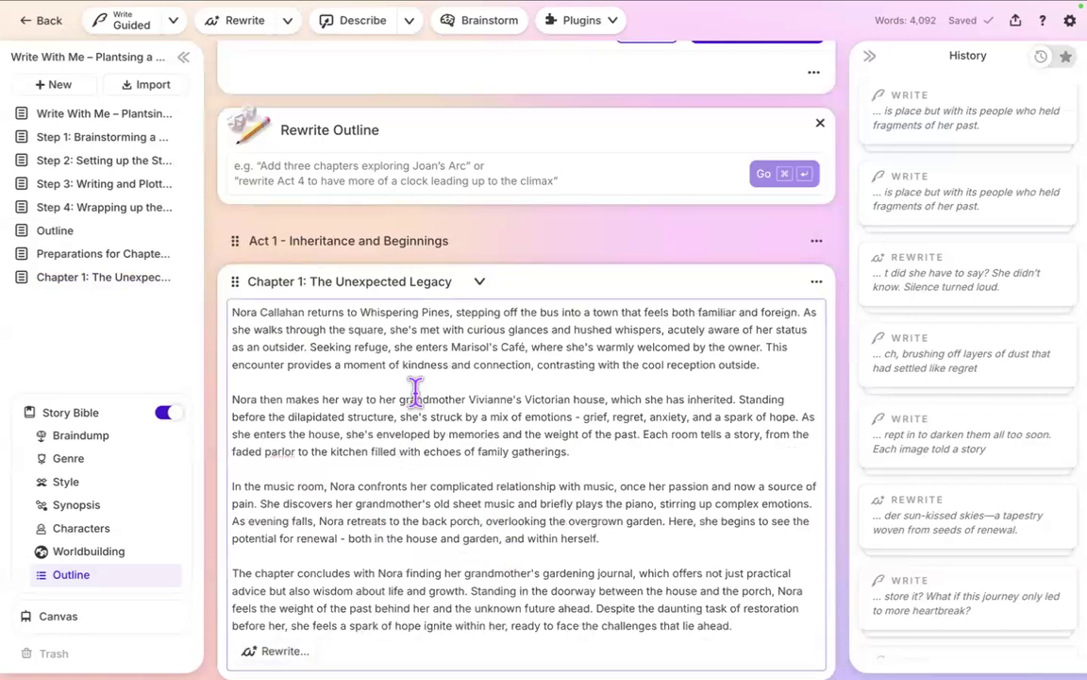
pyautogui.scroll(-1, 420, 481)
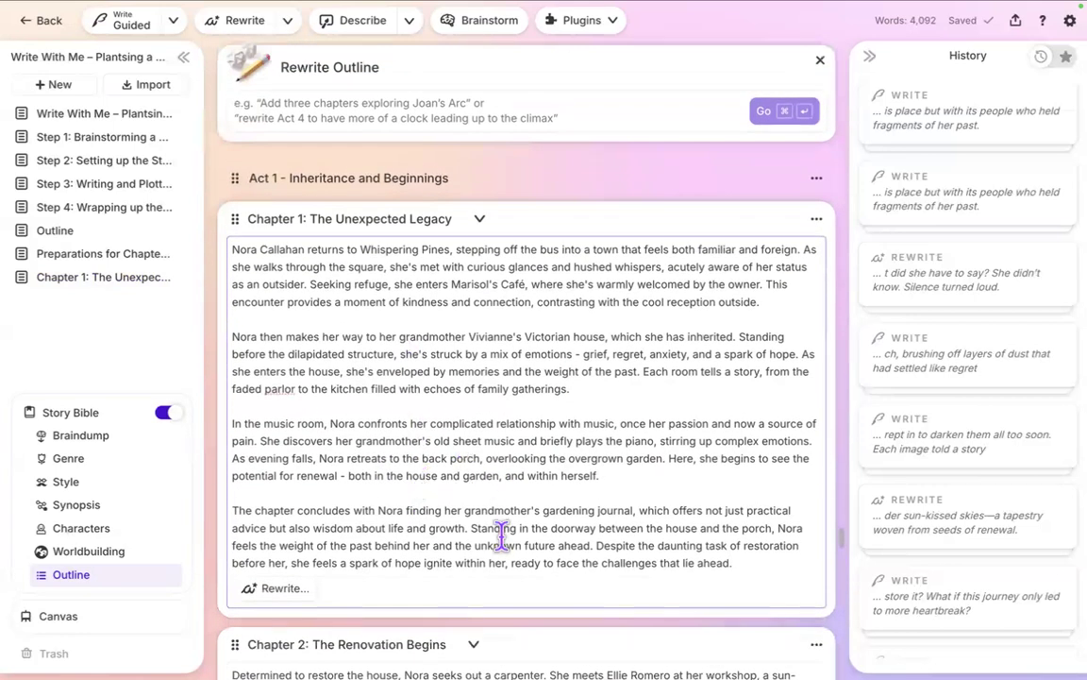
pyautogui.click(451, 420)
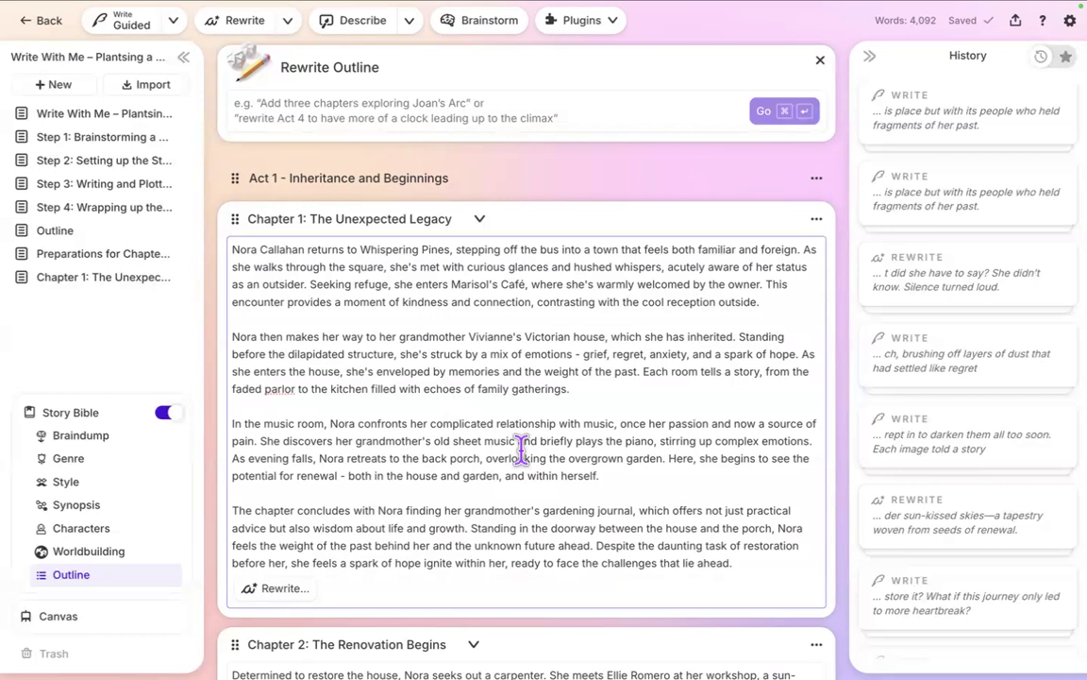
pyautogui.hotkey('ctrl', 'a')
pyautogui.press('super+c')
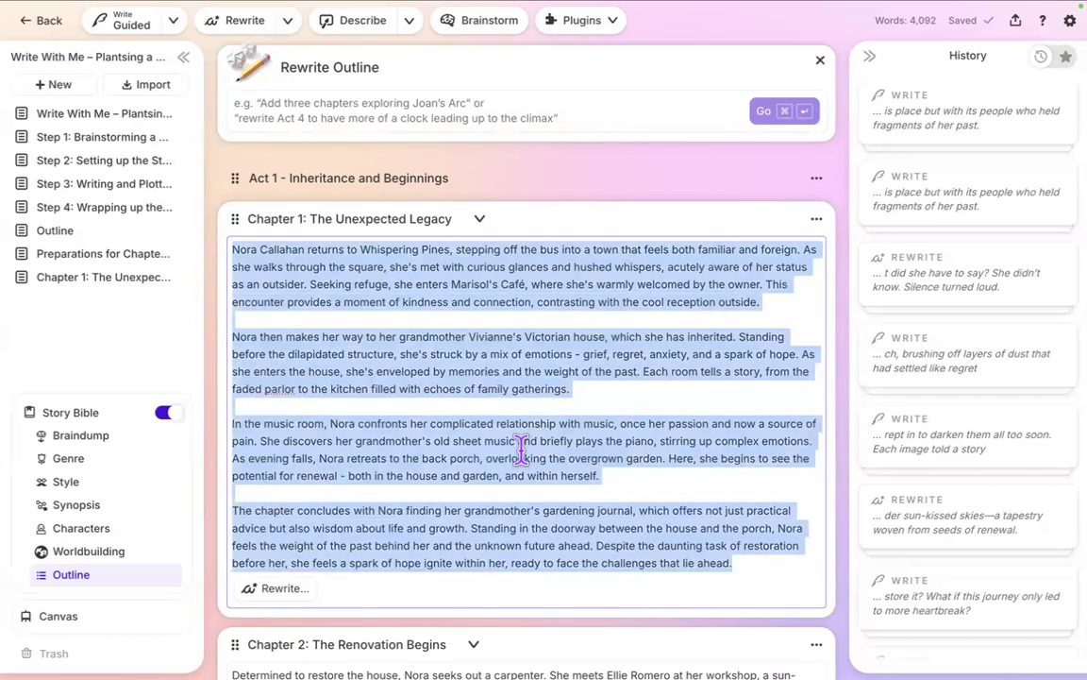
pyautogui.click(816, 221)
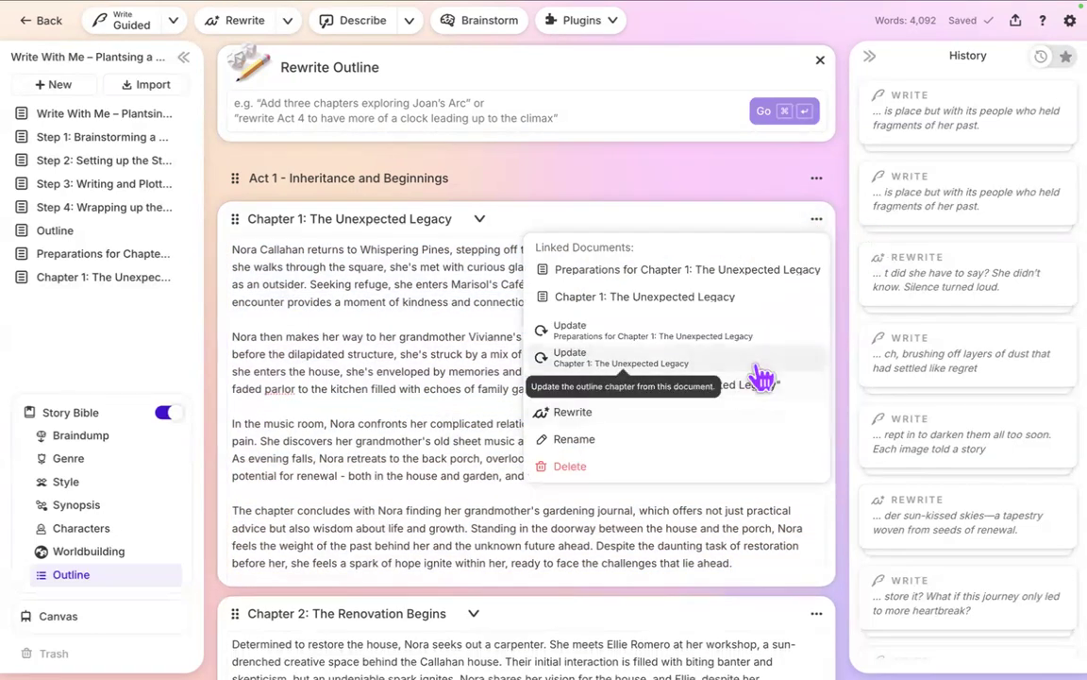
pyautogui.click(365, 416)
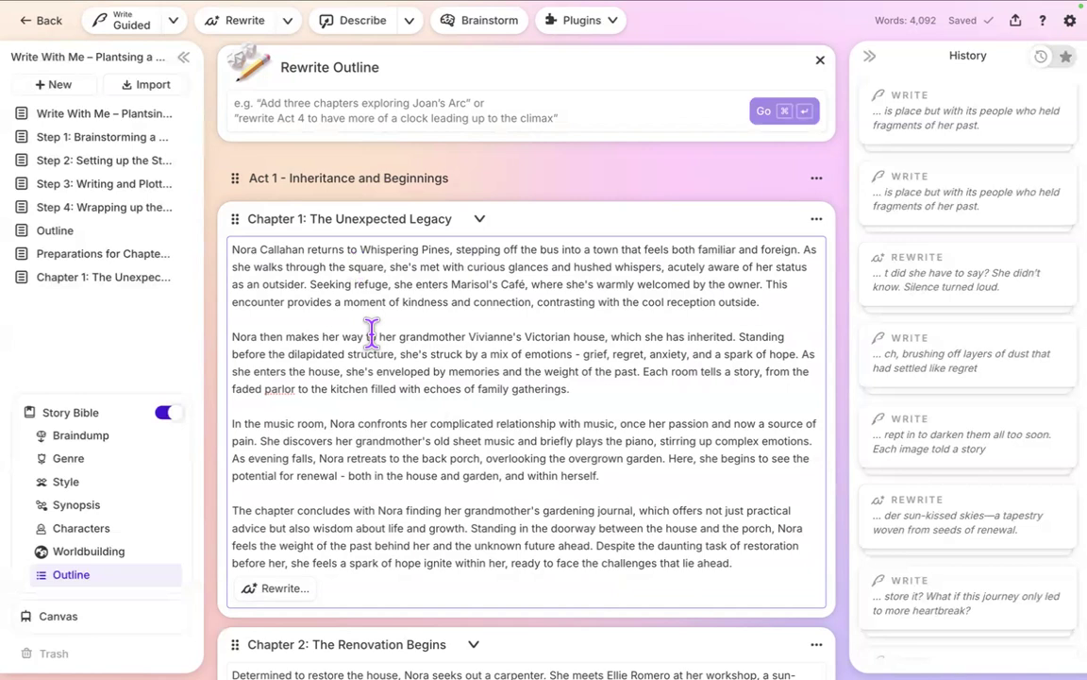
# Paste the copied chapter summary with matched style under the Update Outline heading of the Step 4 document in the other browser tab.
pyautogui.moveTo(328, 8)
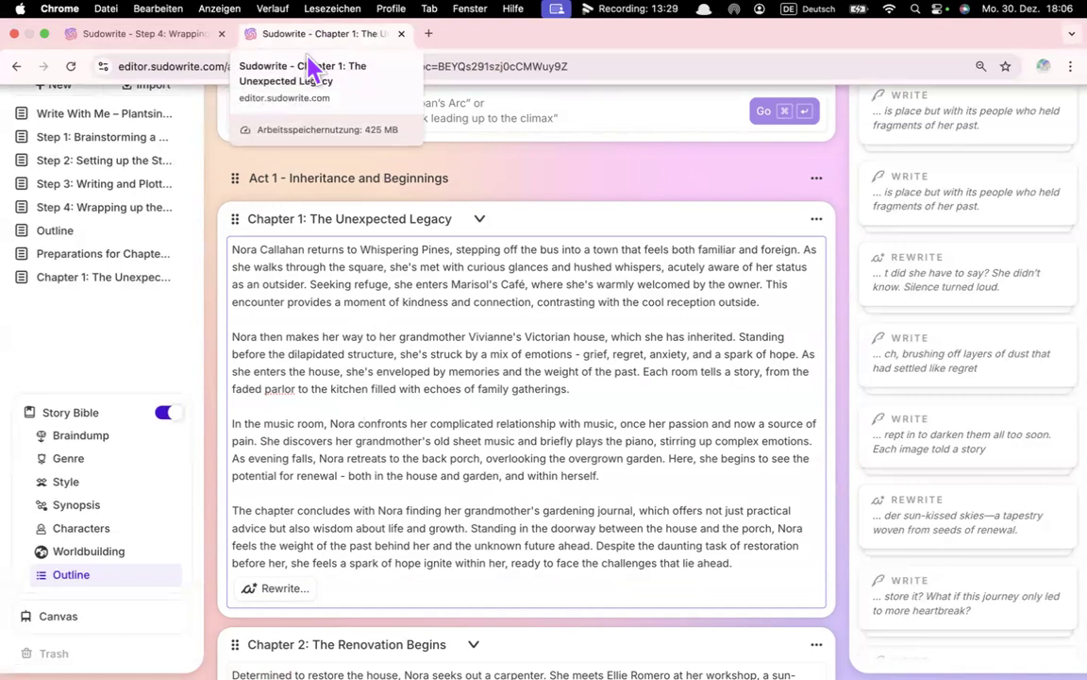
pyautogui.click(189, 35)
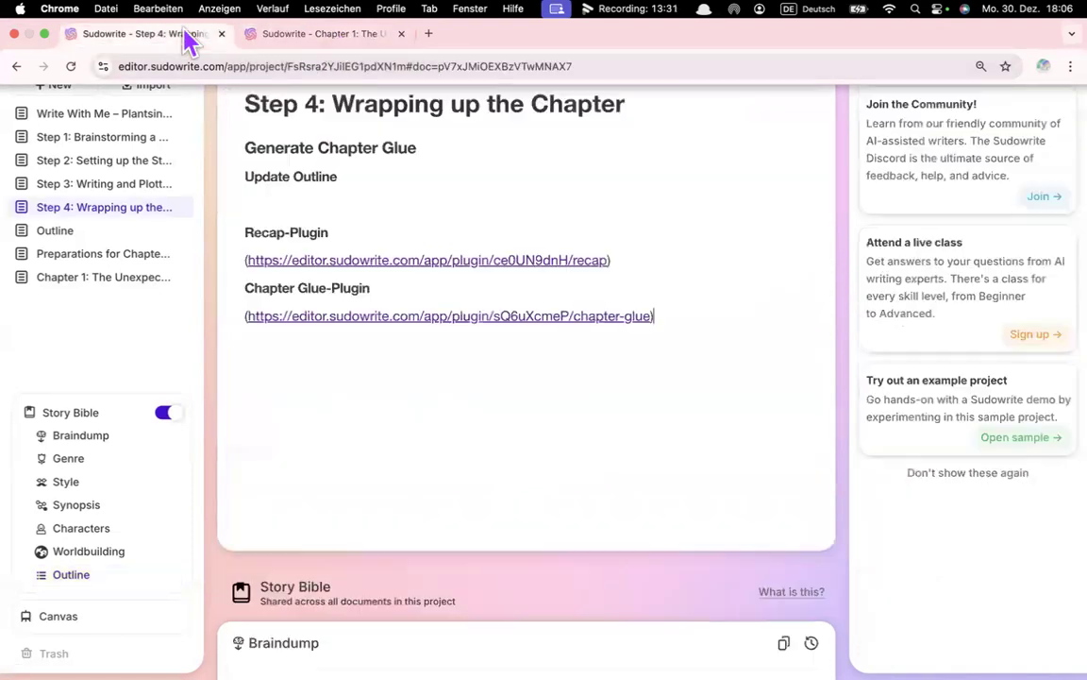
pyautogui.click(304, 206)
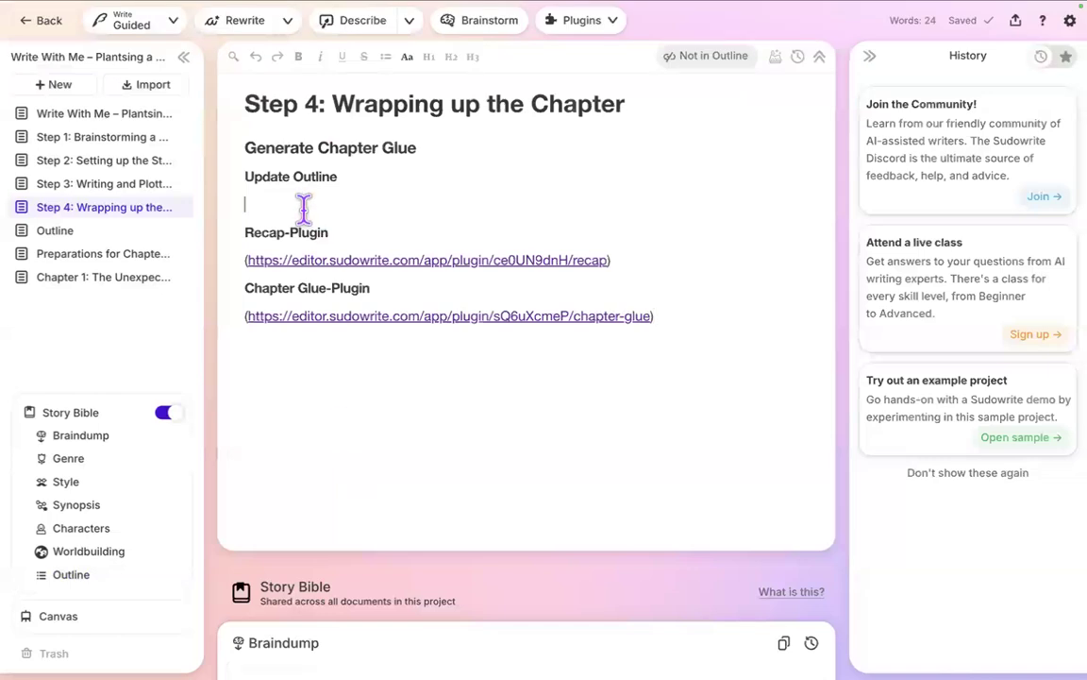
pyautogui.press('super+v')
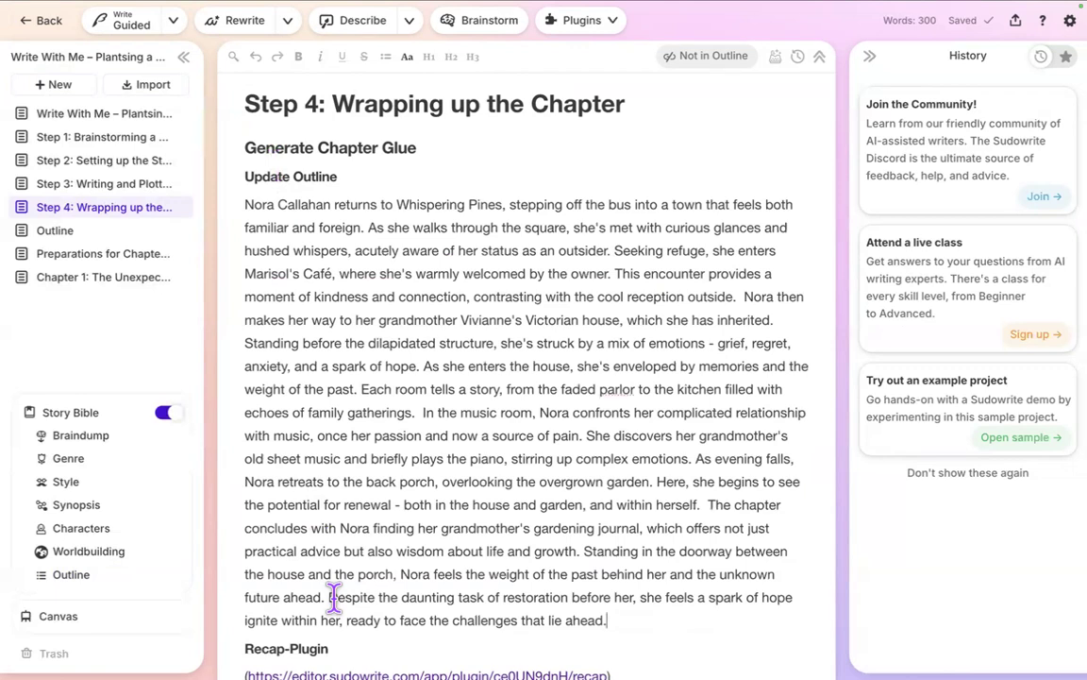
pyautogui.press('super+z')
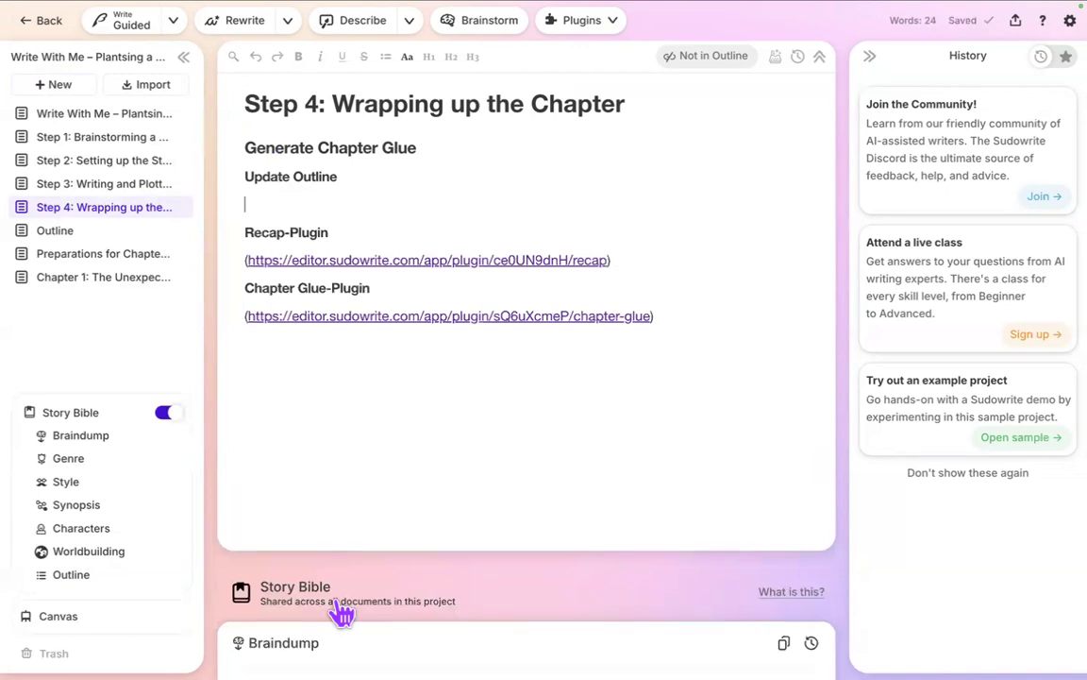
pyautogui.rightClick(269, 214)
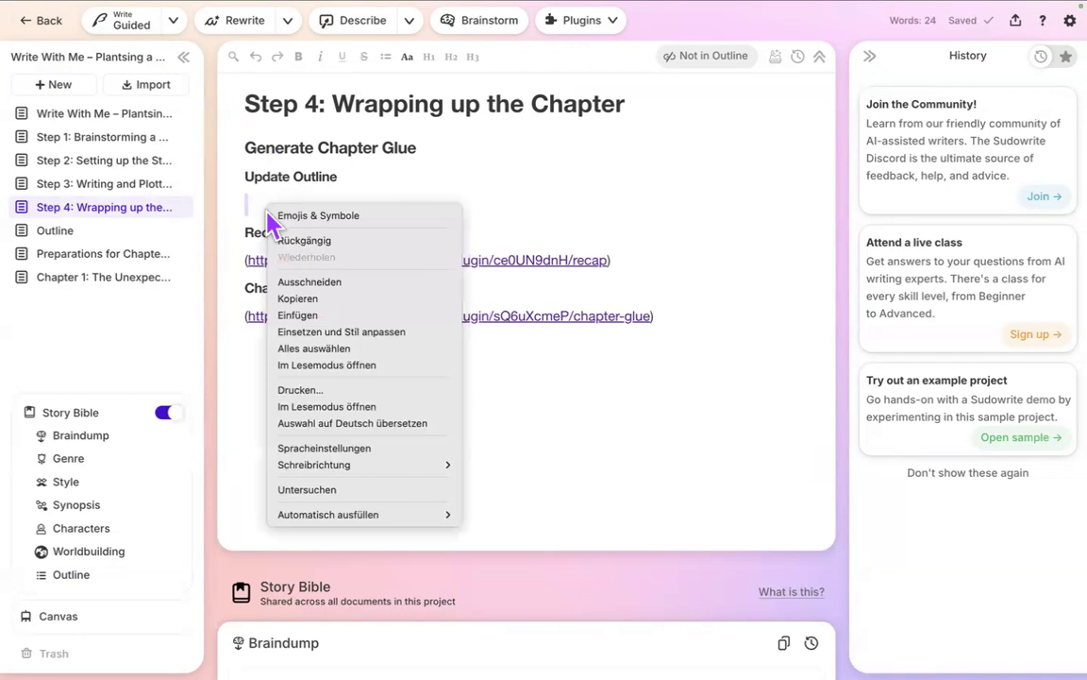
pyautogui.click(368, 336)
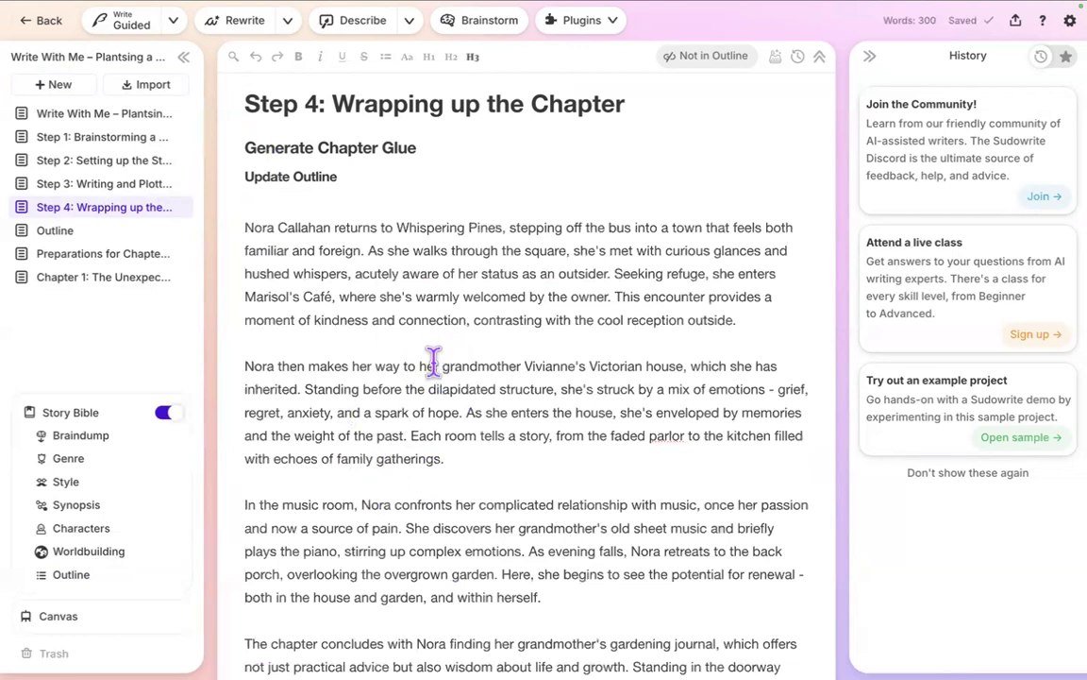
pyautogui.scroll(-1, 440, 357)
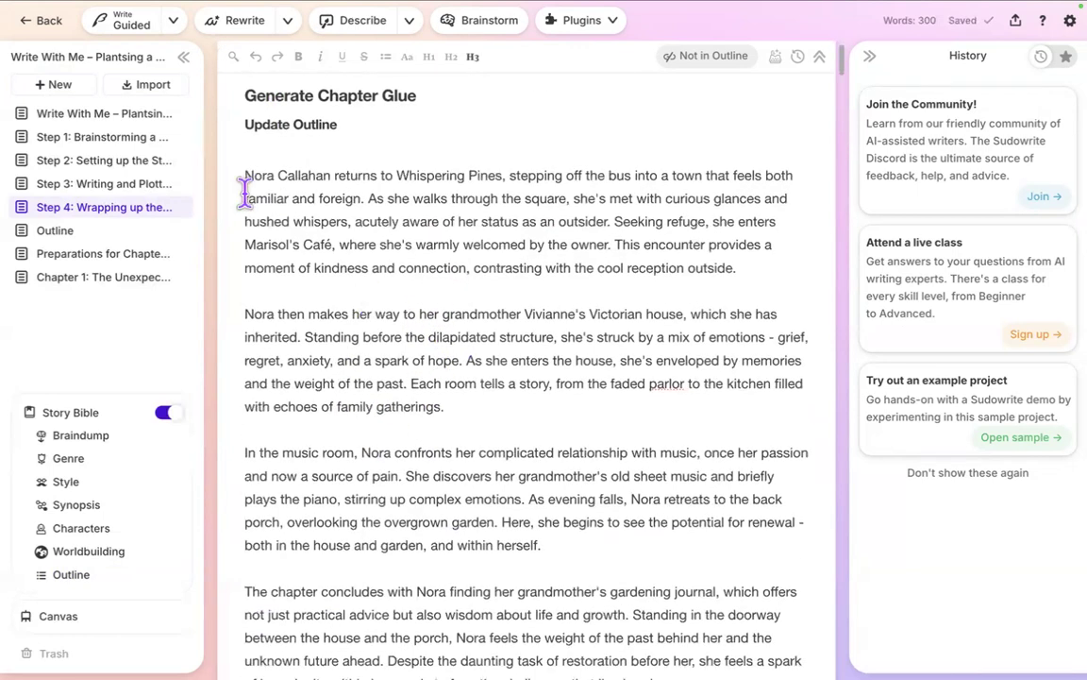
pyautogui.scroll(1, 243, 170)
pyautogui.scroll(-1, 243, 170)
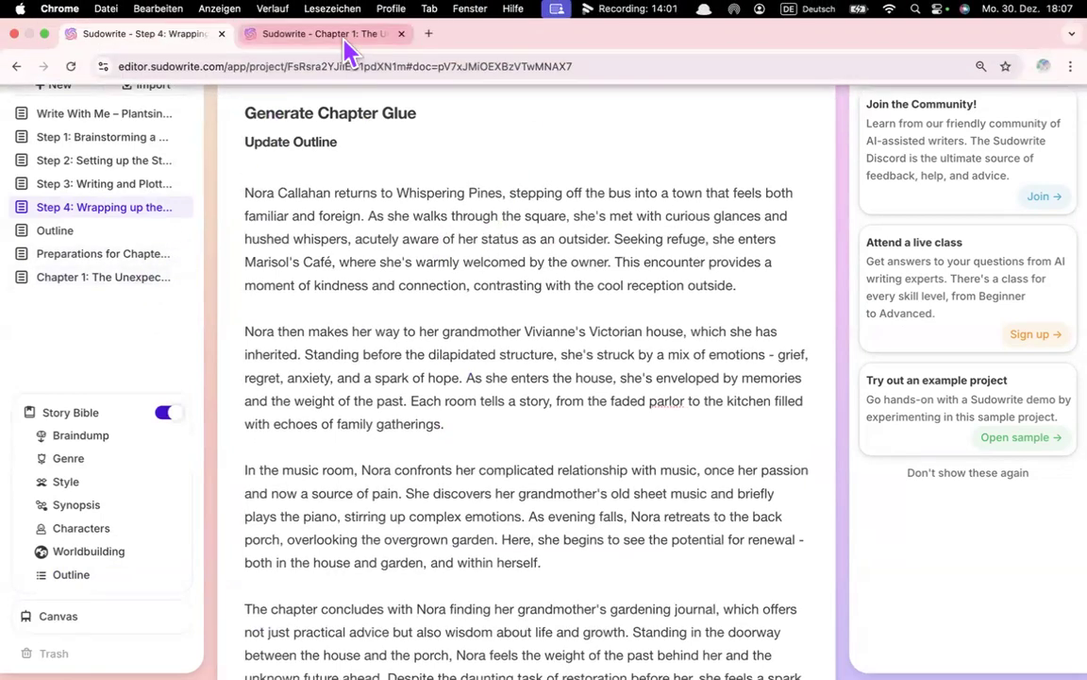
# Run the RECAP plugin on the complete text of the Chapter 1 document in the other browser tab.
pyautogui.click(344, 37)
pyautogui.click(109, 288)
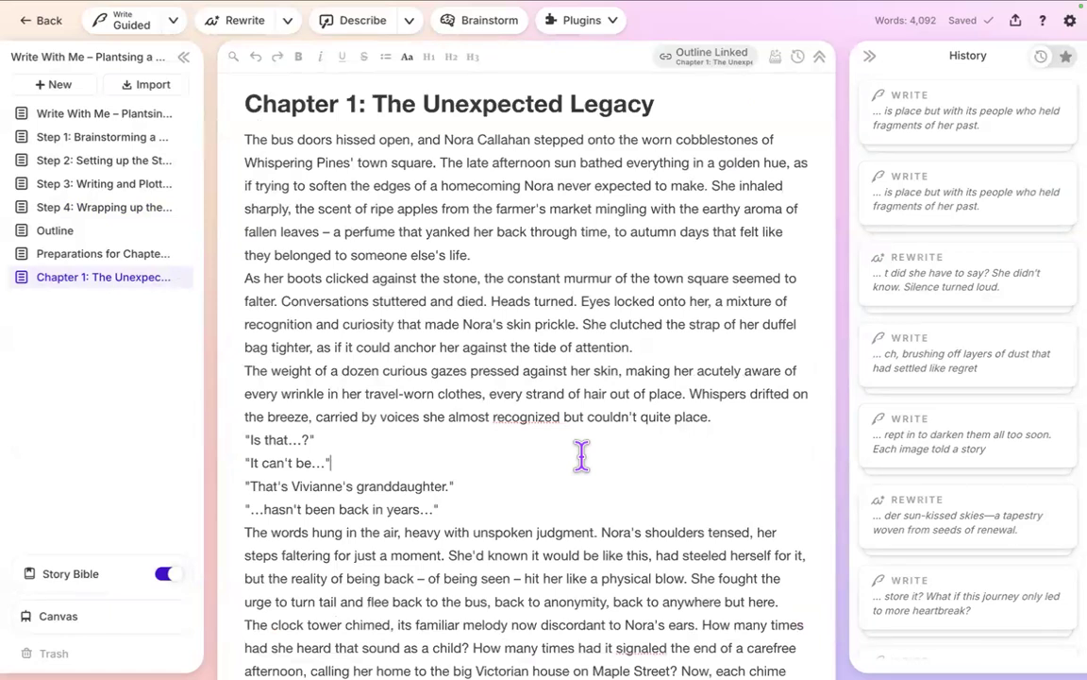
pyautogui.press('super+a')
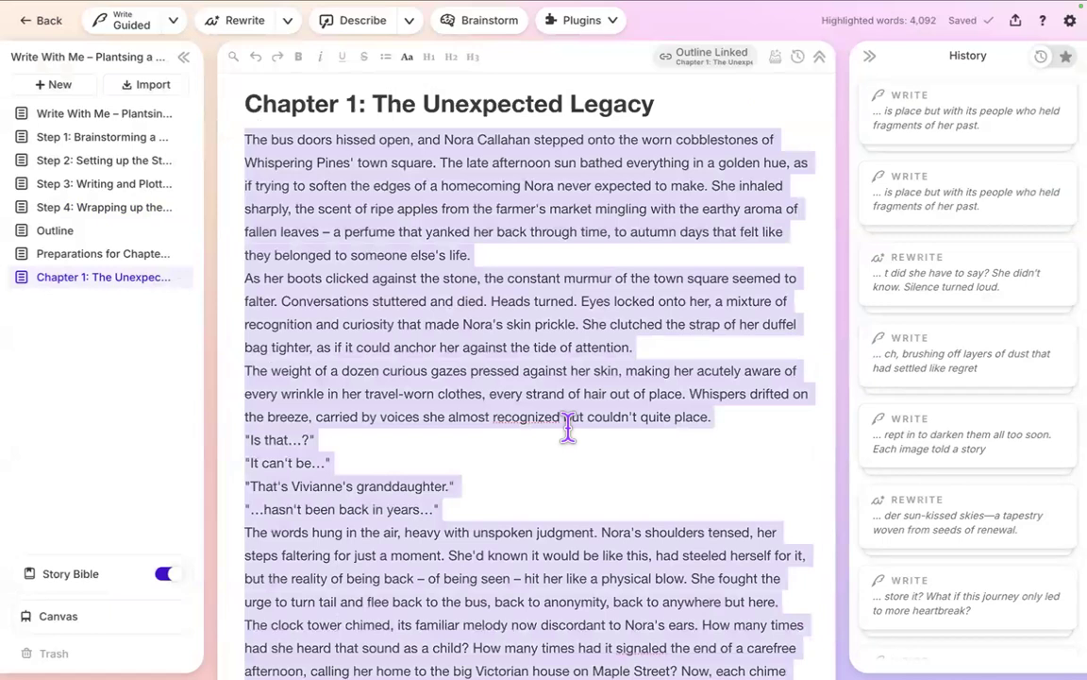
pyautogui.click(584, 22)
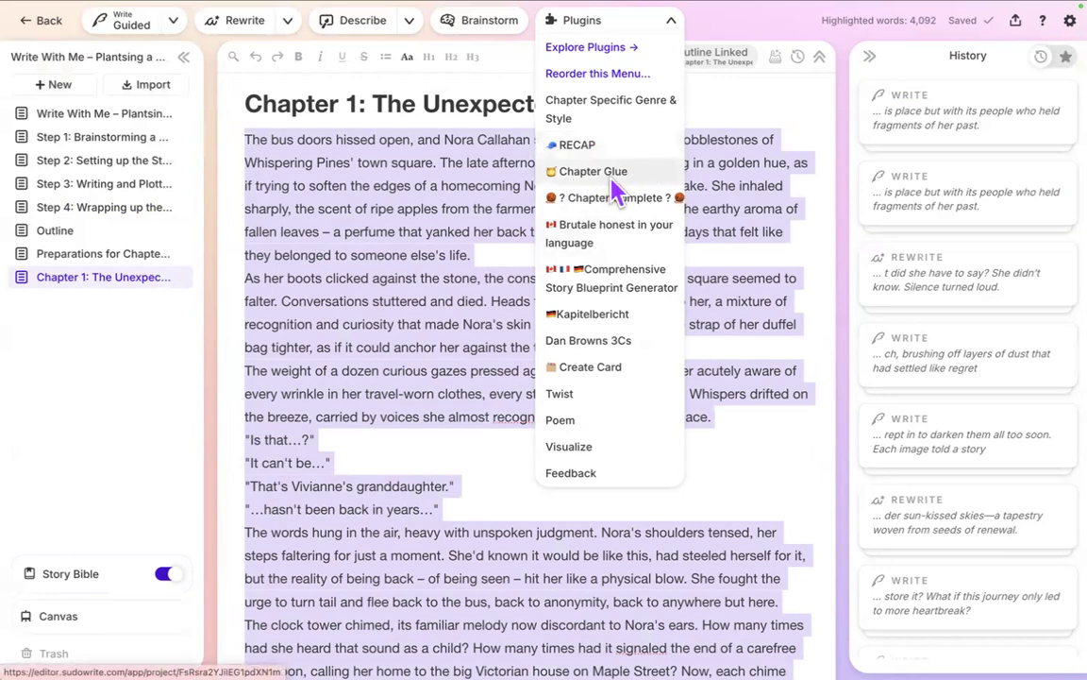
pyautogui.click(576, 146)
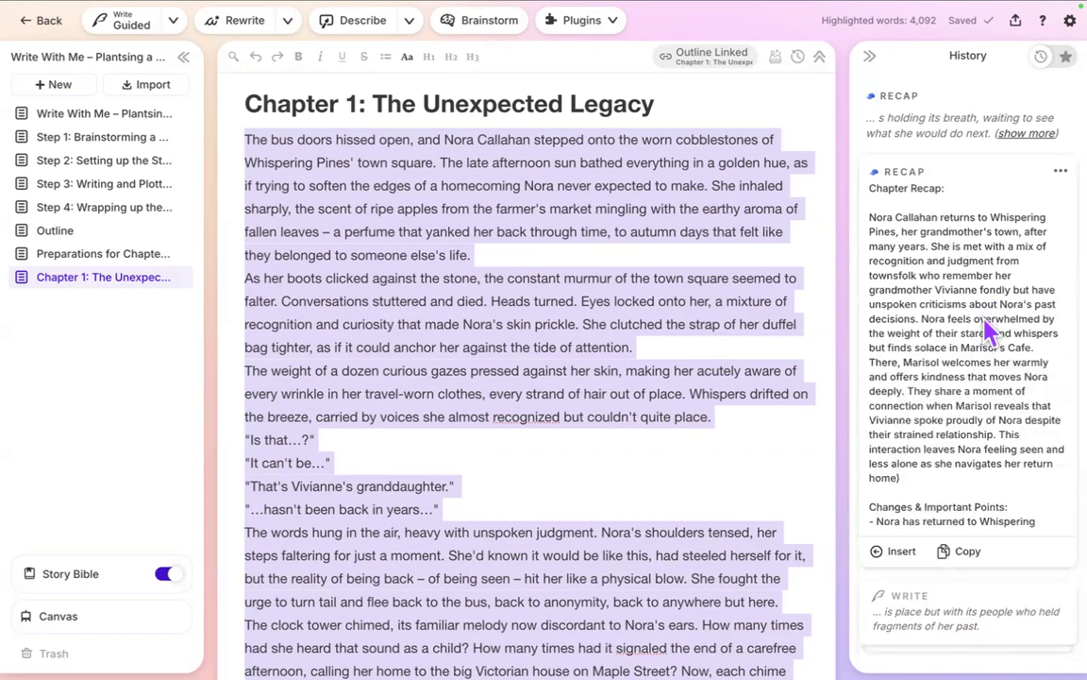
# Read through the generated chapter recap to its end and copy its full text.
pyautogui.scroll(-1, 949, 526)
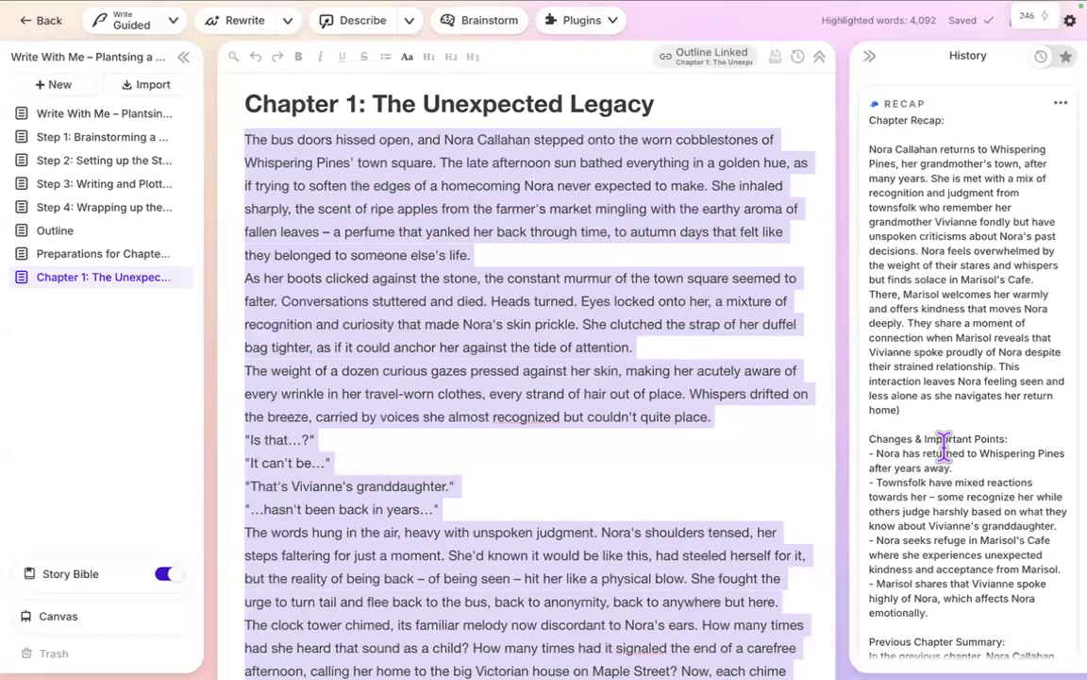
pyautogui.scroll(-3, 944, 447)
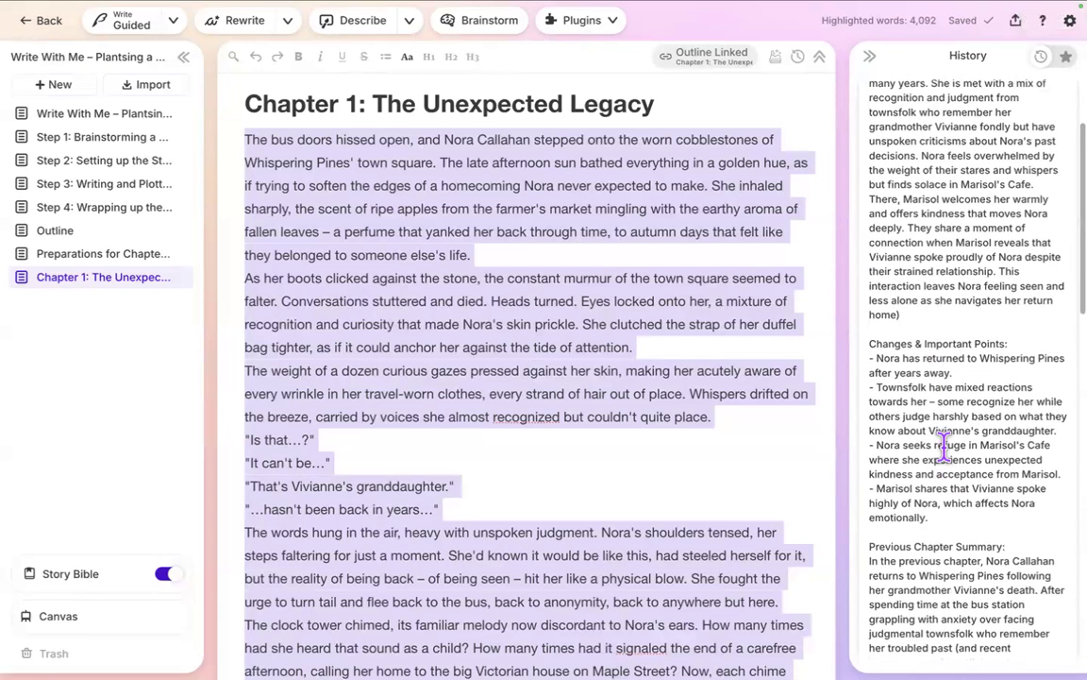
pyautogui.scroll(-6, 944, 447)
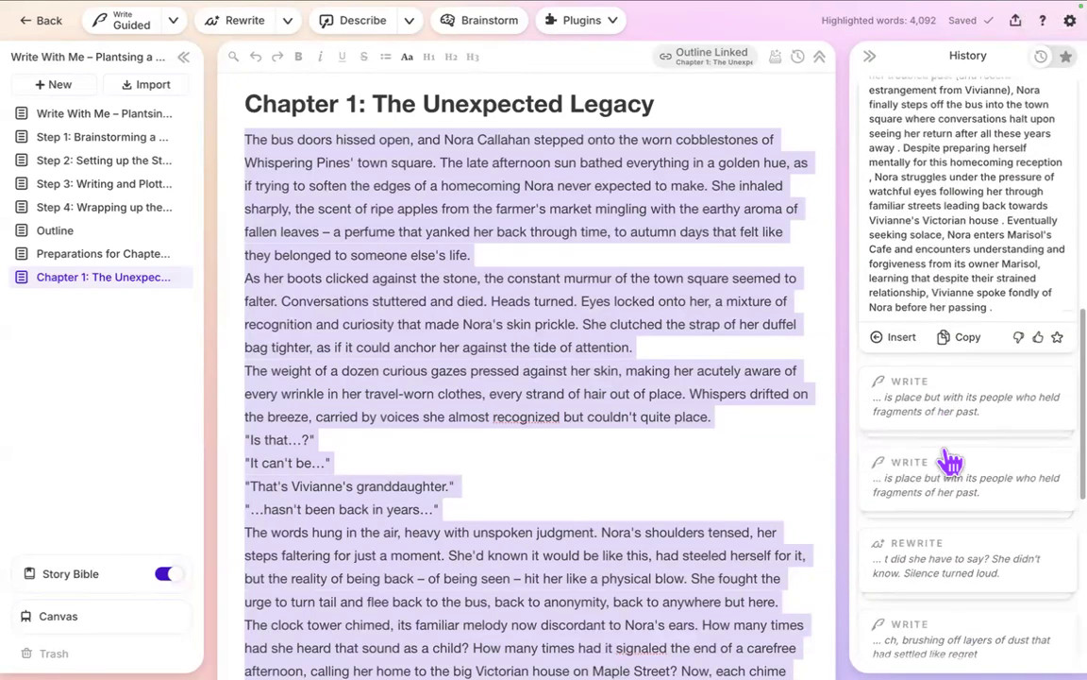
pyautogui.scroll(2, 950, 463)
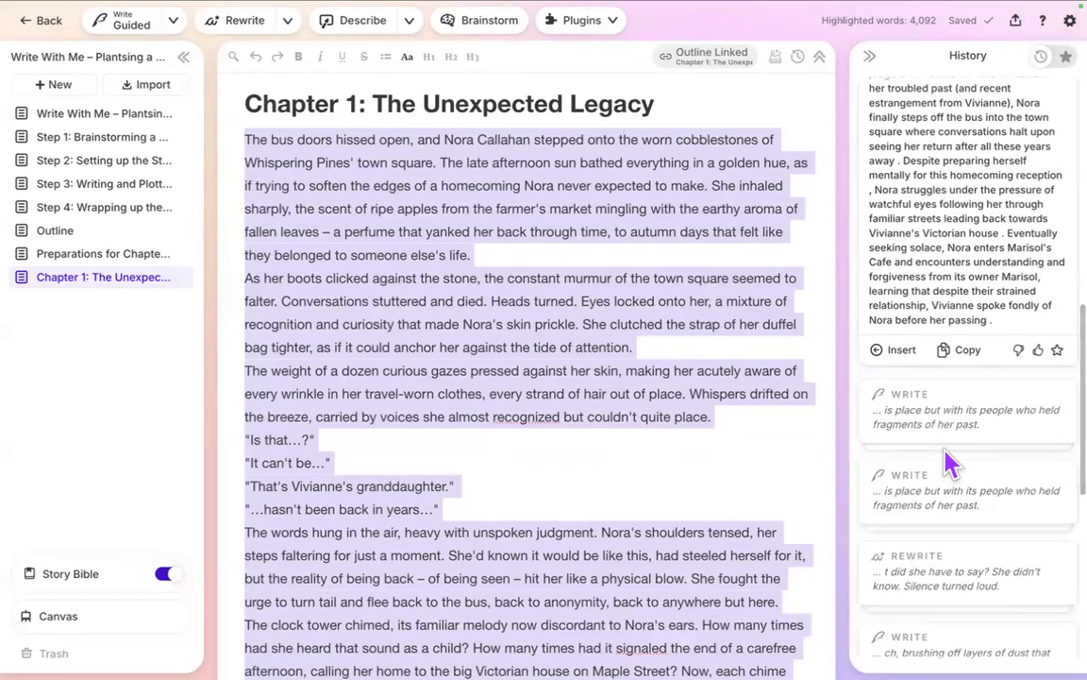
pyautogui.scroll(2, 951, 463)
pyautogui.scroll(-1, 947, 456)
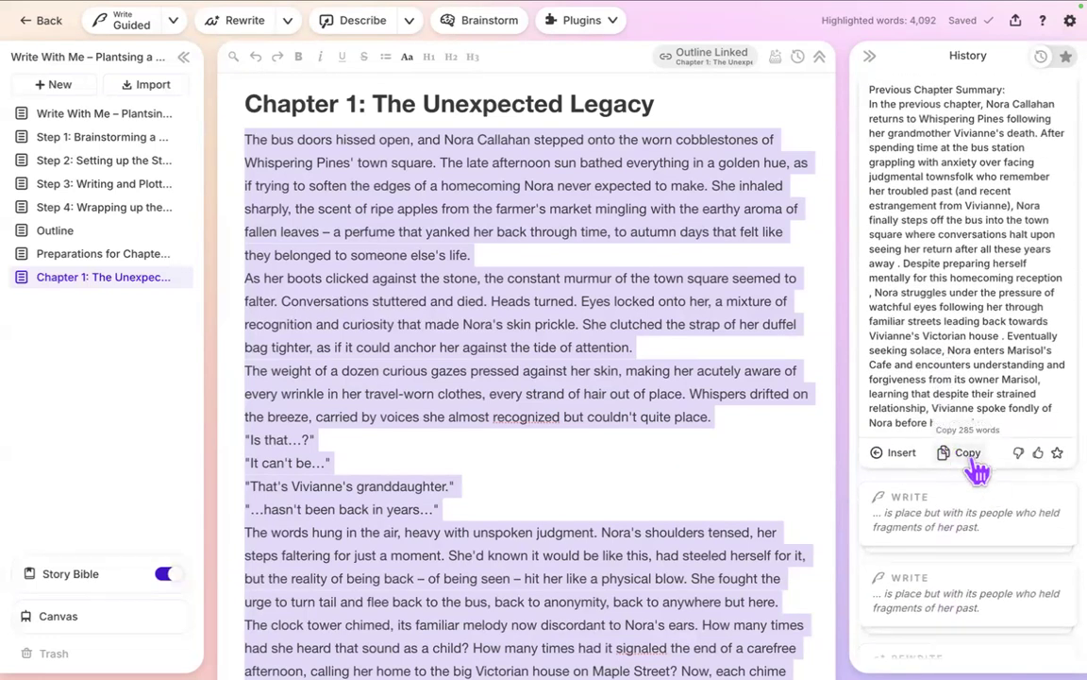
pyautogui.scroll(5, 923, 286)
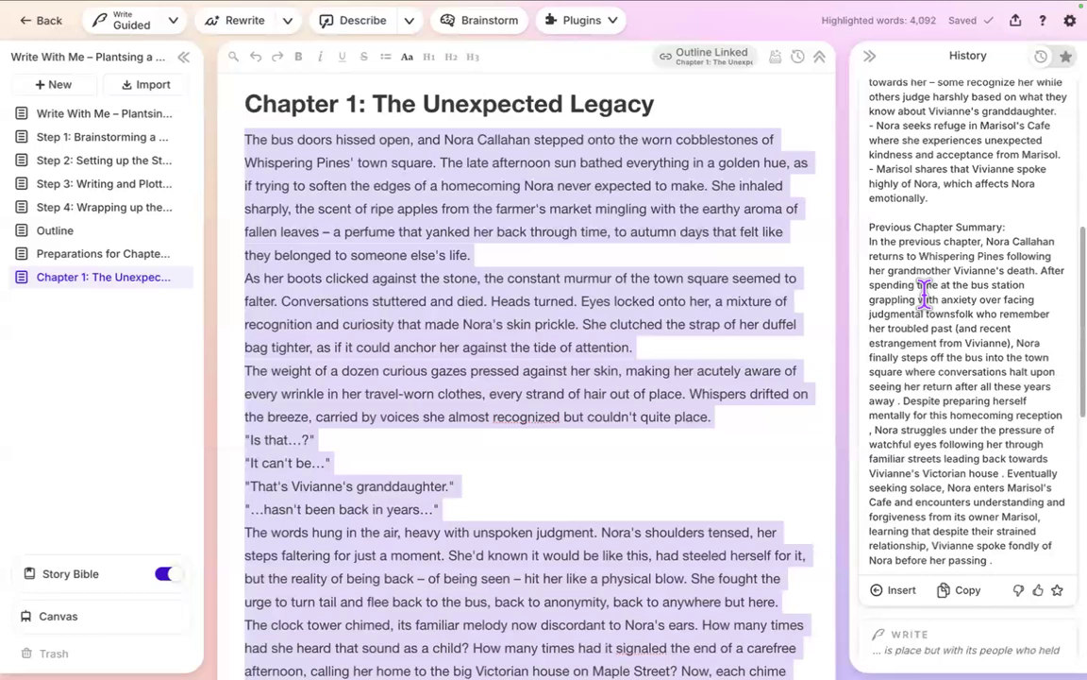
# Paste the copied recap on a new line below the Recap-Plugin link in the Step 4 document in the other browser tab.
pyautogui.moveTo(160, 49)
pyautogui.click(128, 36)
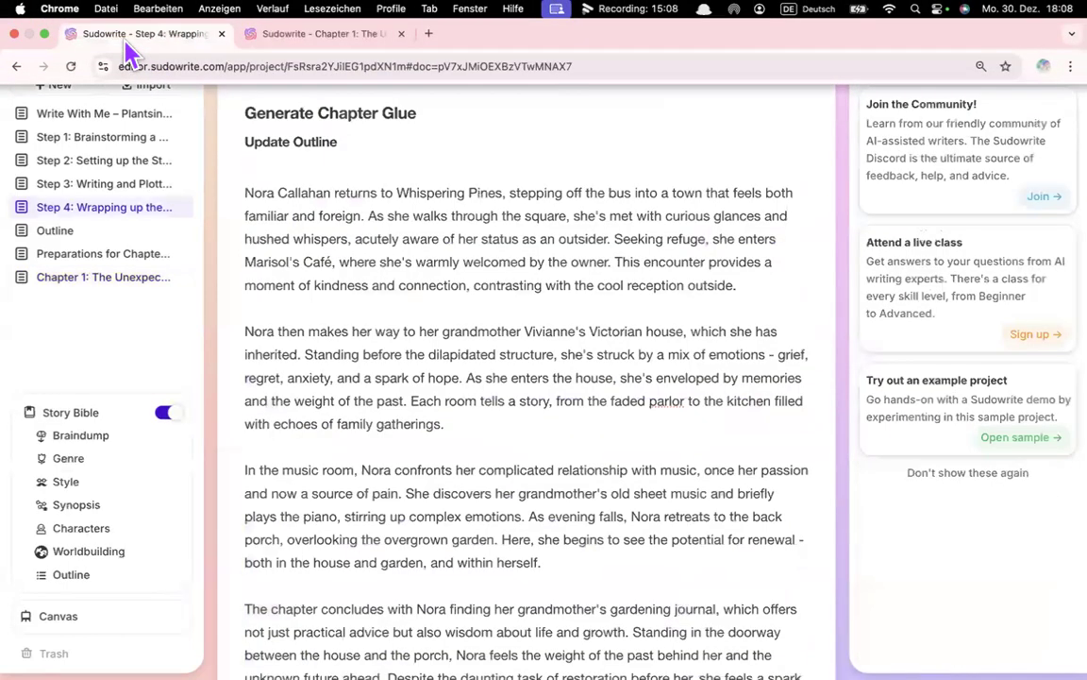
pyautogui.scroll(-5, 340, 377)
pyautogui.scroll(2, 335, 363)
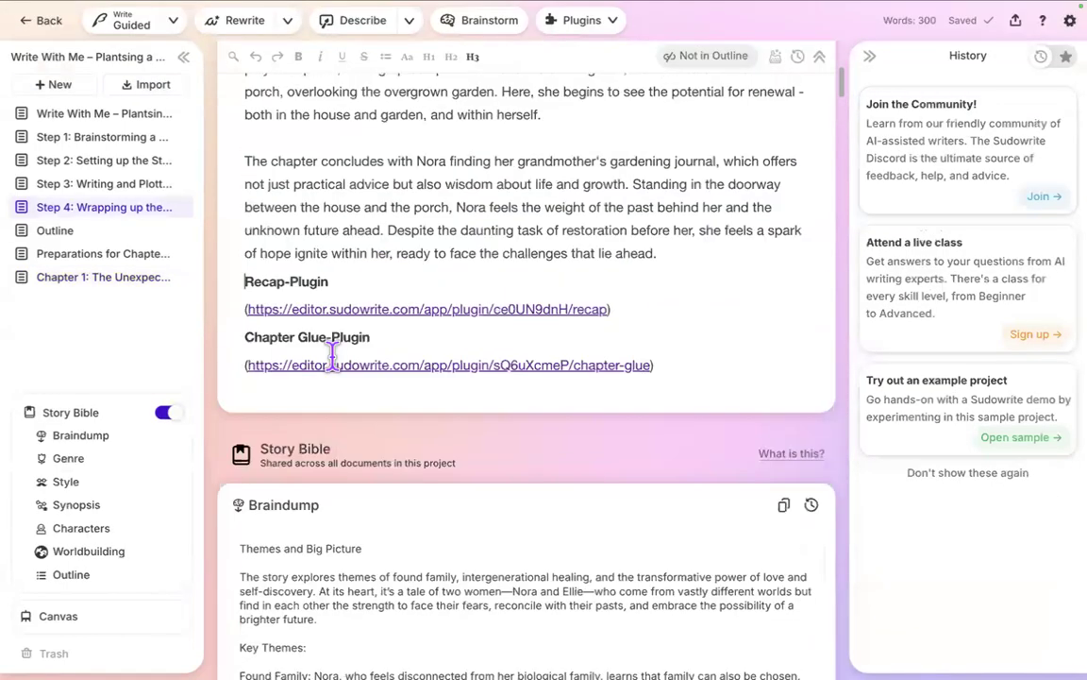
pyautogui.press('Return')
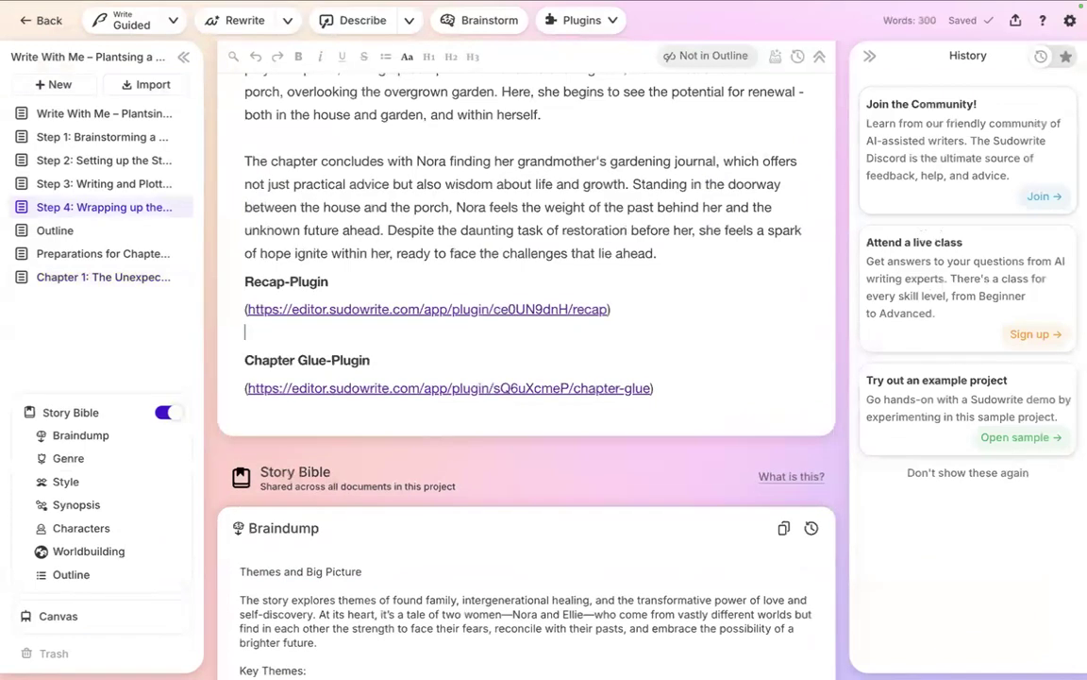
pyautogui.press('super+v')
# Try to run the Chapter Glue plugin on the complete Chapter 1 text, check its output and reload the page.
pyautogui.moveTo(462, 19)
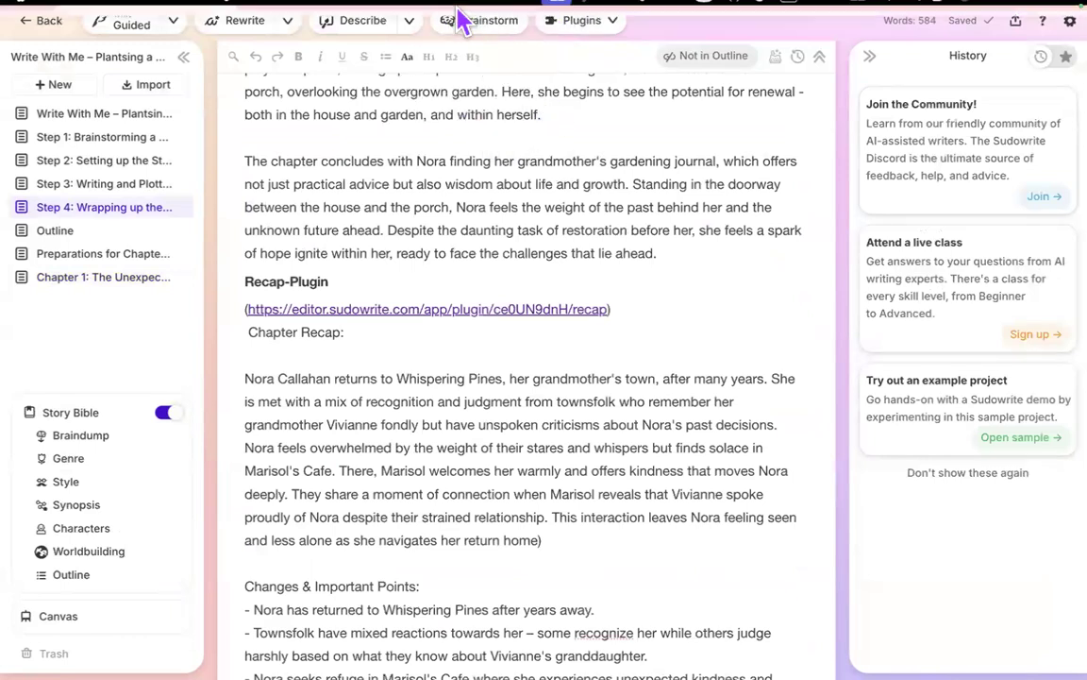
pyautogui.click(374, 34)
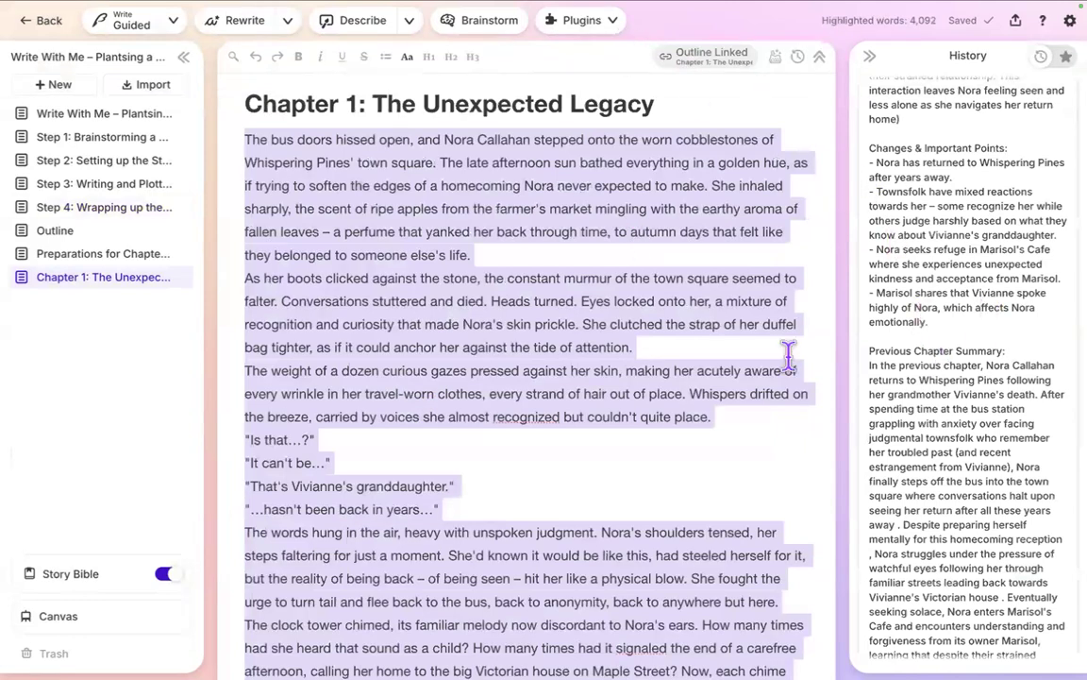
pyautogui.click(607, 237)
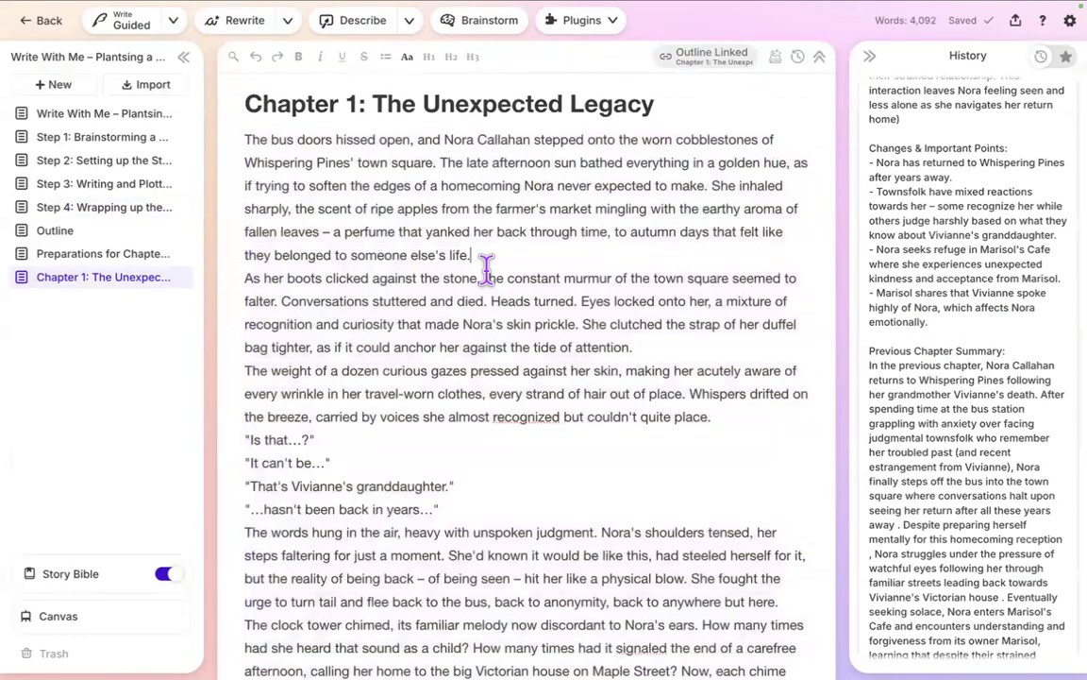
pyautogui.hotkey('ctrl', 'a')
pyautogui.click(613, 24)
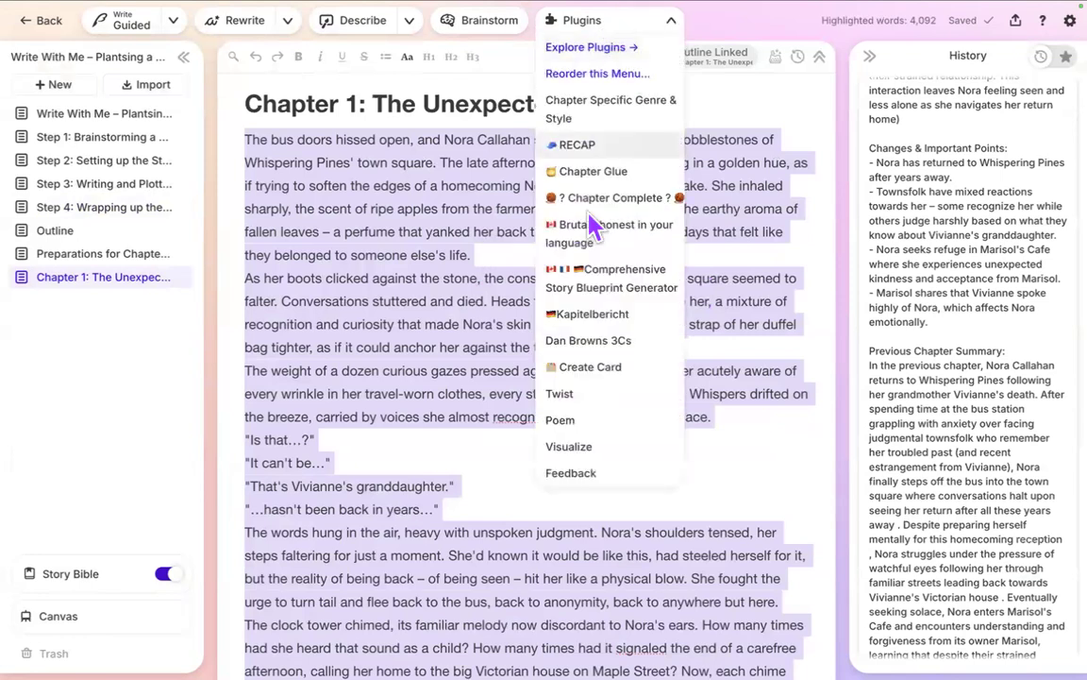
pyautogui.click(562, 169)
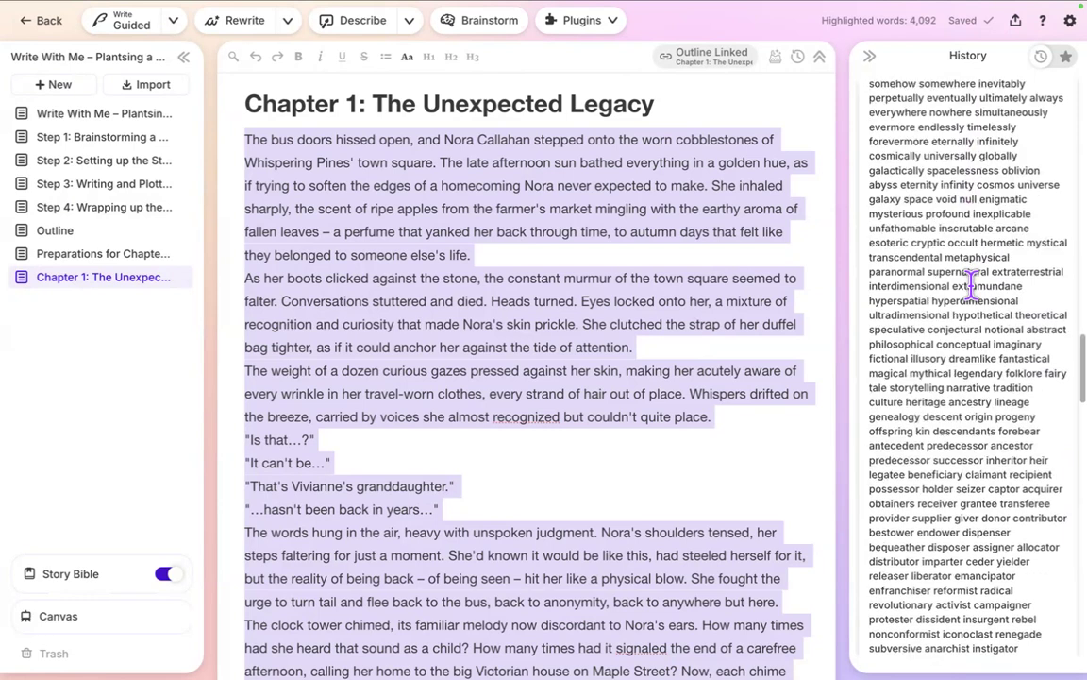
pyautogui.scroll(5, 973, 283)
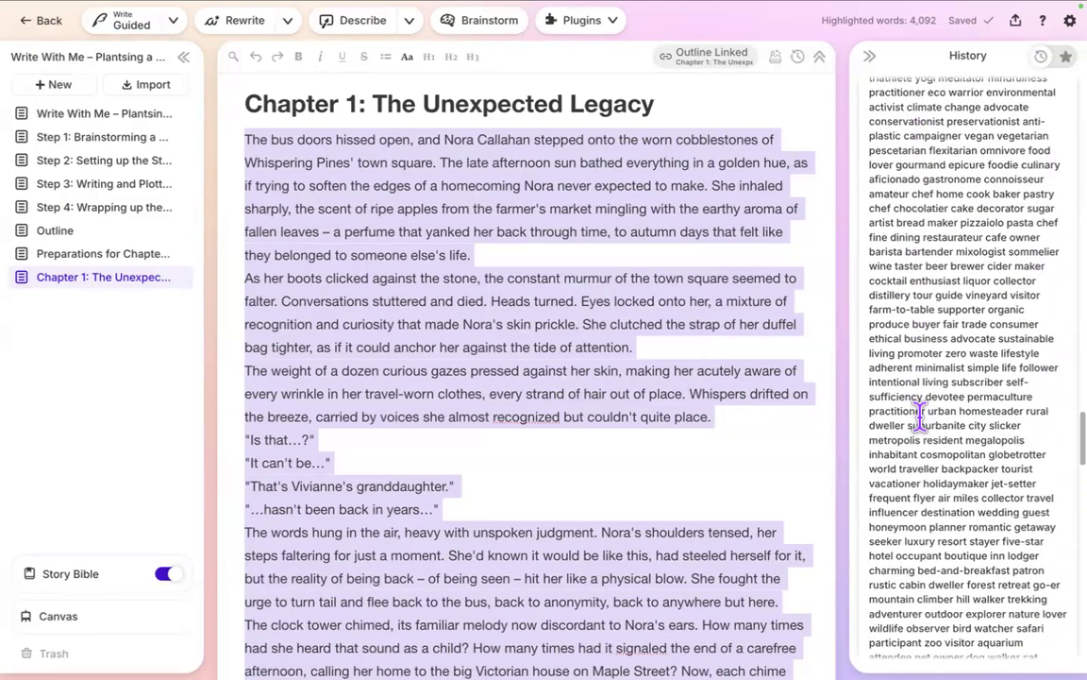
pyautogui.scroll(-11, 920, 417)
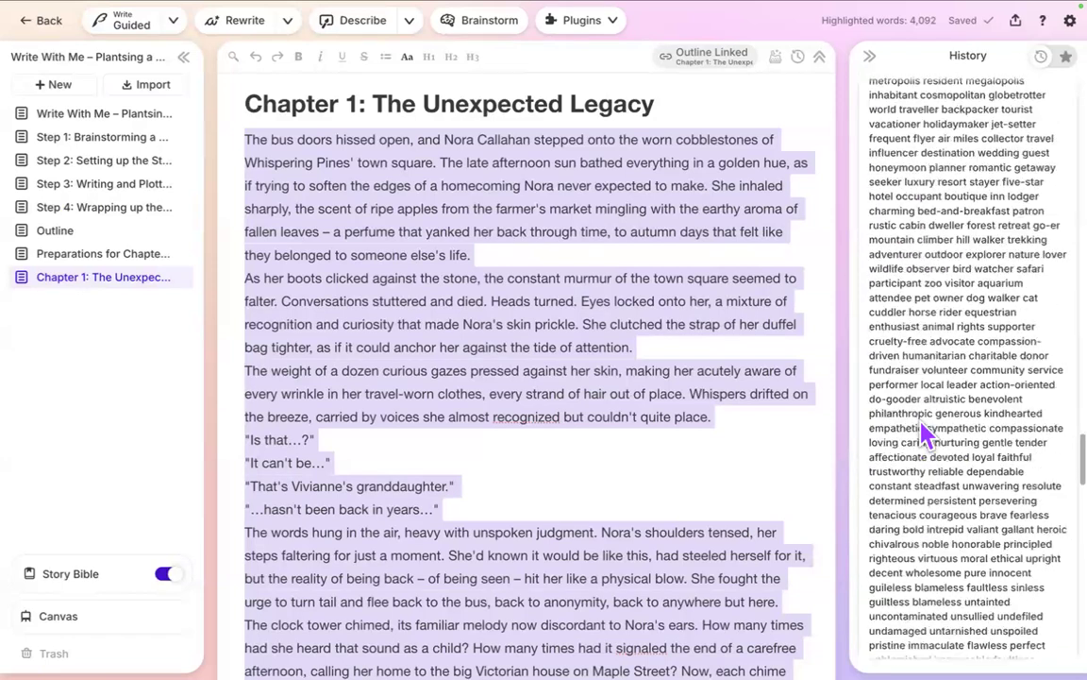
pyautogui.scroll(3, 921, 421)
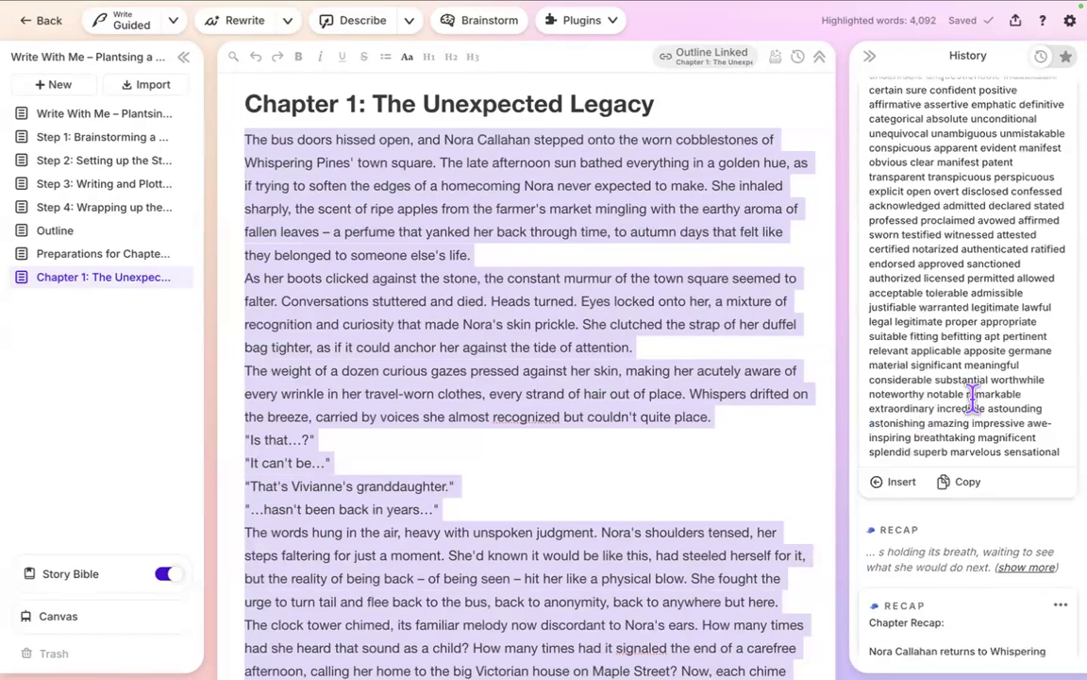
pyautogui.moveTo(578, 12)
pyautogui.click(569, 55)
pyautogui.press('Return')
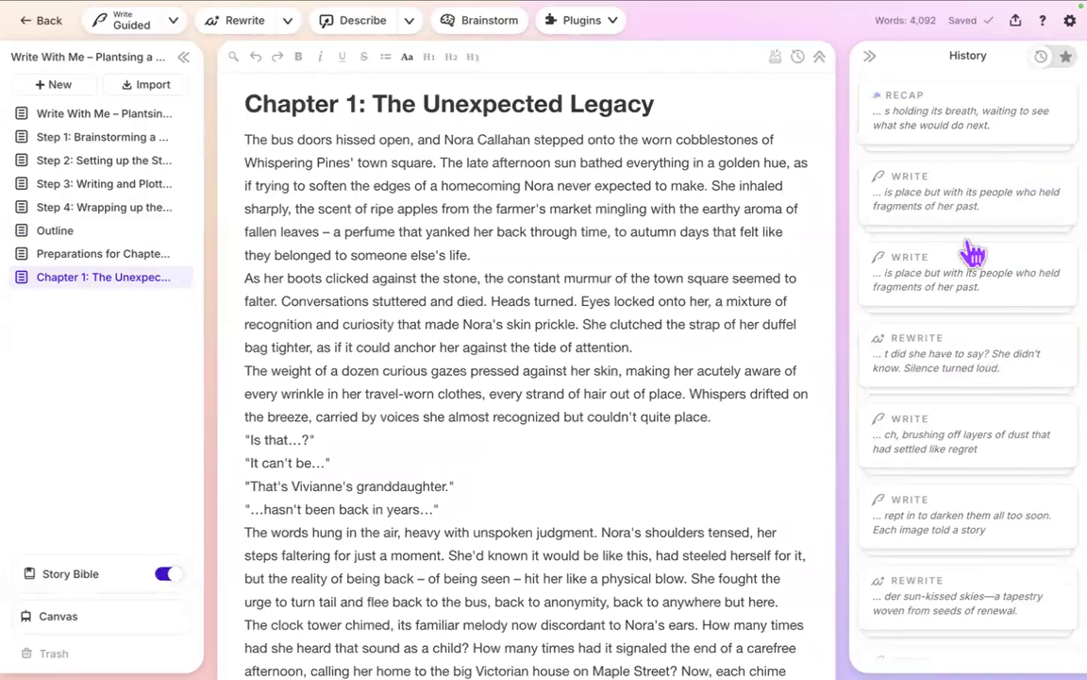
# Expand the RECAP history entry and run the Chapter Glue plugin on the complete text of the Chapter 1 draft.
pyautogui.click(971, 143)
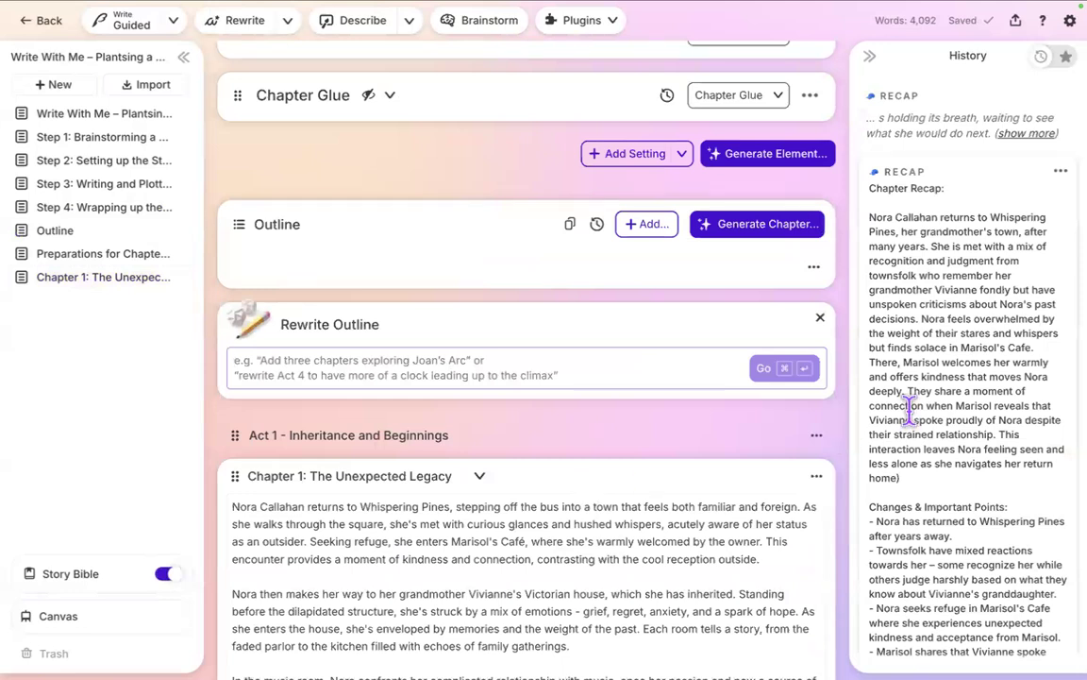
pyautogui.scroll(20, 729, 461)
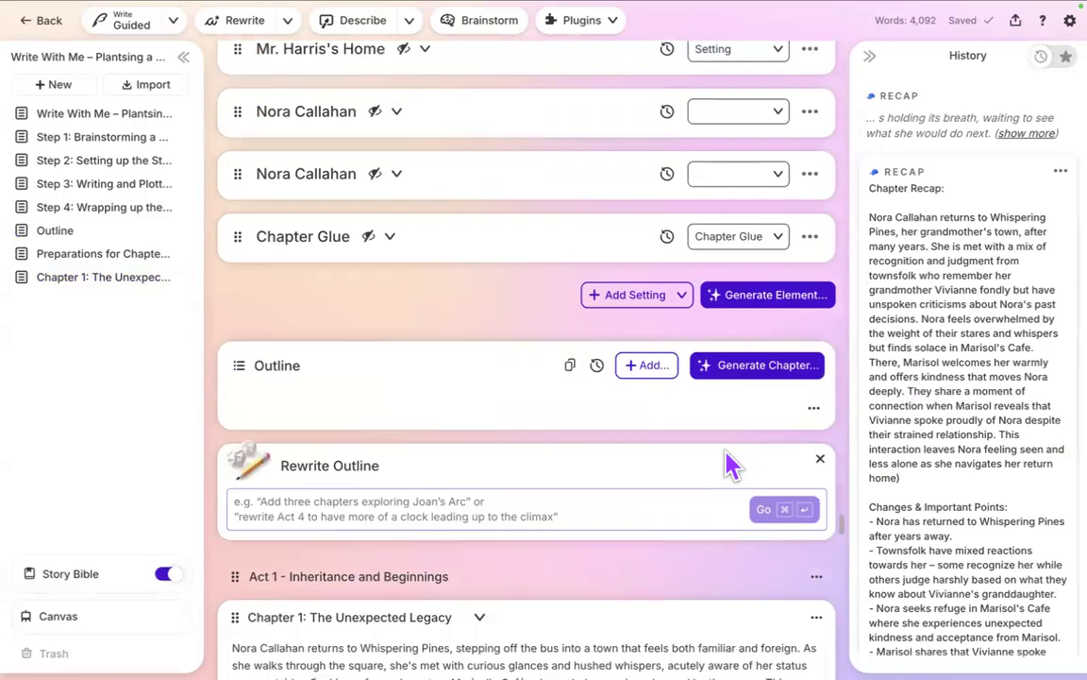
pyautogui.scroll(15, 725, 448)
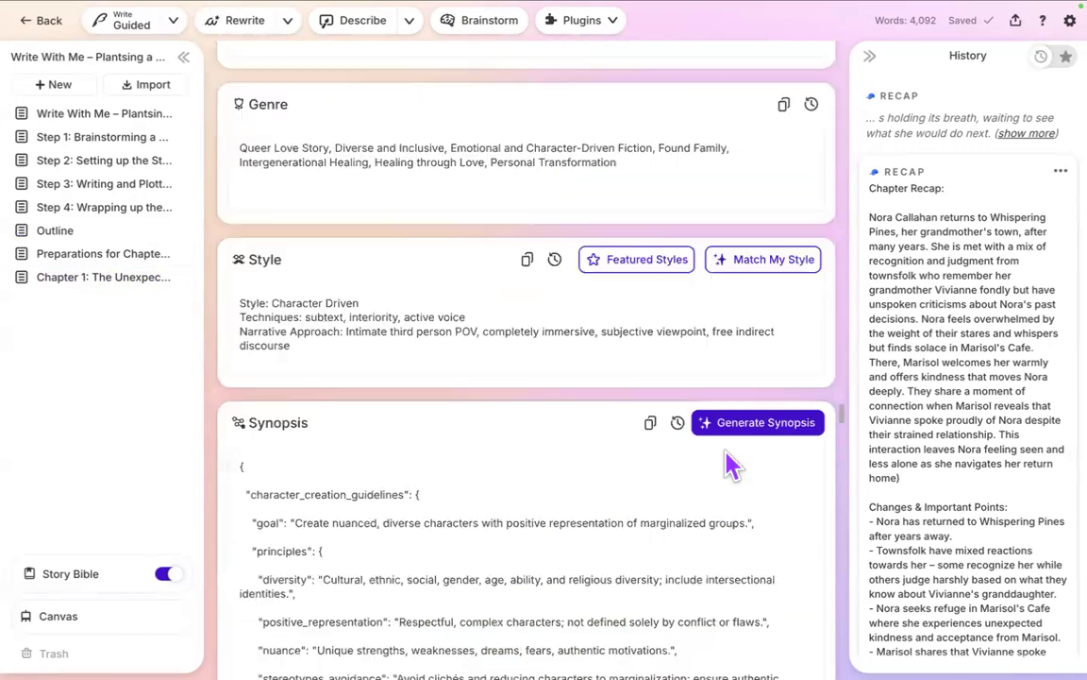
pyautogui.scroll(10, 725, 448)
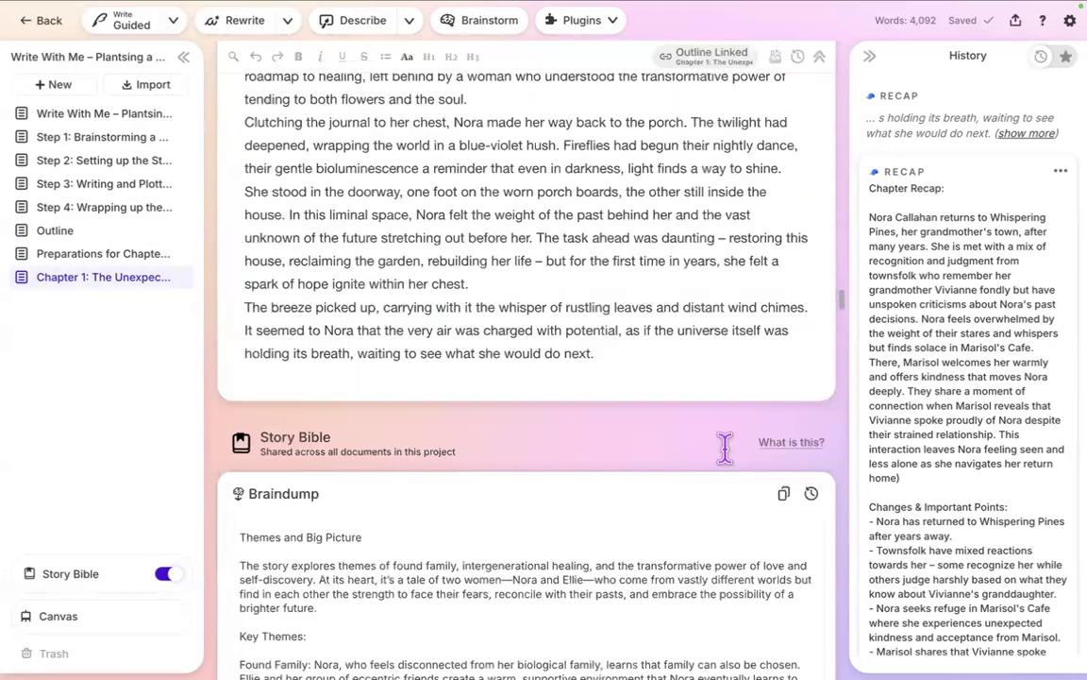
pyautogui.scroll(10, 725, 448)
pyautogui.hotkey('ctrl', 'a')
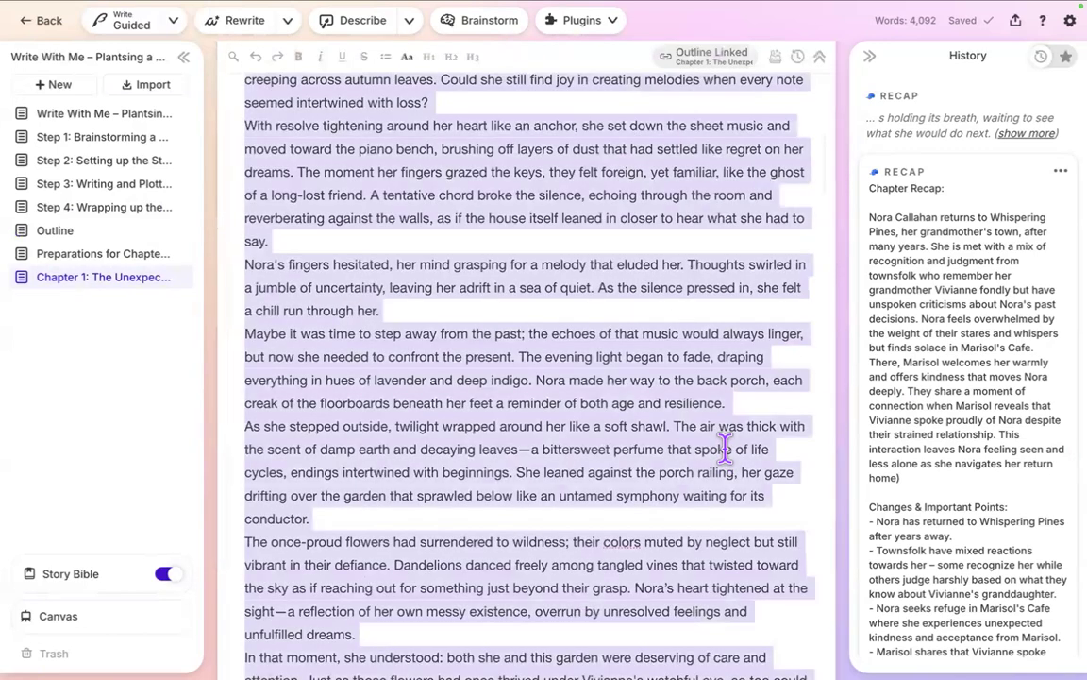
pyautogui.click(609, 26)
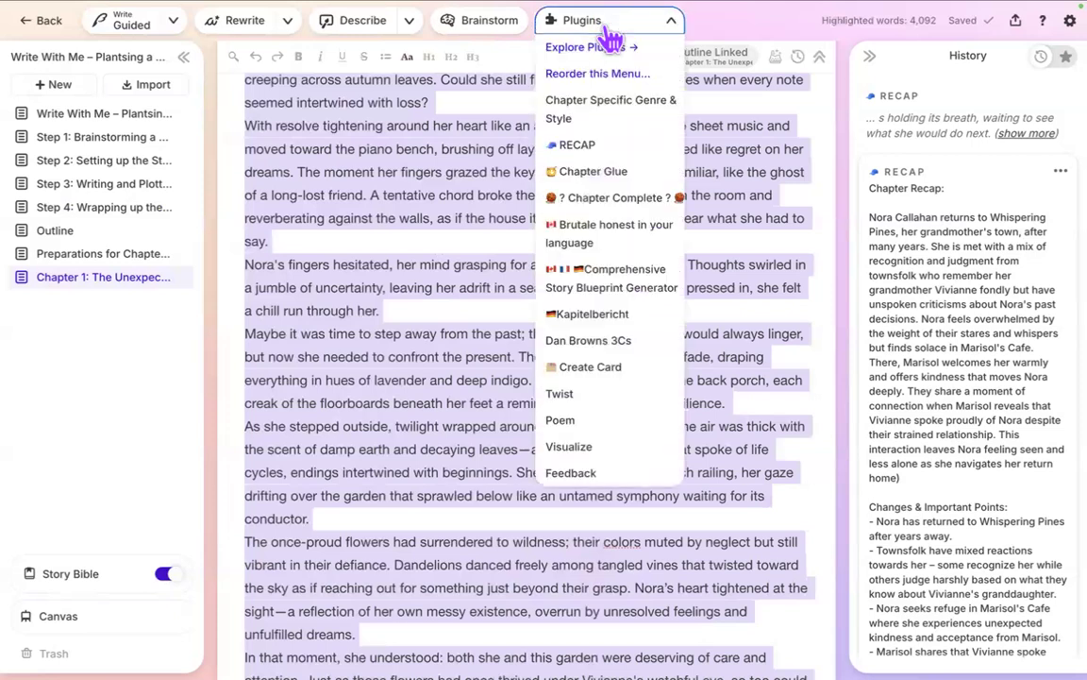
pyautogui.click(422, 342)
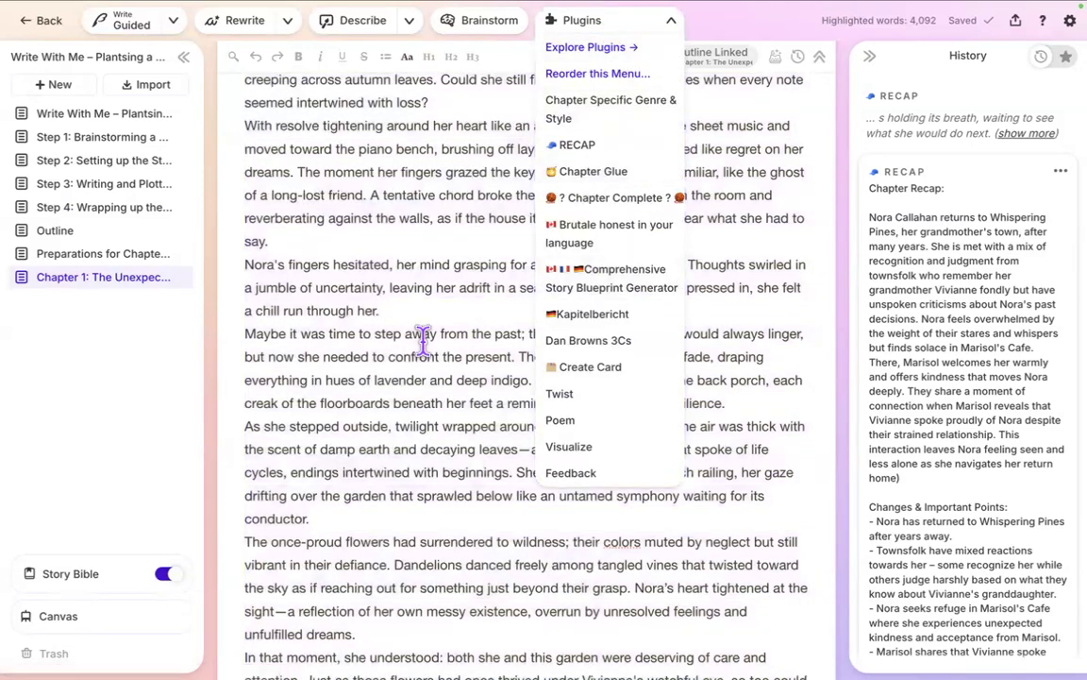
pyautogui.press('Escape')
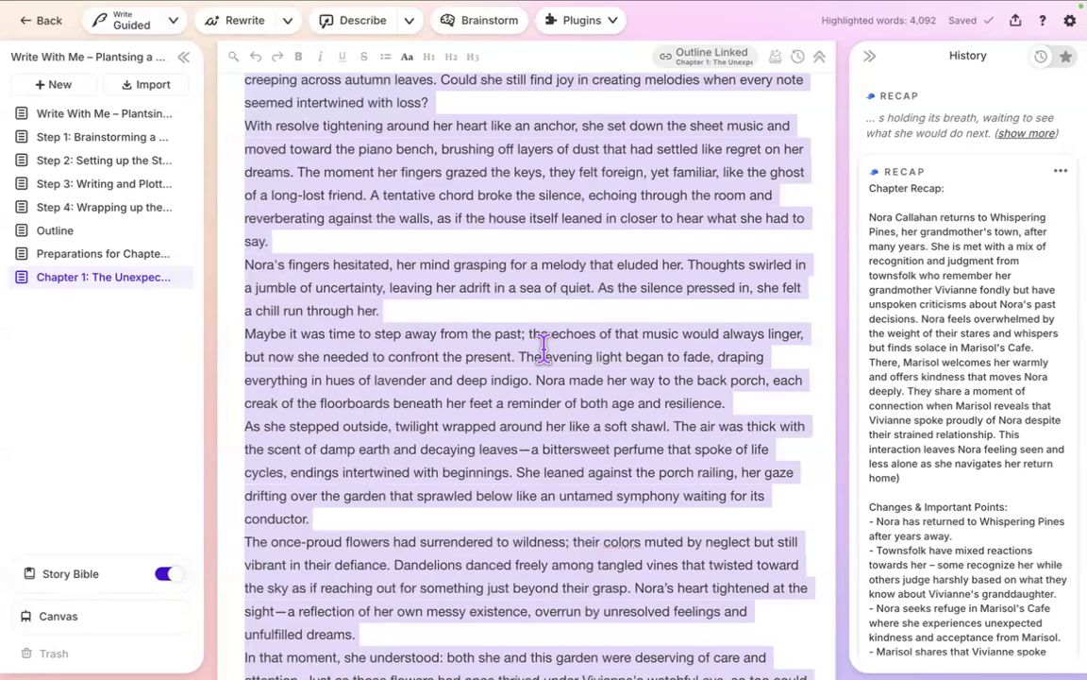
pyautogui.click(612, 24)
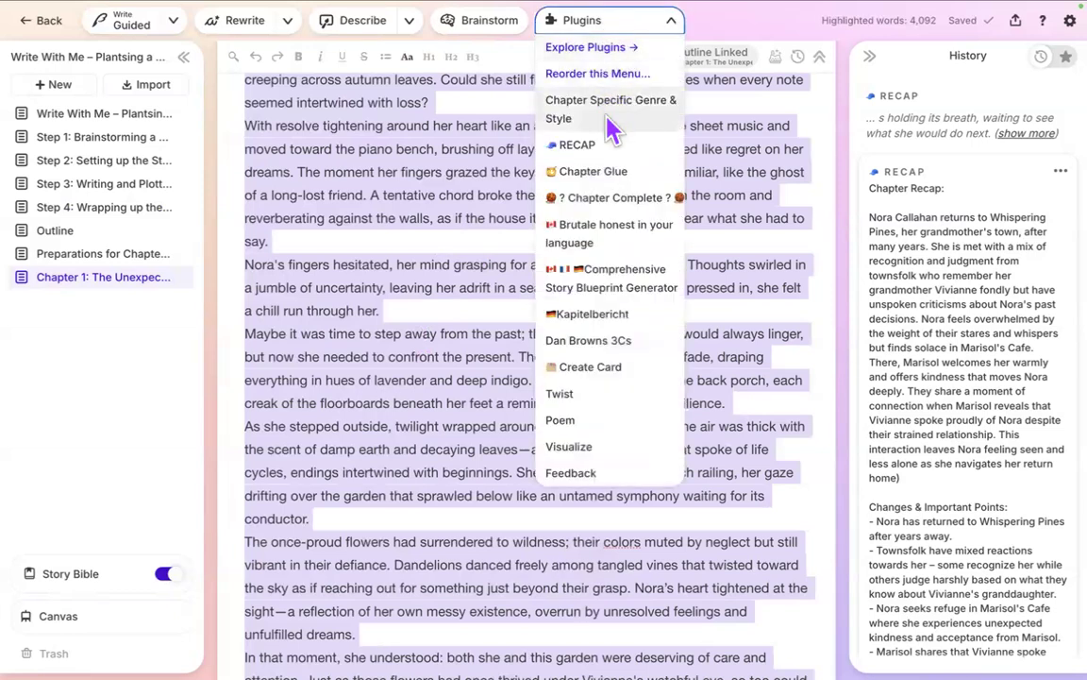
pyautogui.click(612, 180)
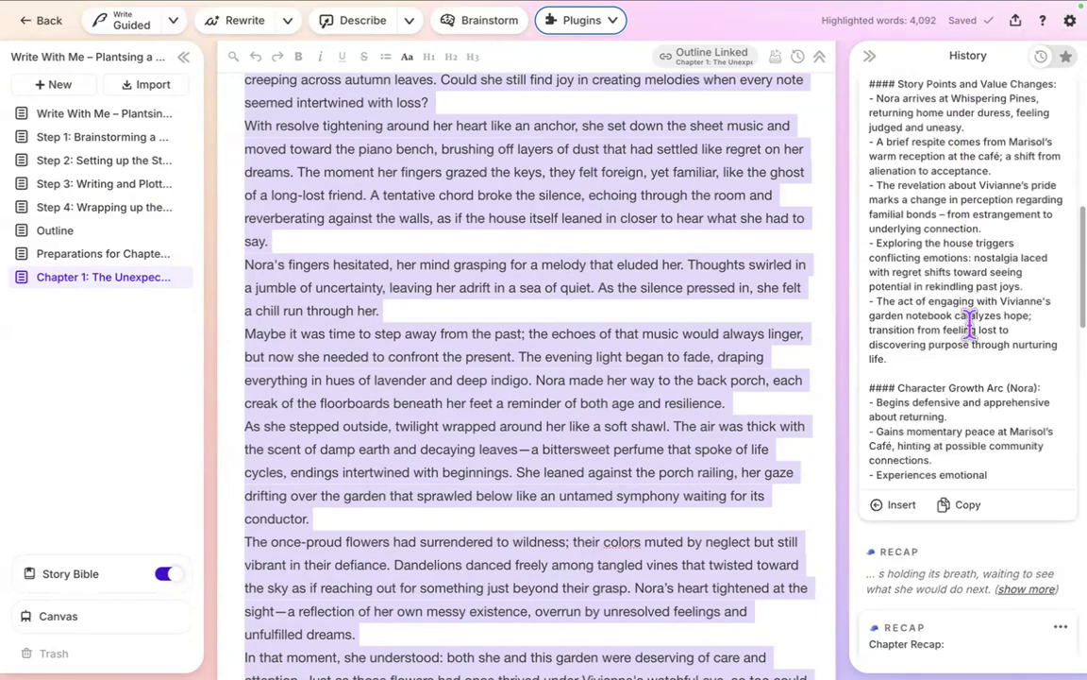
# Read through the generated Chapter Glue output to its end.
pyautogui.scroll(-6, 970, 326)
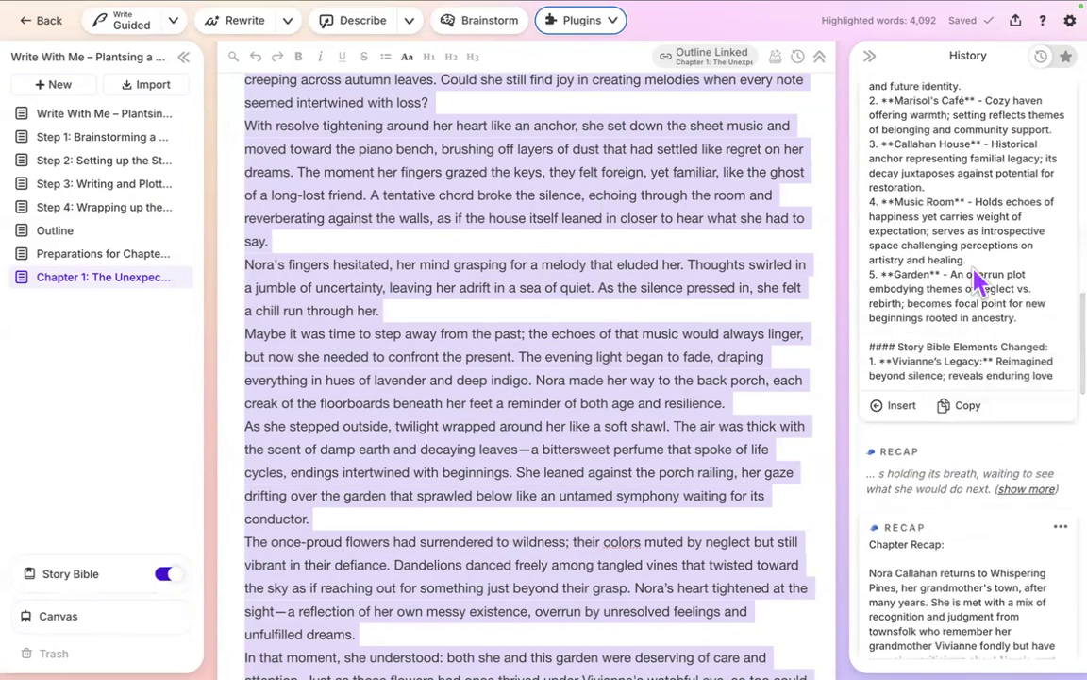
pyautogui.scroll(-2, 974, 269)
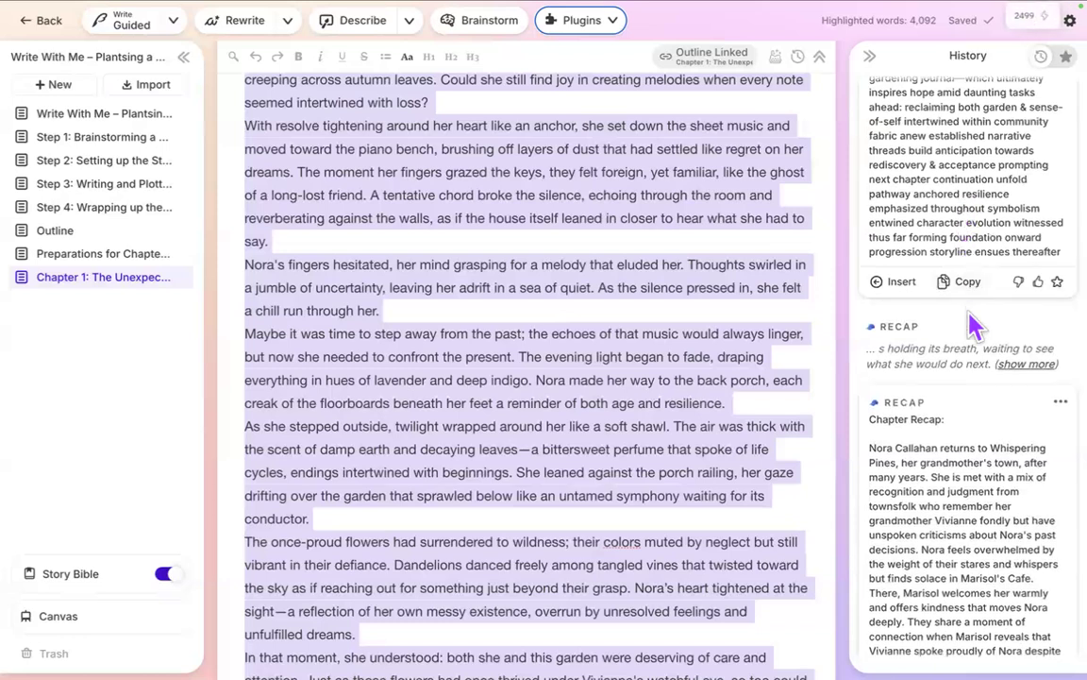
pyautogui.scroll(1, 970, 349)
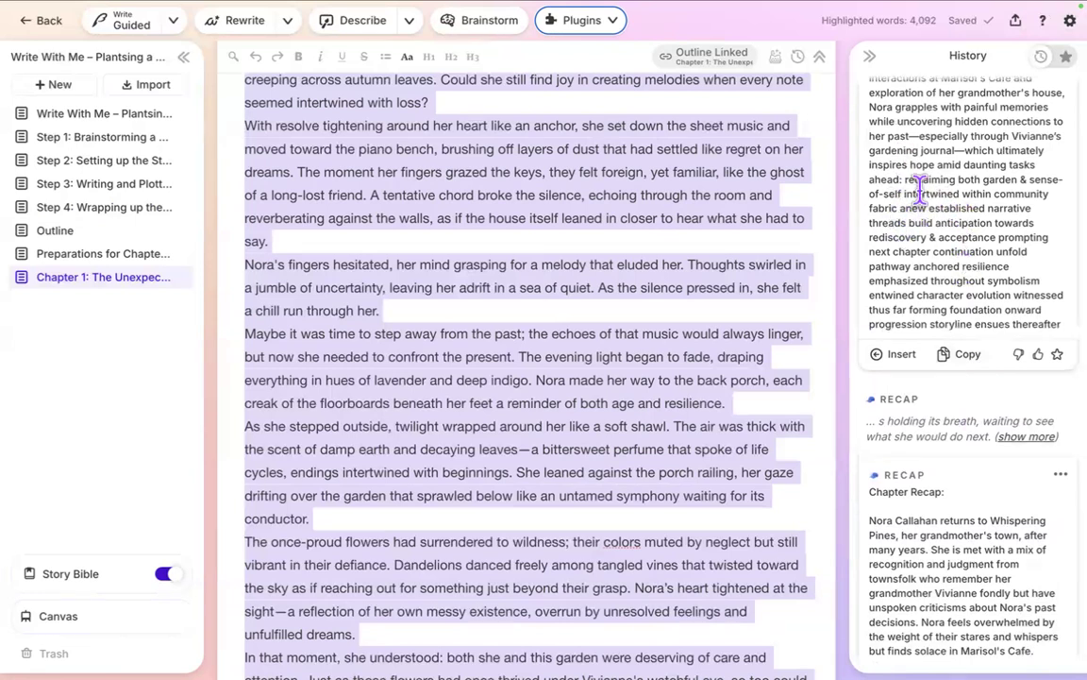
# Check where the generated Chapter Glue summary starts to ramble at "reclaiming both garden & sense-of-self" and copy the whole output.
pyautogui.scroll(1, 893, 255)
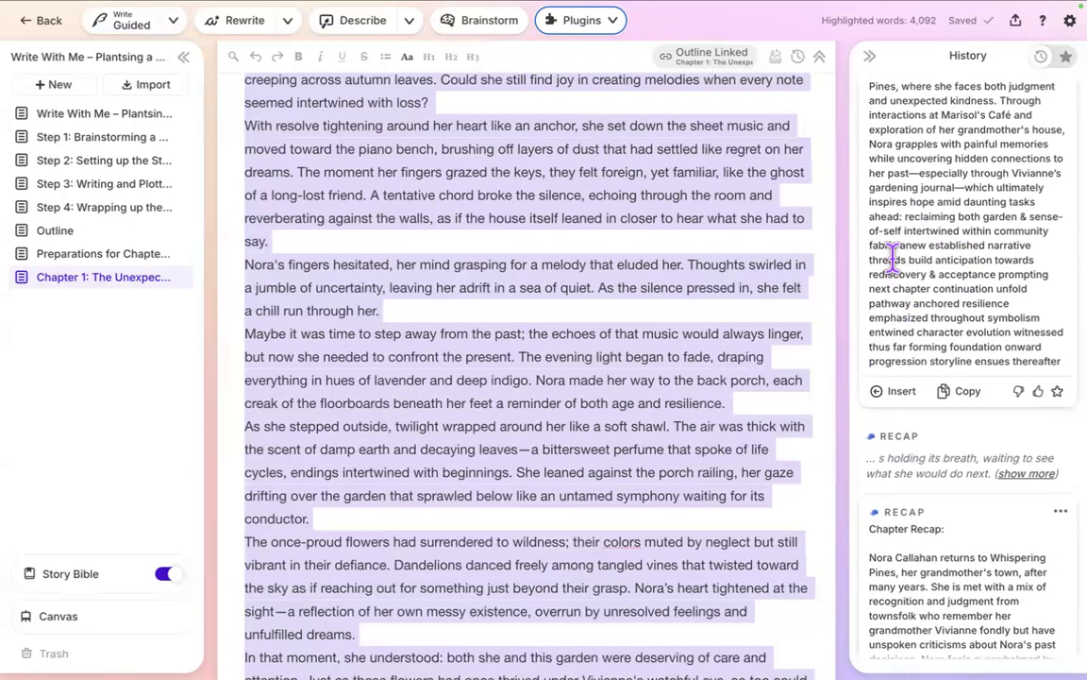
pyautogui.scroll(3, 893, 255)
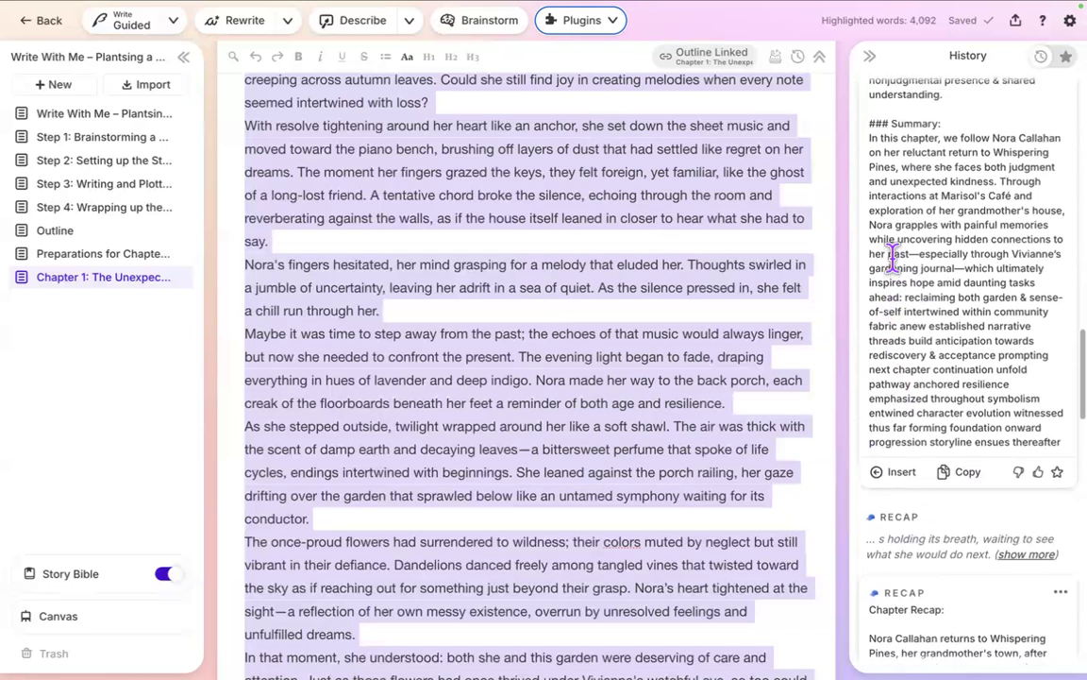
pyautogui.click(964, 483)
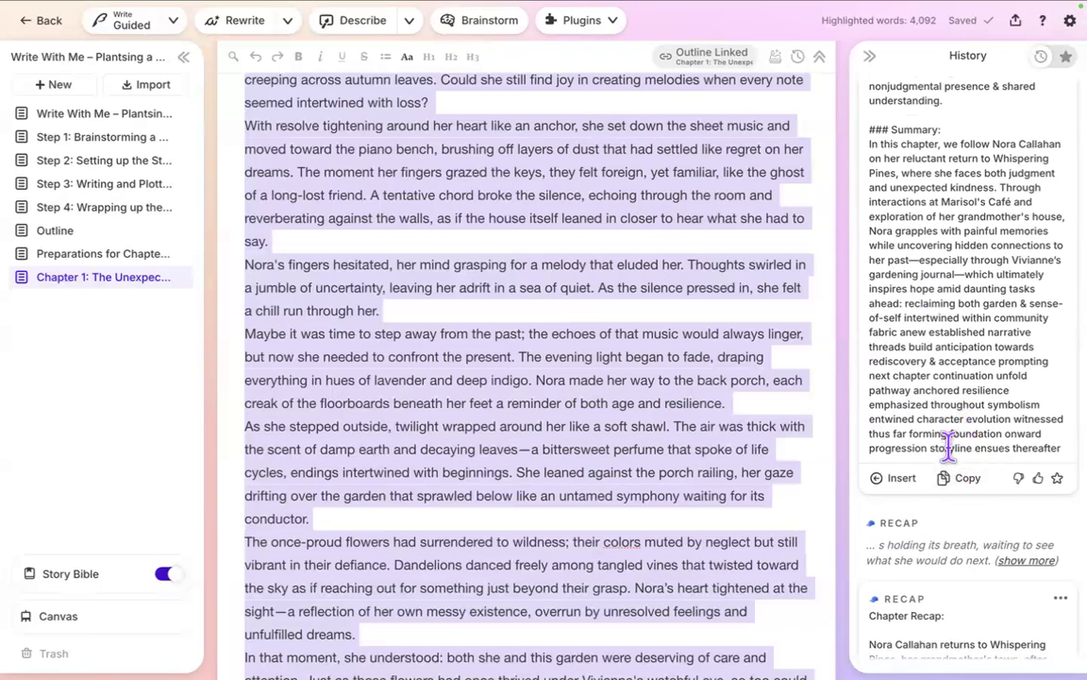
pyautogui.moveTo(473, 12)
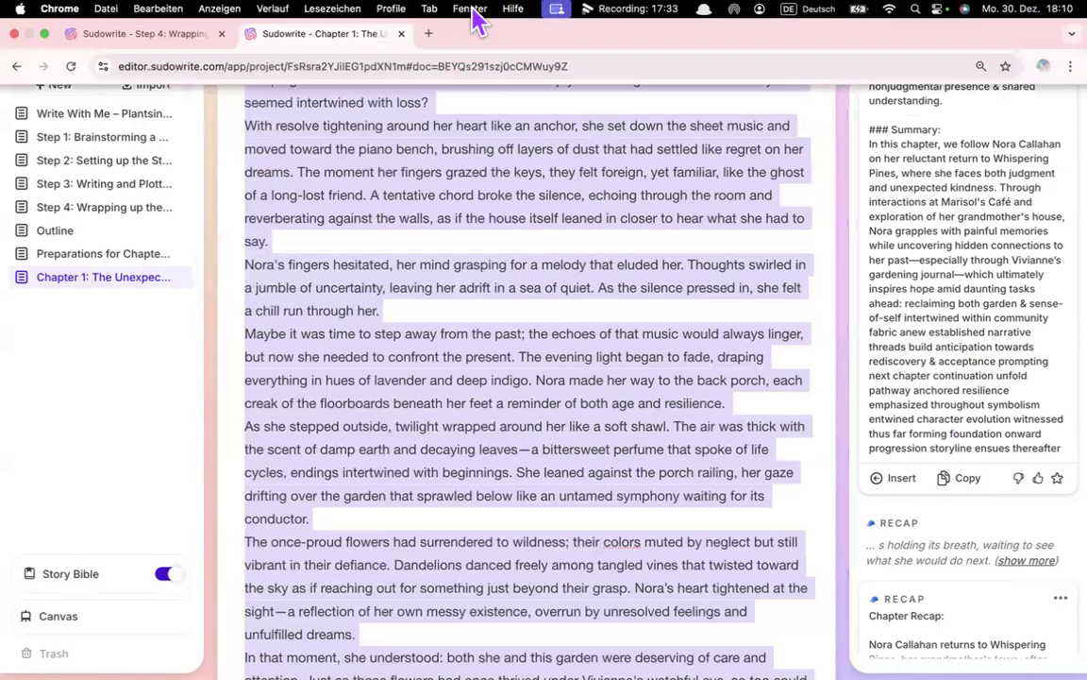
pyautogui.scroll(2, 927, 224)
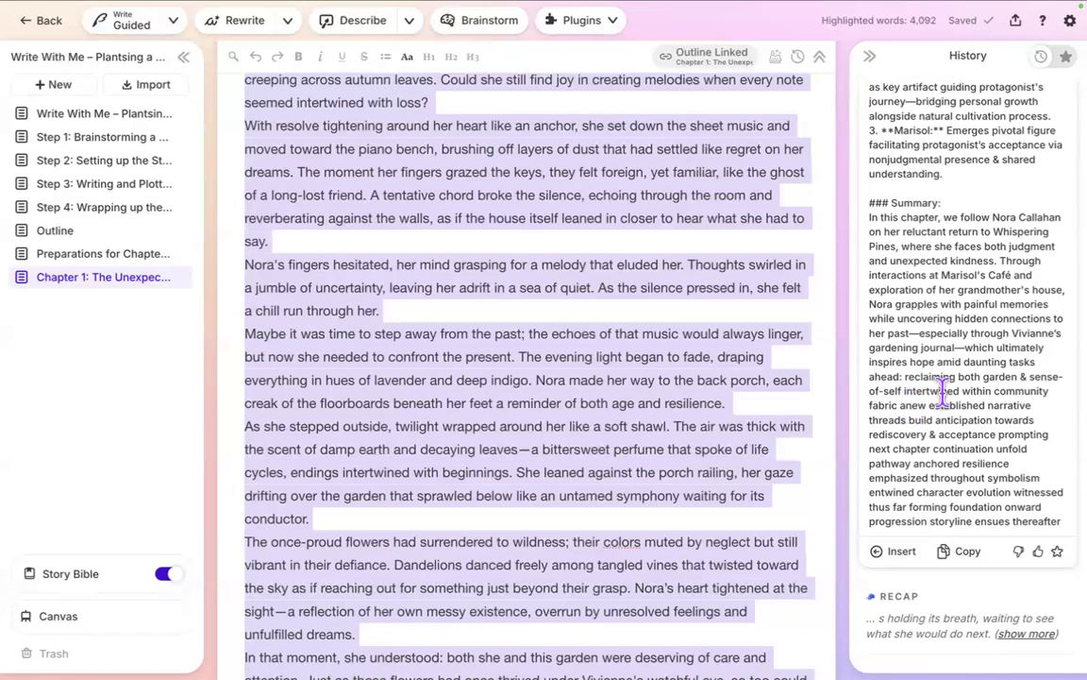
pyautogui.moveTo(905, 376); pyautogui.dragTo(905, 400)
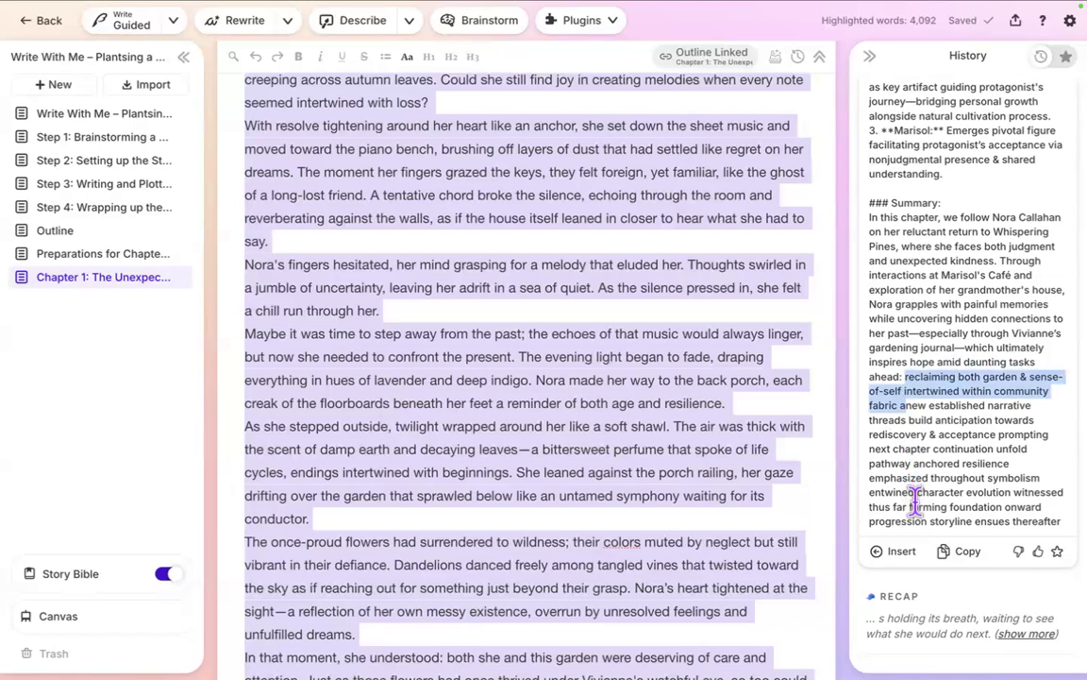
pyautogui.scroll(-1, 916, 521)
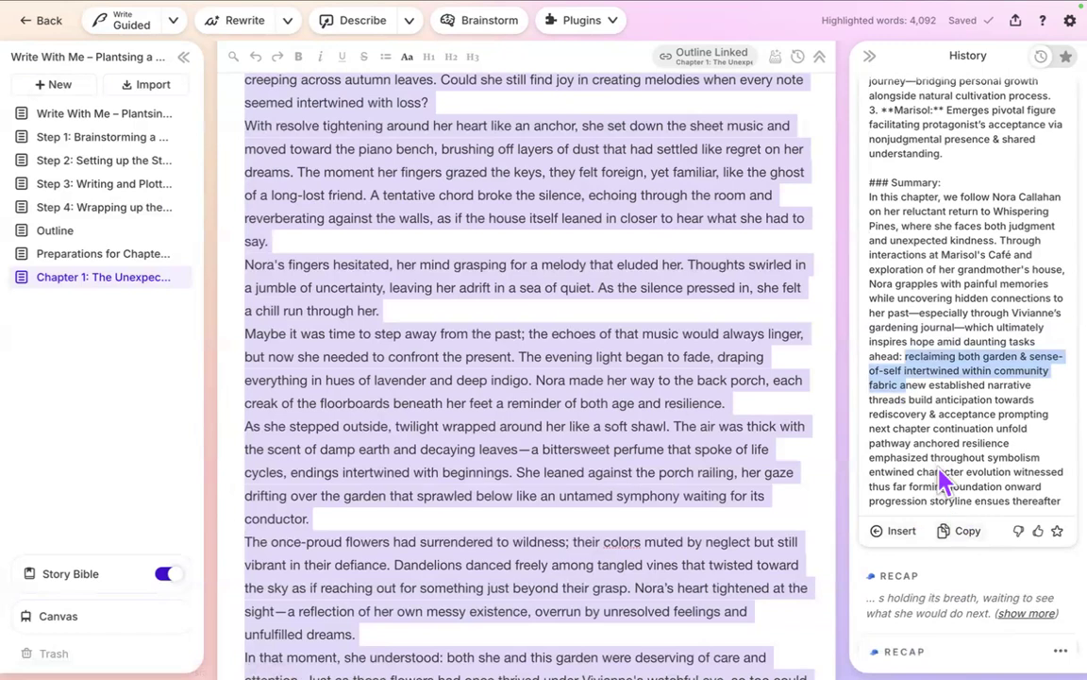
pyautogui.click(980, 536)
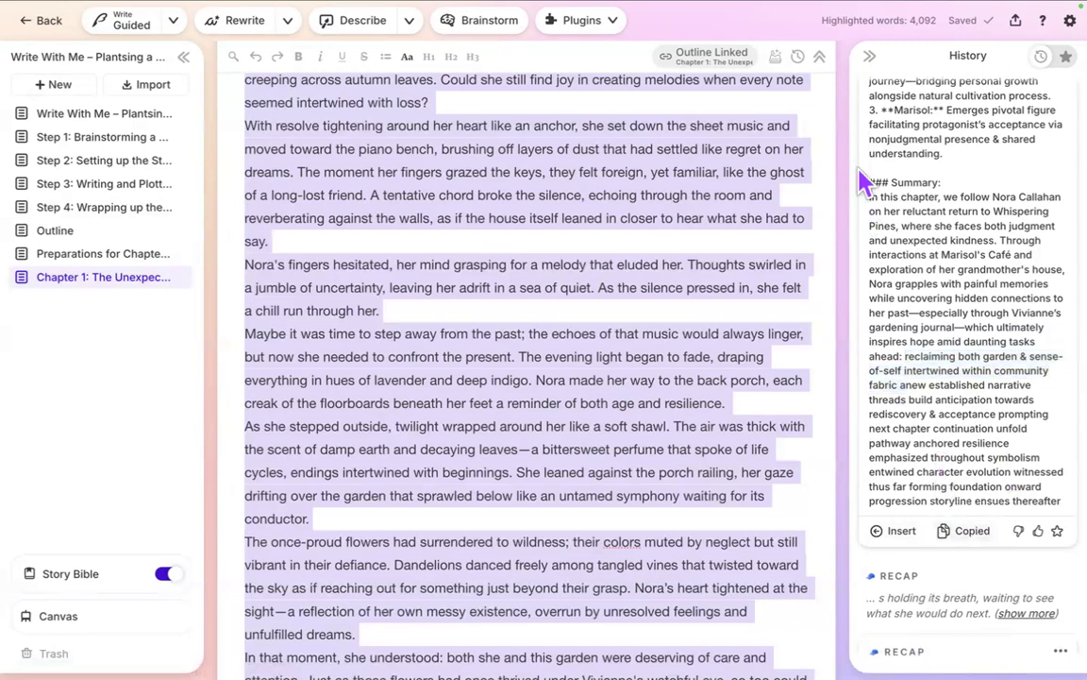
# Paste the copied Chapter Glue report on a new line below the Chapter Glue-Plugin link in the Step 4 document in the other browser tab.
pyautogui.moveTo(281, 12)
pyautogui.click(140, 35)
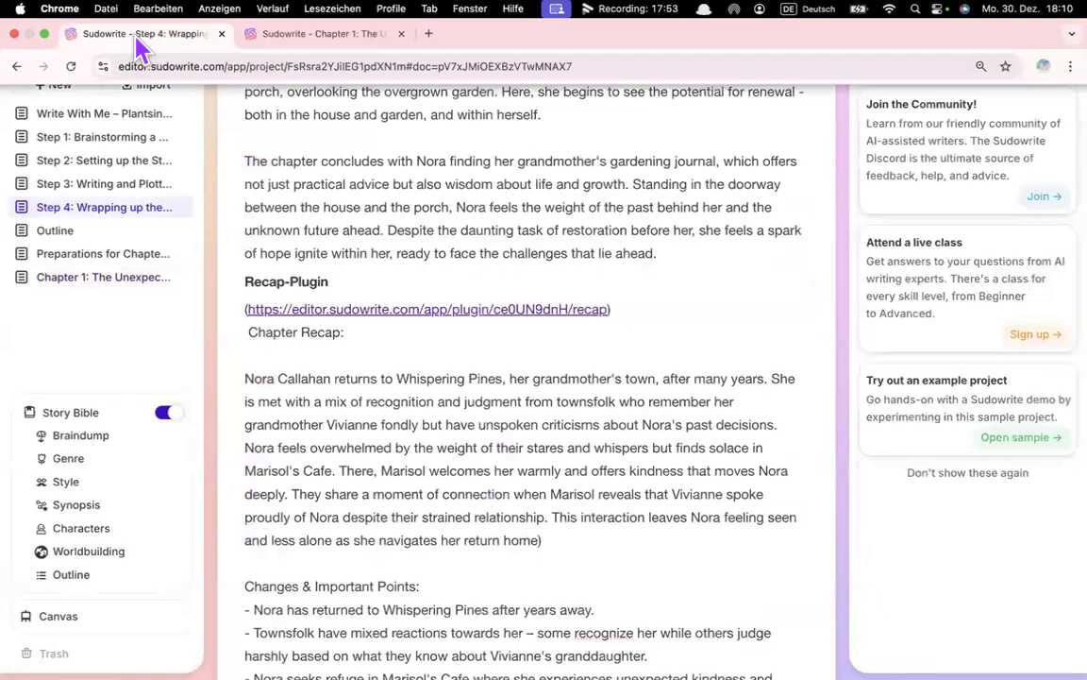
pyautogui.scroll(-10, 362, 348)
pyautogui.click(733, 332)
pyautogui.press('Return')
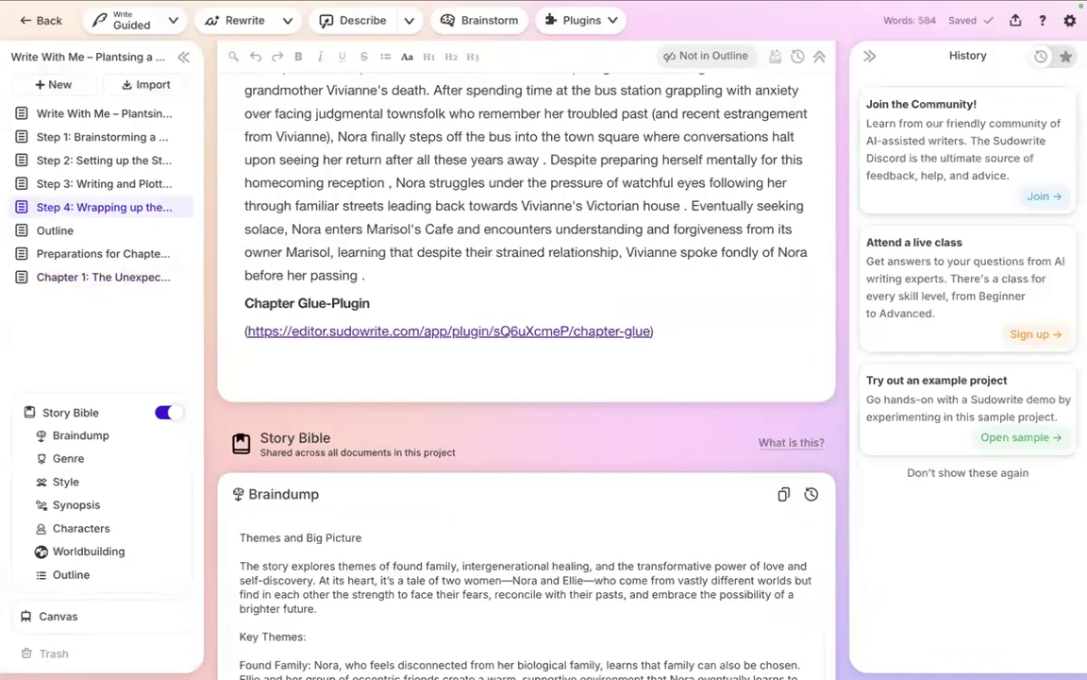
pyautogui.hotkey('ctrl', 'v')
pyautogui.scroll(-15, 527, 374)
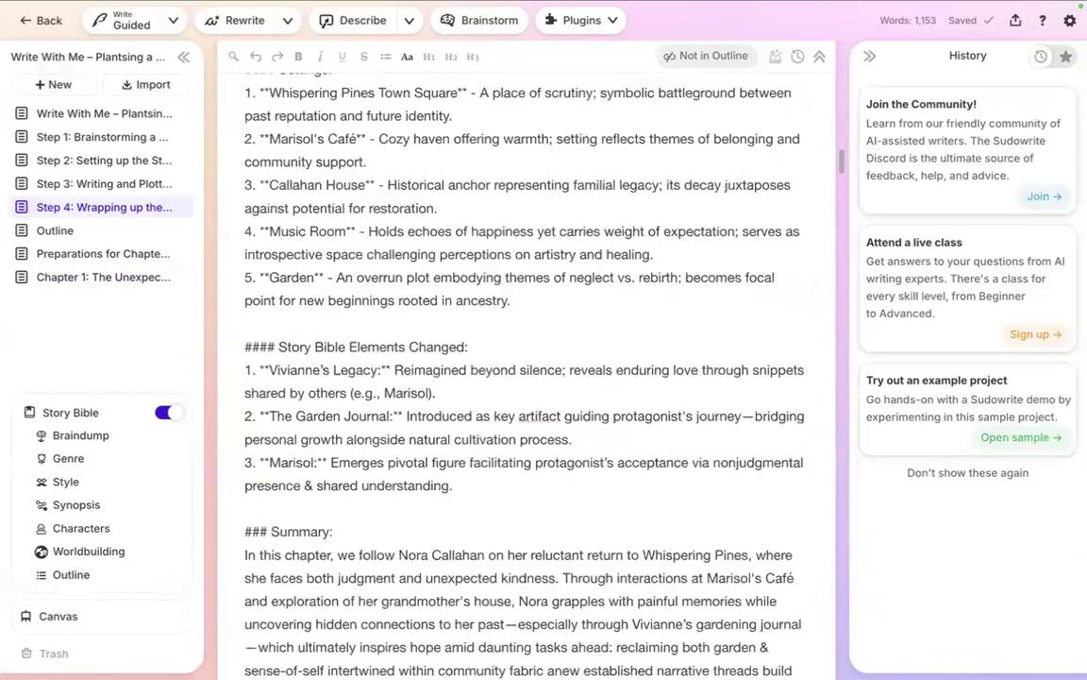
# Split the last Chapter Glue summary after "sense-of-self", end that sentence with a period and separate the remaining text with blank lines.
pyautogui.scroll(-5, 622, 321)
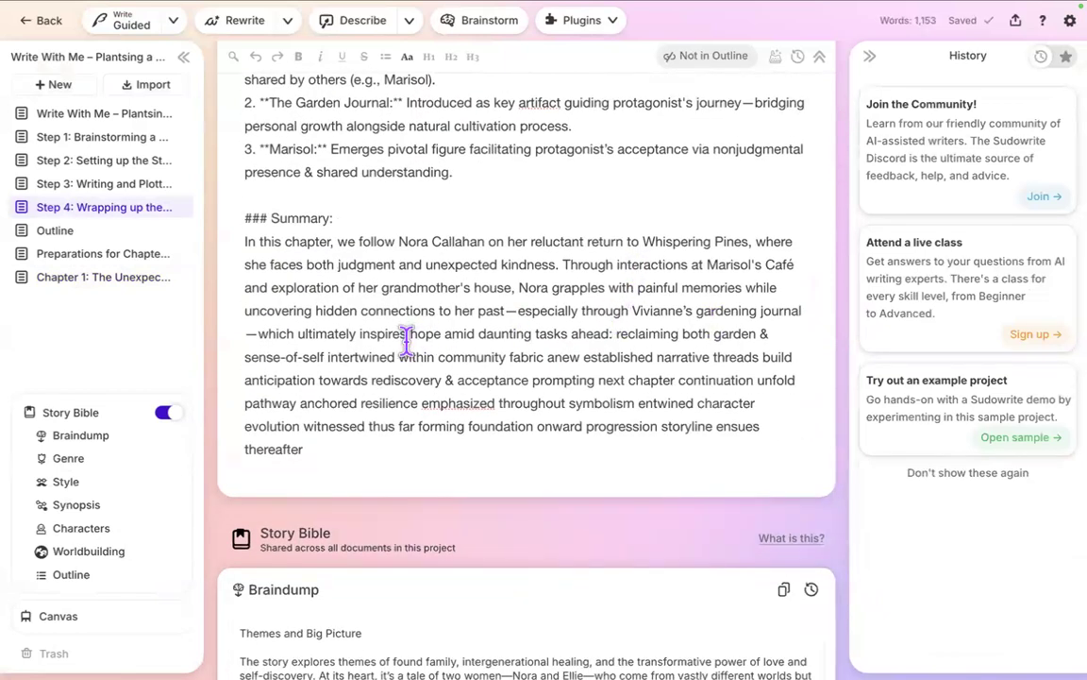
pyautogui.click(326, 358)
pyautogui.press('Return')
pyautogui.press('Return')
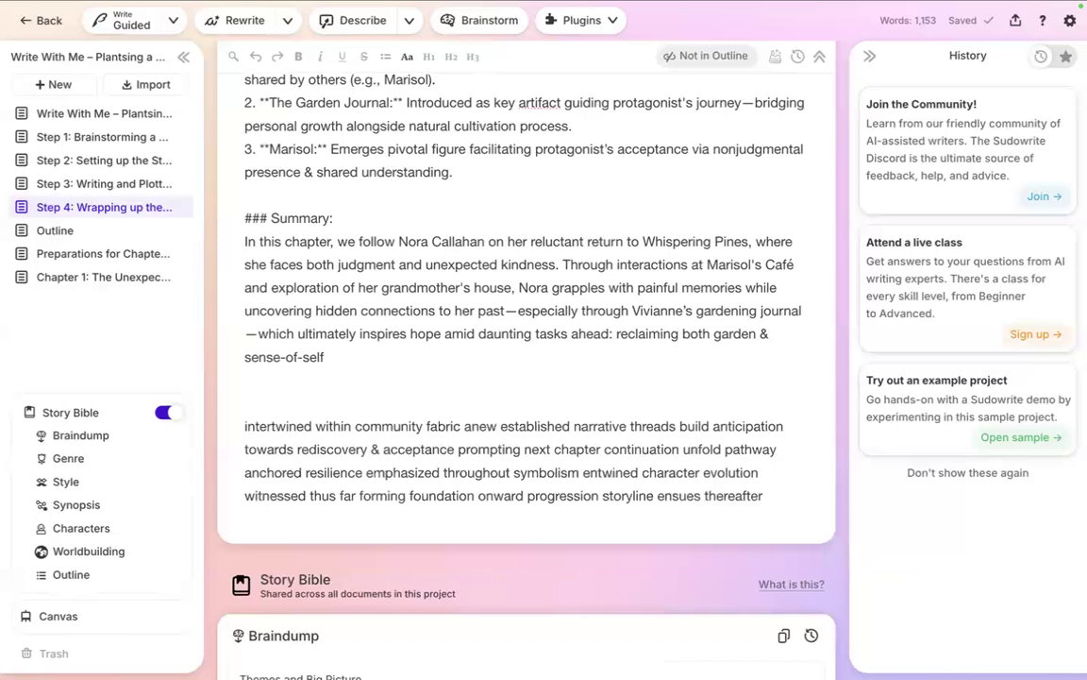
pyautogui.write('.')
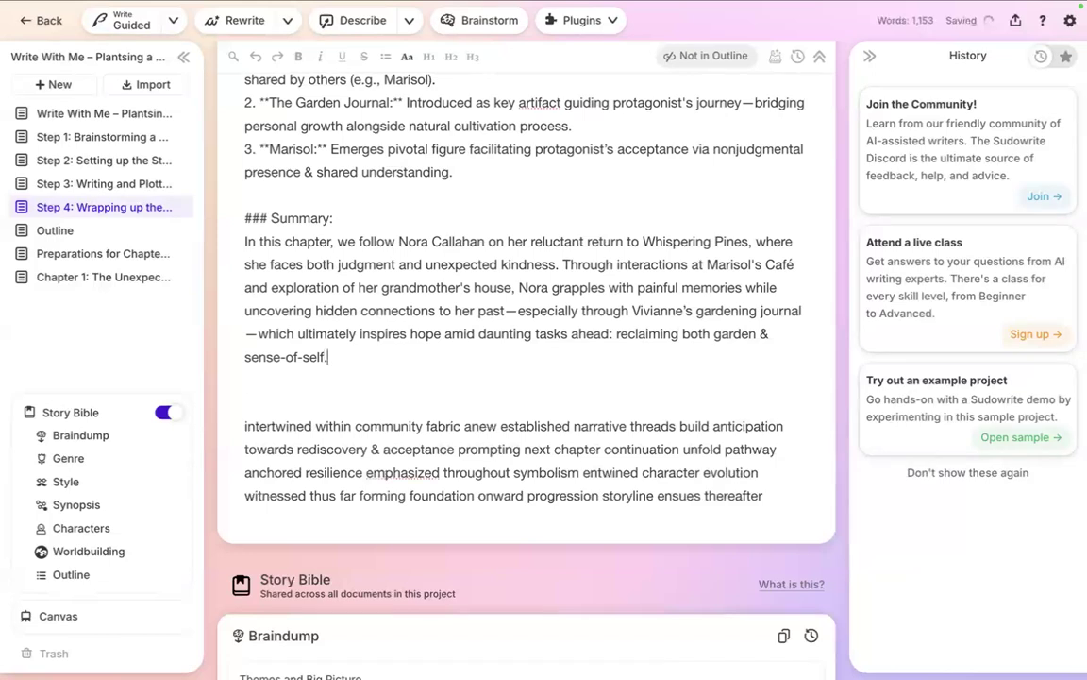
pyautogui.moveTo(351, 353); pyautogui.dragTo(324, 151)
pyautogui.click(359, 354)
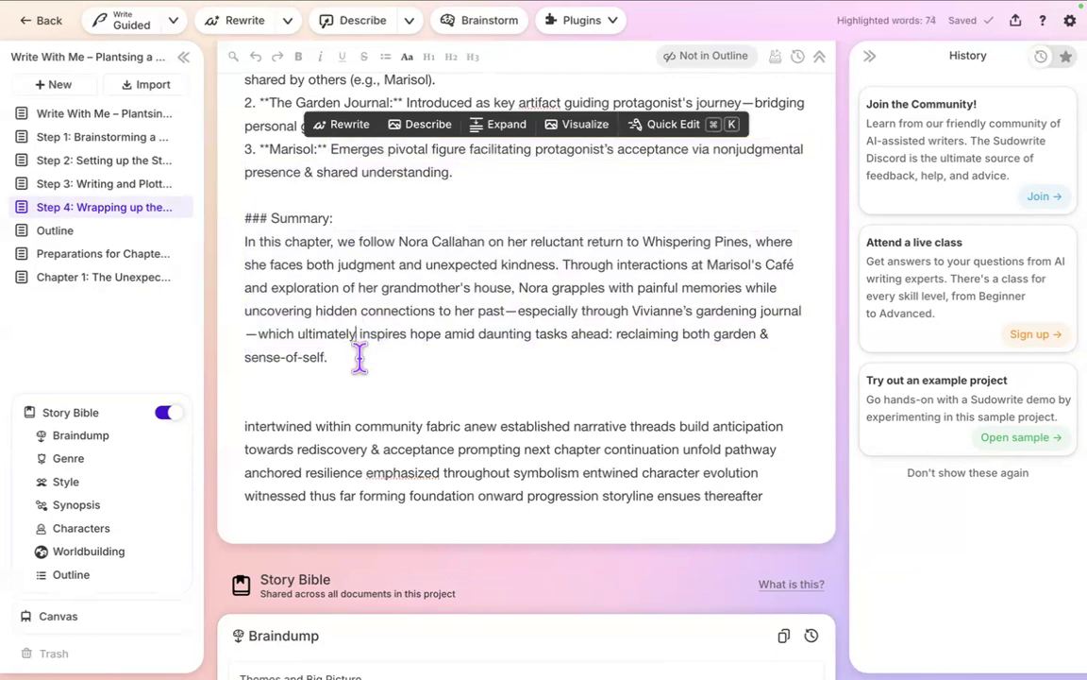
# Show the account's recent activity list with the credits used by each generation.
pyautogui.scroll(1, 360, 368)
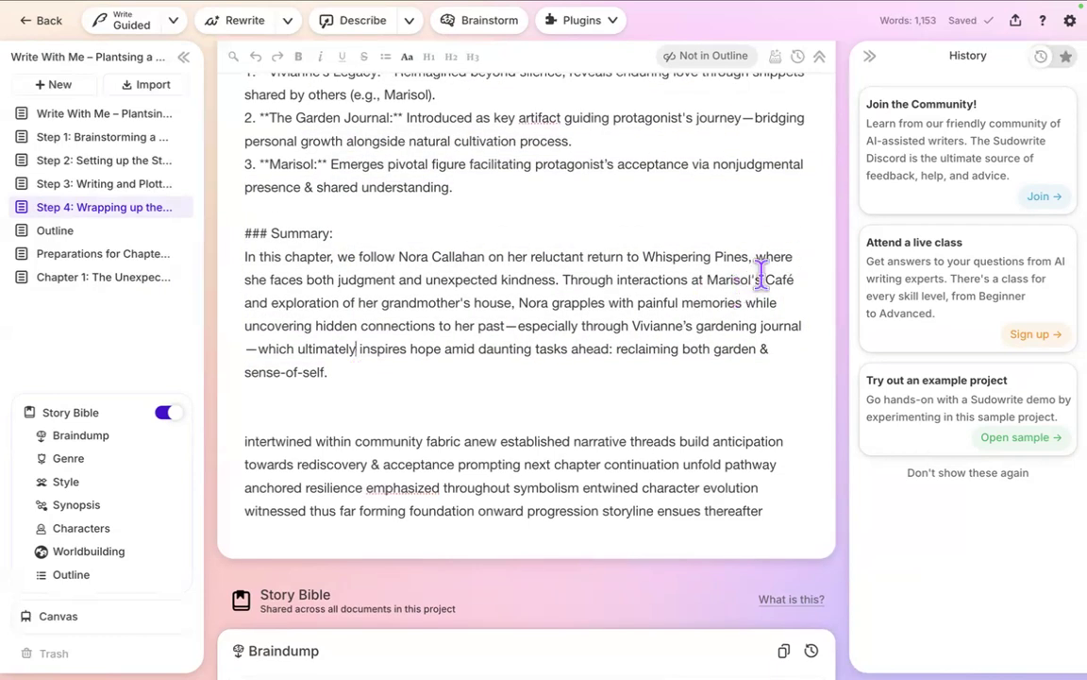
pyautogui.scroll(2, 700, 288)
pyautogui.scroll(15, 699, 288)
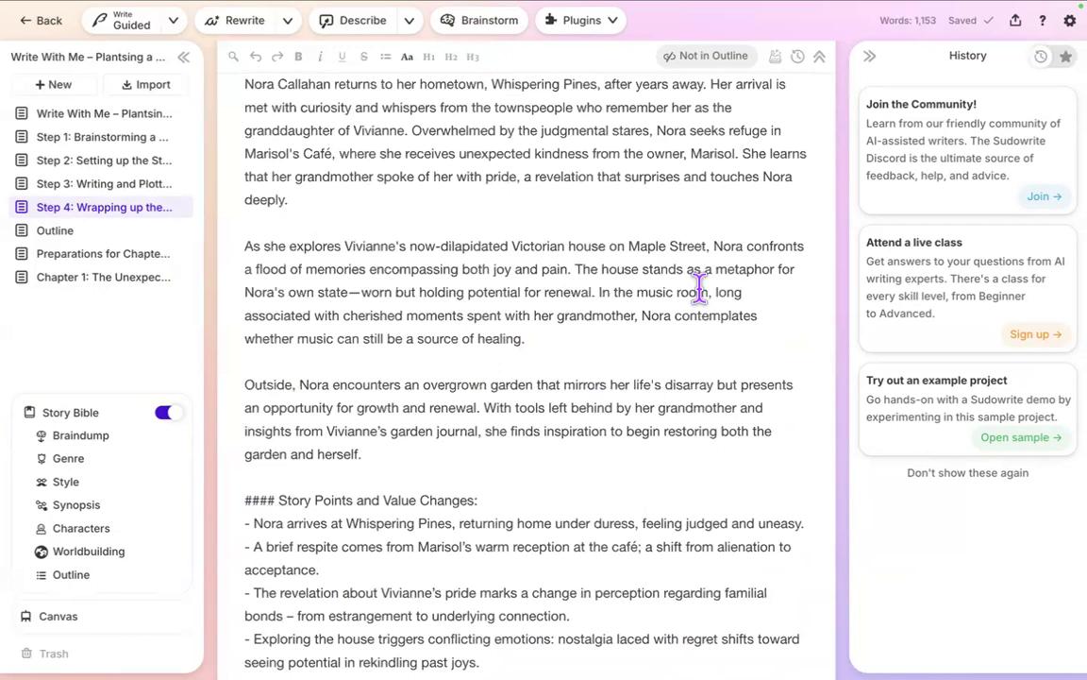
pyautogui.click(1064, 23)
pyautogui.click(836, 262)
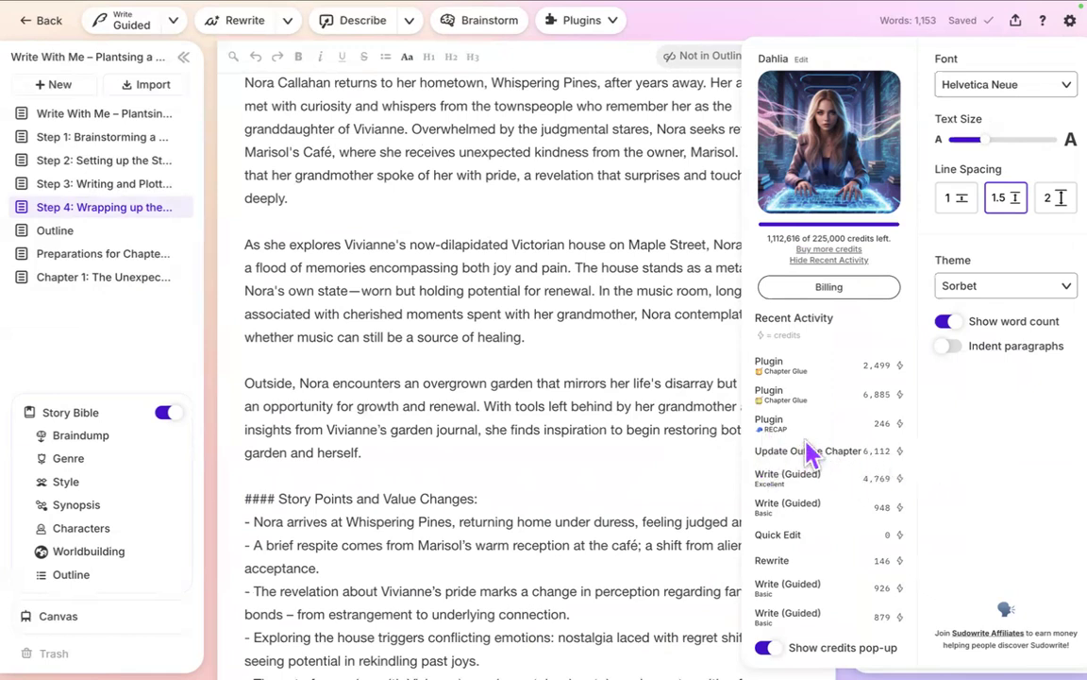
# Compare the credit costs of Update Outline, Recap and Chapter Glue with their texts in the Step 4 document, then close the activity list.
pyautogui.scroll(5, 582, 449)
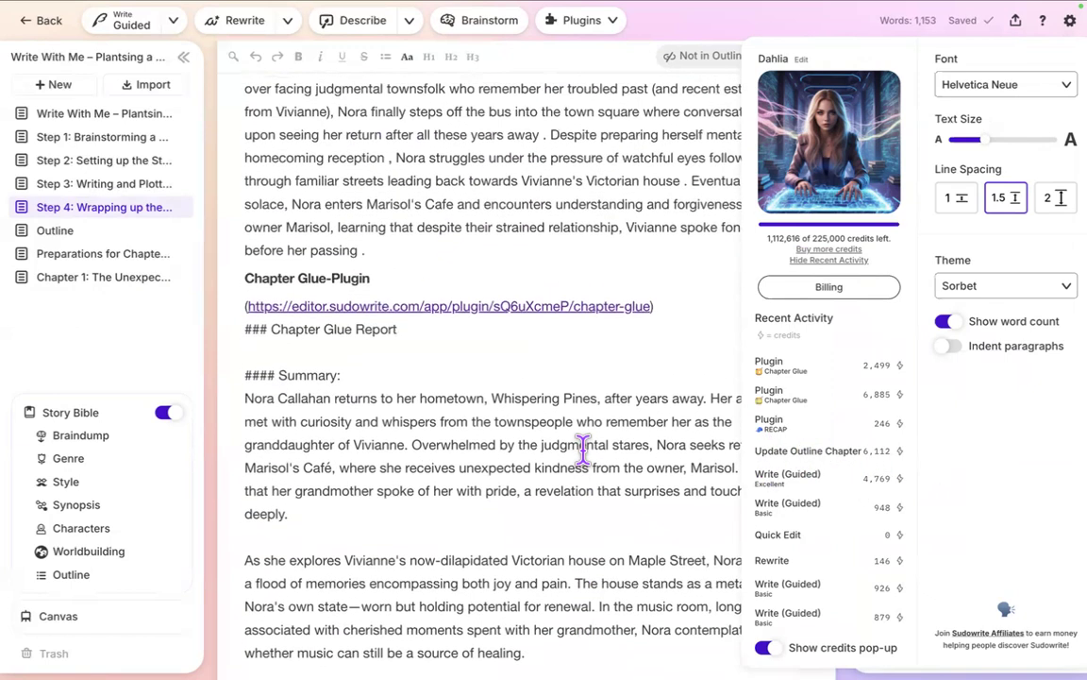
pyautogui.scroll(10, 582, 449)
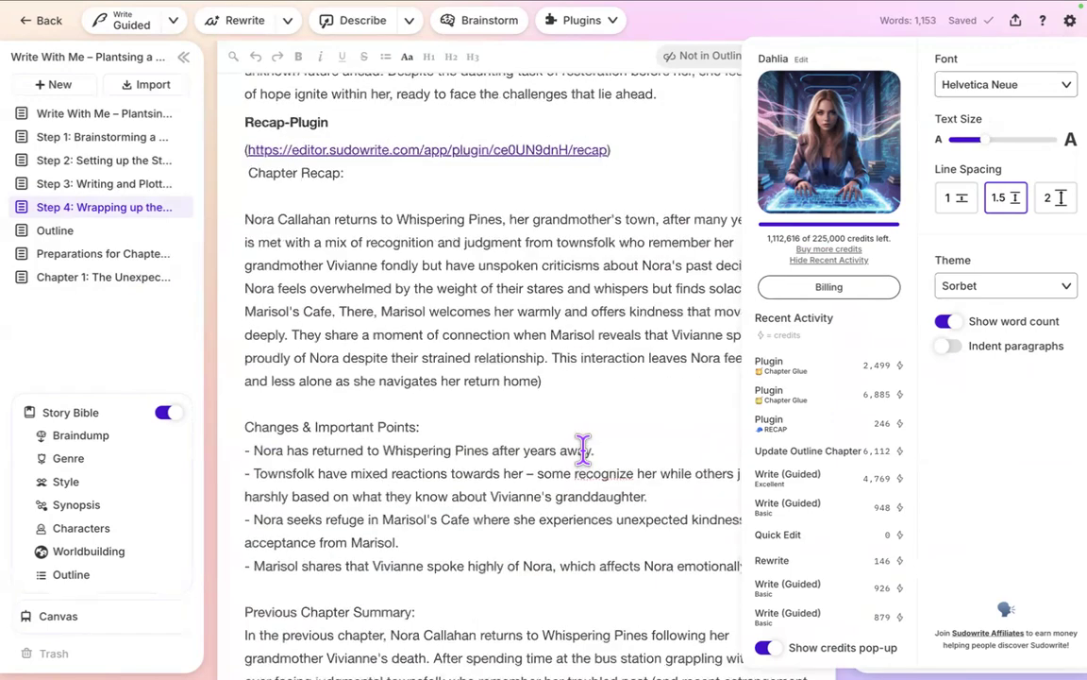
pyautogui.scroll(5, 583, 449)
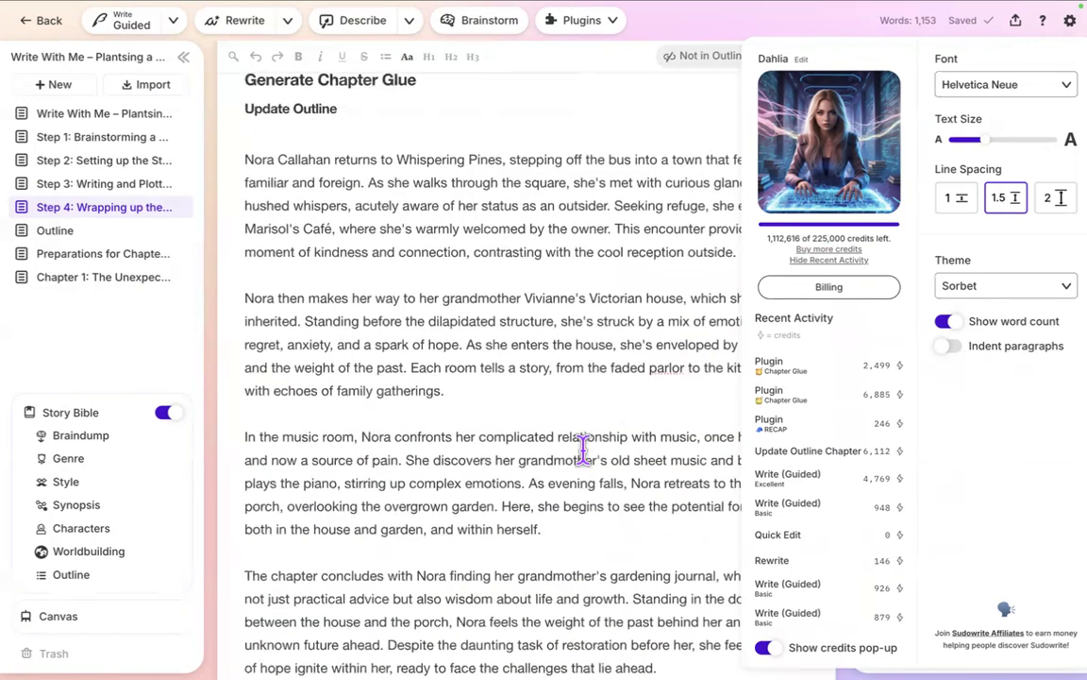
pyautogui.scroll(-1, 583, 450)
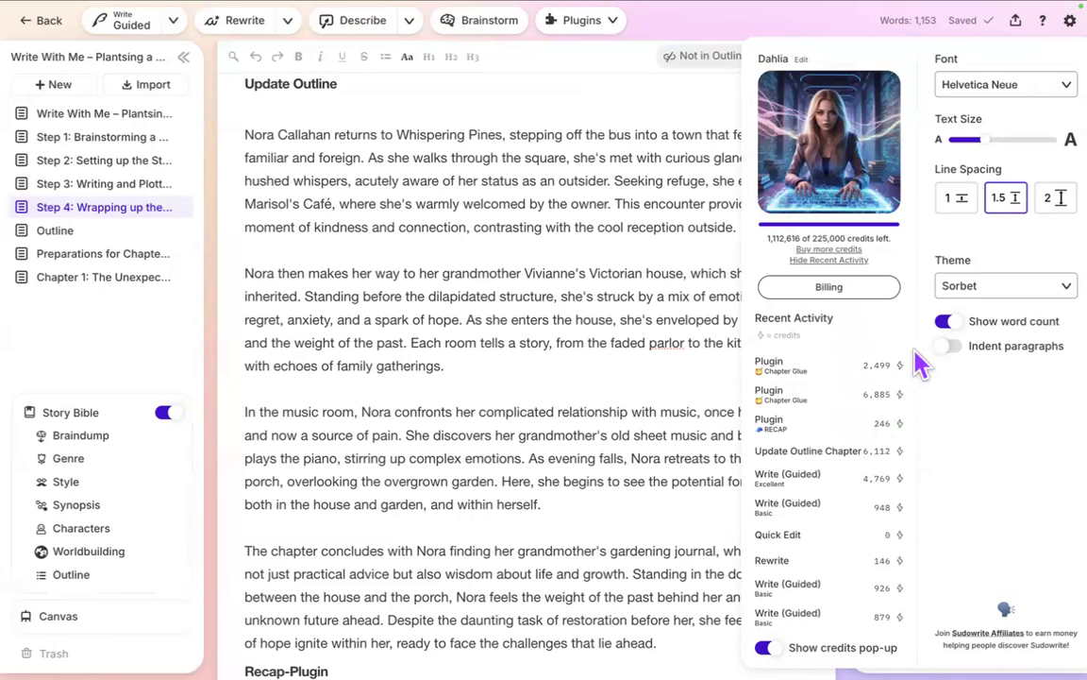
pyautogui.scroll(-15, 655, 449)
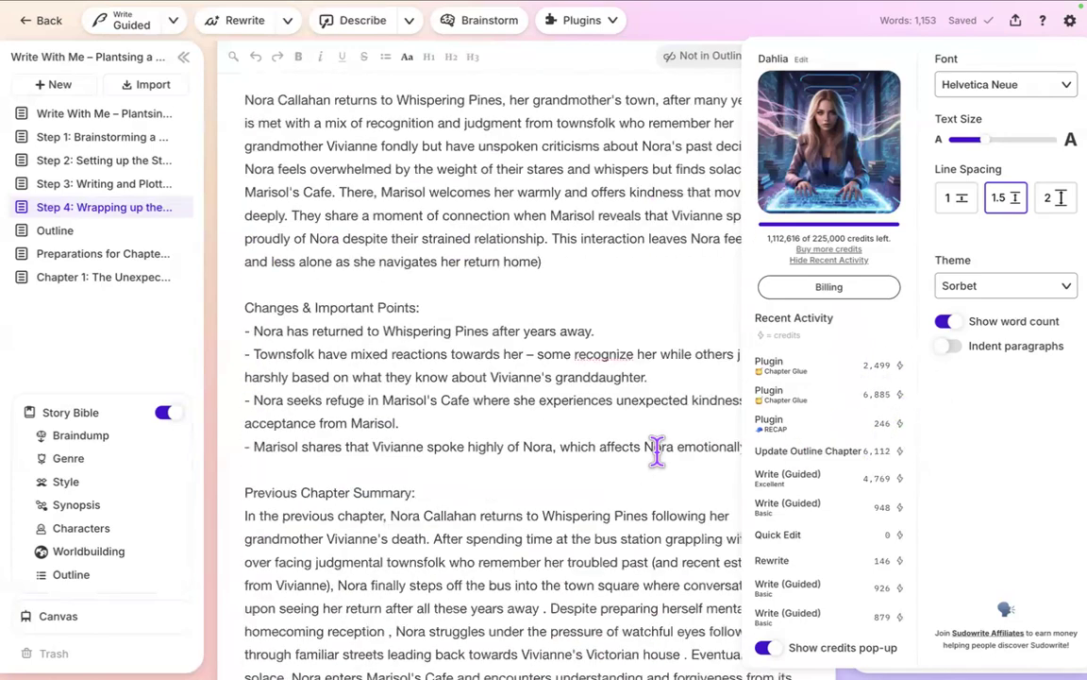
pyautogui.scroll(-10, 655, 449)
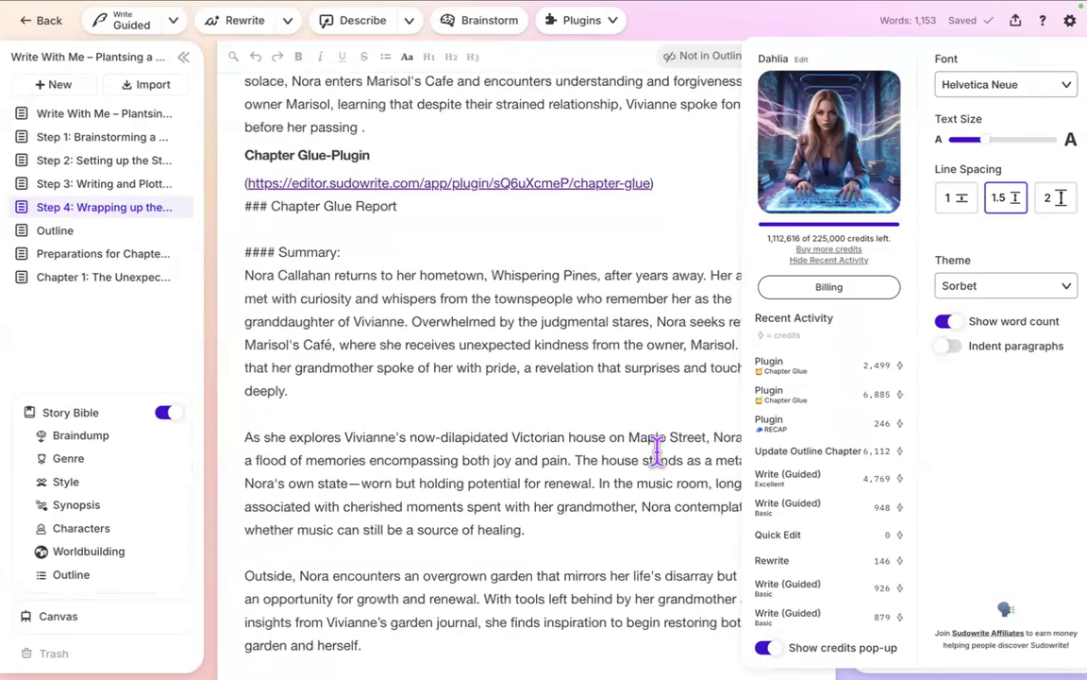
pyautogui.scroll(-1, 655, 452)
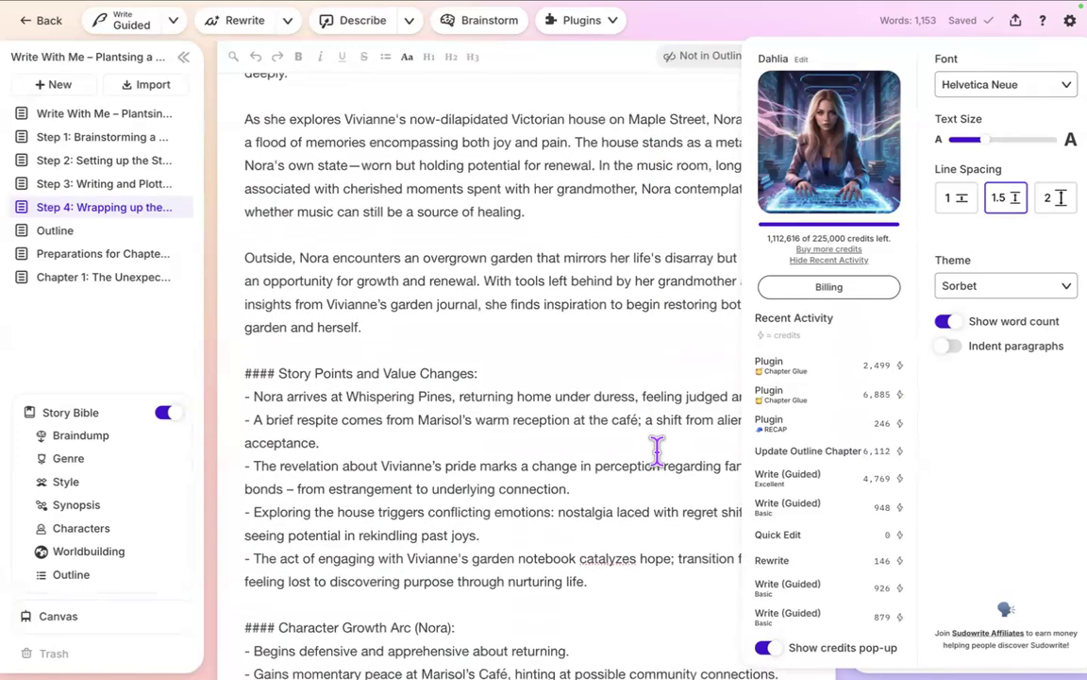
pyautogui.click(655, 449)
# Review the collected Update Outline, Recap and Chapter Glue sections and return to the beginning of the Step 4 document.
pyautogui.scroll(18, 655, 450)
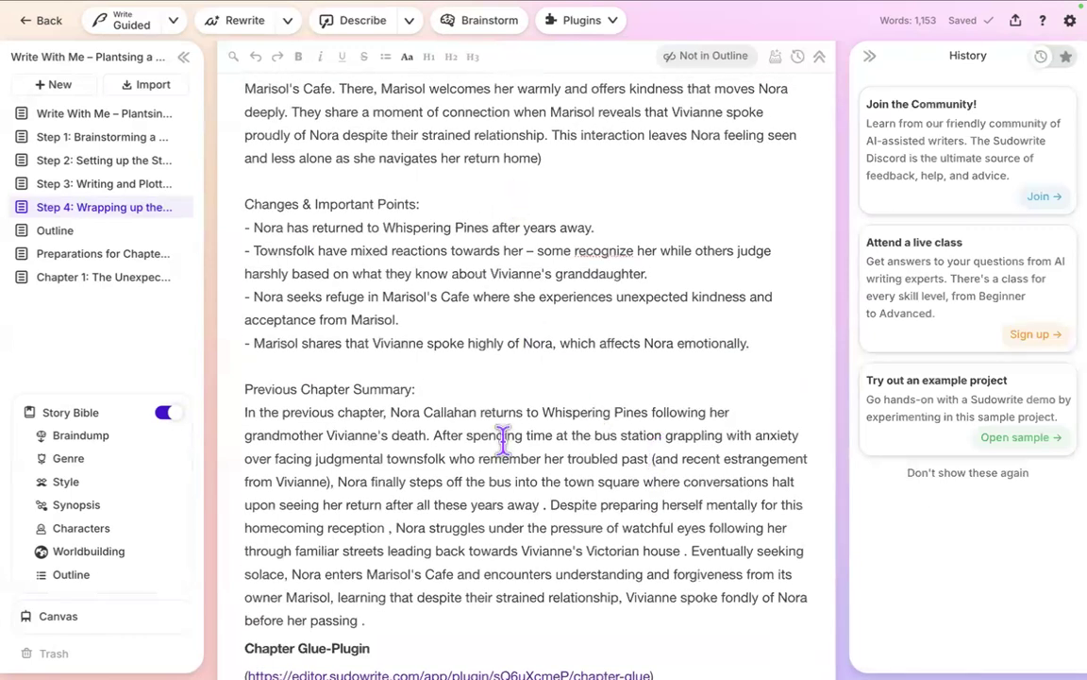
pyautogui.scroll(9, 503, 436)
pyautogui.scroll(-20, 503, 439)
pyautogui.scroll(-5, 503, 439)
pyautogui.scroll(9, 503, 439)
pyautogui.scroll(-4, 503, 439)
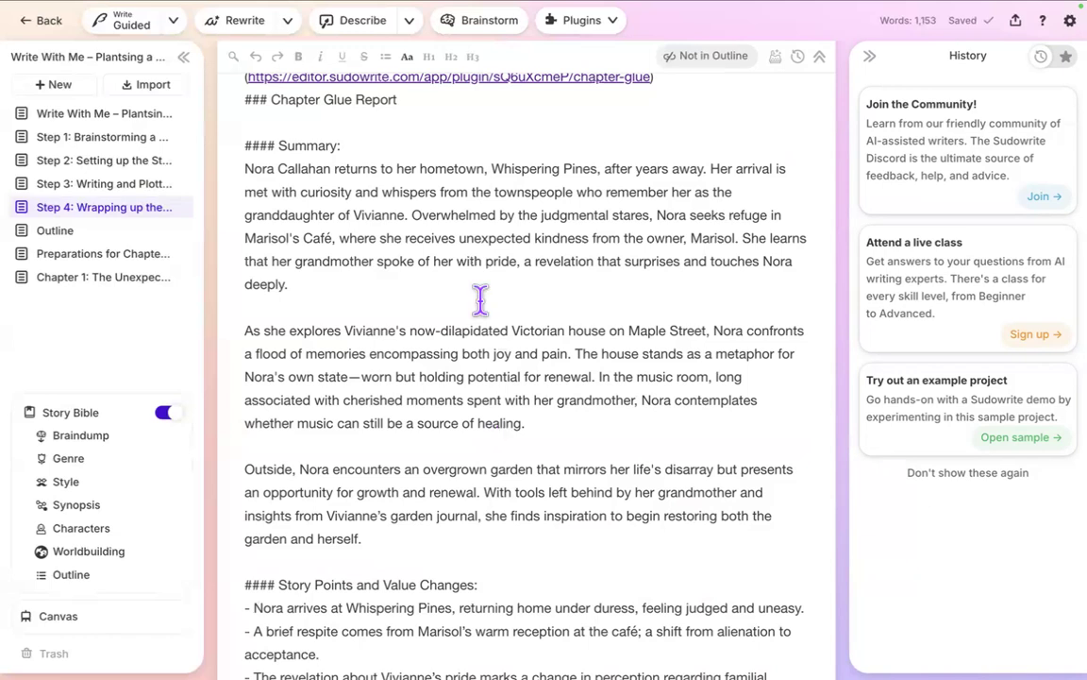
pyautogui.scroll(1, 507, 191)
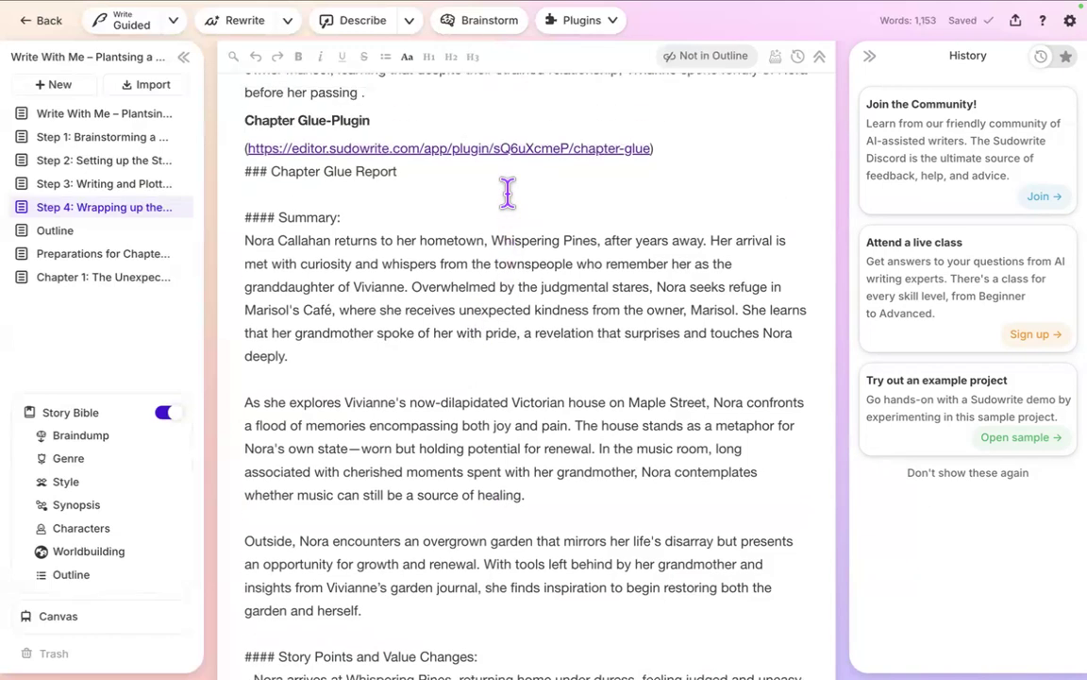
pyautogui.scroll(7, 506, 203)
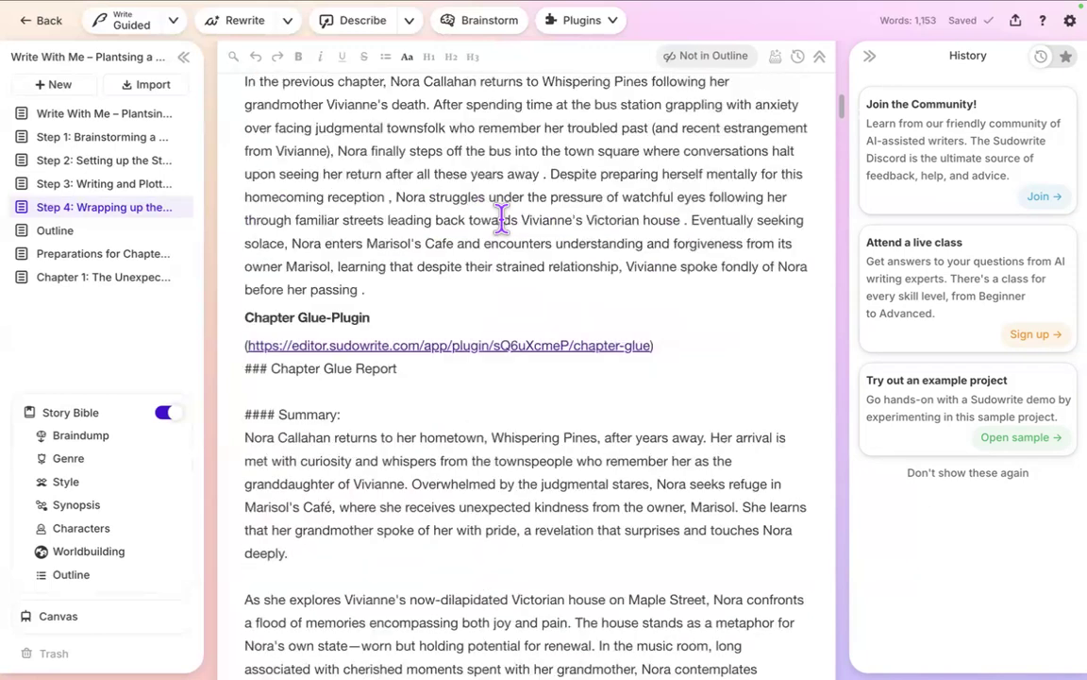
pyautogui.scroll(12, 501, 217)
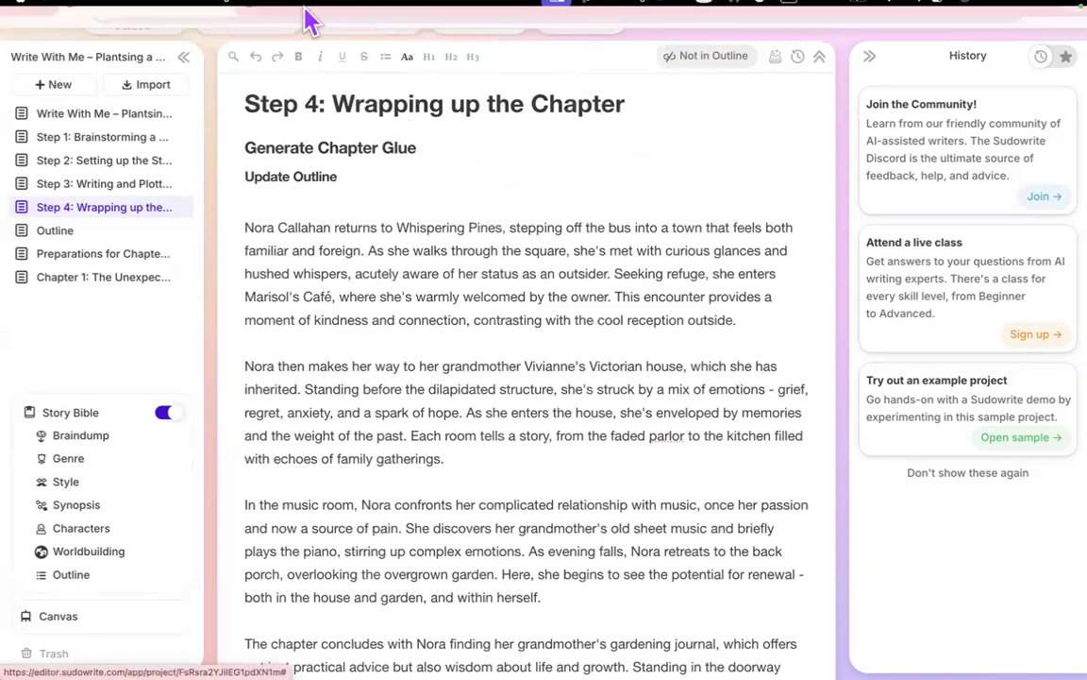
# Return to the Chapter 1 browser tab, open the plugin directory and search it for "Wrap up".
pyautogui.click(274, 34)
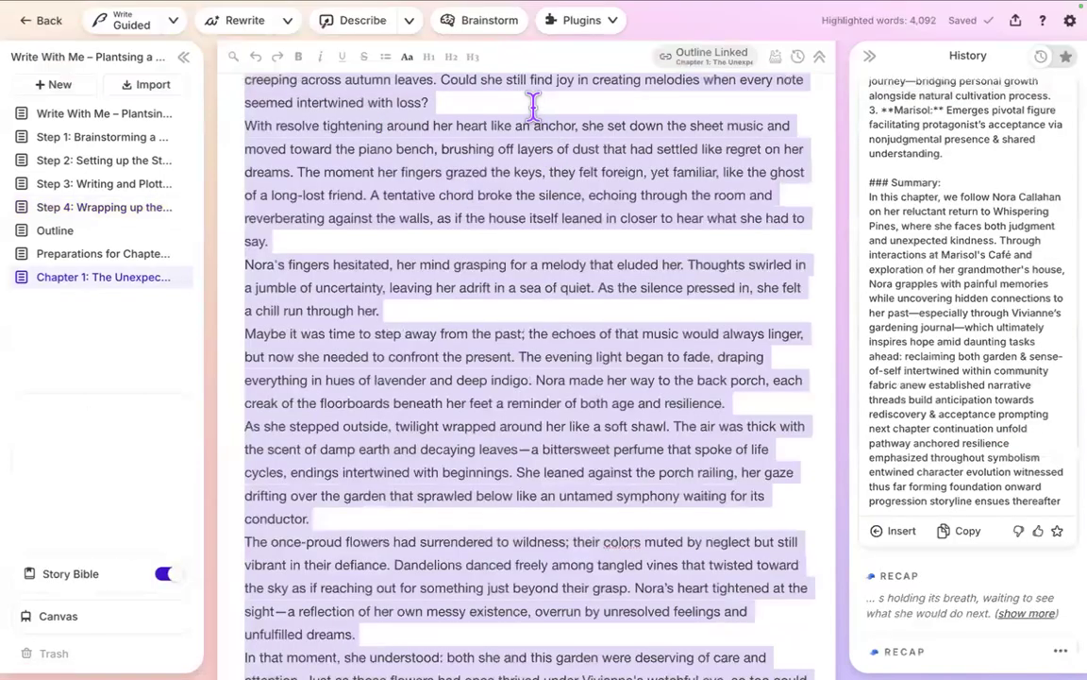
pyautogui.click(622, 37)
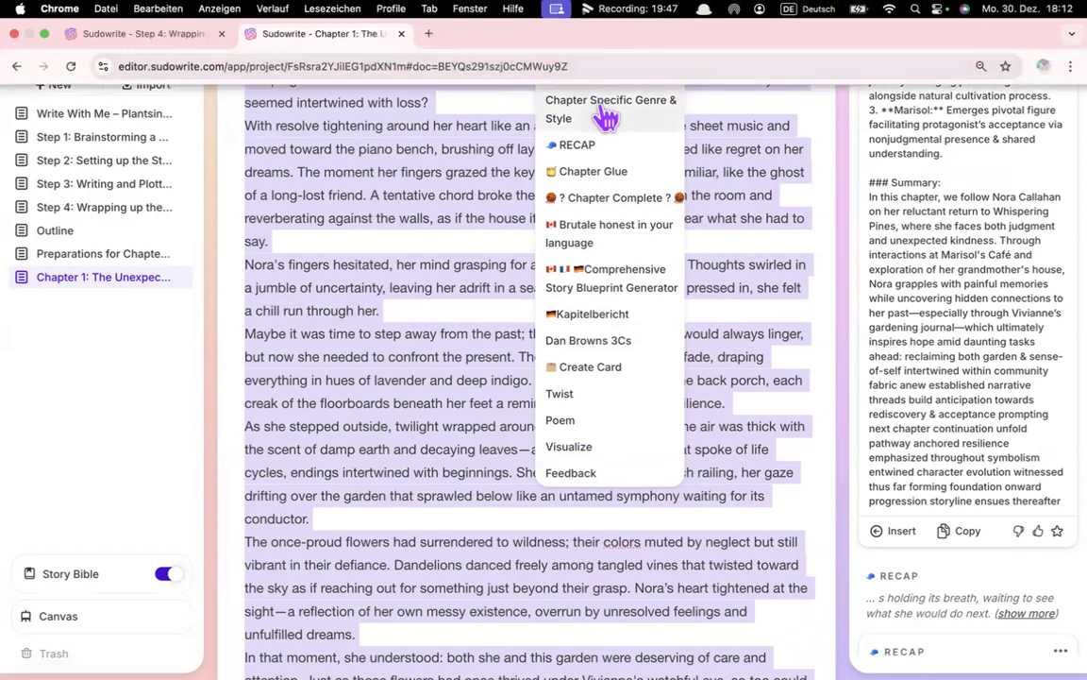
pyautogui.click(604, 59)
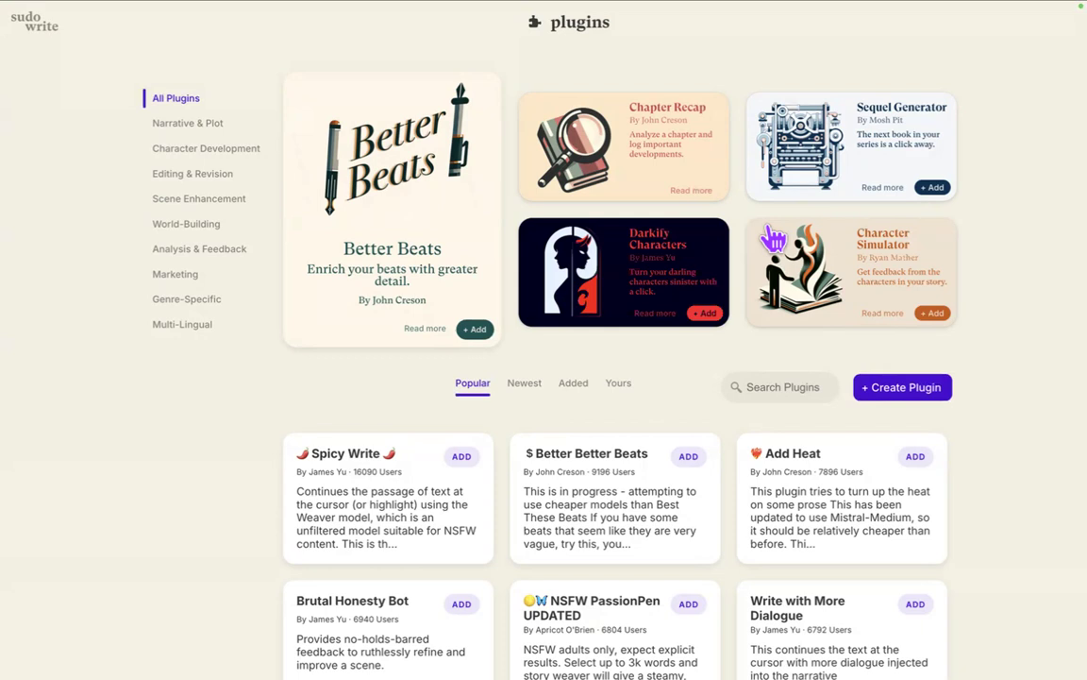
pyautogui.click(767, 385)
pyautogui.write('Wrap up')
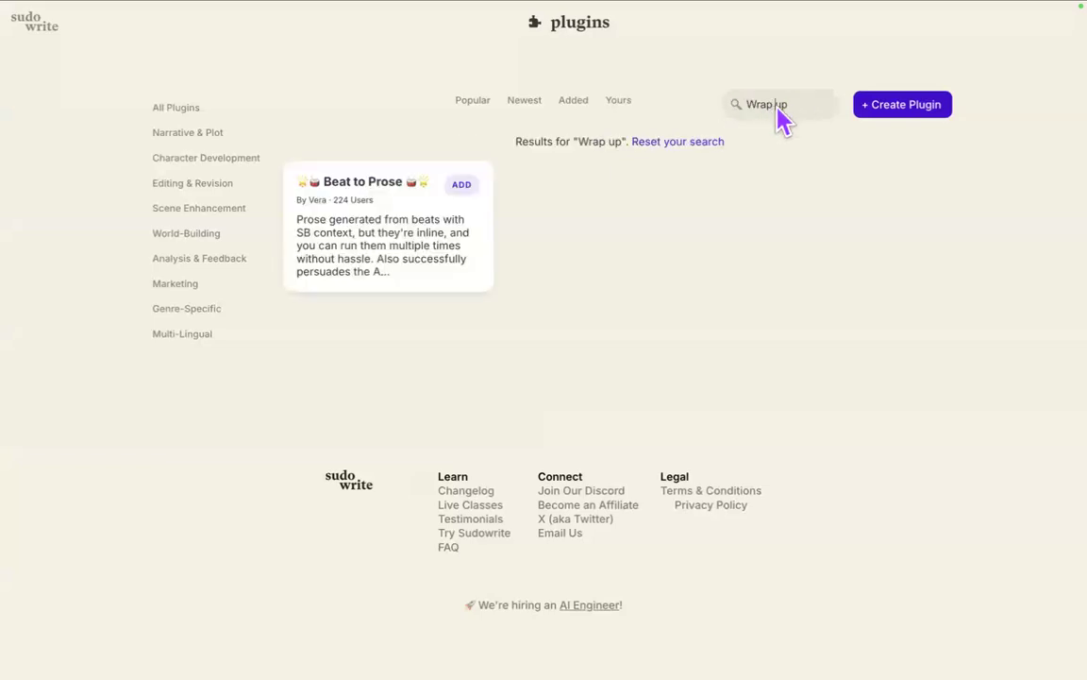
# Clear the "Wrap up" search and open the details page of the plugin "Your story wrap in unbelieving bow".
pyautogui.press('super+a')
pyautogui.press('BackSpace')
pyautogui.click(511, 283)
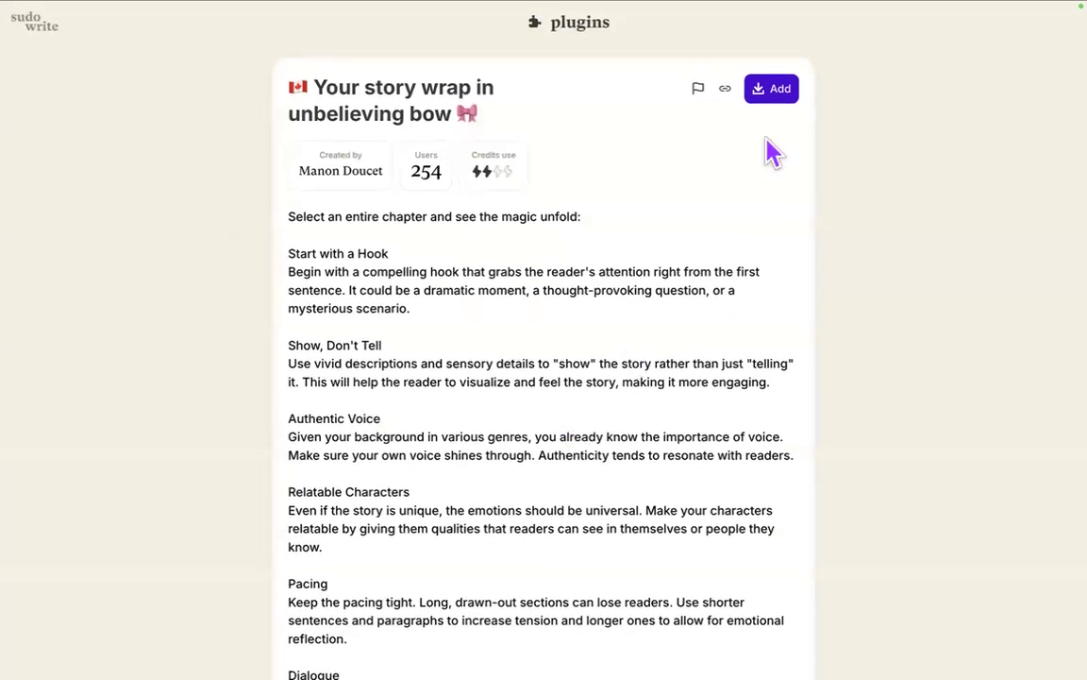
# Add the plugin "Your story wrap in unbelieving bow" and reopen the Write With Me project from the Sudowrite bookmark in the second browser tab.
pyautogui.click(775, 91)
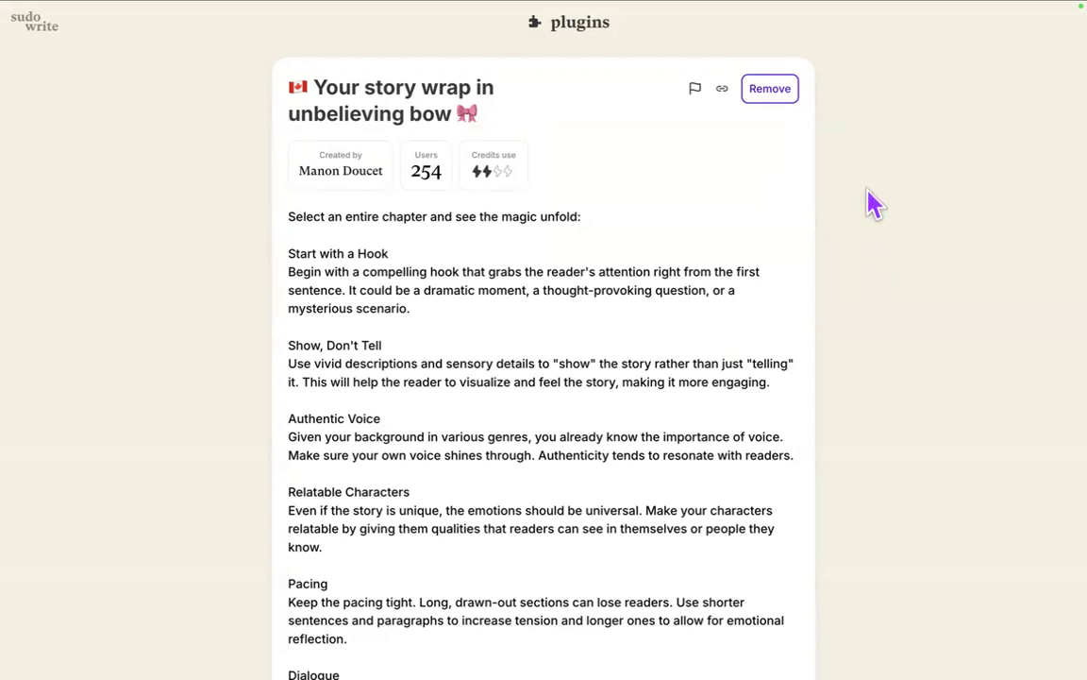
pyautogui.moveTo(190, 38)
pyautogui.click(249, 35)
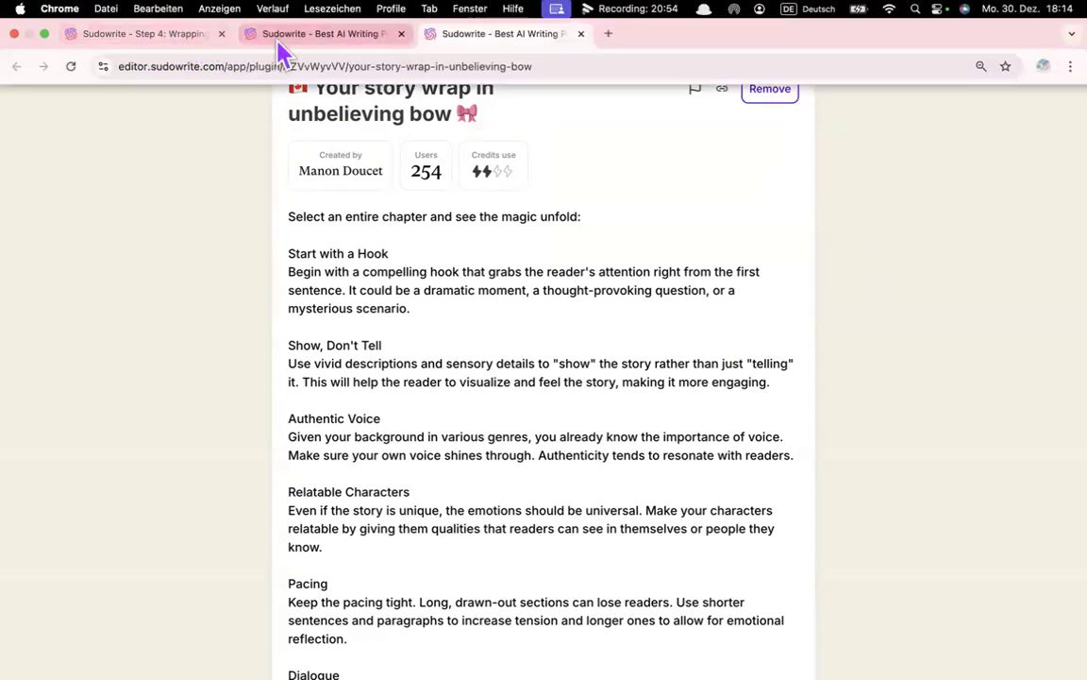
pyautogui.click(200, 38)
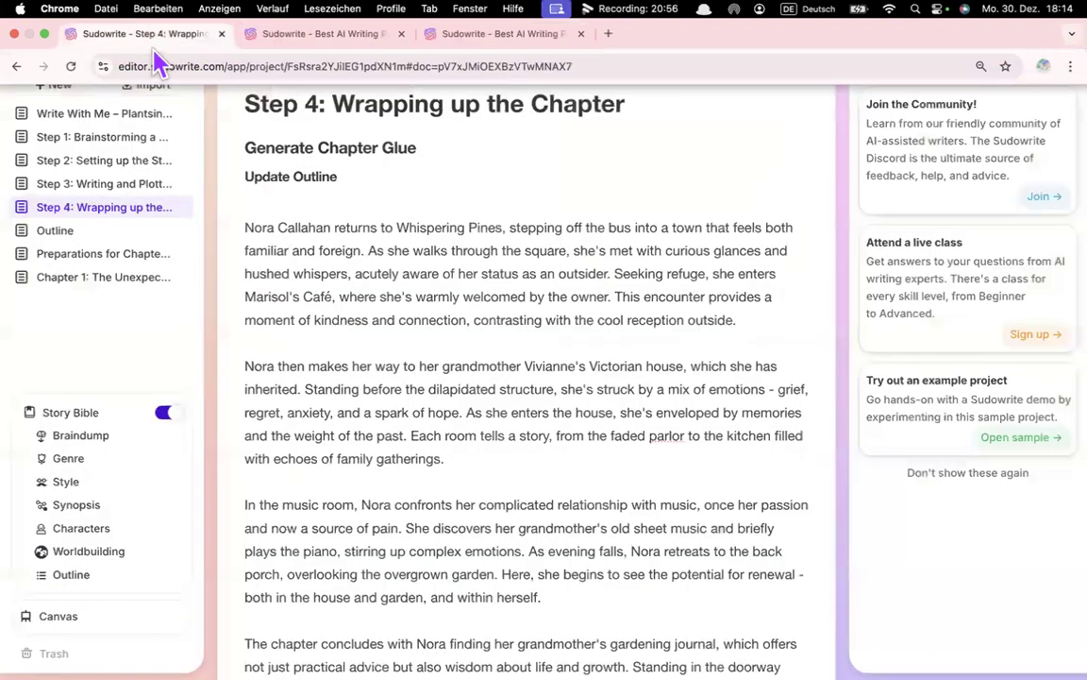
pyautogui.click(286, 38)
pyautogui.click(17, 66)
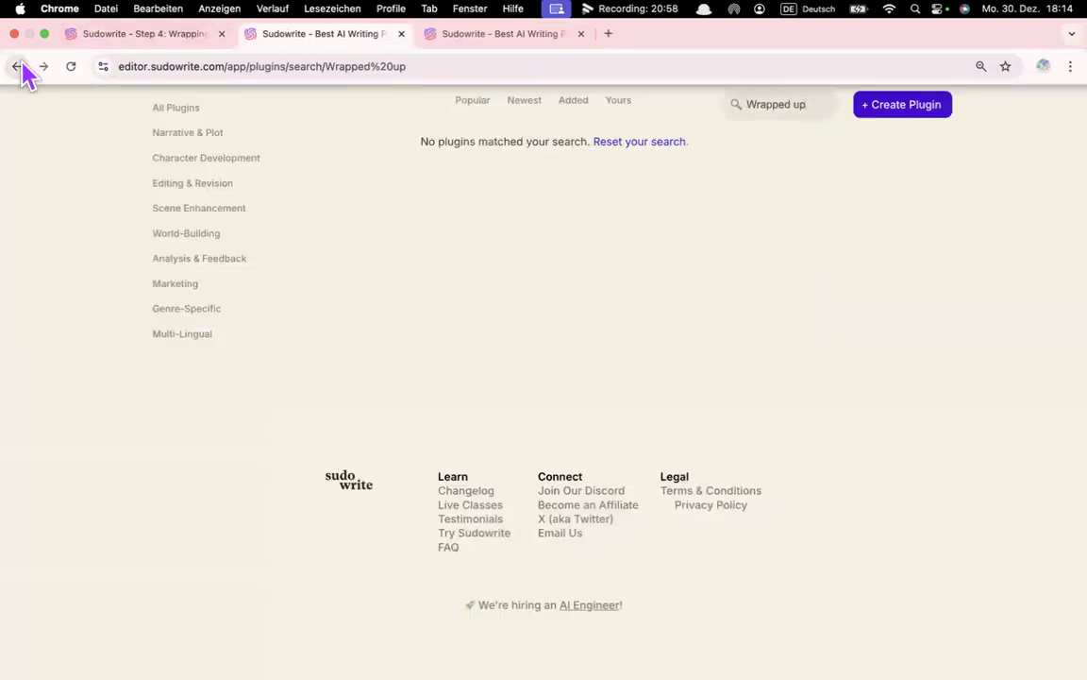
pyautogui.click(18, 66)
pyautogui.click(18, 66)
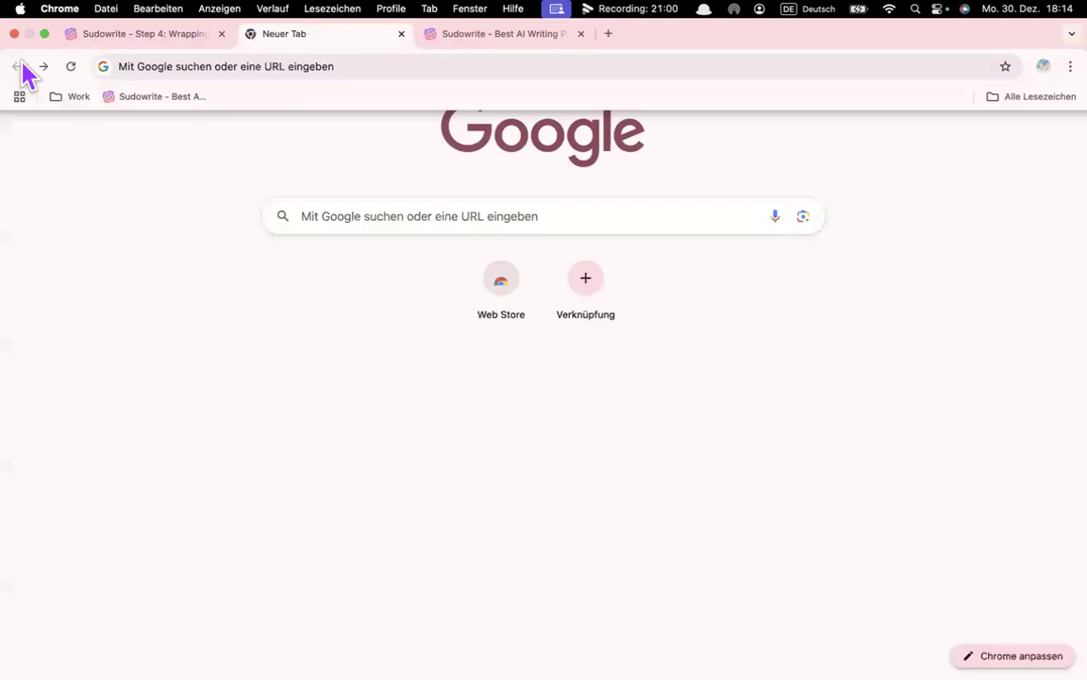
pyautogui.click(156, 96)
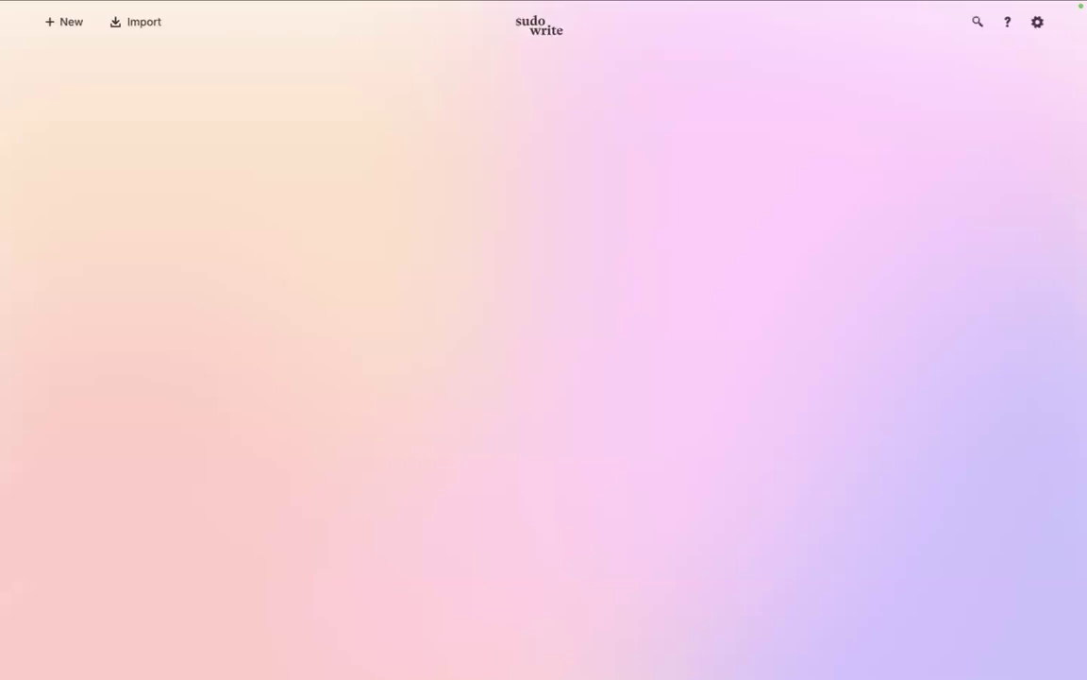
pyautogui.click(409, 210)
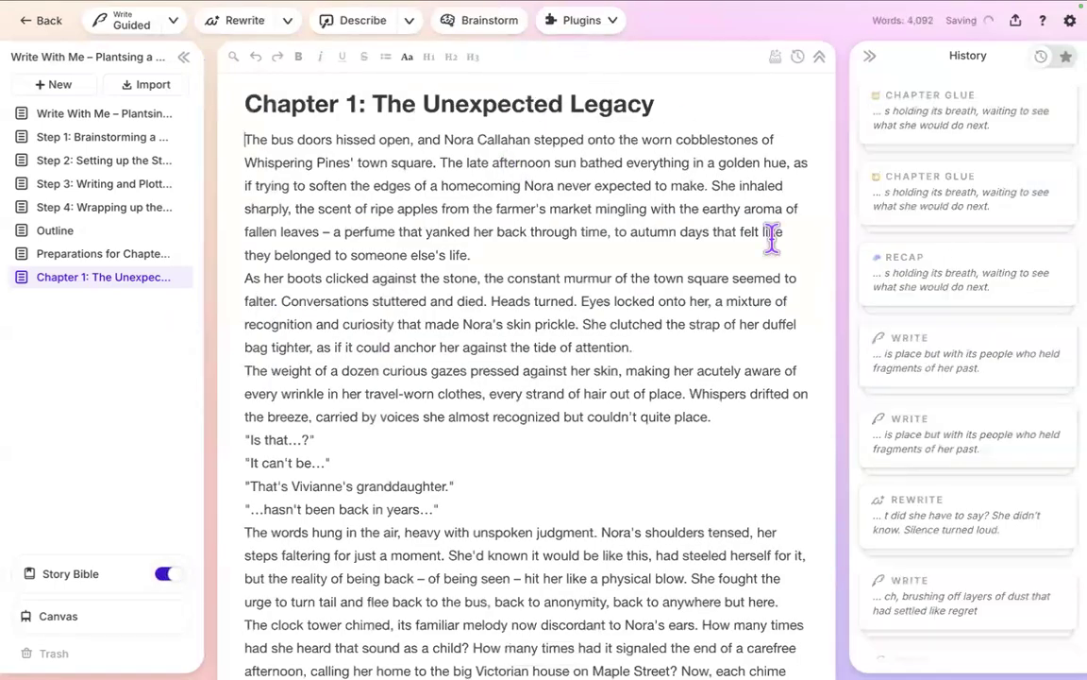
# Expand the second Chapter Glue result in the history, read it through to its end and rate it negatively.
pyautogui.click(912, 214)
pyautogui.scroll(-10, 924, 345)
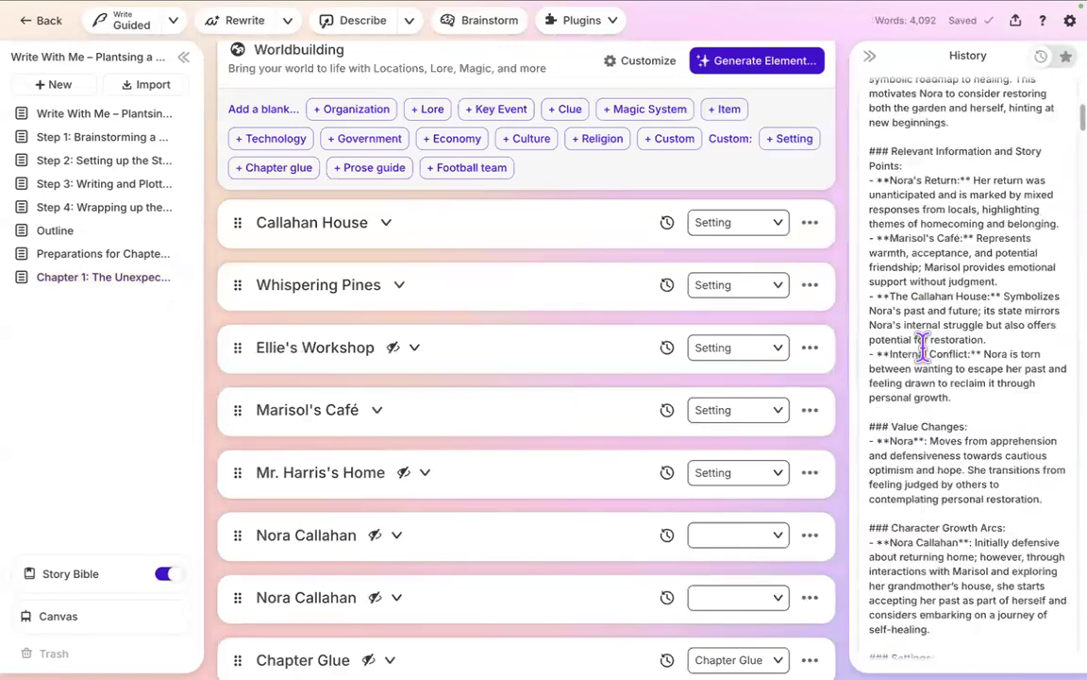
pyautogui.scroll(-15, 924, 347)
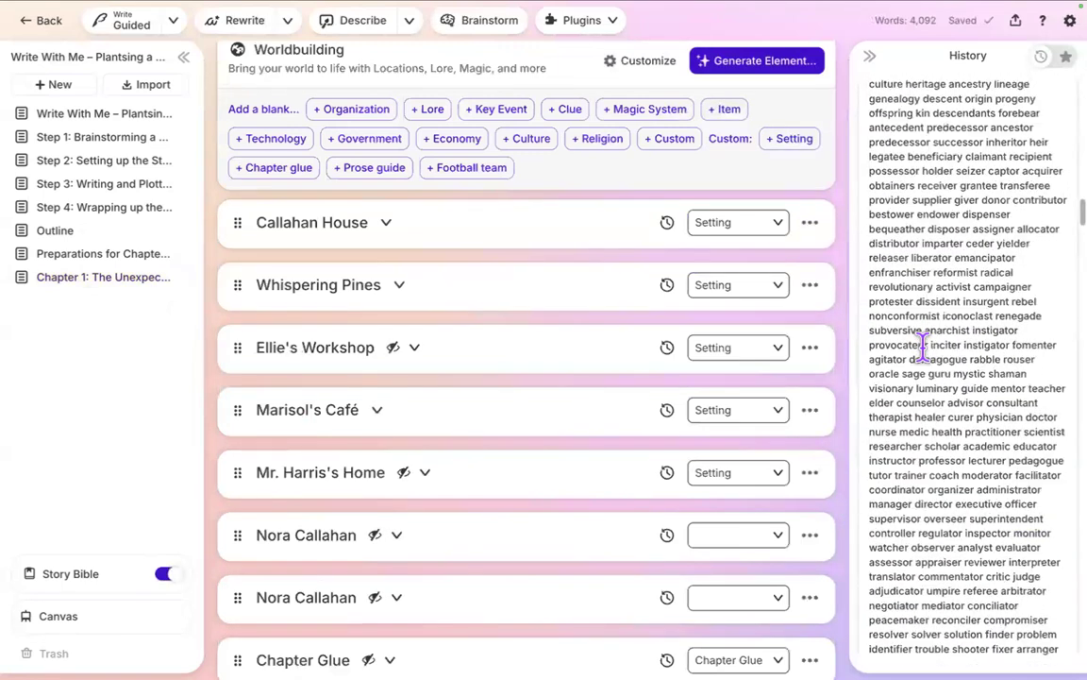
pyautogui.scroll(-15, 924, 347)
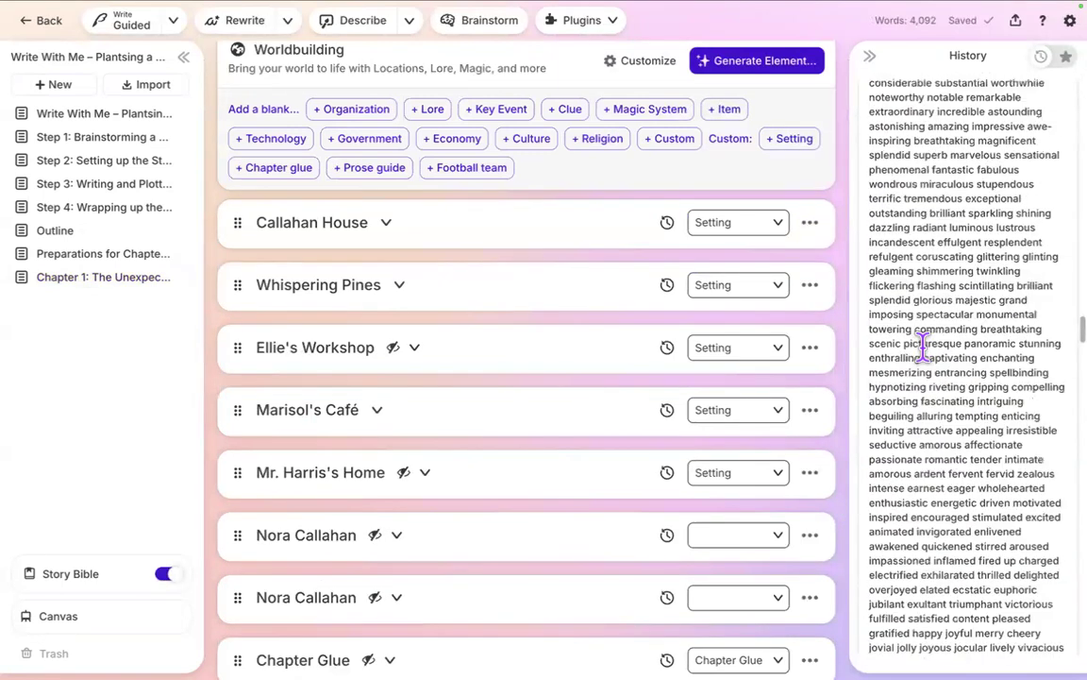
pyautogui.scroll(-15, 930, 362)
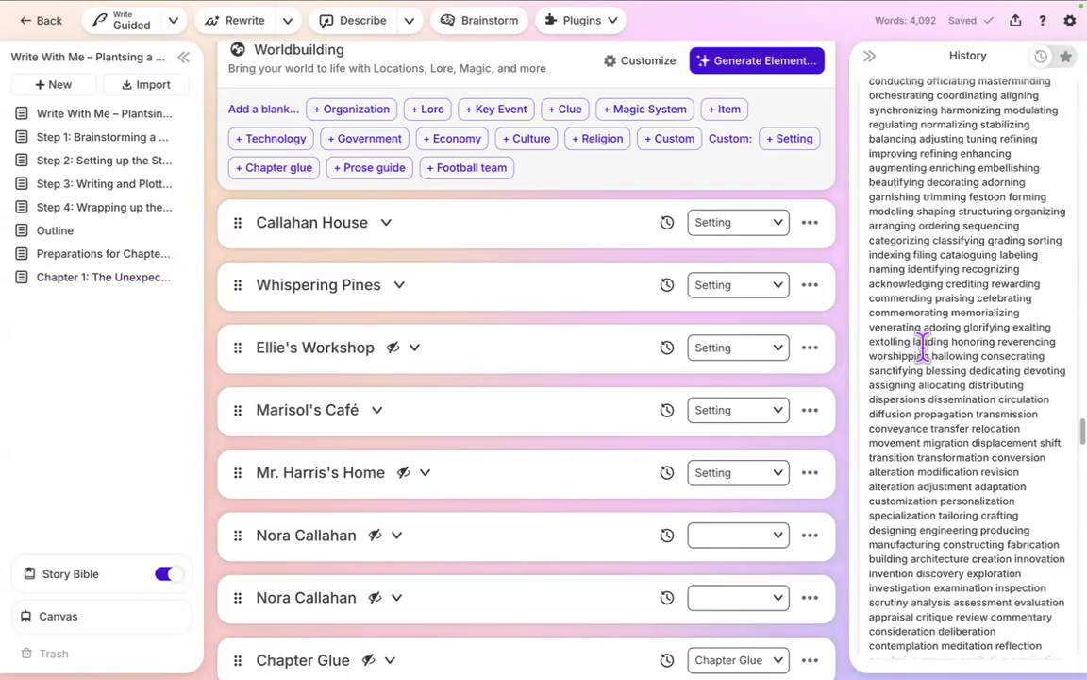
pyautogui.scroll(-15, 930, 361)
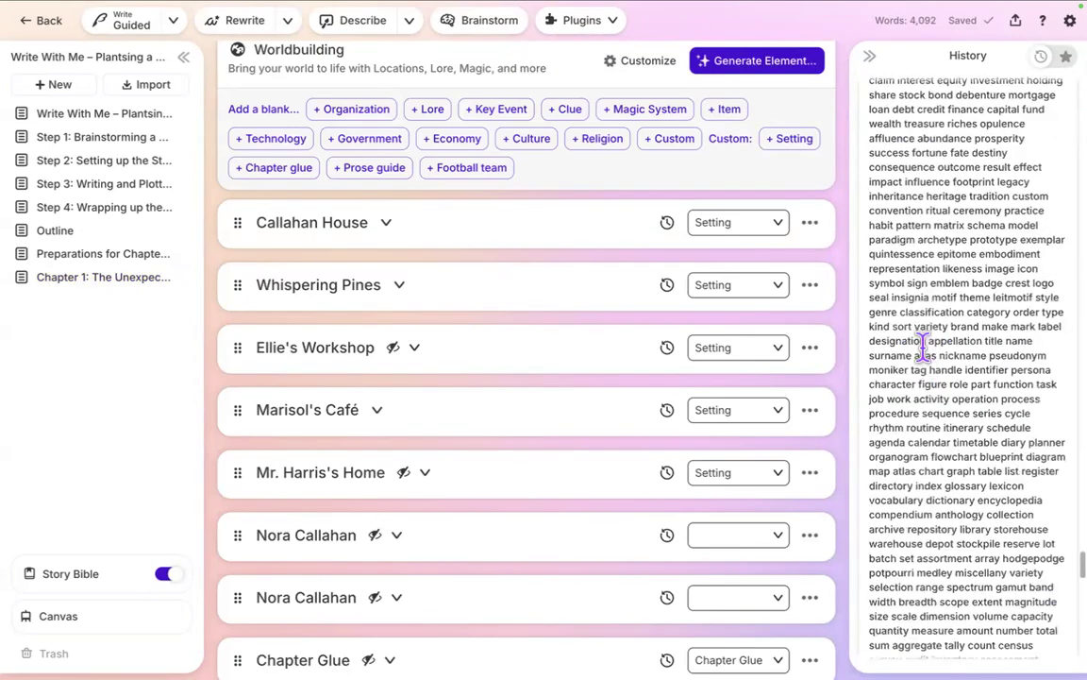
pyautogui.scroll(-15, 925, 349)
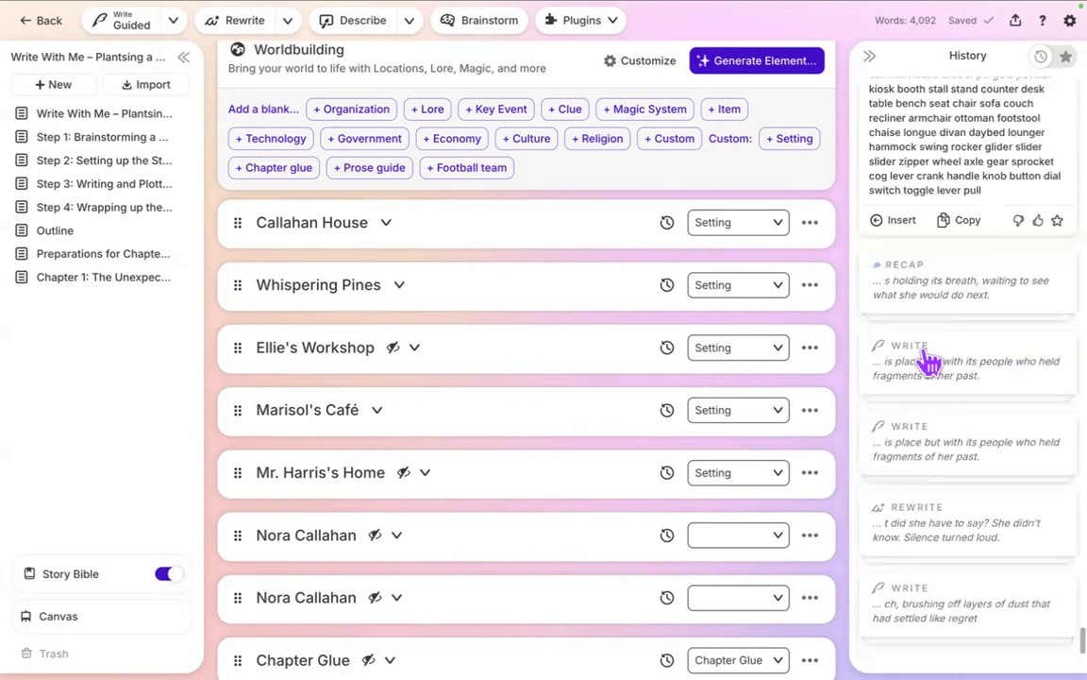
pyautogui.click(1019, 241)
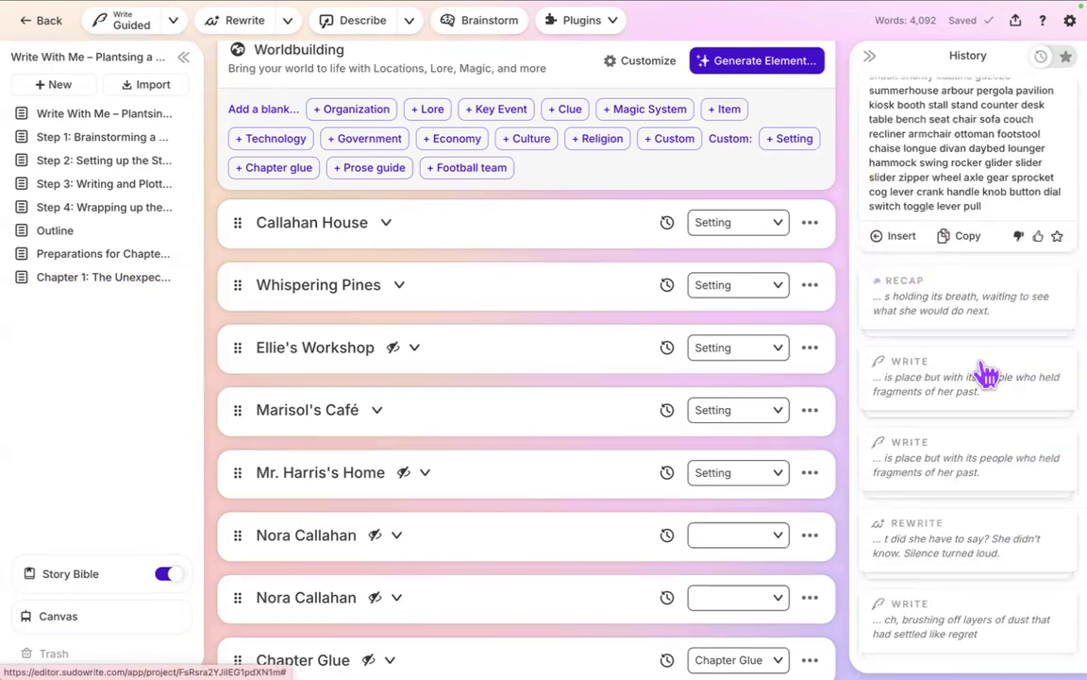
# Look back through the word lists in the poorly rated Chapter Glue result up to the start of its report.
pyautogui.scroll(5, 984, 369)
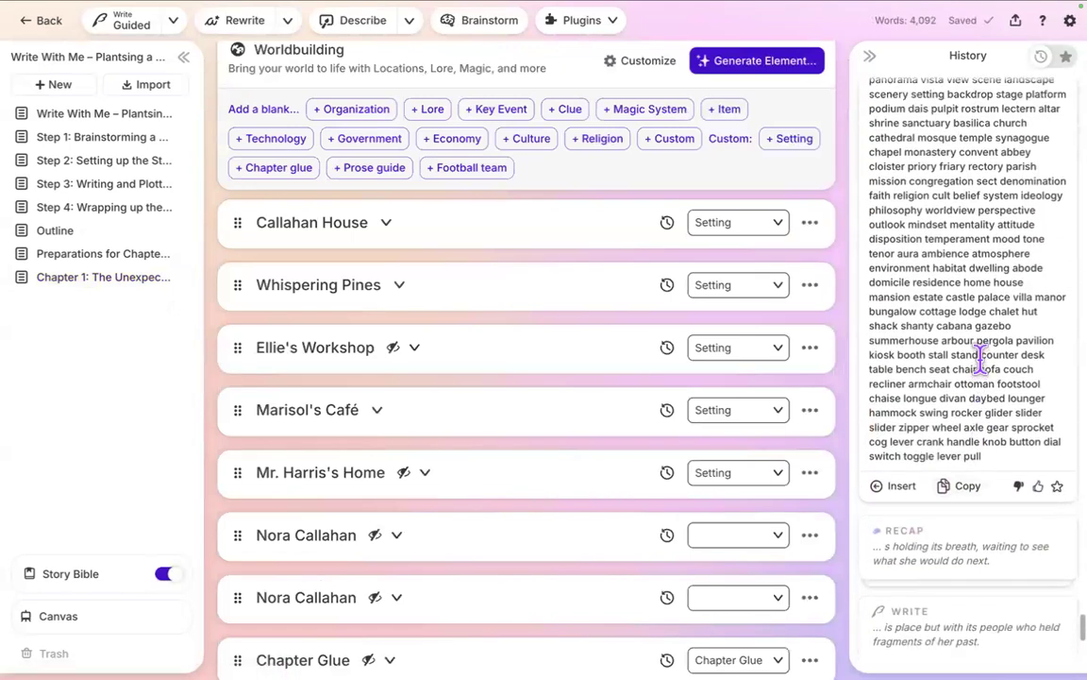
pyautogui.scroll(10, 982, 358)
pyautogui.scroll(10, 981, 359)
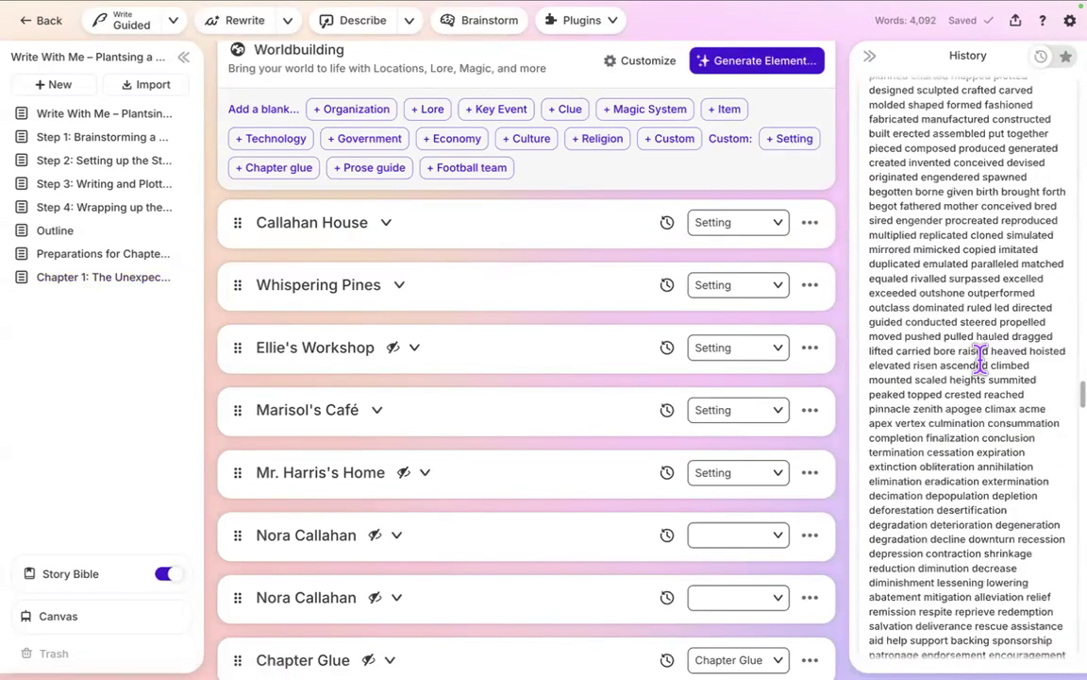
pyautogui.scroll(20, 982, 358)
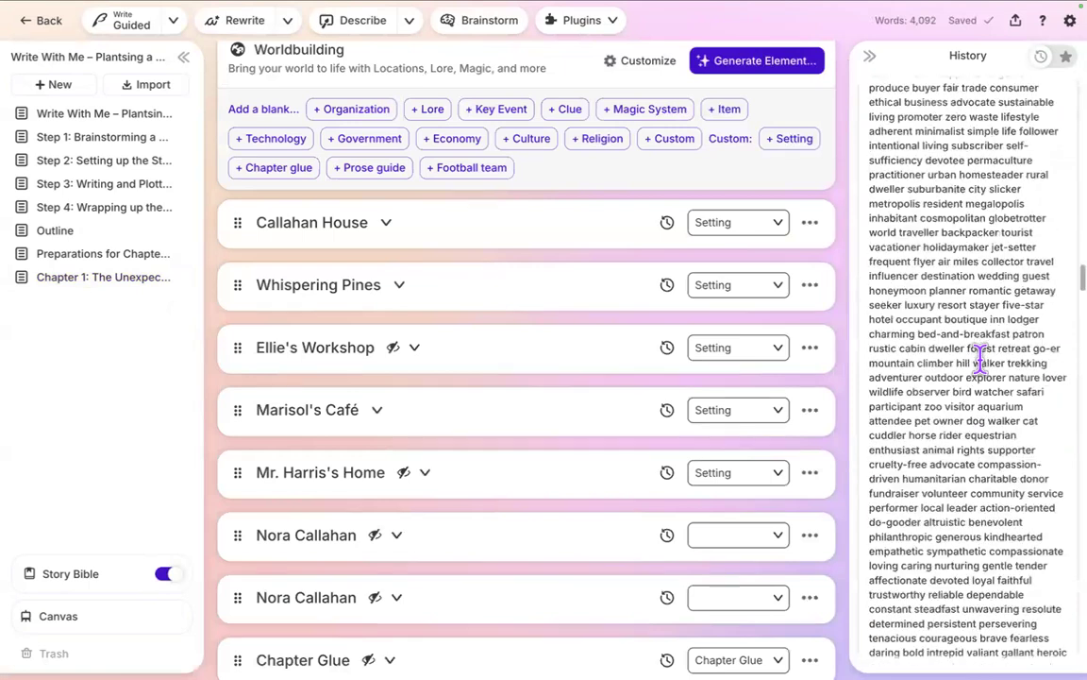
pyautogui.scroll(10, 982, 359)
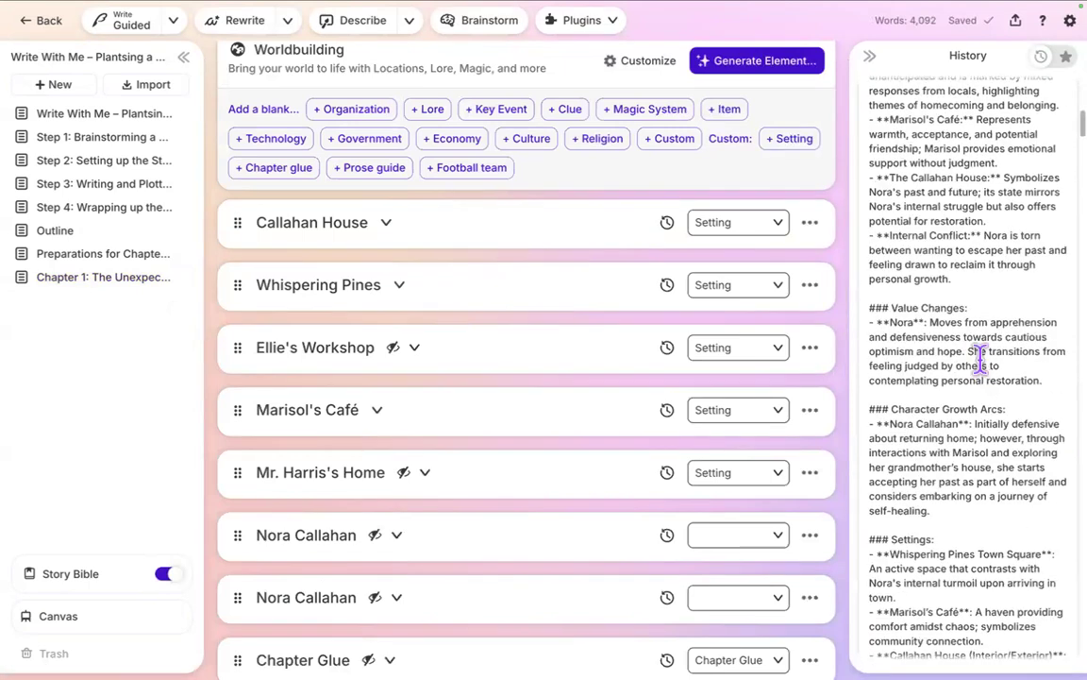
pyautogui.scroll(15, 982, 359)
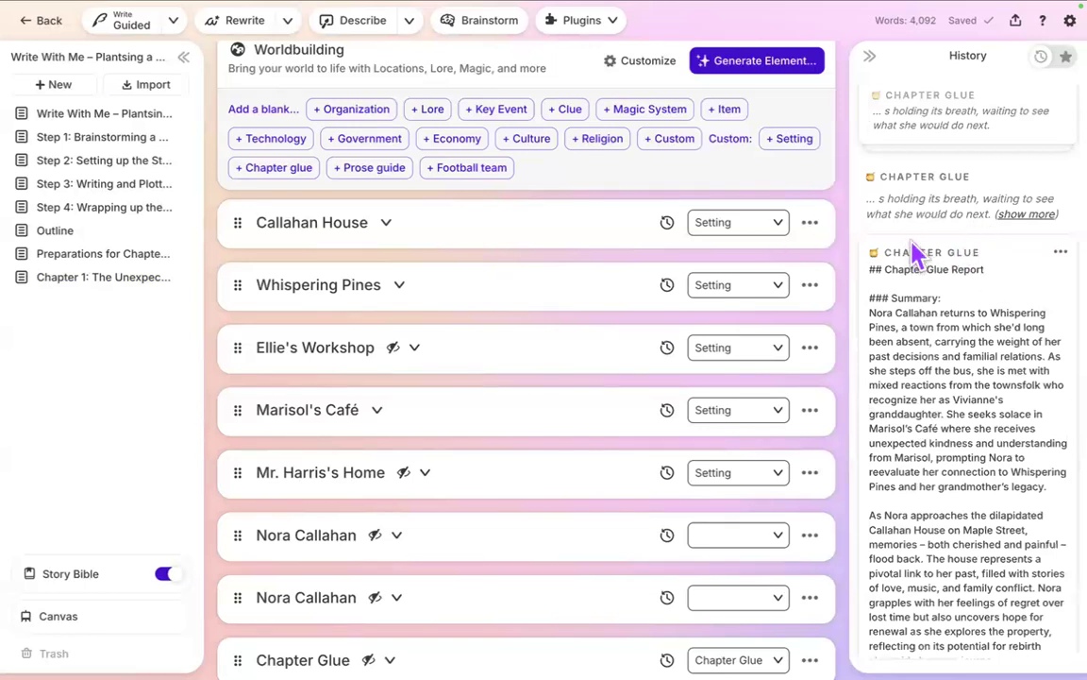
# Select the entire Chapter 1 text and run the plugin "Your story wrap in unbelieving bow" on it.
pyautogui.scroll(-15, 594, 359)
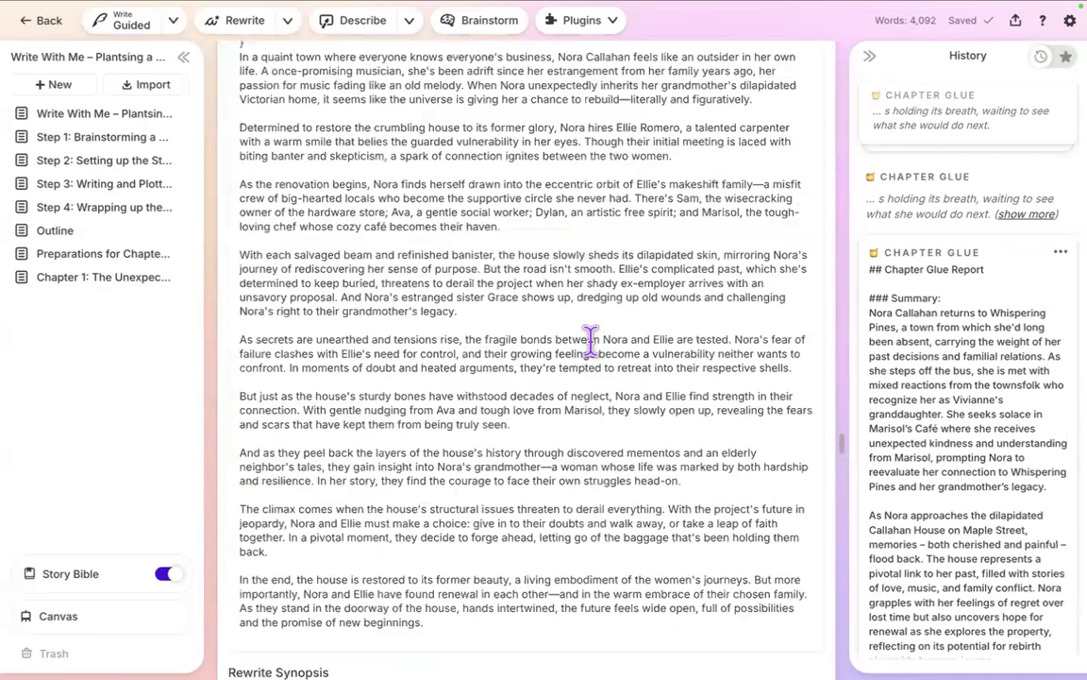
pyautogui.scroll(20, 590, 341)
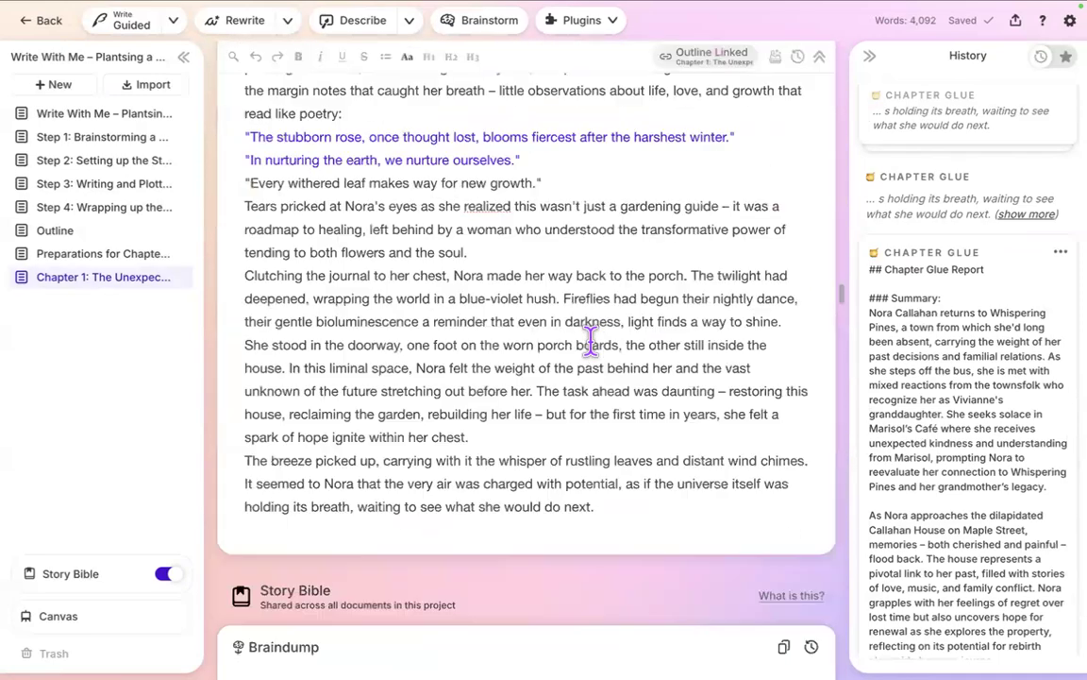
pyautogui.scroll(3, 539, 509)
pyautogui.scroll(-7, 539, 510)
pyautogui.scroll(3, 566, 509)
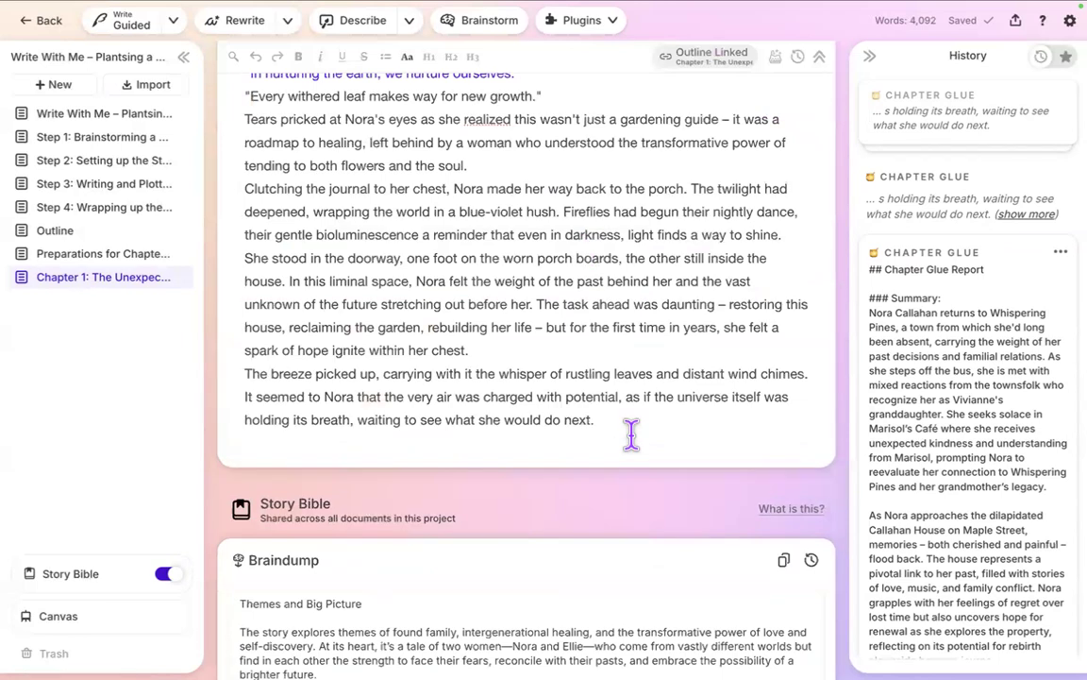
pyautogui.hotkey('ctrl', 'a')
pyautogui.click(618, 28)
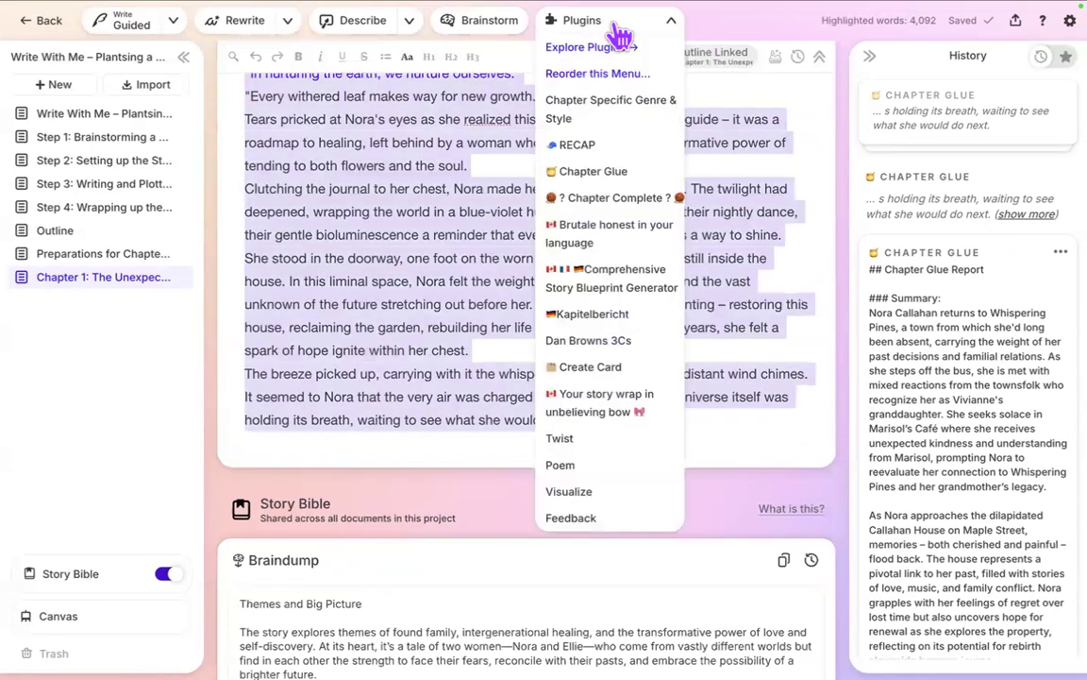
pyautogui.click(632, 422)
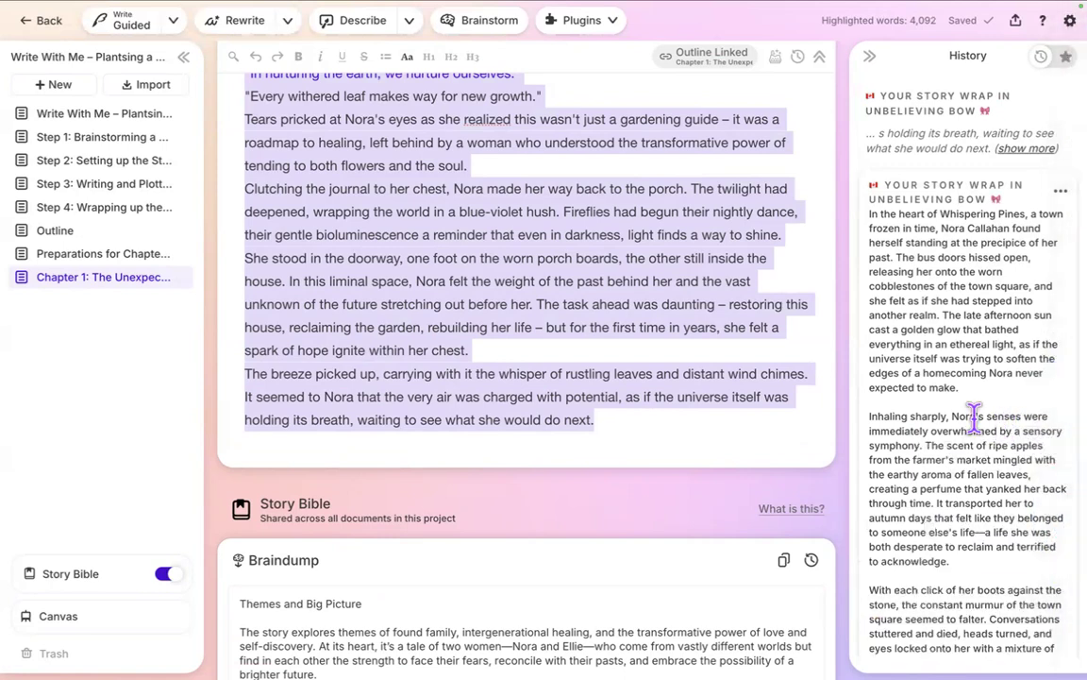
# Read through the "Your story wrap in unbelieving bow" result in the history from its opening to its end.
pyautogui.scroll(-5, 973, 416)
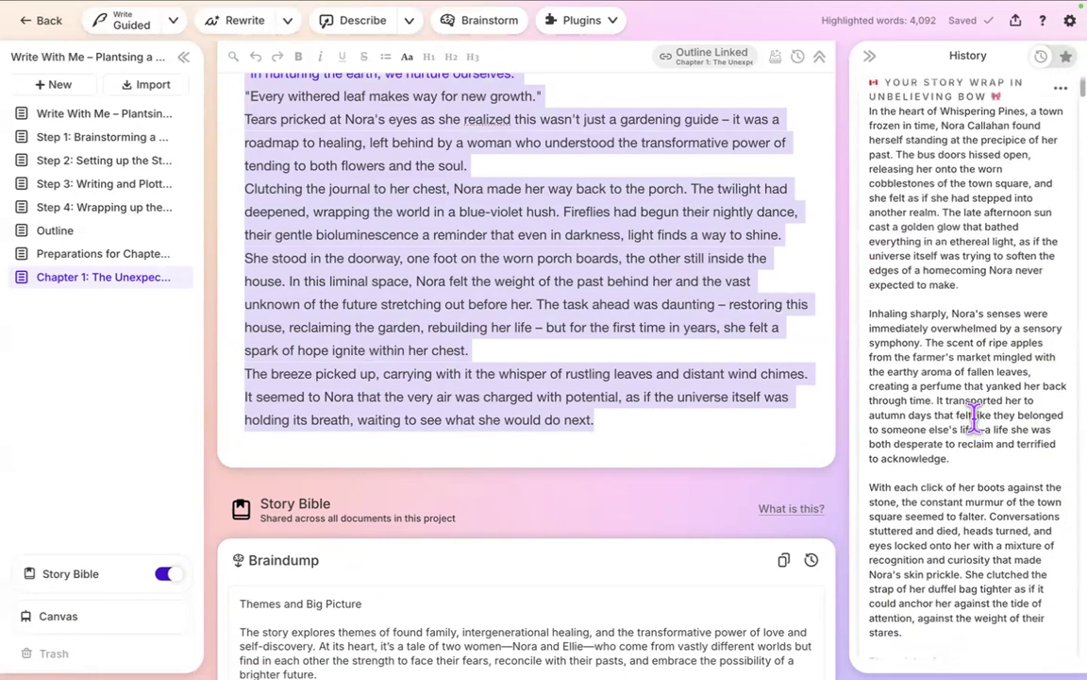
pyautogui.scroll(-4, 982, 436)
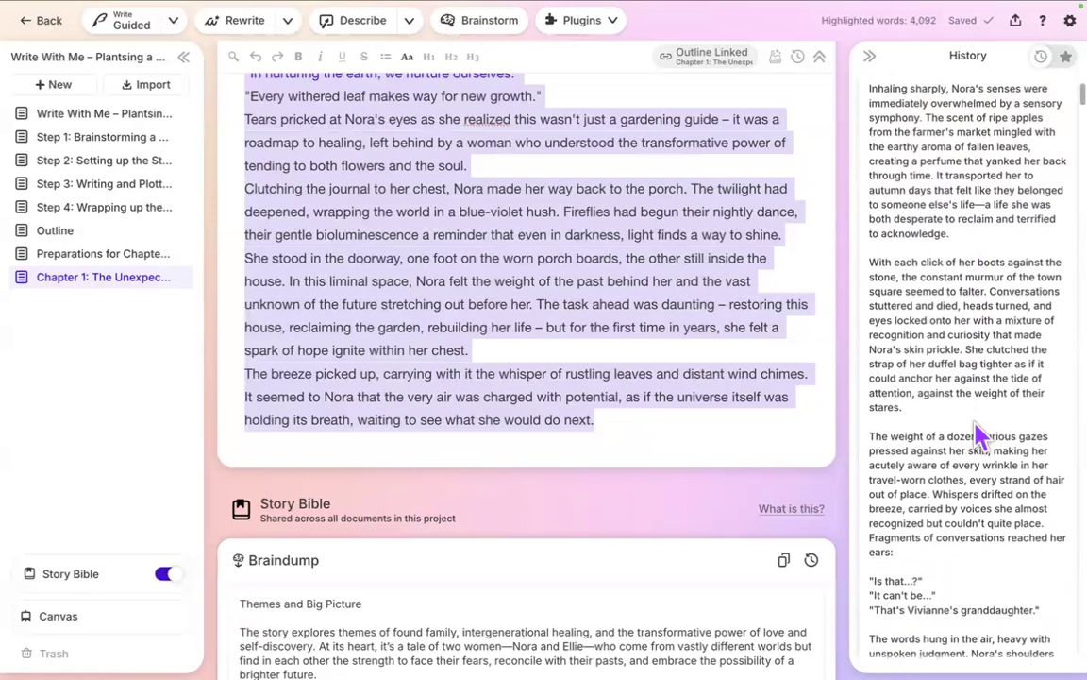
pyautogui.scroll(-8, 974, 416)
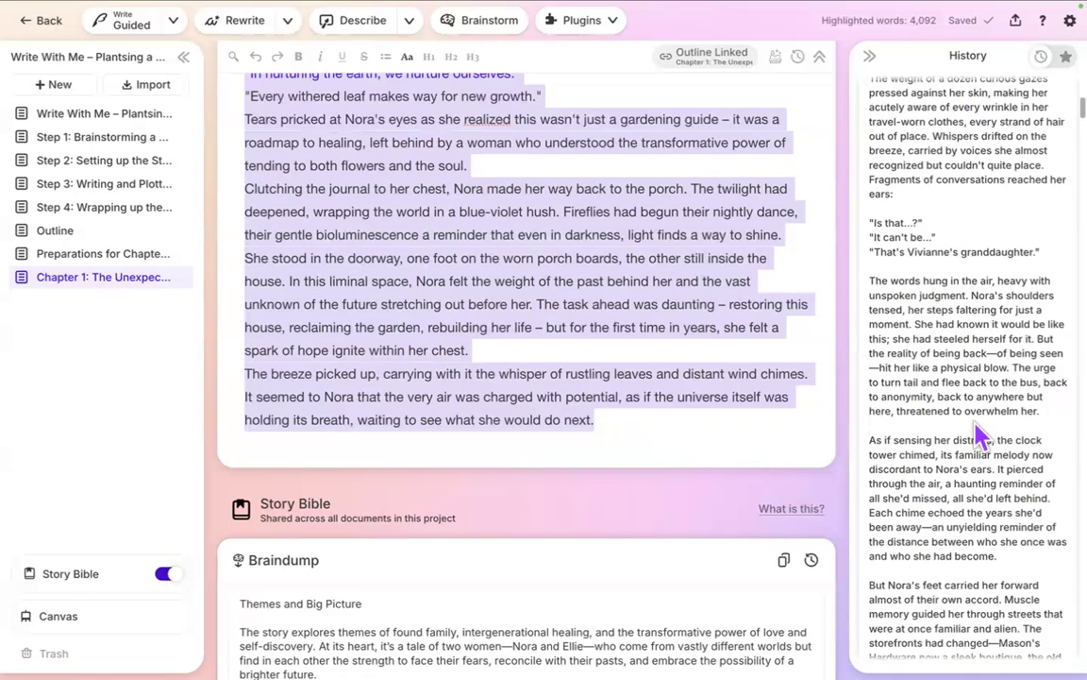
pyautogui.scroll(-7, 973, 415)
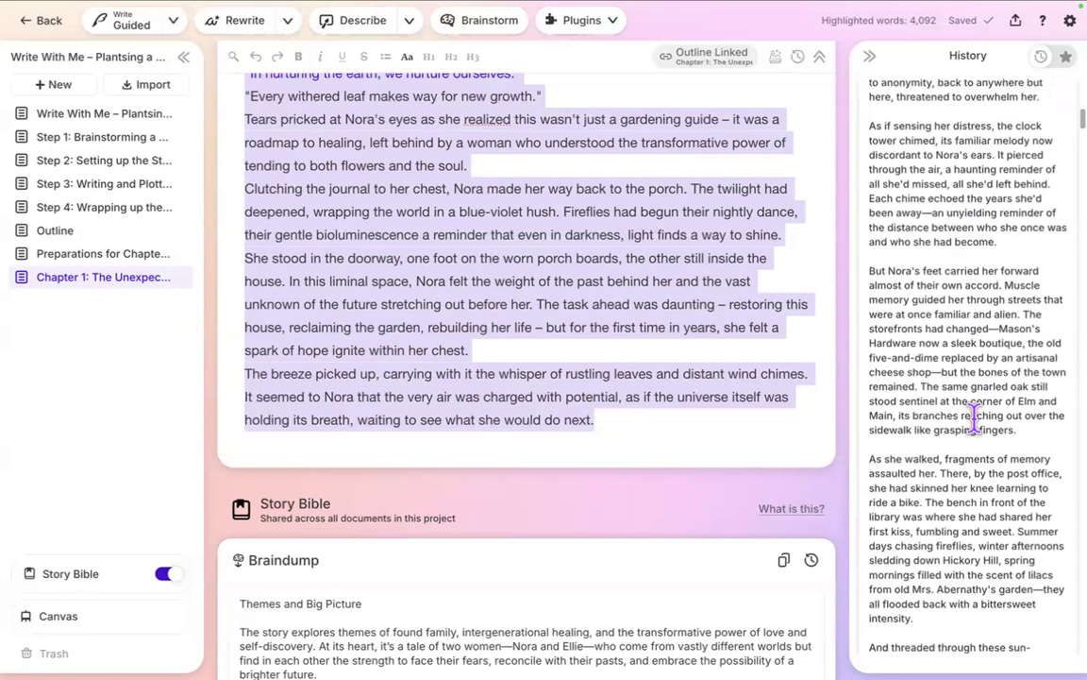
pyautogui.scroll(-8, 974, 415)
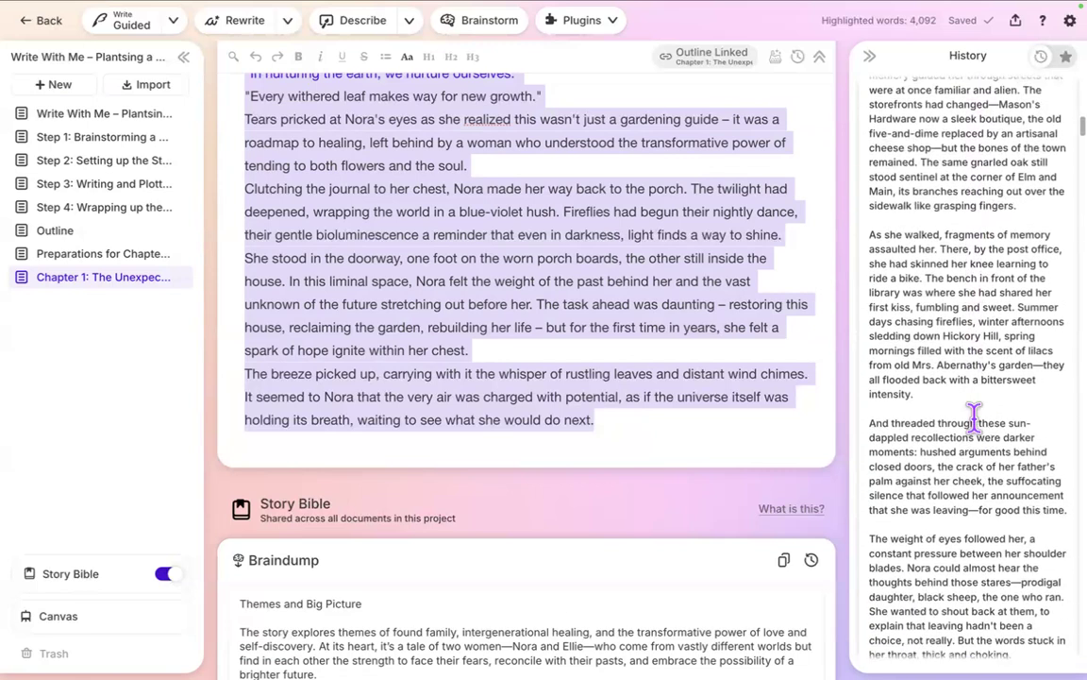
pyautogui.scroll(-9, 973, 415)
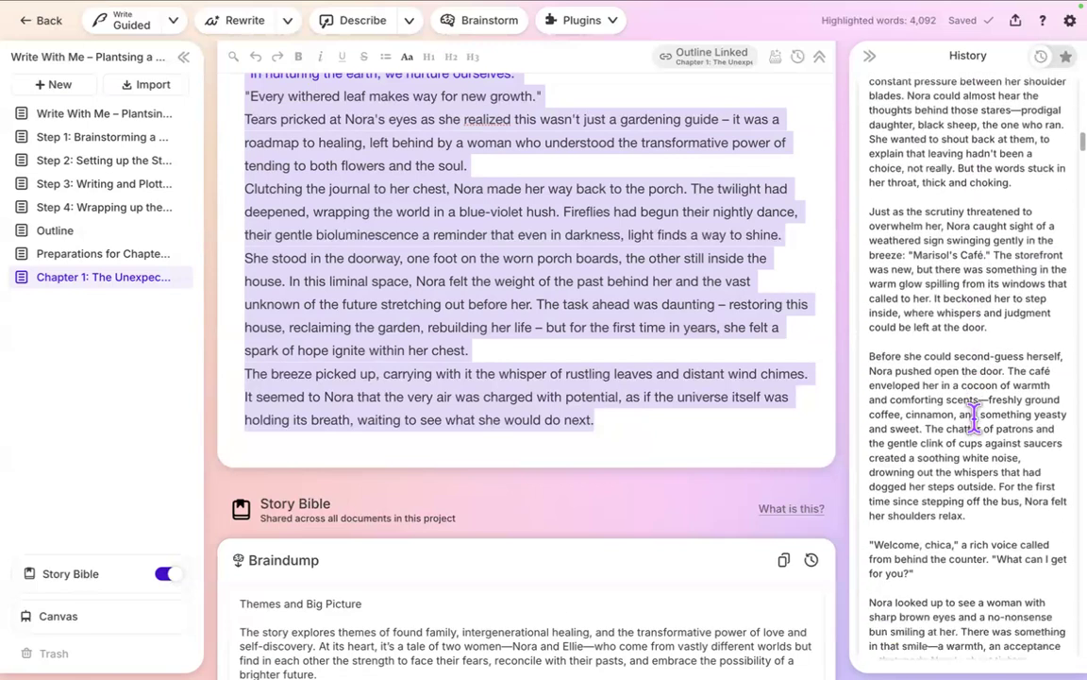
pyautogui.scroll(-7, 973, 415)
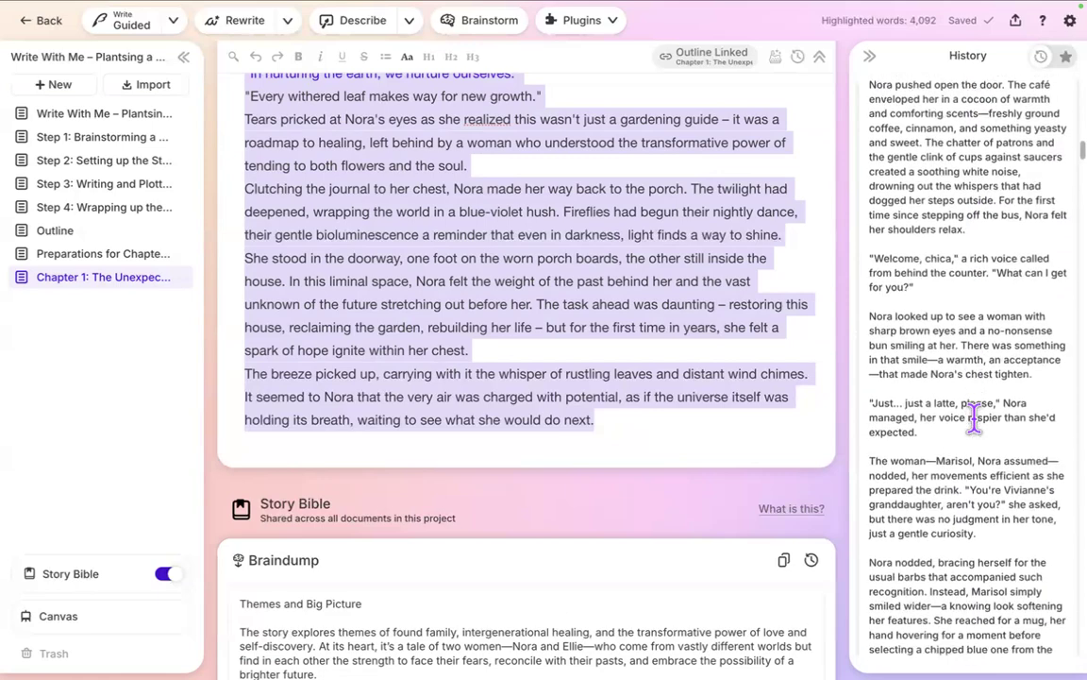
pyautogui.scroll(-15, 973, 416)
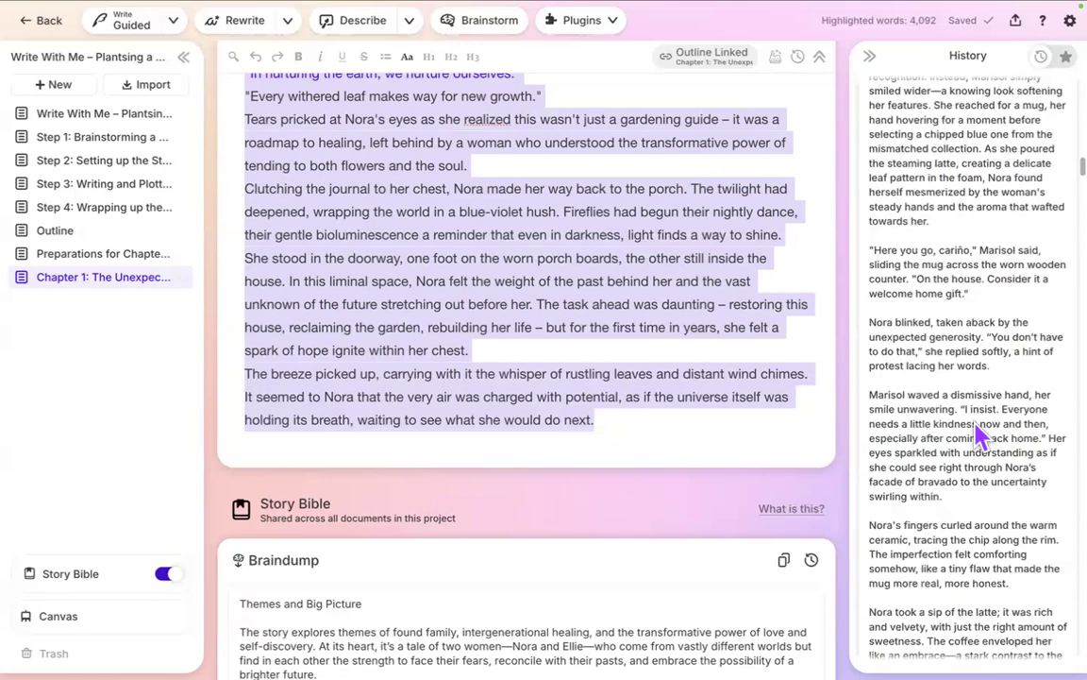
pyautogui.scroll(-20, 973, 415)
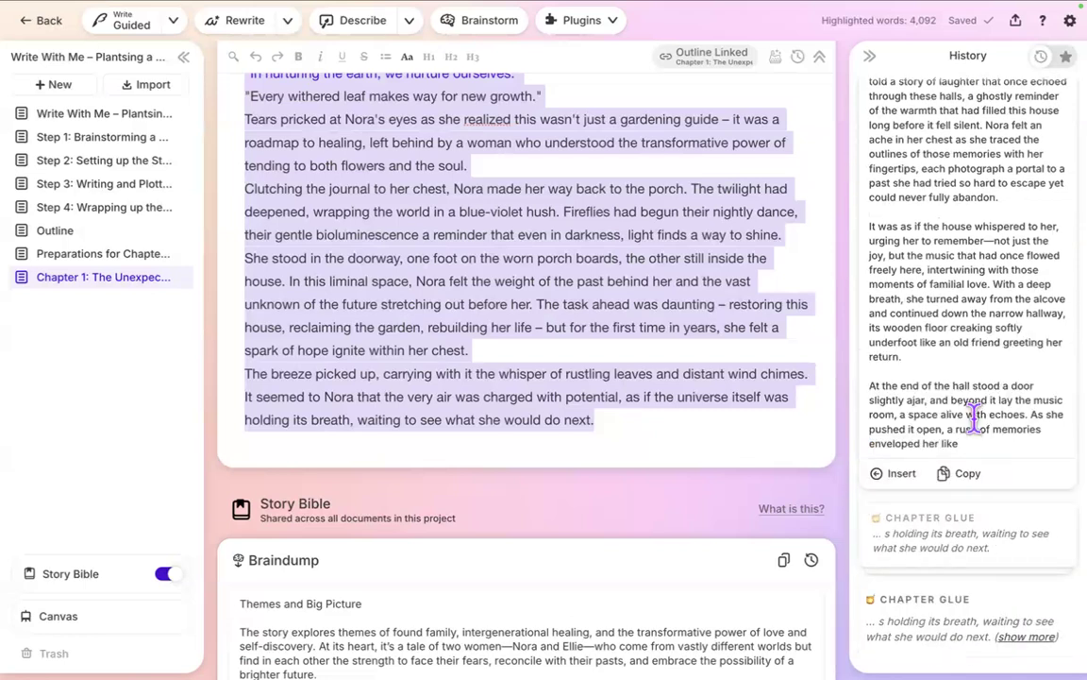
pyautogui.scroll(-7, 974, 418)
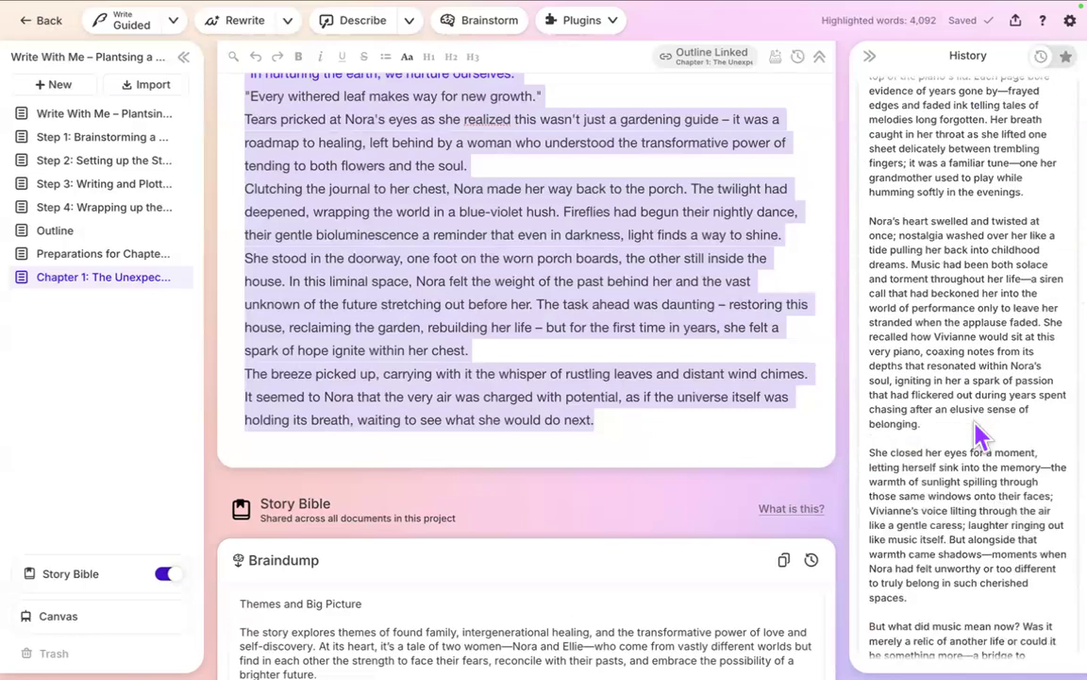
pyautogui.scroll(-6, 978, 429)
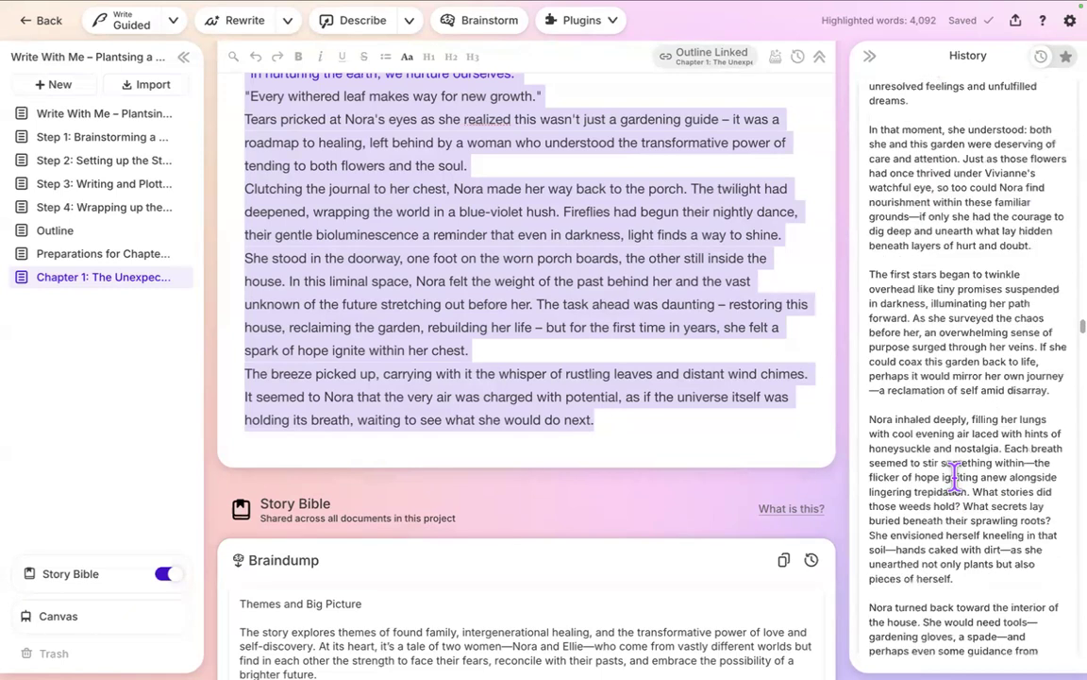
pyautogui.click(682, 440)
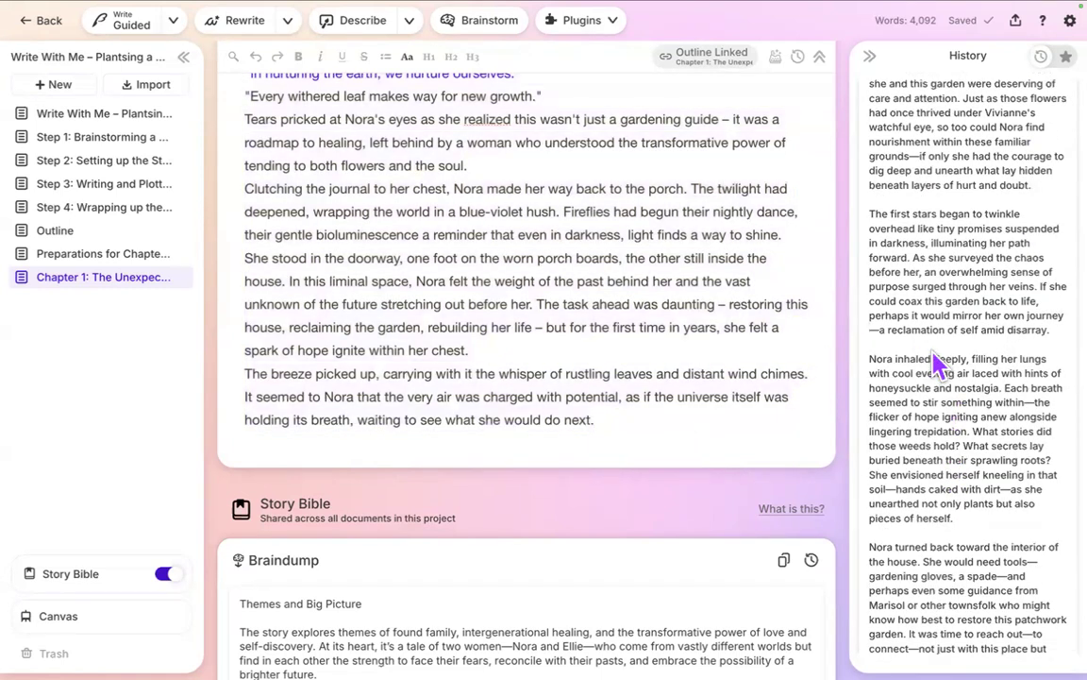
pyautogui.scroll(-10, 934, 363)
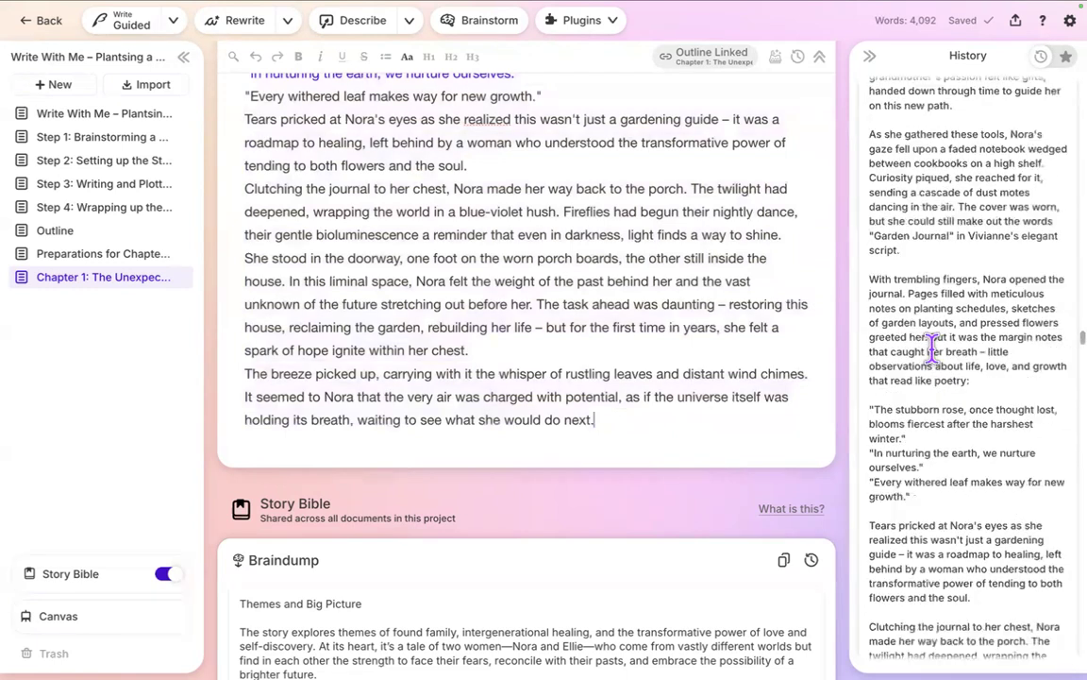
pyautogui.scroll(-10, 932, 349)
pyautogui.scroll(-4, 934, 358)
pyautogui.scroll(4, 1002, 364)
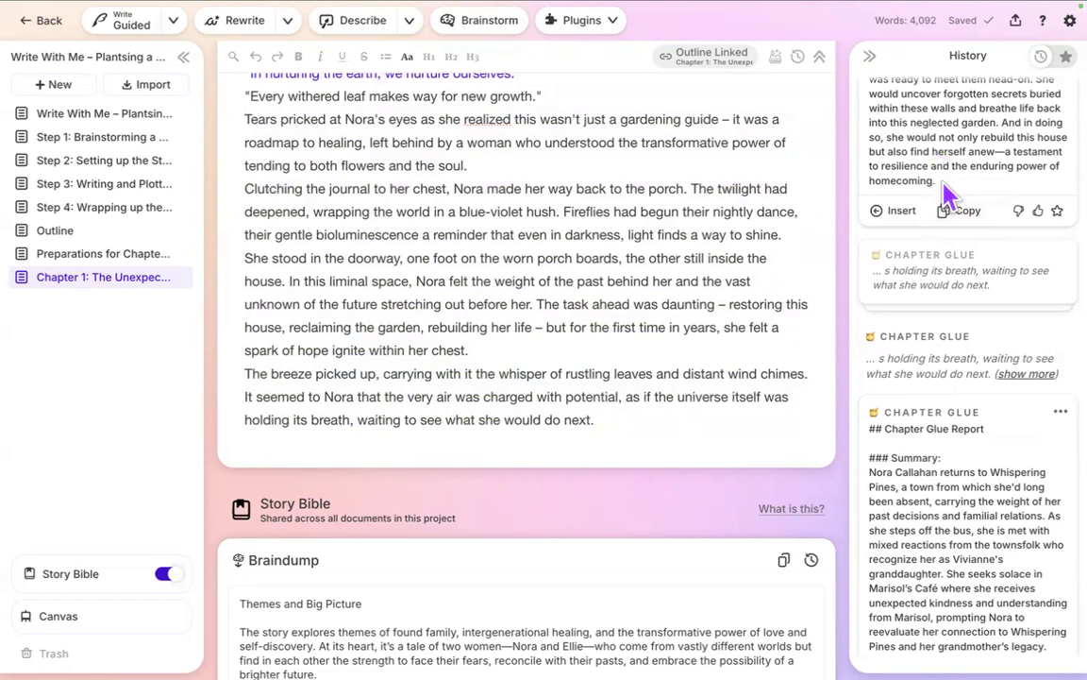
# Check the journal passage and closing paragraphs of the "Your story wrap in unbelieving bow" result, then copy the whole result.
pyautogui.moveTo(943, 180); pyautogui.dragTo(908, 115)
pyautogui.scroll(5, 909, 118)
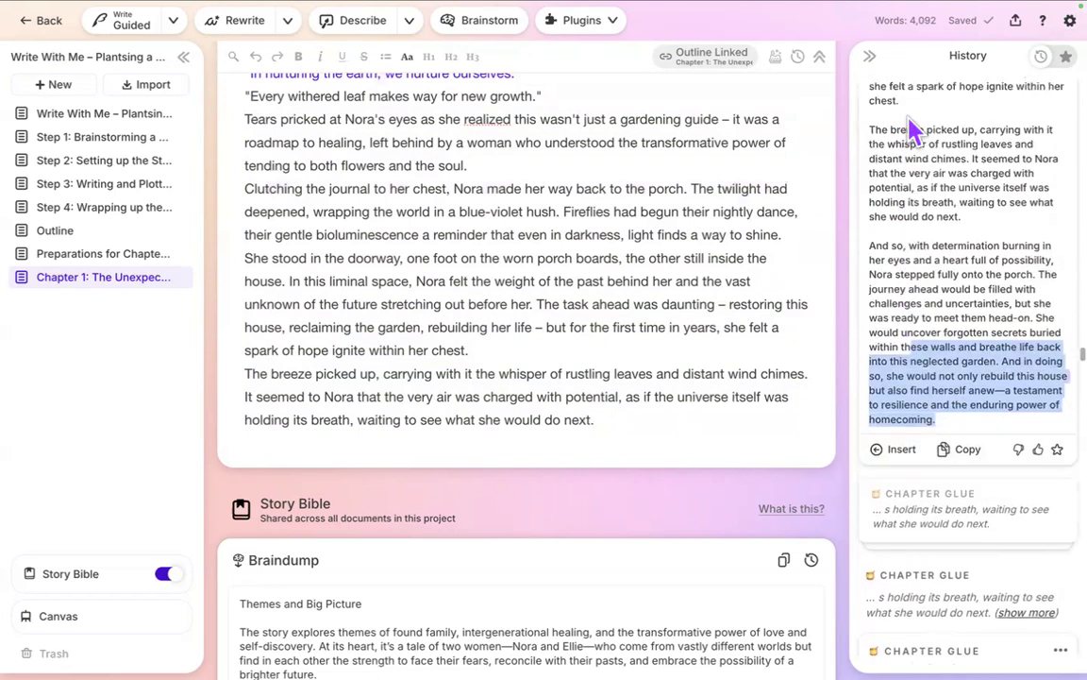
pyautogui.scroll(10, 912, 130)
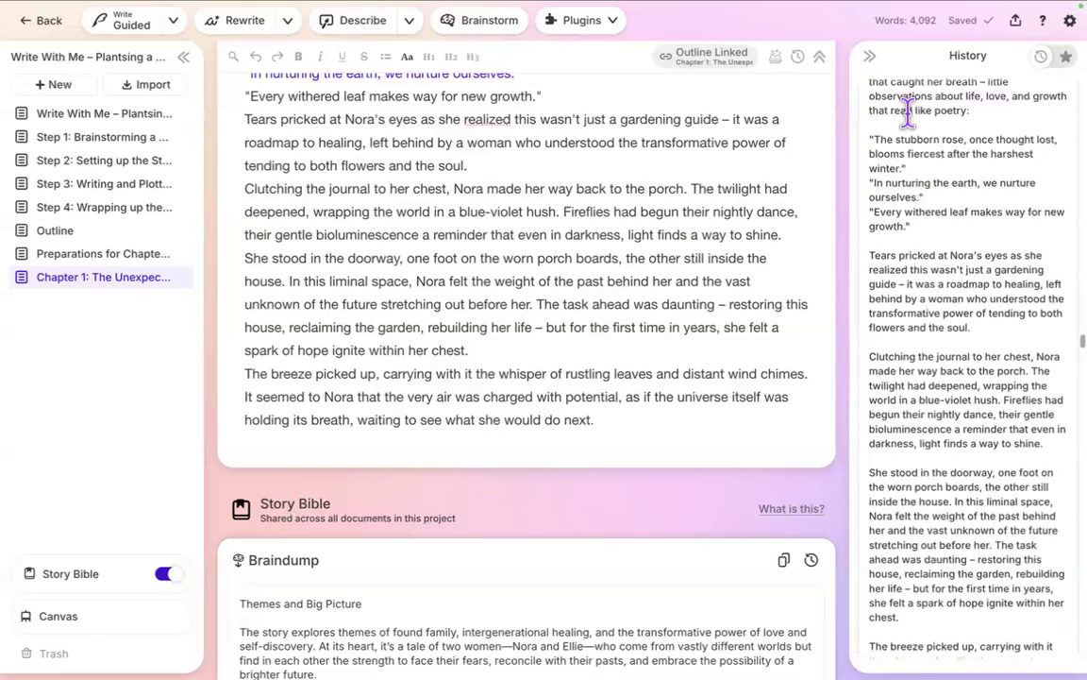
pyautogui.scroll(1, 915, 336)
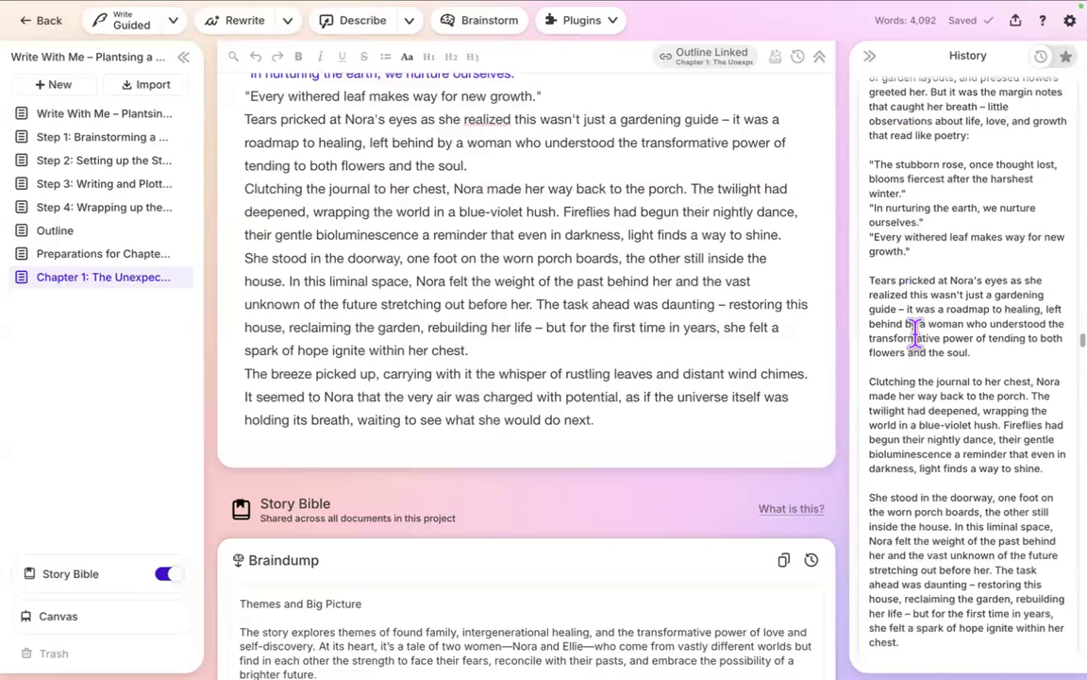
pyautogui.scroll(4, 665, 326)
pyautogui.scroll(-5, 655, 327)
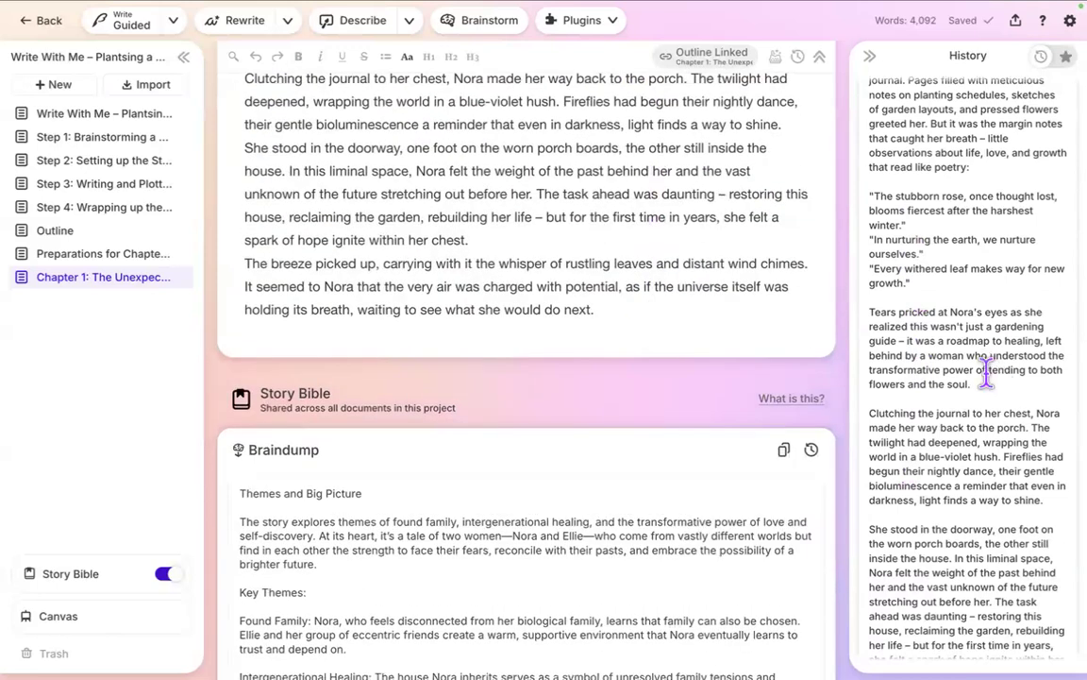
pyautogui.scroll(-10, 986, 375)
pyautogui.scroll(5, 990, 481)
pyautogui.scroll(-1, 995, 495)
pyautogui.click(970, 459)
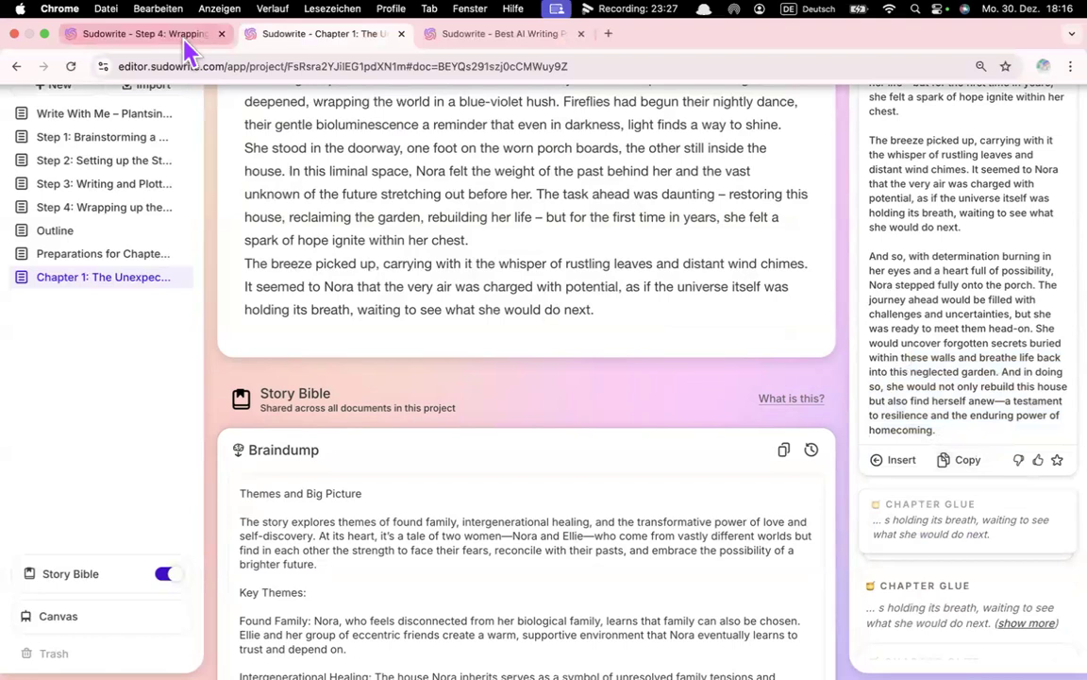
# In the Step 4 document in the first browser tab, delete the leftover paragraph starting "intertwined within community fabric" at the end.
pyautogui.click(182, 35)
pyautogui.scroll(-10, 355, 389)
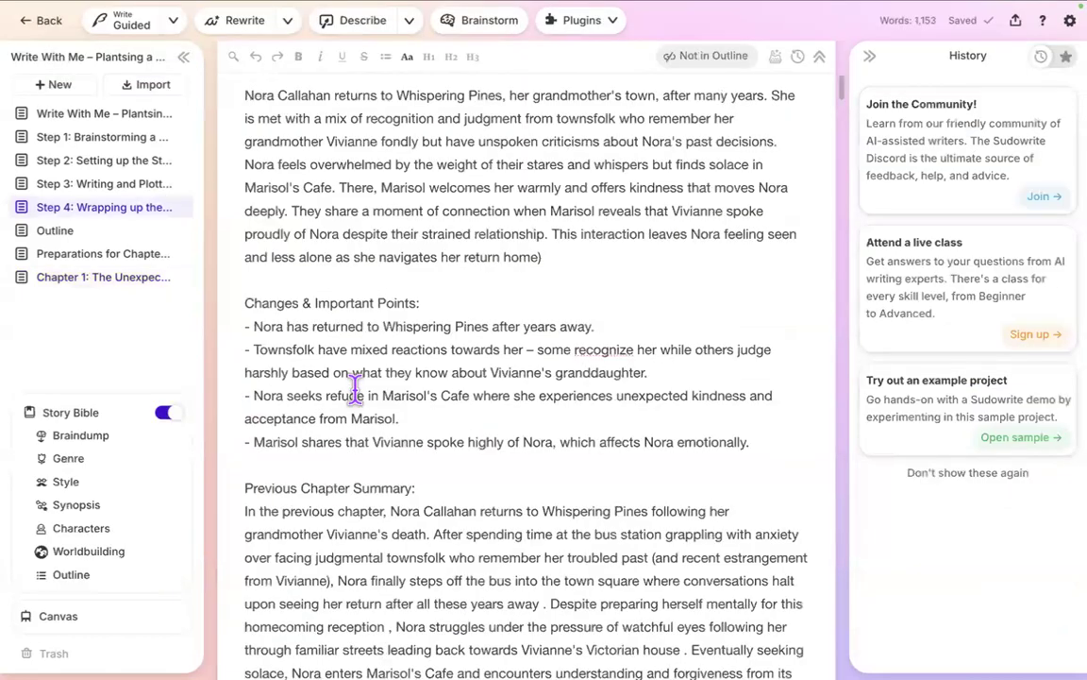
pyautogui.scroll(-10, 355, 389)
pyautogui.scroll(-6, 357, 397)
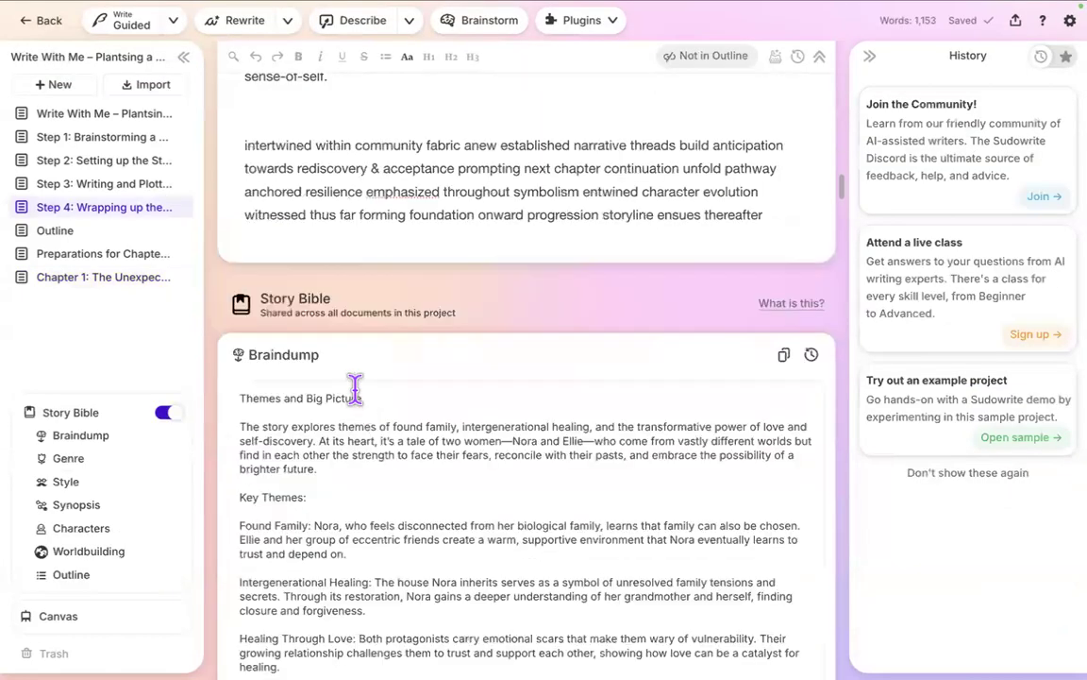
pyautogui.scroll(2, 586, 383)
pyautogui.click(791, 396)
pyautogui.press('Return')
pyautogui.press('Return')
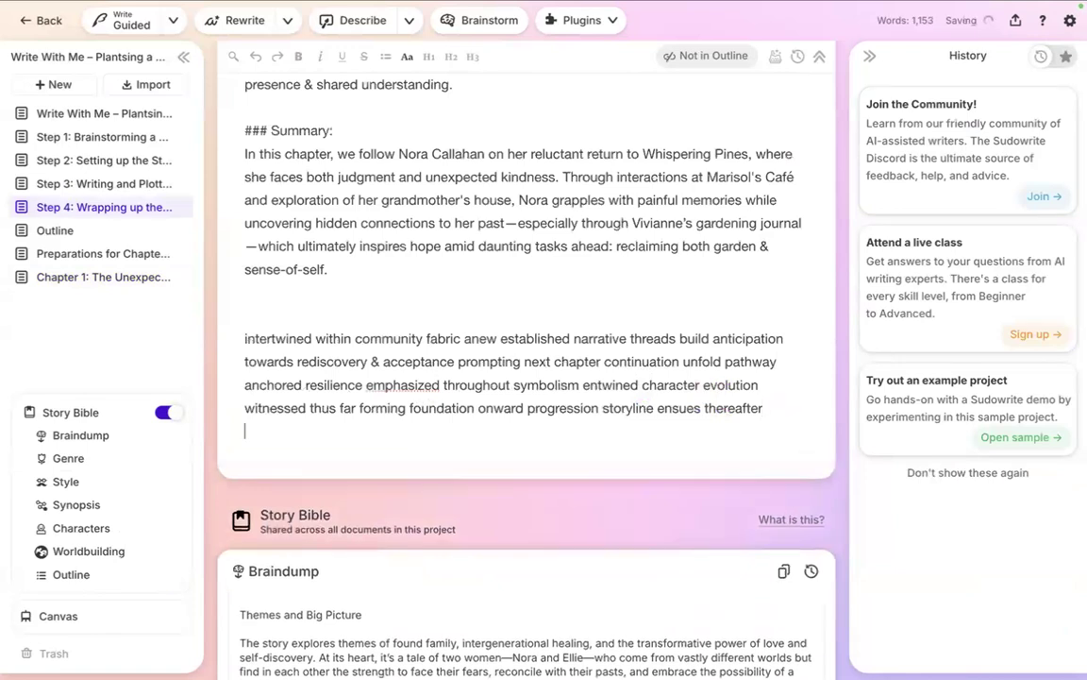
pyautogui.hotkey('shift', 'Up')
pyautogui.hotkey('shift', 'Up')
pyautogui.hotkey('shift', 'Up')
pyautogui.hotkey('shift', 'Up')
pyautogui.hotkey('shift', 'Up')
pyautogui.hotkey('shift', 'Up')
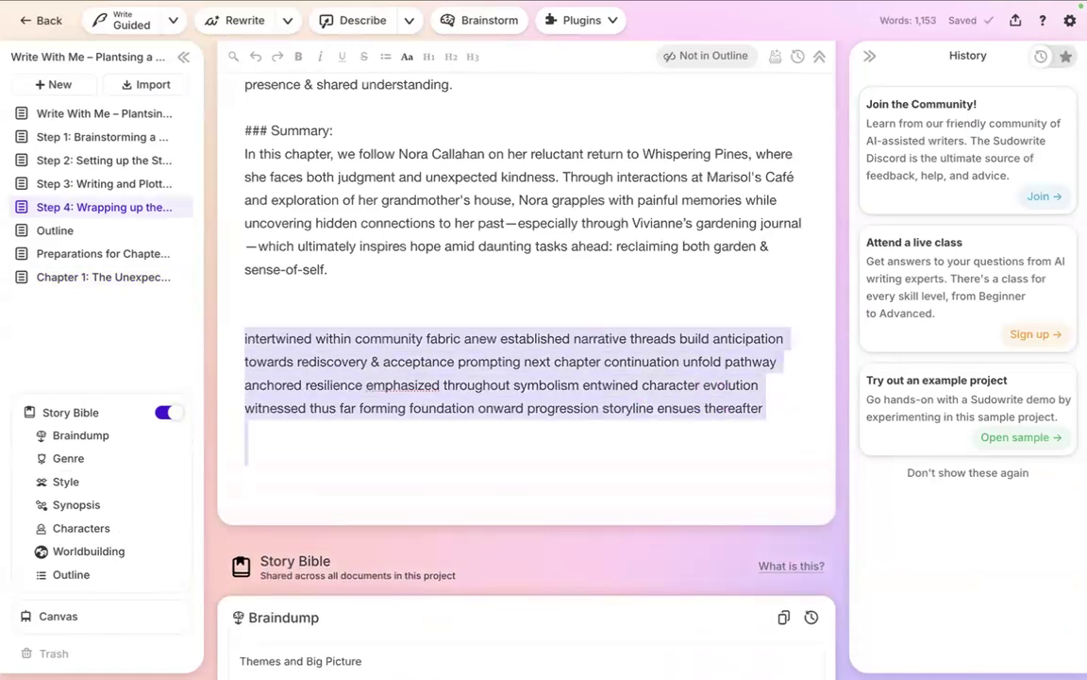
pyautogui.press('BackSpace')
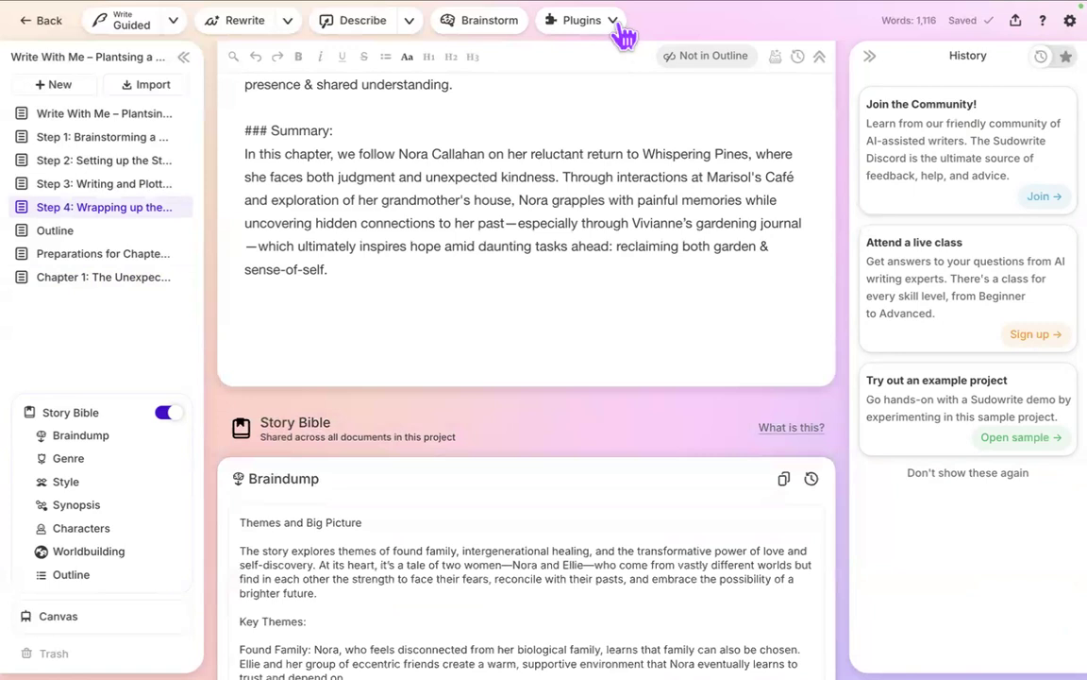
# Add the line "Your story wrap in unbelieving bow" at the end of the Step 4 document and paste the copied result below it.
pyautogui.click(614, 21)
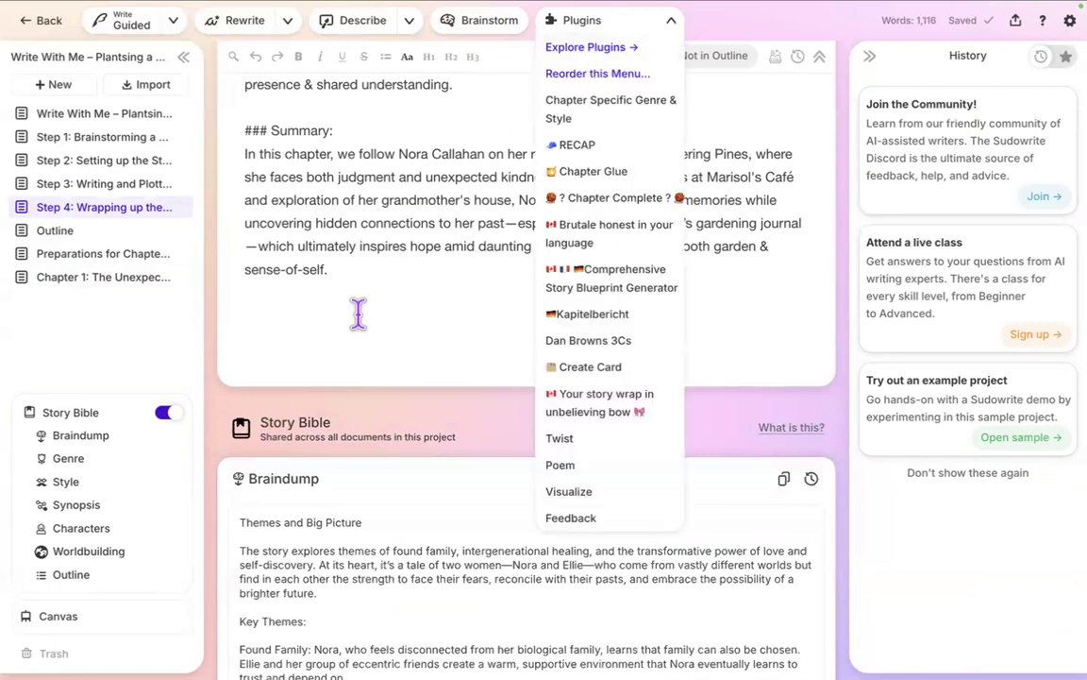
pyautogui.write('Your ')
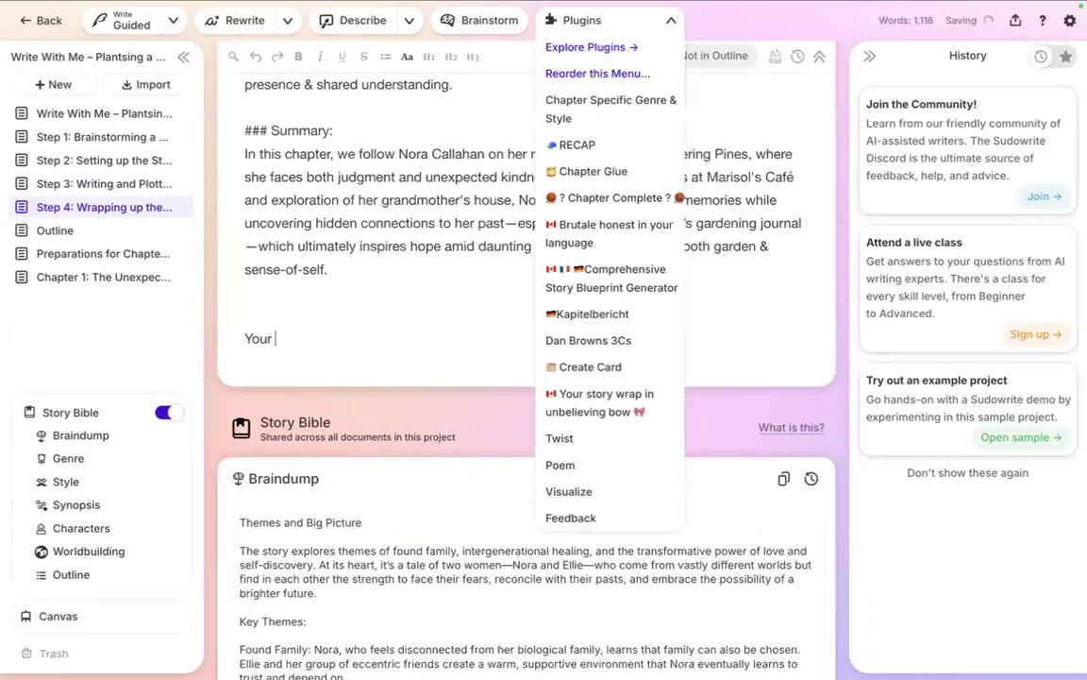
pyautogui.write('story wa')
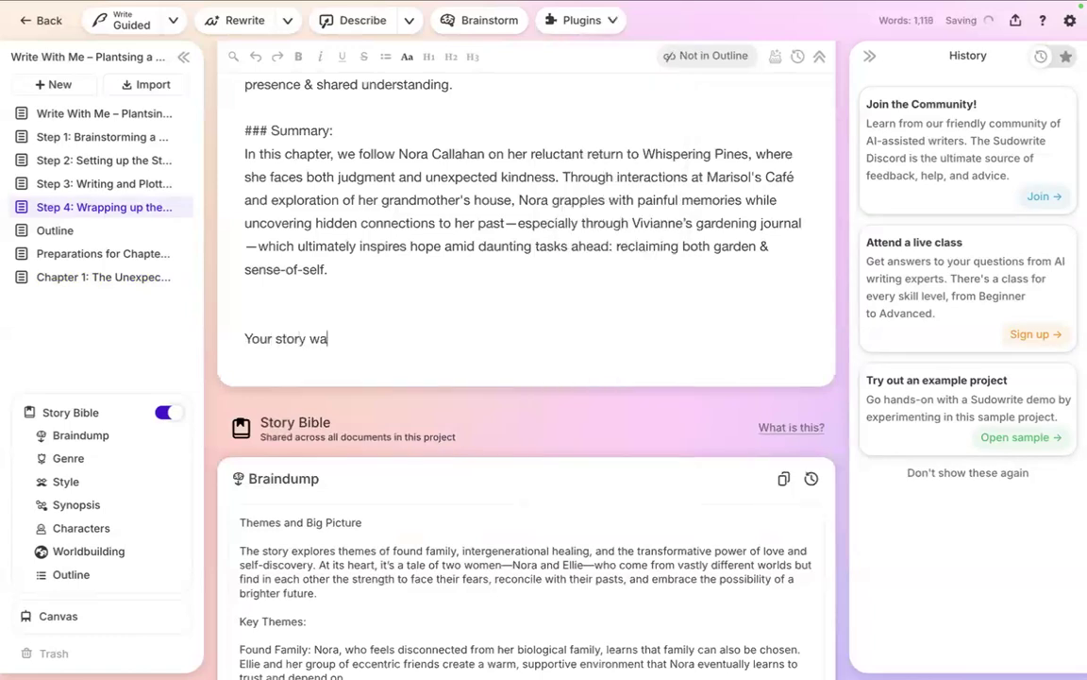
pyautogui.press('BackSpace')
pyautogui.write('rap in unbelieving bow')
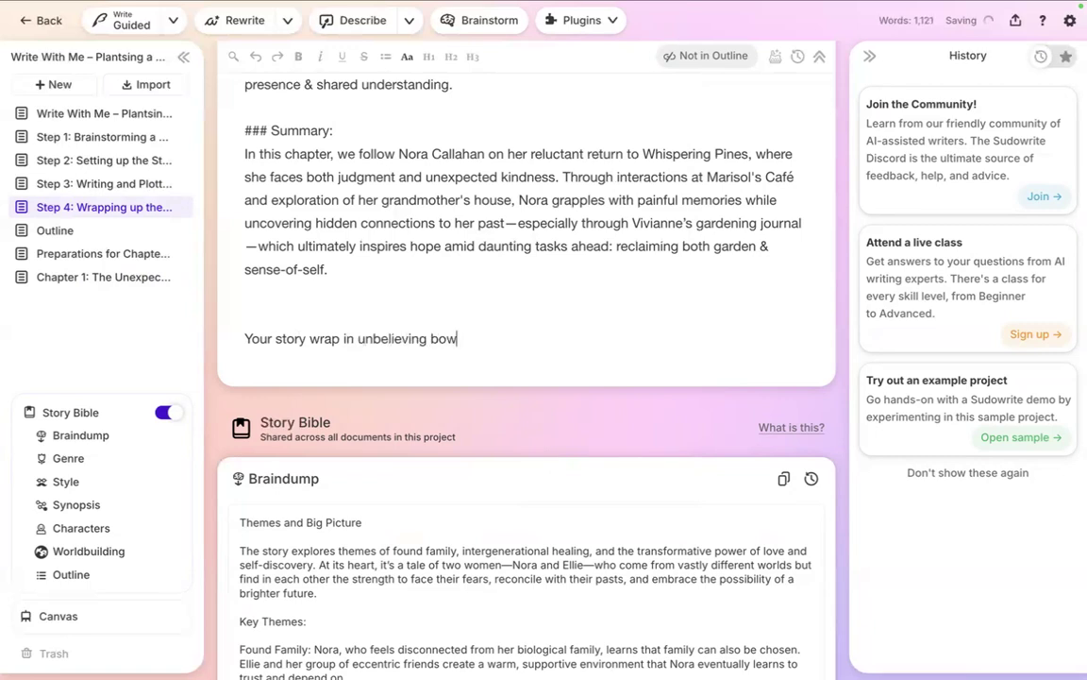
pyautogui.press('Return')
pyautogui.hotkey('ctrl', 'v')
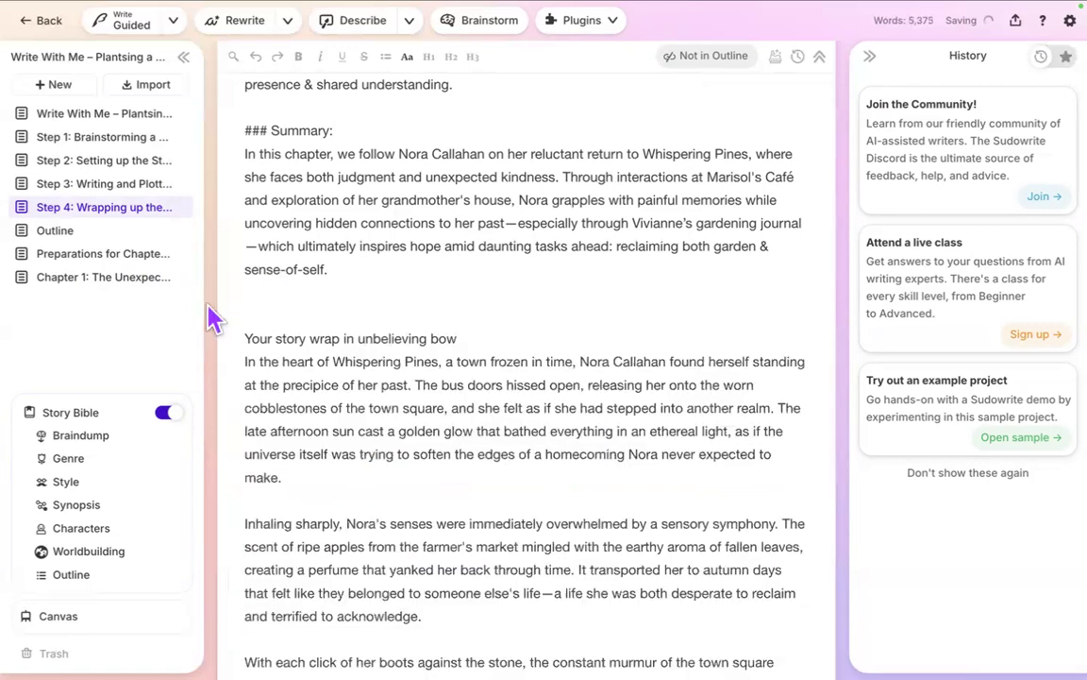
# Format the line "Your story wrap in unbelieving bow" as an H2 heading.
pyautogui.tripleClick(263, 337)
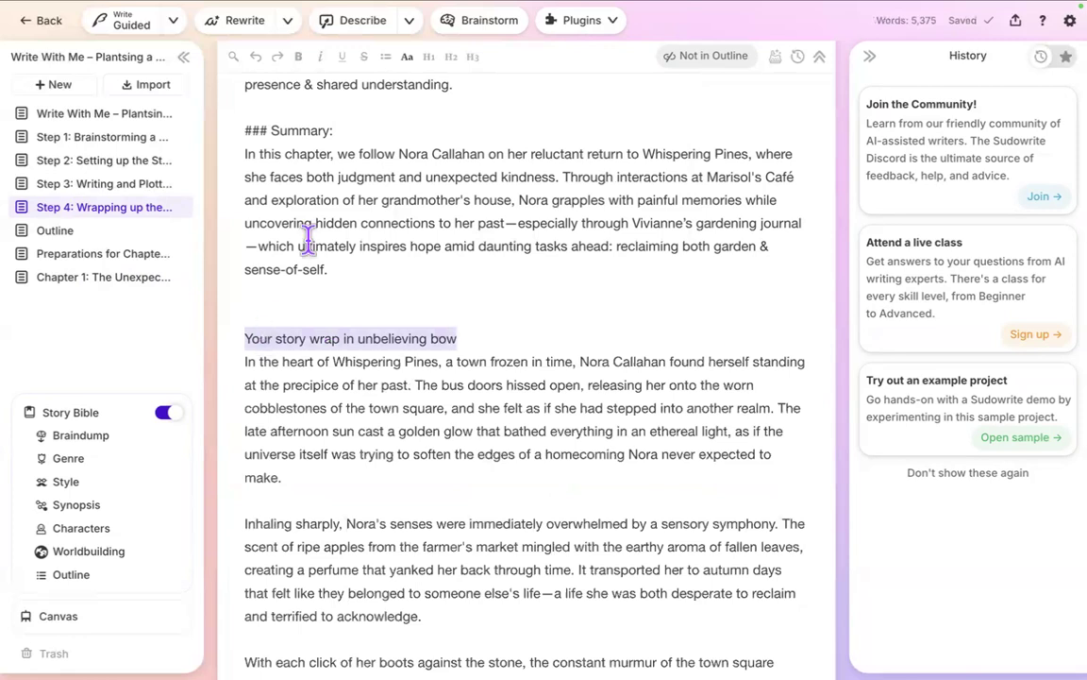
pyautogui.click(453, 74)
pyautogui.click(306, 294)
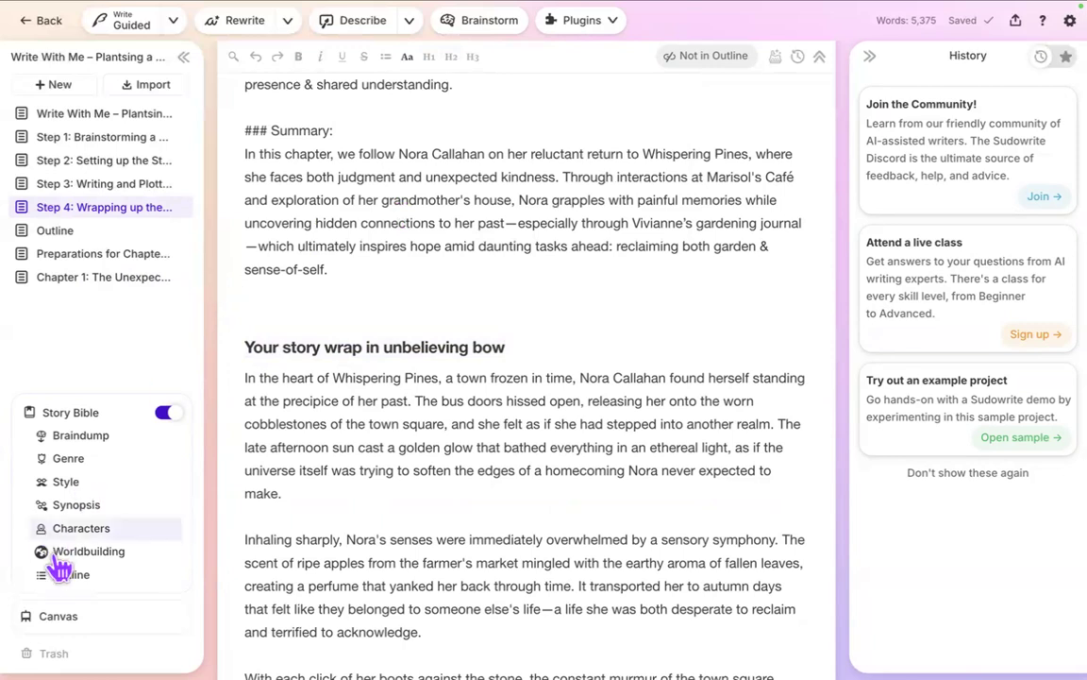
# Expand the Chapter Glue card in the Story Bible's Worldbuilding section and open its Chapter 1 trait for editing.
pyautogui.click(89, 552)
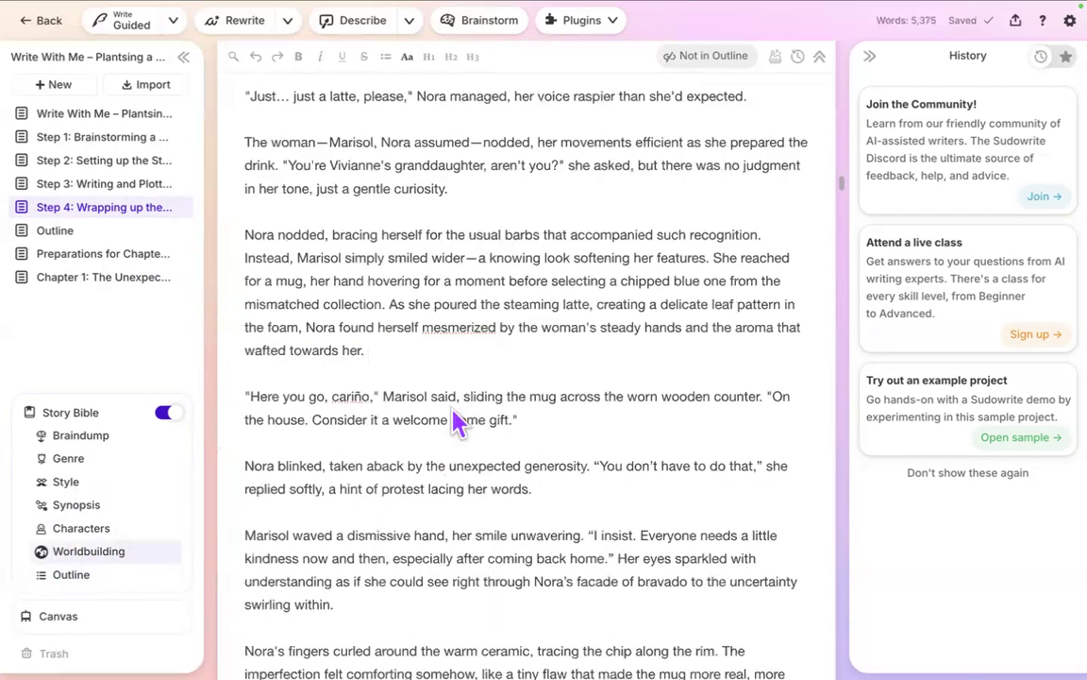
pyautogui.scroll(-2, 370, 312)
pyautogui.scroll(-3, 370, 311)
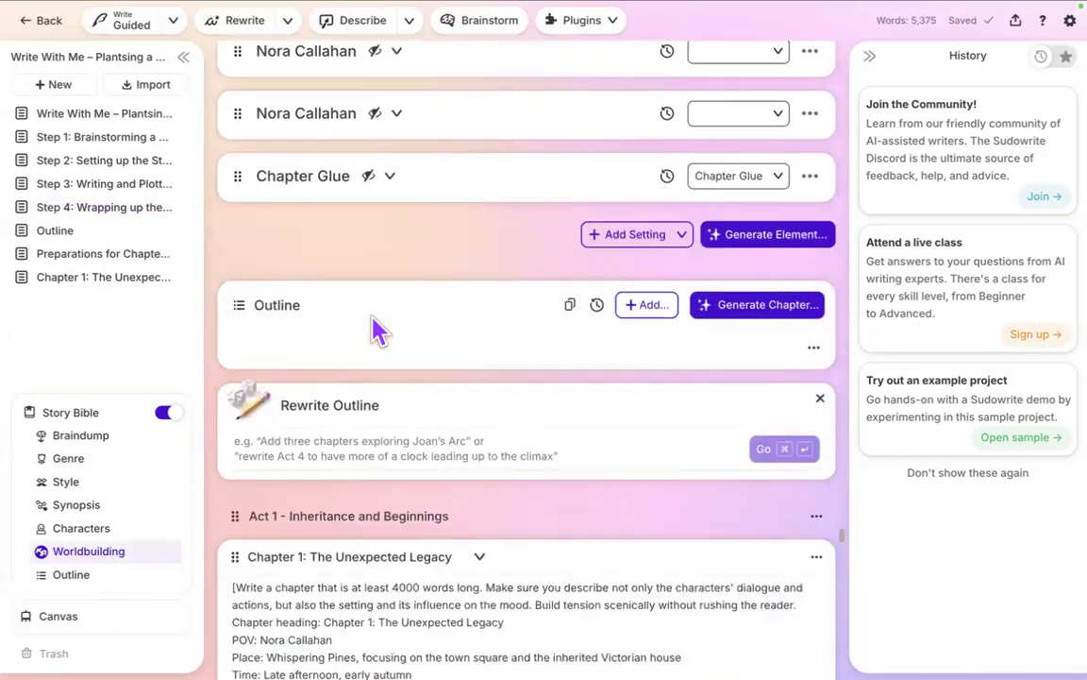
pyautogui.scroll(1, 378, 321)
pyautogui.click(397, 215)
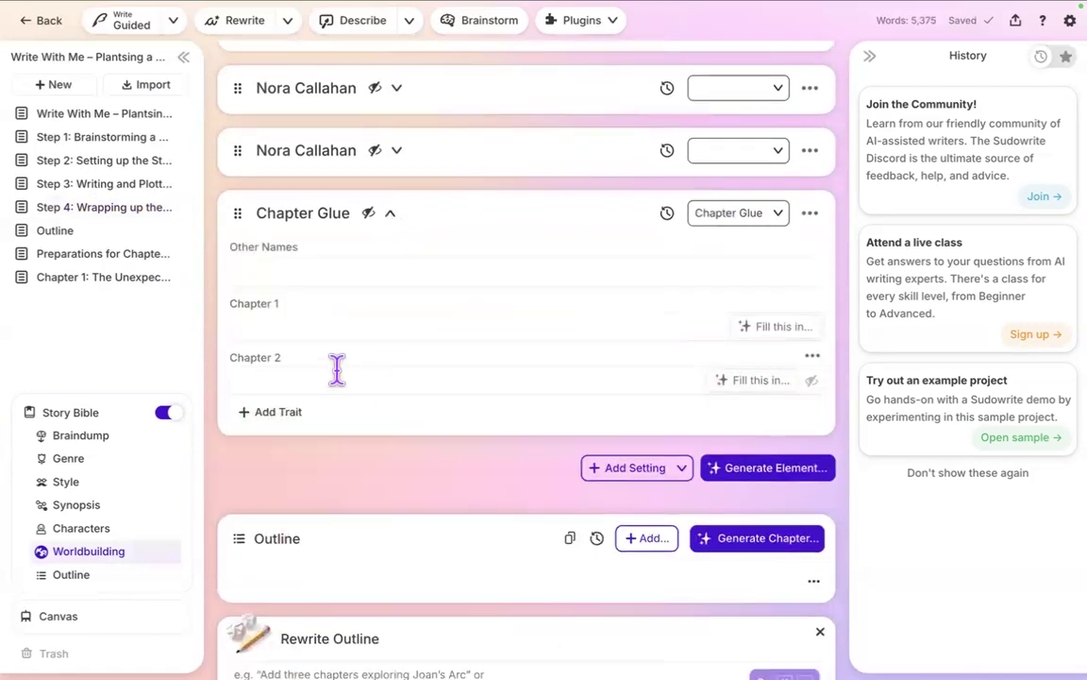
pyautogui.click(324, 326)
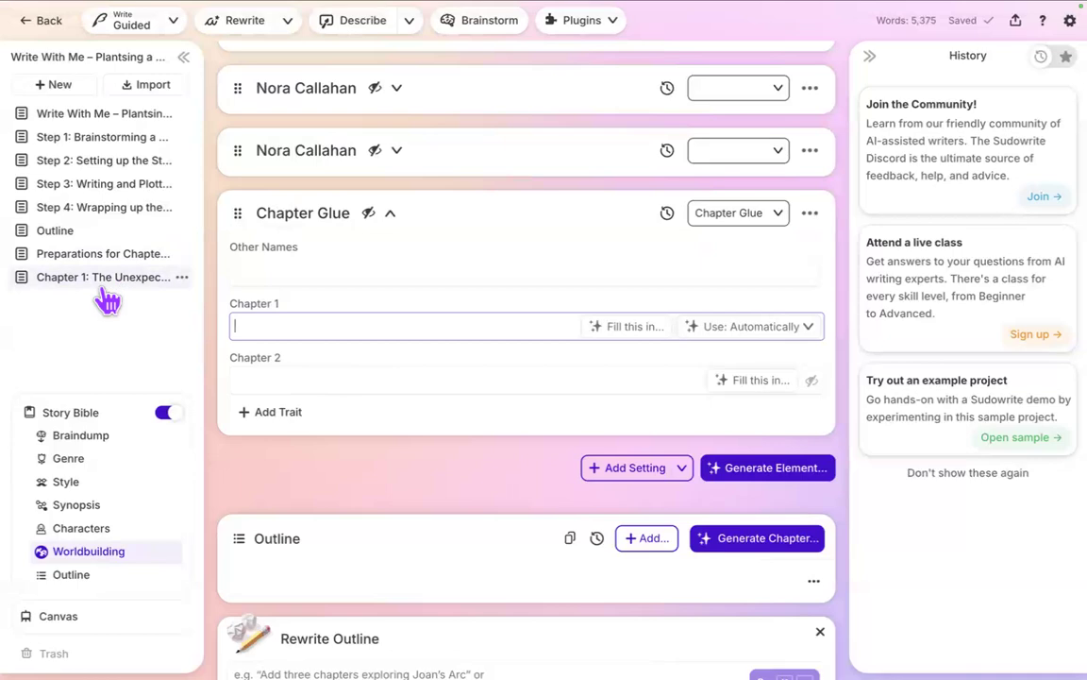
# In the Step 4 document, select and copy the Chapter Glue Report from its "### Chapter Glue Report" heading through the closing Summary paragraph.
pyautogui.click(288, 486)
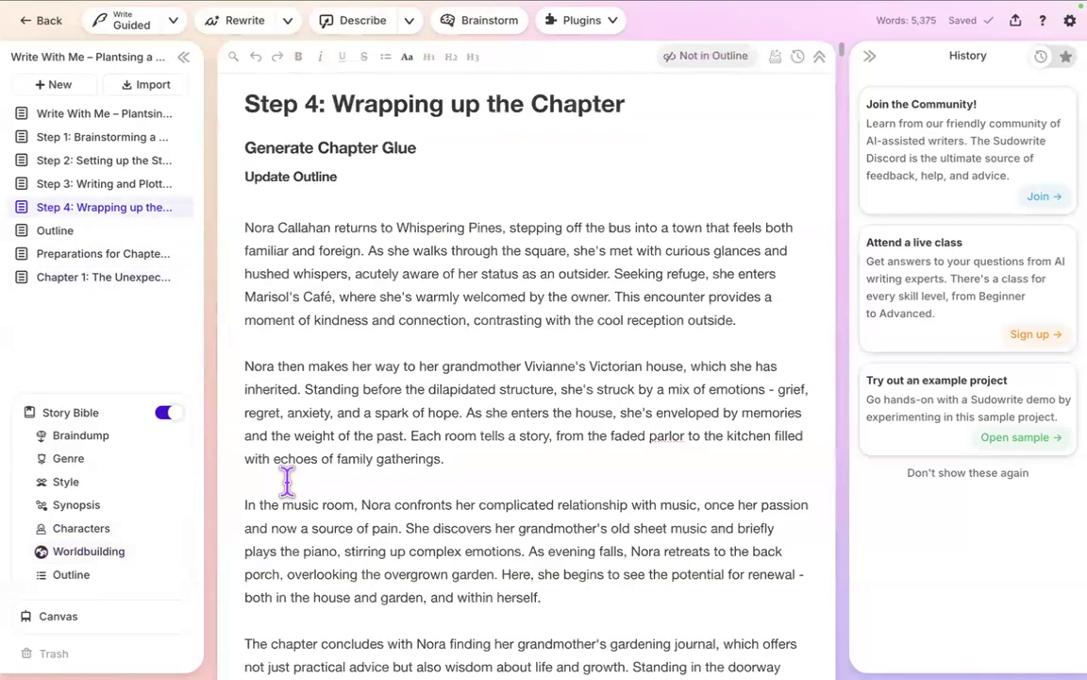
pyautogui.scroll(-3, 429, 463)
pyautogui.scroll(1, 430, 463)
pyautogui.scroll(-2, 429, 462)
pyautogui.scroll(-5, 430, 462)
pyautogui.scroll(-8, 430, 463)
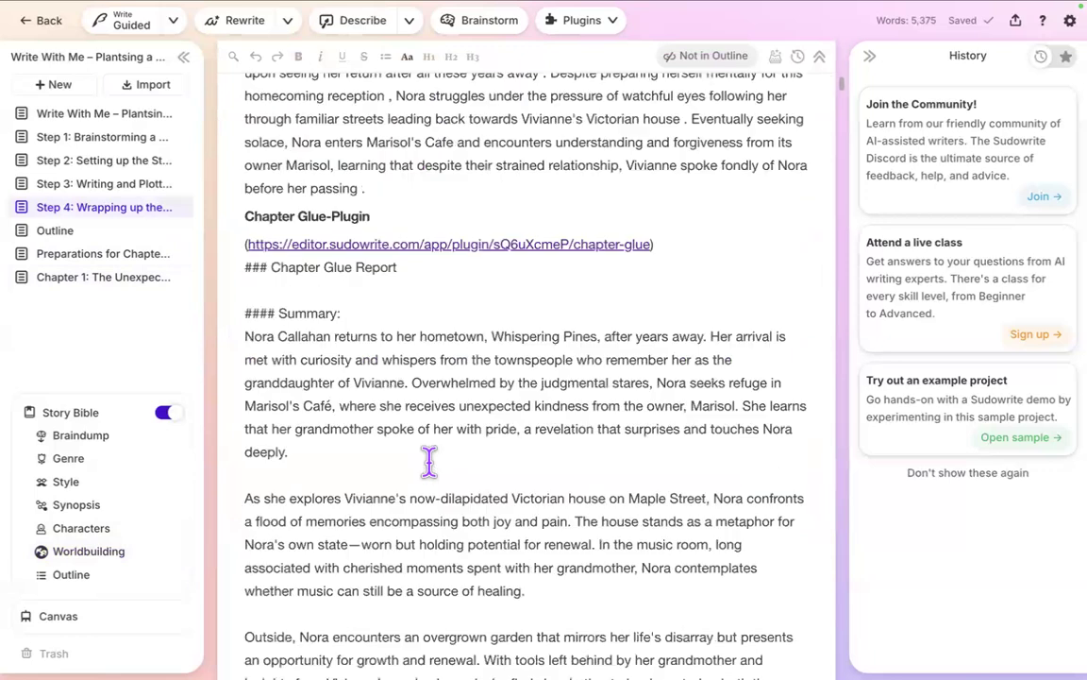
pyautogui.scroll(-1, 430, 463)
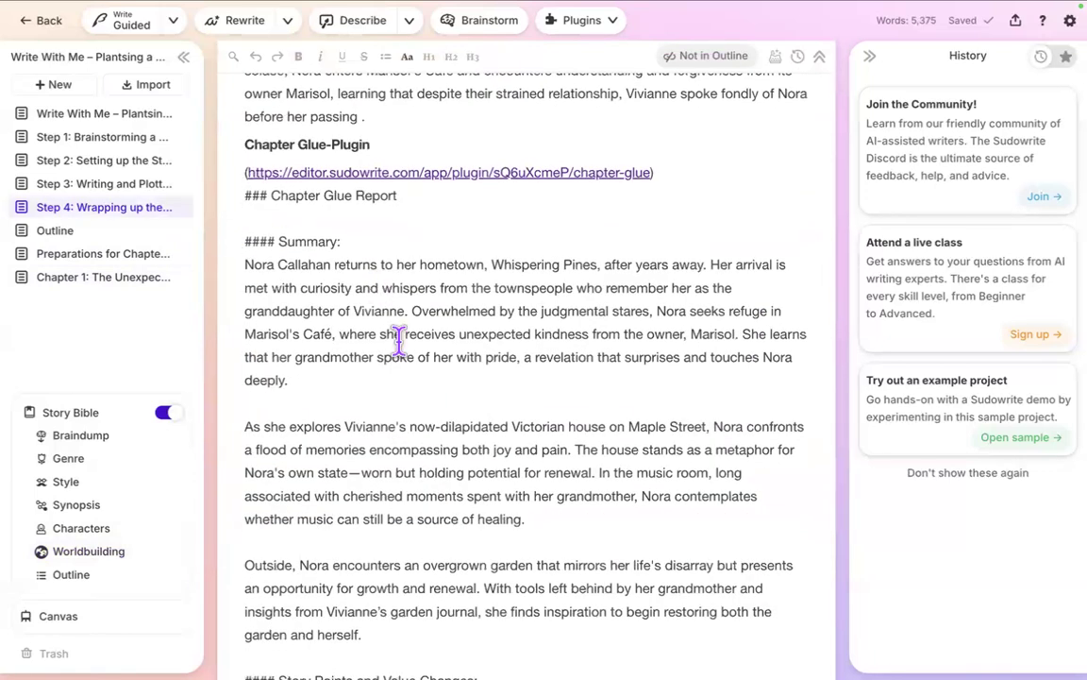
pyautogui.hotkey('shift', 'Down')
pyautogui.hotkey('shift', 'Down')
pyautogui.hotkey('shift', 'Down')
pyautogui.hotkey('shift', 'Down')
pyautogui.hotkey('shift', 'Down')
pyautogui.hotkey('shift', 'Down')
pyautogui.hotkey('shift', 'Down')
pyautogui.hotkey('shift', 'Down')
pyautogui.hotkey('shift', 'Down')
pyautogui.hotkey('shift', 'Down')
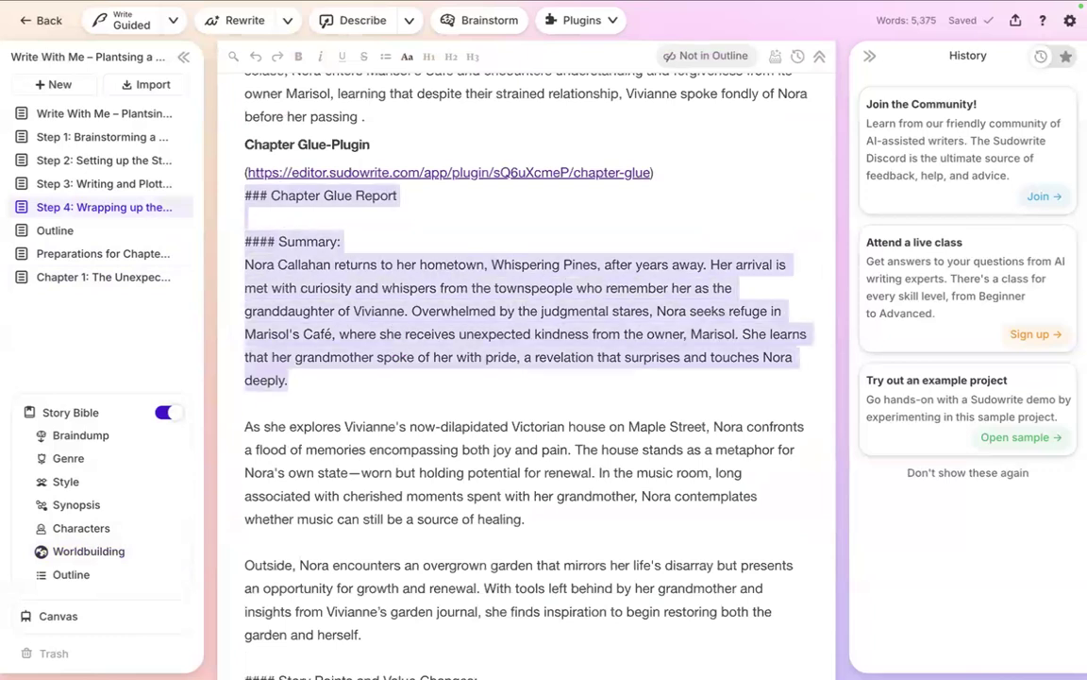
pyautogui.hotkey('shift', 'Down')
pyautogui.hotkey('shift', 'Down')
pyautogui.hotkey('shift', 'Down')
pyautogui.hotkey('shift', 'Down')
pyautogui.hotkey('shift', 'Down')
pyautogui.hotkey('shift', 'Down')
pyautogui.hotkey('shift', 'Down')
pyautogui.hotkey('shift', 'Down')
pyautogui.hotkey('shift', 'Down')
pyautogui.hotkey('shift', 'Down')
pyautogui.hotkey('shift', 'Down')
pyautogui.hotkey('shift', 'Down')
pyautogui.hotkey('shift', 'Down')
pyautogui.hotkey('shift', 'Down')
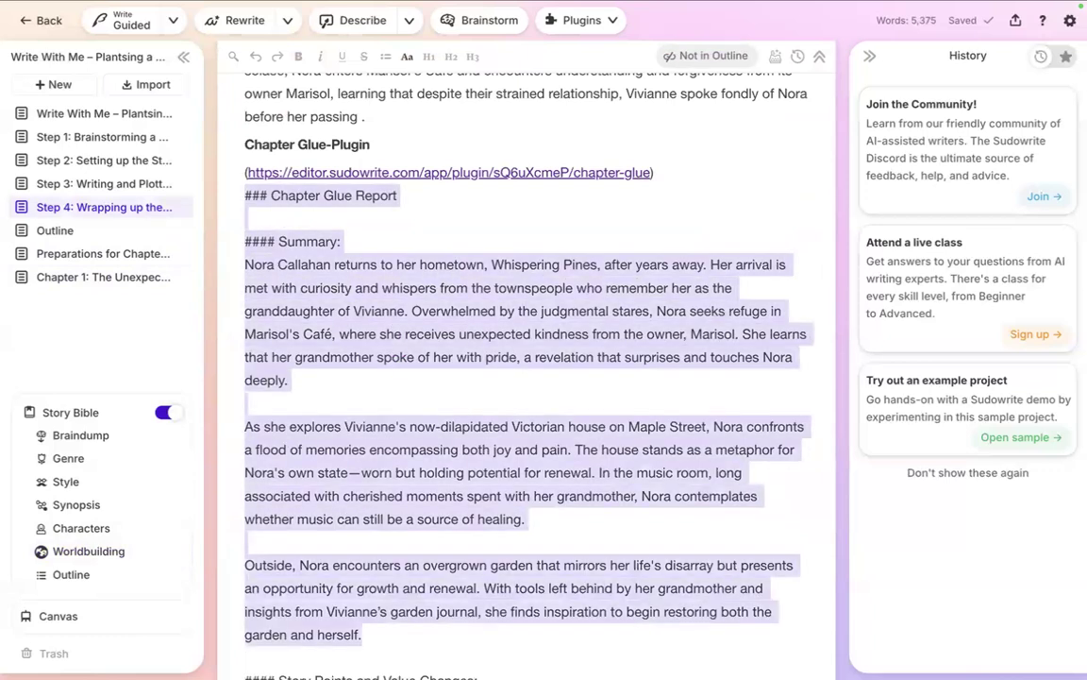
pyautogui.hotkey('shift', 'Down')
pyautogui.hotkey('shift', 'Down')
pyautogui.hotkey('shift', 'Down')
pyautogui.hotkey('shift', 'Down')
pyautogui.hotkey('shift', 'Down')
pyautogui.hotkey('shift', 'Down')
pyautogui.hotkey('shift', 'Down')
pyautogui.hotkey('shift', 'Down')
pyautogui.hotkey('shift', 'Down')
pyautogui.hotkey('shift', 'Down')
pyautogui.hotkey('shift', 'Down')
pyautogui.hotkey('shift', 'Down')
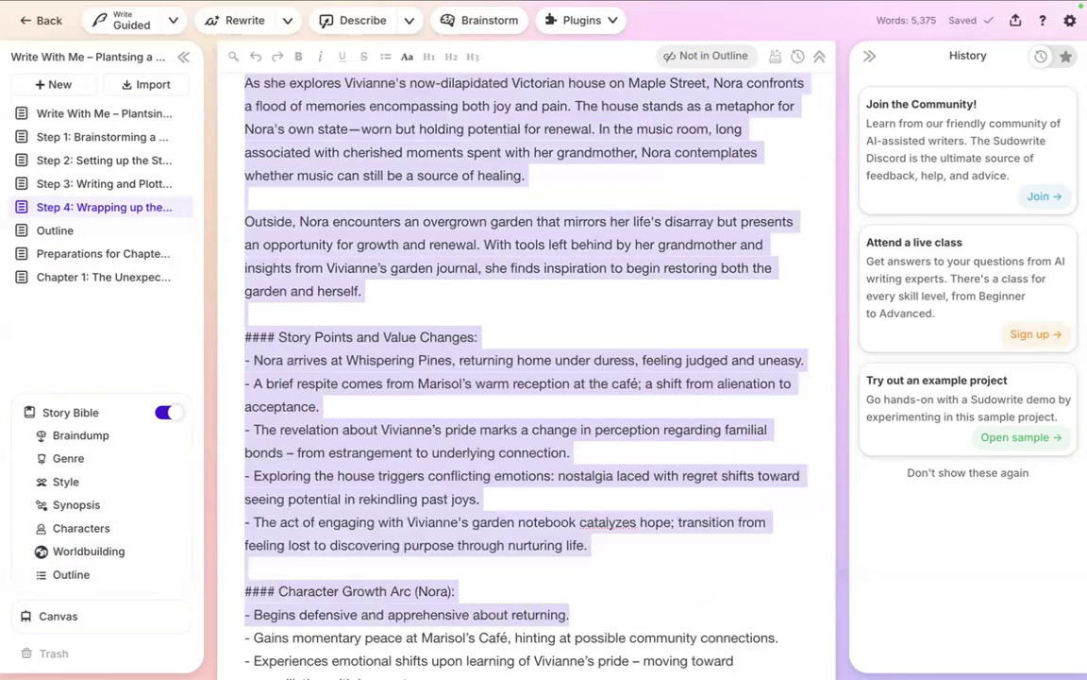
pyautogui.hotkey('shift', 'Down')
pyautogui.hotkey('shift', 'Down')
pyautogui.hotkey('shift', 'Down')
pyautogui.hotkey('shift', 'Down')
pyautogui.hotkey('shift', 'Down')
pyautogui.hotkey('shift', 'Down')
pyautogui.hotkey('shift', 'Down')
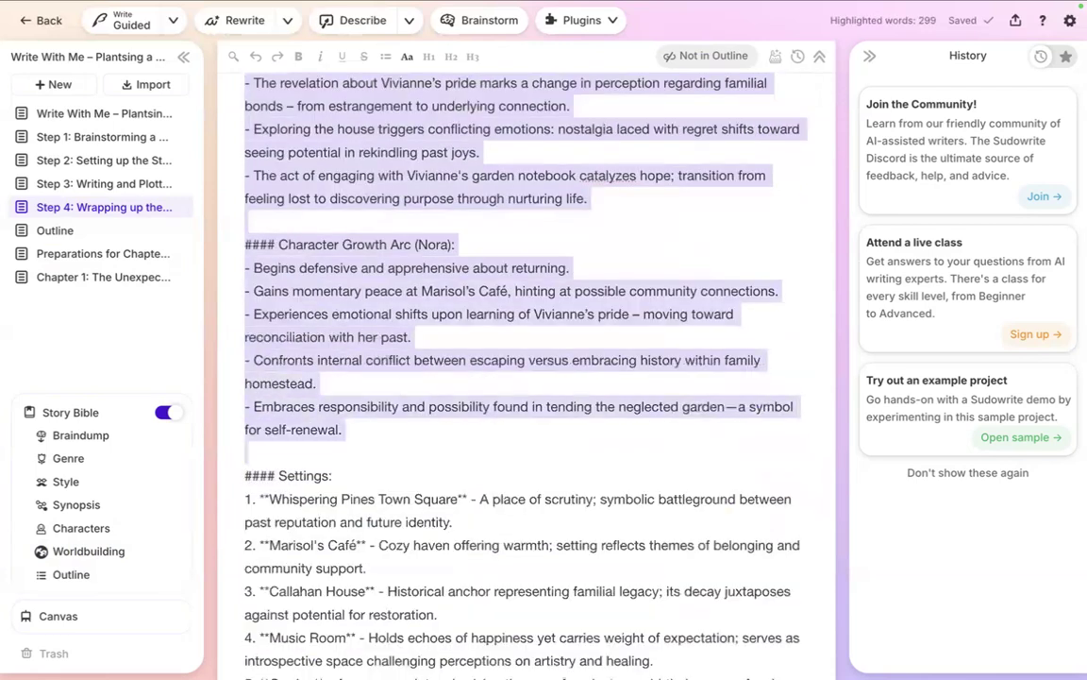
pyautogui.hotkey('shift', 'Down')
pyautogui.hotkey('shift', 'Down')
pyautogui.hotkey('shift', 'Down')
pyautogui.hotkey('shift', 'Down')
pyautogui.hotkey('shift', 'Down')
pyautogui.hotkey('shift', 'Down')
pyautogui.hotkey('shift', 'Down')
pyautogui.hotkey('shift', 'Down')
pyautogui.hotkey('shift', 'Down')
pyautogui.hotkey('shift', 'Down')
pyautogui.hotkey('shift', 'Down')
pyautogui.hotkey('shift', 'Down')
pyautogui.hotkey('shift', 'Down')
pyautogui.hotkey('shift', 'Down')
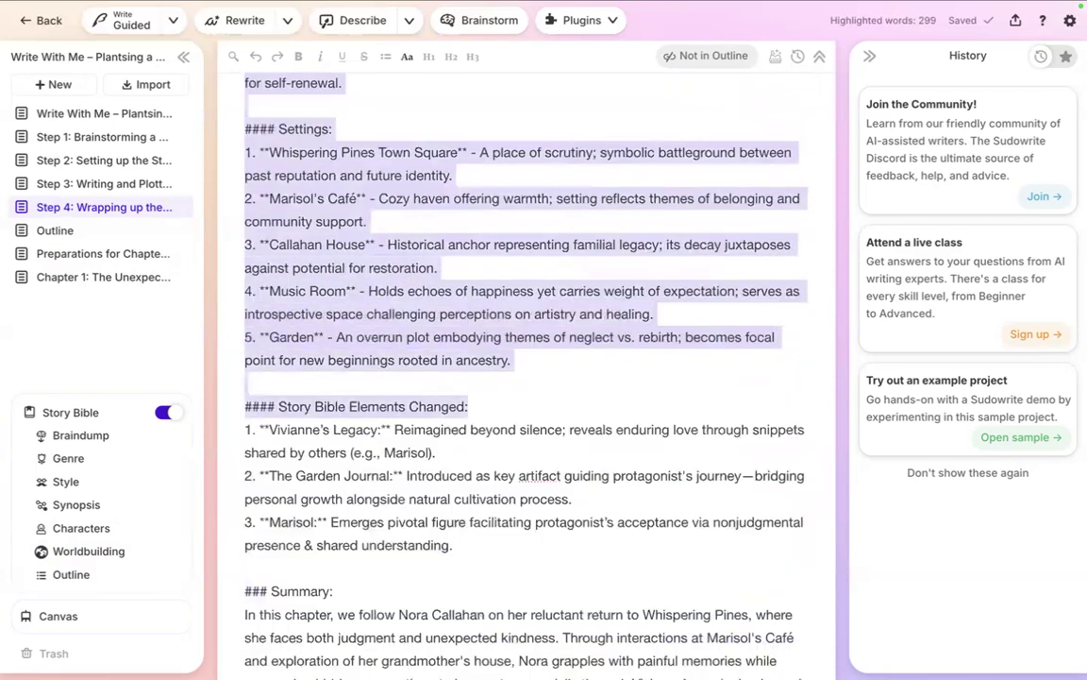
pyautogui.hotkey('shift', 'Down')
pyautogui.hotkey('shift', 'Down')
pyautogui.hotkey('shift', 'Down')
pyautogui.hotkey('shift', 'Down')
pyautogui.hotkey('shift', 'Down')
pyautogui.hotkey('shift', 'Down')
pyautogui.hotkey('shift', 'Down')
pyautogui.hotkey('shift', 'Down')
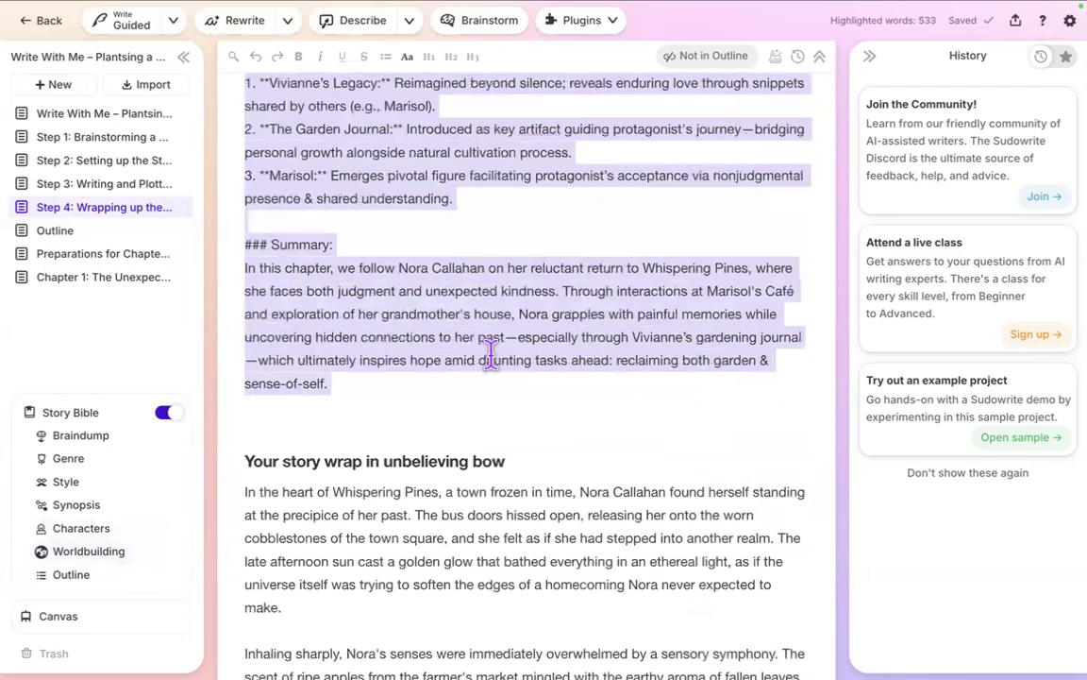
# Review the selected report's sections on story points, Nora's character growth arc, settings and changed Story Bible elements.
pyautogui.scroll(5, 390, 398)
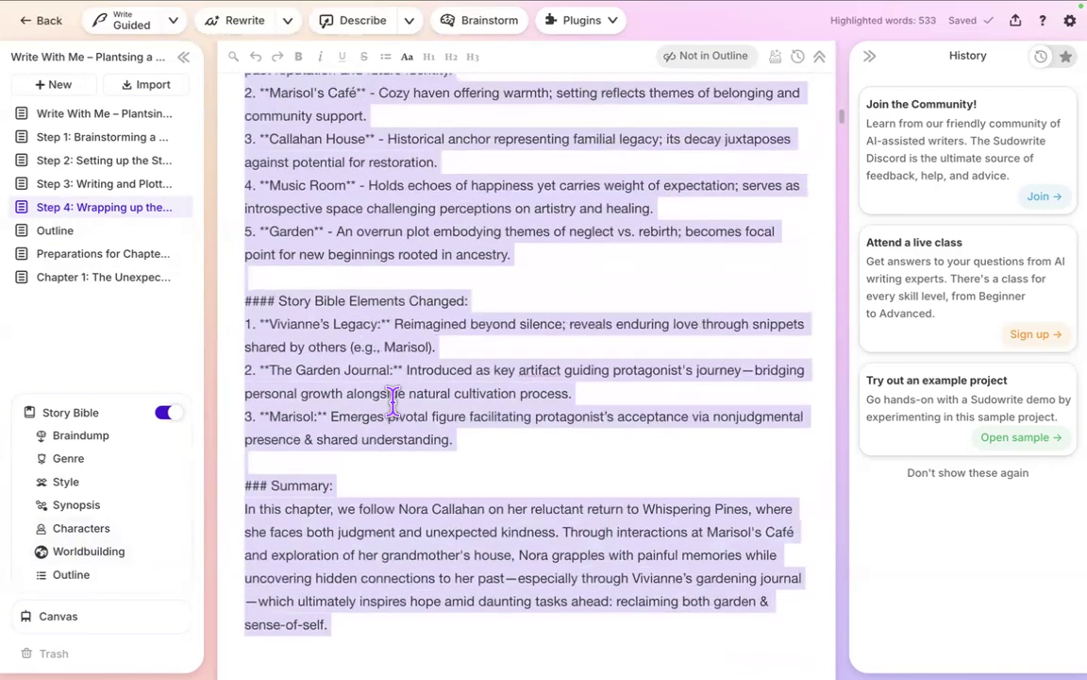
pyautogui.scroll(2, 392, 399)
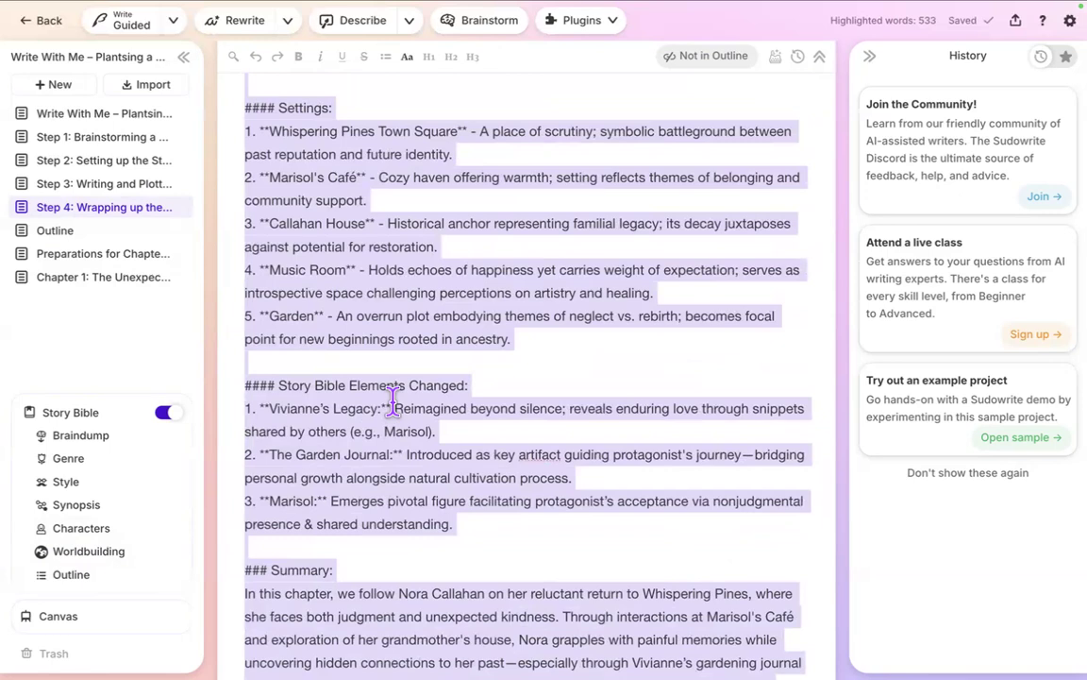
pyautogui.scroll(7, 393, 398)
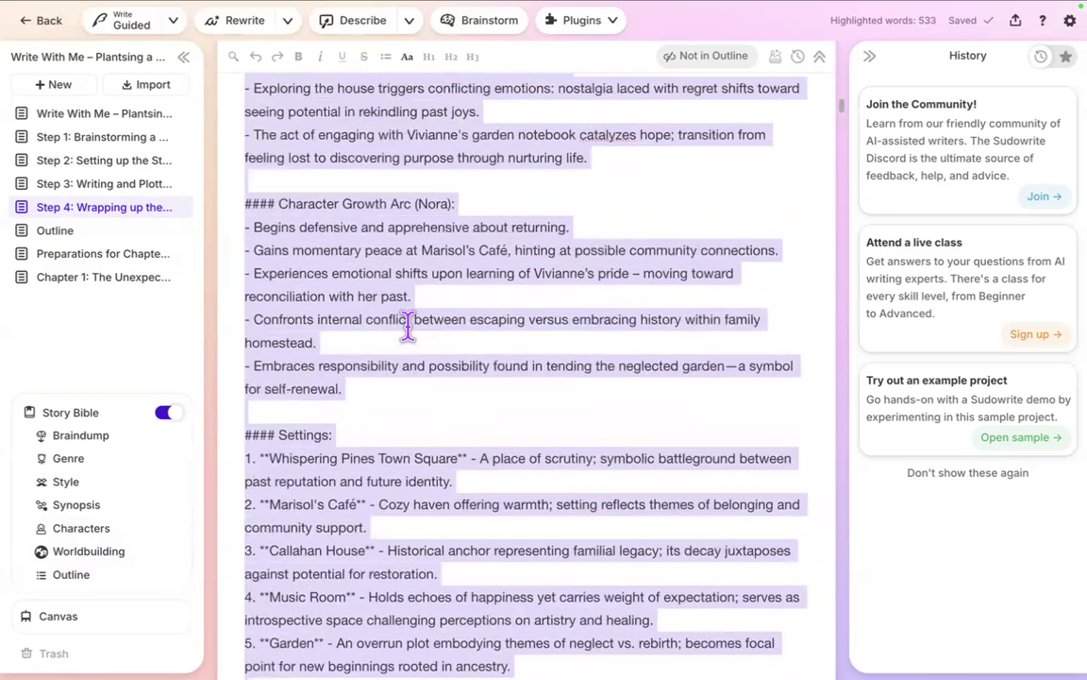
pyautogui.scroll(-8, 408, 327)
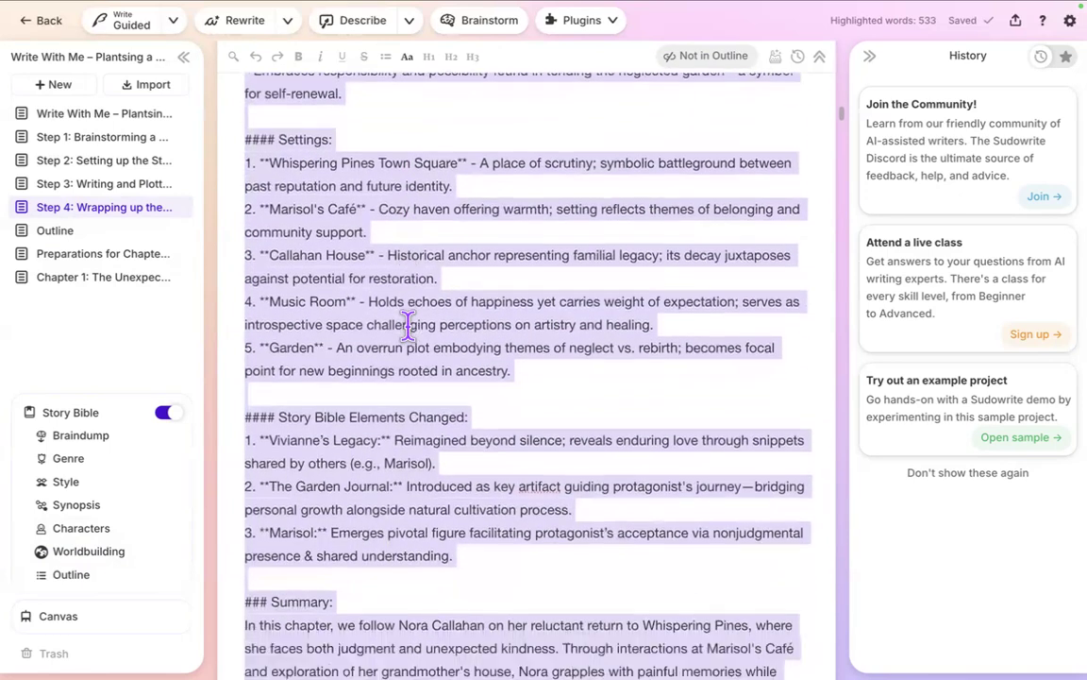
pyautogui.scroll(5, 297, 623)
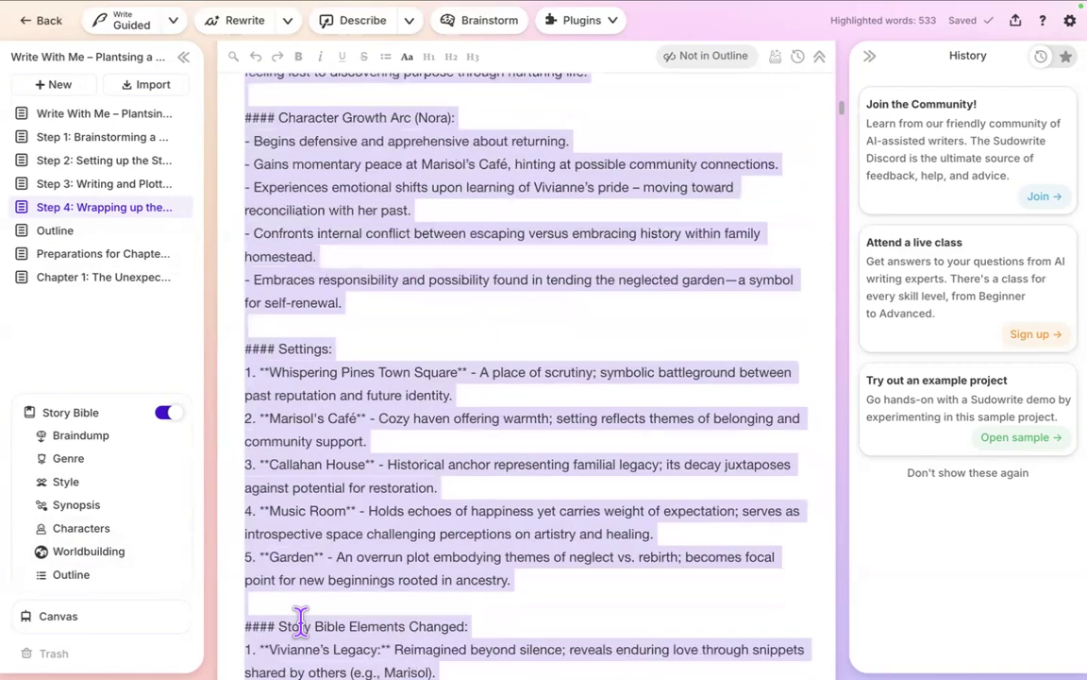
pyautogui.scroll(3, 301, 623)
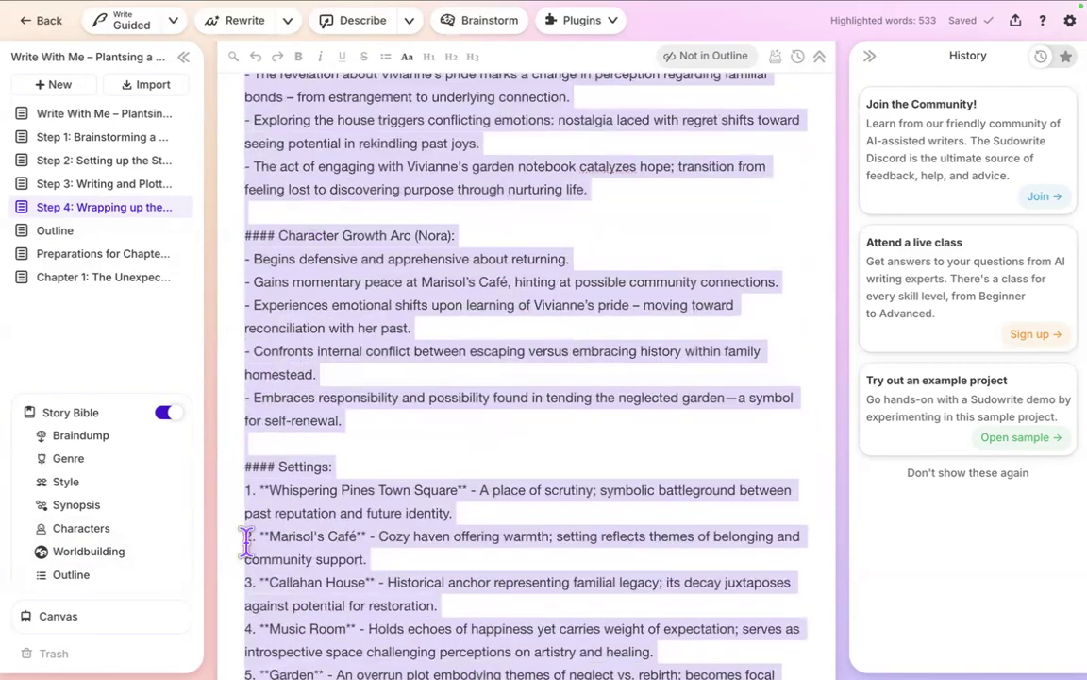
pyautogui.scroll(6, 360, 534)
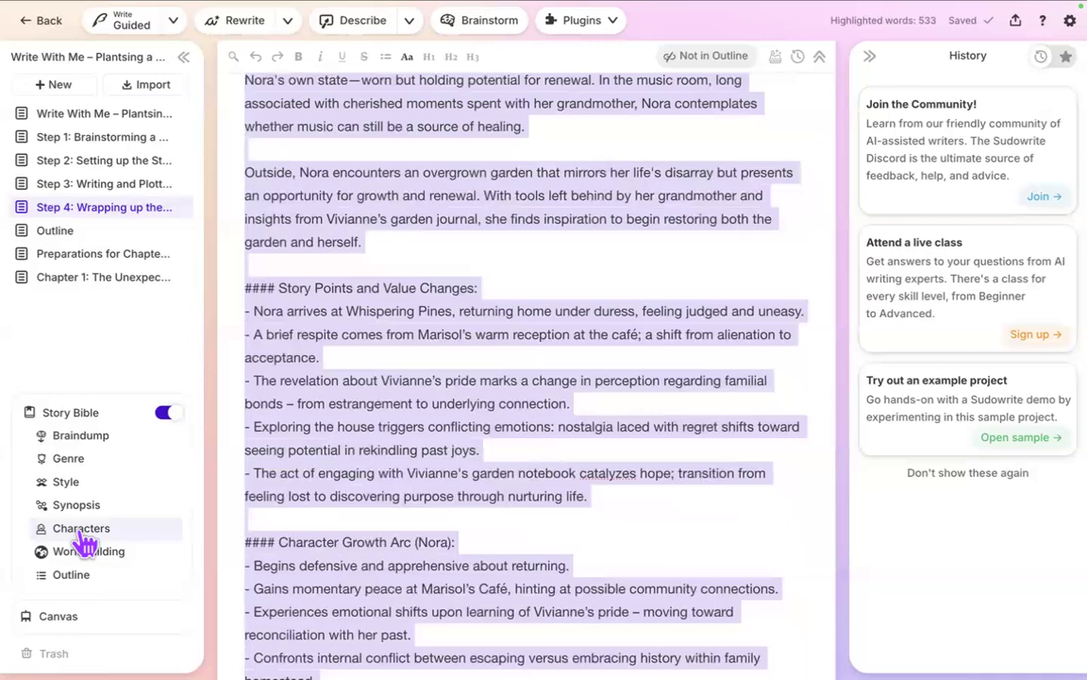
# Examine the Story Bible's Outline entry for Chapter 1: The Unexpected Legacy.
pyautogui.click(71, 575)
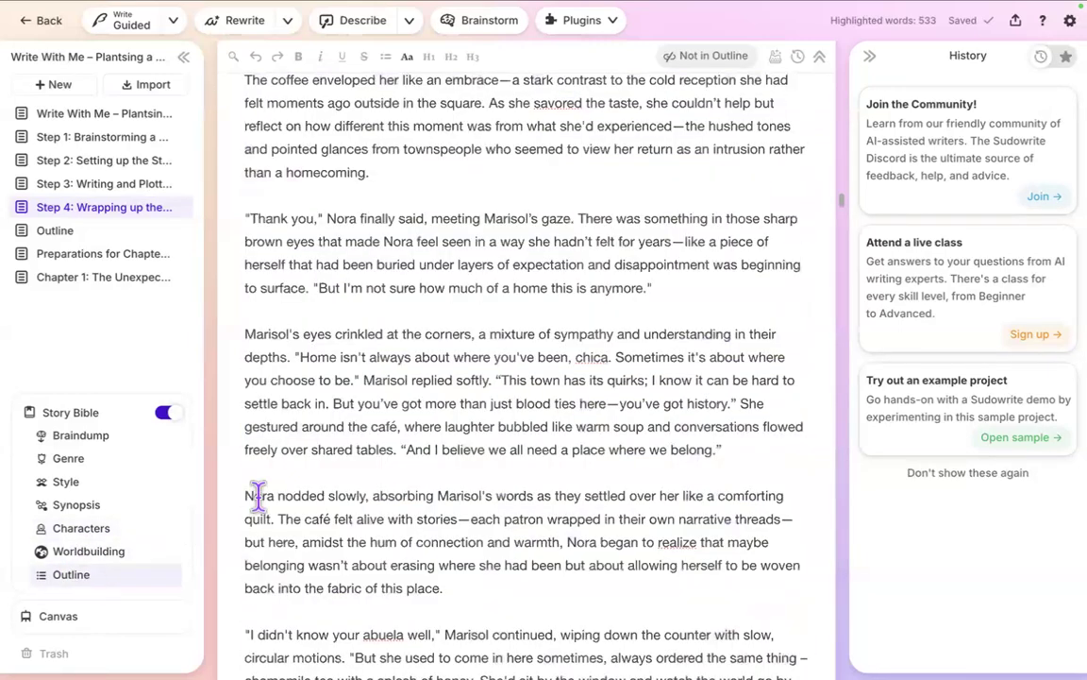
pyautogui.scroll(5, 274, 495)
pyautogui.scroll(2, 277, 497)
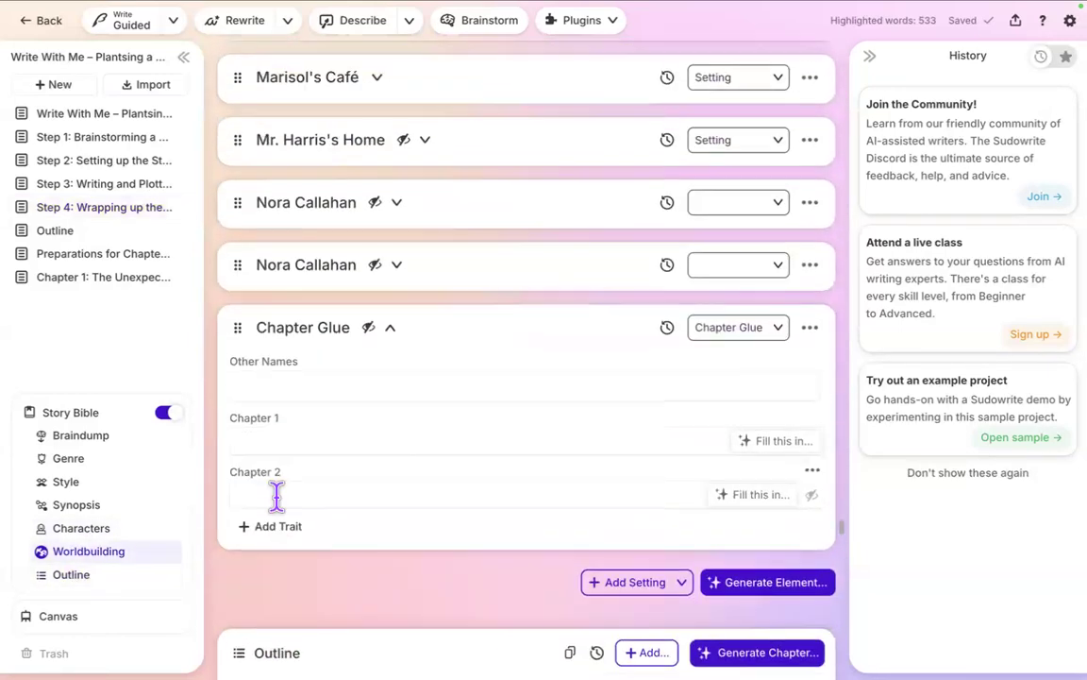
pyautogui.scroll(-9, 277, 496)
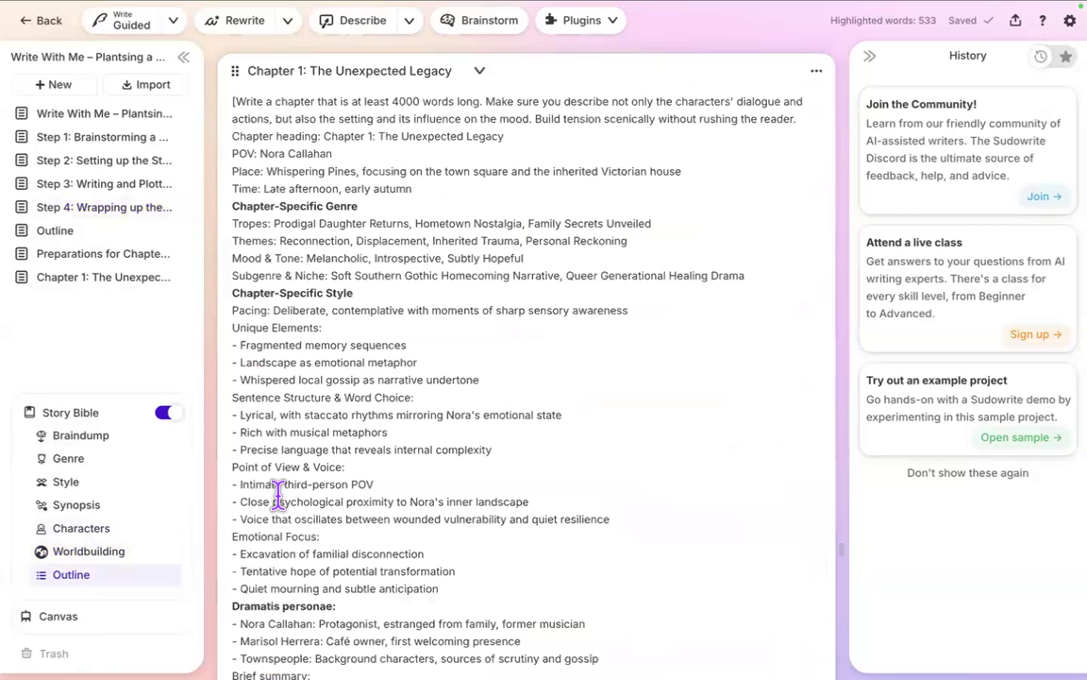
pyautogui.scroll(3, 279, 494)
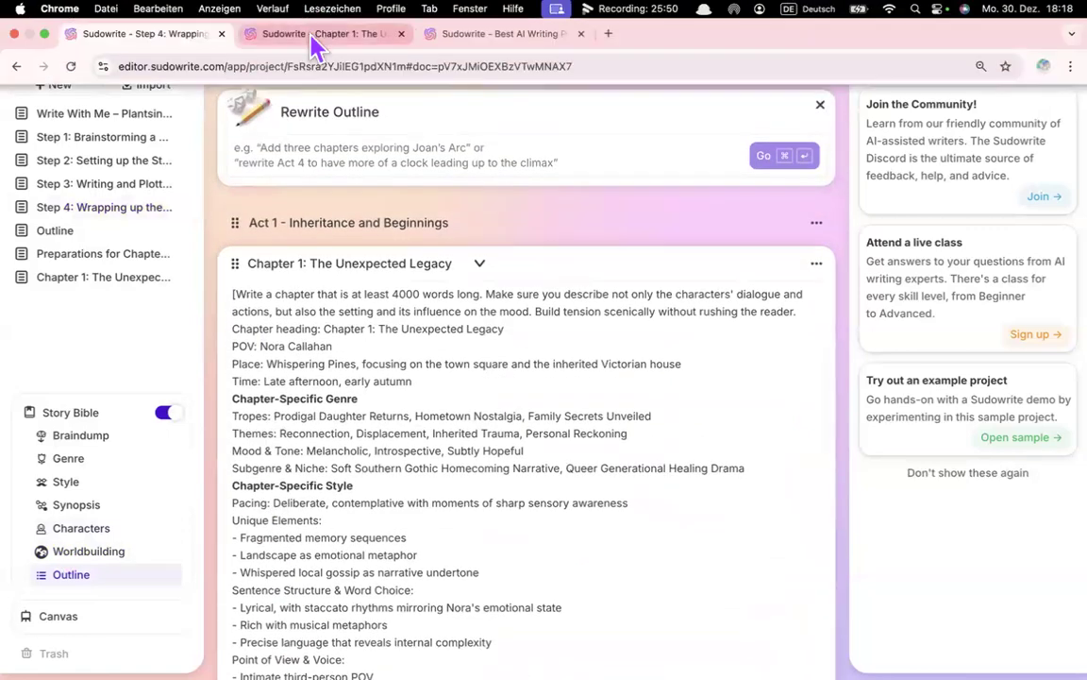
# Switch to the browser tab with the Chapter 1 document and expand the Chapter Glue card in the Story Bible's Worldbuilding section.
pyautogui.click(314, 36)
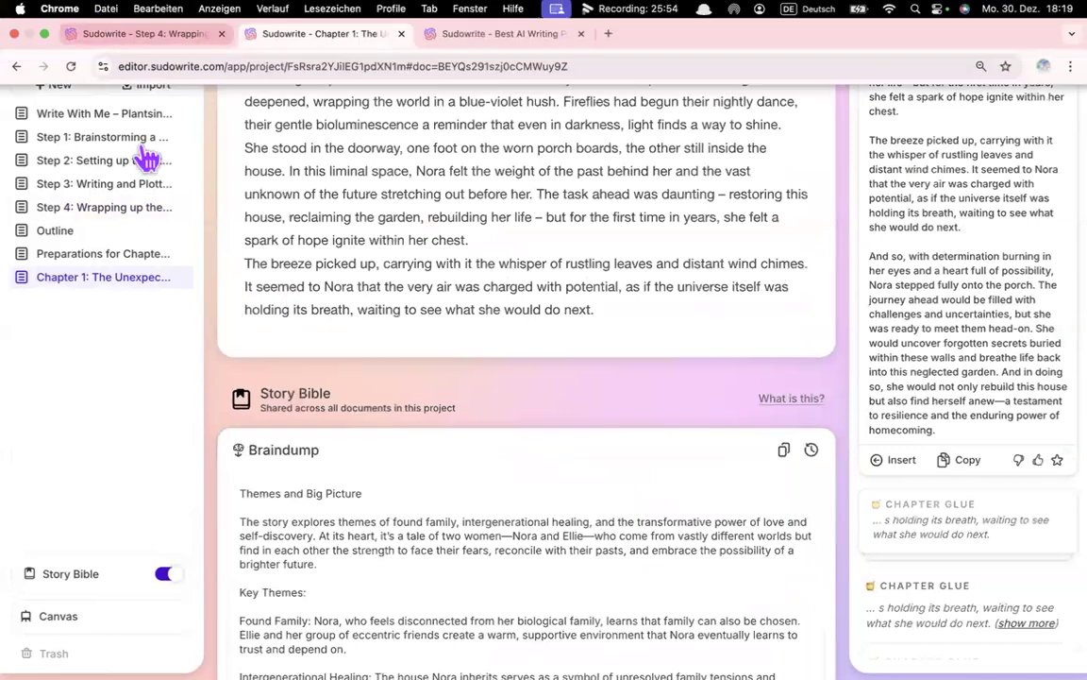
pyautogui.scroll(-10, 226, 416)
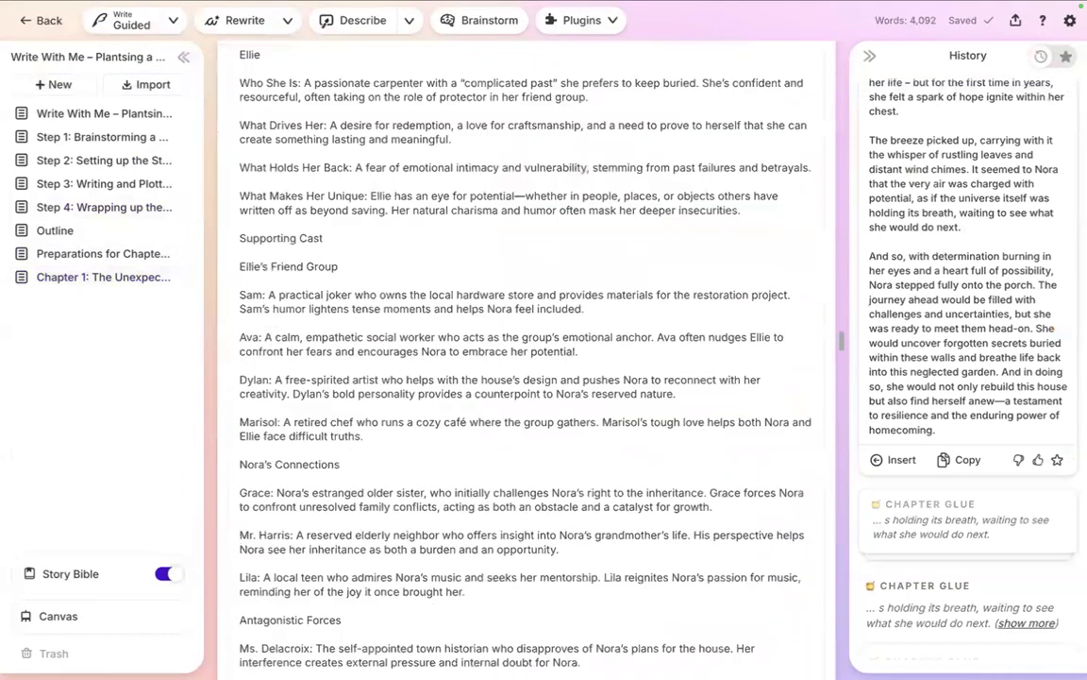
pyautogui.scroll(-6, 232, 420)
pyautogui.moveTo(129, 571)
pyautogui.click(89, 578)
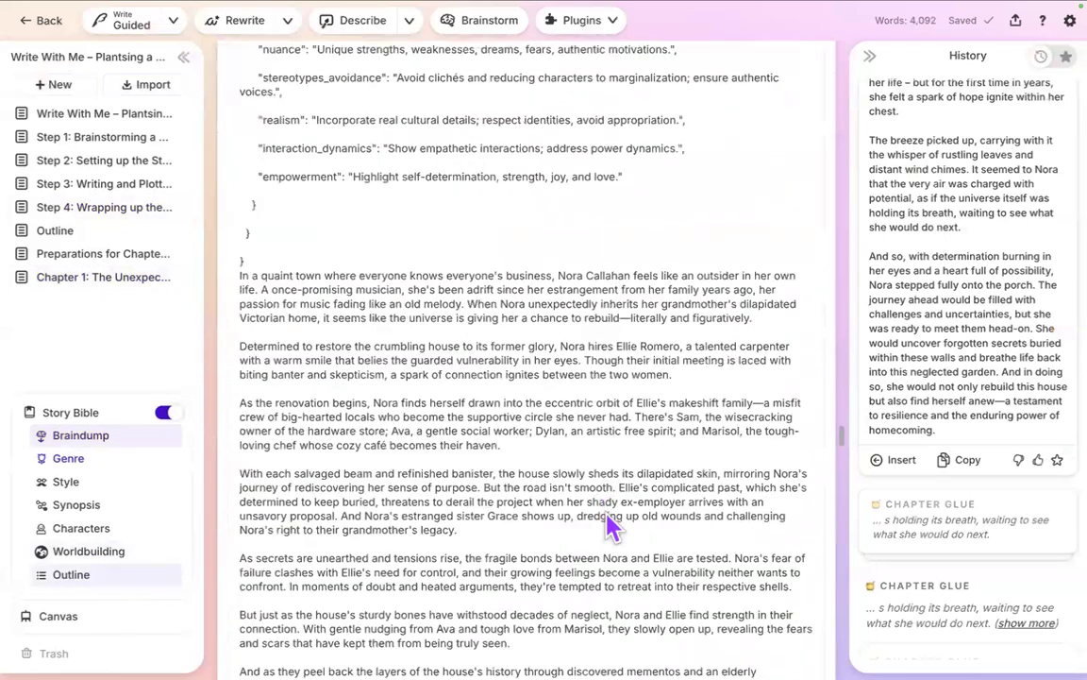
pyautogui.scroll(10, 609, 527)
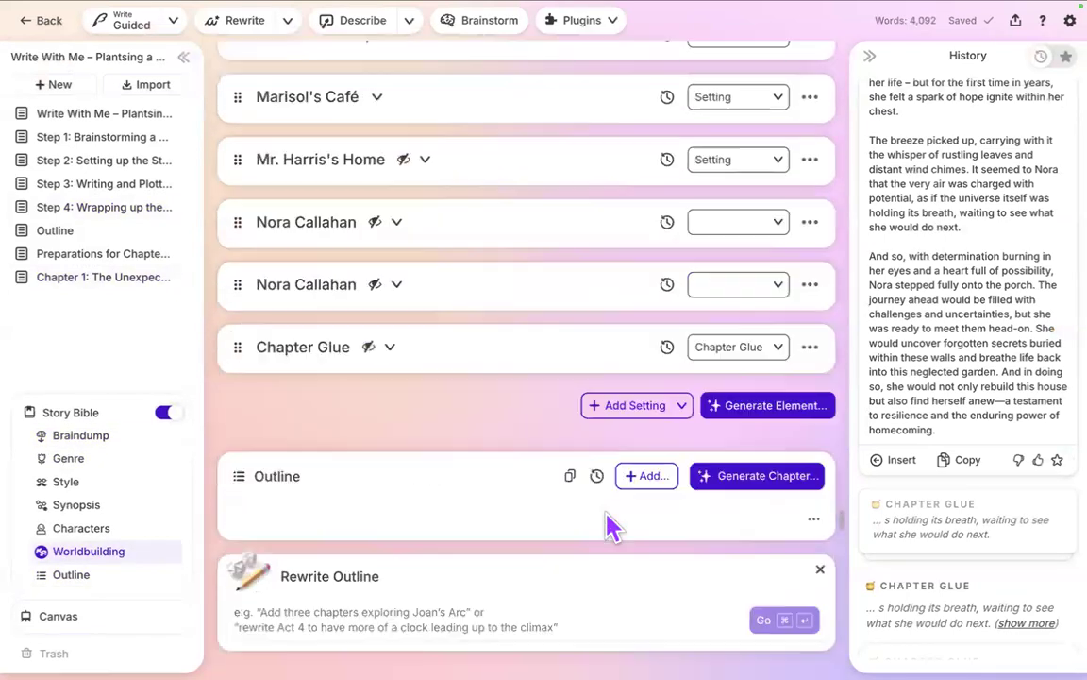
pyautogui.scroll(1, 609, 527)
pyautogui.click(390, 368)
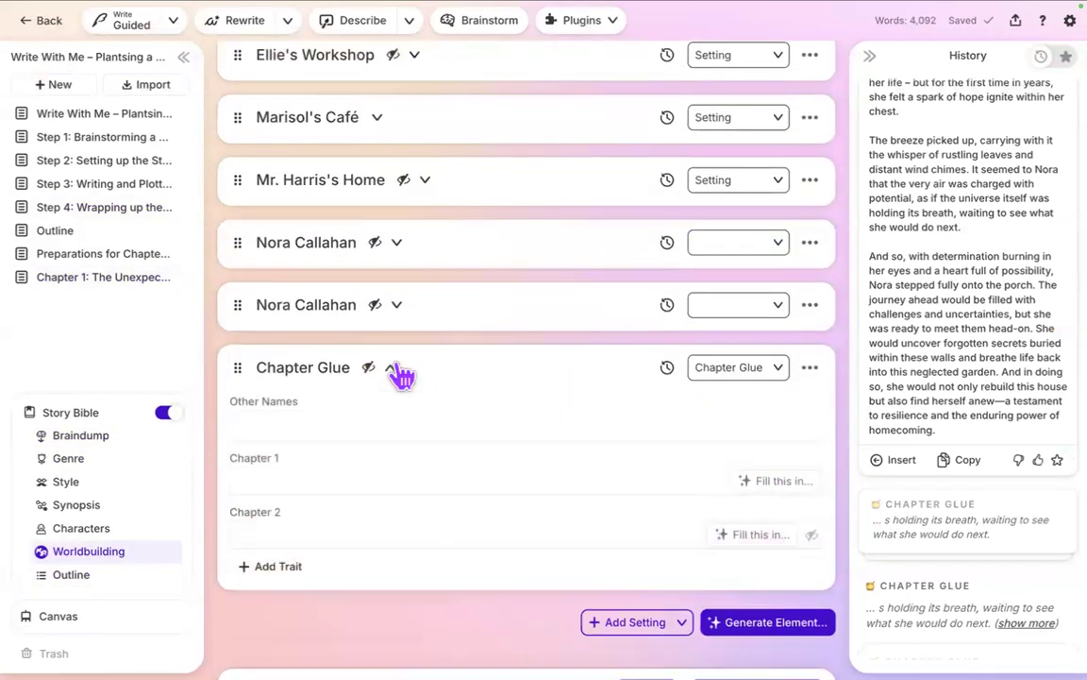
# Paste the copied Chapter Glue Report into the Chapter 1 trait of the Chapter Glue card.
pyautogui.click(292, 480)
pyautogui.hotkey('ctrl', 'v')
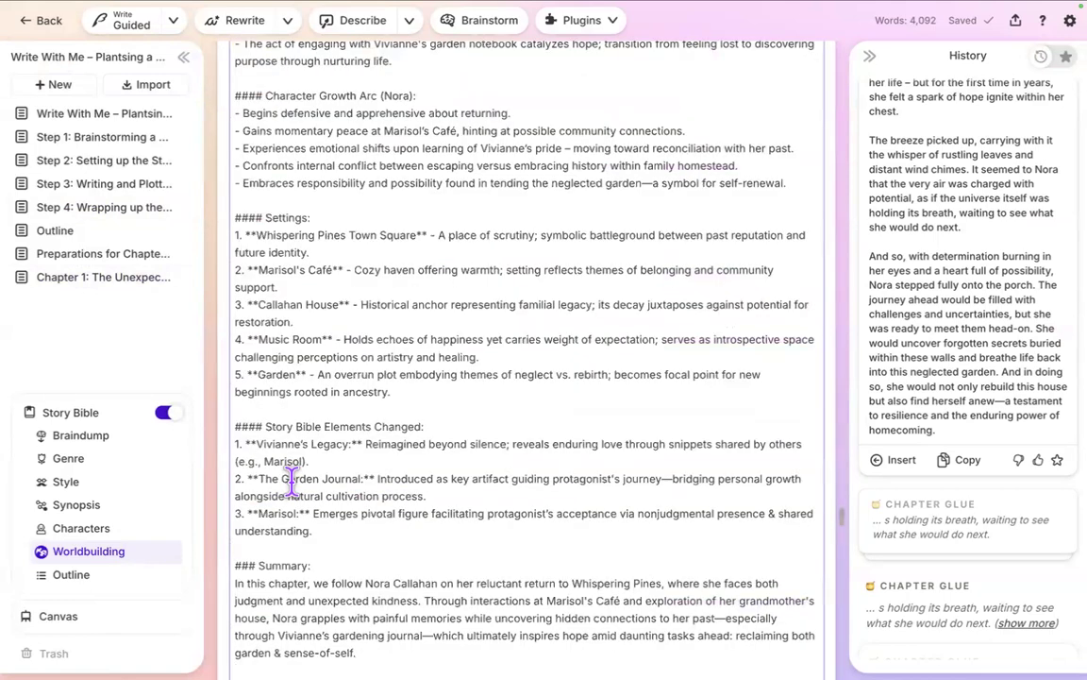
pyautogui.scroll(3, 450, 507)
pyautogui.scroll(10, 449, 507)
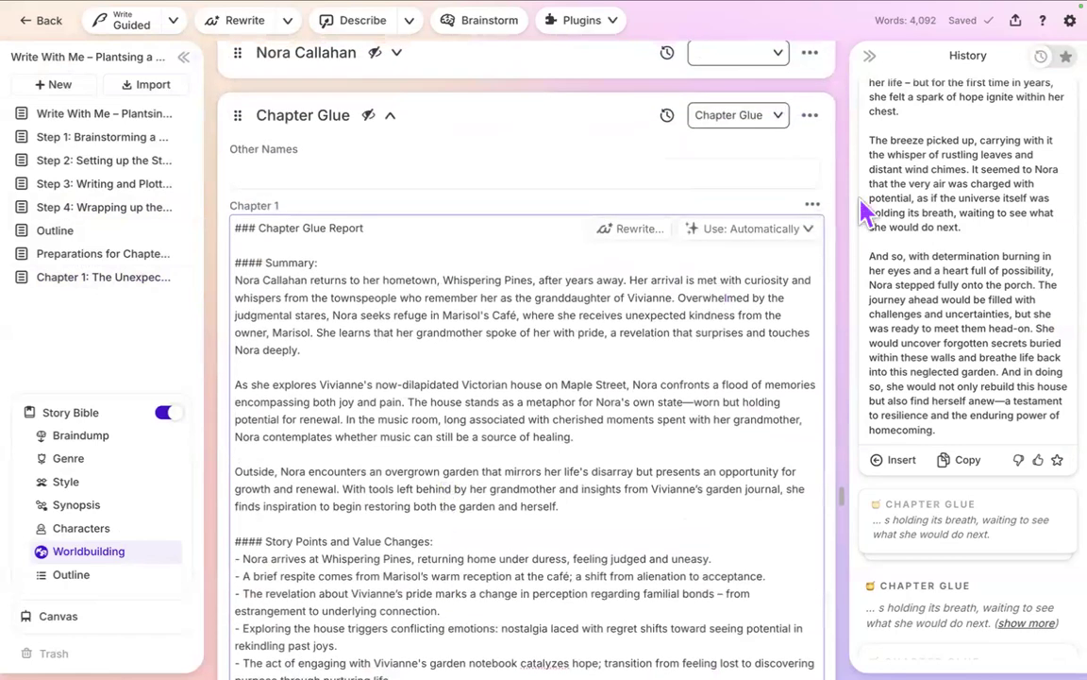
# Set the Chapter Glue card's usage to "Automatically (default)".
pyautogui.click(811, 117)
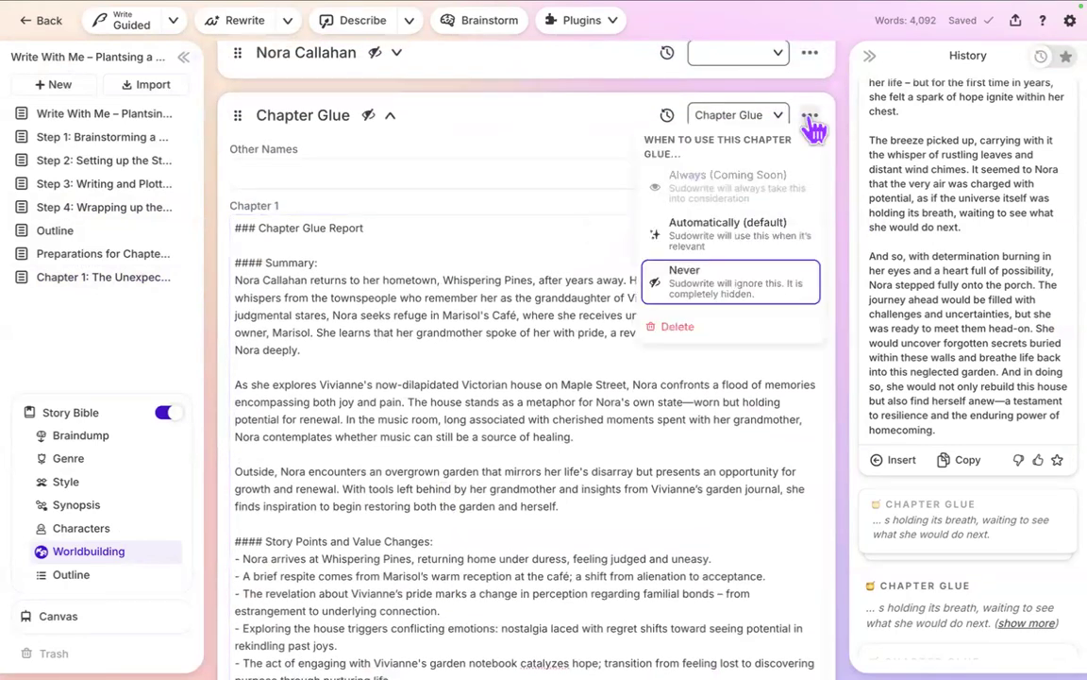
pyautogui.click(729, 247)
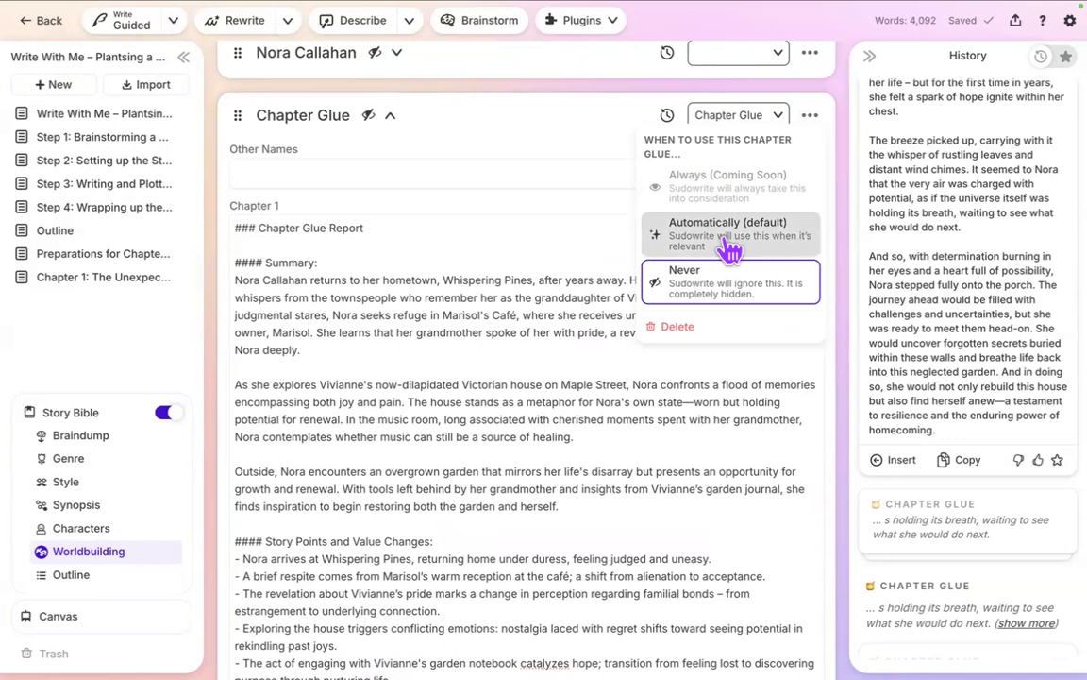
pyautogui.moveTo(725, 240); pyautogui.dragTo(682, 240)
pyautogui.click(736, 253)
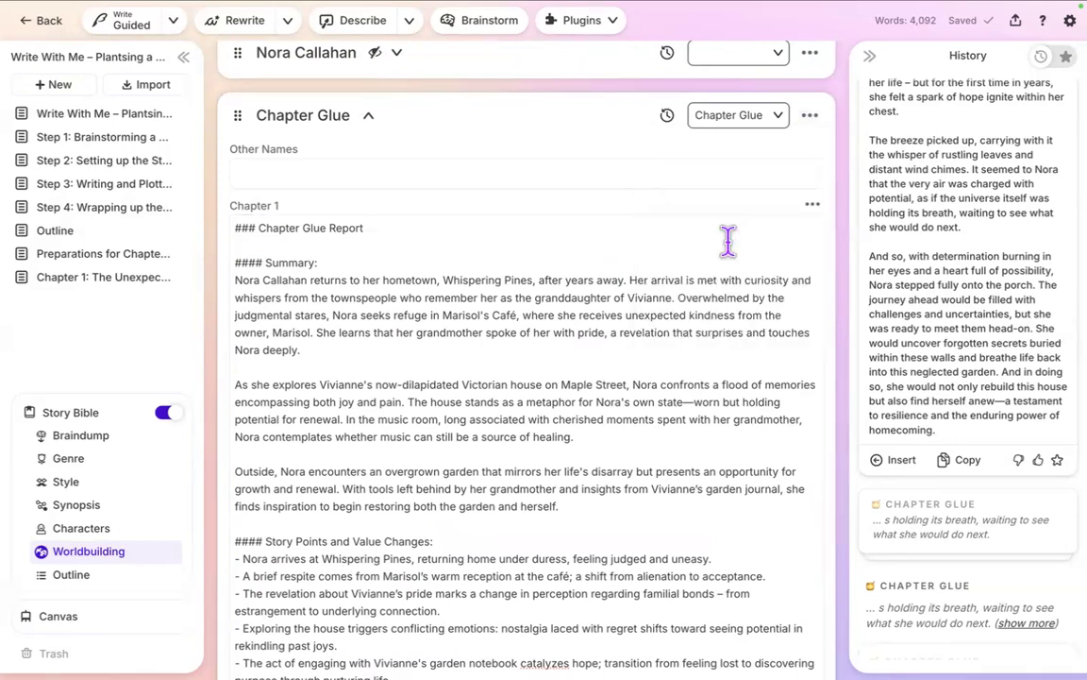
# Check the Chapter 1 trait's pasted report and collapse the Chapter Glue card in Worldbuilding.
pyautogui.click(455, 298)
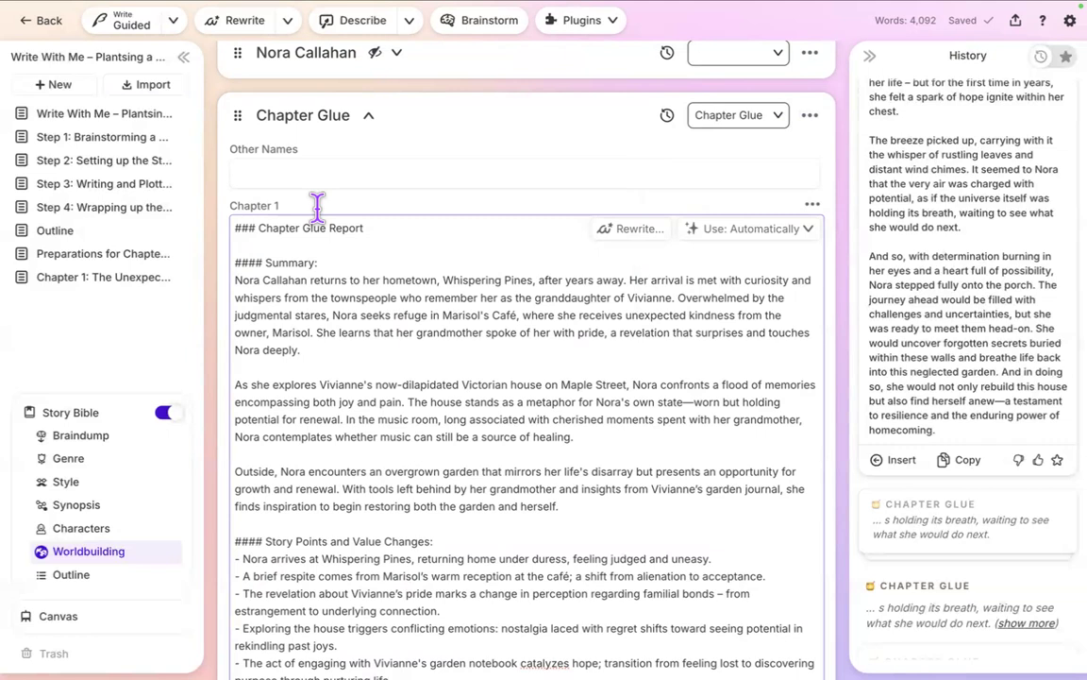
pyautogui.scroll(1, 434, 244)
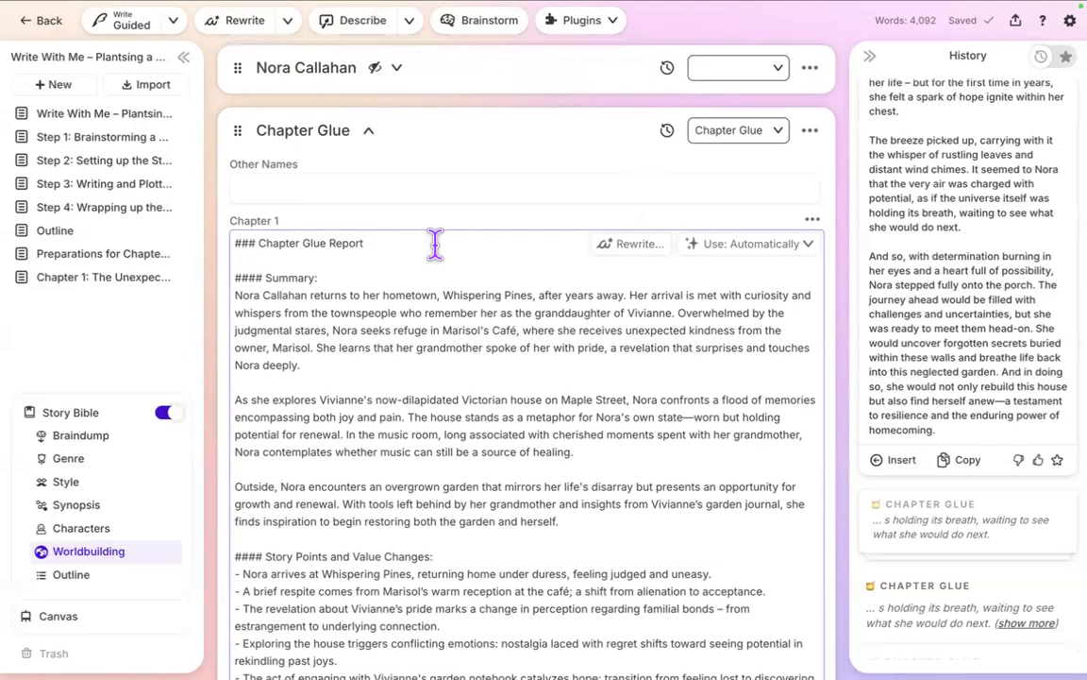
pyautogui.click(370, 137)
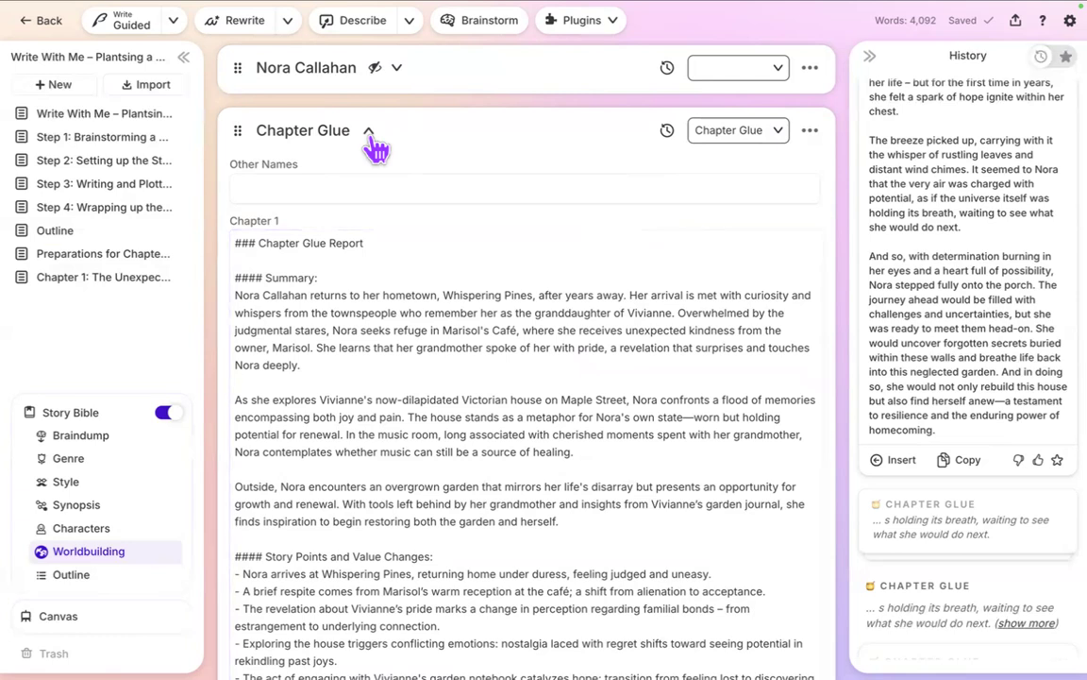
pyautogui.click(370, 134)
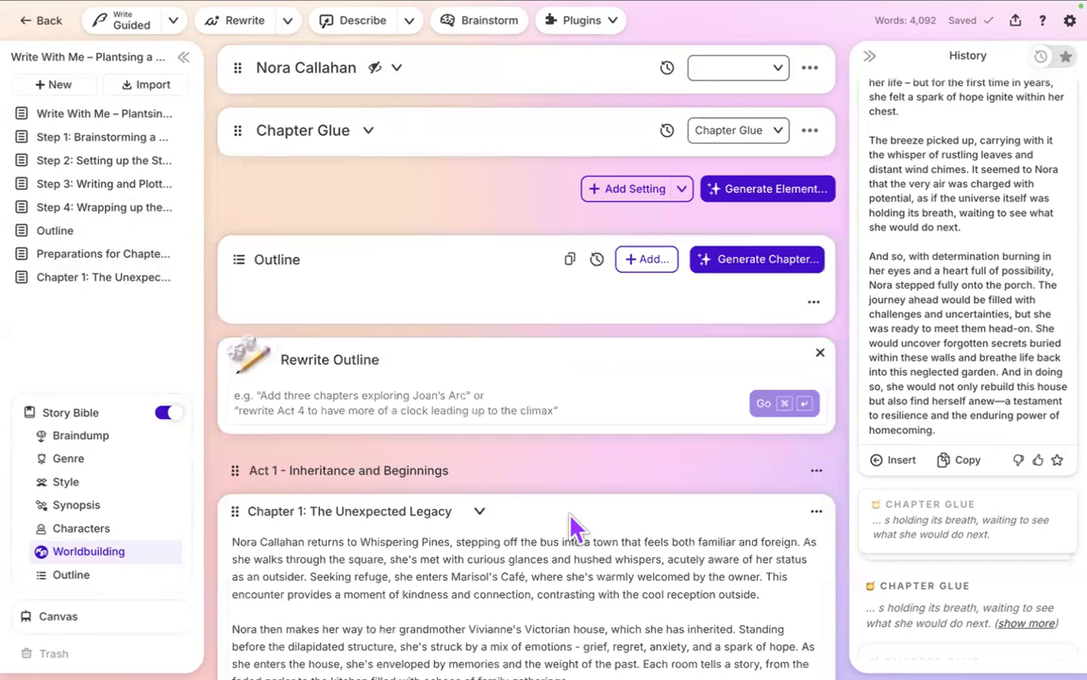
pyautogui.scroll(-5, 571, 521)
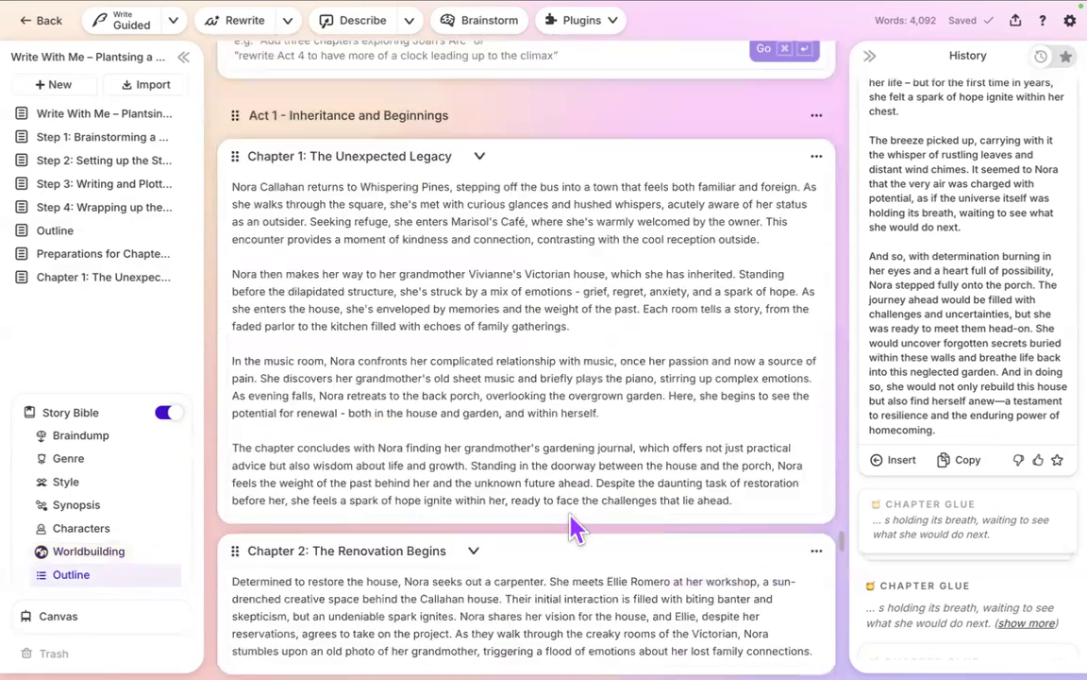
# Create a linked document for "Chapter 2: The Renovation Begins" from its card in the Outline.
pyautogui.scroll(-1, 575, 528)
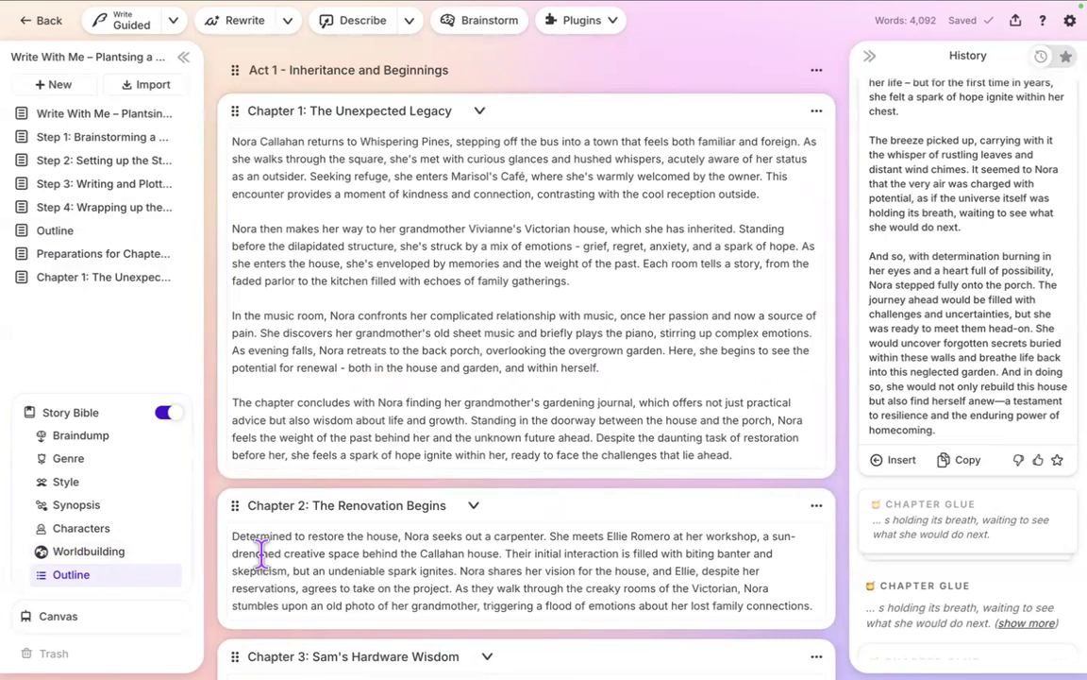
pyautogui.click(412, 562)
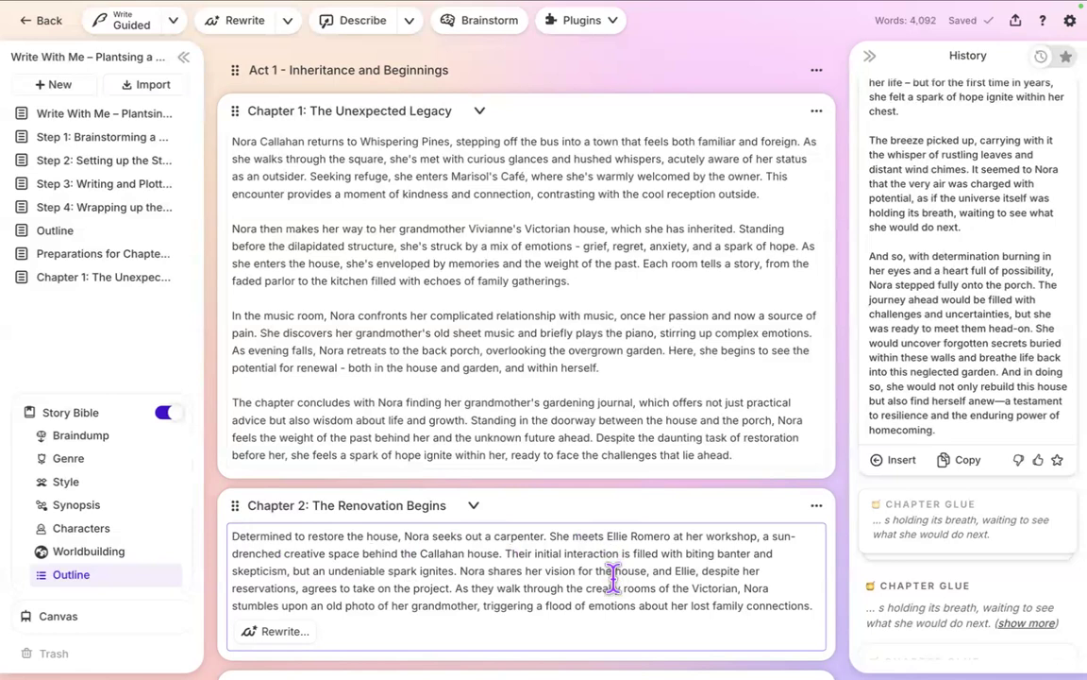
pyautogui.scroll(-1, 614, 578)
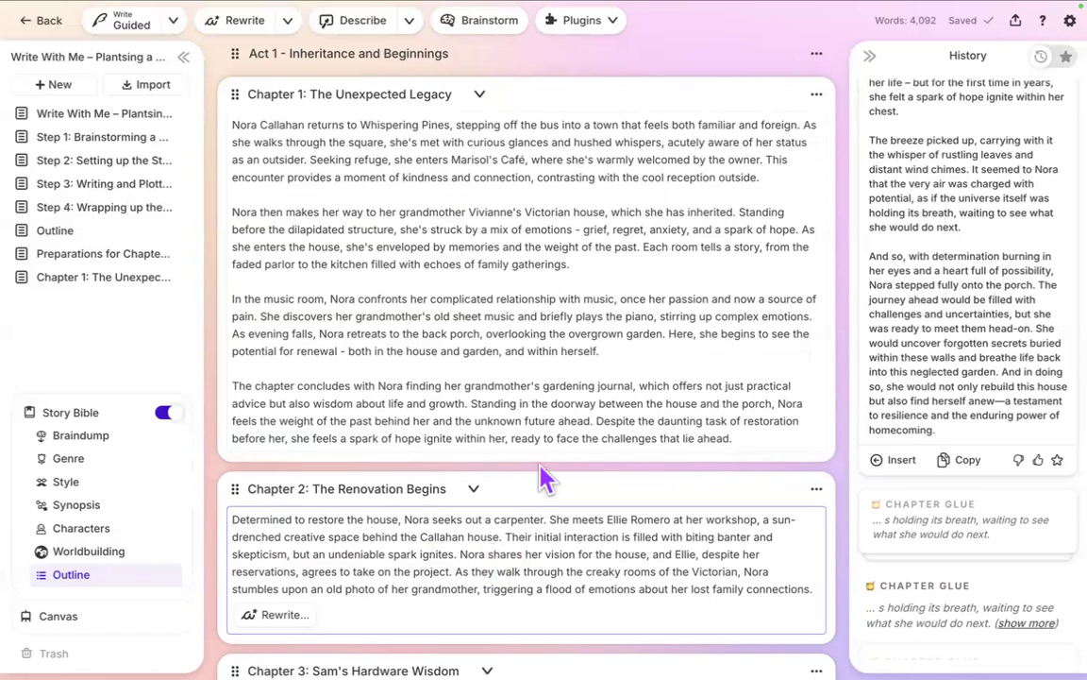
pyautogui.scroll(1, 539, 467)
pyautogui.scroll(-1, 539, 463)
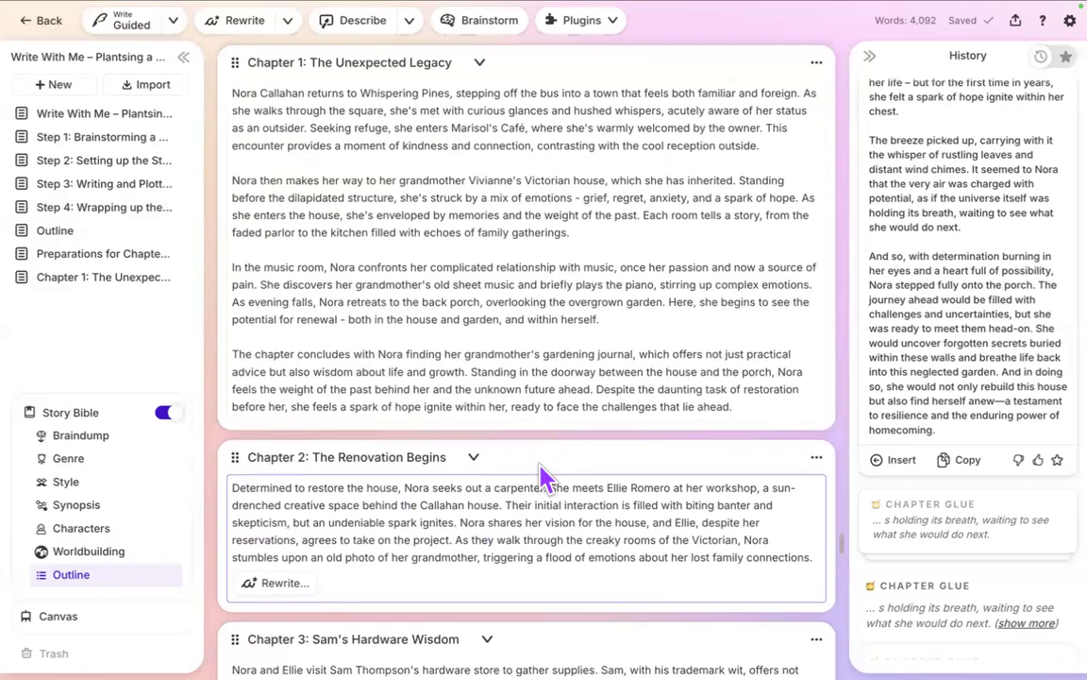
pyautogui.scroll(3, 539, 463)
pyautogui.scroll(-1, 539, 462)
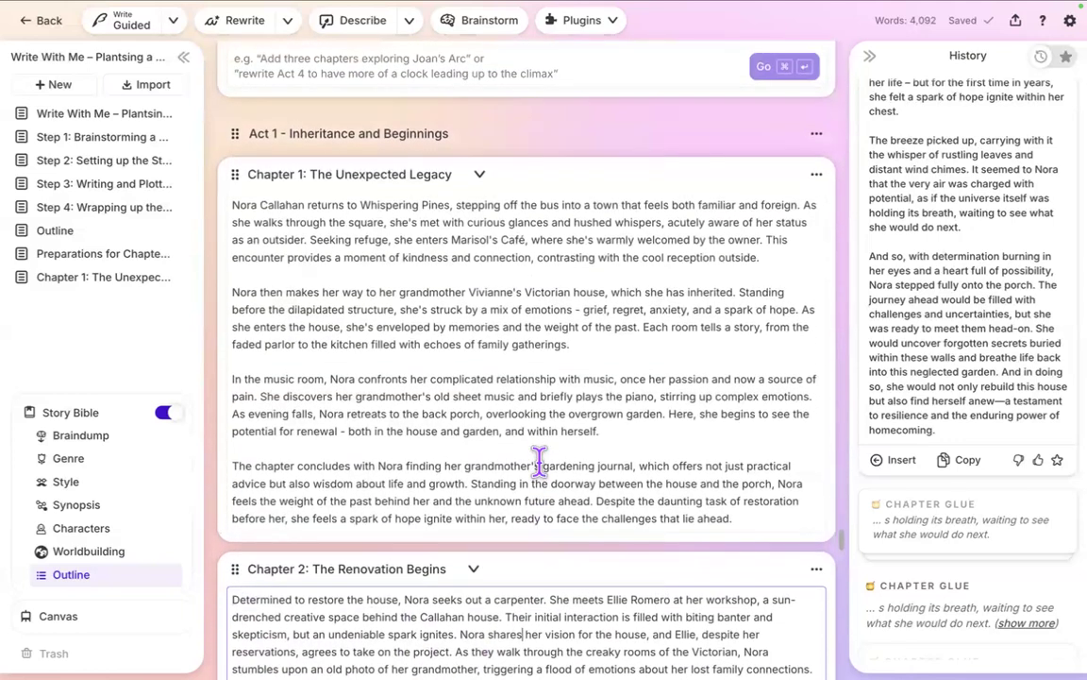
pyautogui.click(818, 572)
pyautogui.scroll(-2, 822, 584)
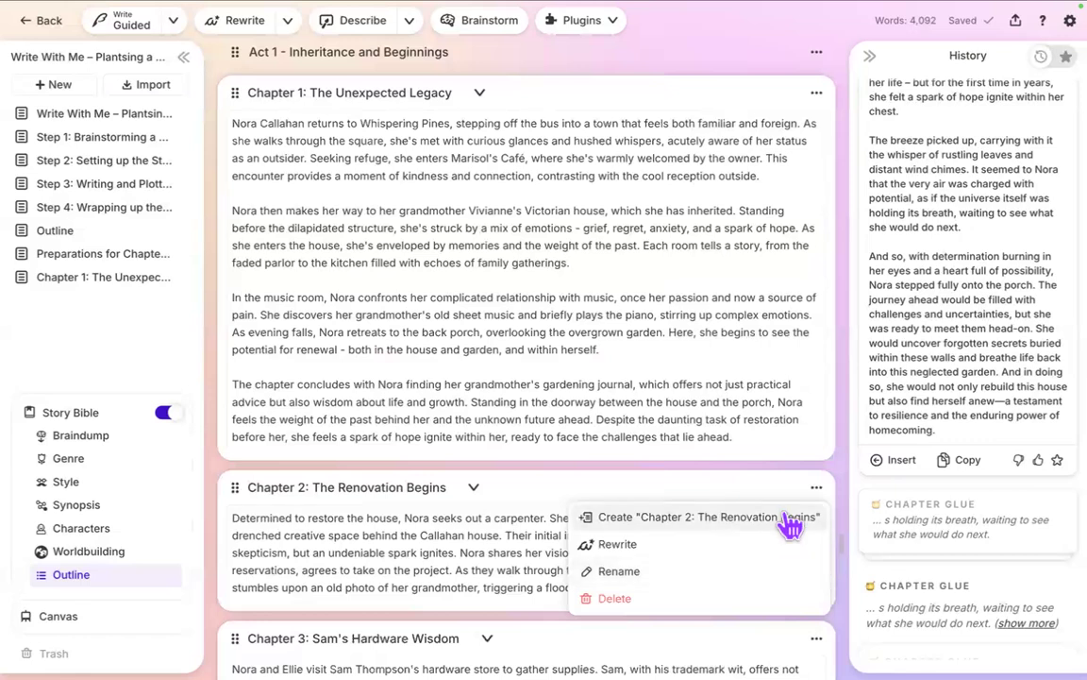
pyautogui.click(737, 532)
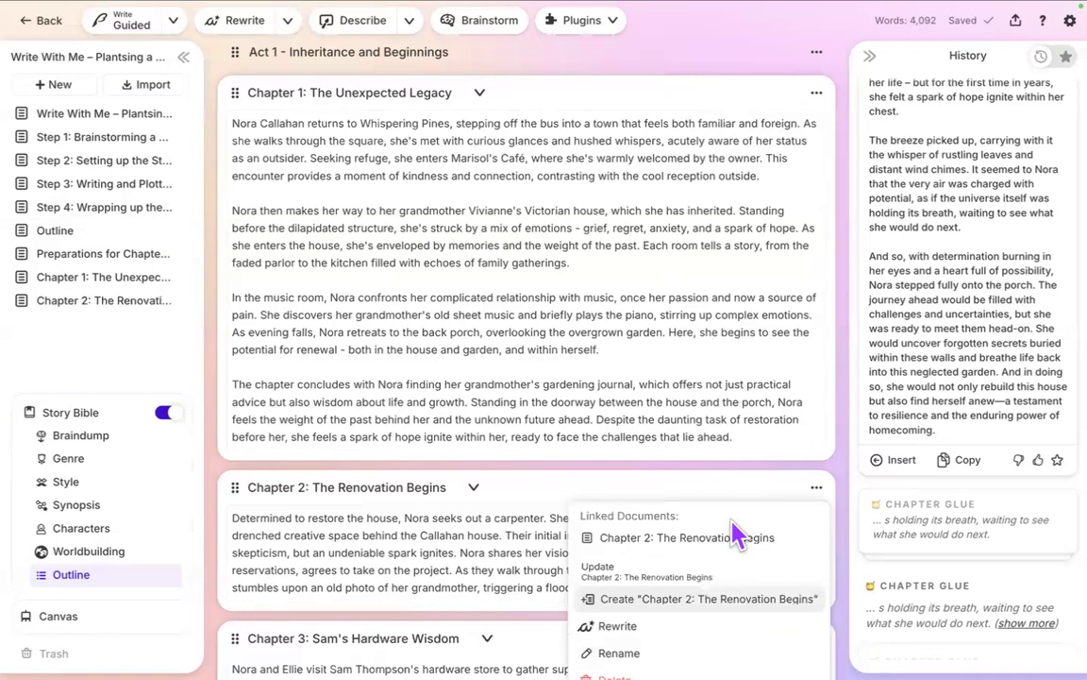
# Open the newly created "Chapter 2: The Renovation Begins" document.
pyautogui.click(738, 535)
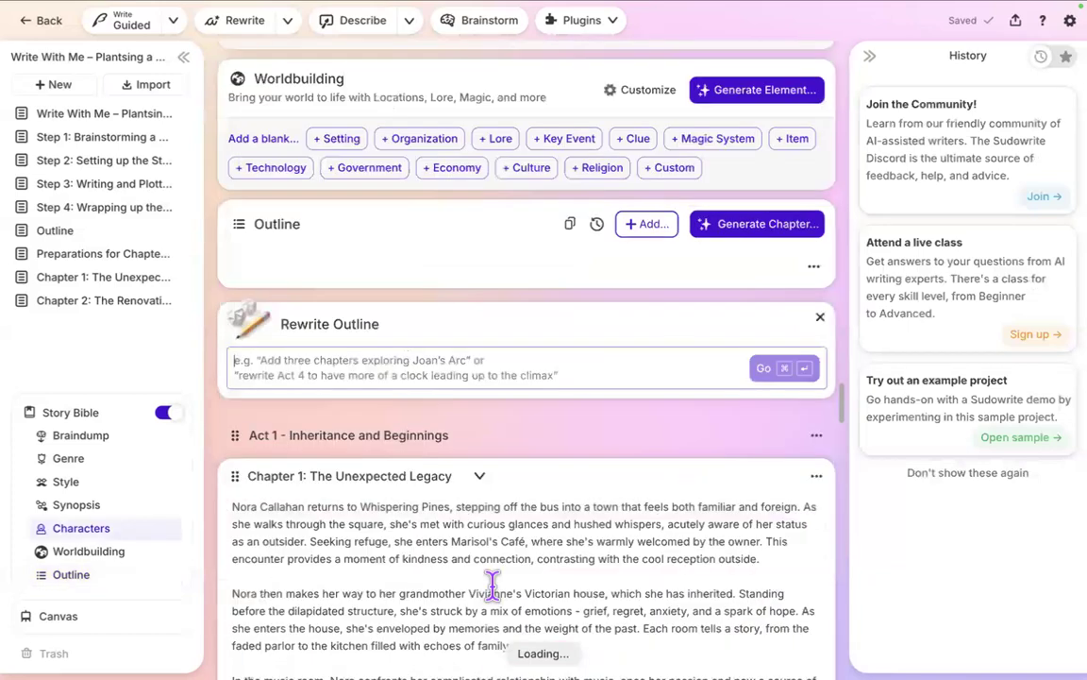
pyautogui.scroll(5, 497, 602)
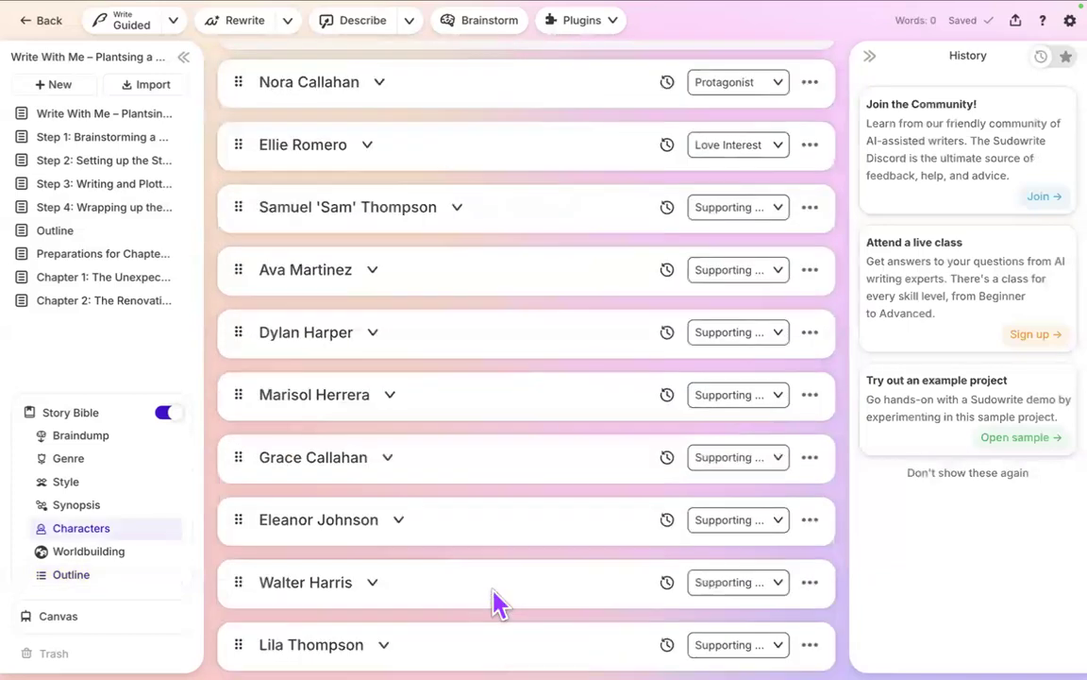
pyautogui.click(142, 301)
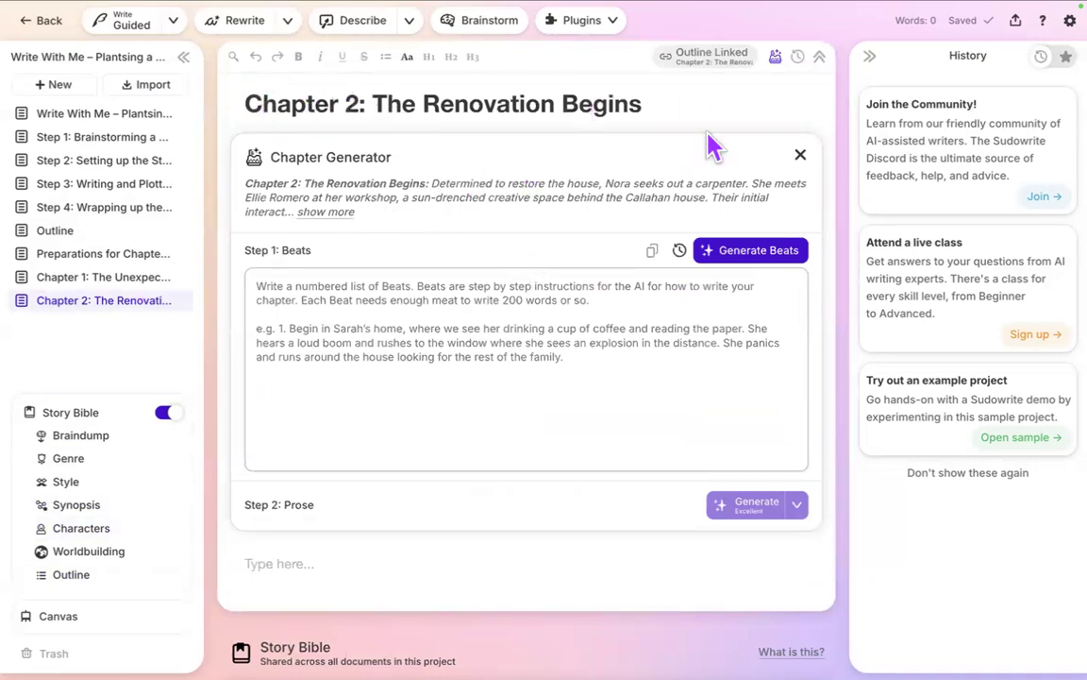
# Run the Chapter Specific Genre & Style plugin on the empty Chapter 2 document and review its report.
pyautogui.click(387, 557)
pyautogui.click(602, 23)
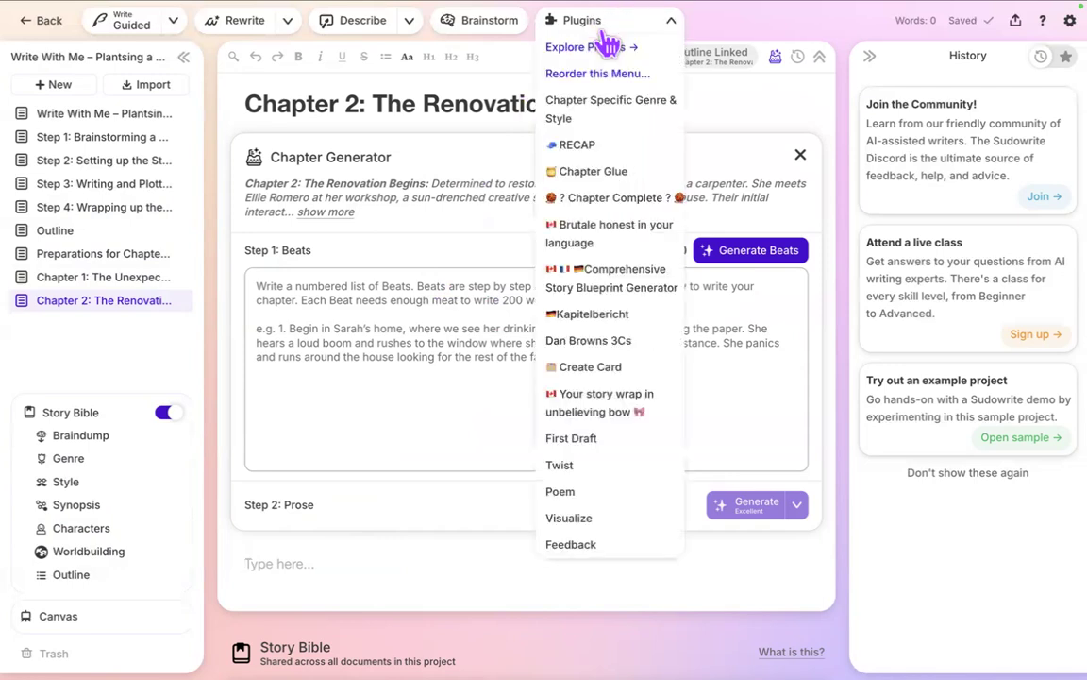
pyautogui.click(578, 119)
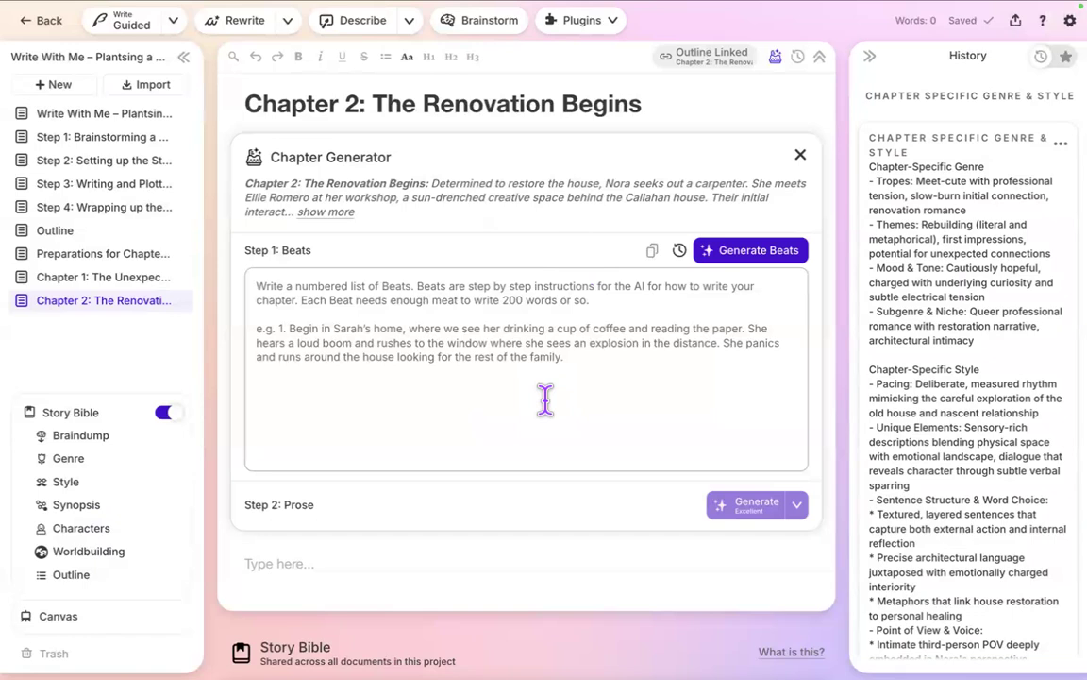
pyautogui.scroll(-5, 873, 383)
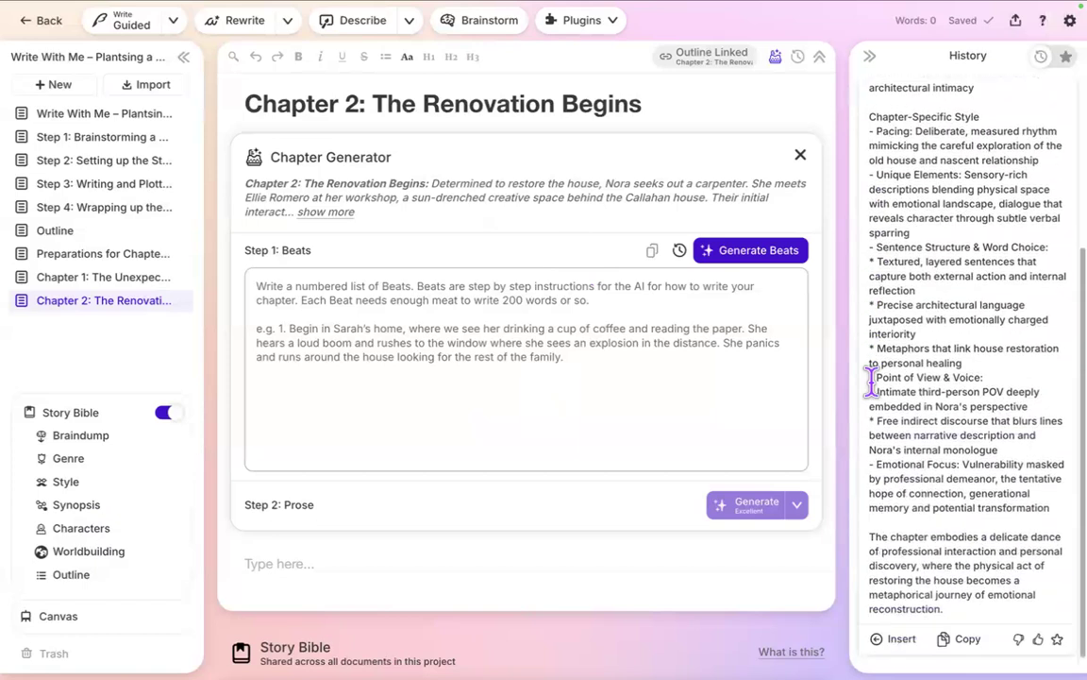
# Rename the document as "Preparations for Chapter 2: The Renovation Begins".
pyautogui.click(669, 586)
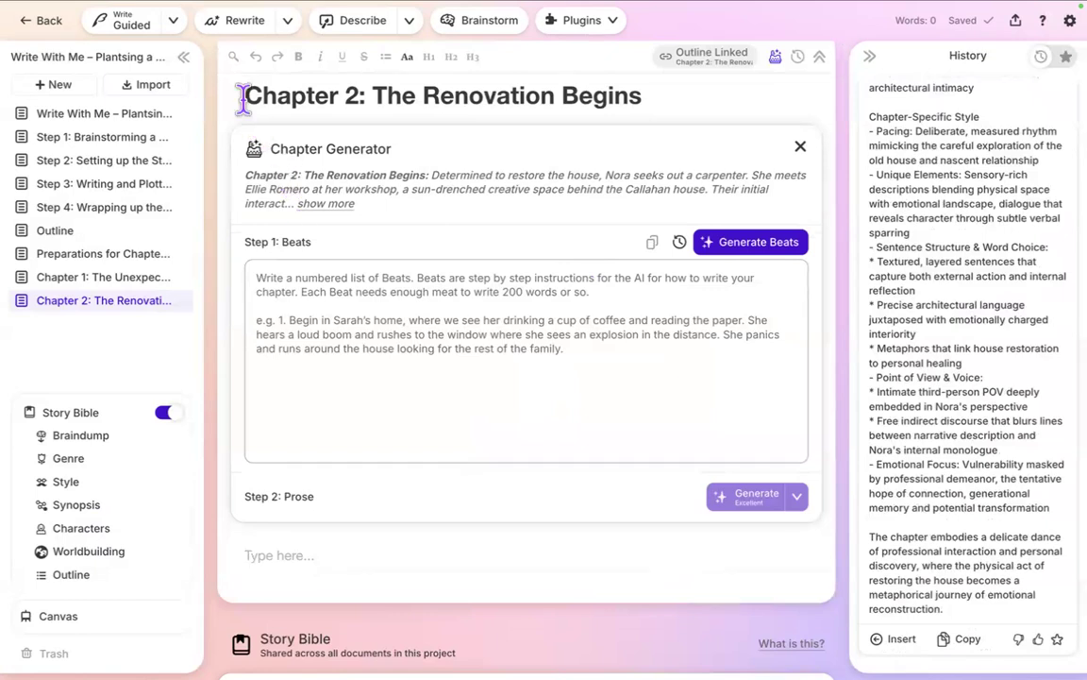
pyautogui.press('BackSpace')
pyautogui.write('Preparations for')
# Paste the genre and style report into the document body under a Heading 2 reading "Chapter-specific Genre & Style".
pyautogui.click(340, 577)
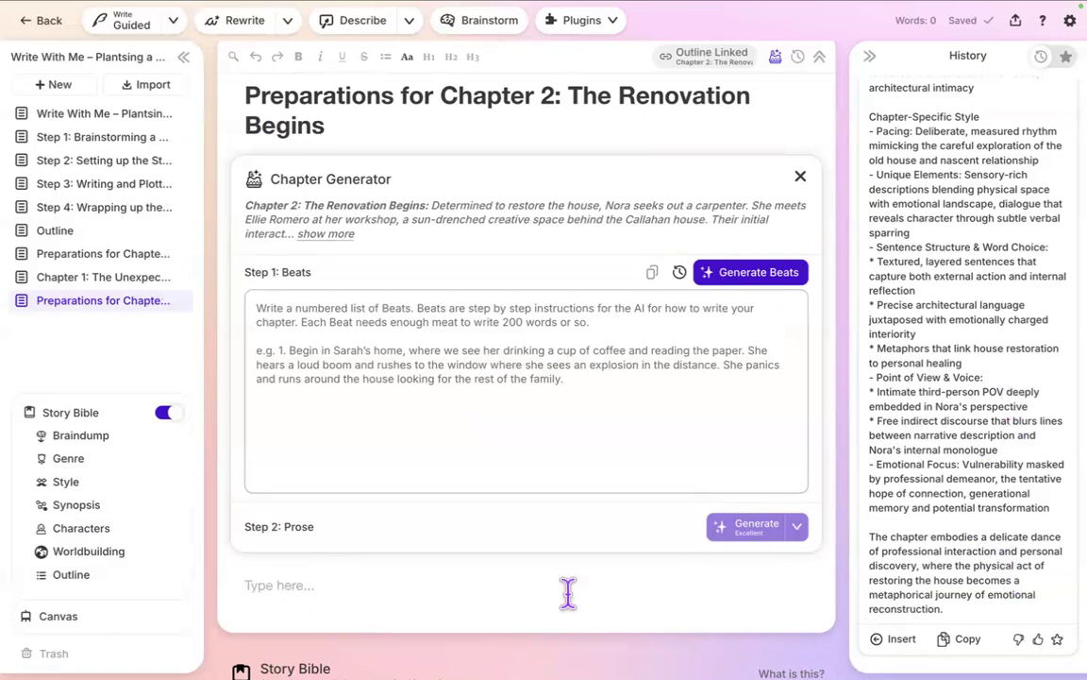
pyautogui.hotkey('ctrl', 'v')
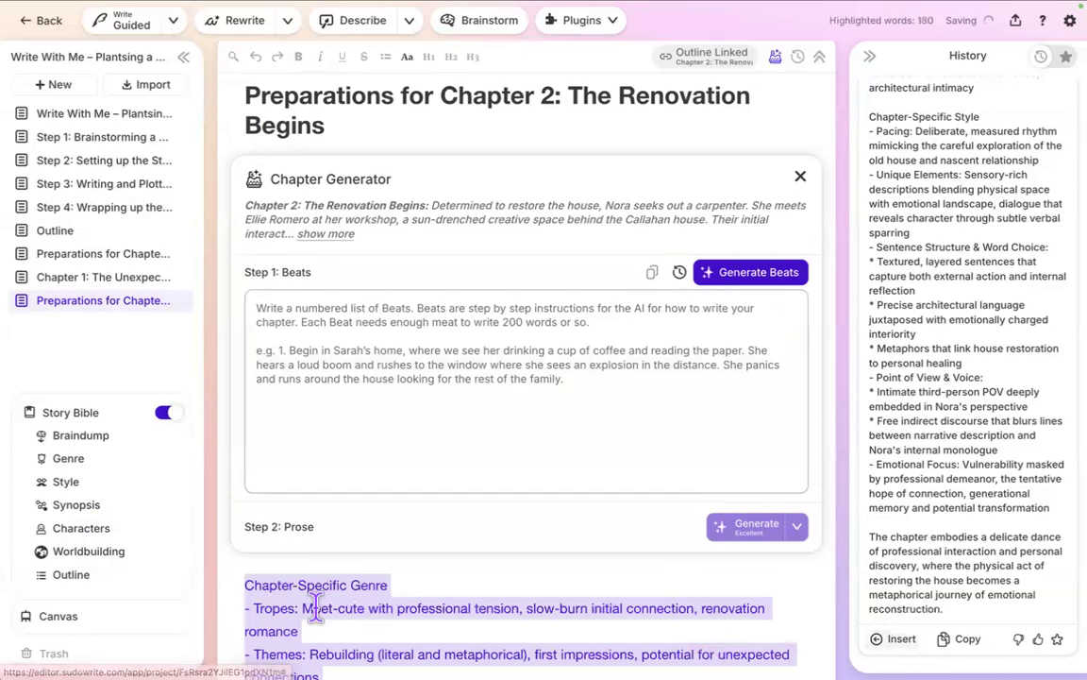
pyautogui.click(243, 585)
pyautogui.press('Return')
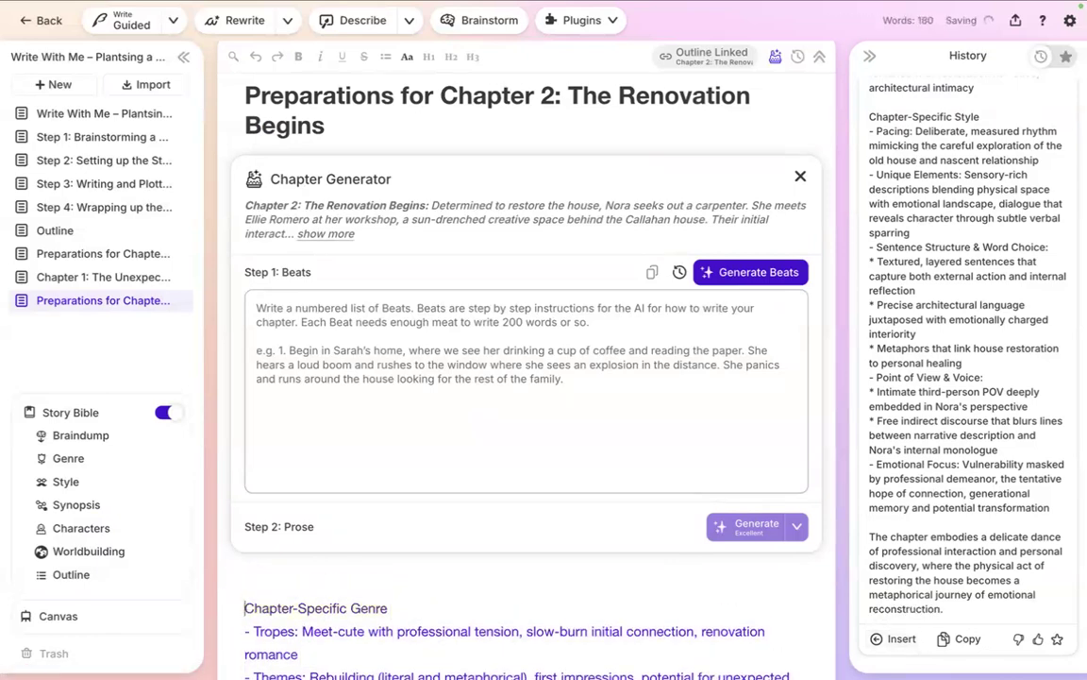
pyautogui.write('Chapter-specific Genre & Style')
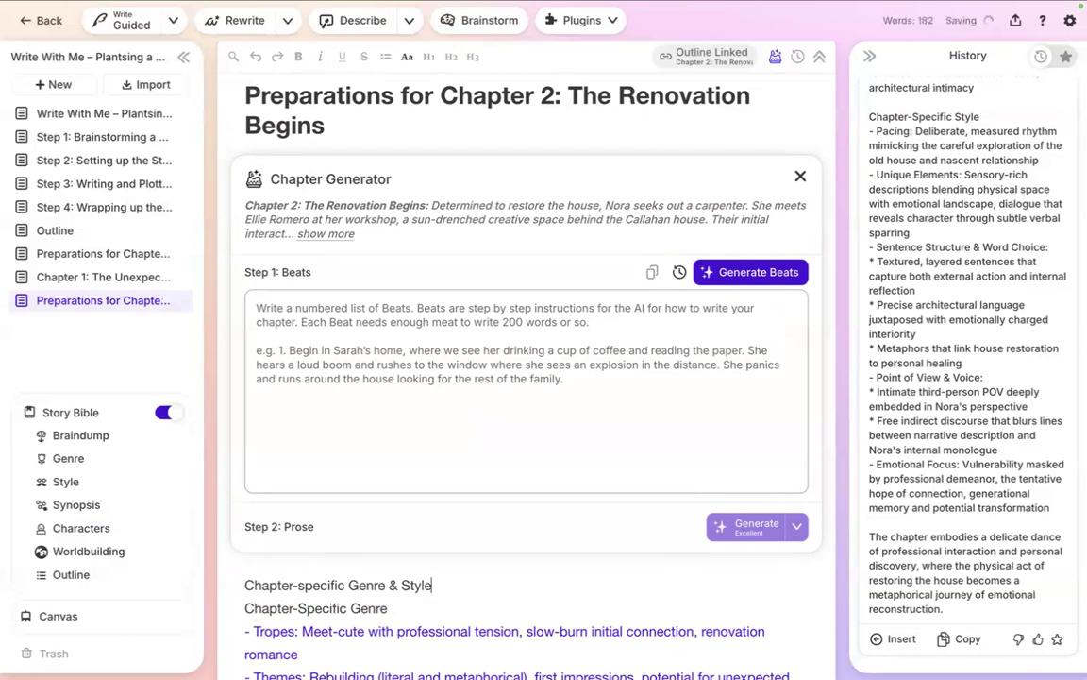
pyautogui.hotkey('shift', 'Home')
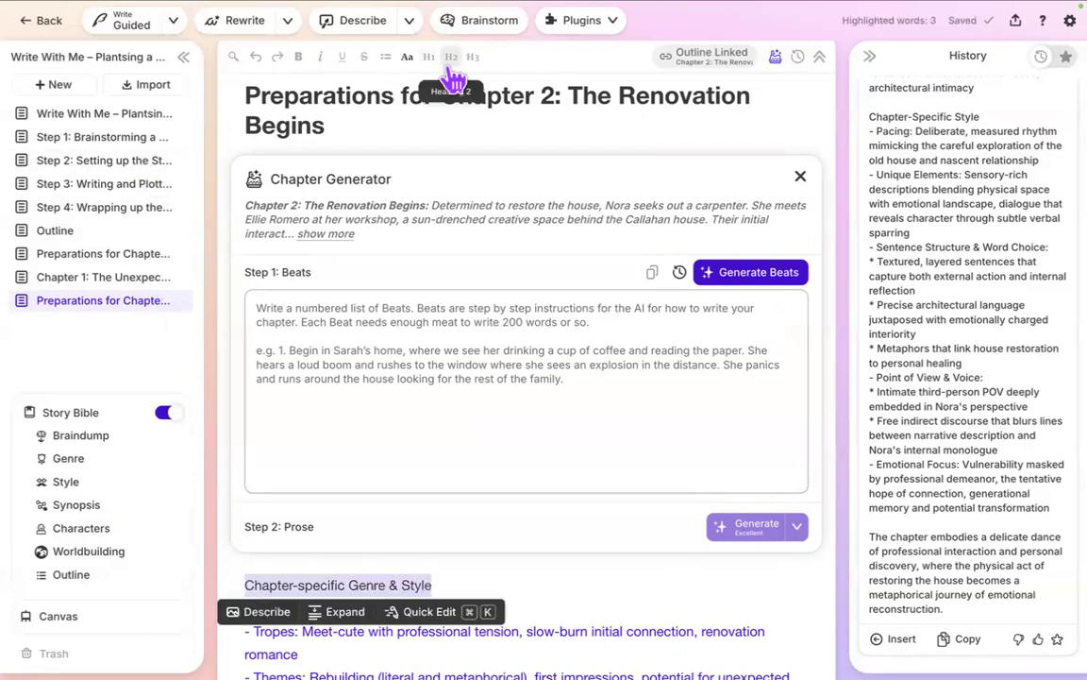
pyautogui.click(451, 59)
pyautogui.click(471, 612)
pyautogui.scroll(-4, 473, 613)
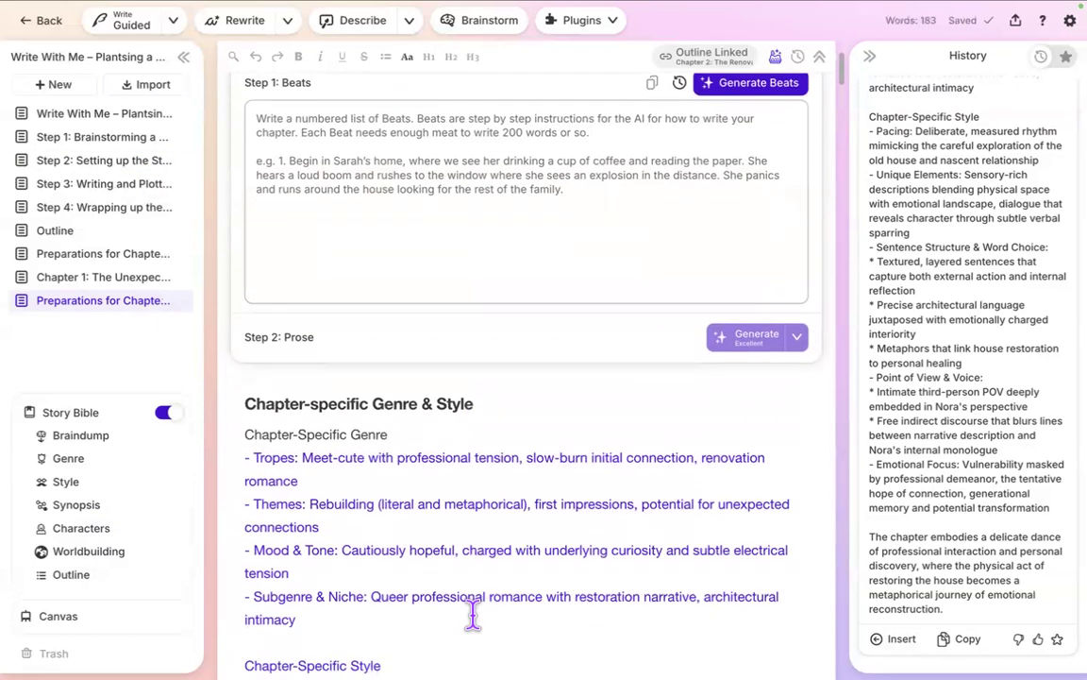
# Copy the genre and style report and paste it after an opening "[" above the Chapter 2 summary in the Outline.
pyautogui.click(961, 638)
pyautogui.scroll(-7, 669, 585)
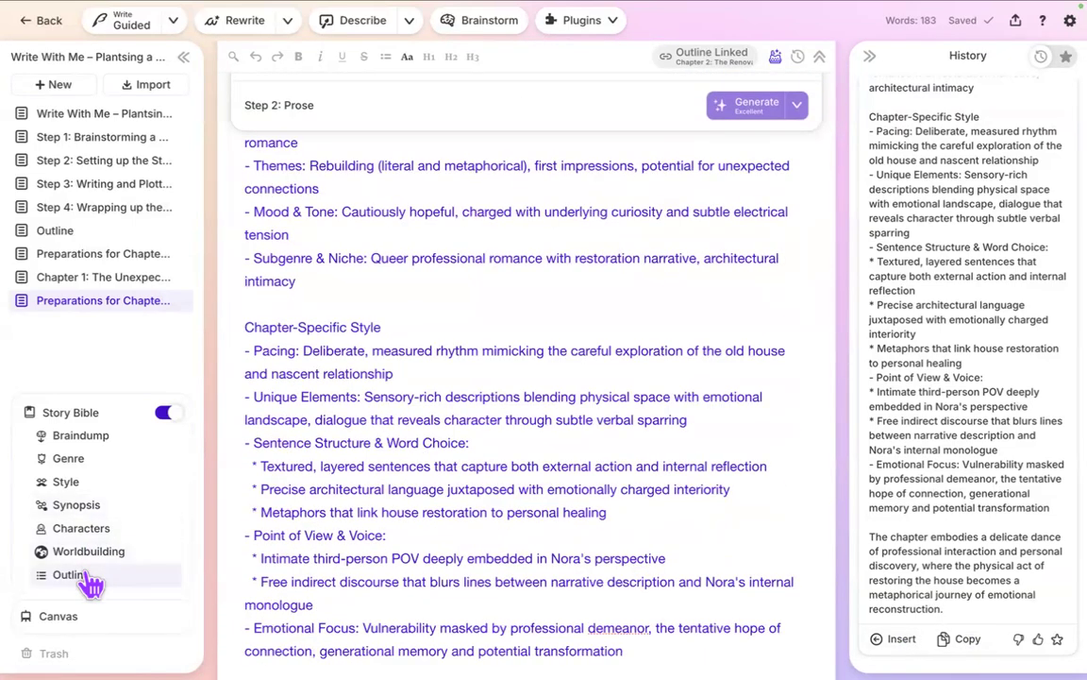
pyautogui.click(87, 578)
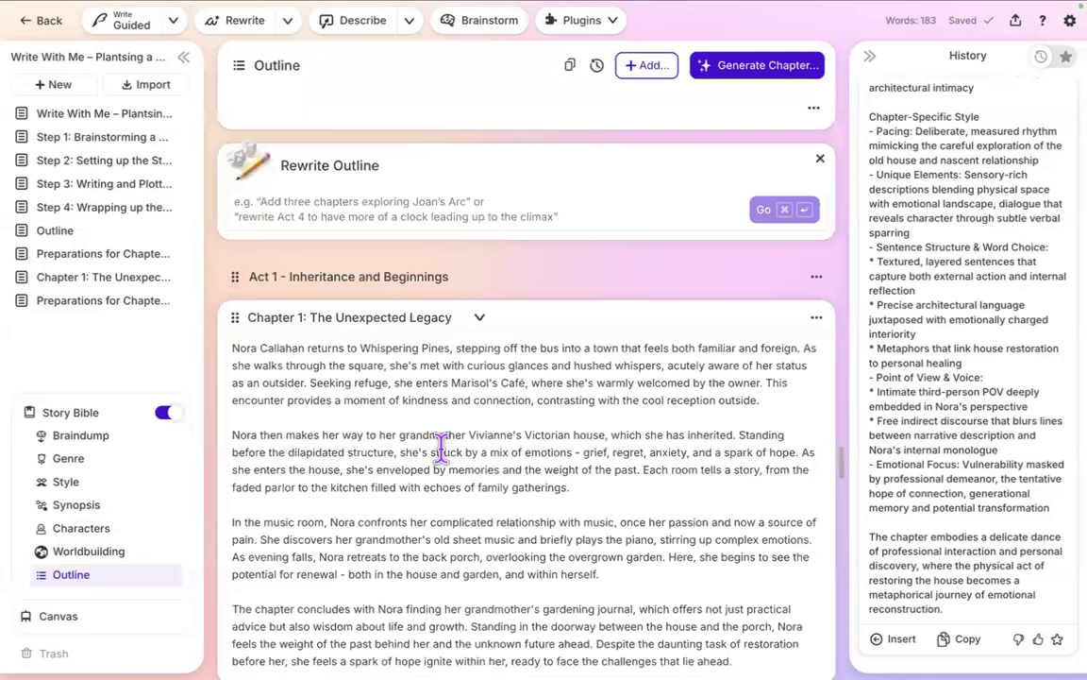
pyautogui.scroll(-3, 441, 448)
pyautogui.scroll(-5, 441, 448)
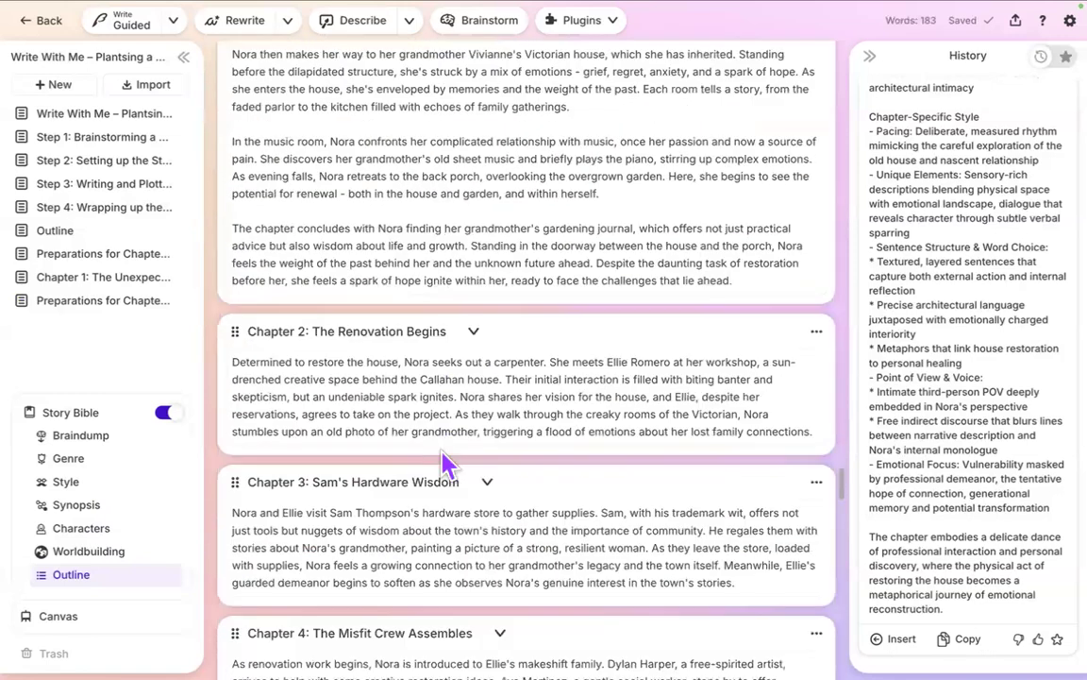
pyautogui.click(233, 360)
pyautogui.press('Return')
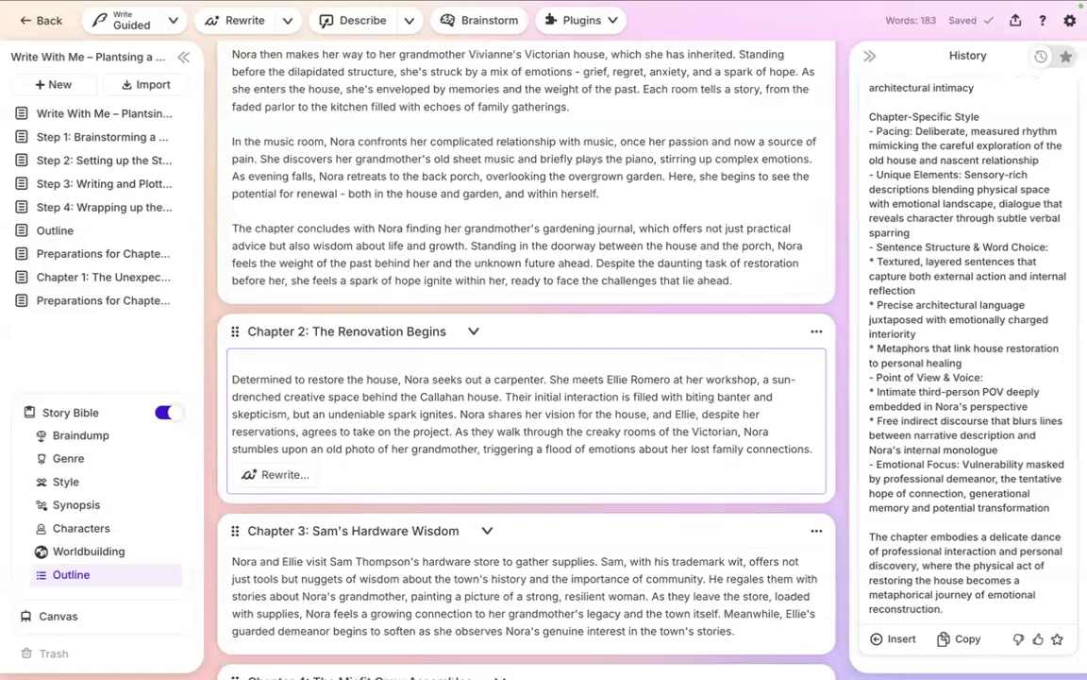
pyautogui.write('[')
pyautogui.hotkey('ctrl', 'v')
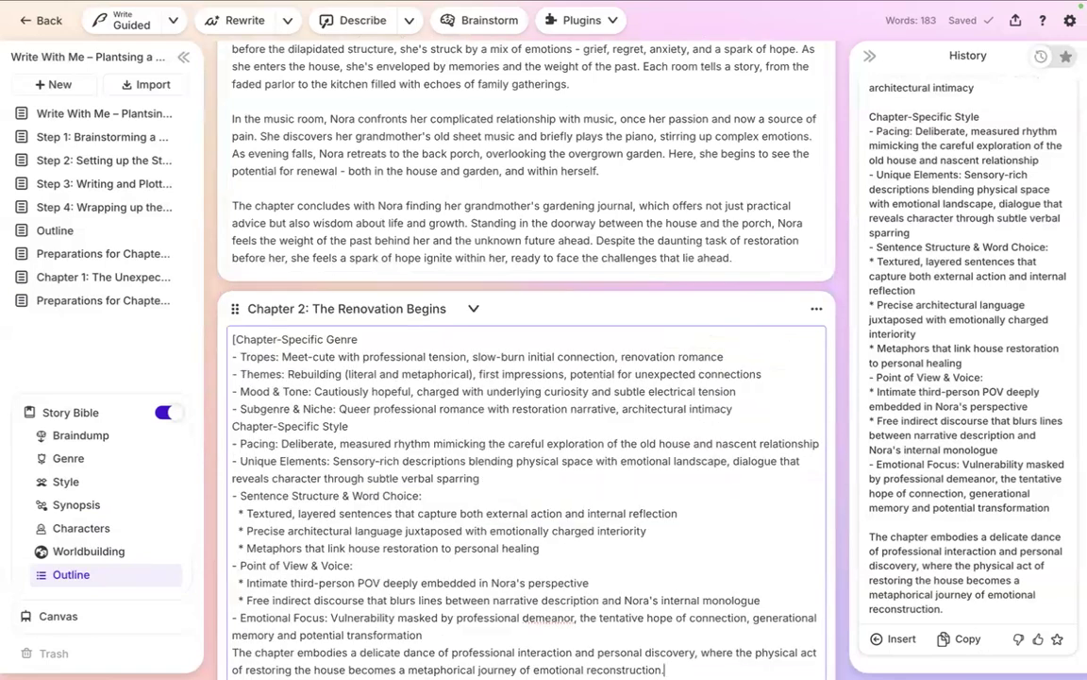
# Replace the pasted report's closing summary paragraph in the Chapter 2 outline with a closing "]" after the Emotional Focus line.
pyautogui.hotkey('alt', 'shift', 'Up')
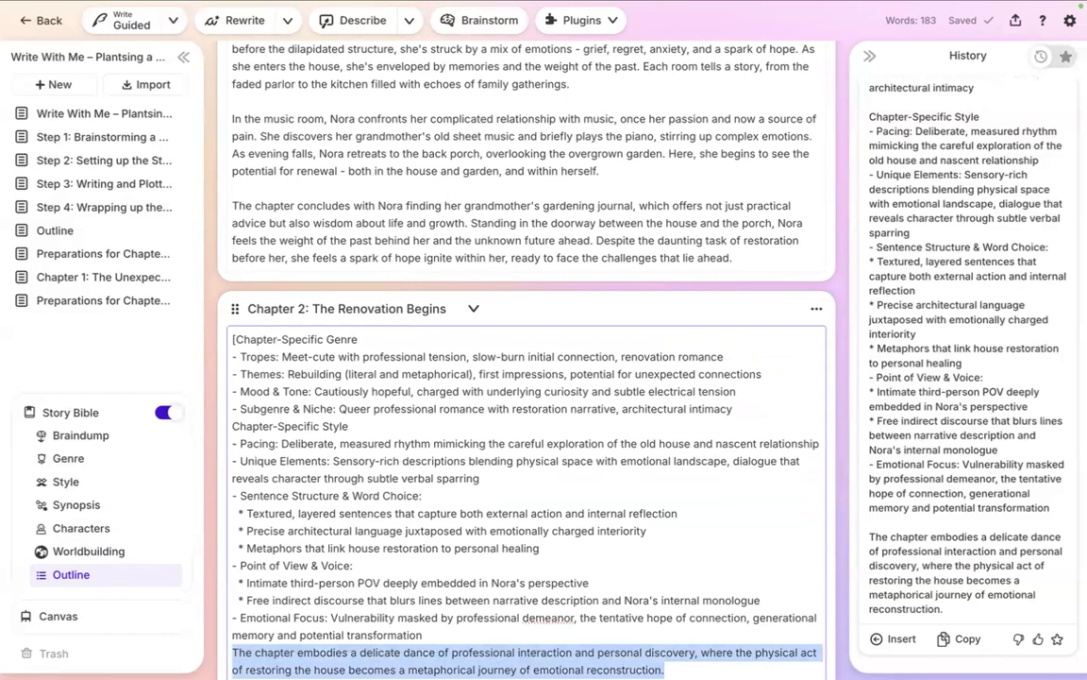
pyautogui.hotkey('shift', 'Left')
pyautogui.write(']')
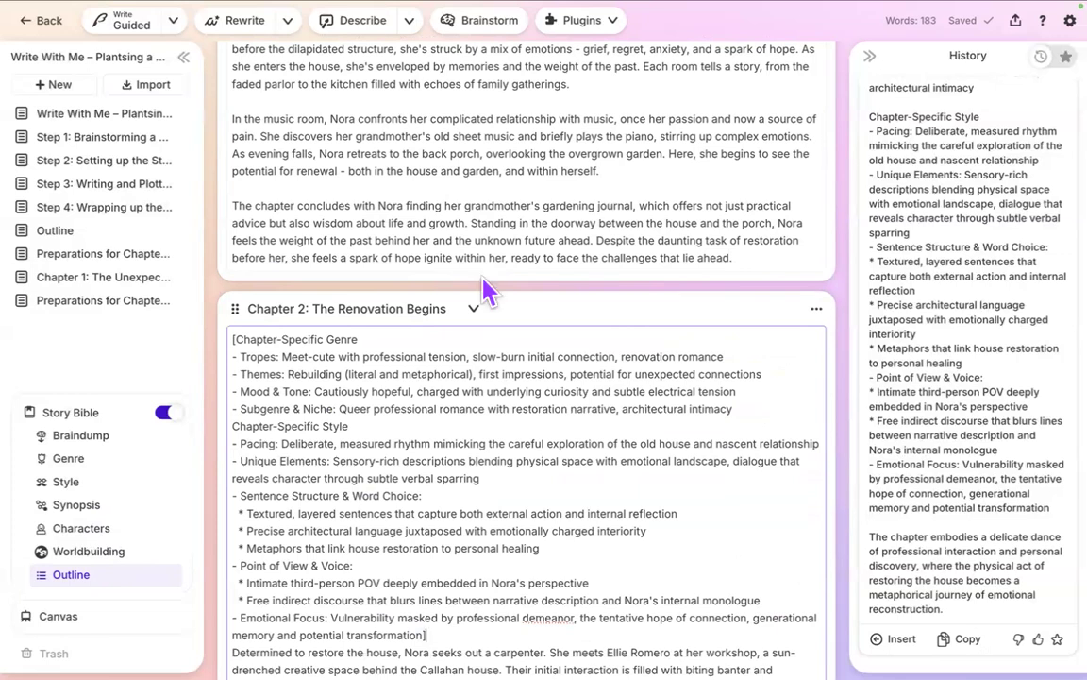
# Set the usage of the Ellie's Workshop card in Worldbuilding to "Automatically (default)".
pyautogui.scroll(10, 474, 330)
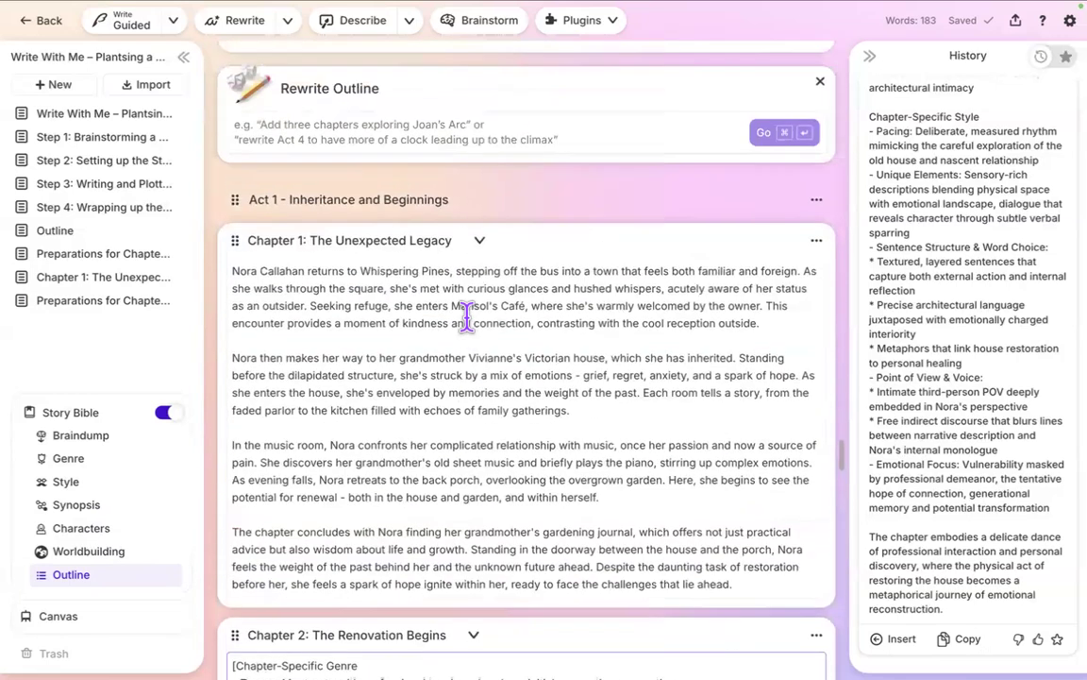
pyautogui.scroll(3, 474, 333)
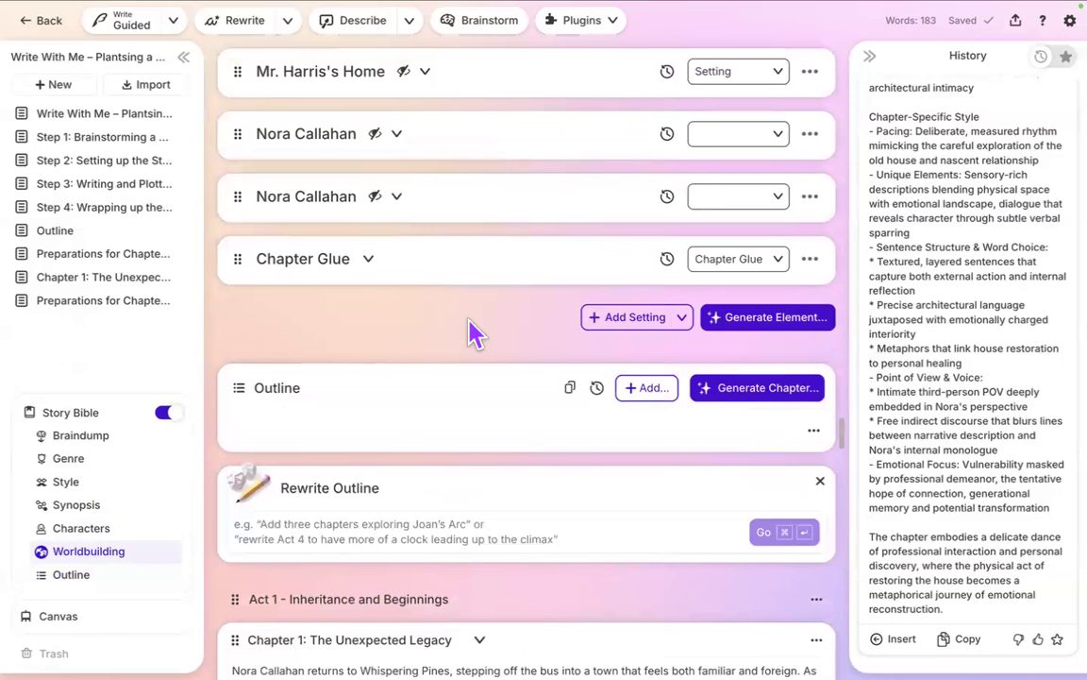
pyautogui.scroll(-8, 474, 331)
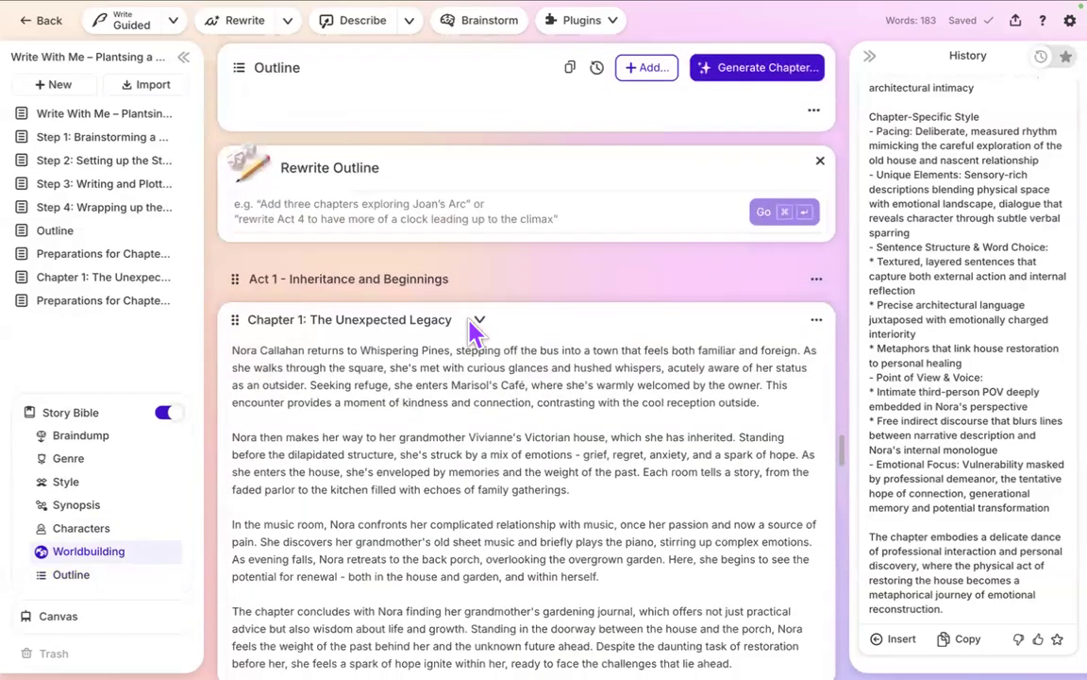
pyautogui.scroll(12, 474, 330)
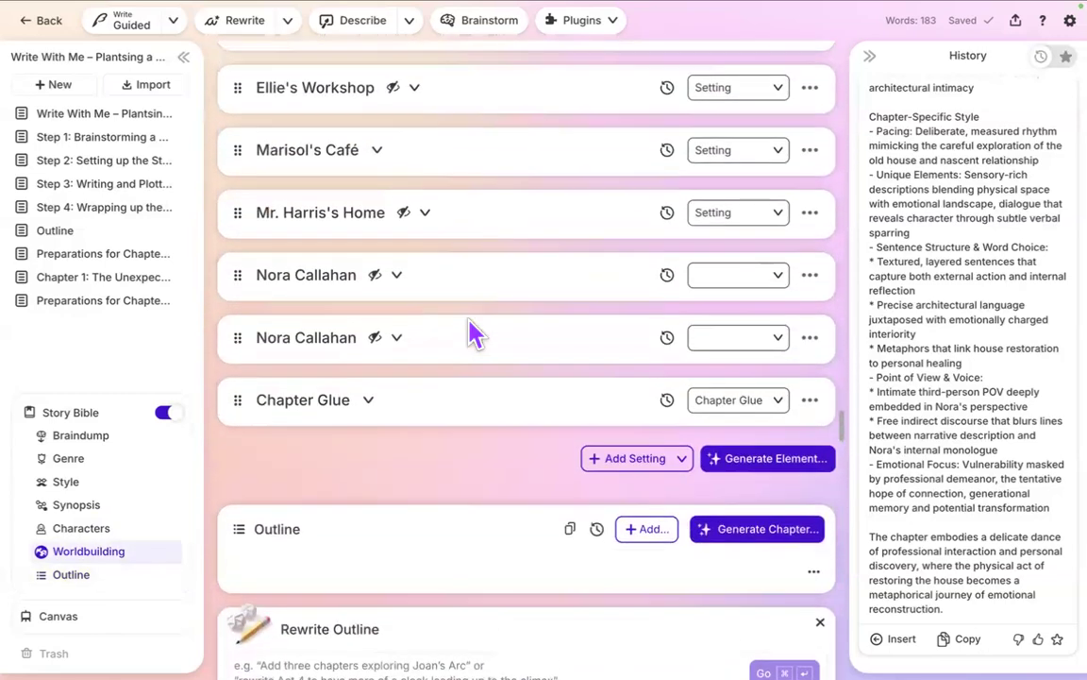
pyautogui.scroll(7, 474, 332)
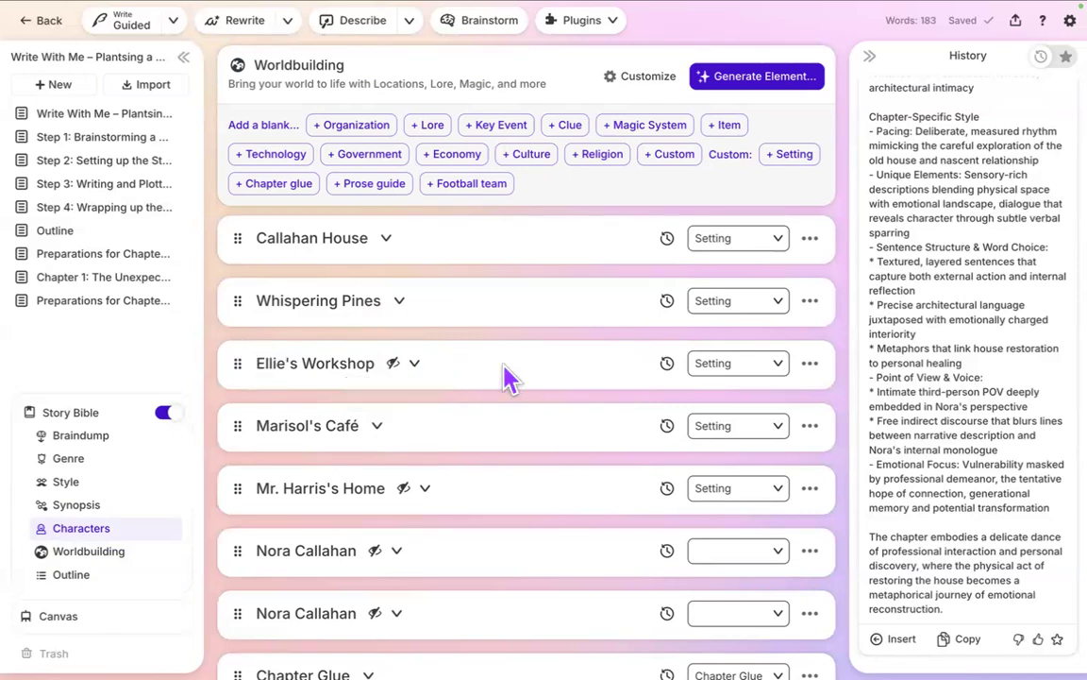
pyautogui.click(812, 367)
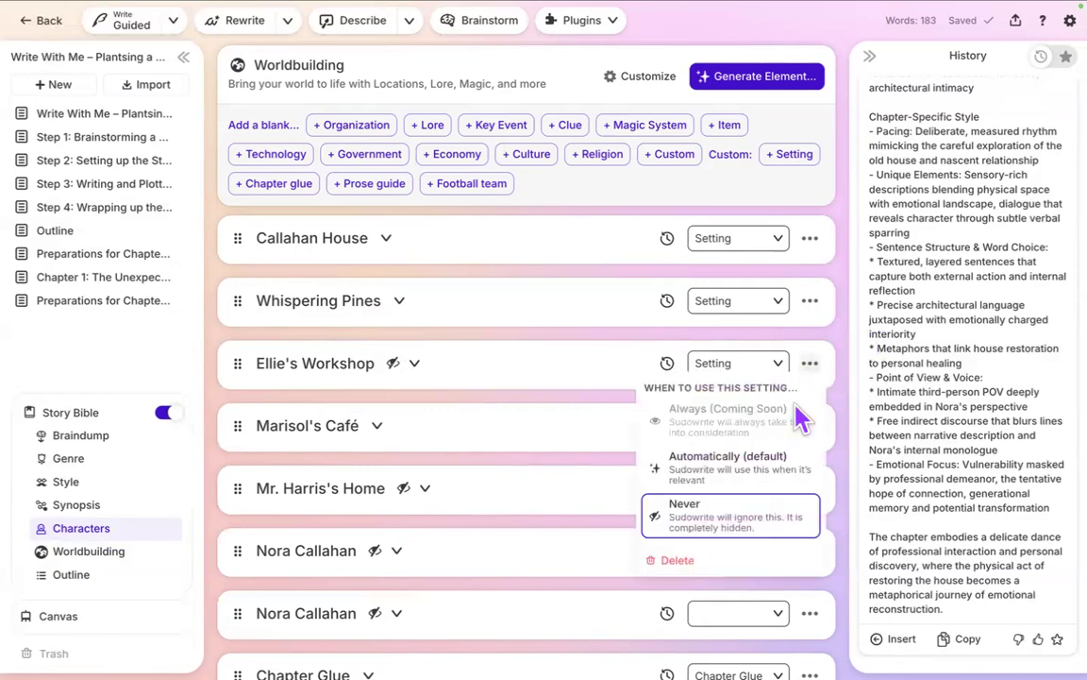
pyautogui.click(725, 481)
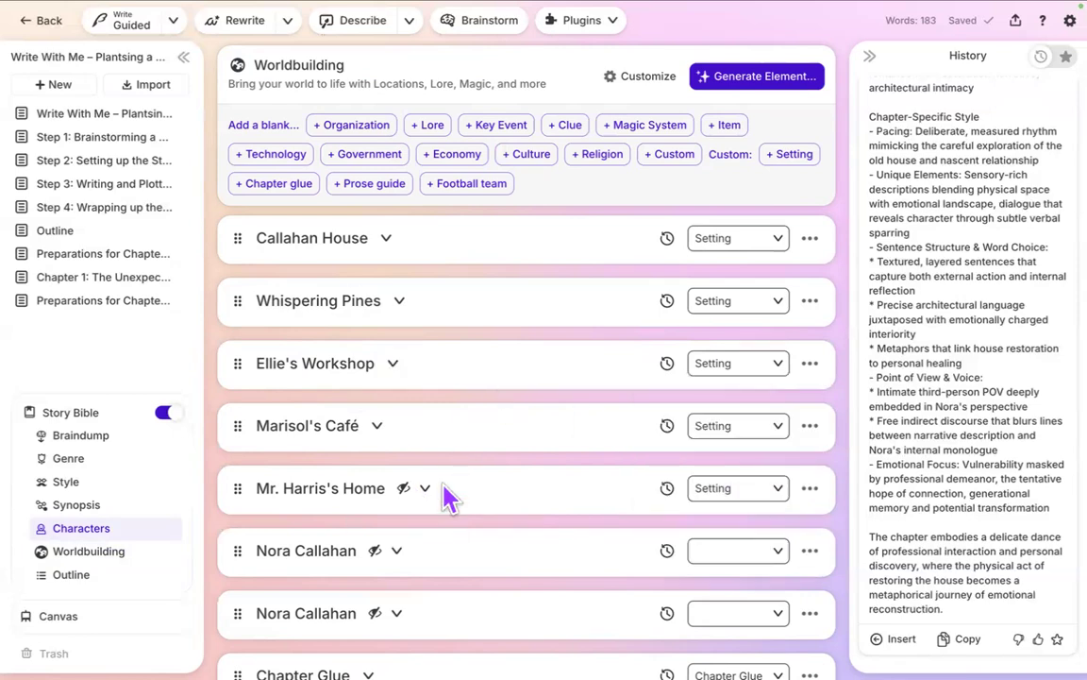
pyautogui.scroll(-1, 454, 590)
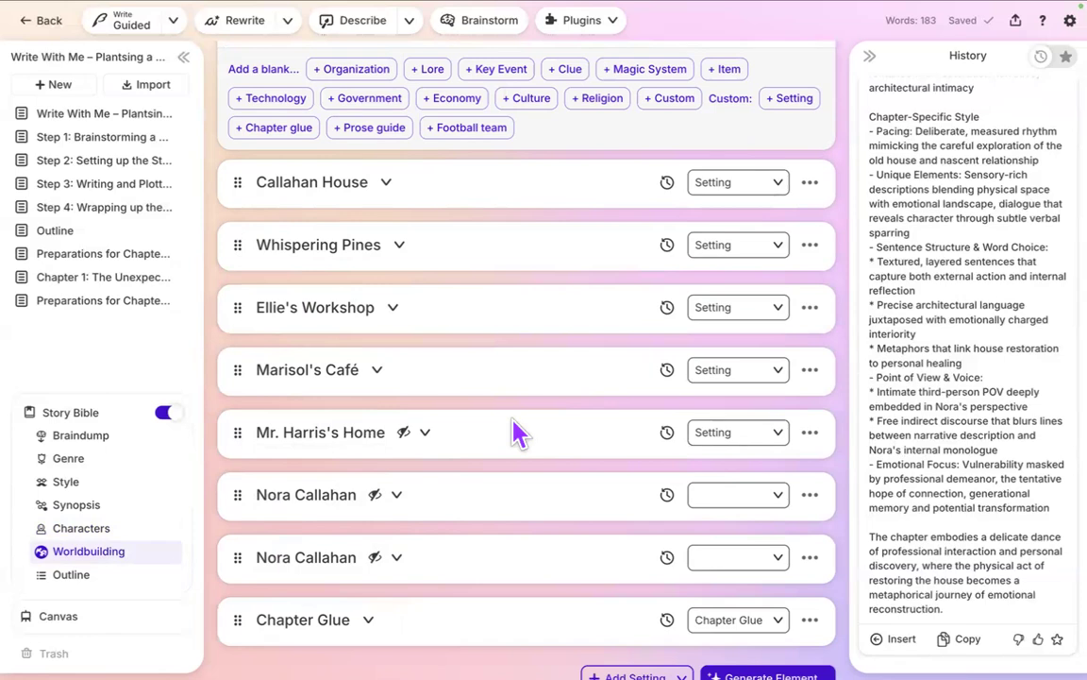
pyautogui.scroll(1, 515, 434)
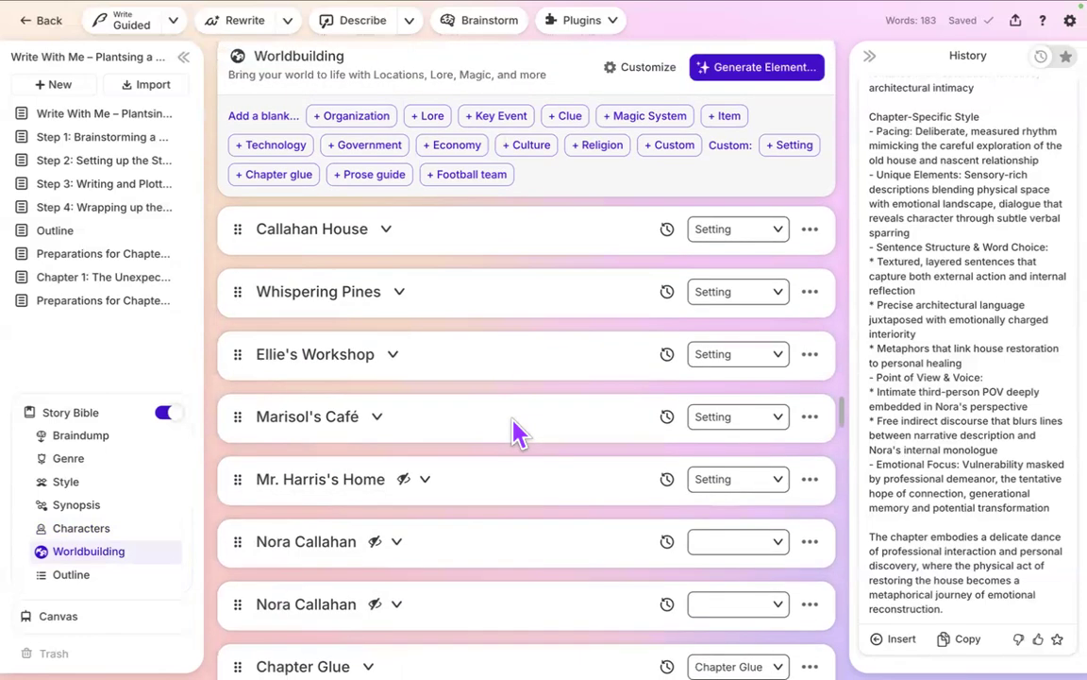
pyautogui.scroll(1, 516, 435)
pyautogui.scroll(1, 515, 434)
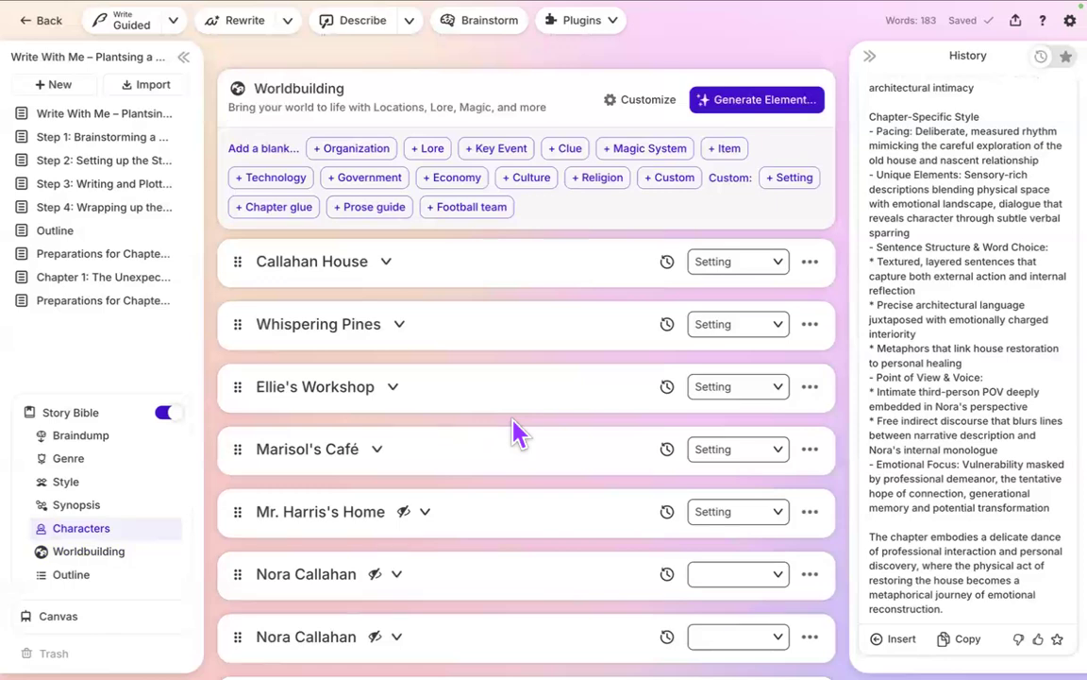
pyautogui.scroll(5, 515, 434)
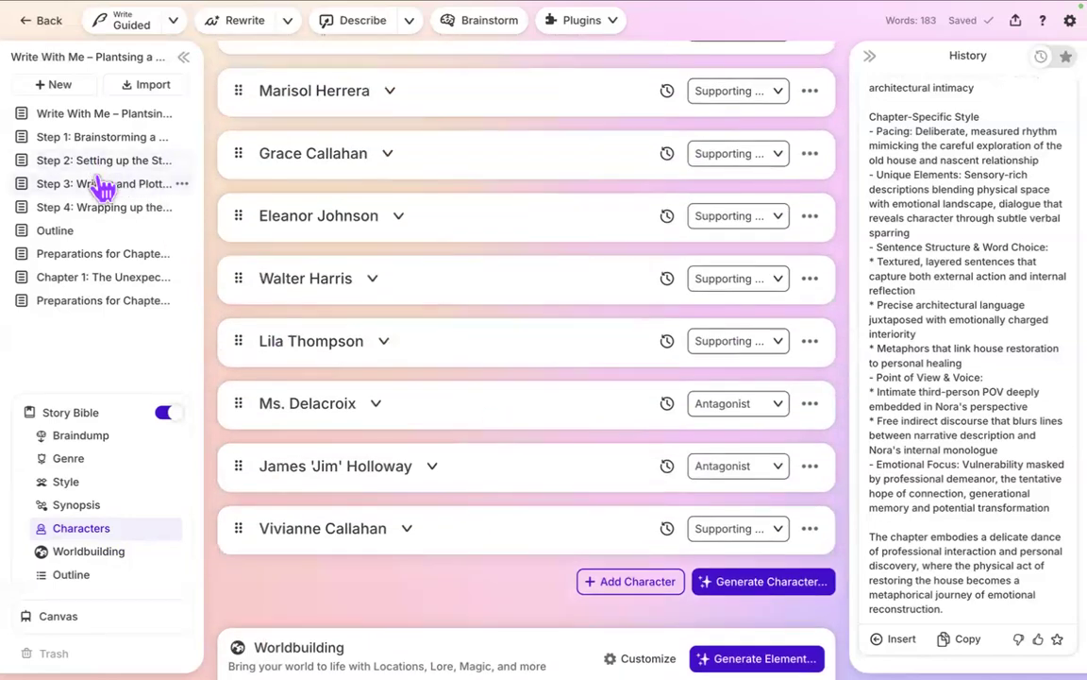
# Copy the full text under the Chapter Rewrite Prompt heading in the Step 3 document, down to "Detailed summary:".
pyautogui.click(151, 192)
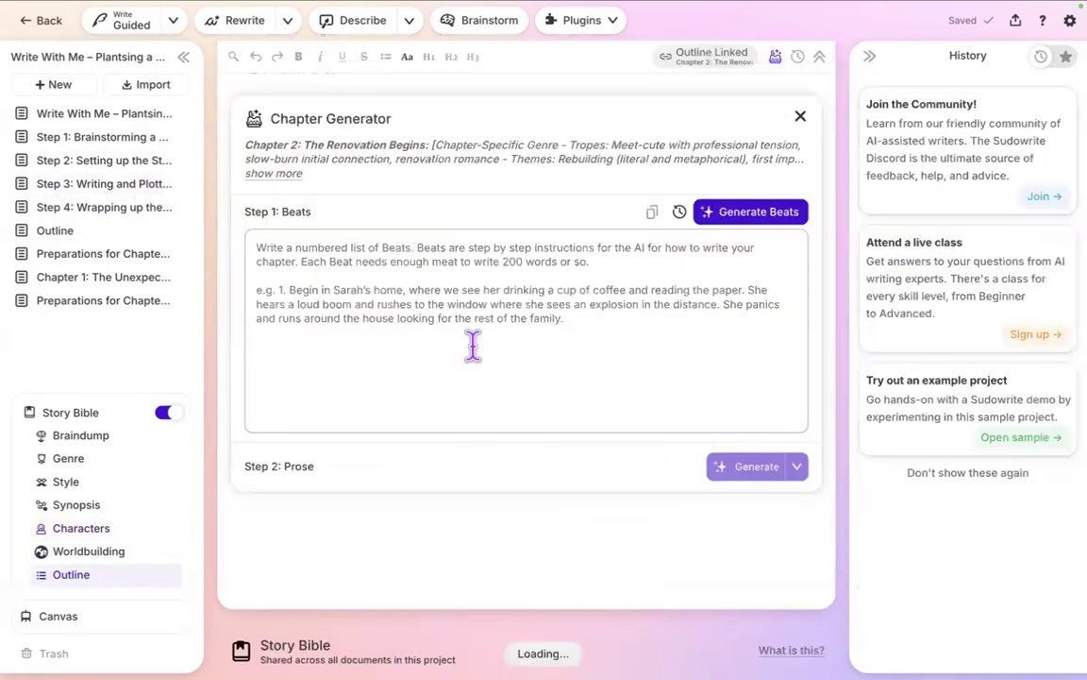
pyautogui.scroll(10, 643, 450)
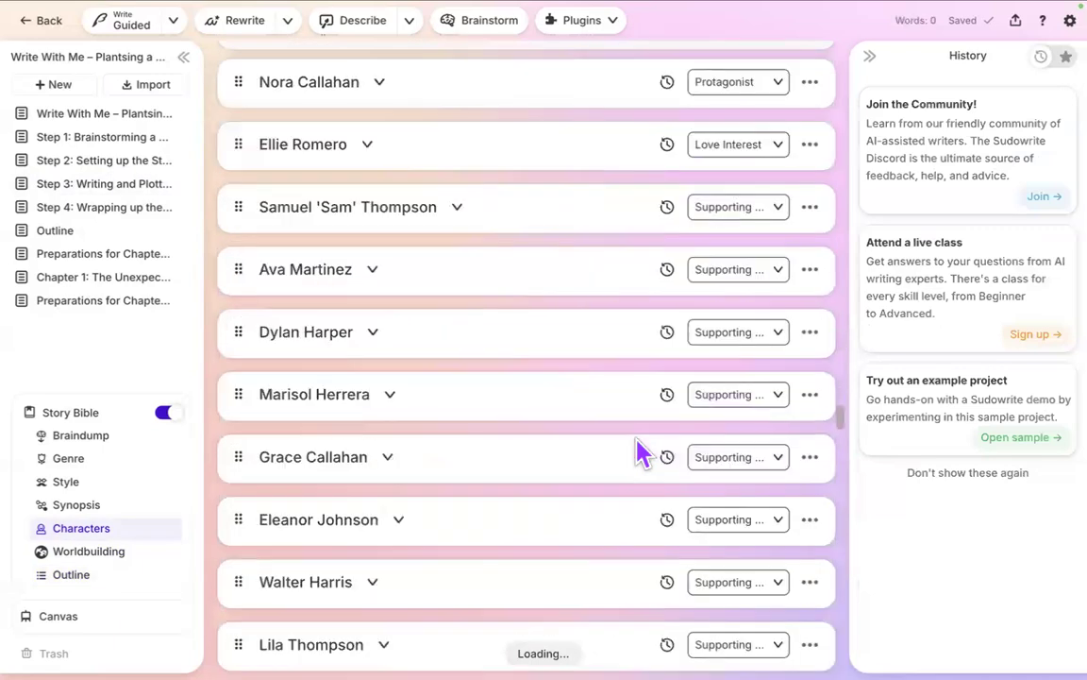
pyautogui.click(149, 184)
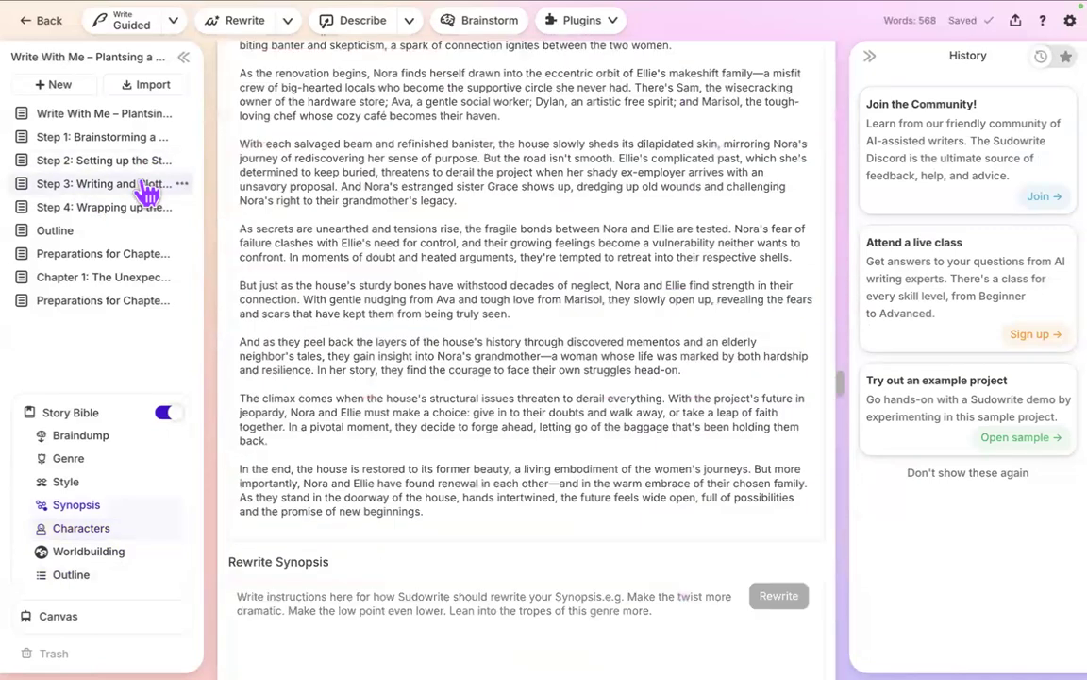
pyautogui.scroll(-10, 398, 540)
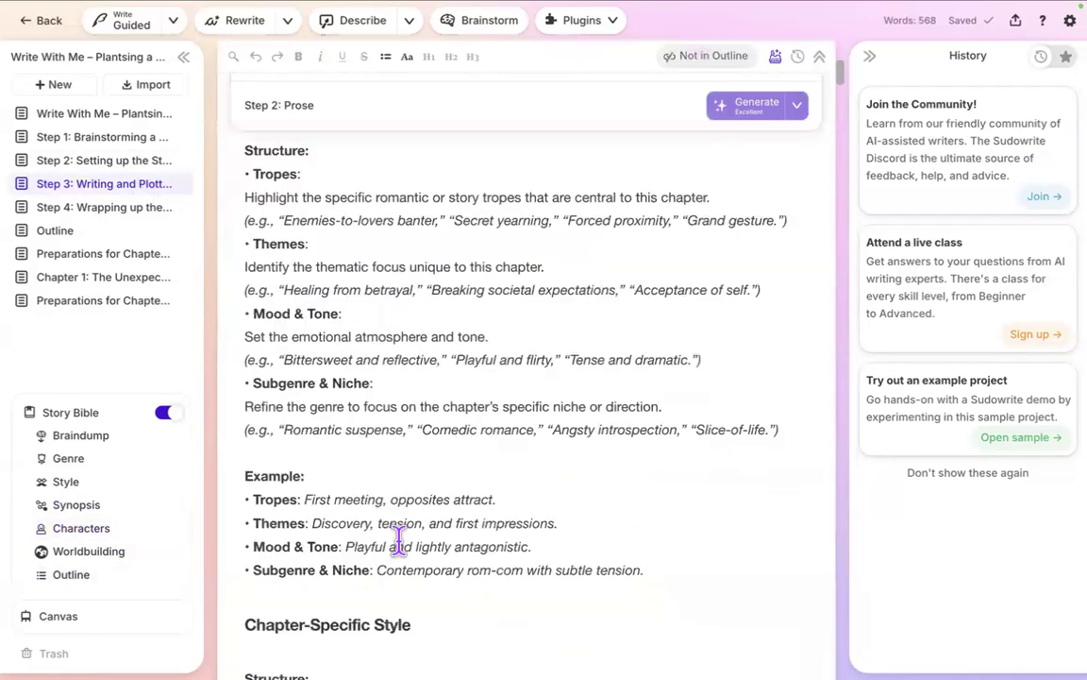
pyautogui.scroll(-5, 398, 540)
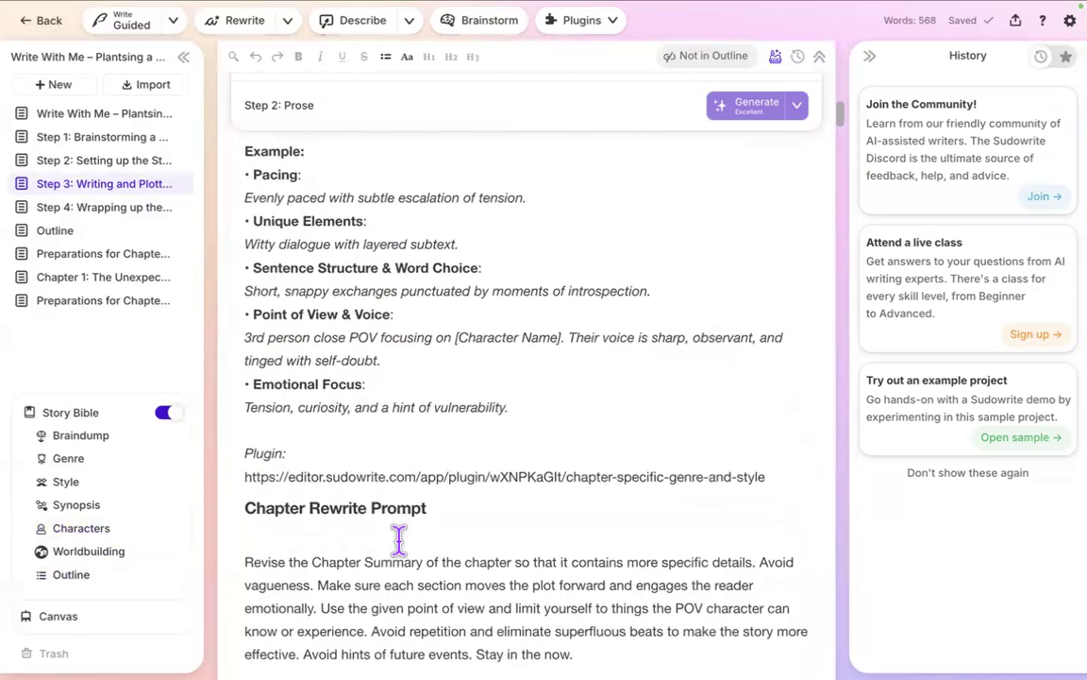
pyautogui.scroll(-1, 398, 539)
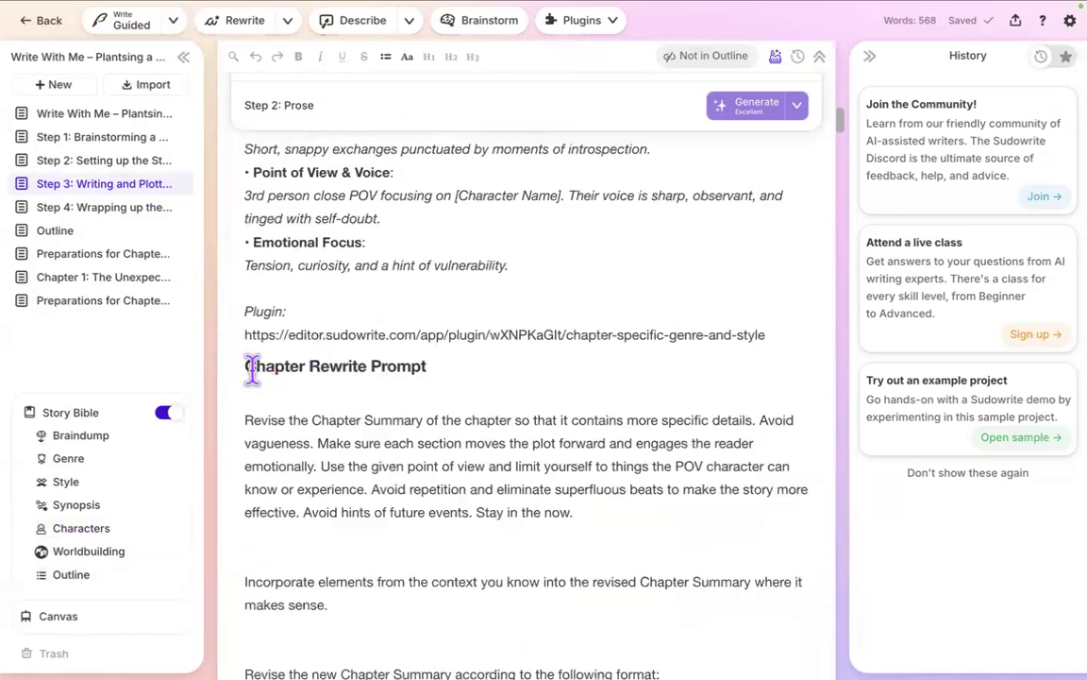
pyautogui.moveTo(244, 420); pyautogui.dragTo(247, 566)
pyautogui.moveTo(345, 614); pyautogui.dragTo(358, 475)
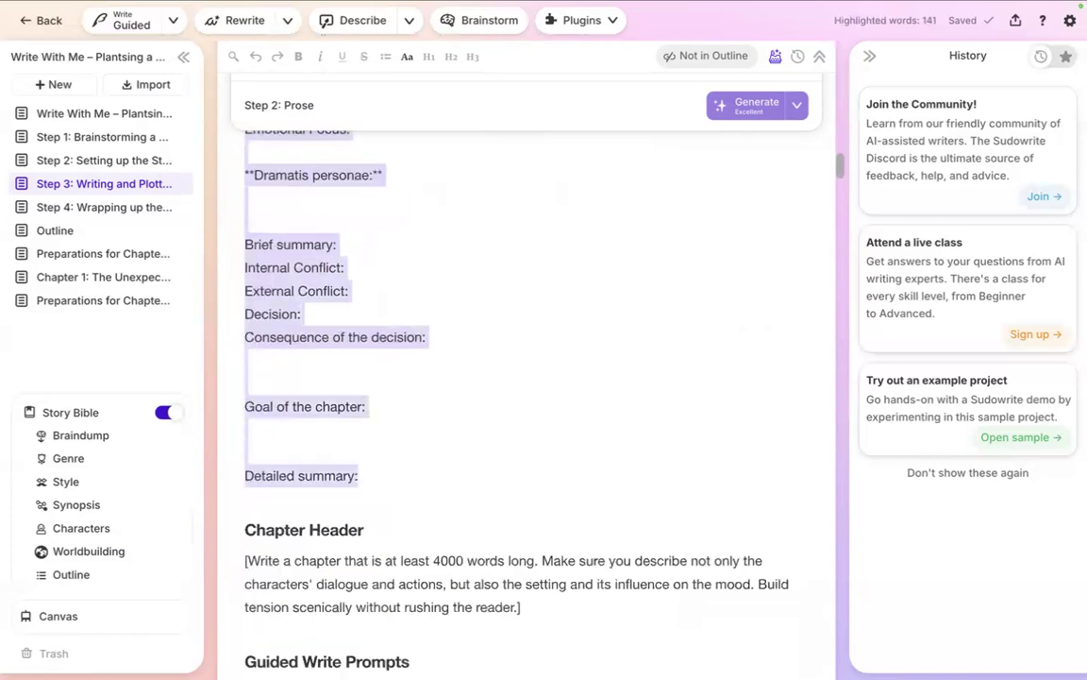
# Rewrite the Chapter 2 summary in the Outline, using the copied rewrite prompt as the custom instructions.
pyautogui.click(57, 581)
pyautogui.scroll(-5, 467, 485)
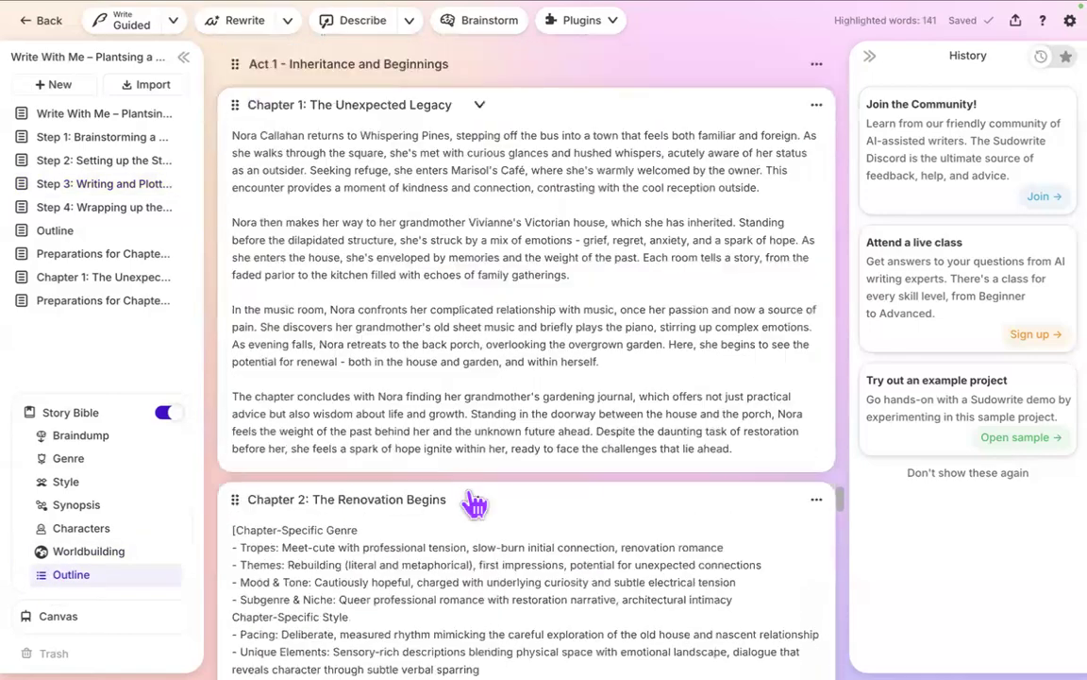
pyautogui.scroll(-5, 467, 485)
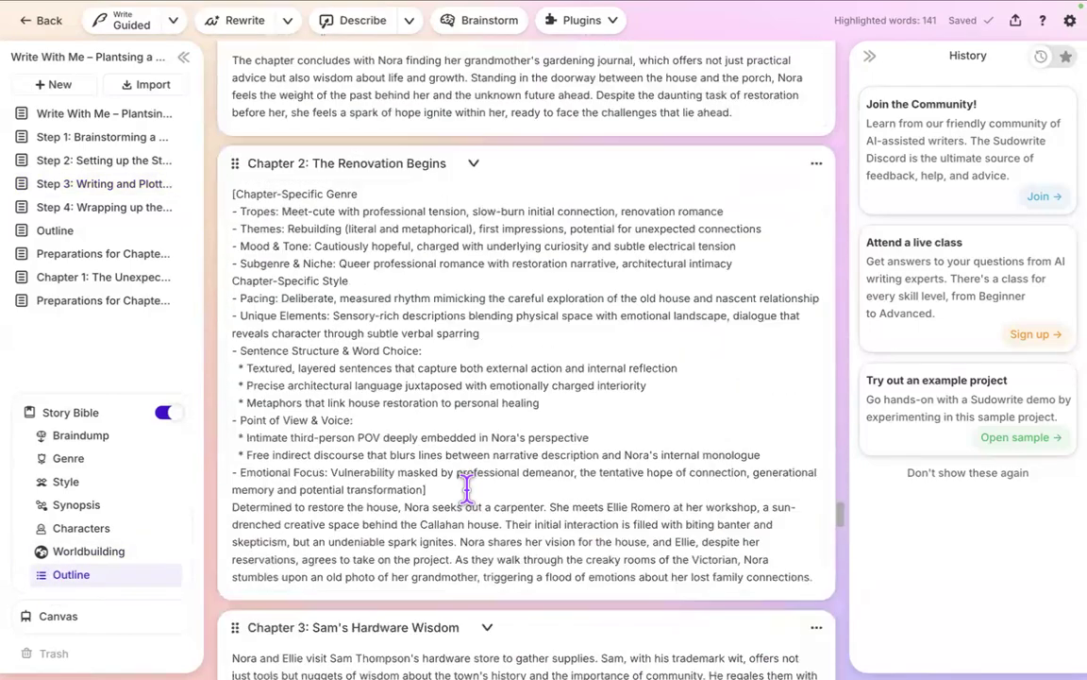
pyautogui.click(817, 166)
pyautogui.click(623, 318)
pyautogui.hotkey('ctrl', 'v')
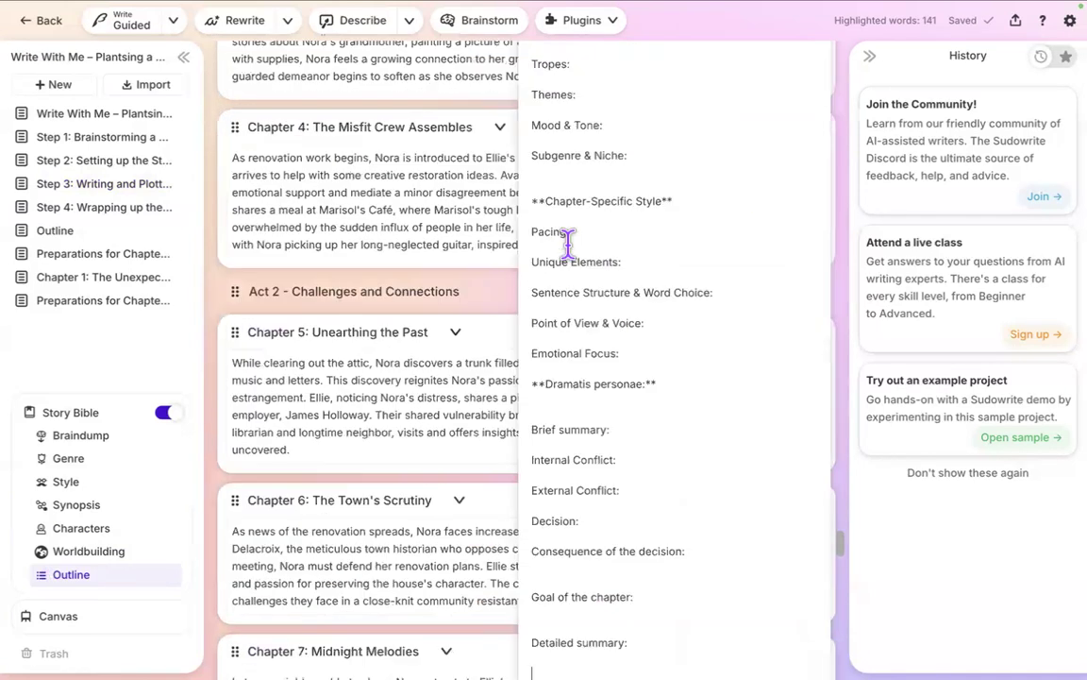
pyautogui.scroll(-4, 638, 412)
pyautogui.scroll(4, 638, 412)
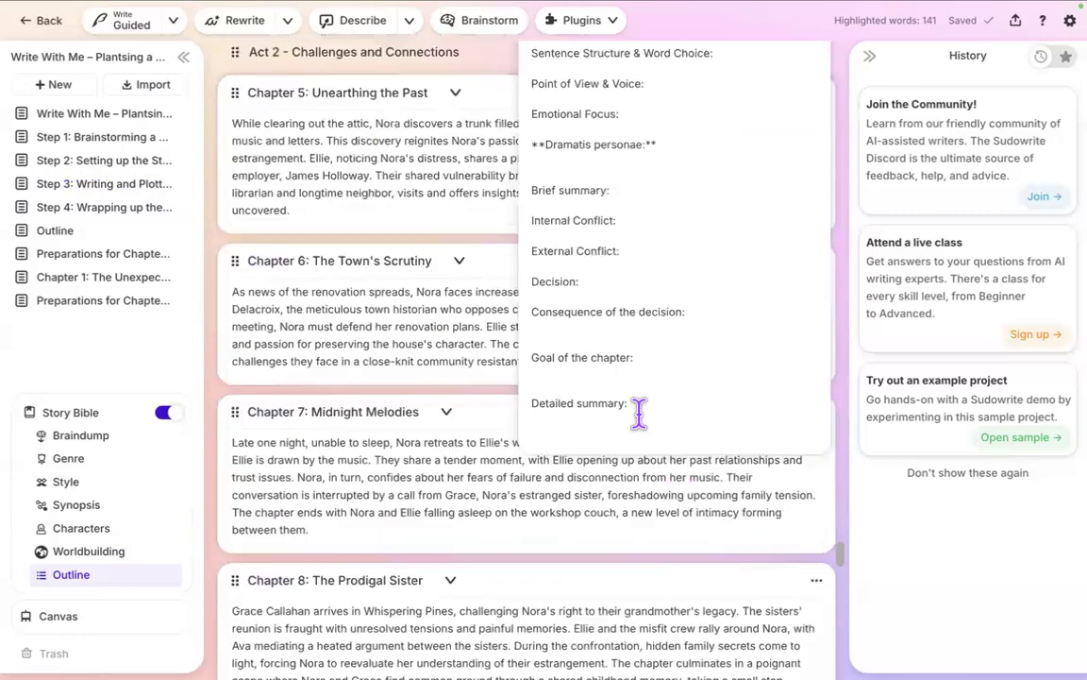
pyautogui.scroll(5, 638, 413)
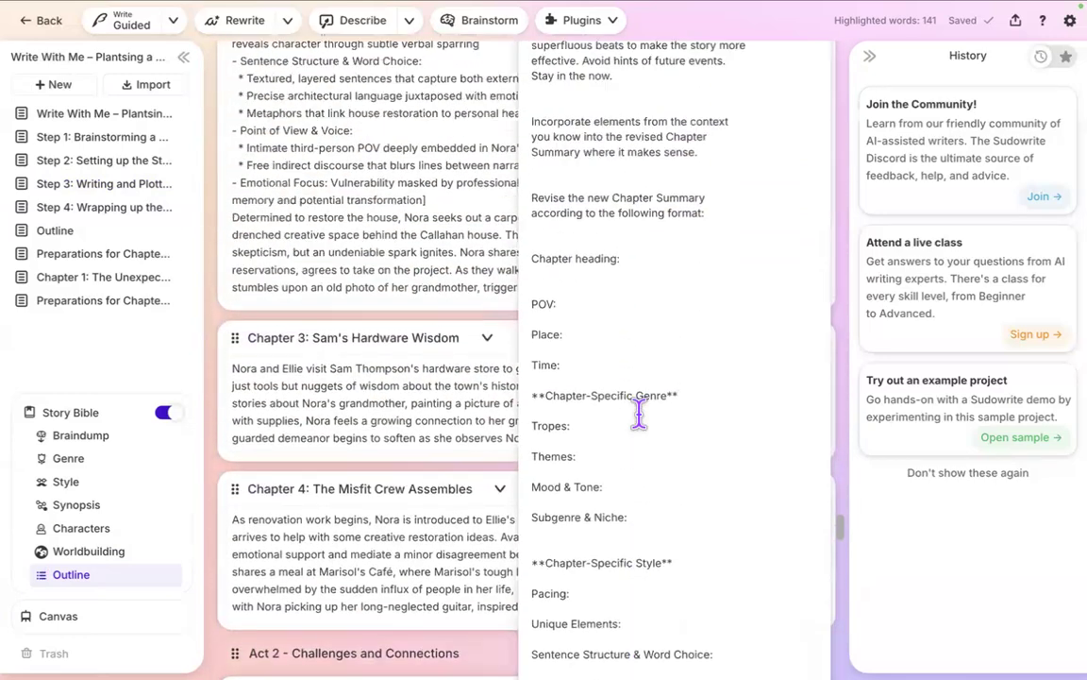
pyautogui.scroll(3, 638, 412)
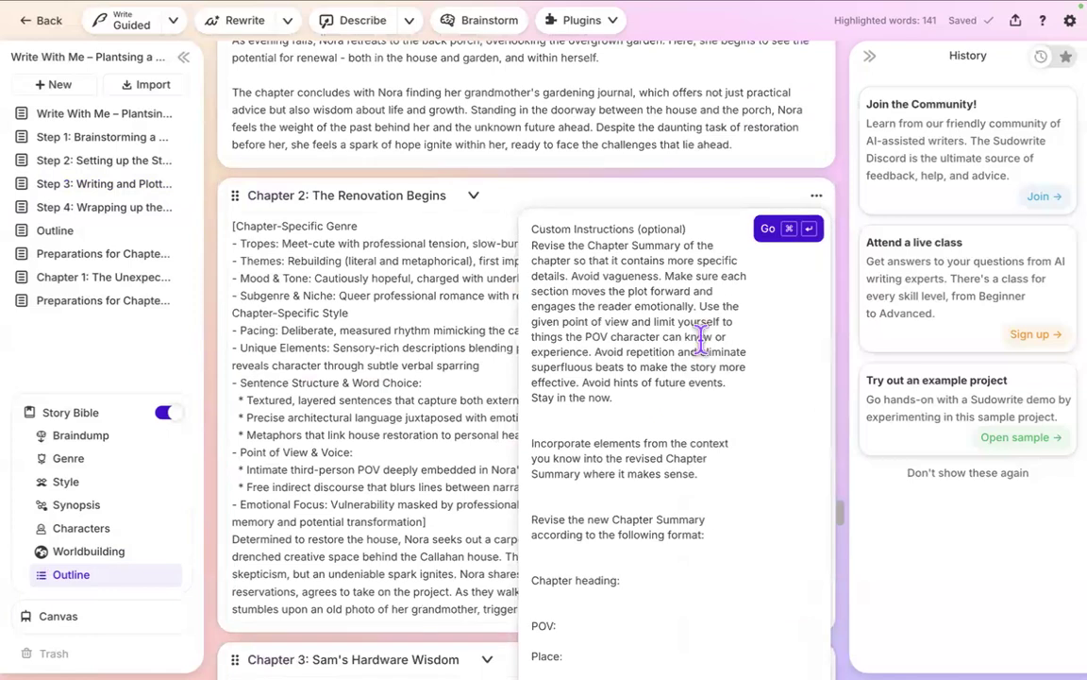
pyautogui.click(786, 232)
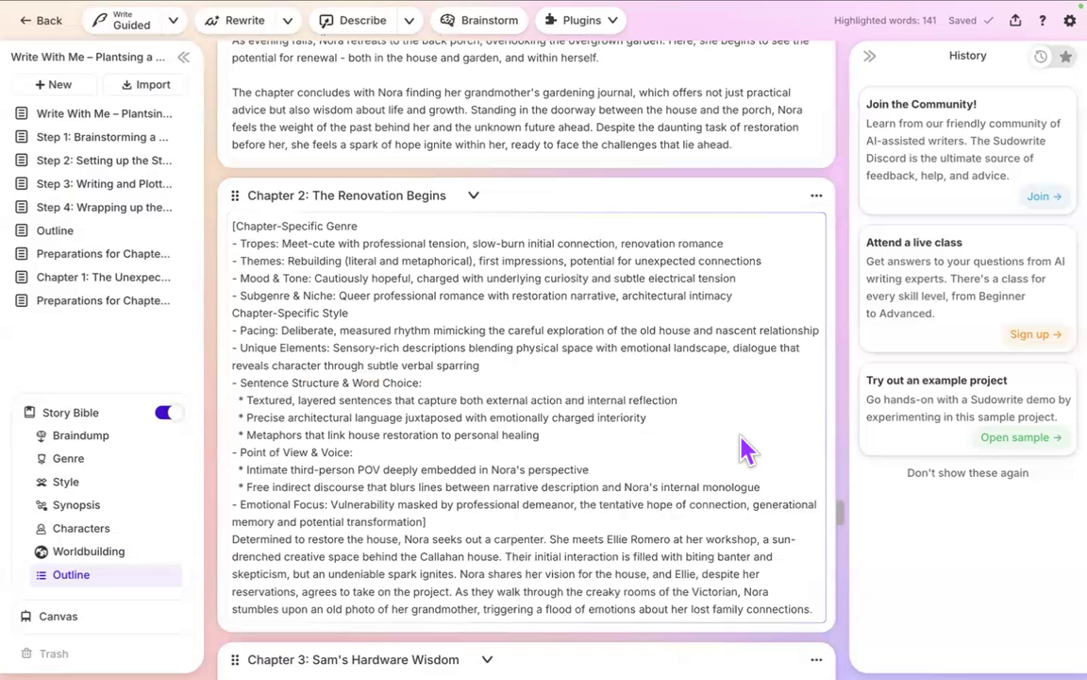
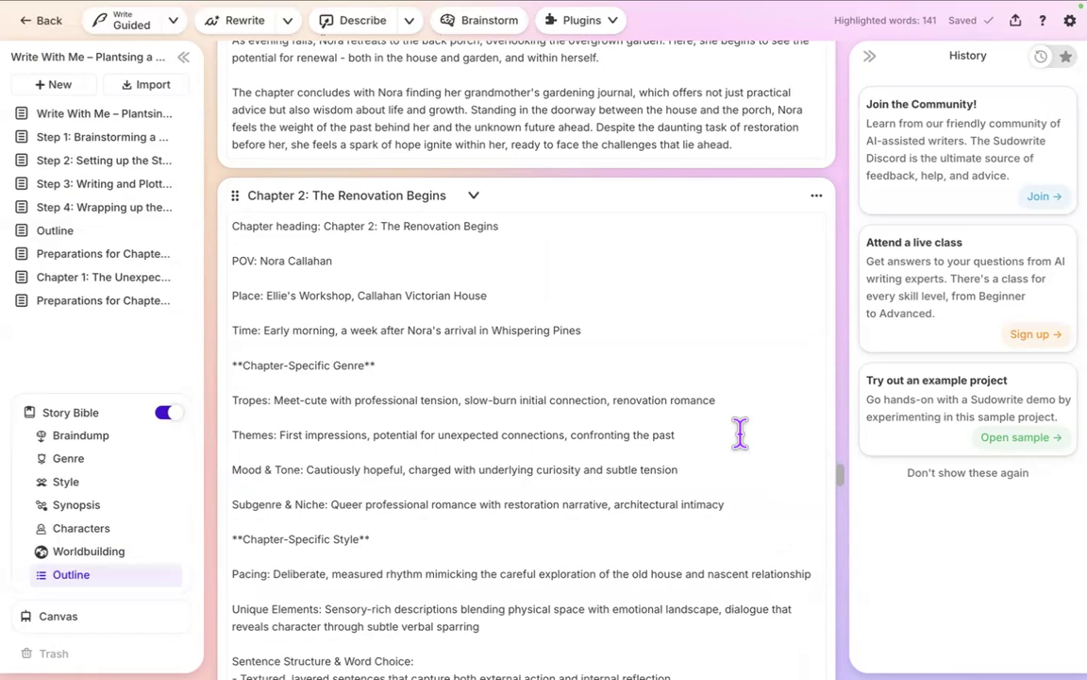
# Copy the entire rewritten Chapter 2 summary from the Outline.
pyautogui.scroll(-6, 740, 433)
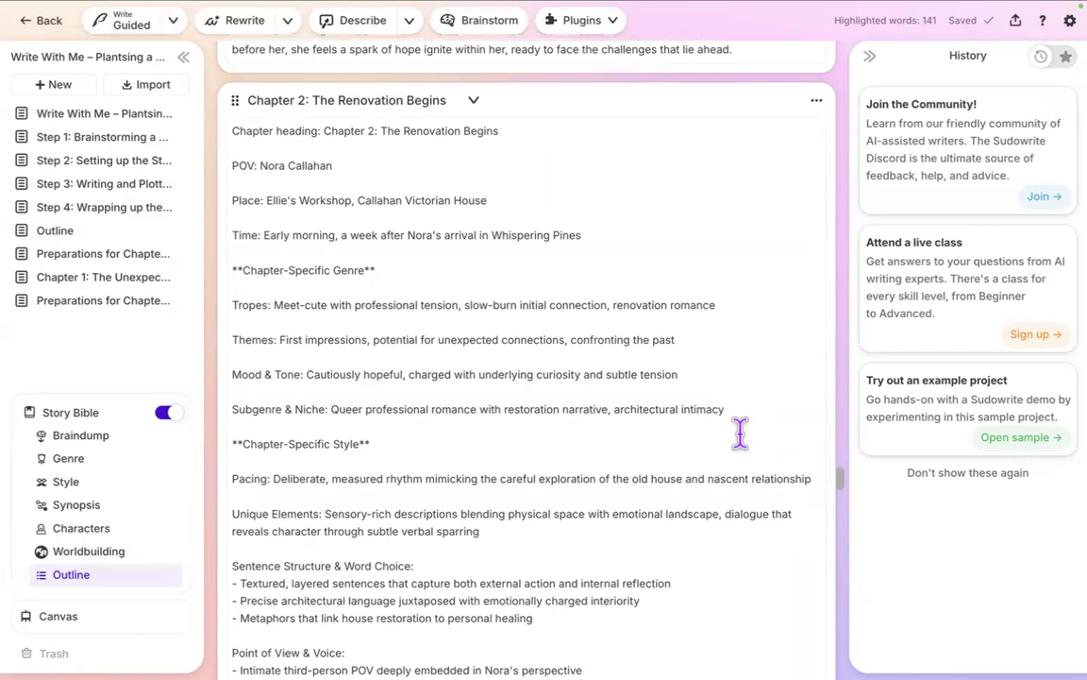
pyautogui.click(740, 434)
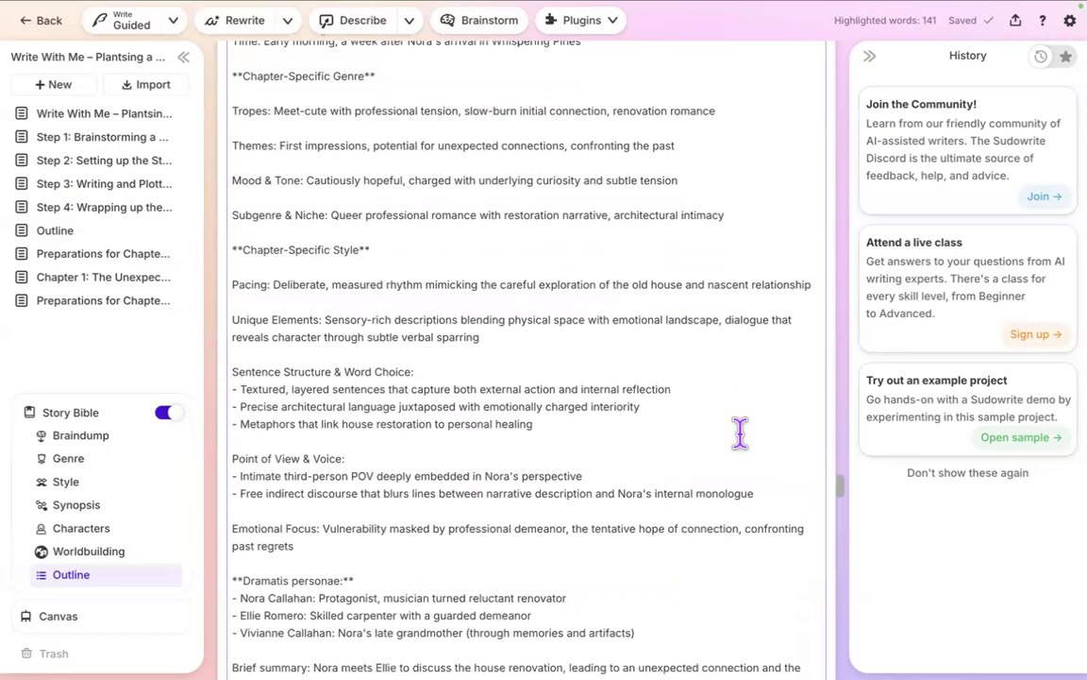
pyautogui.hotkey('ctrl', 'a')
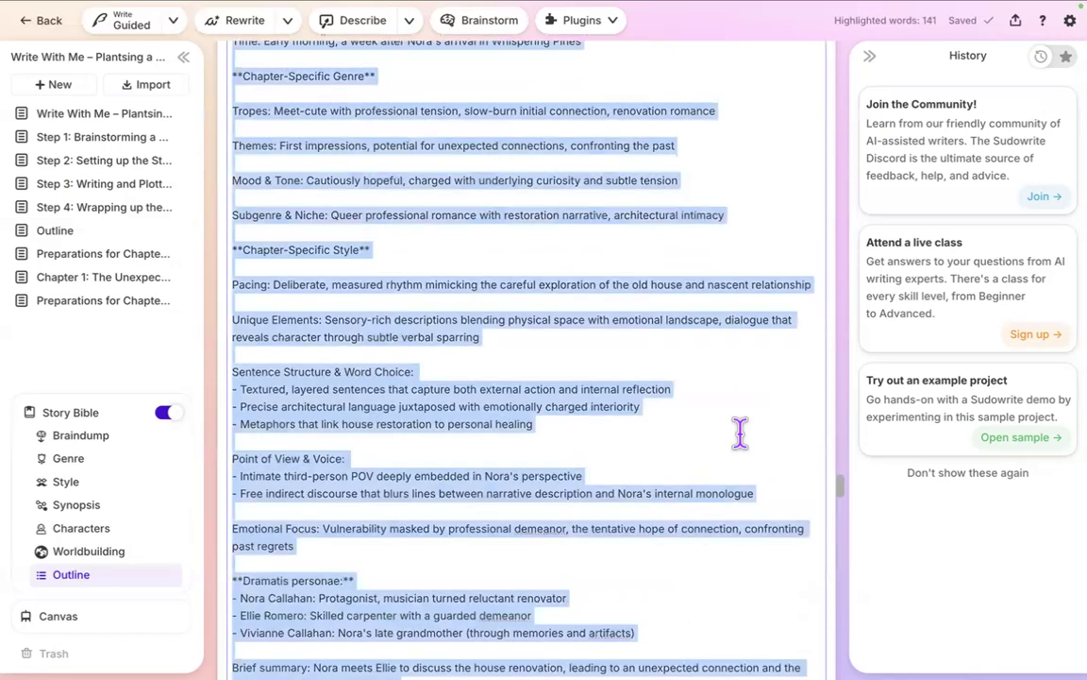
pyautogui.scroll(15, 740, 434)
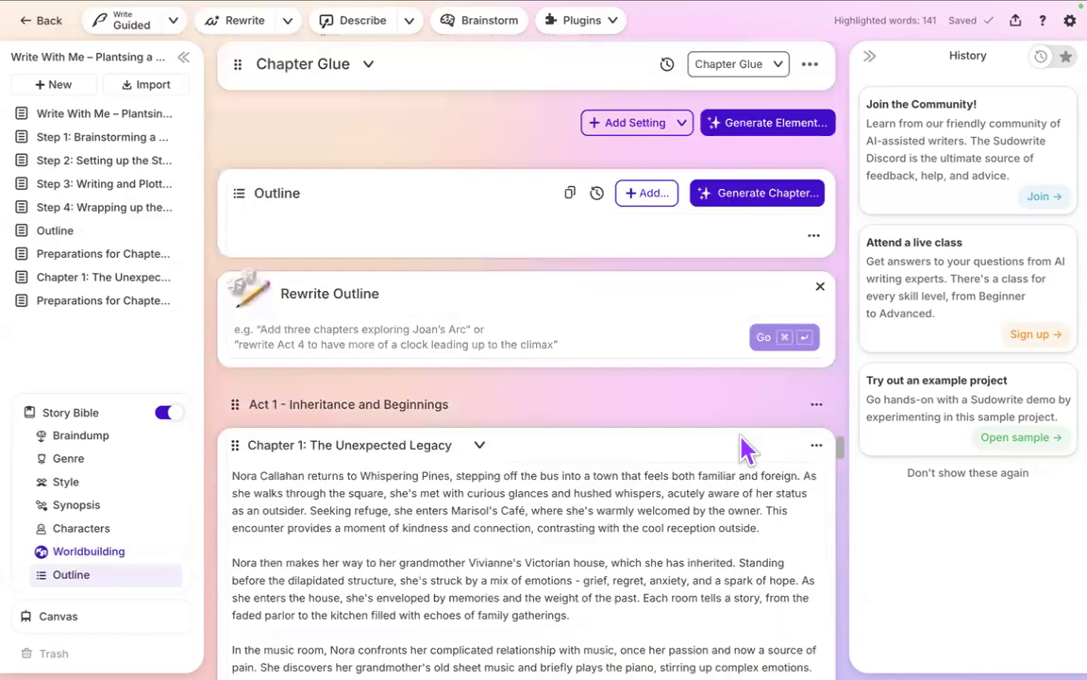
# Add the line "Revised Chapter Summary" at the end of the Chapter 2 preparations document and paste the copied summary below it with matching style.
pyautogui.click(135, 302)
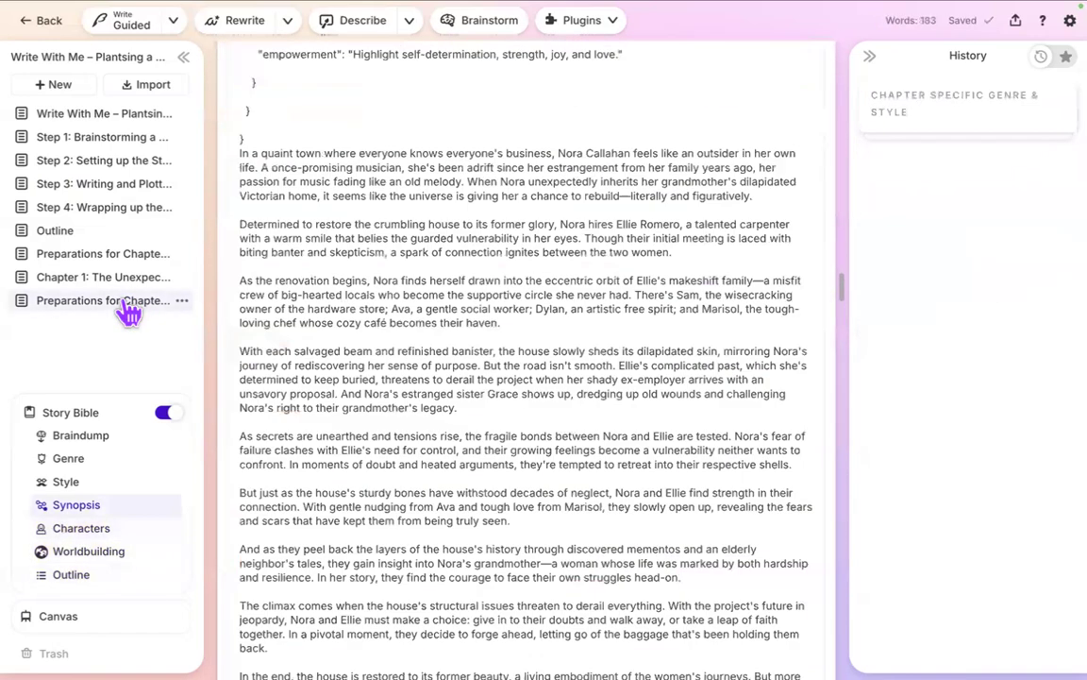
pyautogui.click(128, 302)
pyautogui.scroll(-10, 298, 477)
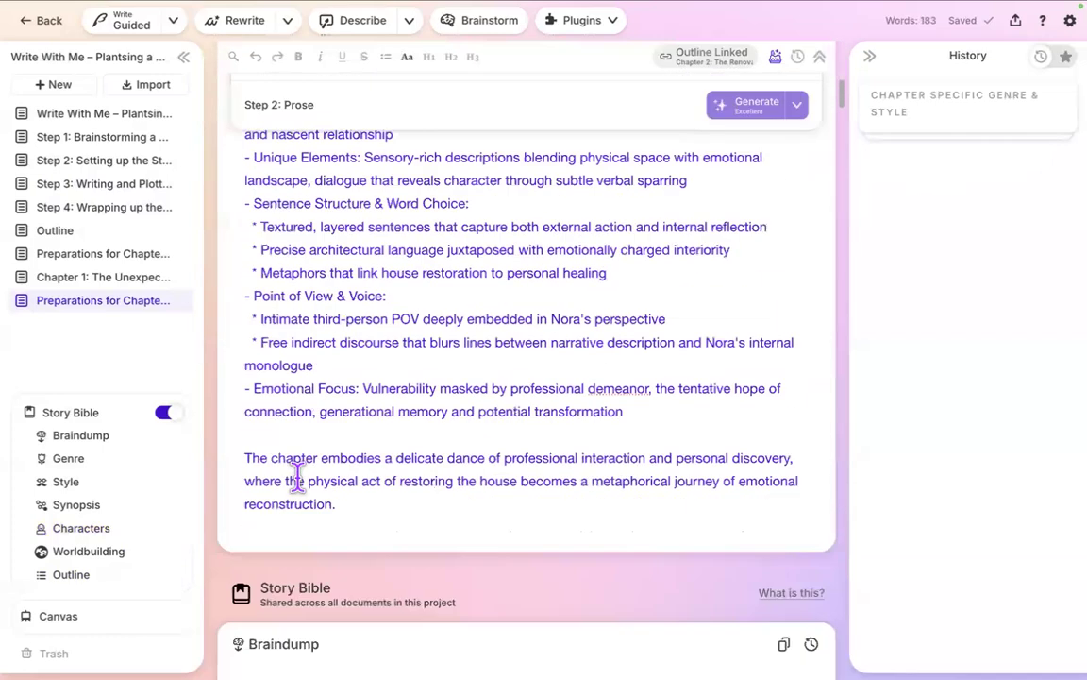
pyautogui.press('Return')
pyautogui.press('Return')
pyautogui.write('Revised Chapter Summary')
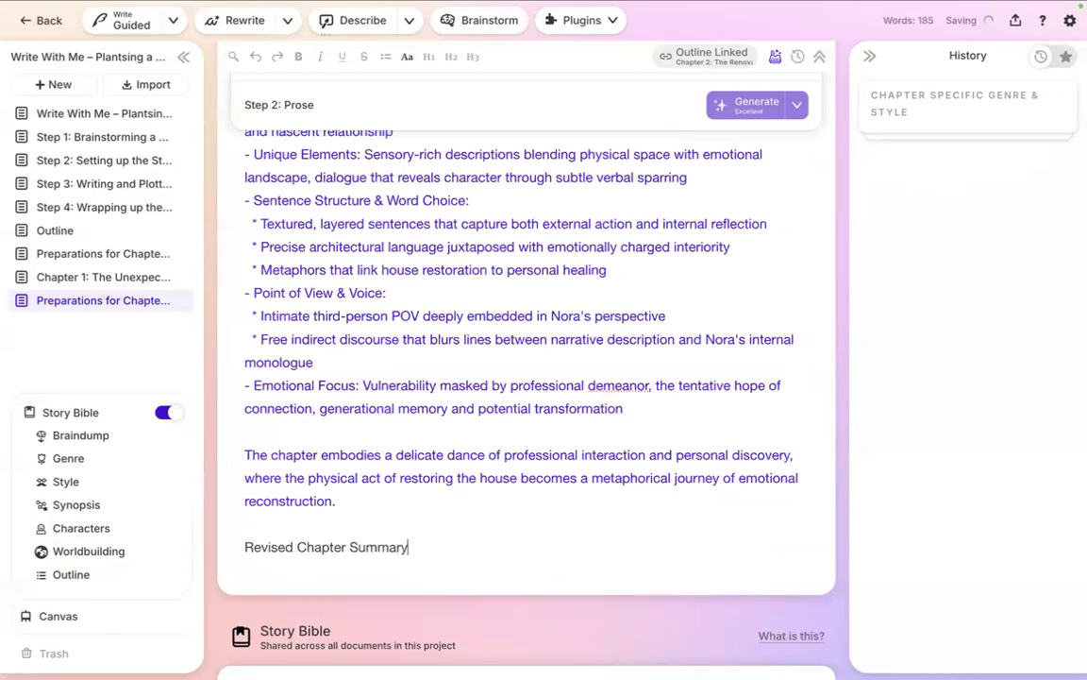
pyautogui.press('Return')
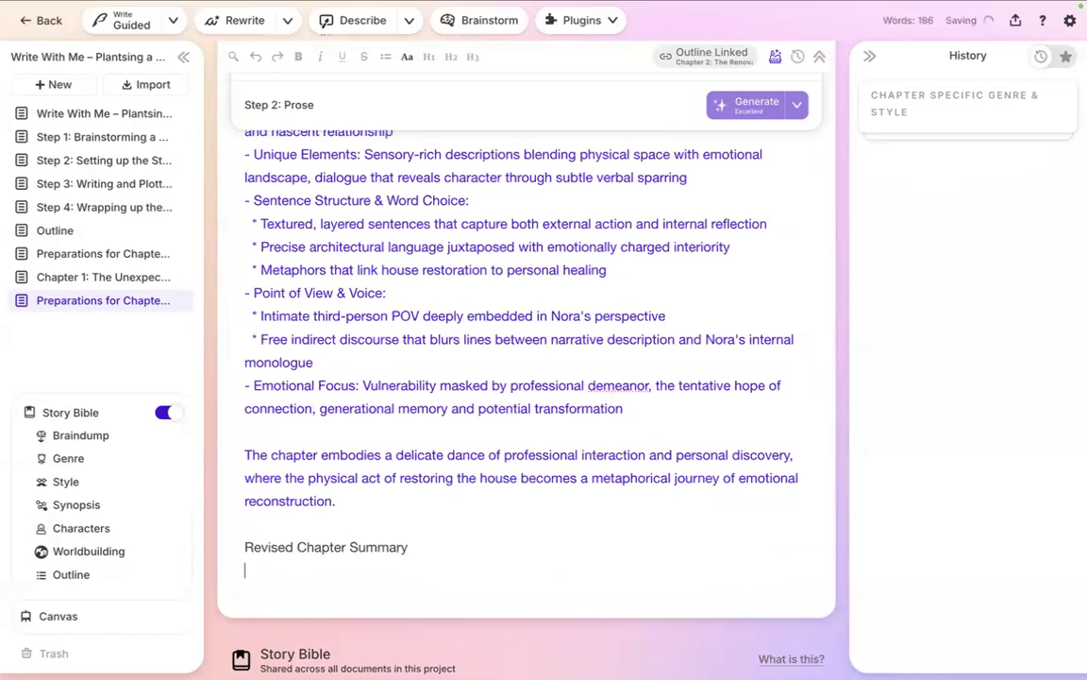
pyautogui.rightClick(294, 584)
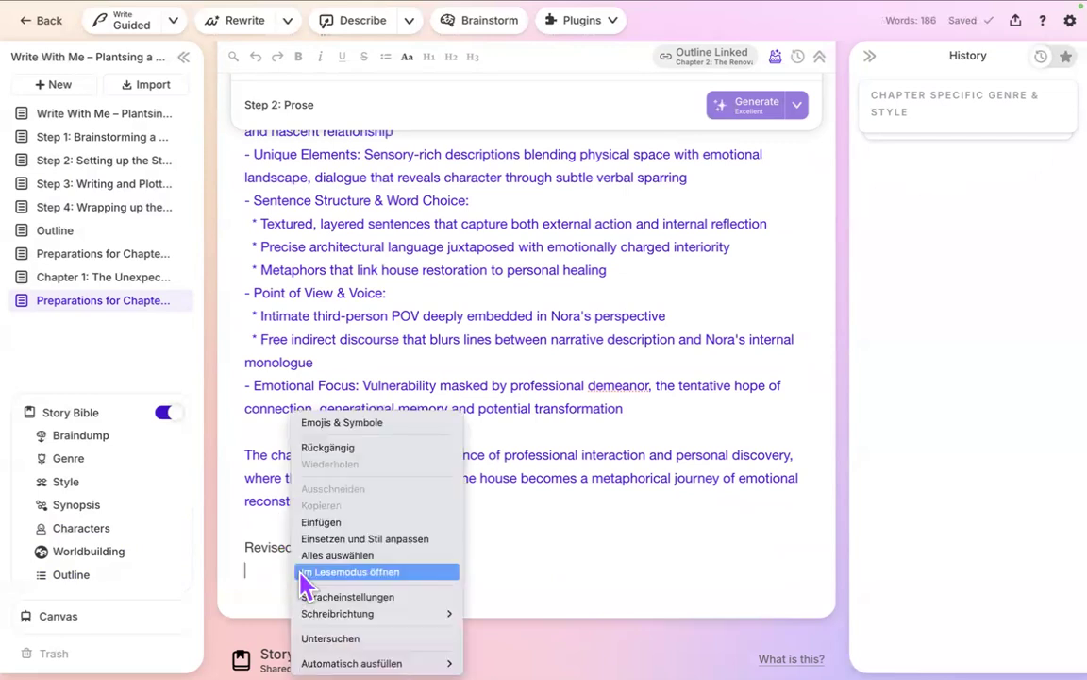
pyautogui.click(390, 543)
# Format the "Revised Chapter Summary" line as Heading 2.
pyautogui.moveTo(408, 546); pyautogui.dragTo(214, 564)
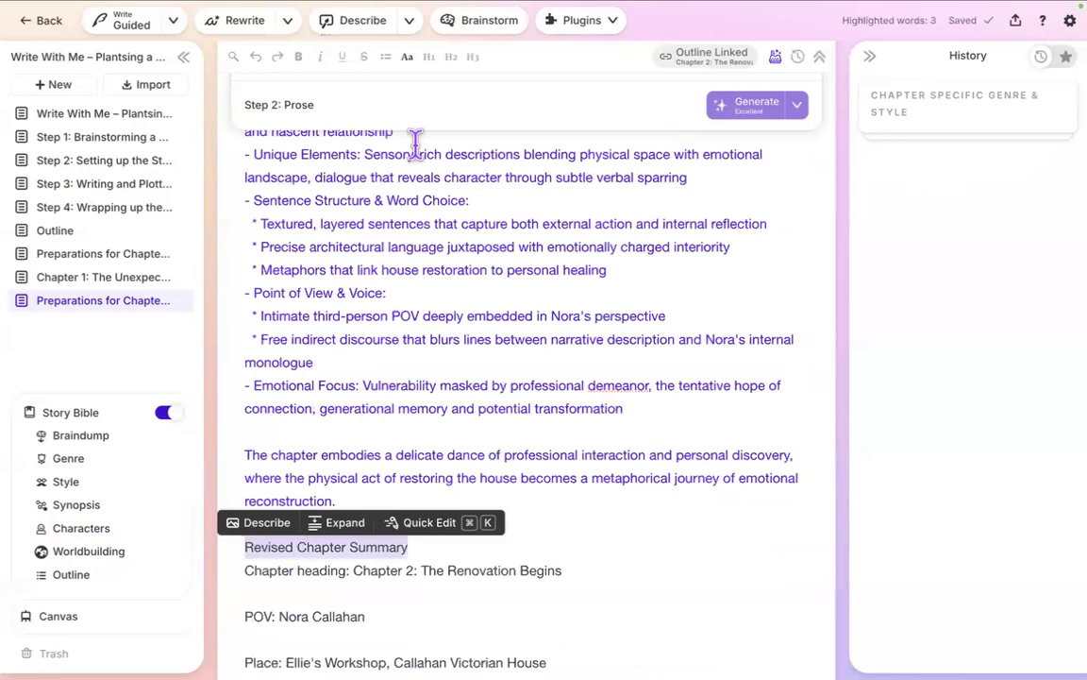
pyautogui.click(450, 57)
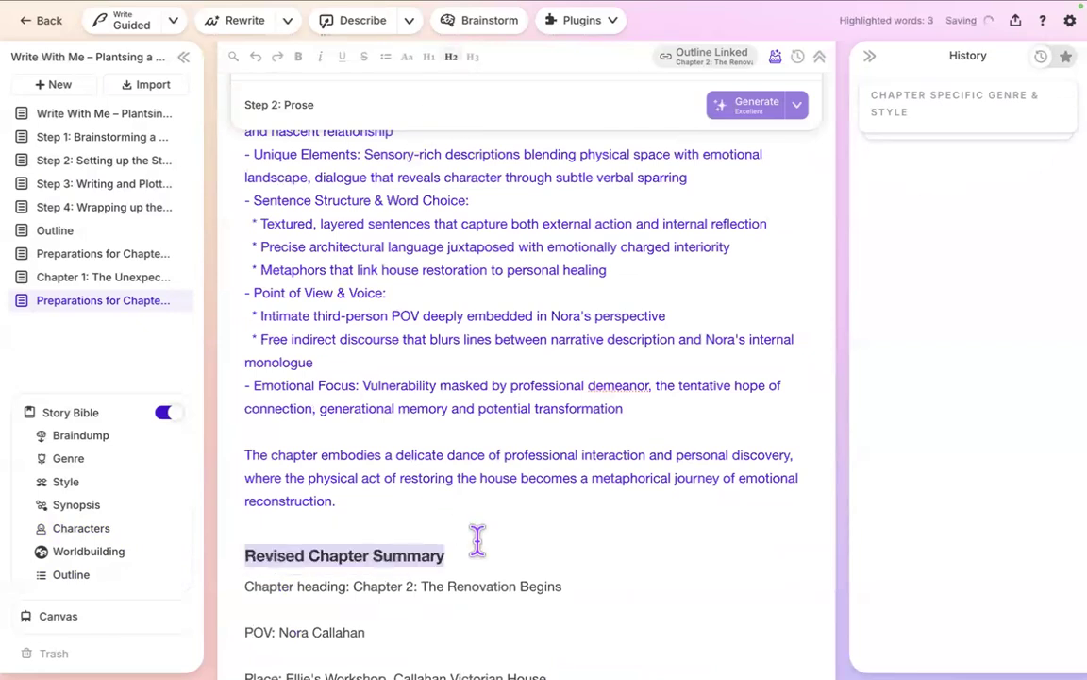
pyautogui.click(481, 593)
# Review the genre and style report and the pasted revised chapter summary in the Chapter 2 preparations document.
pyautogui.scroll(1, 481, 593)
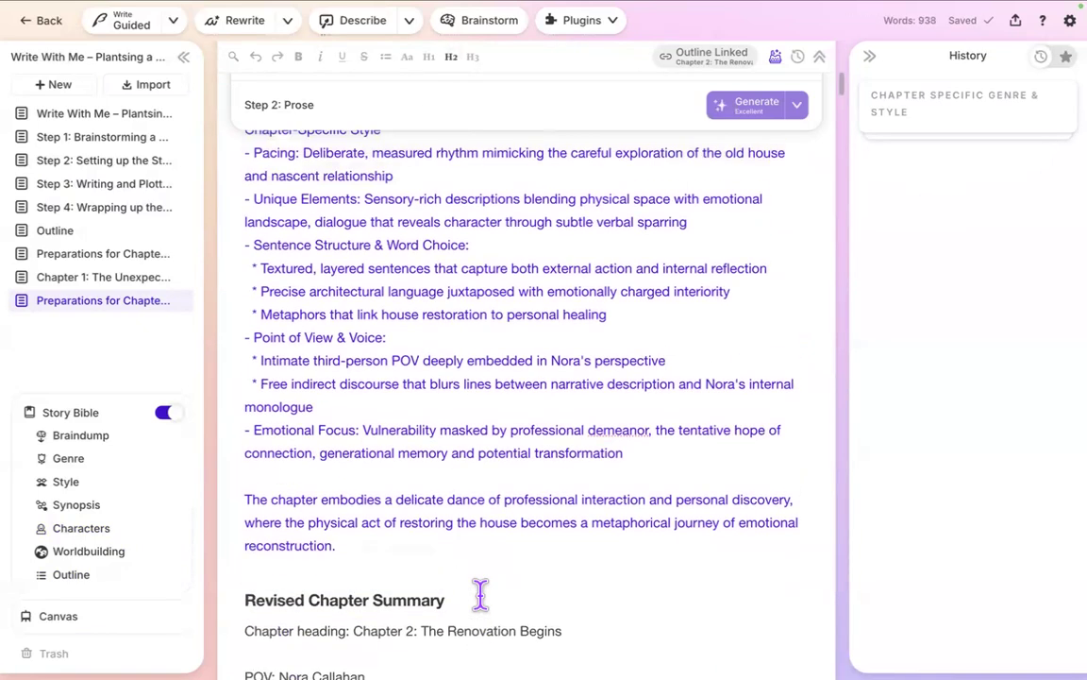
pyautogui.scroll(5, 480, 593)
pyautogui.scroll(-10, 481, 593)
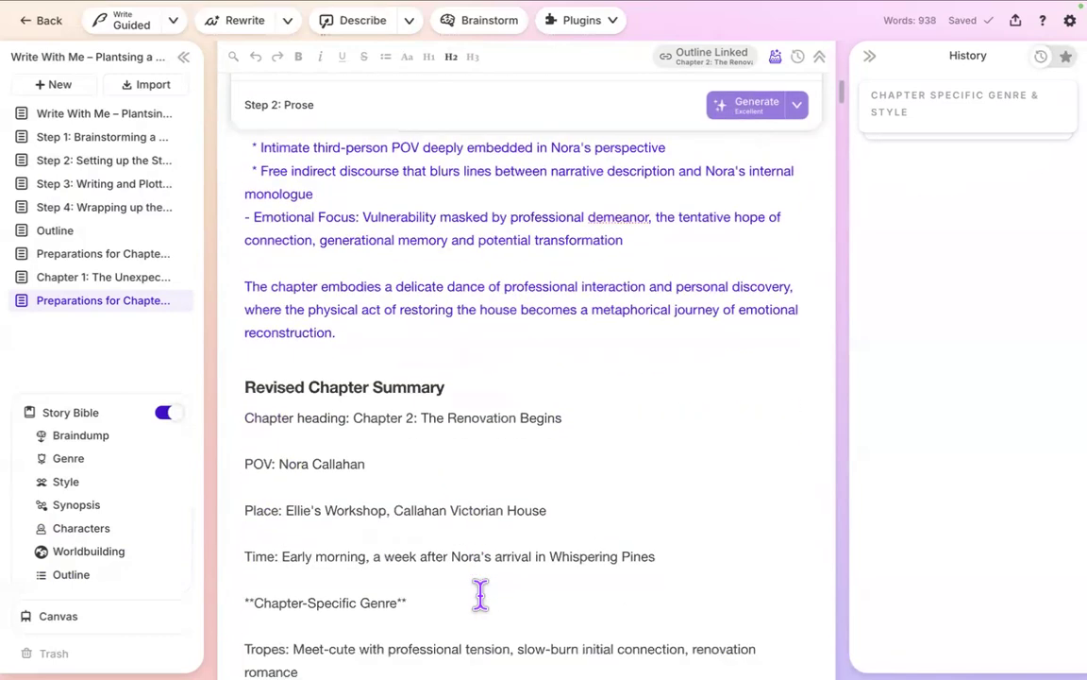
pyautogui.scroll(-10, 481, 593)
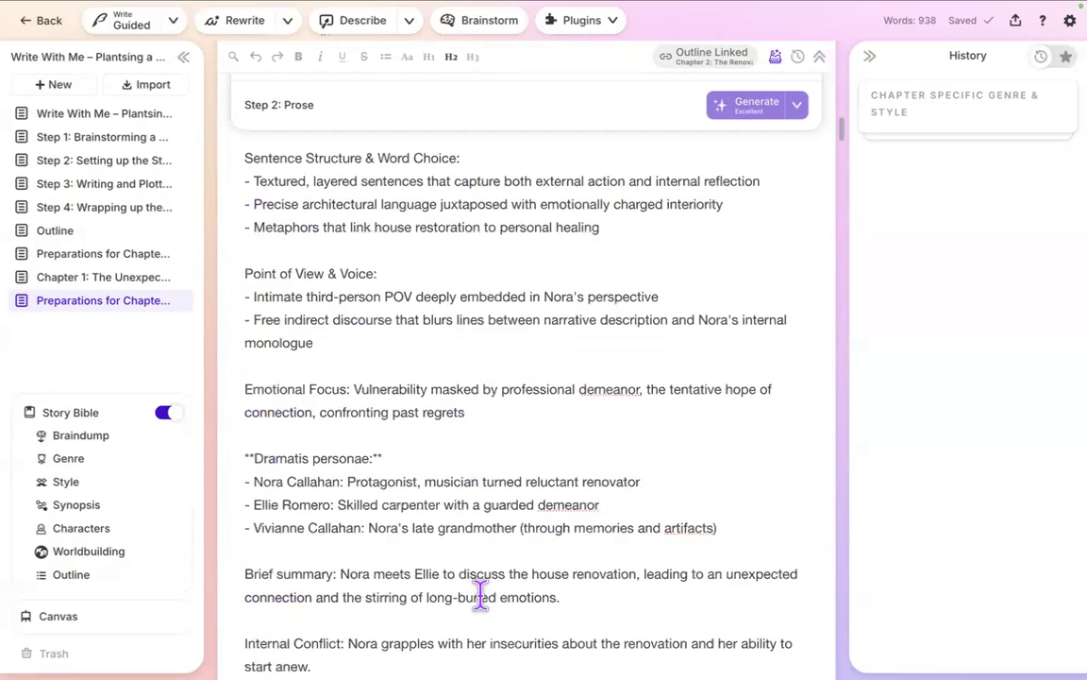
pyautogui.scroll(2, 481, 593)
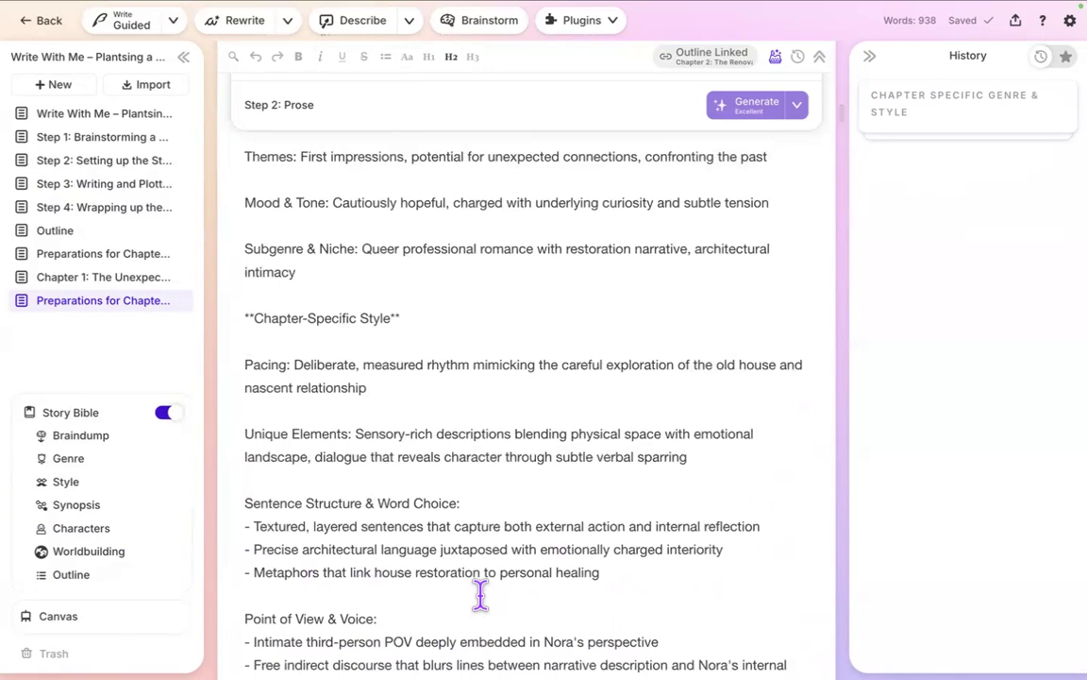
pyautogui.scroll(12, 480, 592)
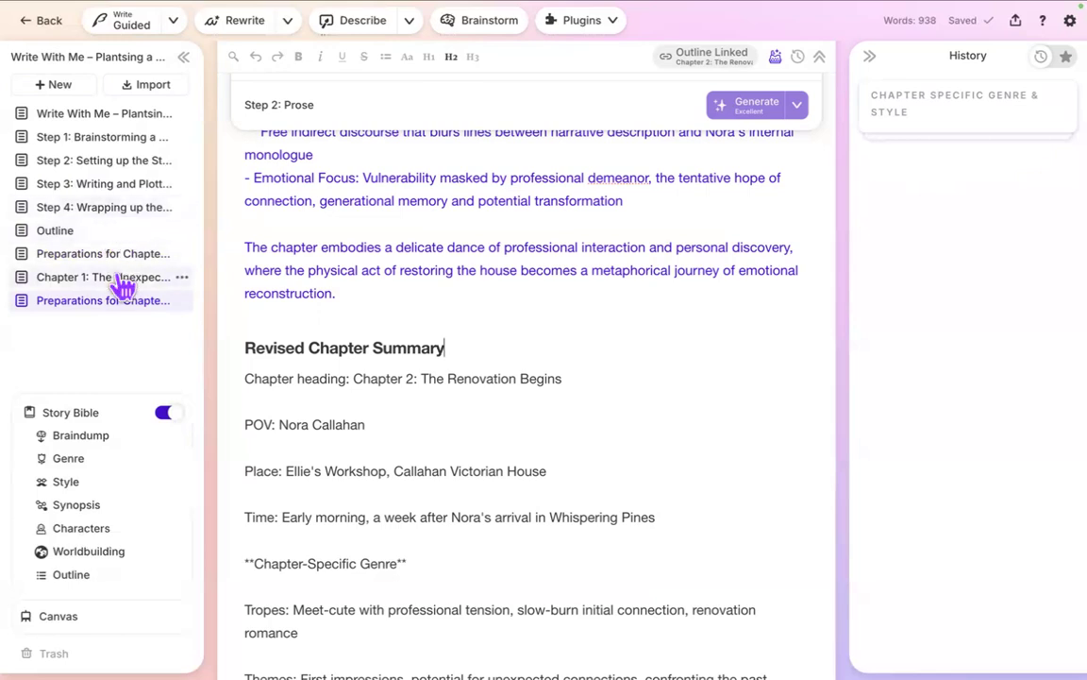
# Copy the bracketed instruction for a chapter of at least 4000 words under "Chapter Header" in the Step 3 writing and plotting document.
pyautogui.click(123, 192)
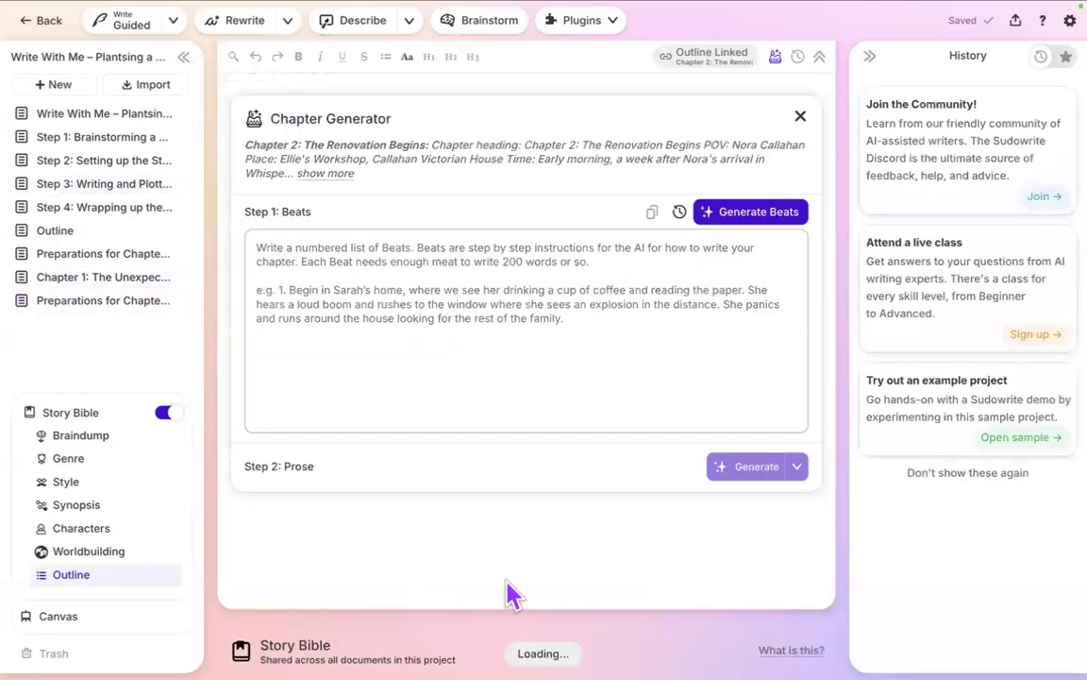
pyautogui.scroll(-6, 602, 604)
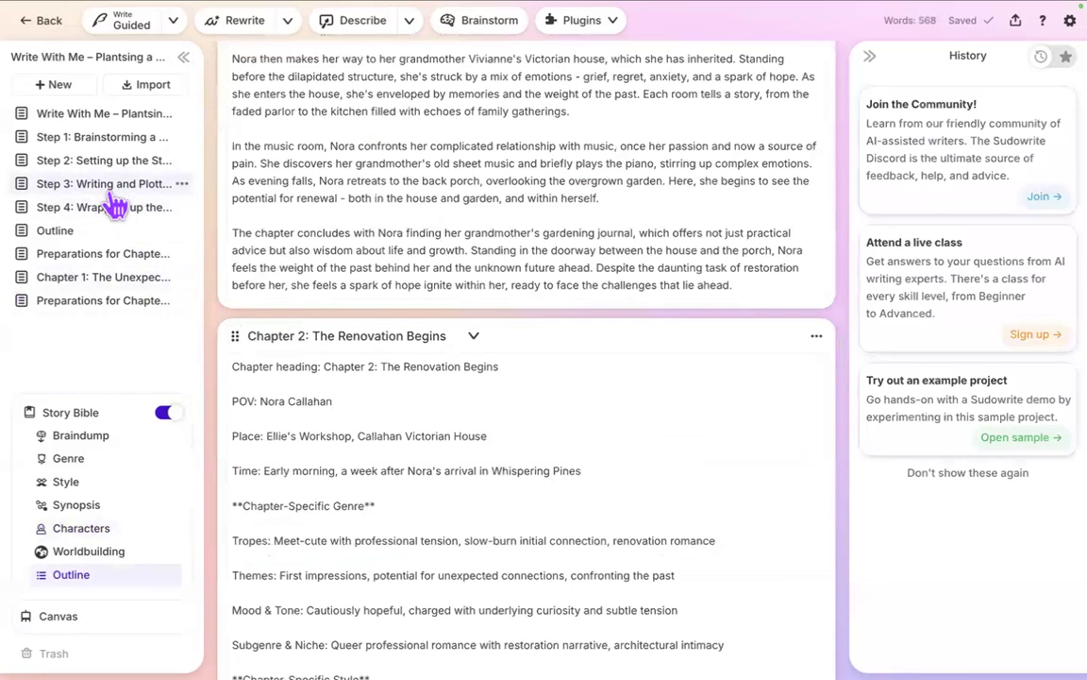
pyautogui.click(111, 191)
pyautogui.scroll(-4, 356, 583)
pyautogui.scroll(-12, 357, 582)
pyautogui.scroll(-12, 357, 576)
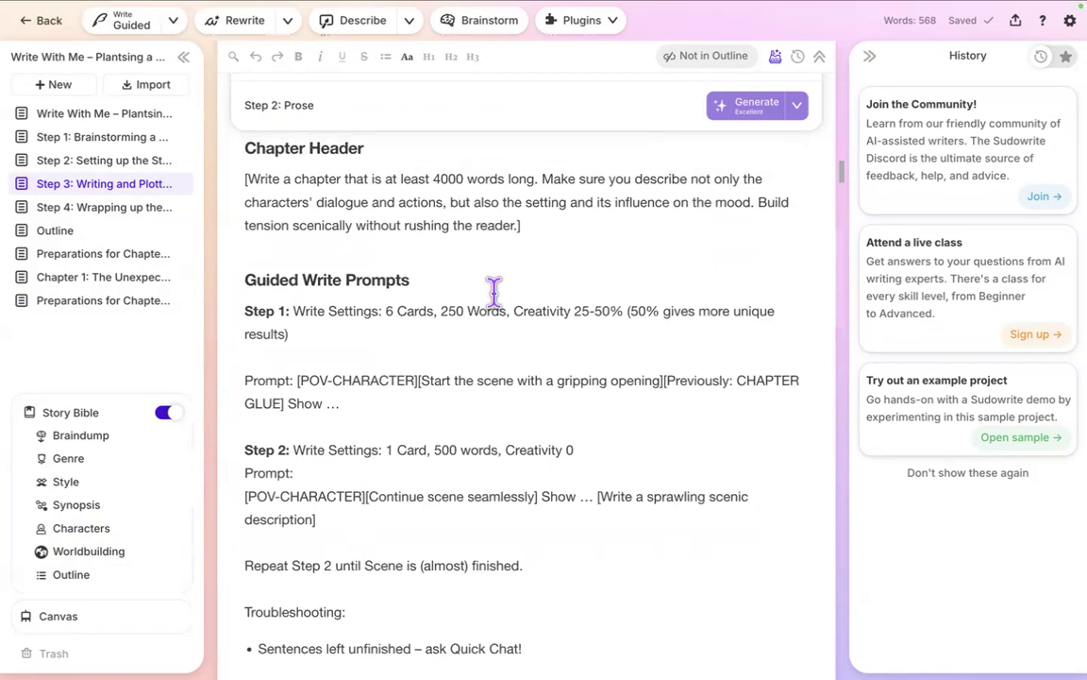
pyautogui.moveTo(518, 221); pyautogui.dragTo(219, 171)
pyautogui.hotkey('ctrl', 'c')
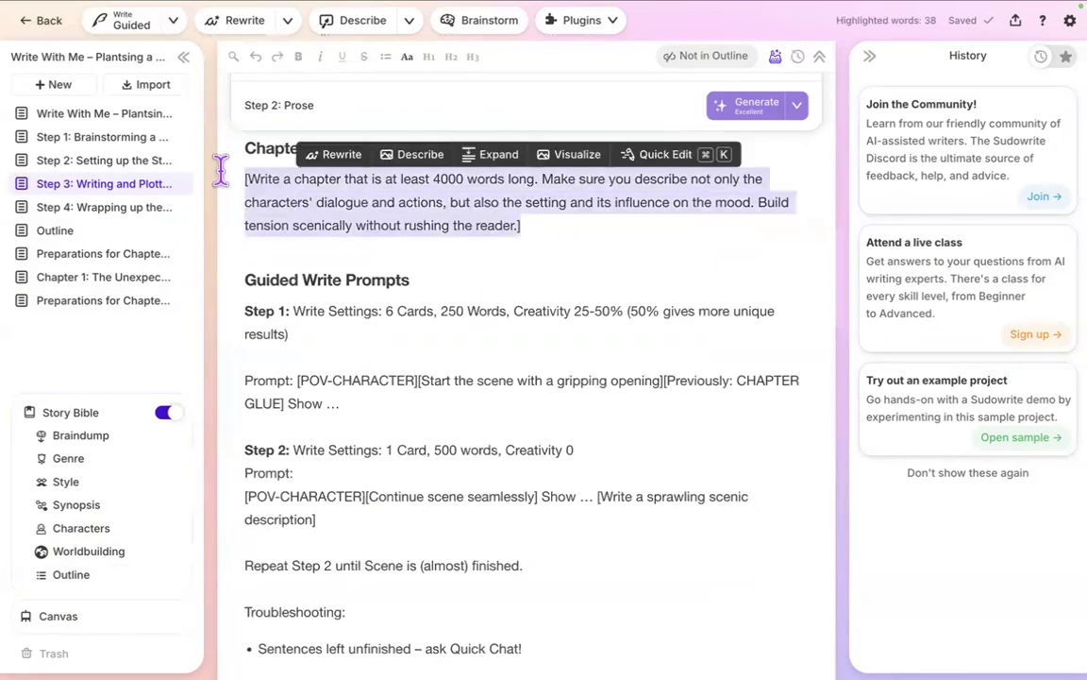
# Paste the copied chapter header instruction on a new line directly below the "Revised Chapter Summary" heading in the Chapter 2 preparations document.
pyautogui.click(87, 312)
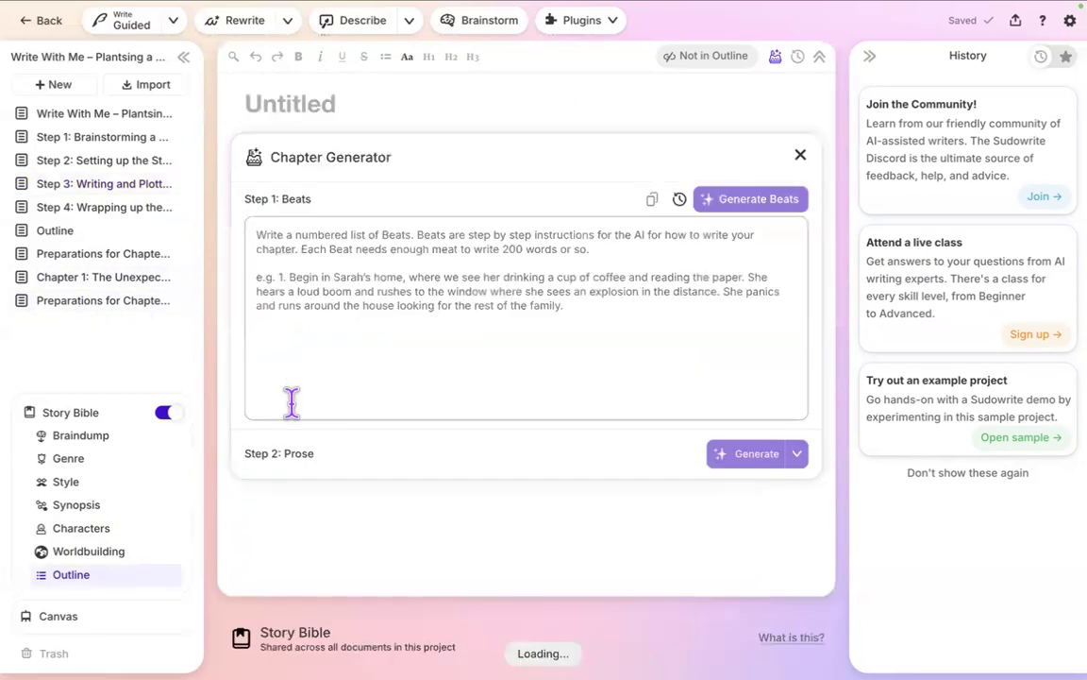
pyautogui.scroll(15, 323, 529)
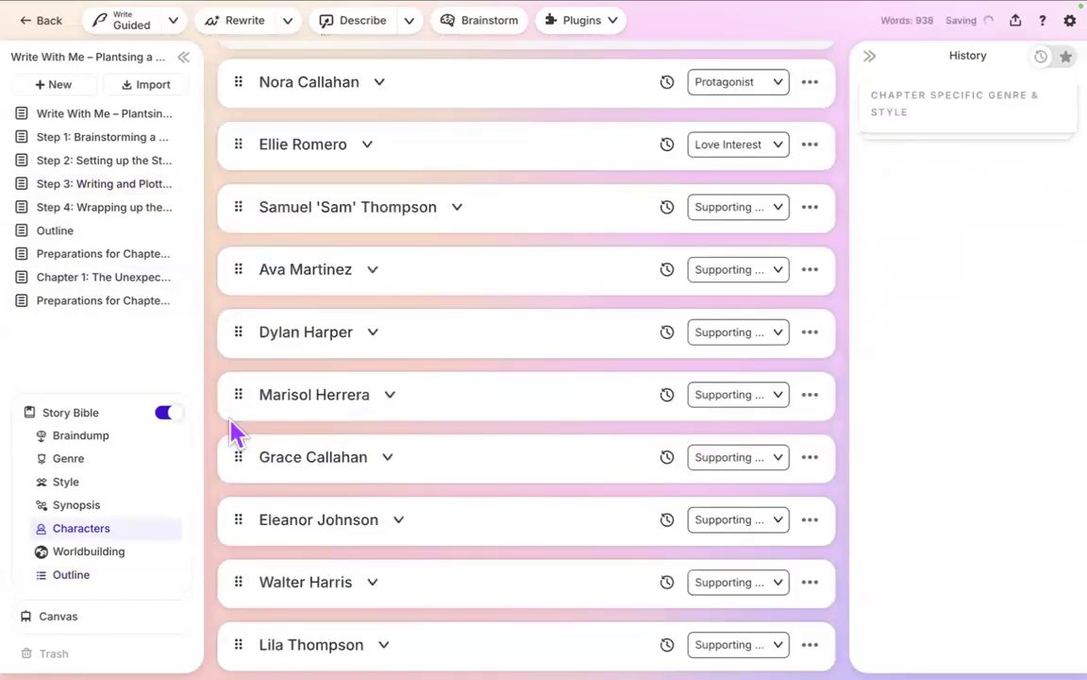
pyautogui.click(149, 304)
pyautogui.scroll(-15, 526, 378)
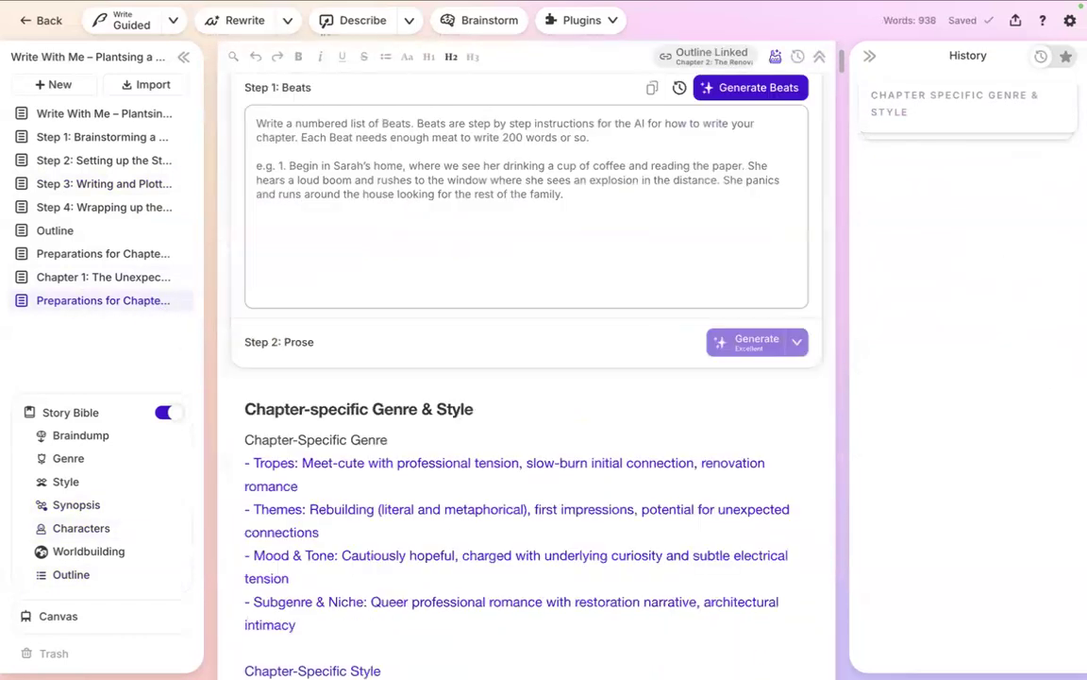
pyautogui.scroll(1, 437, 268)
pyautogui.click(470, 238)
pyautogui.press('Return')
pyautogui.hotkey('ctrl', 'v')
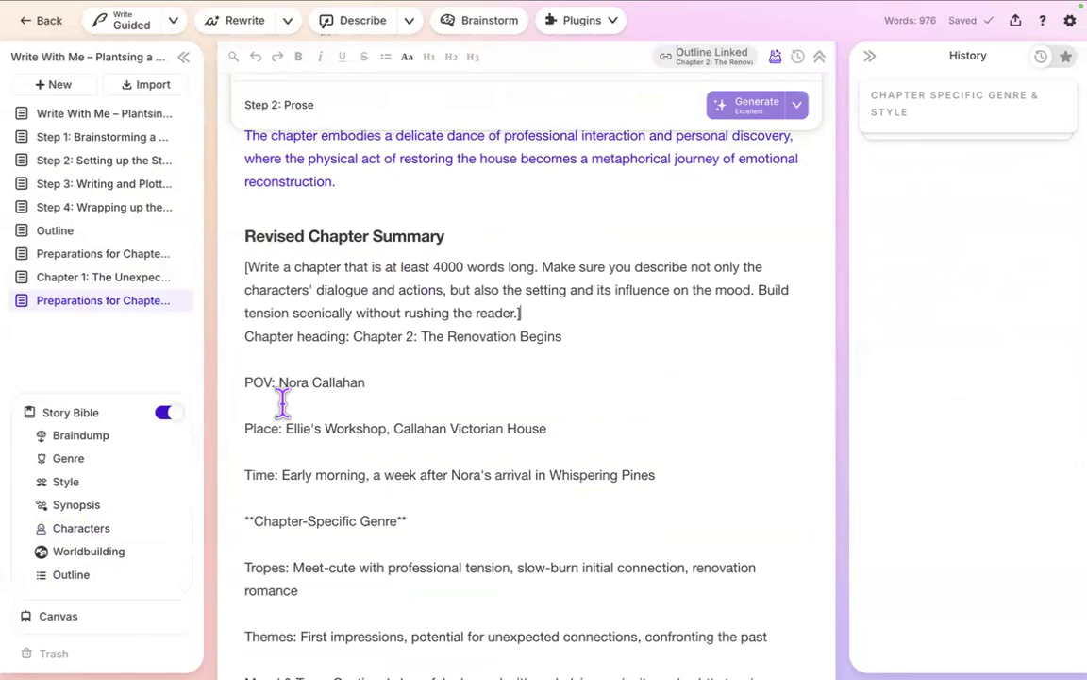
# Review the revised Chapter 2 summary, from the chapter heading and genre and style sections through the conflicts, decision and chapter goal.
pyautogui.scroll(-4, 282, 403)
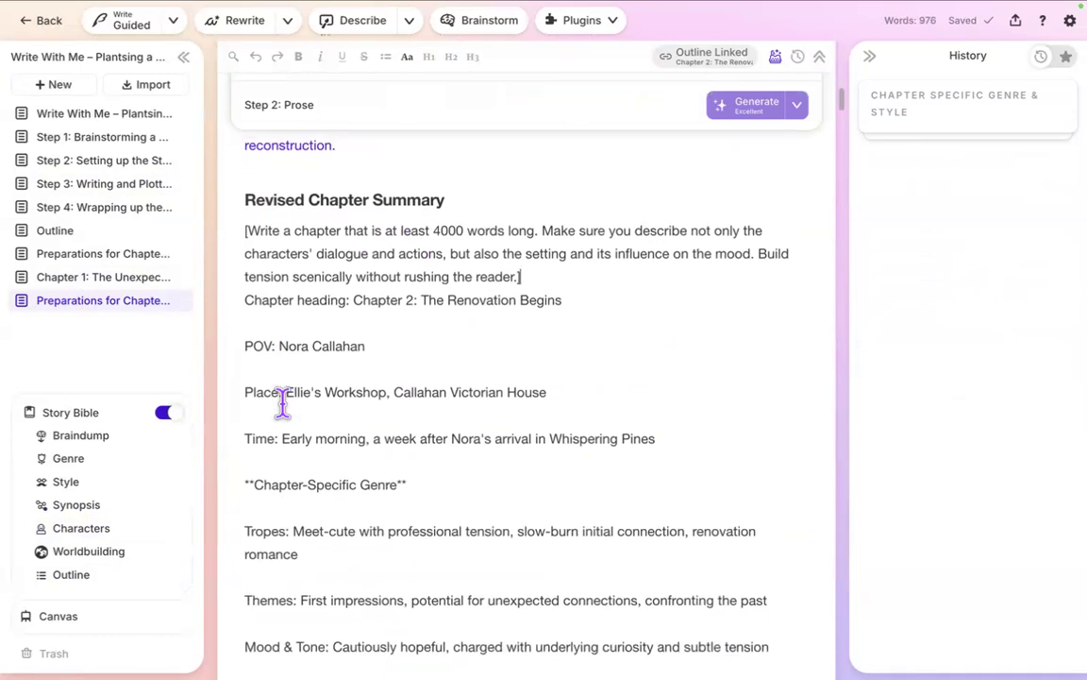
pyautogui.scroll(-1, 283, 403)
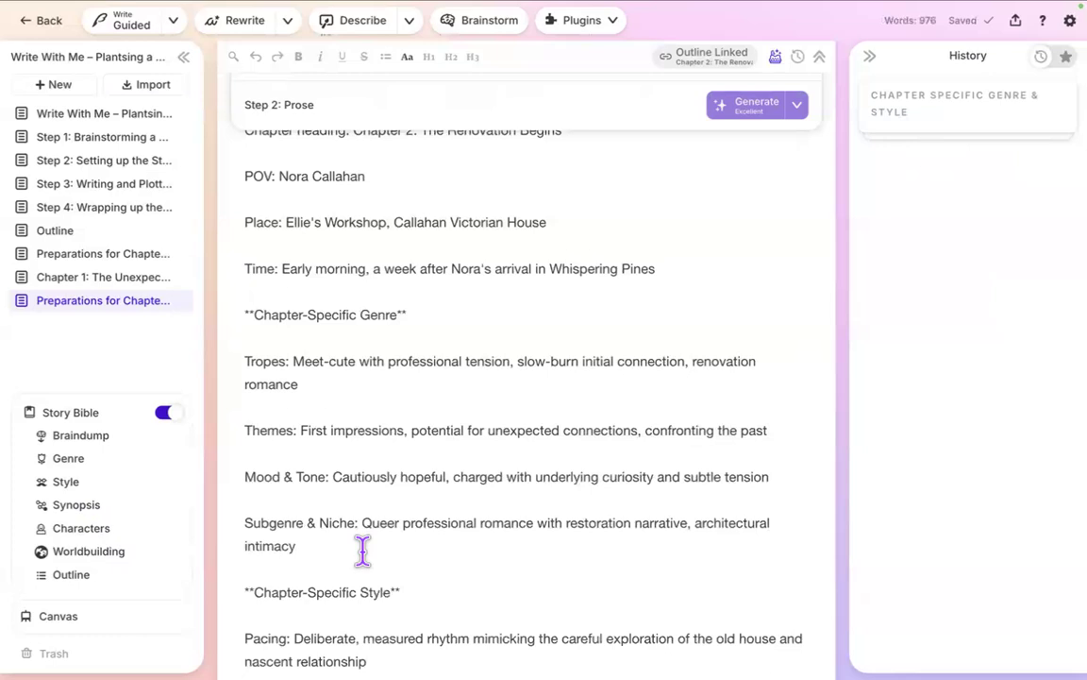
pyautogui.scroll(-2, 362, 549)
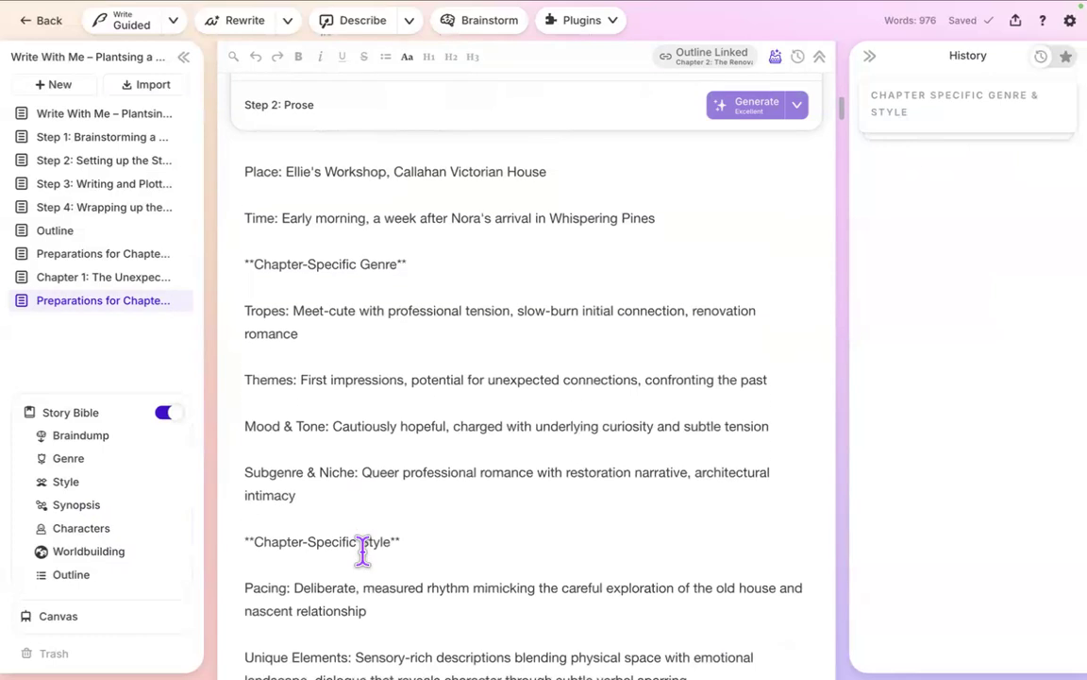
pyautogui.scroll(-2, 362, 549)
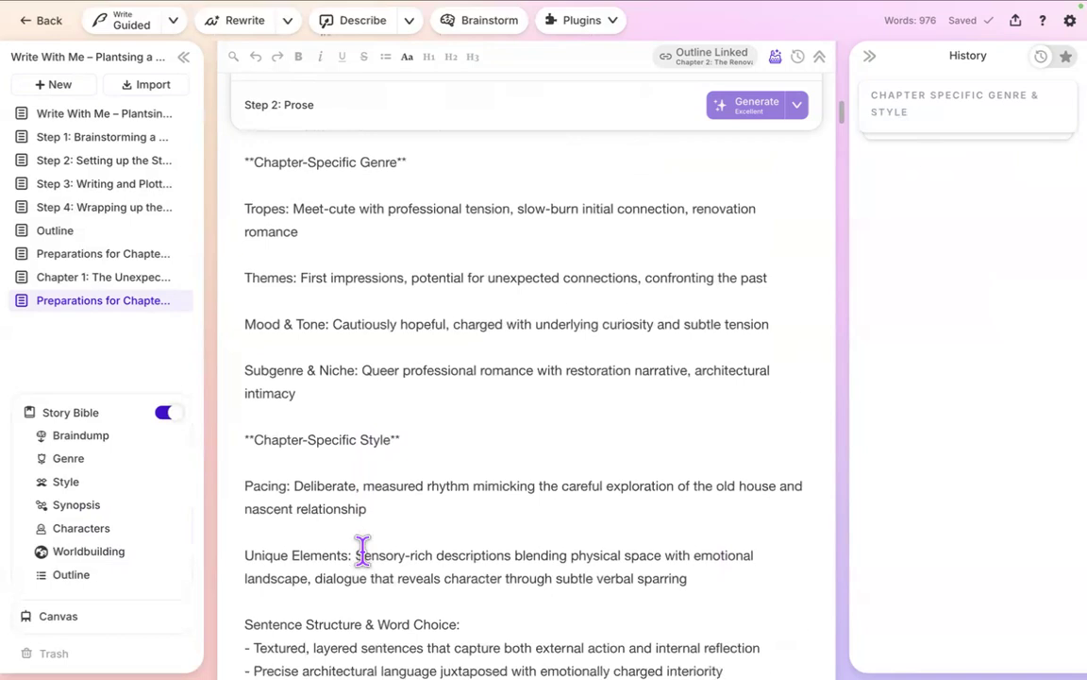
pyautogui.scroll(-3, 397, 598)
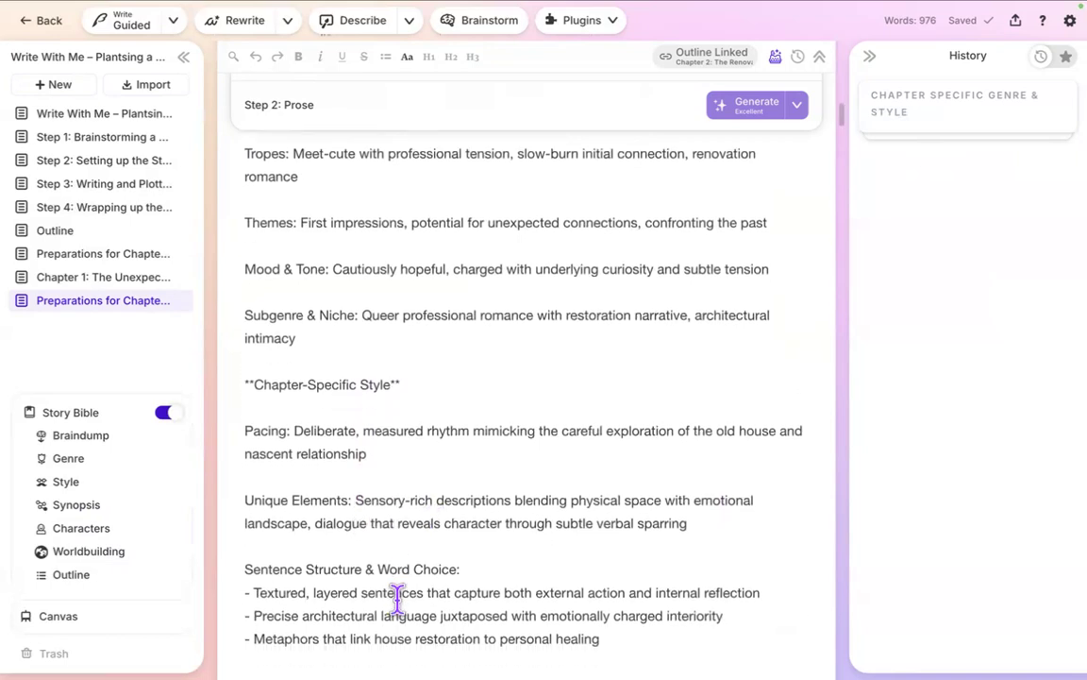
pyautogui.scroll(-4, 398, 597)
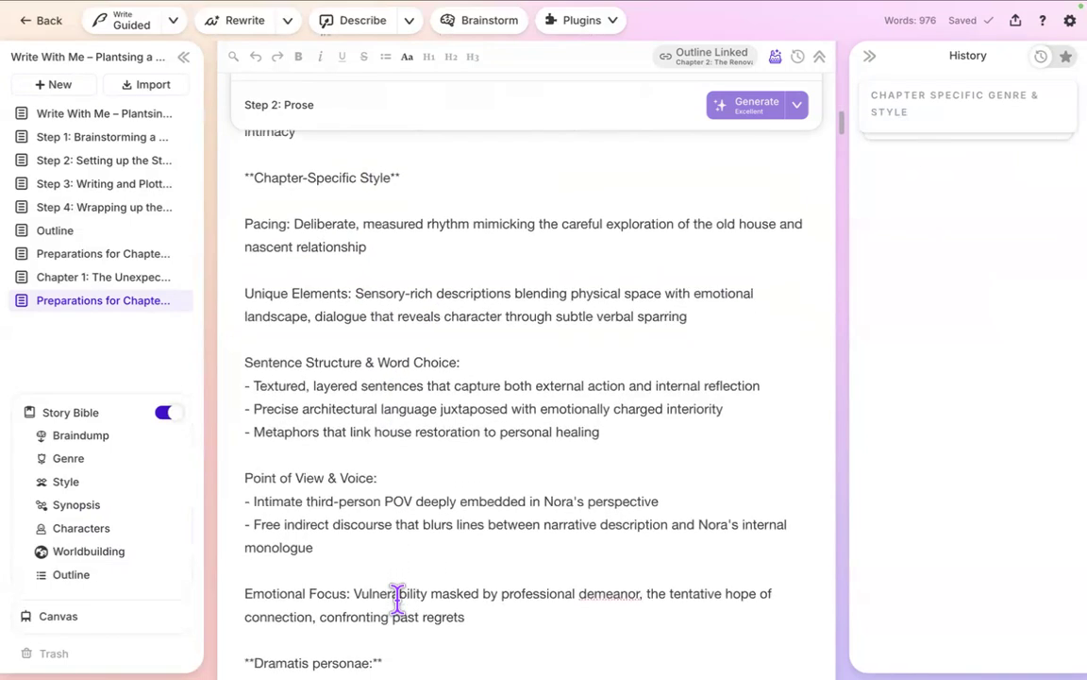
pyautogui.scroll(-6, 397, 598)
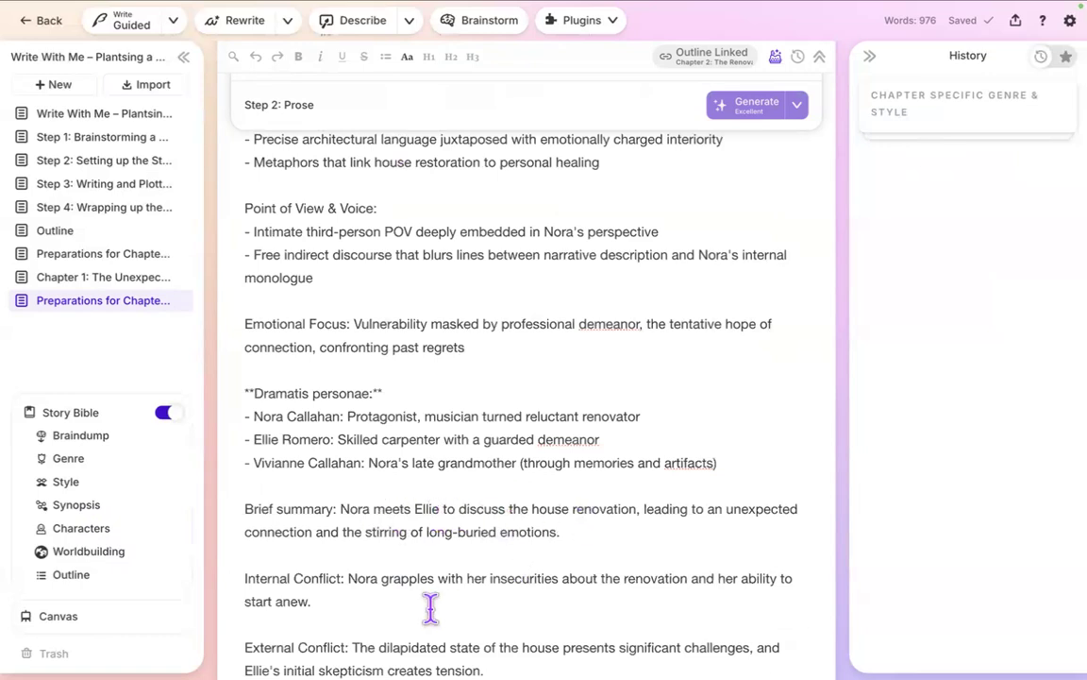
pyautogui.scroll(-1, 430, 607)
pyautogui.scroll(-2, 430, 607)
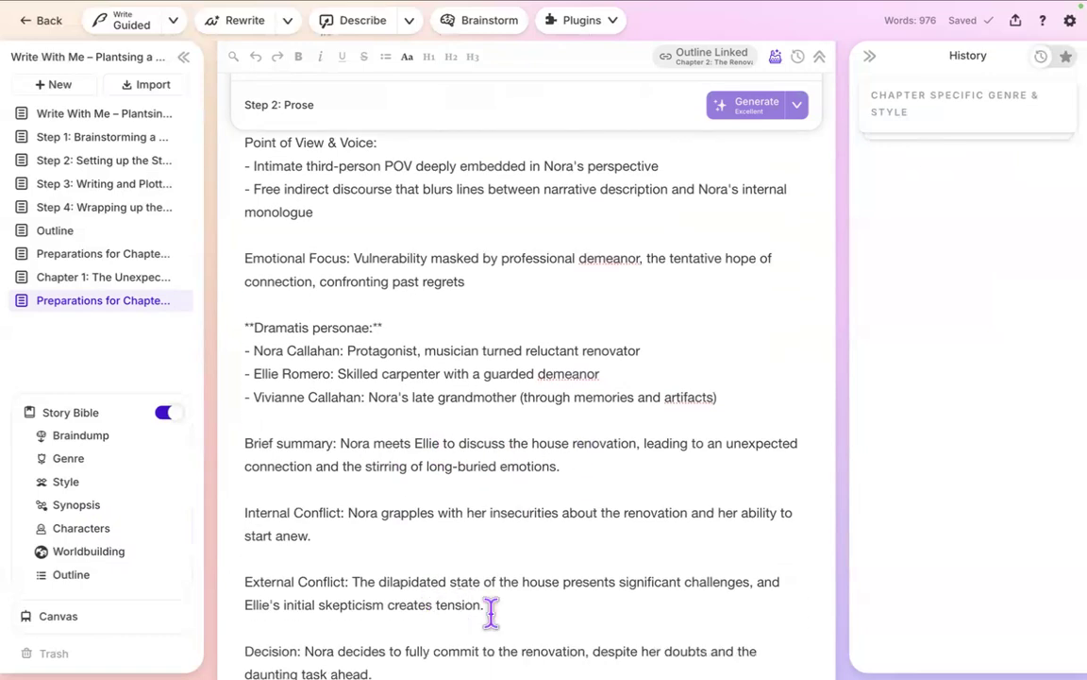
pyautogui.scroll(-4, 491, 611)
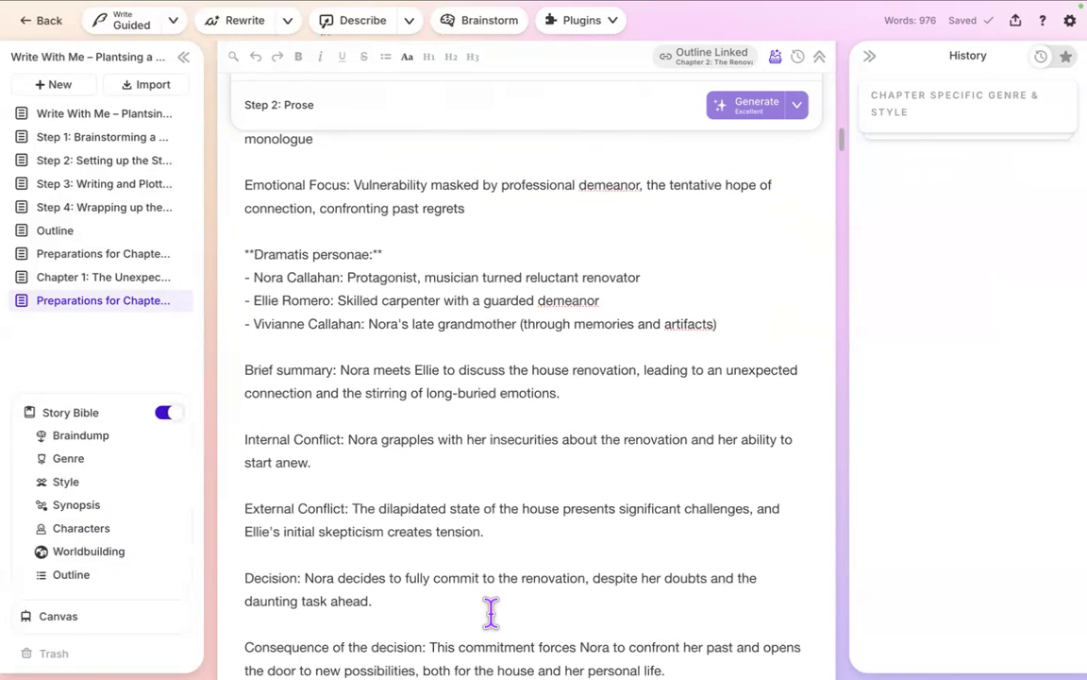
pyautogui.scroll(-3, 489, 614)
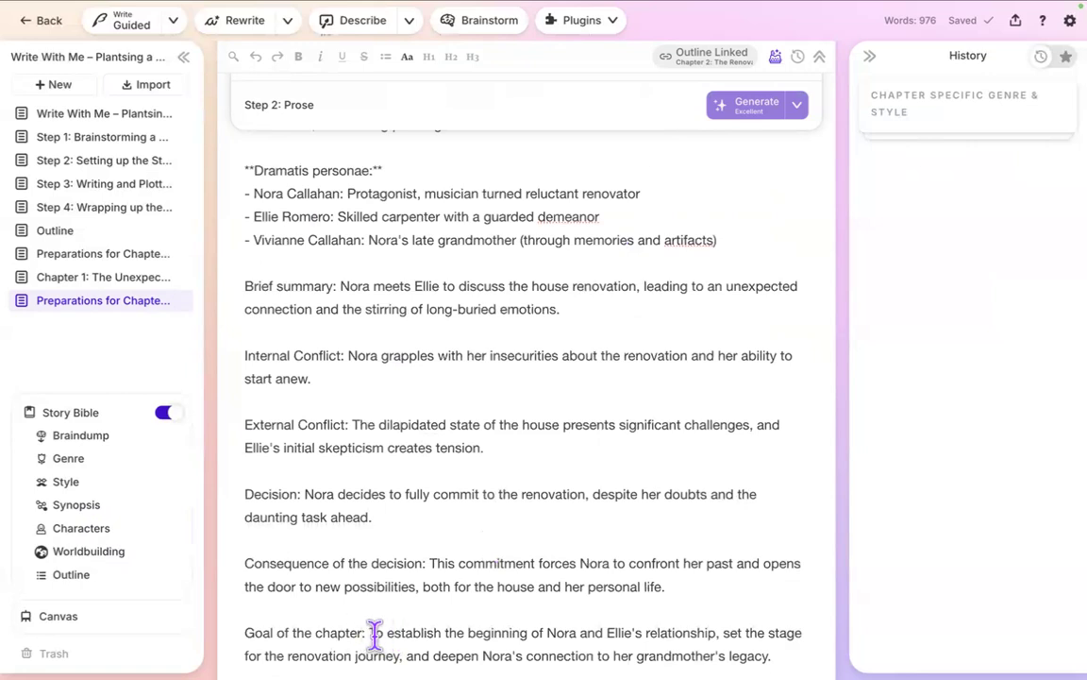
# Read through the Revised Chapter Summary for Chapter 2, from the dramatis personae to the end of the detailed summary.
pyautogui.scroll(-2, 374, 636)
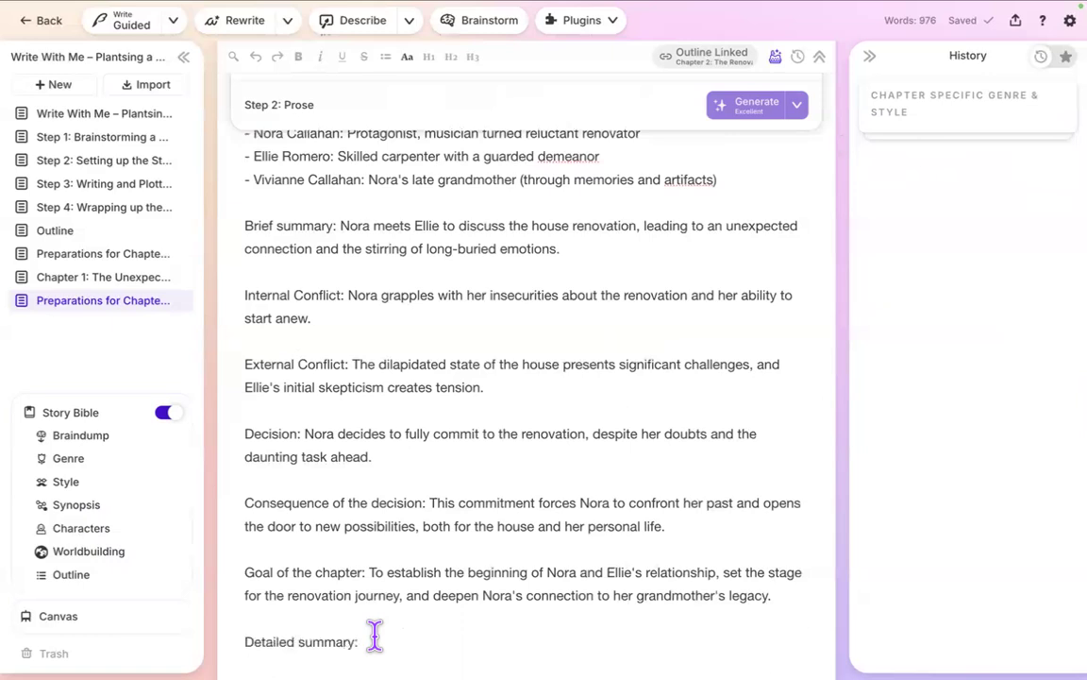
pyautogui.scroll(-3, 375, 636)
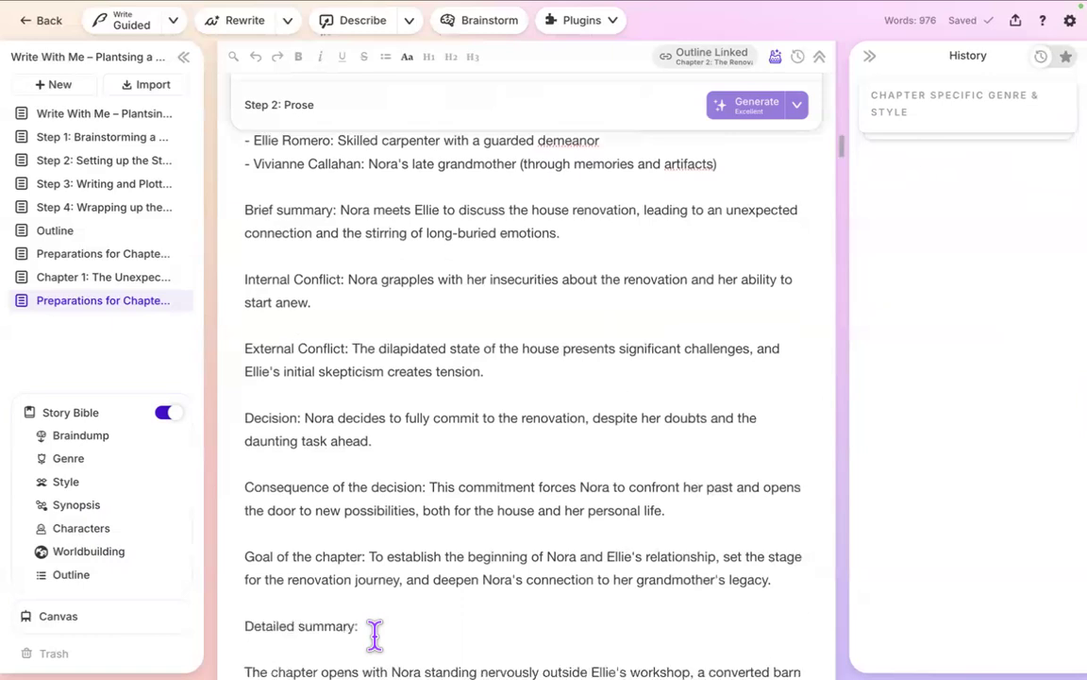
pyautogui.scroll(-1, 375, 635)
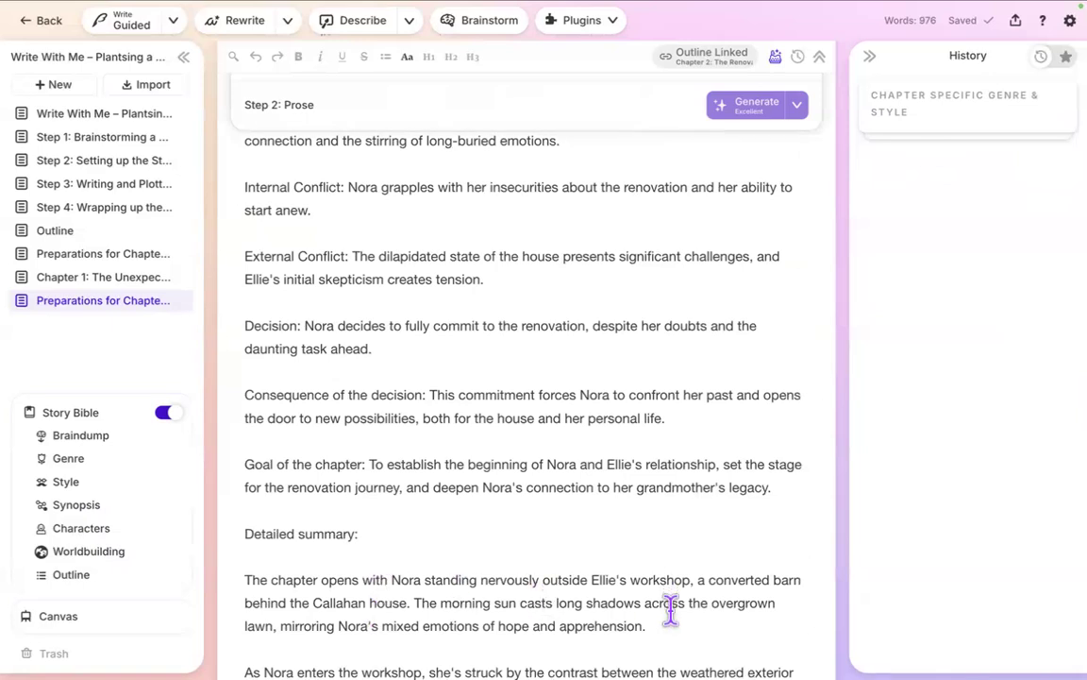
pyautogui.scroll(-5, 670, 618)
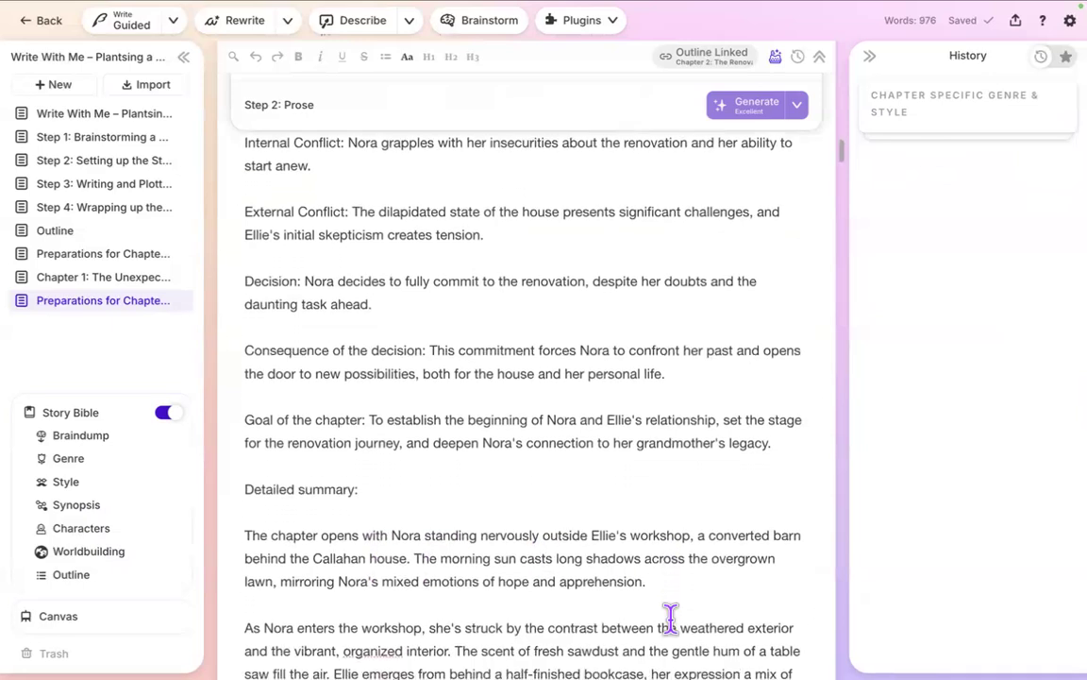
pyautogui.scroll(-2, 670, 618)
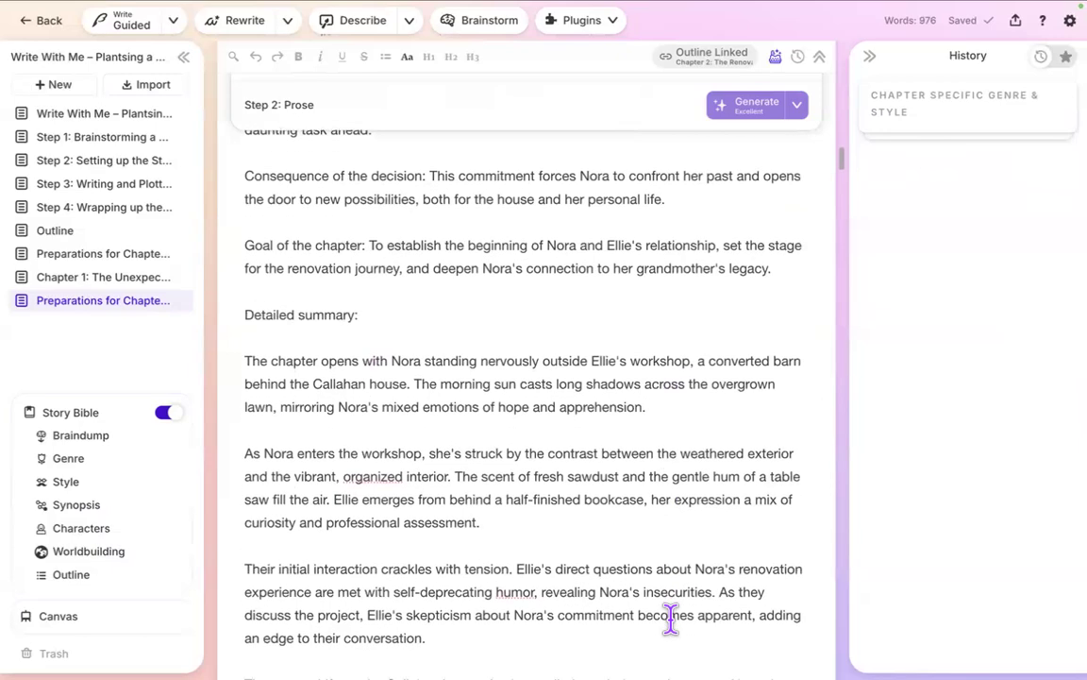
pyautogui.scroll(-3, 670, 618)
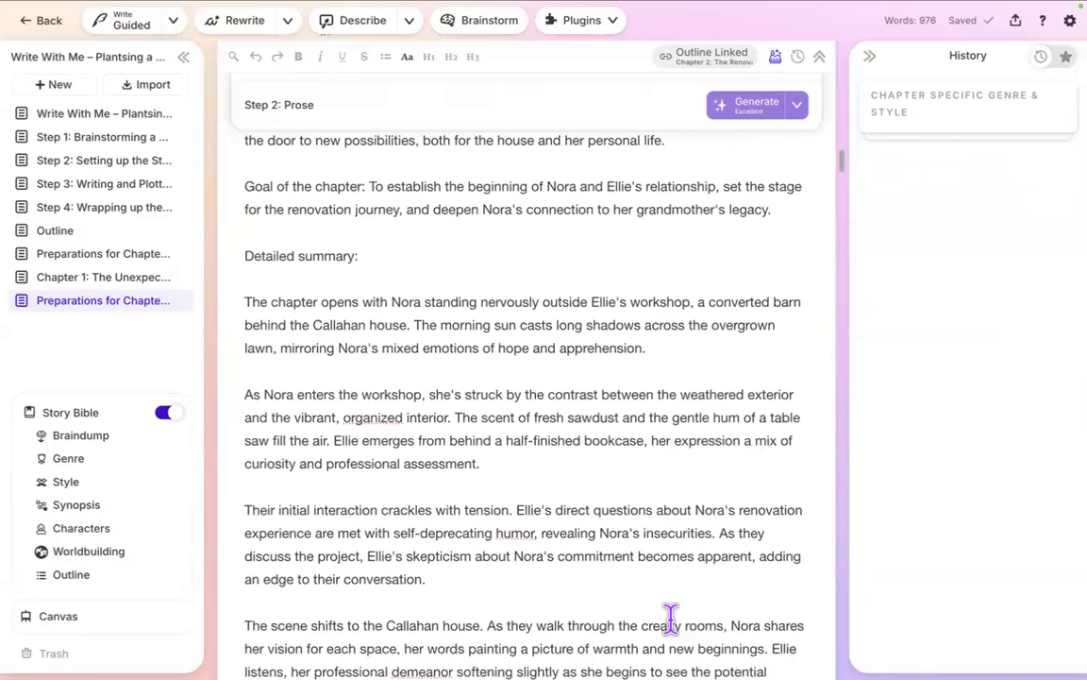
pyautogui.scroll(-9, 671, 618)
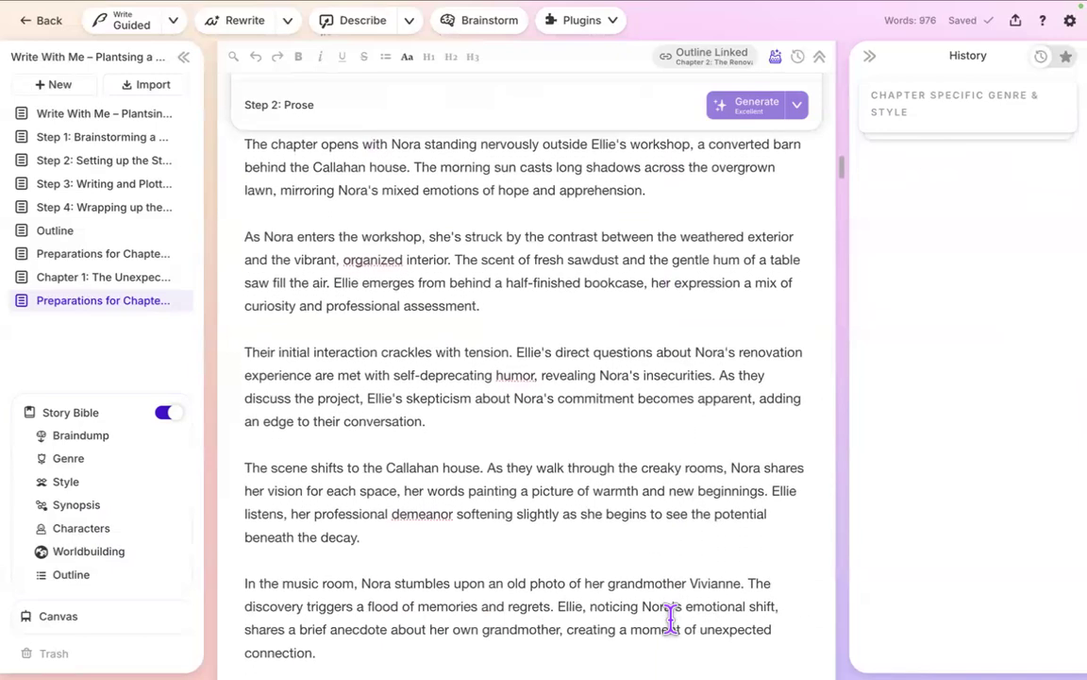
pyautogui.scroll(-8, 671, 618)
pyautogui.scroll(-8, 670, 618)
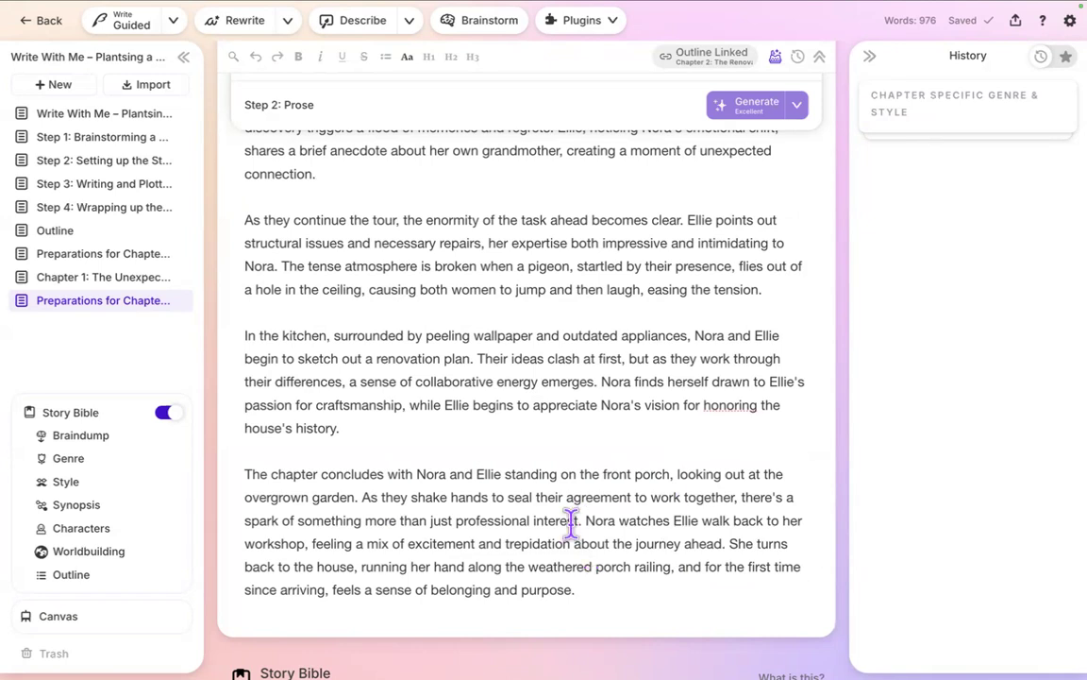
pyautogui.scroll(10, 549, 359)
pyautogui.scroll(10, 549, 359)
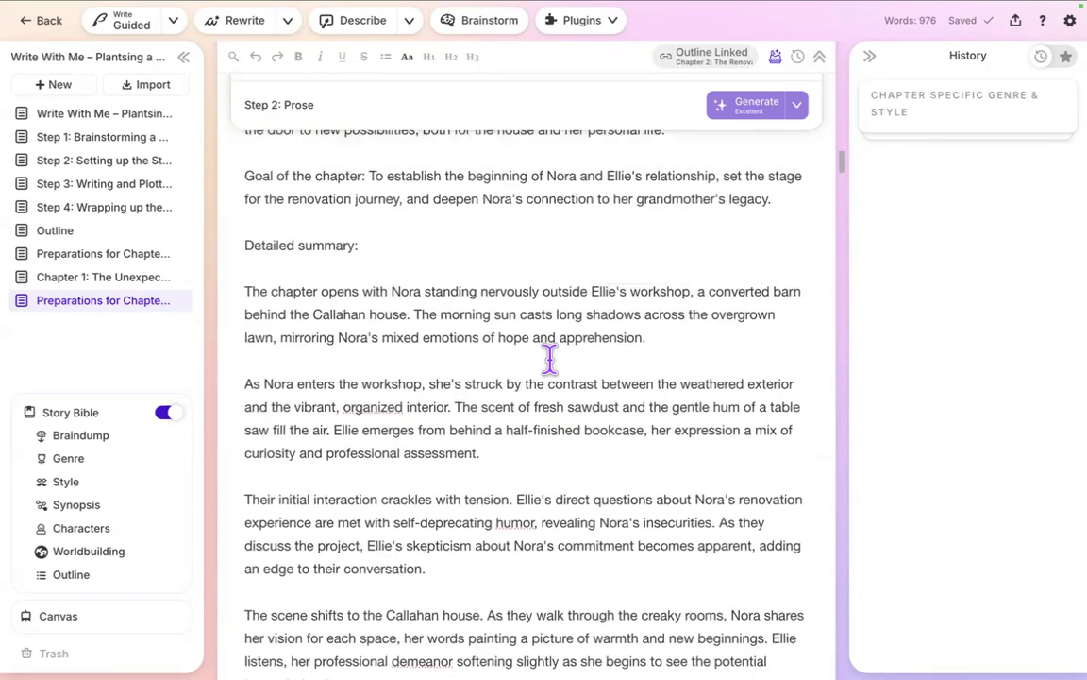
pyautogui.scroll(1, 550, 359)
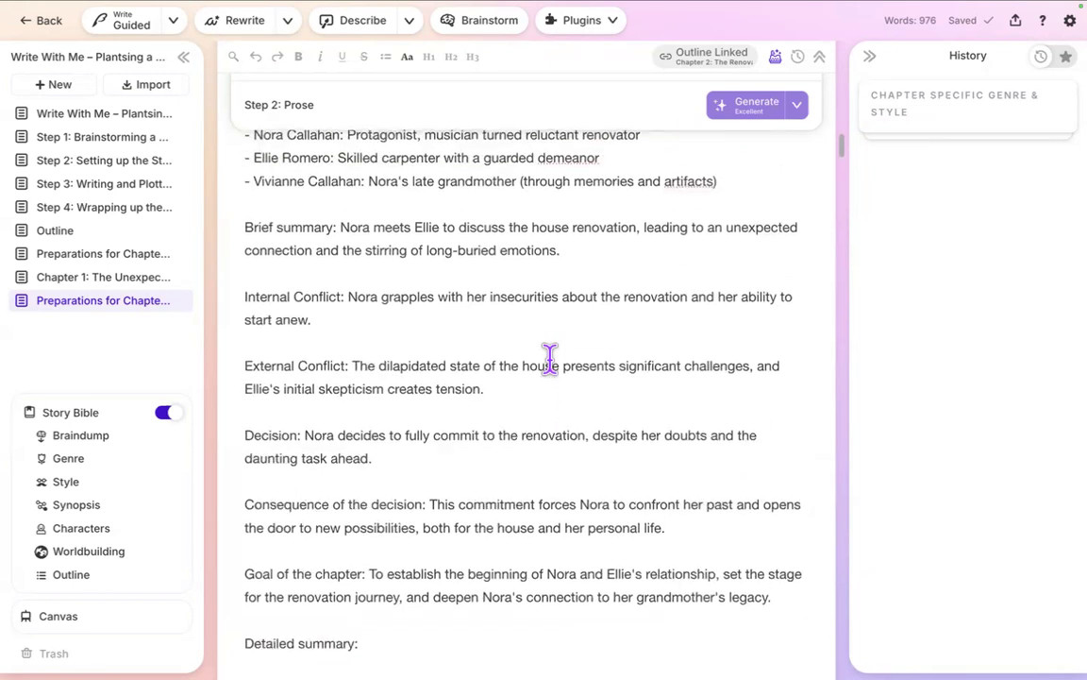
pyautogui.scroll(-2, 549, 359)
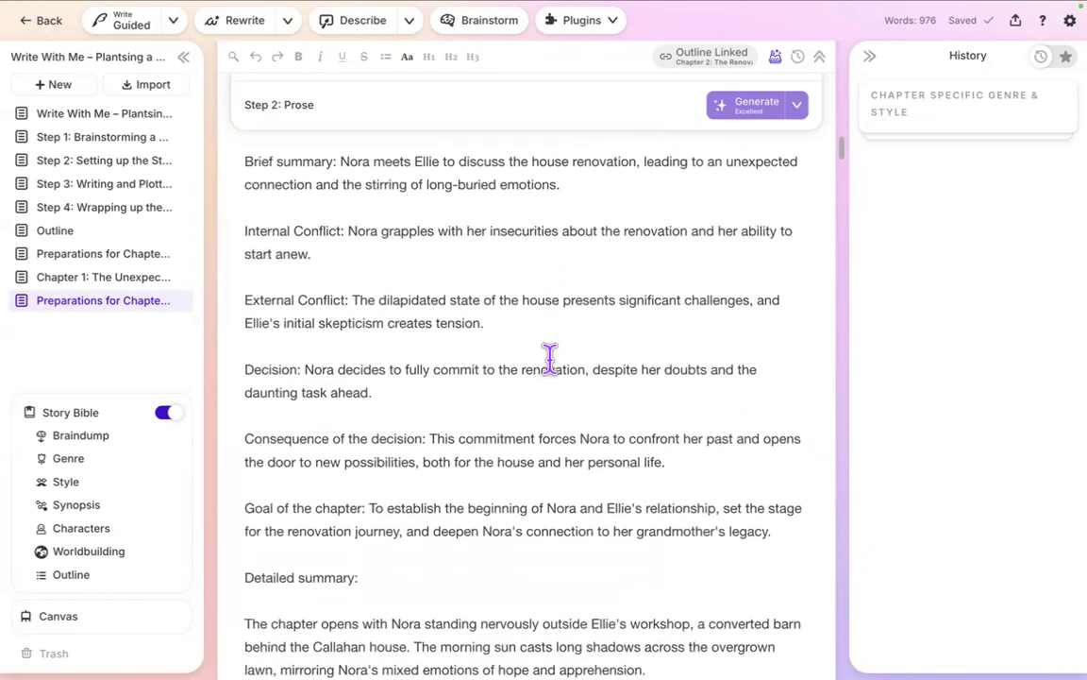
# Move the closing bracket from the end of the 4000-word writing instruction to the end of the "Goal of the chapter" paragraph.
pyautogui.click(781, 538)
pyautogui.scroll(15, 775, 531)
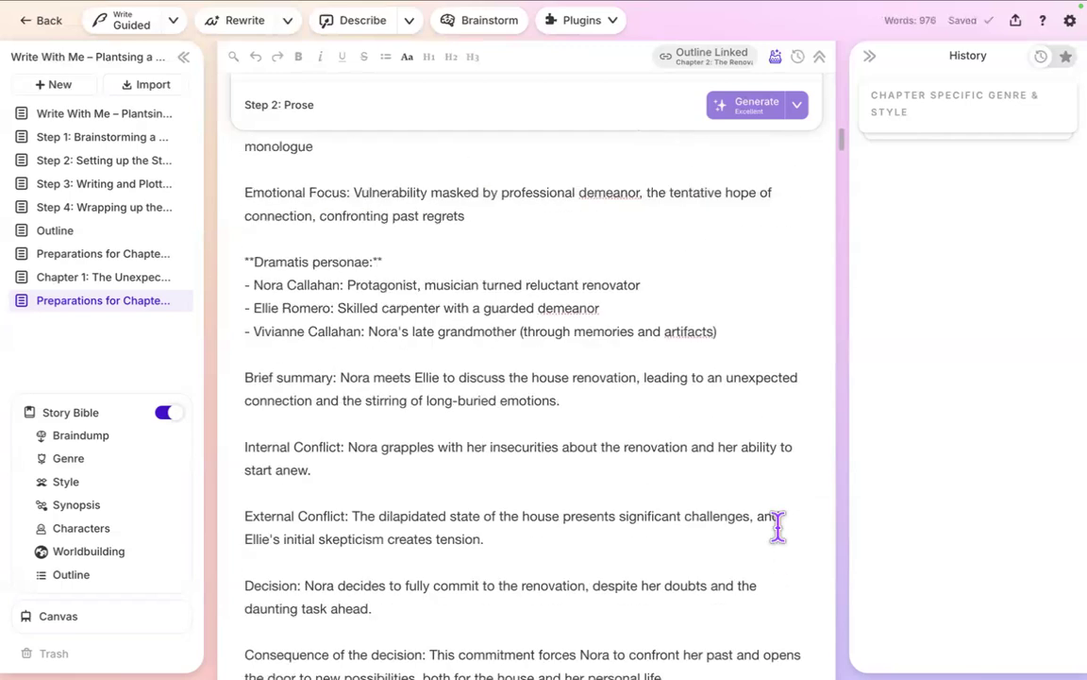
pyautogui.scroll(5, 633, 505)
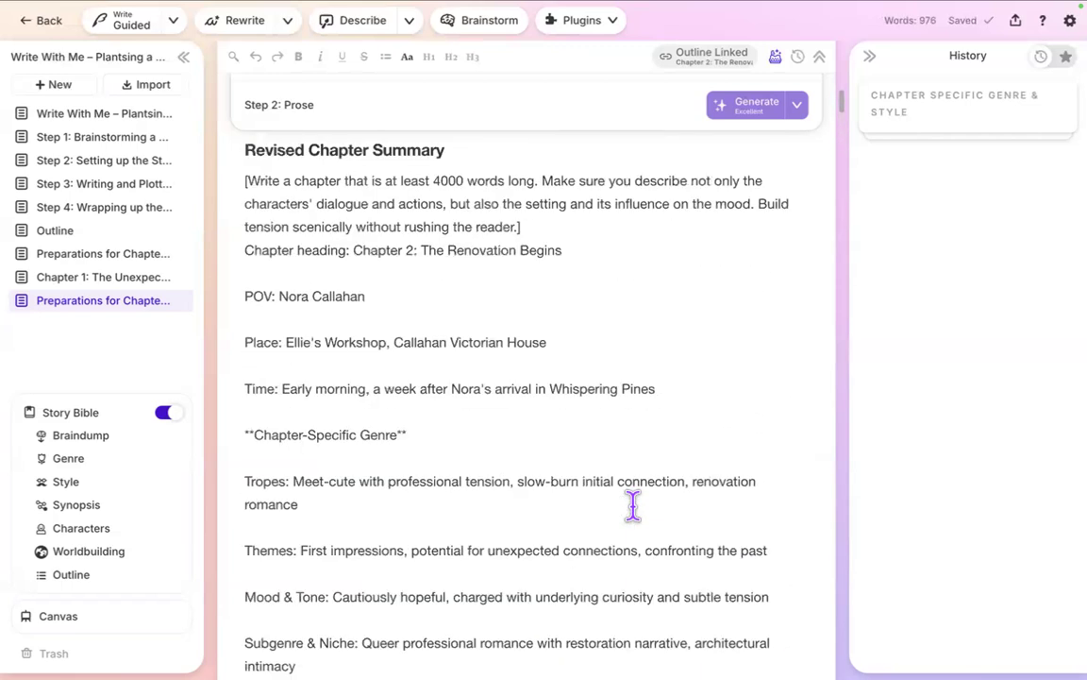
pyautogui.press('BackSpace')
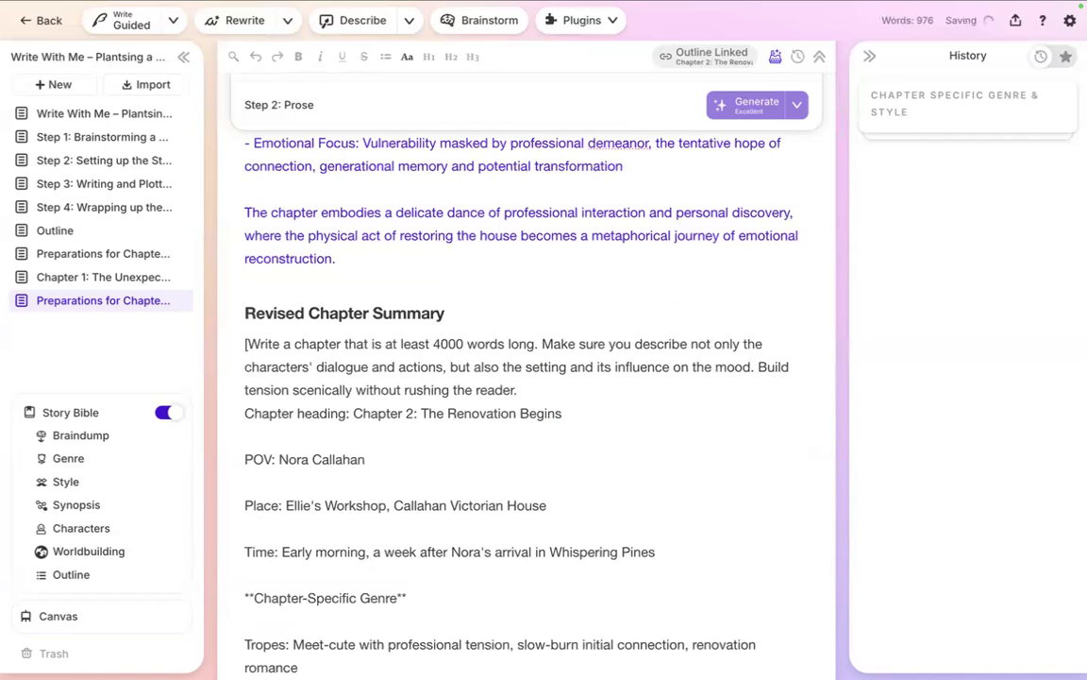
# Copy the whole revised chapter summary, starting at the bracketed writing instruction, into the Story Bible outline's Chapter 2: The Renovation Begins.
pyautogui.hotkey('shift', 'Down')
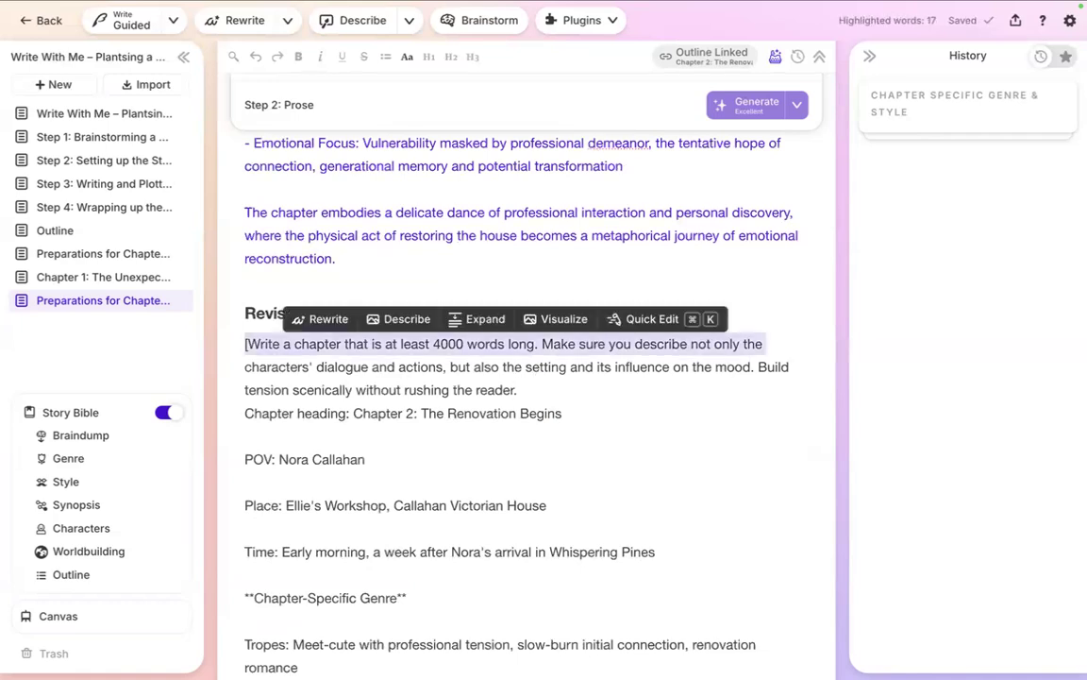
pyautogui.hotkey('ctrl', 'shift', 'End')
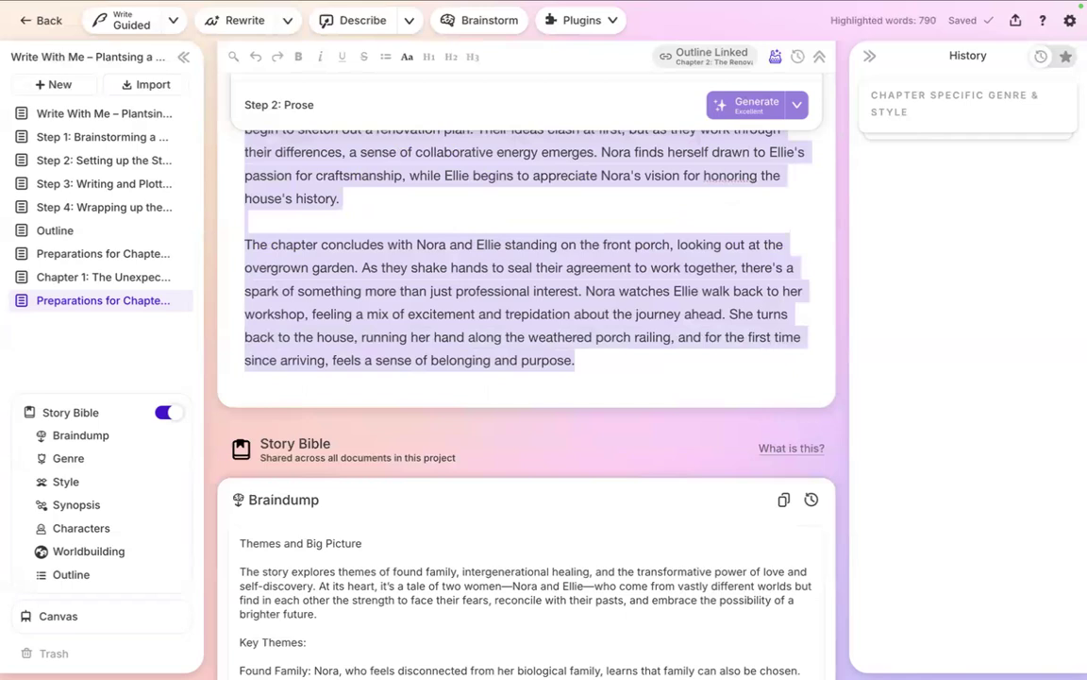
pyautogui.click(105, 552)
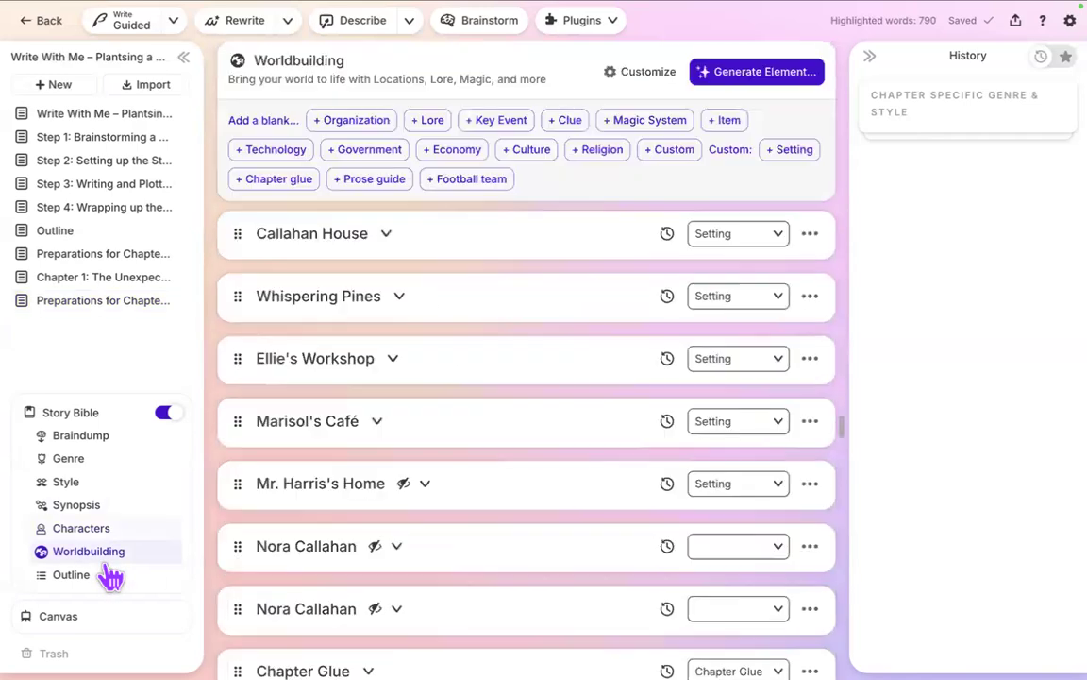
pyautogui.click(111, 575)
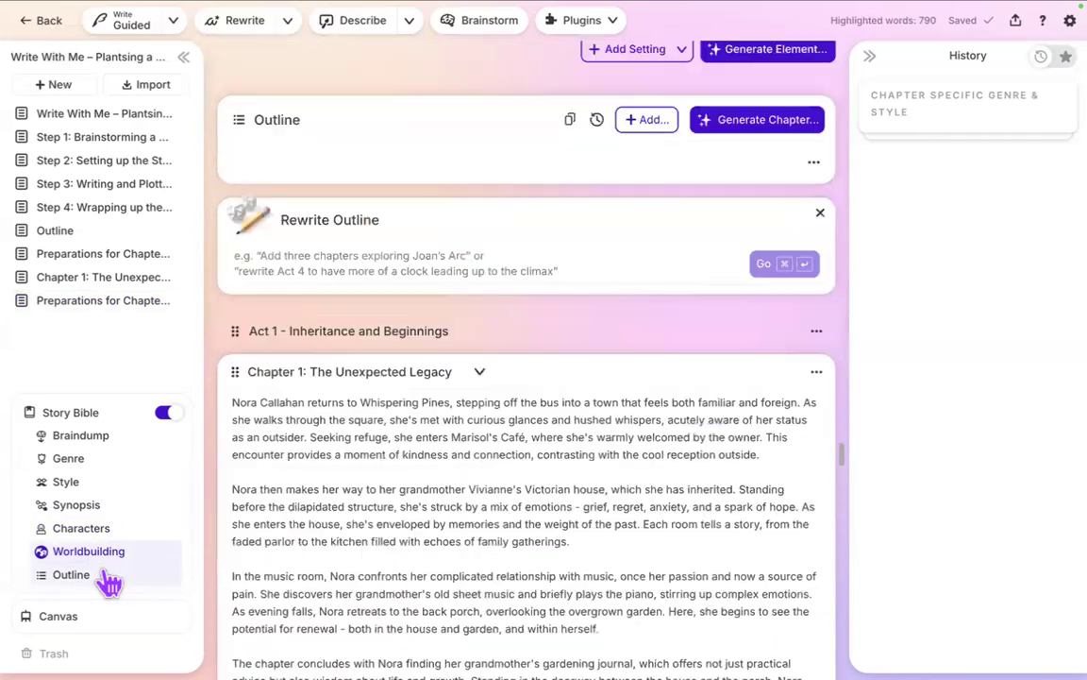
pyautogui.scroll(-1, 351, 468)
pyautogui.scroll(-5, 350, 477)
pyautogui.click(350, 484)
pyautogui.hotkey('ctrl', 'v')
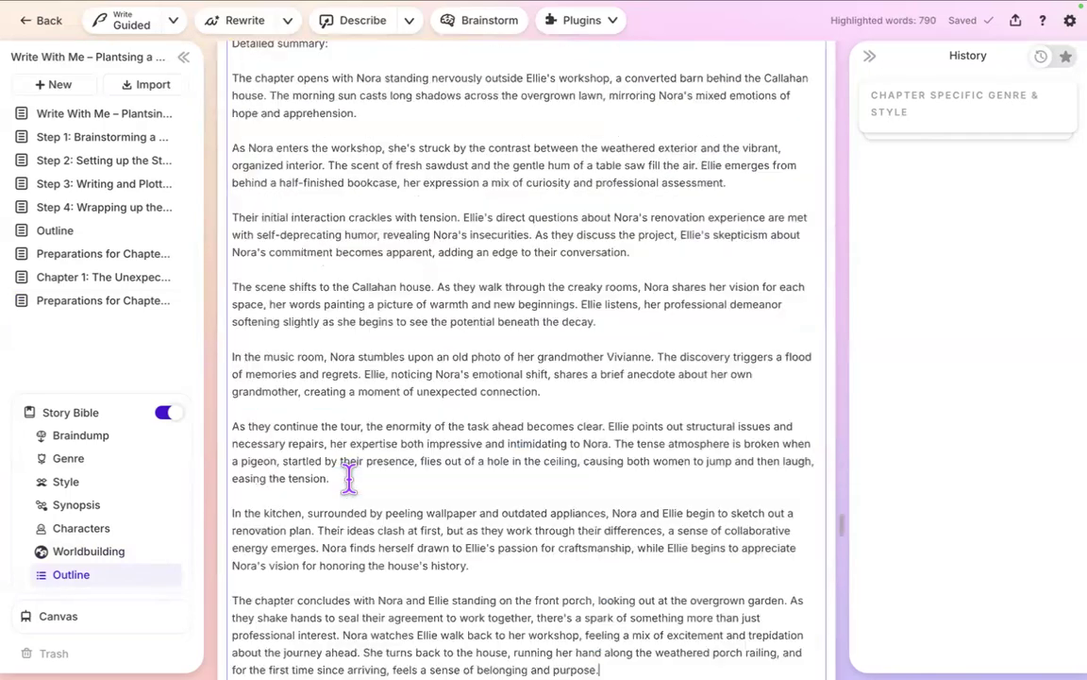
# Check the pasted Chapter 2 outline entry, create the linked document "Chapter 2: The Renovation Begins" from it and open that document.
pyautogui.scroll(10, 348, 479)
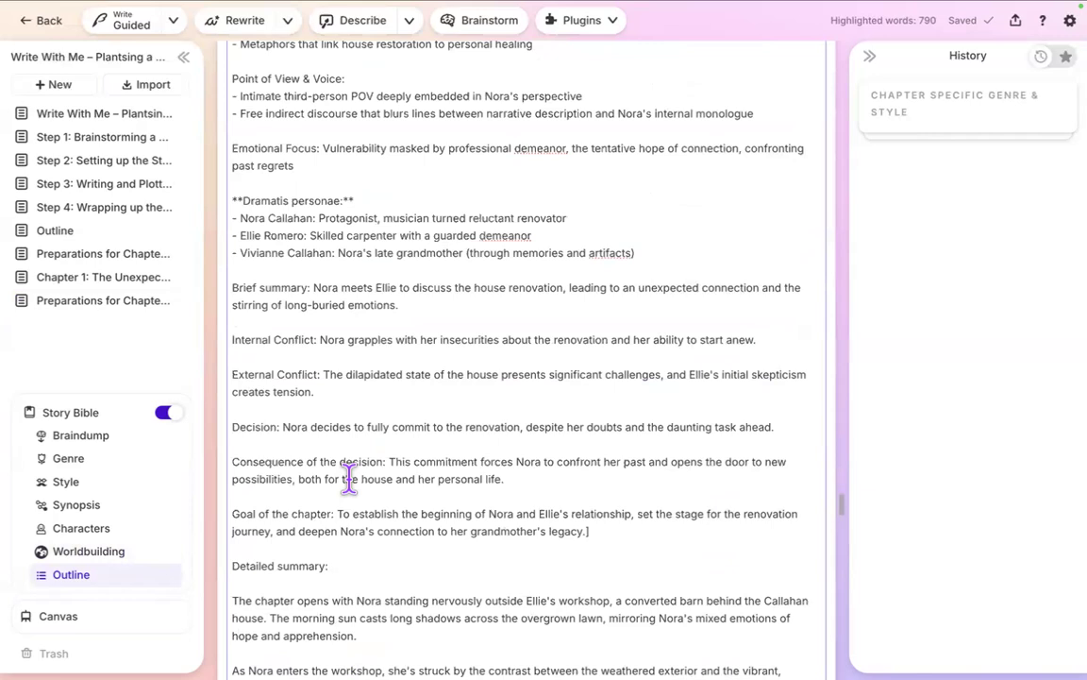
pyautogui.scroll(10, 348, 478)
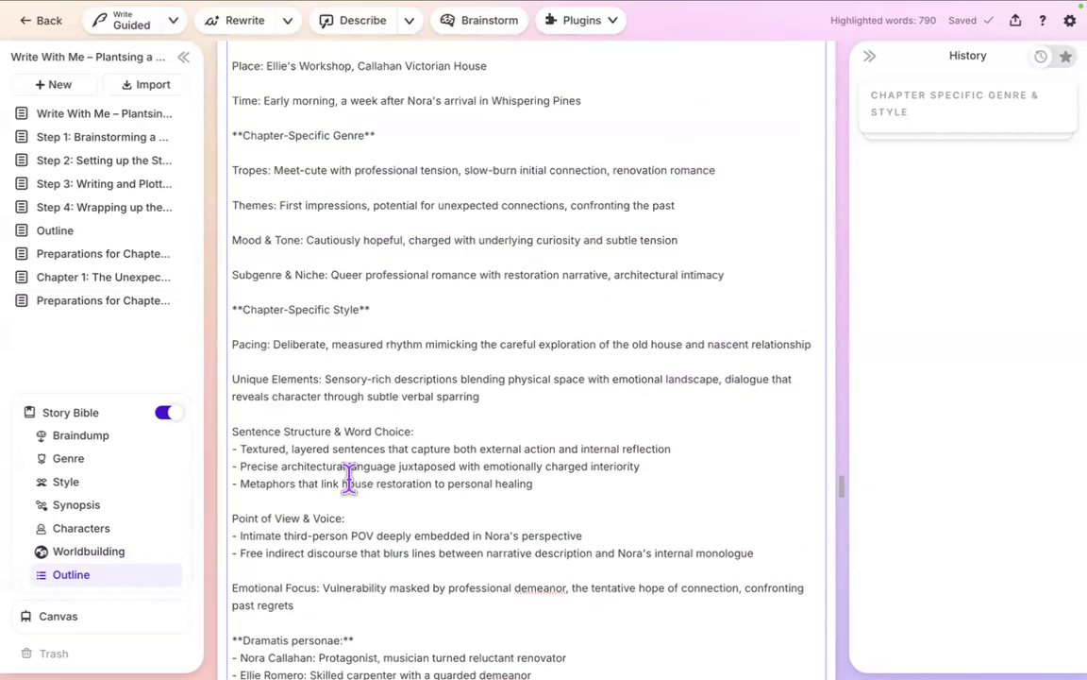
pyautogui.scroll(2, 348, 479)
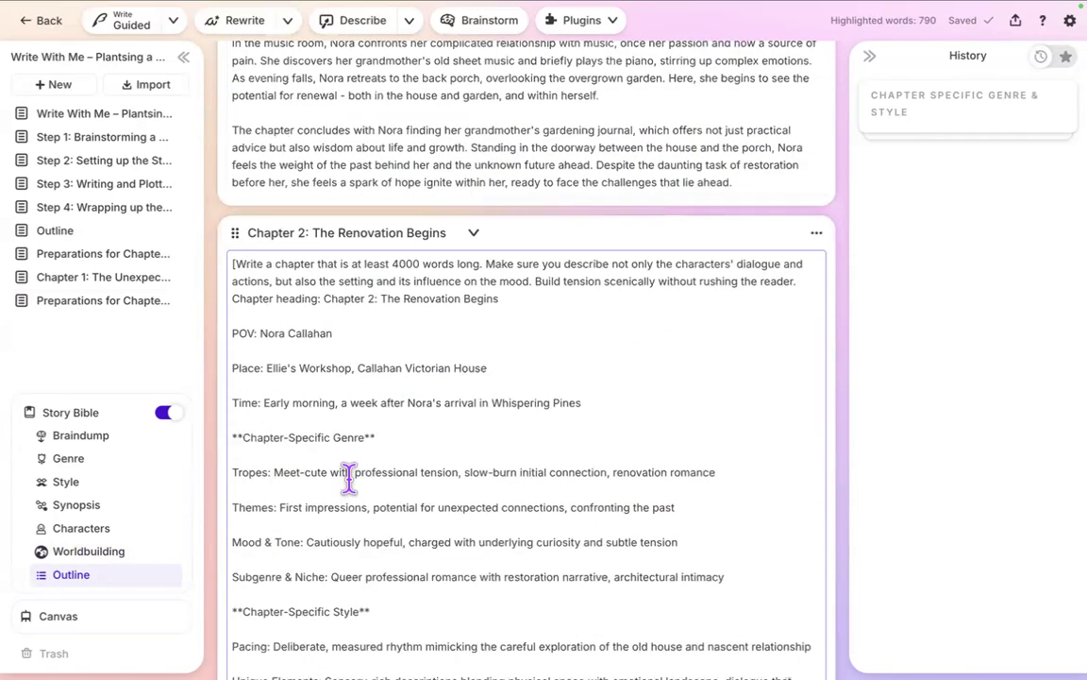
pyautogui.scroll(-20, 348, 478)
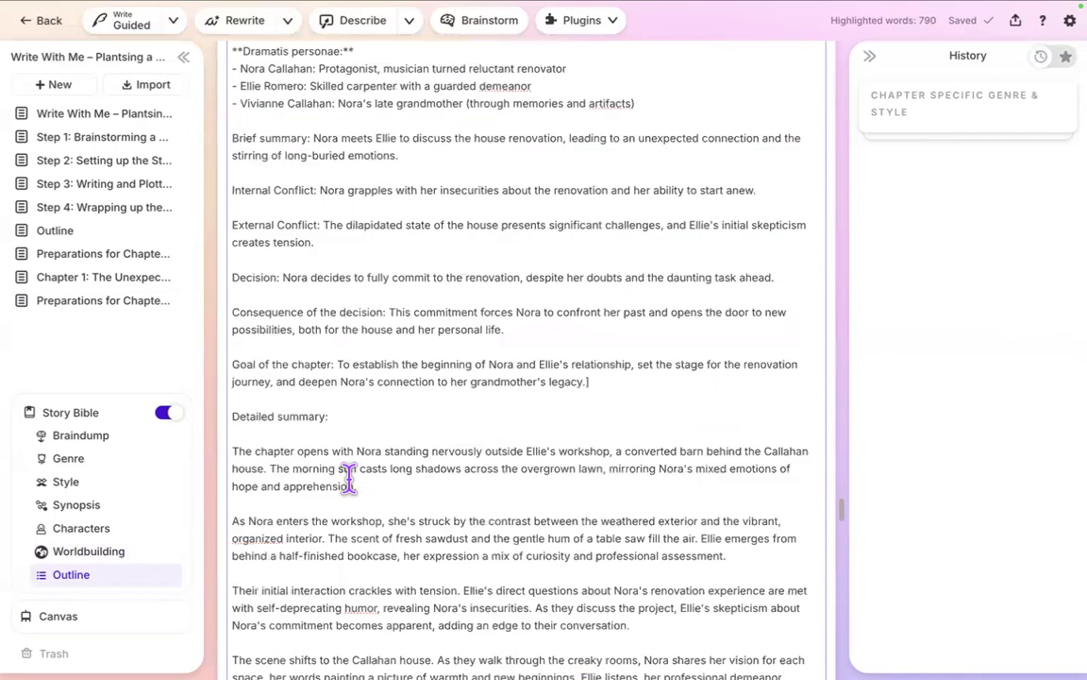
pyautogui.scroll(-3, 485, 514)
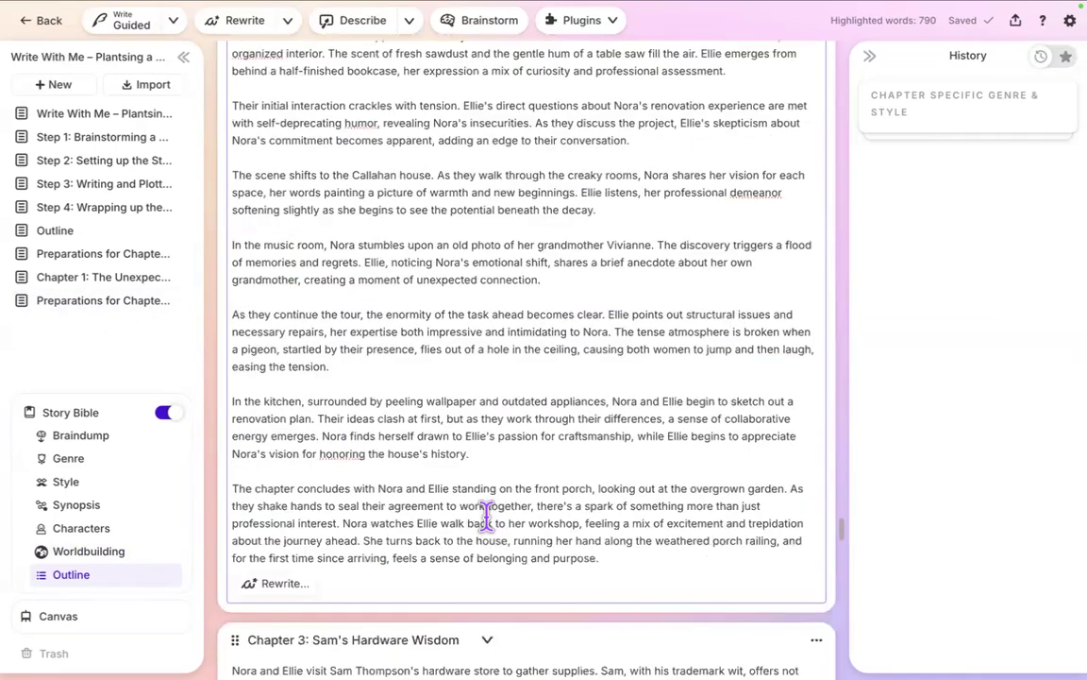
pyautogui.scroll(9, 486, 514)
pyautogui.scroll(20, 486, 514)
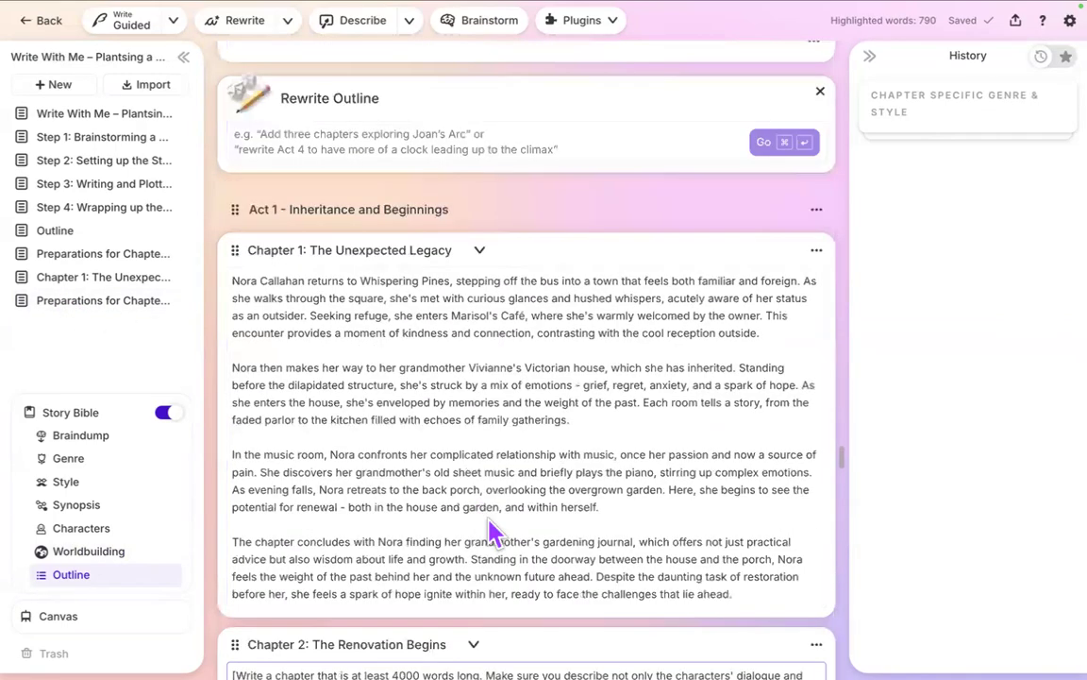
pyautogui.click(818, 534)
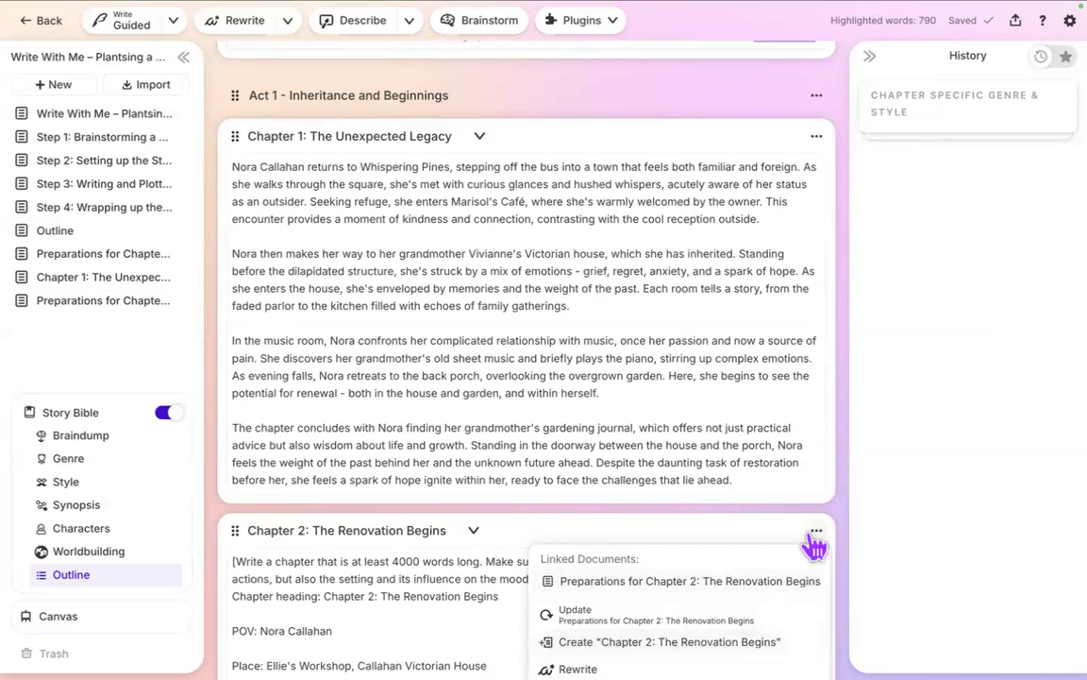
pyautogui.scroll(-3, 733, 492)
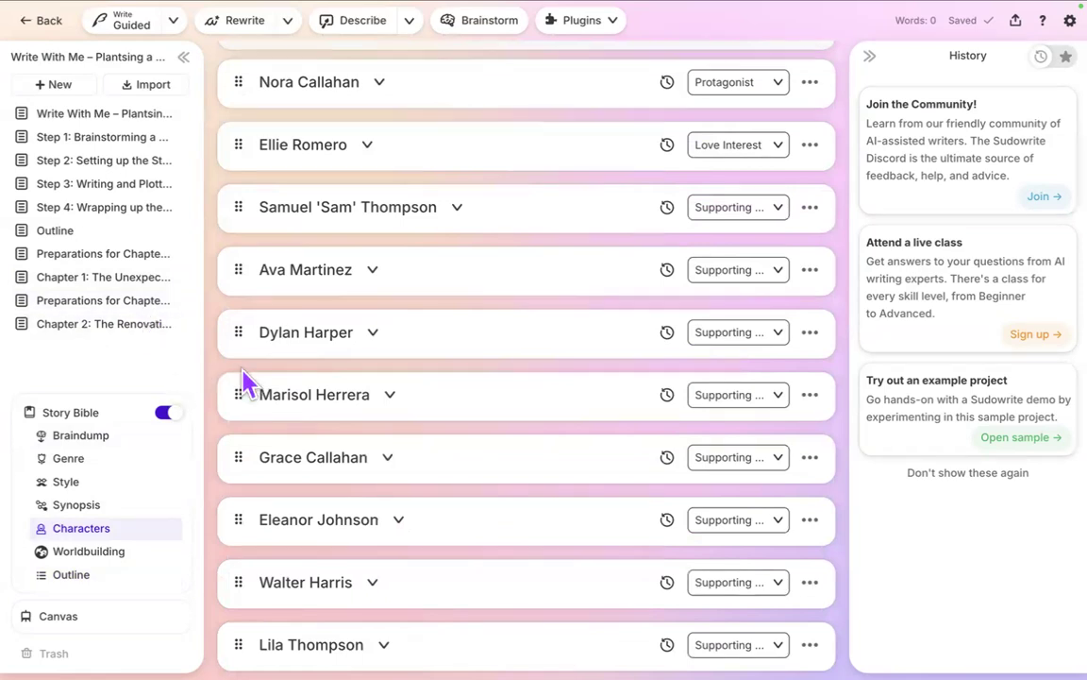
pyautogui.click(135, 323)
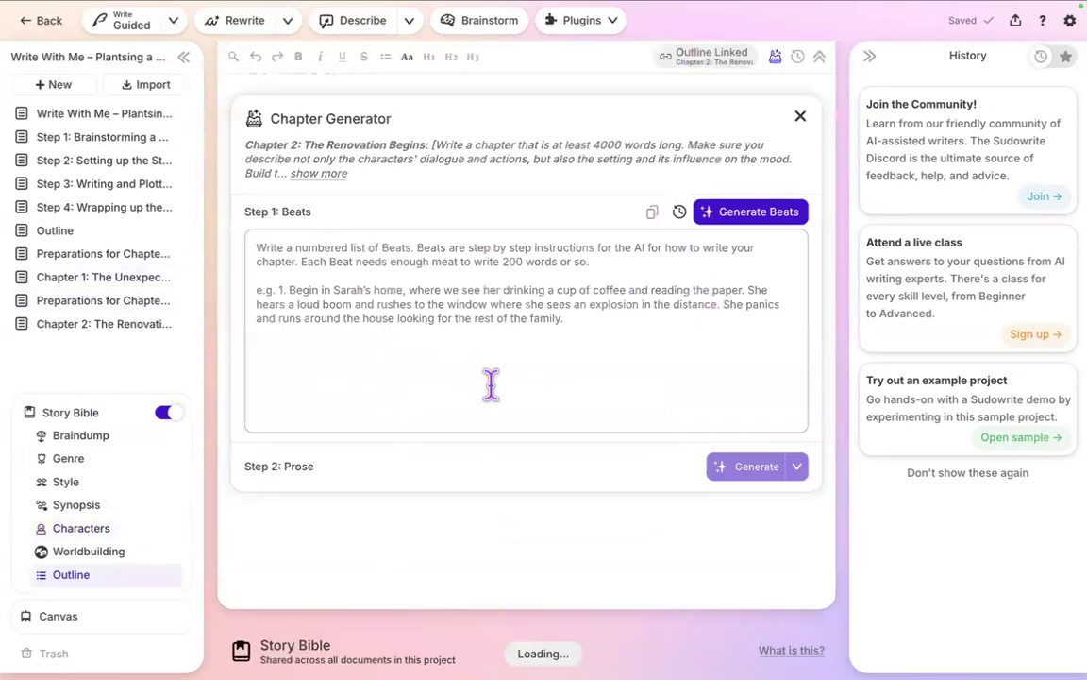
# In the Chapter 2 preparations document, expand the linked summary in the Chapter Generator to review it, and generate the chapter's beats.
pyautogui.click(136, 309)
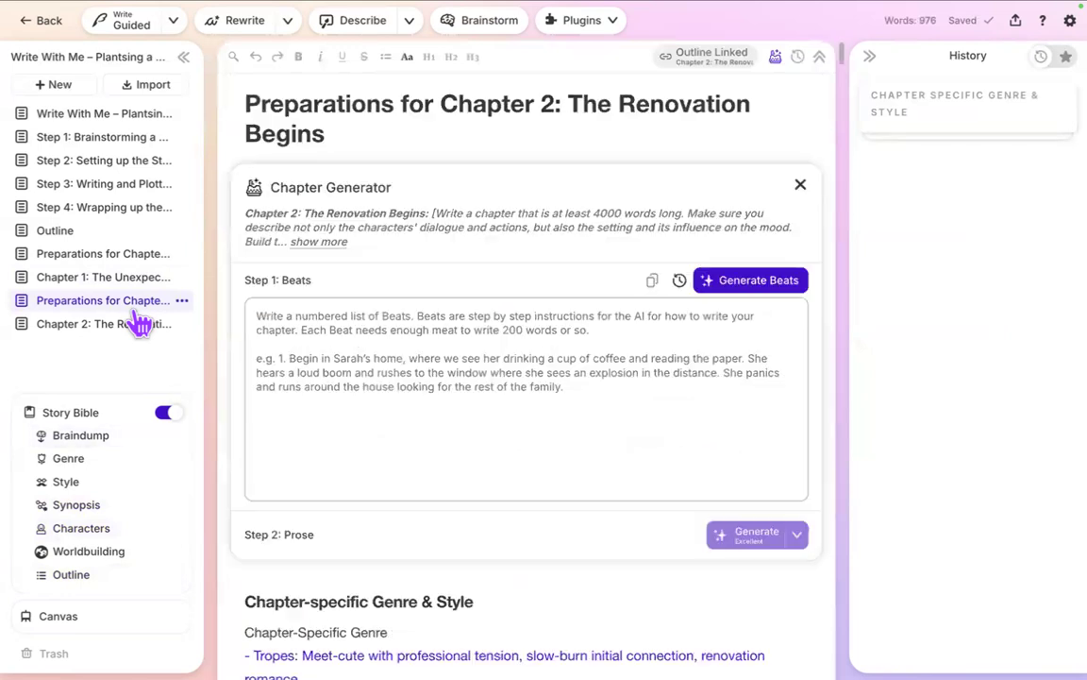
pyautogui.click(336, 321)
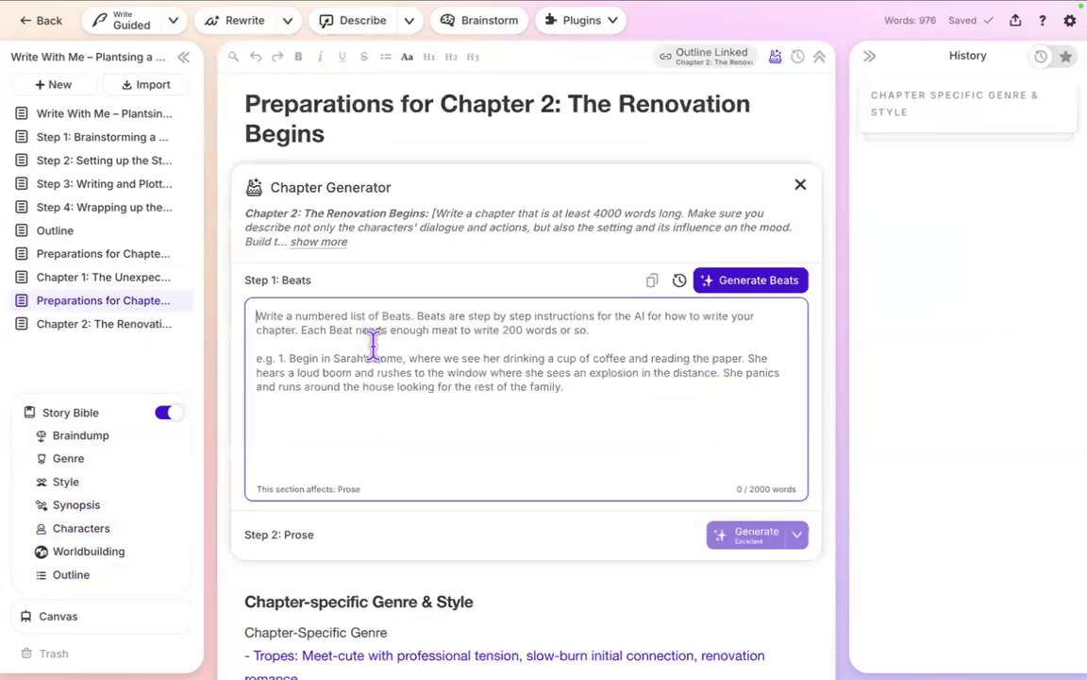
pyautogui.click(340, 247)
pyautogui.scroll(-4, 382, 430)
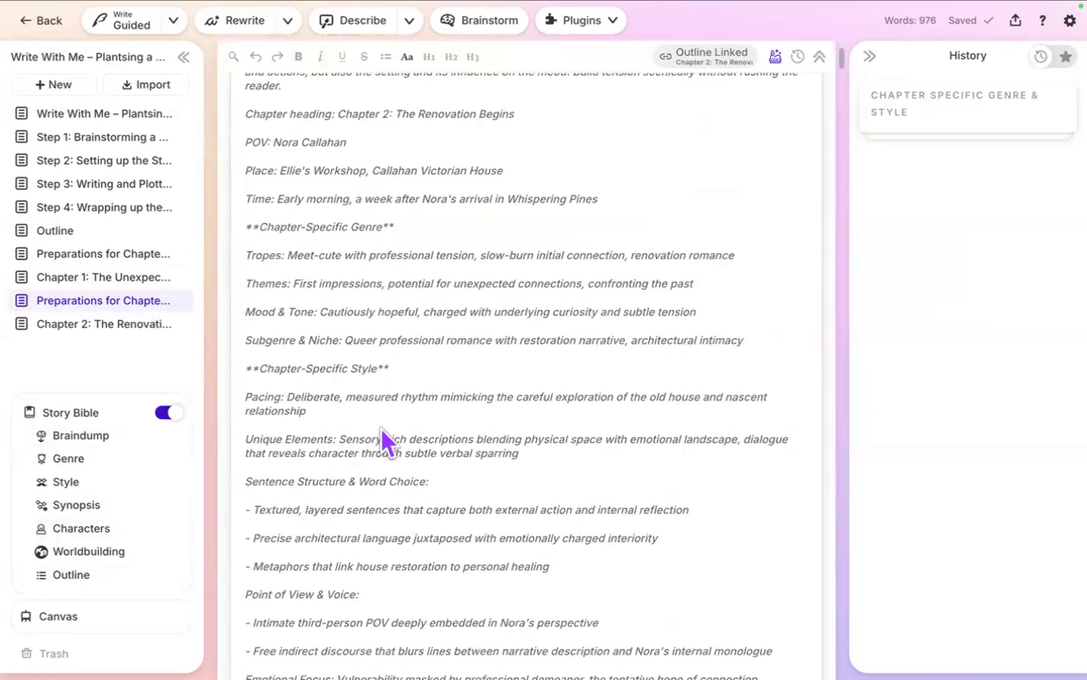
pyautogui.scroll(-8, 383, 434)
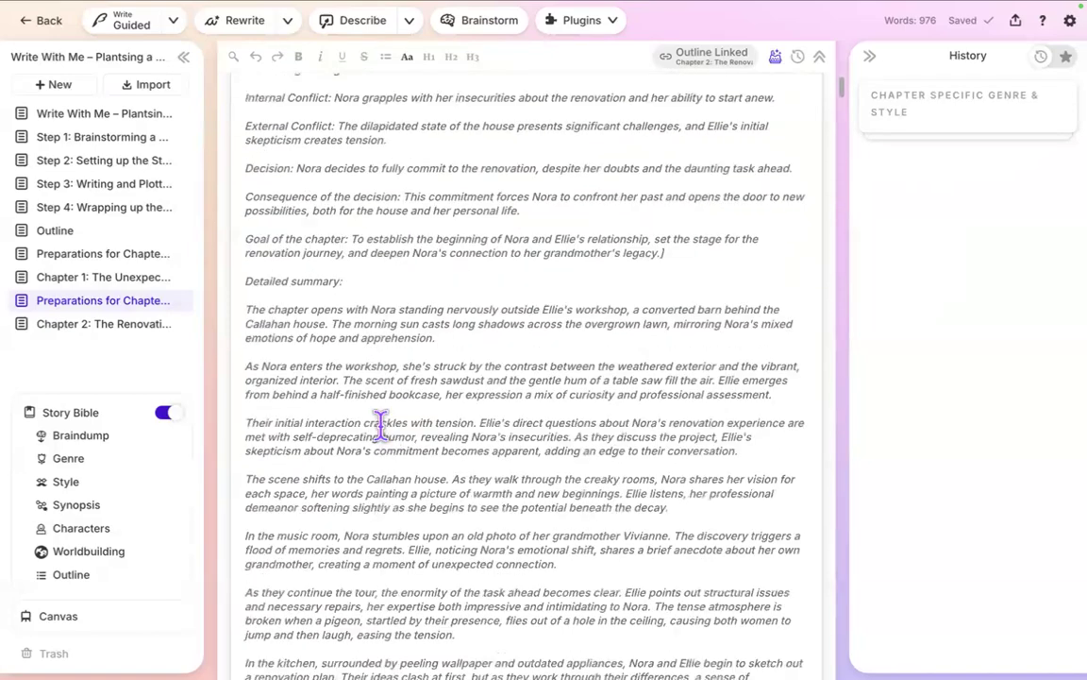
pyautogui.scroll(-5, 381, 426)
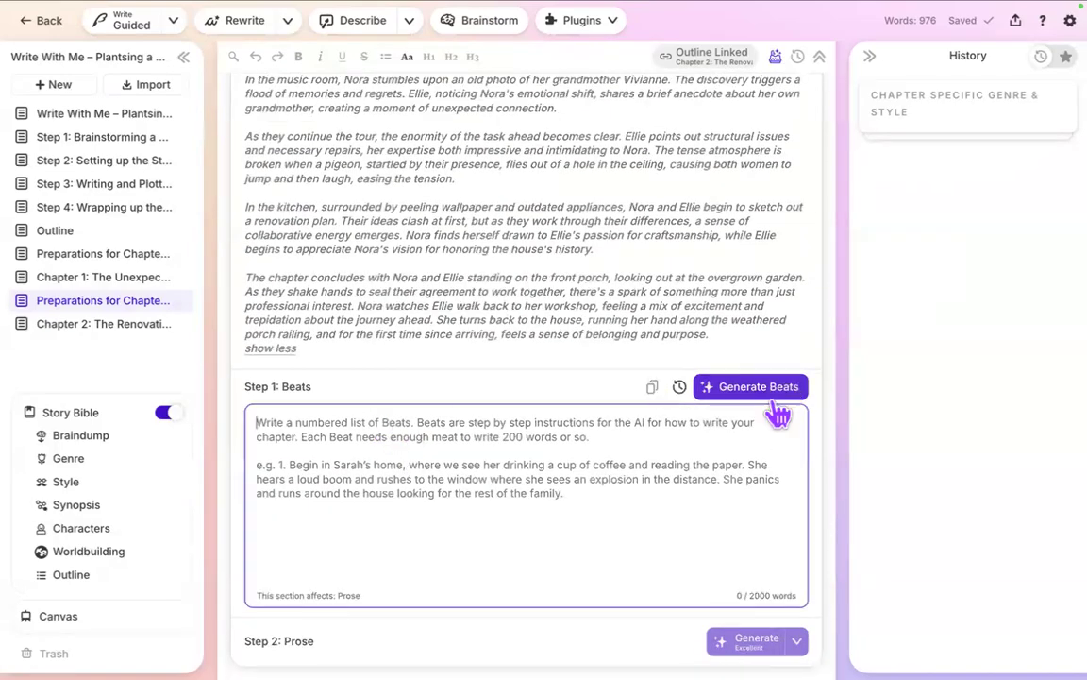
pyautogui.scroll(5, 585, 325)
pyautogui.scroll(-7, 585, 325)
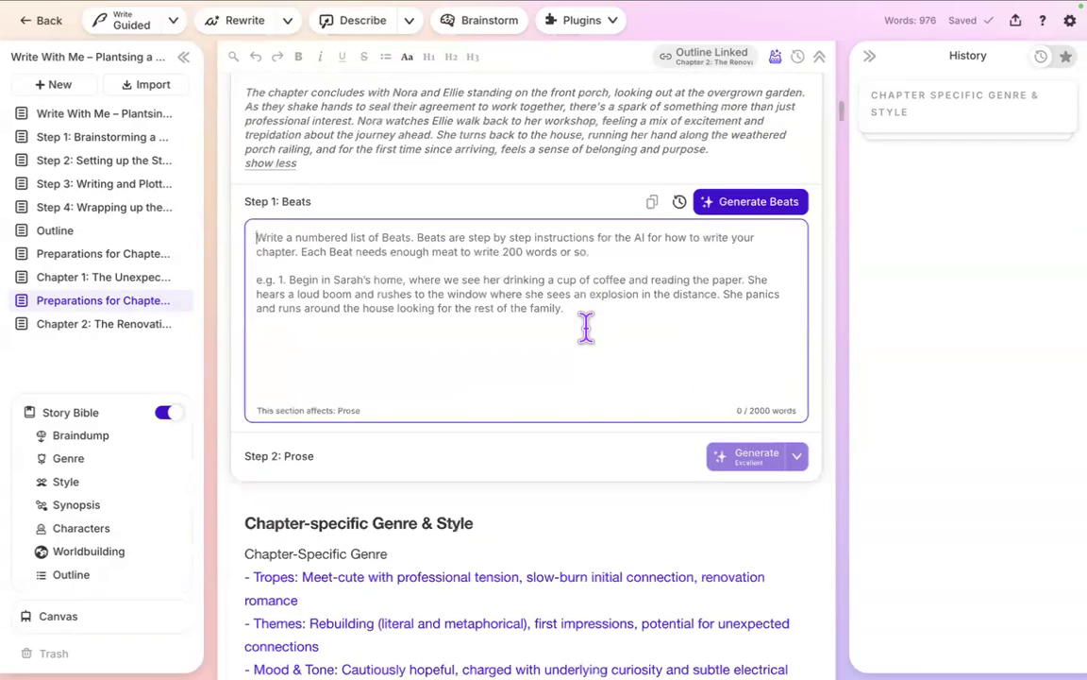
pyautogui.click(787, 210)
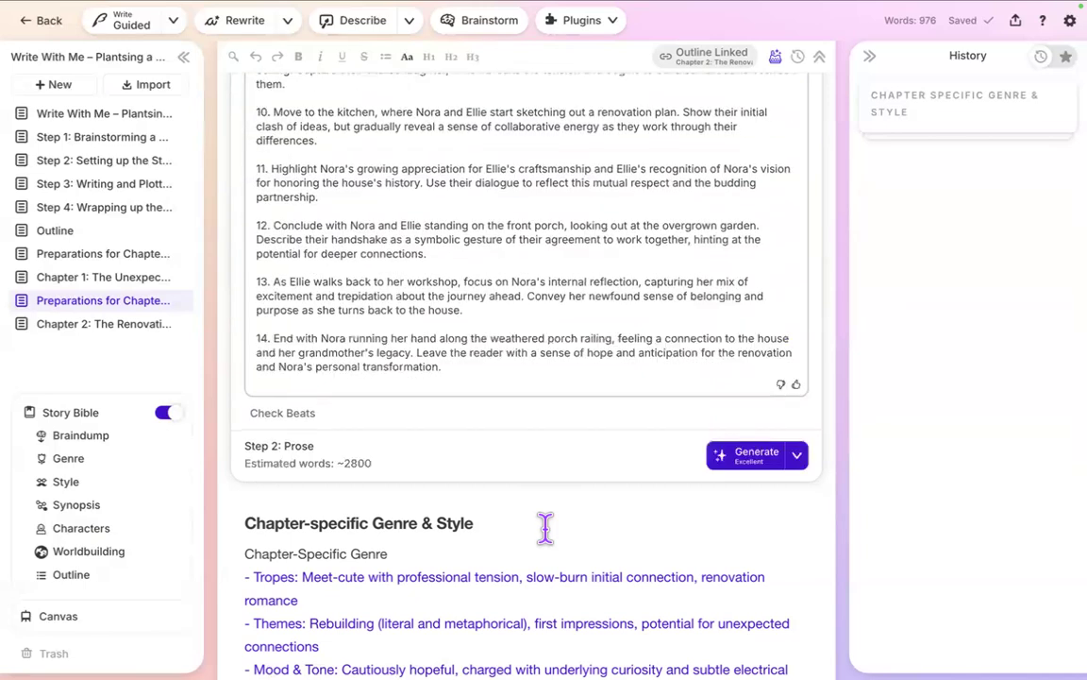
# Review the generated Chapter 2 beats and copy the complete numbered list.
pyautogui.scroll(3, 549, 461)
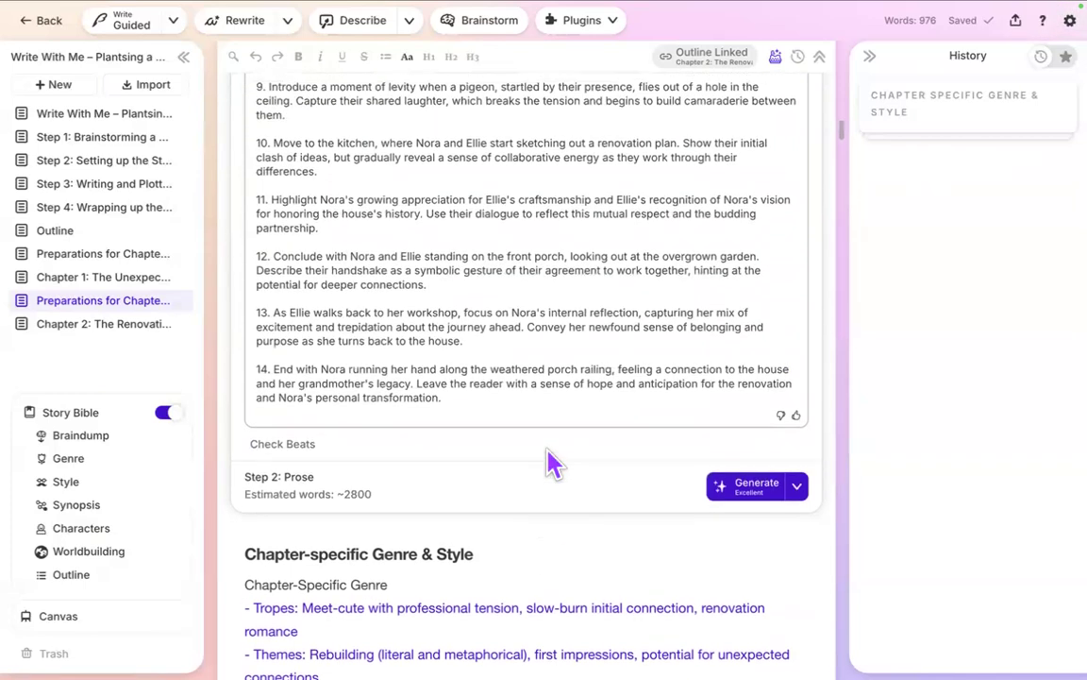
pyautogui.scroll(2, 545, 448)
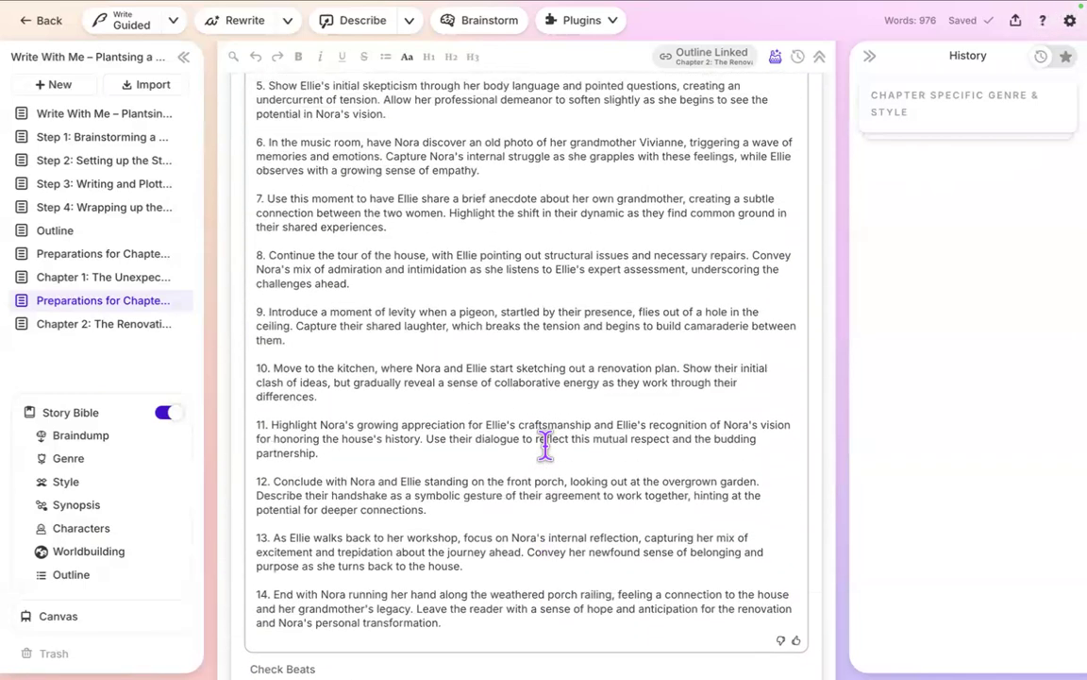
pyautogui.scroll(2, 546, 447)
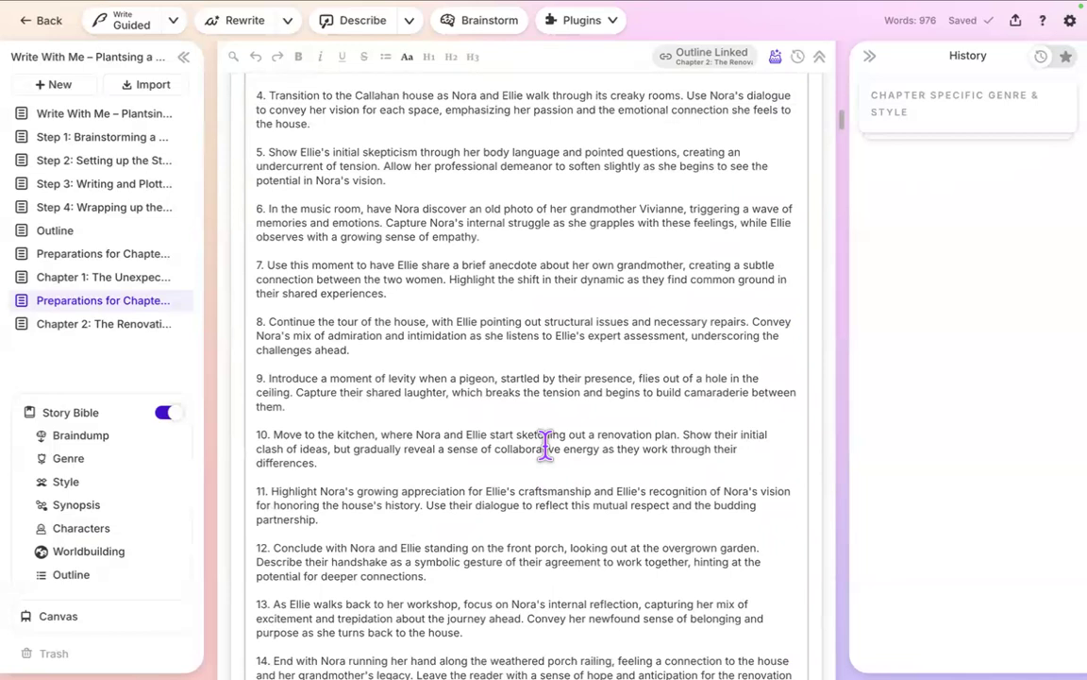
pyautogui.scroll(-1, 546, 443)
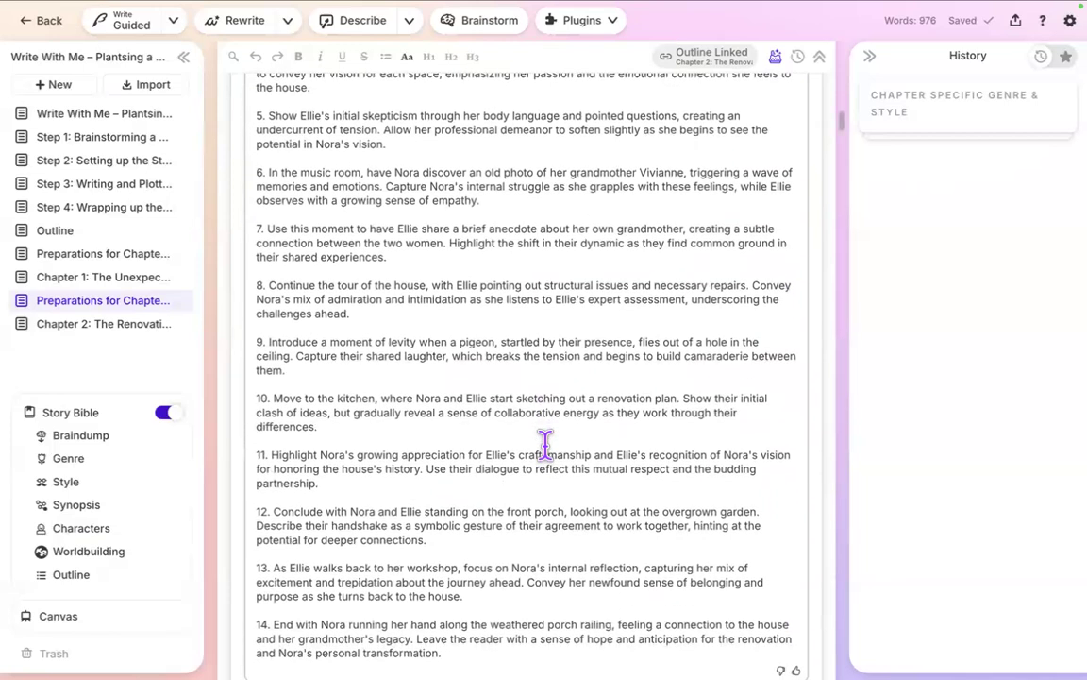
pyautogui.scroll(2, 545, 444)
pyautogui.scroll(6, 546, 444)
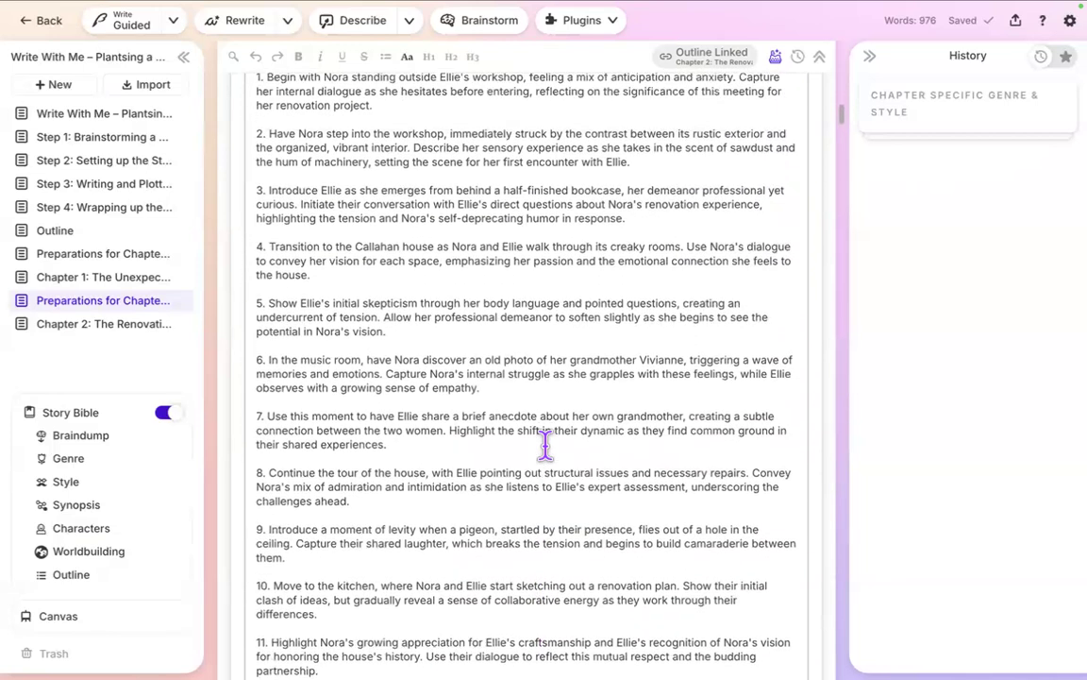
pyautogui.click(513, 189)
pyautogui.hotkey('ctrl', 'a')
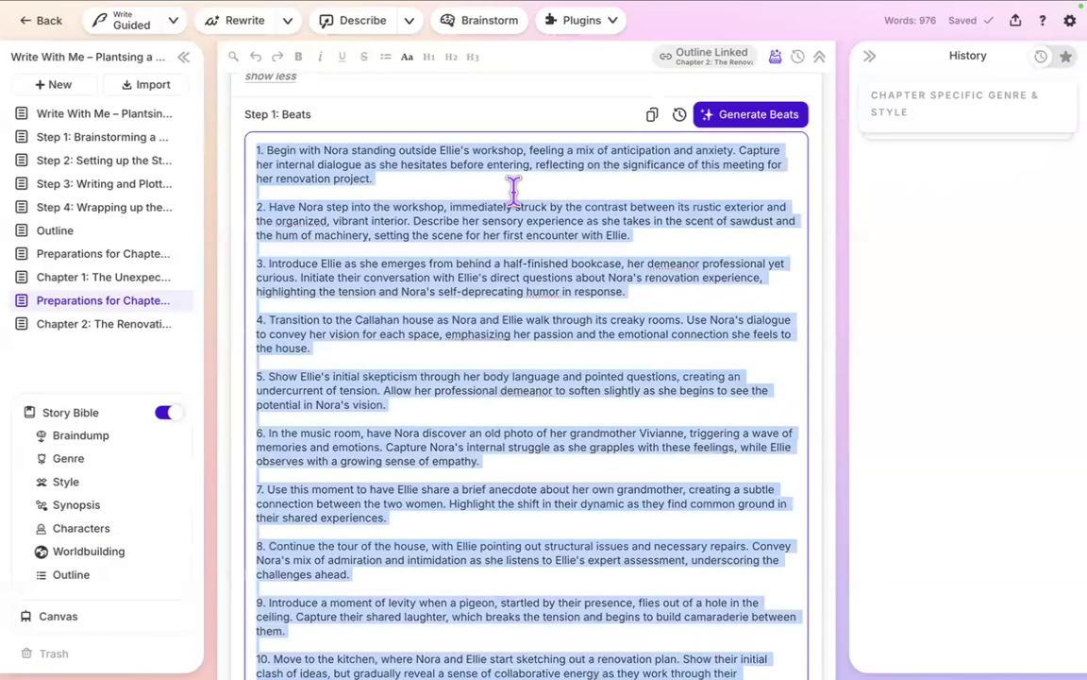
# At the end of the preparations document, add a level-2 heading "Beats" and paste the copied beats below it.
pyautogui.scroll(-20, 513, 188)
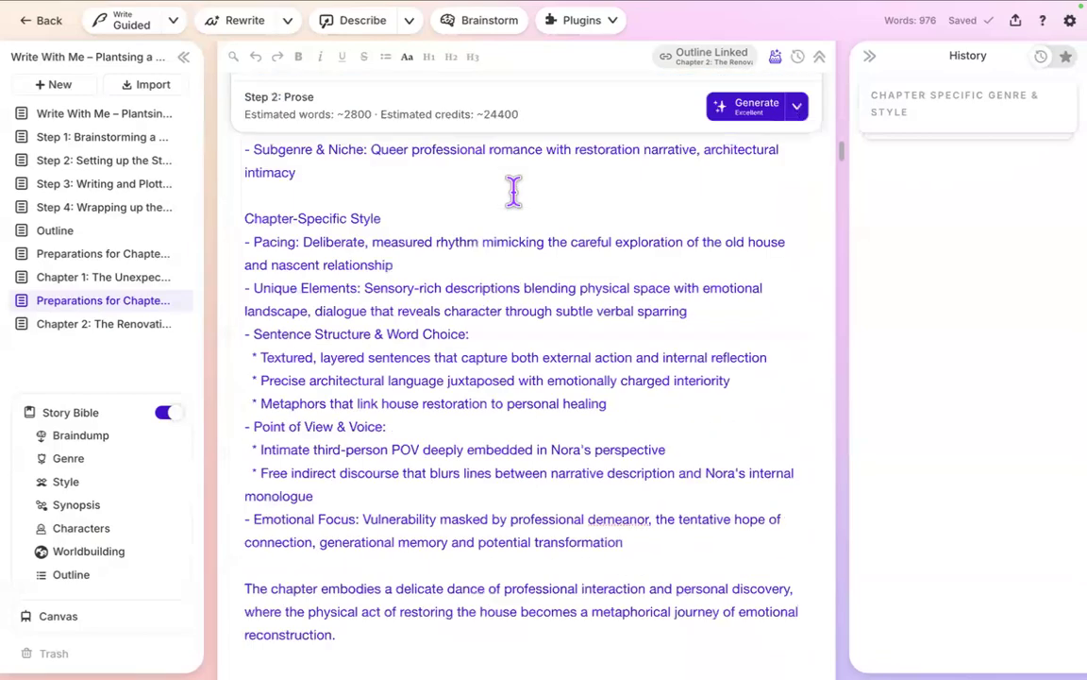
pyautogui.scroll(-20, 513, 189)
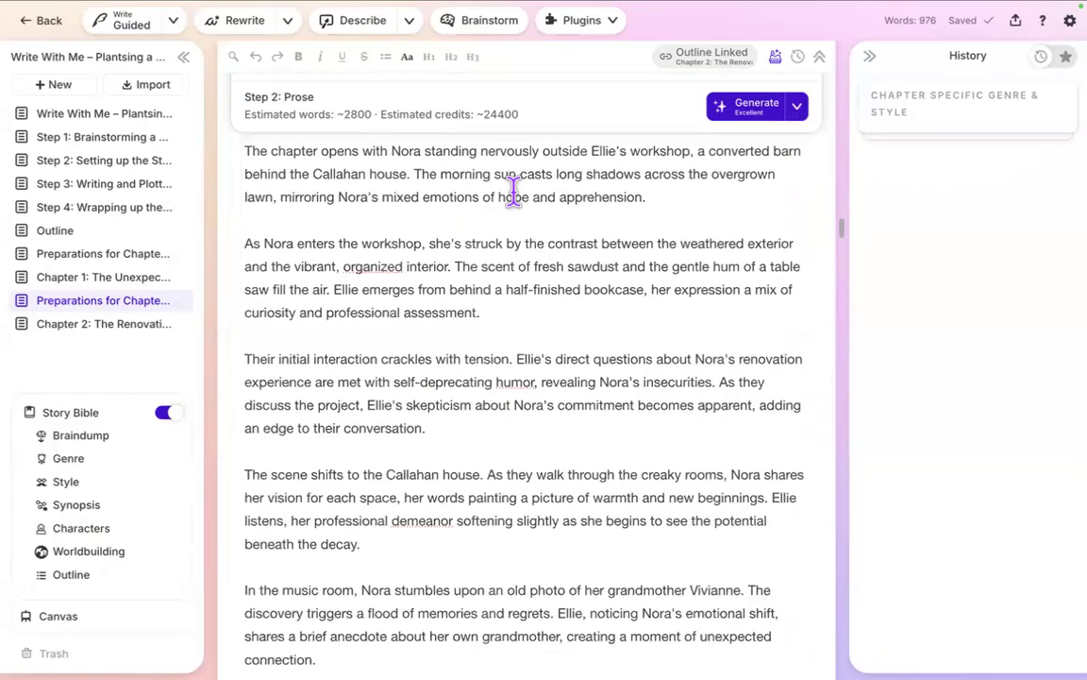
pyautogui.scroll(-3, 512, 189)
pyautogui.click(631, 257)
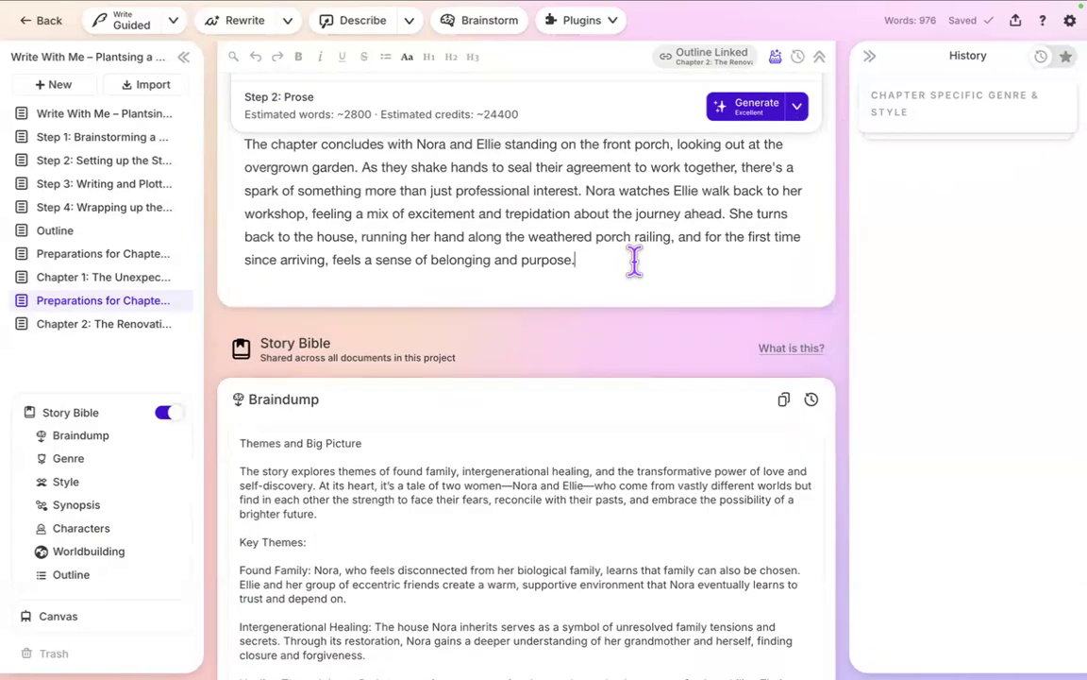
pyautogui.press('Return')
pyautogui.write('Beats')
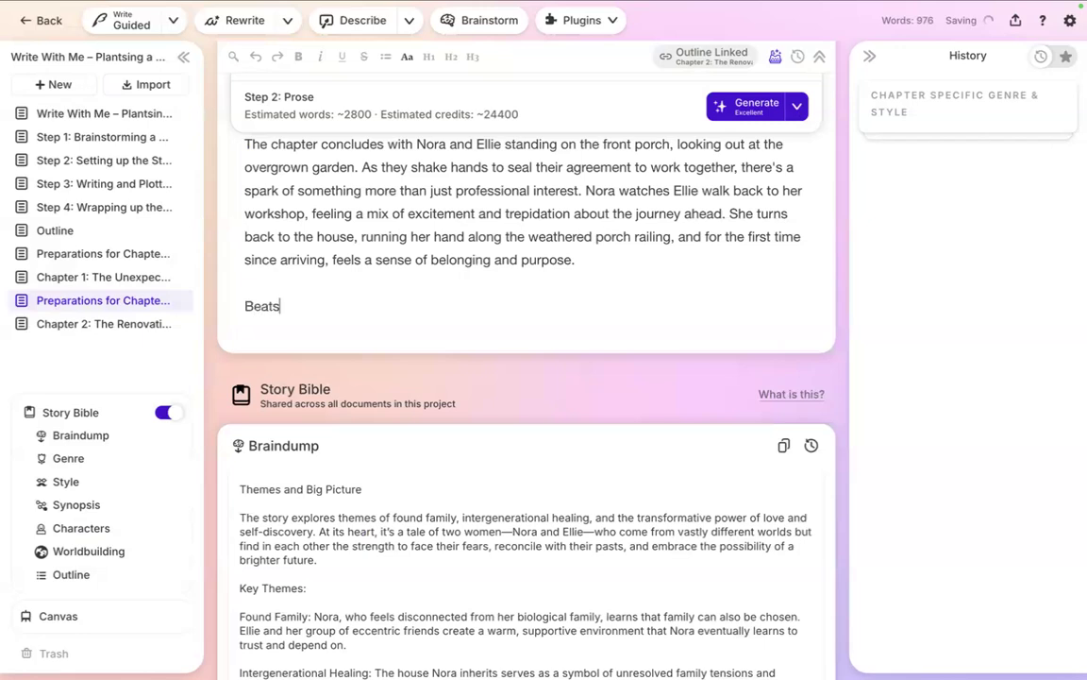
pyautogui.hotkey('shift', 'Up')
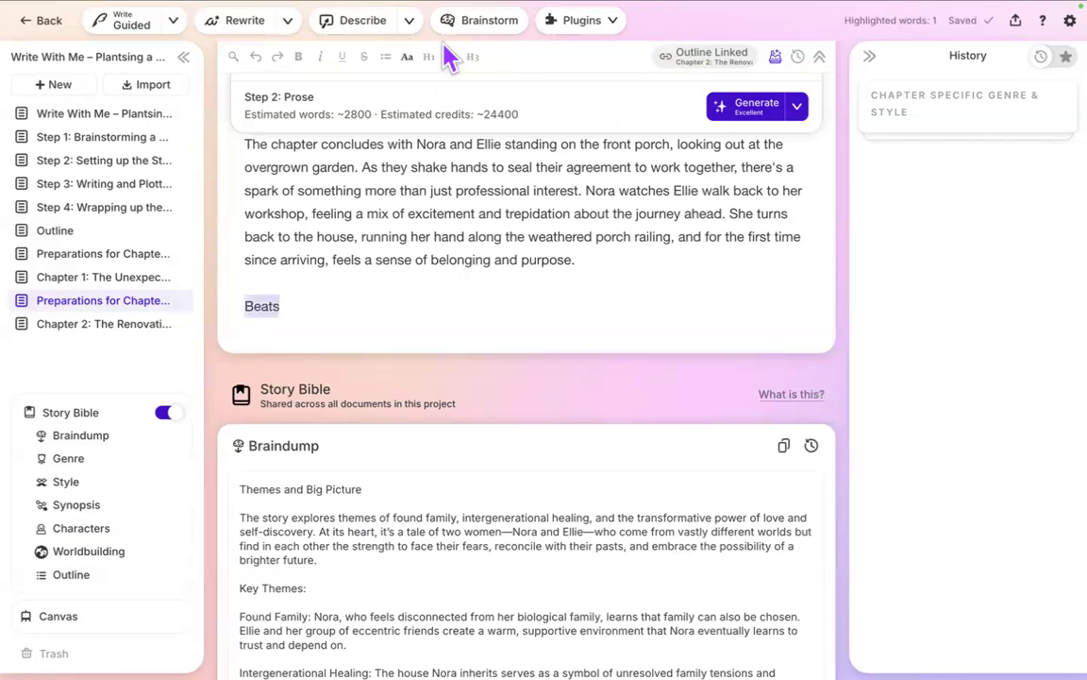
pyautogui.click(453, 59)
pyautogui.click(327, 314)
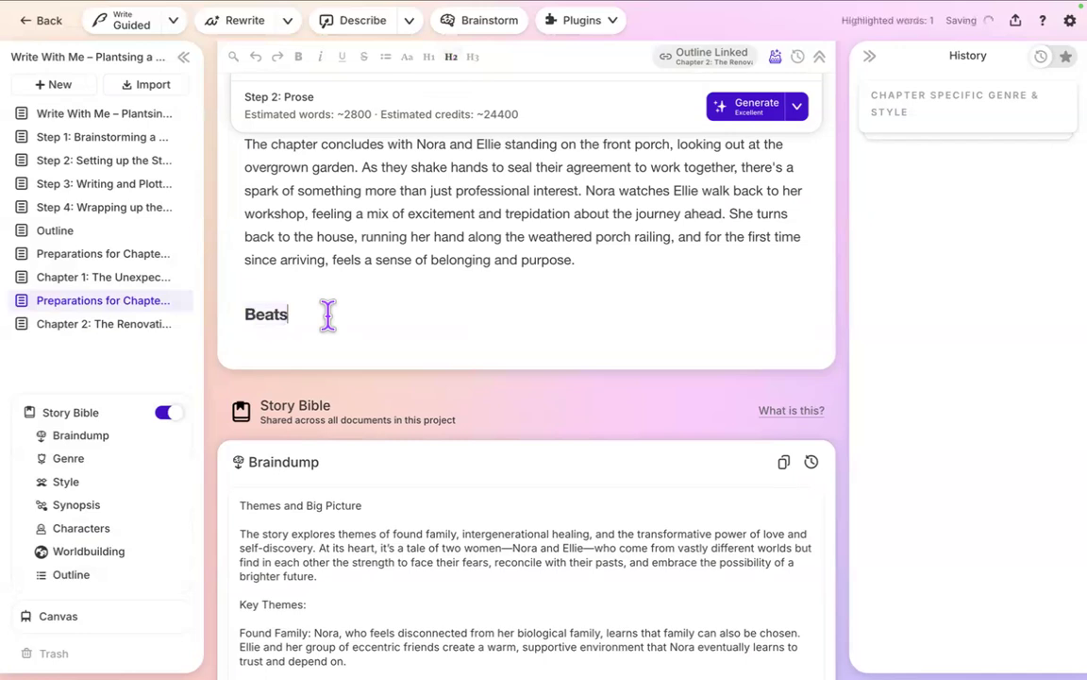
pyautogui.press('Return')
pyautogui.press('super+v')
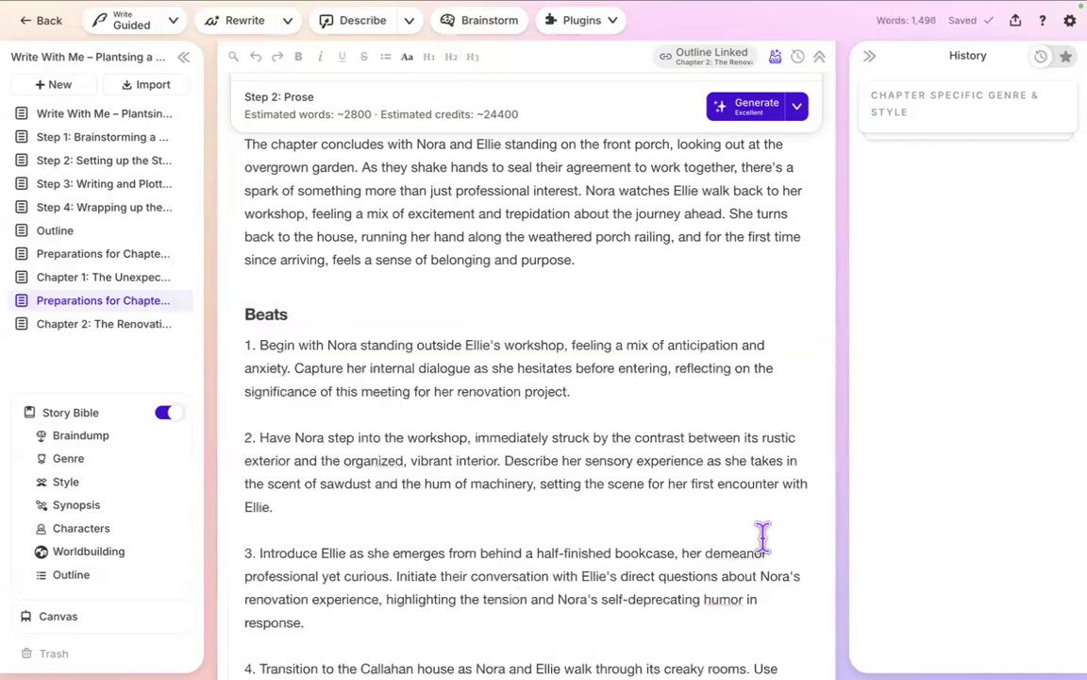
# Switch to Scrivener, open the Chapter 2 document under Beats, and paste the beats into the Outline's Chapter 2 in the second editor.
pyautogui.hotkey('ctrl', 'Right')
pyautogui.hotkey('ctrl', 'Right')
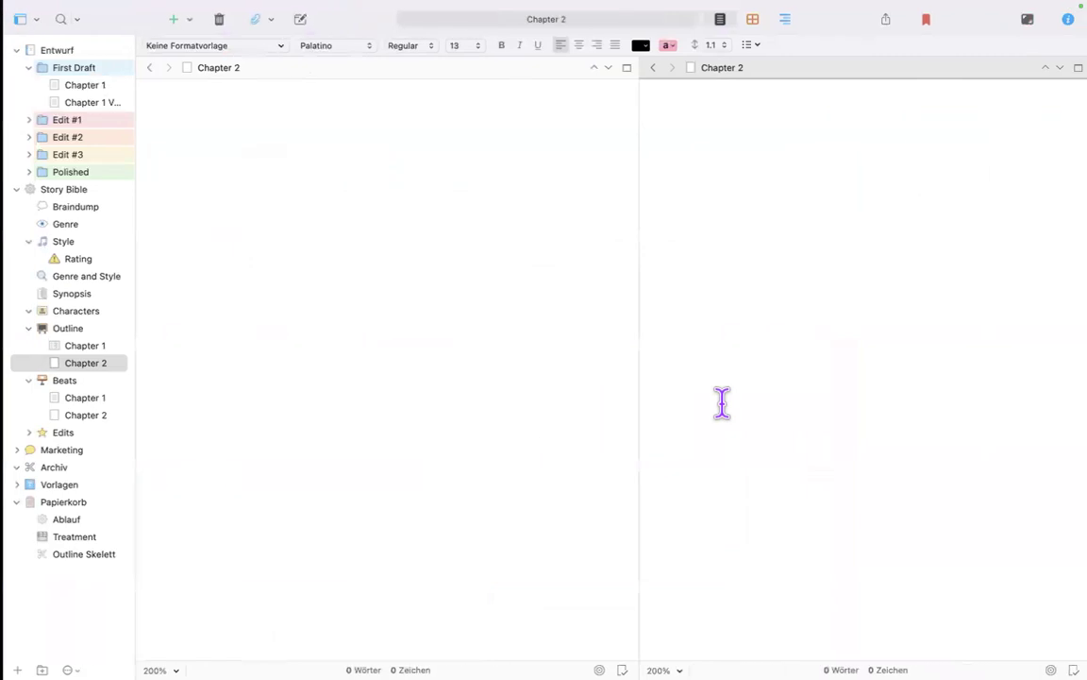
pyautogui.click(276, 408)
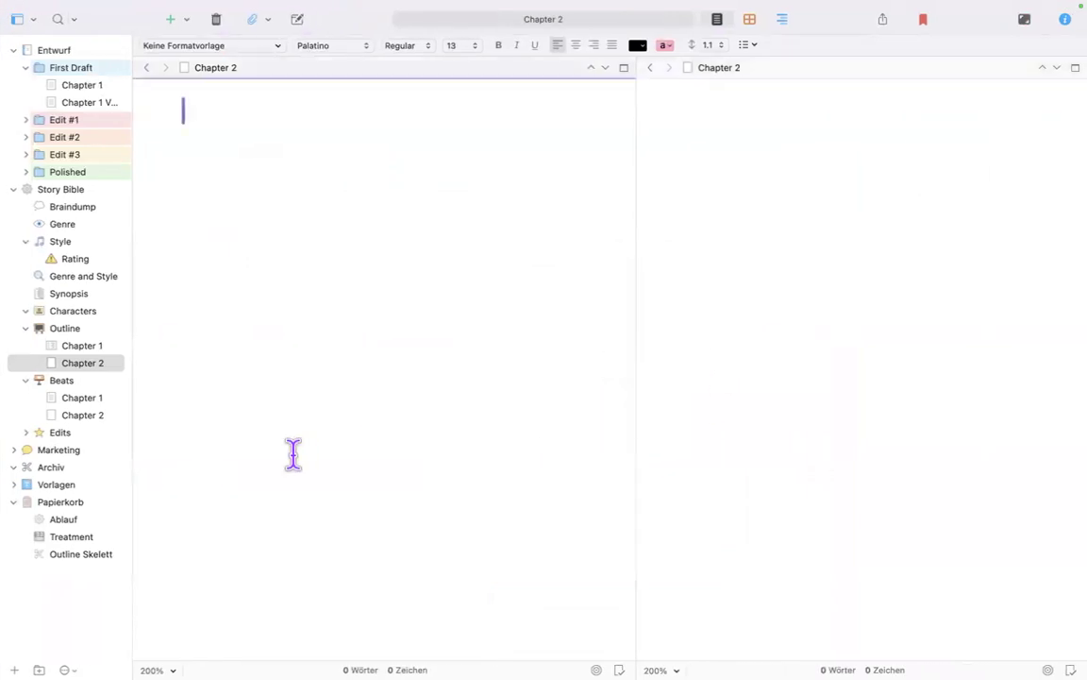
pyautogui.click(70, 366)
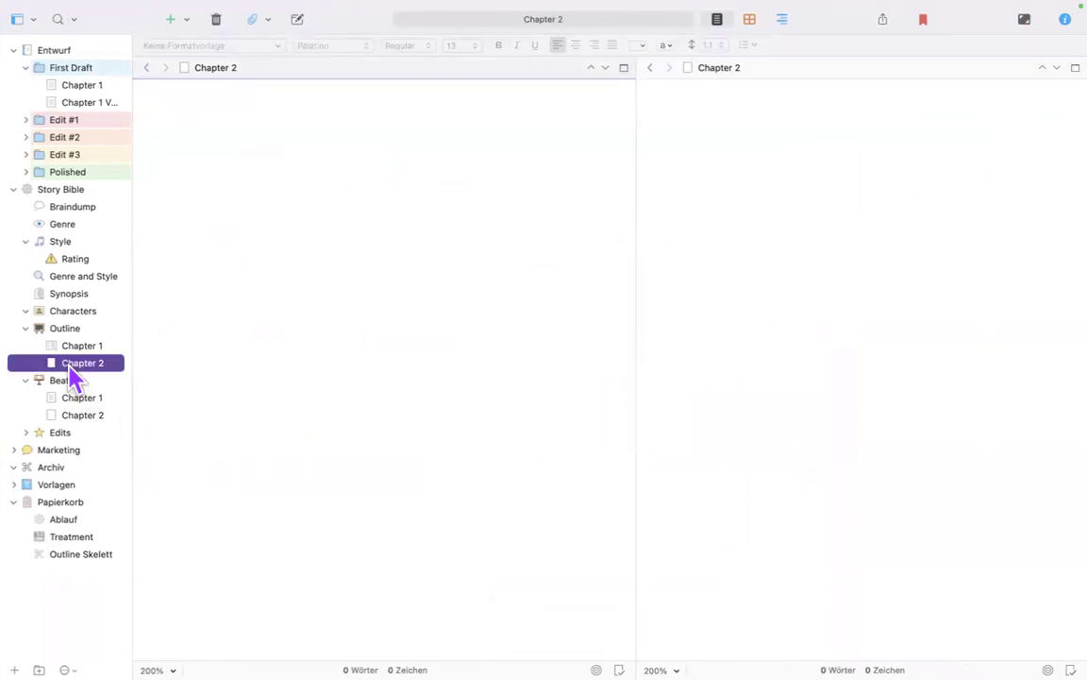
pyautogui.click(75, 415)
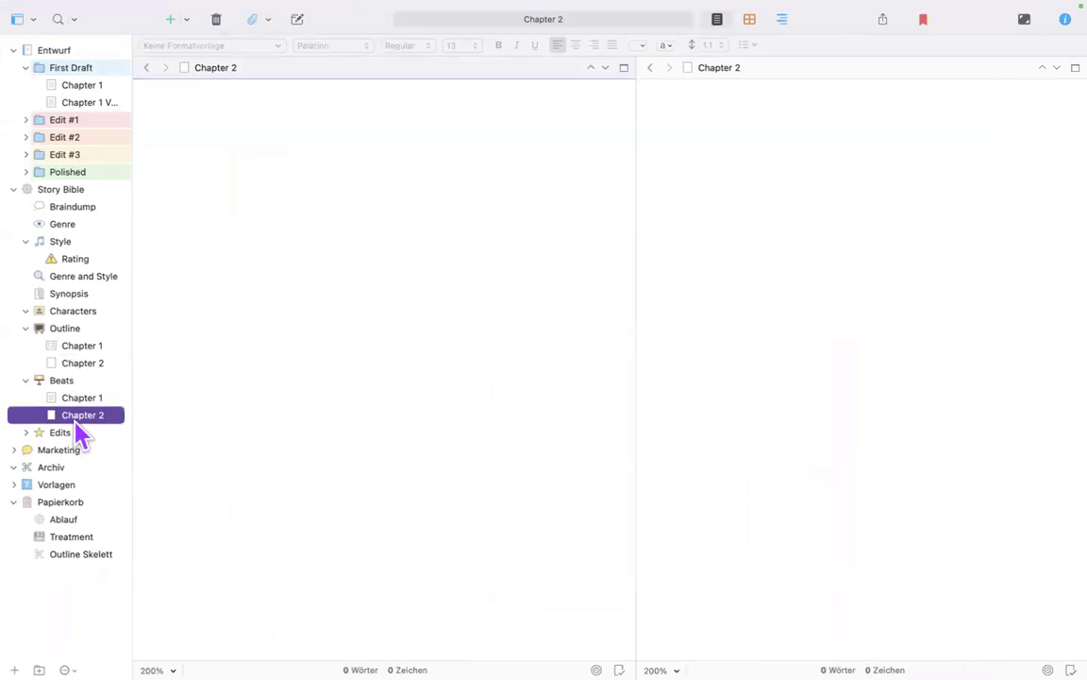
pyautogui.click(743, 276)
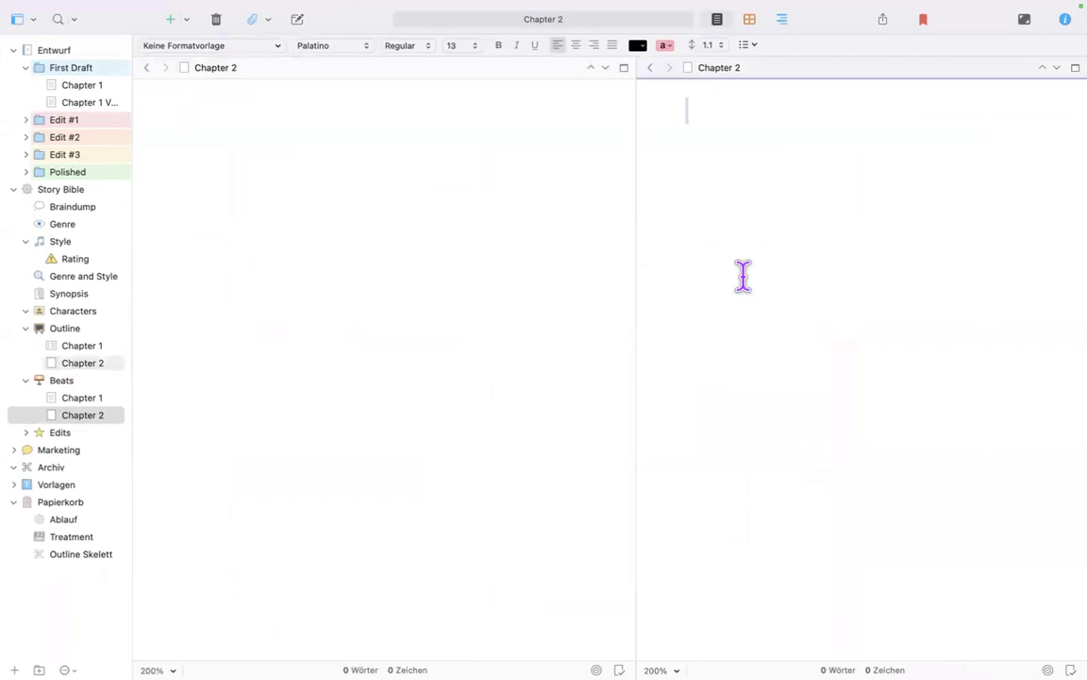
pyautogui.press('super+v')
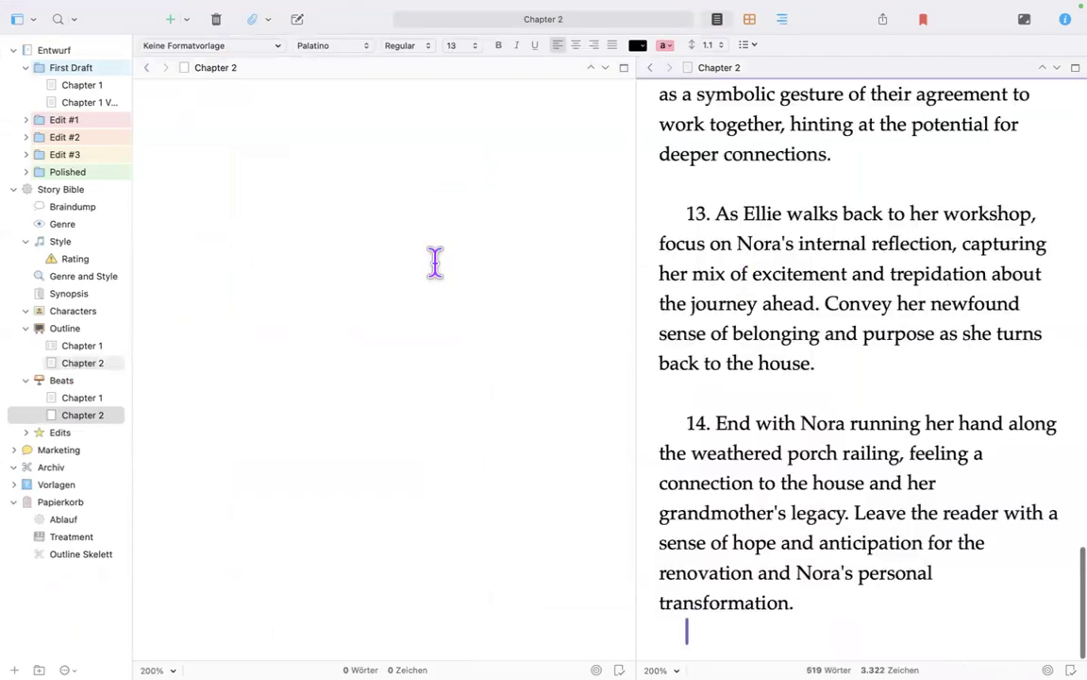
# Copy the whole Chapter 2: The Renovation Begins entry from the Sudowrite outline into Scrivener's empty Chapter 2 document under Beats.
pyautogui.click(441, 303)
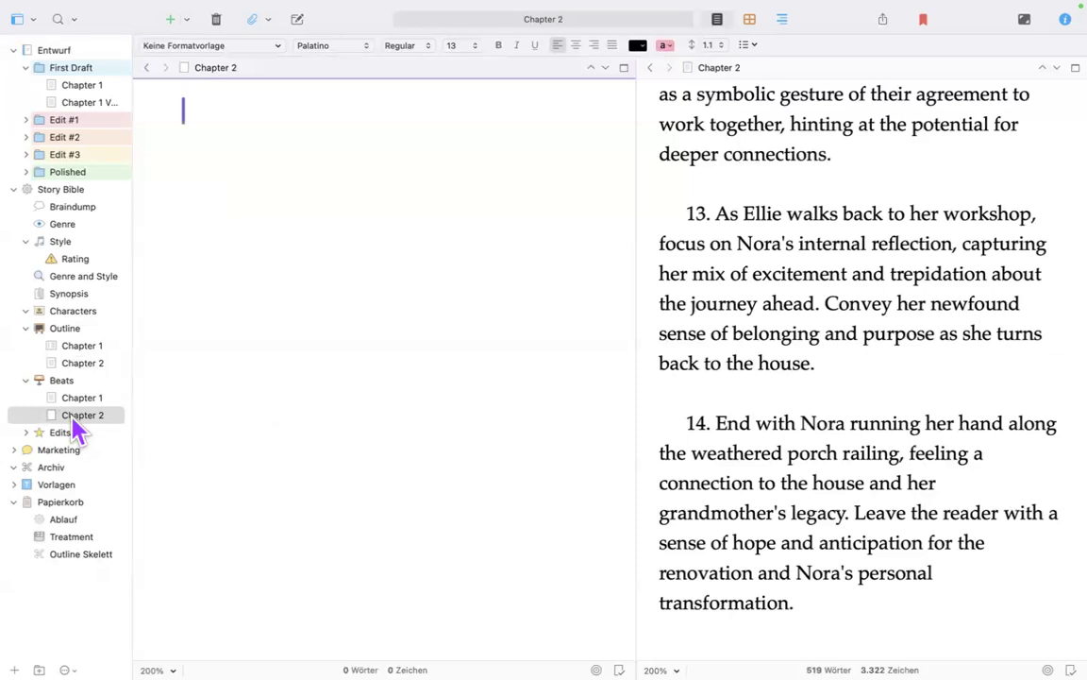
pyautogui.hotkey('ctrl', 'Left')
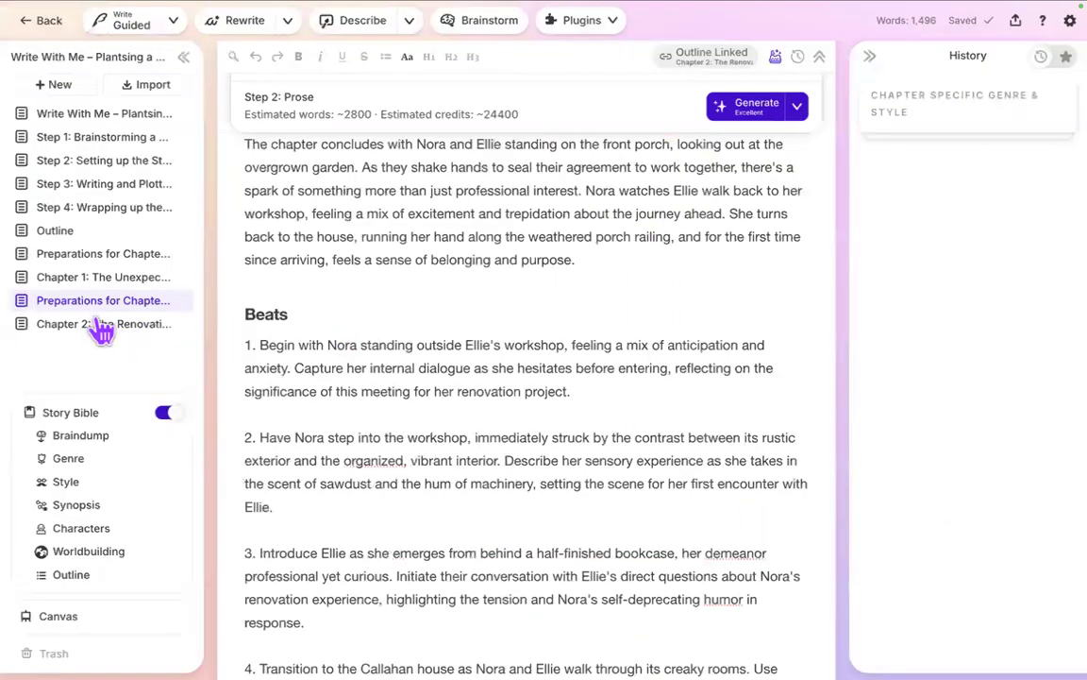
pyautogui.click(98, 324)
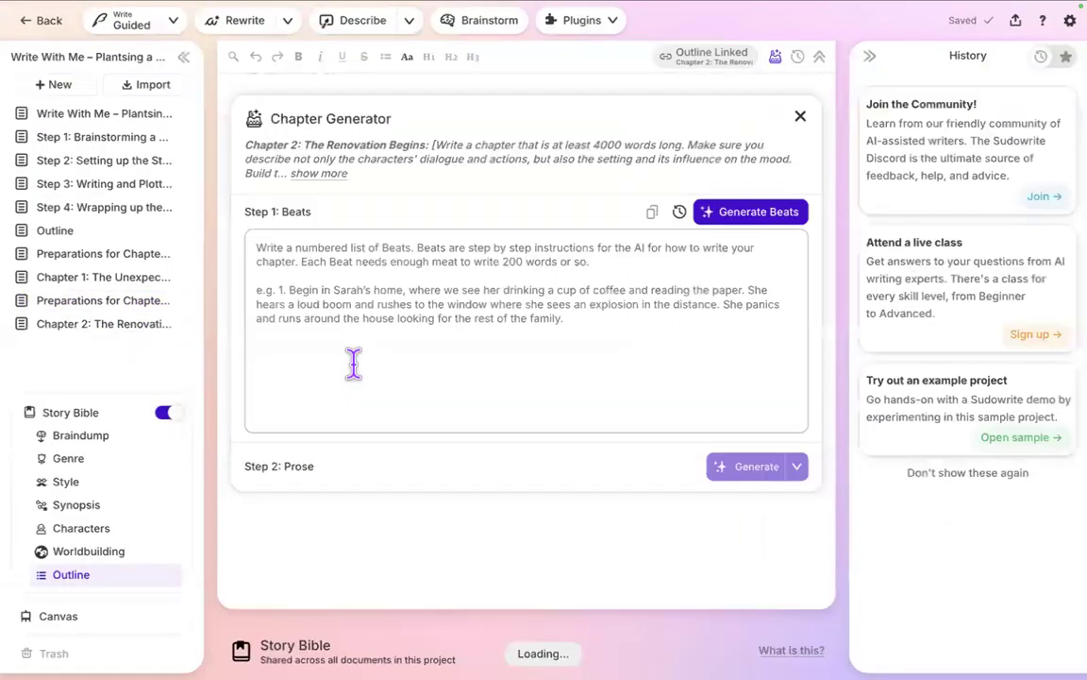
pyautogui.click(151, 300)
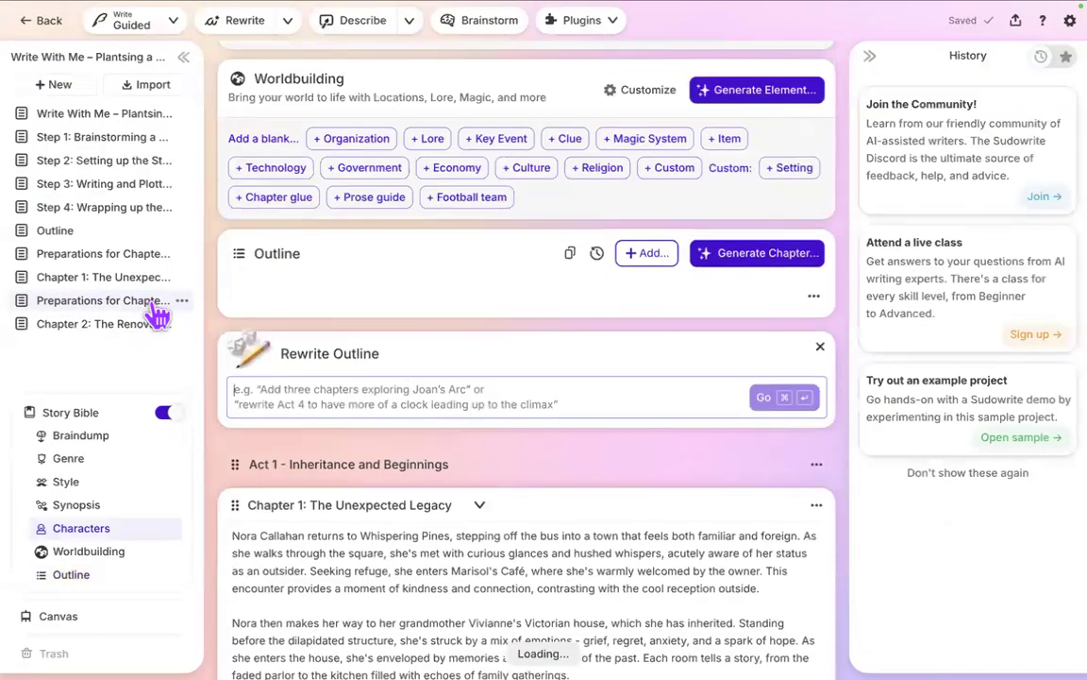
pyautogui.click(119, 580)
pyautogui.scroll(-4, 289, 587)
pyautogui.click(290, 588)
pyautogui.hotkey('ctrl', 'a')
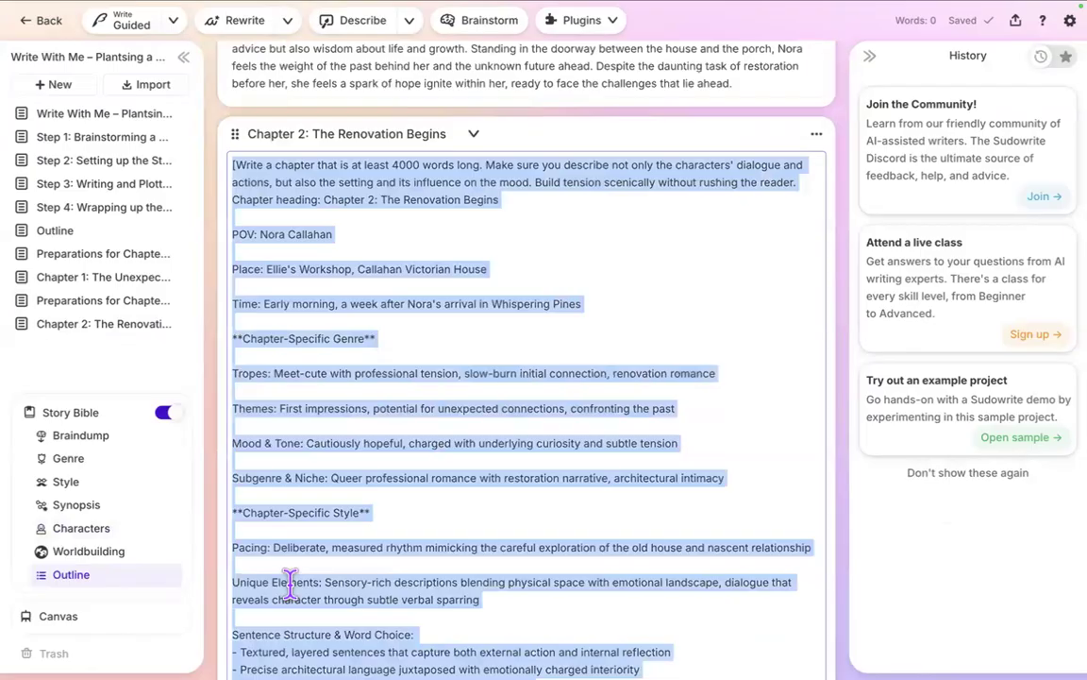
pyautogui.hotkey('ctrl', 'Right')
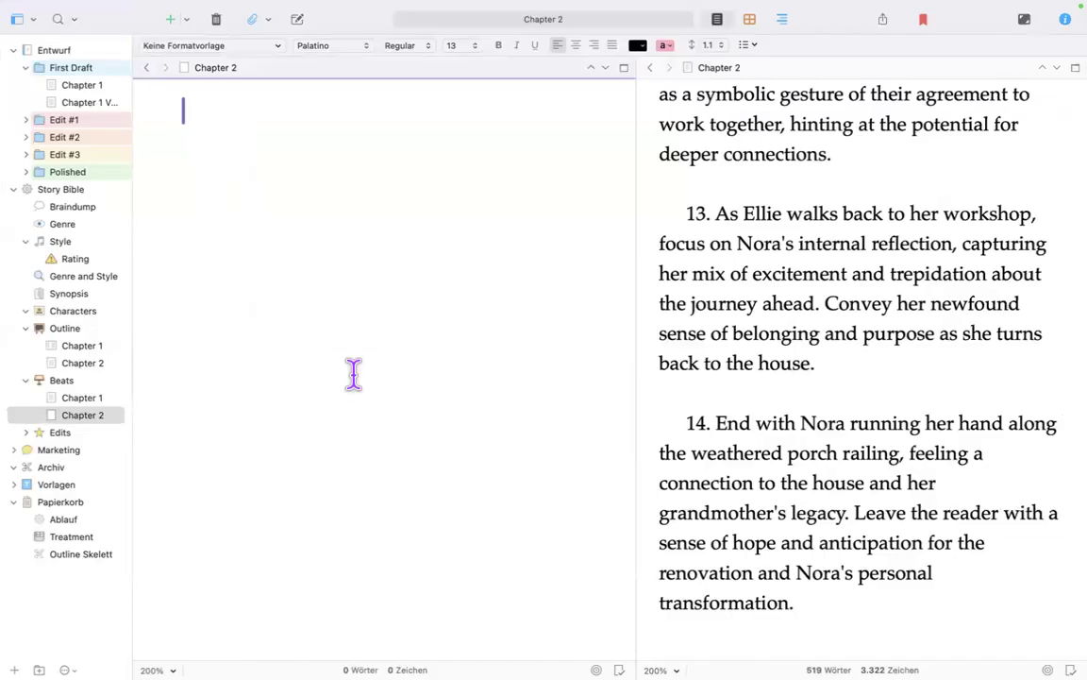
pyautogui.press('super+v')
# Hide the Scrivener binder and bring both side-by-side Chapter 2 documents to their beginnings.
pyautogui.moveTo(61, 43)
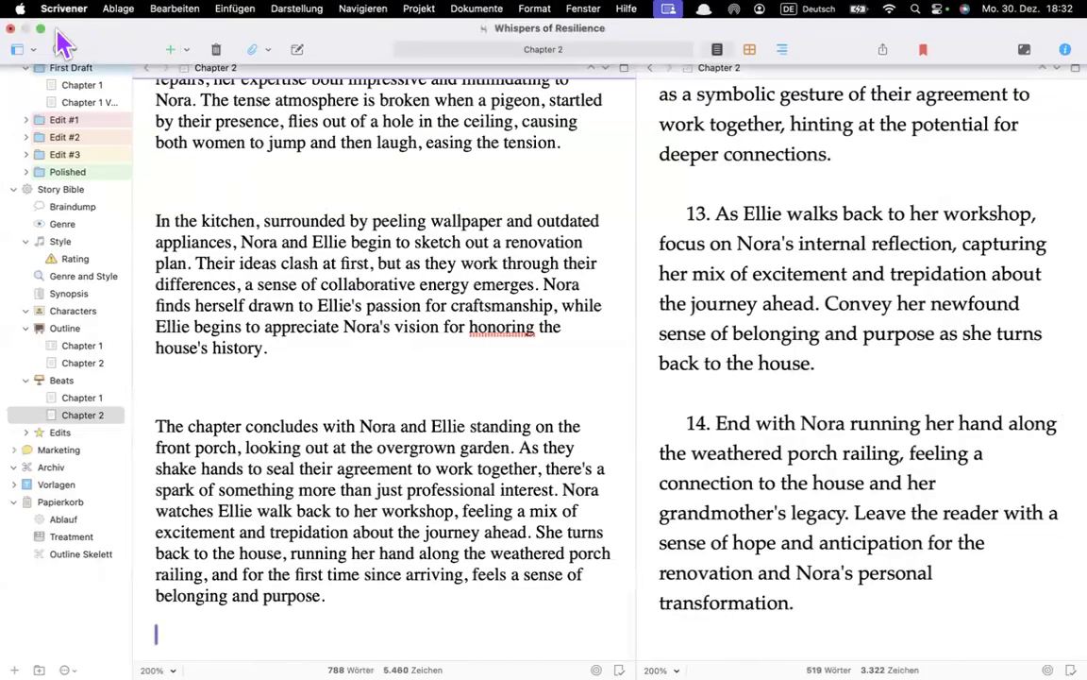
pyautogui.click(19, 49)
pyautogui.click(43, 69)
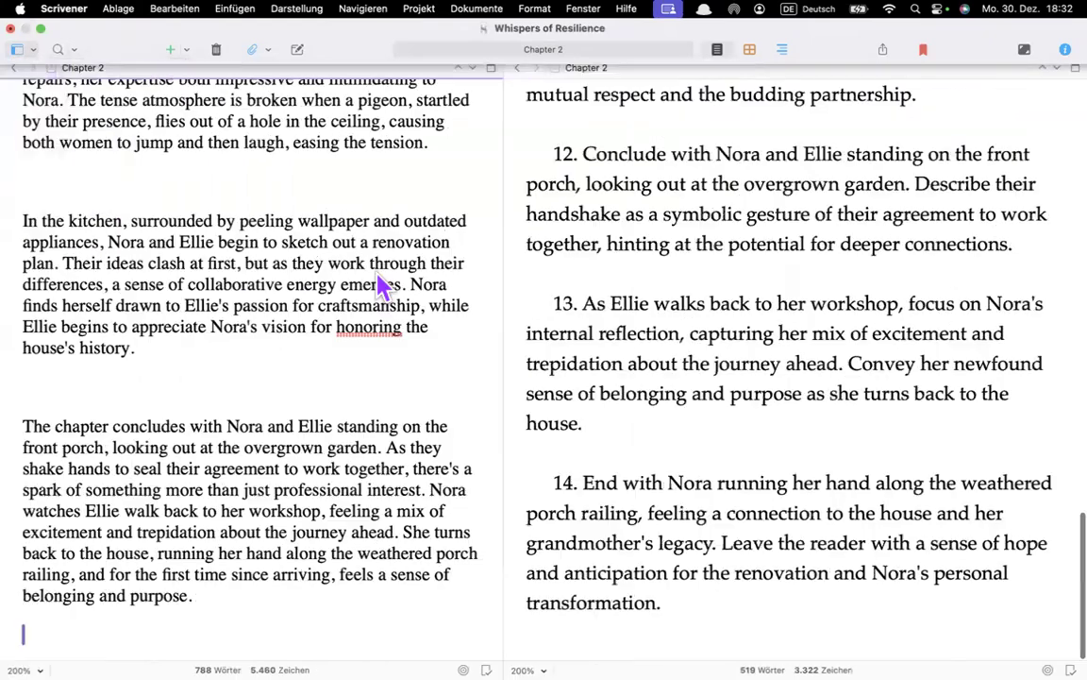
pyautogui.scroll(20, 377, 283)
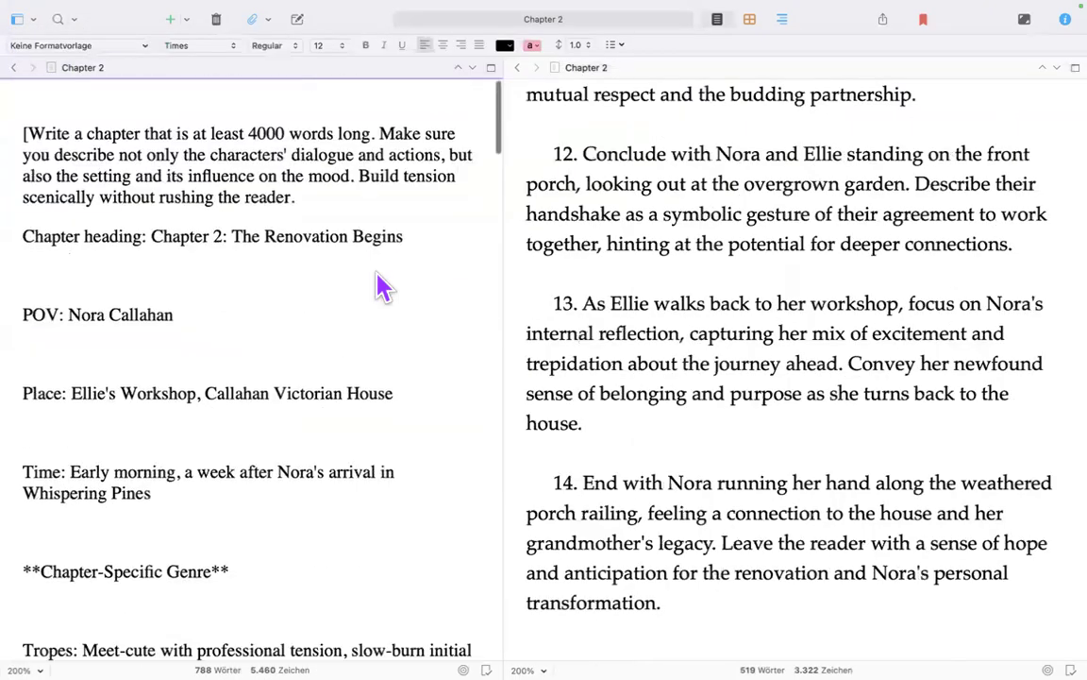
pyautogui.scroll(15, 651, 267)
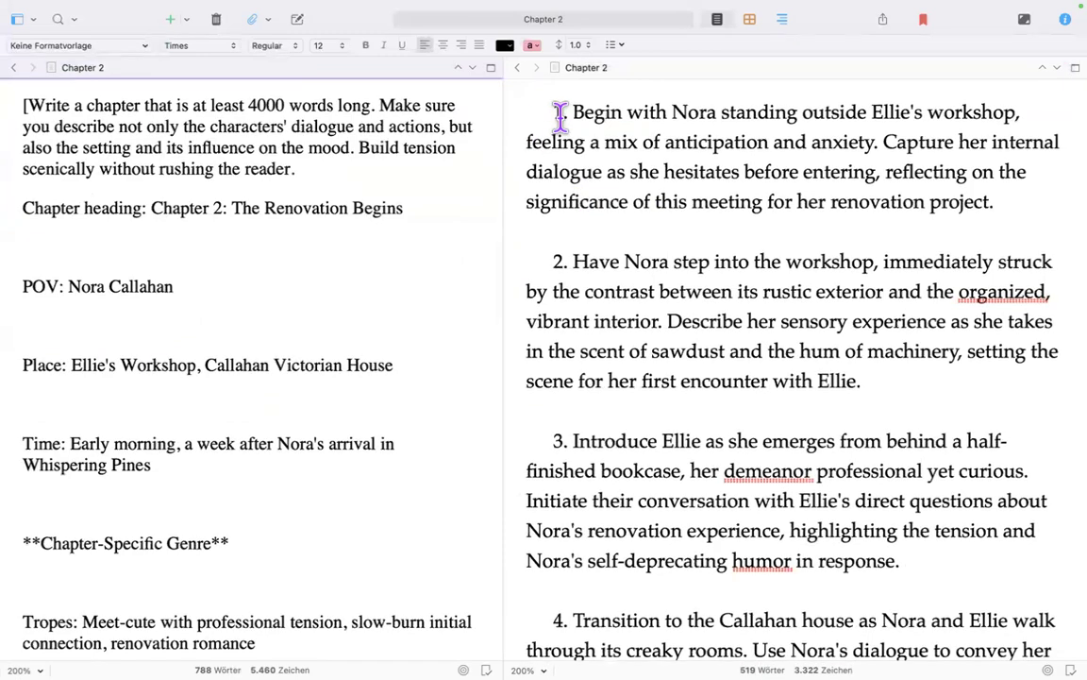
# Replace the number of the first beat in the Outline's Chapter 2 with the annotation "[Nora's POV]".
pyautogui.doubleClick(560, 112)
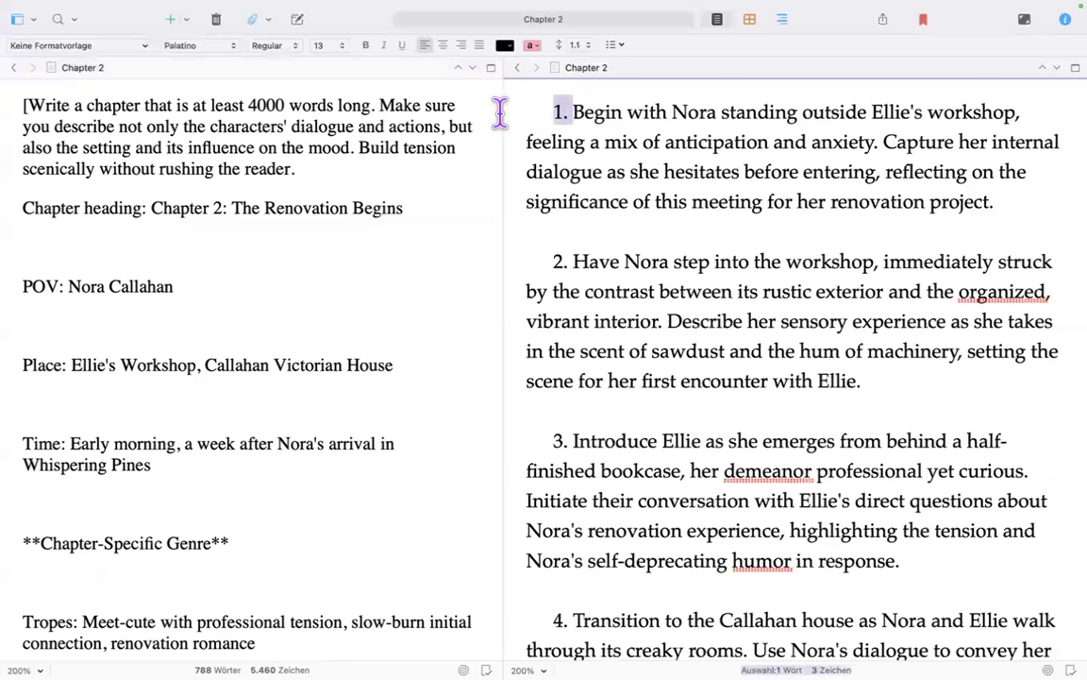
pyautogui.press('BackSpace')
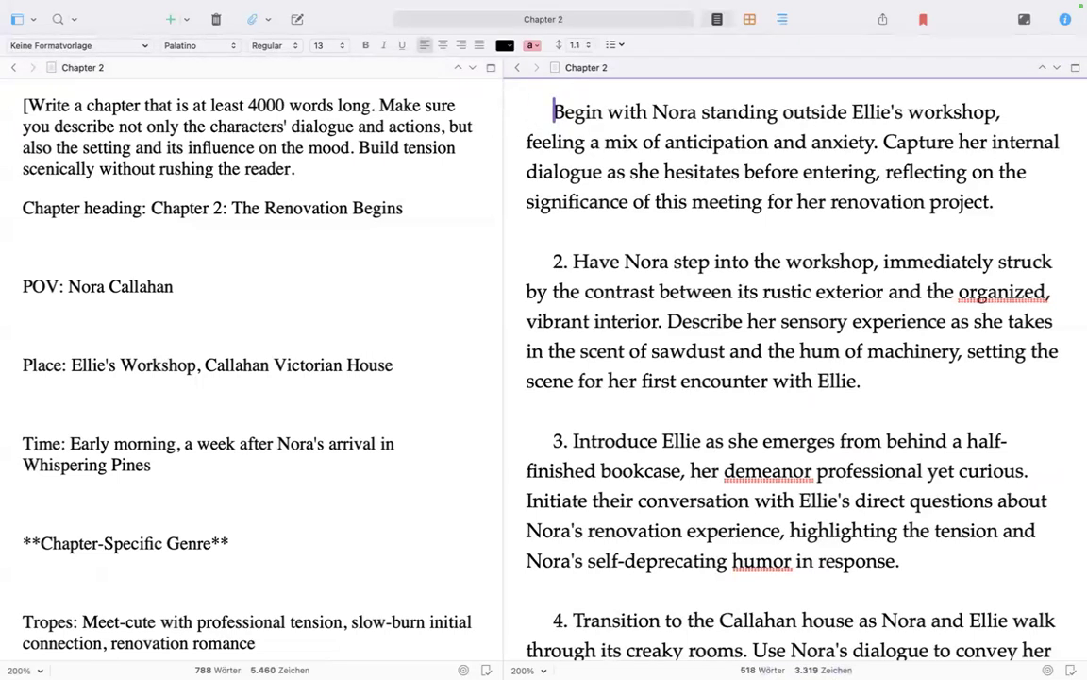
pyautogui.write('|{')
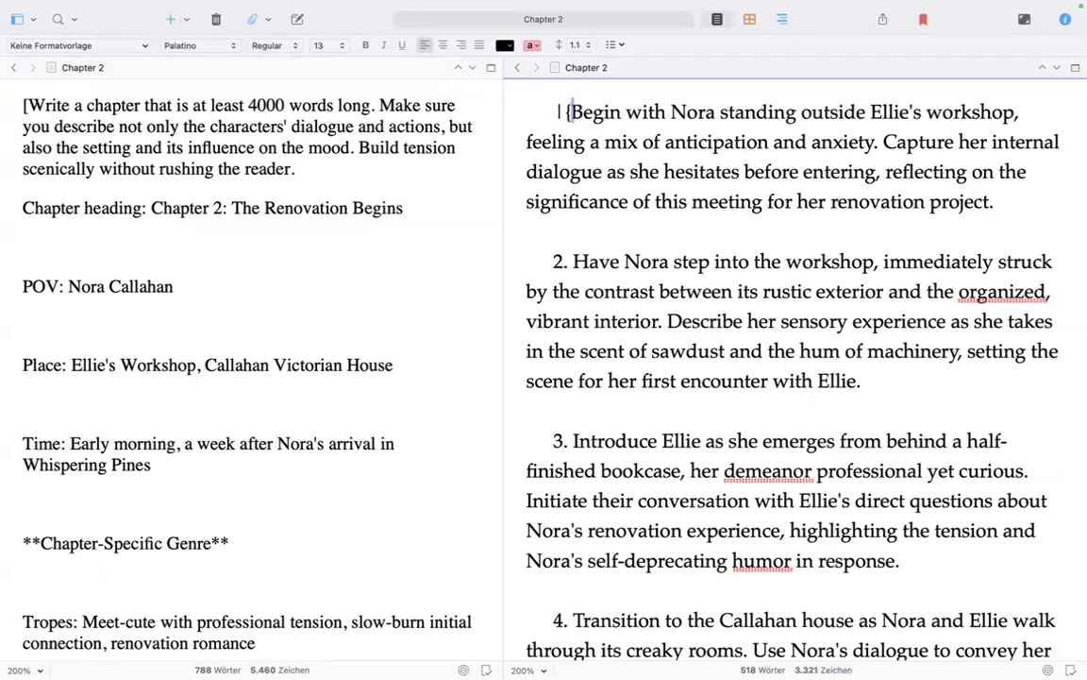
pyautogui.press('BackSpace')
pyautogui.press('BackSpace')
pyautogui.write('[]')
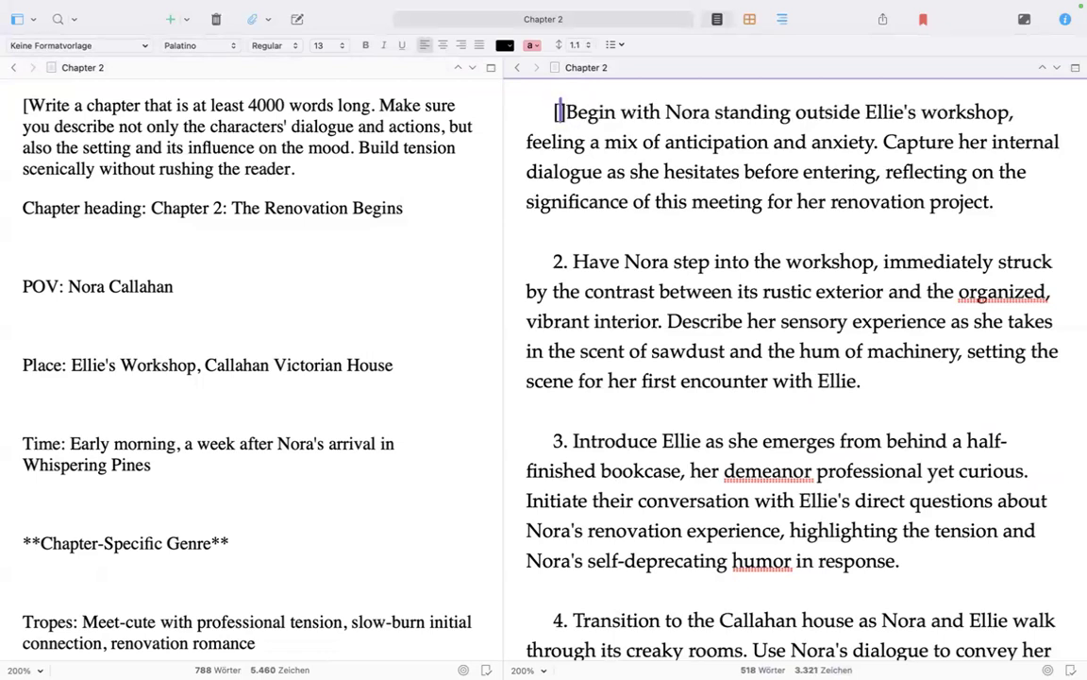
pyautogui.press('Left')
pyautogui.write('Nor')
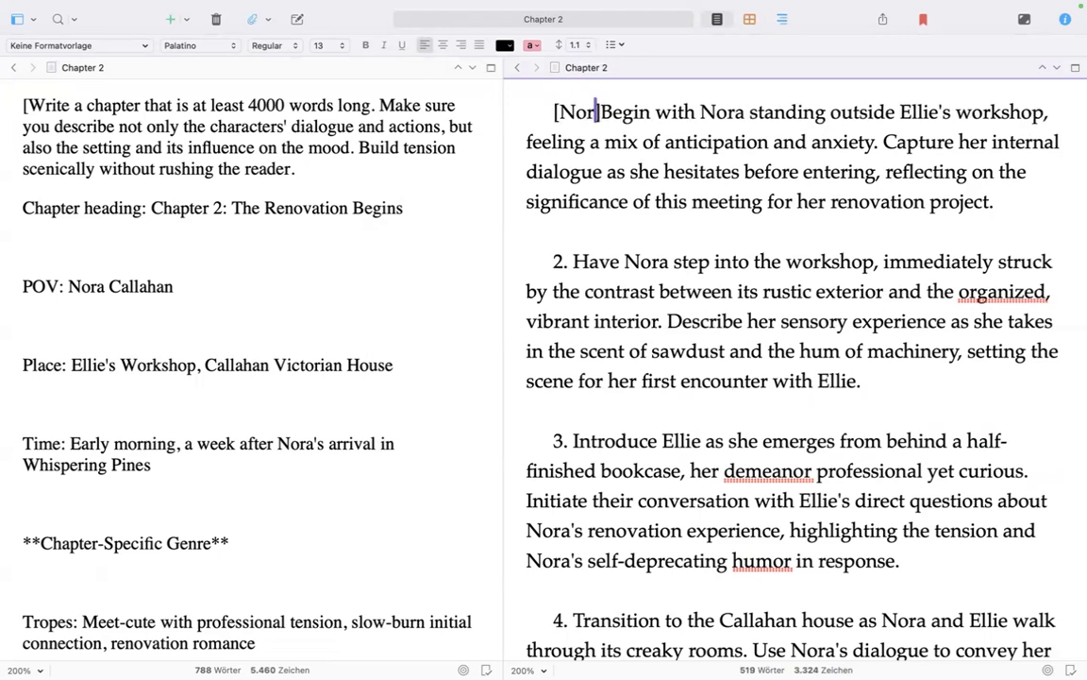
pyautogui.write("a's POV")
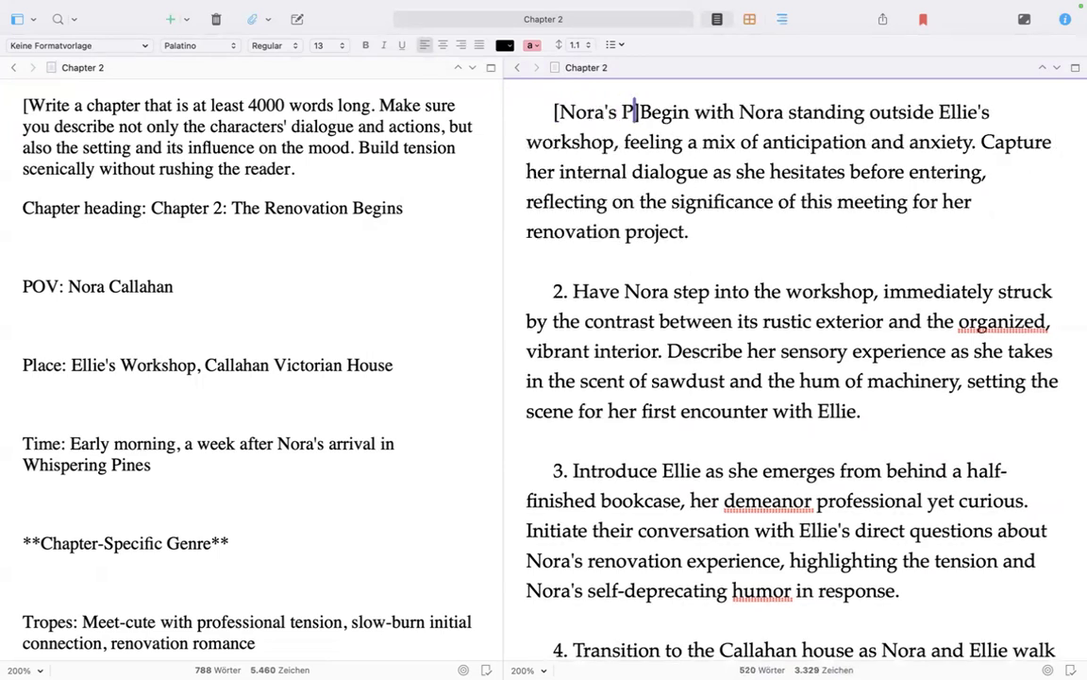
# Add "[Previously: Chapter Glue]" directly after the POV annotation in the first beat.
pyautogui.press('Right')
pyautogui.write('[')
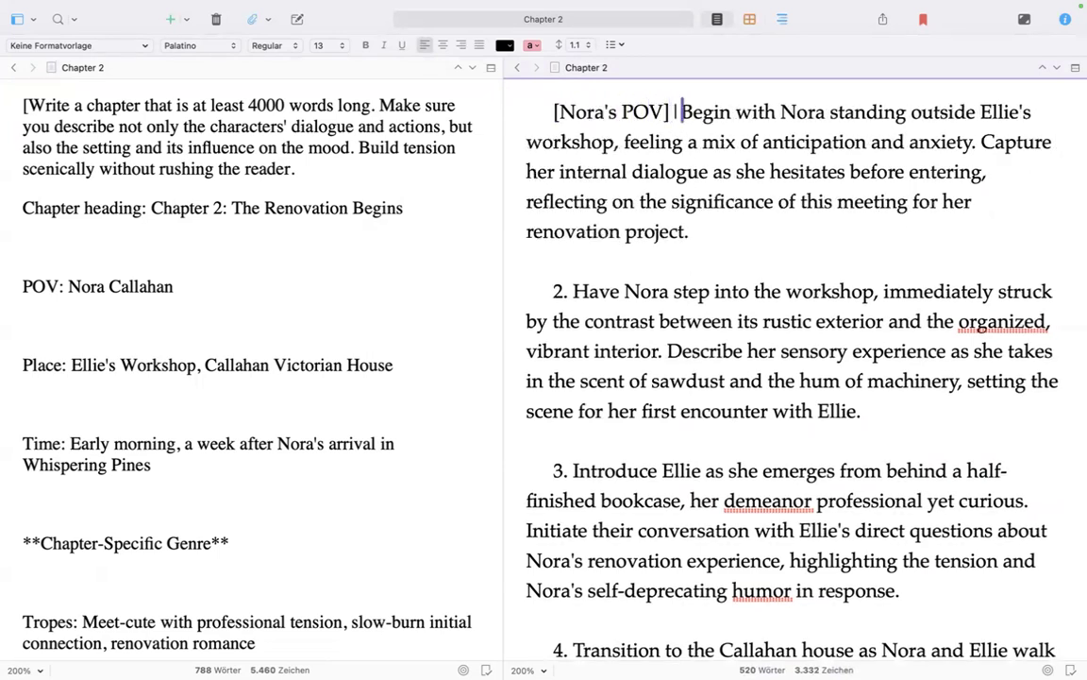
pyautogui.write(']')
pyautogui.press('Left')
pyautogui.write('Precious')
pyautogui.press('BackSpace')
pyautogui.press('BackSpace')
pyautogui.press('BackSpace')
pyautogui.press('BackSpace')
pyautogui.press('BackSpace')
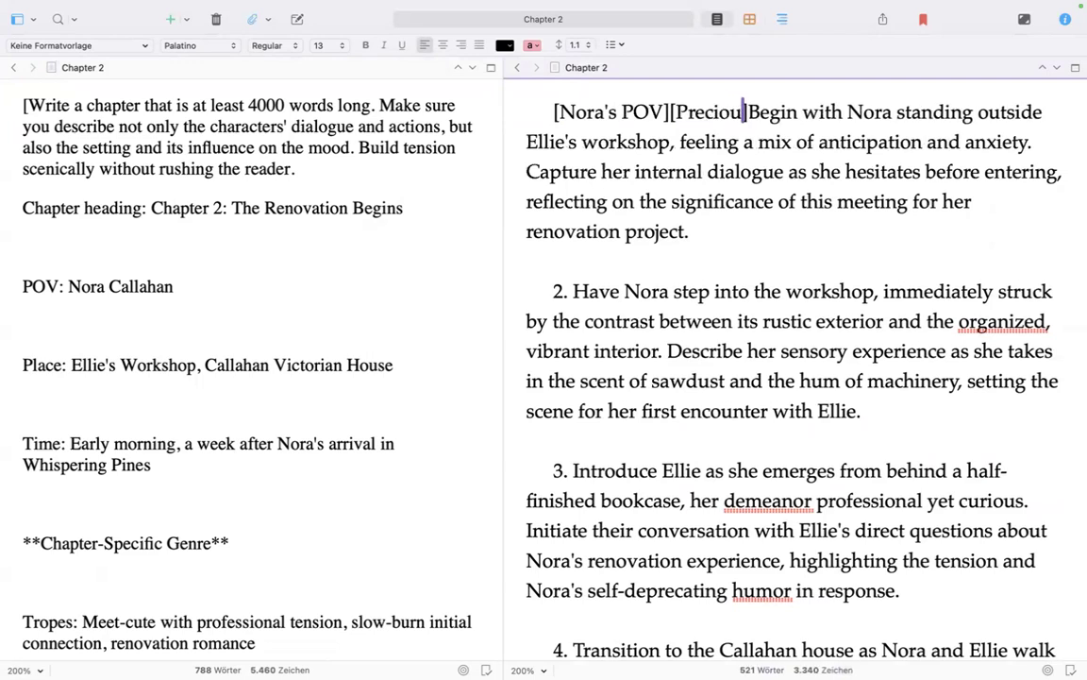
pyautogui.write('vious')
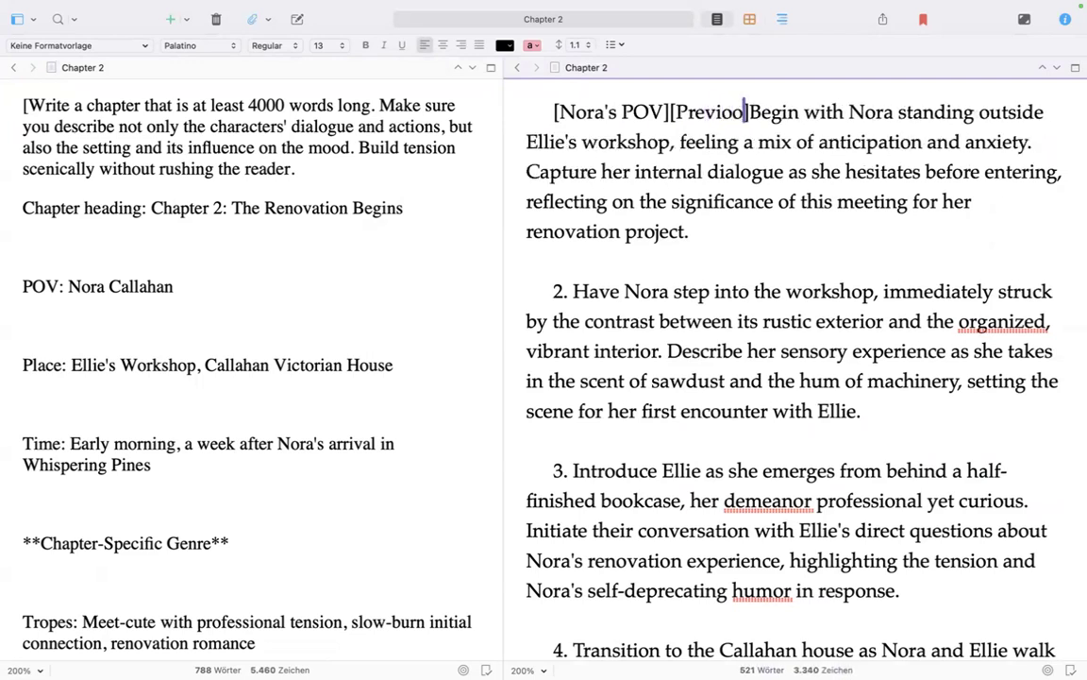
pyautogui.write('ly: ')
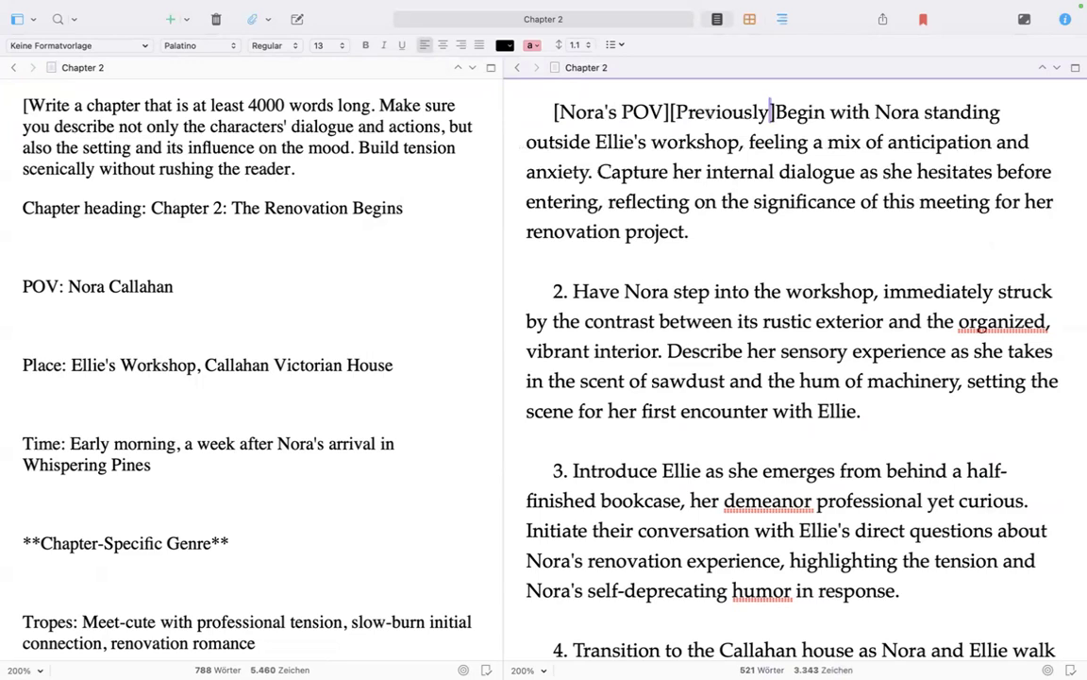
pyautogui.write('Chapter ')
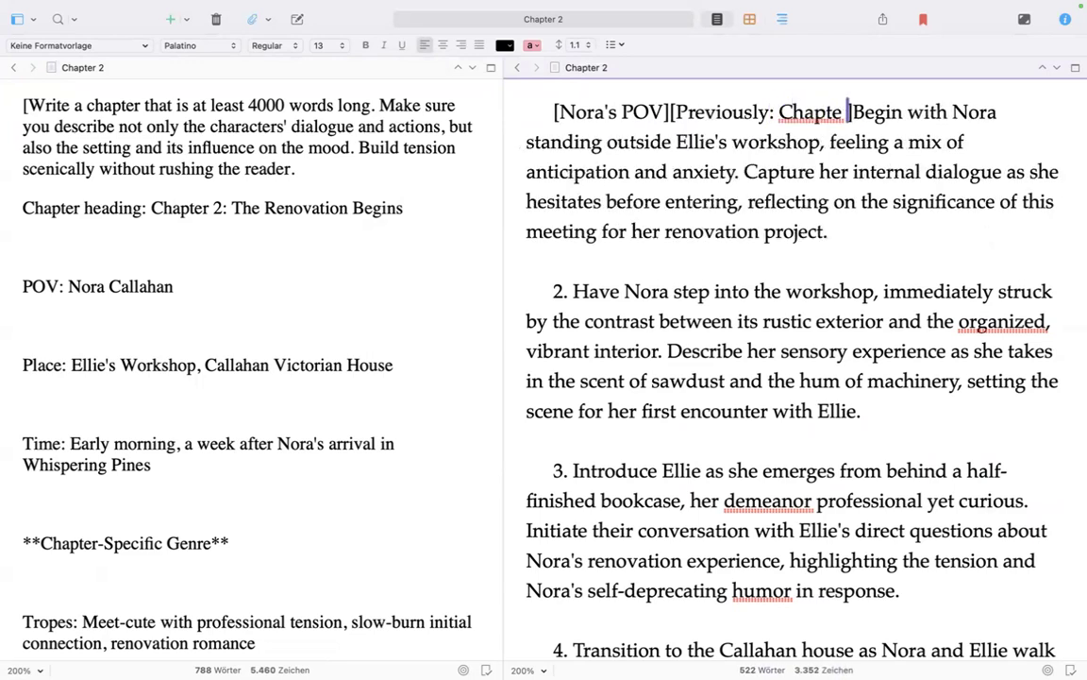
pyautogui.write('GLue')
pyautogui.press('BackSpace')
pyautogui.press('BackSpace')
pyautogui.press('BackSpace')
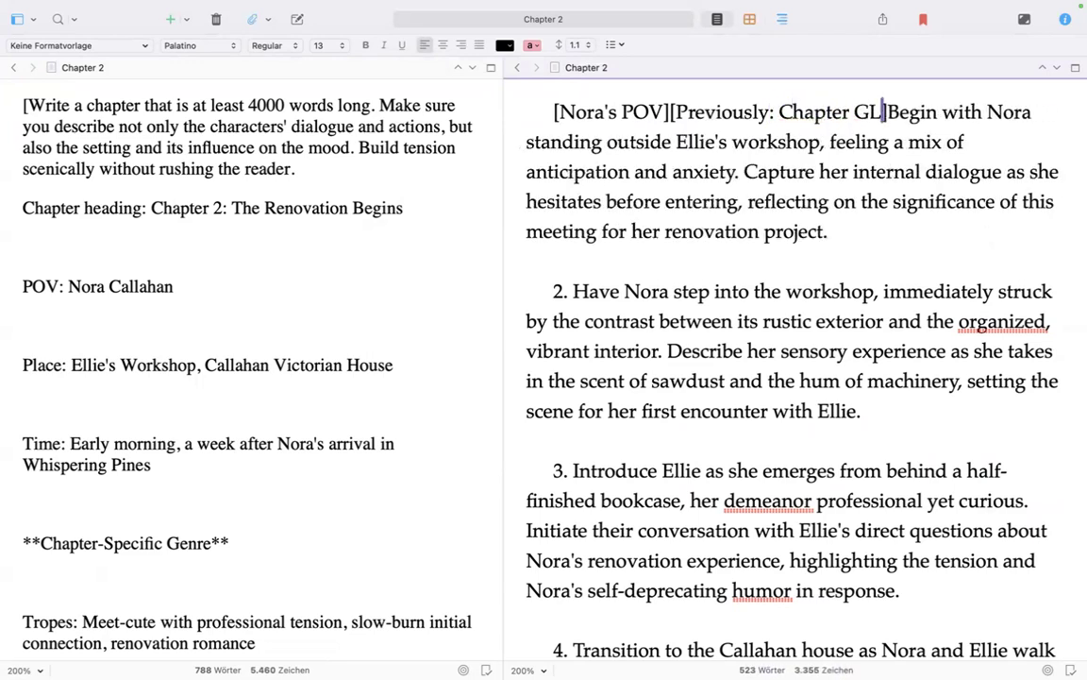
pyautogui.write('lue')
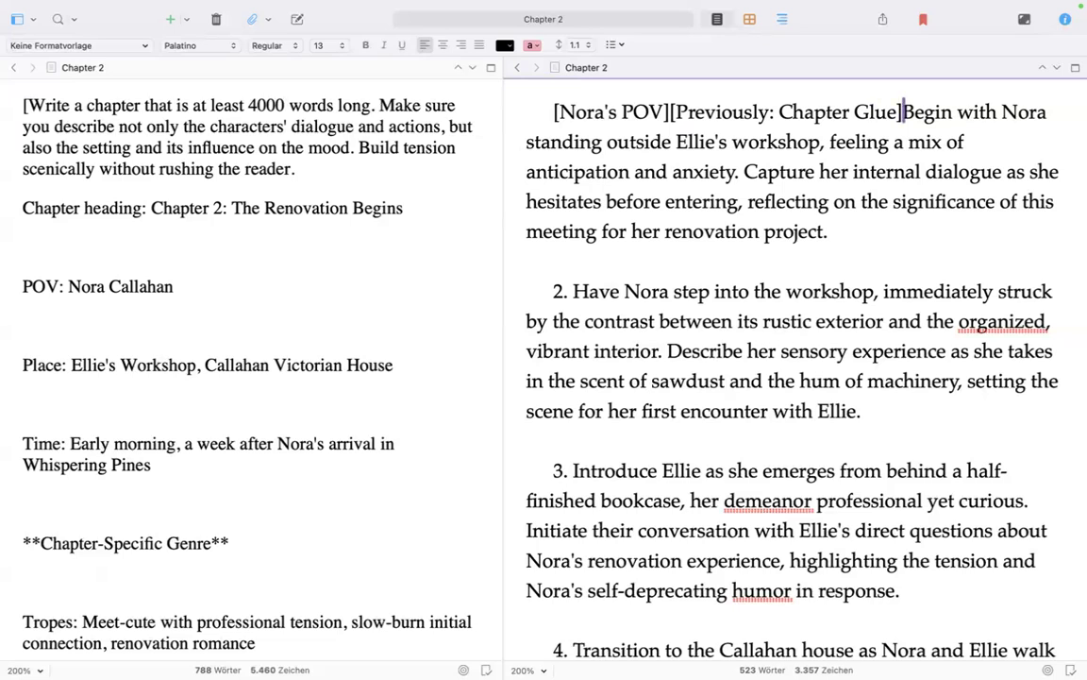
# Add the instruction "[Start the scene with a gripping opening]" after the Chapter Glue annotation in the first beat.
pyautogui.write('[Previously: Chapter Glue][')
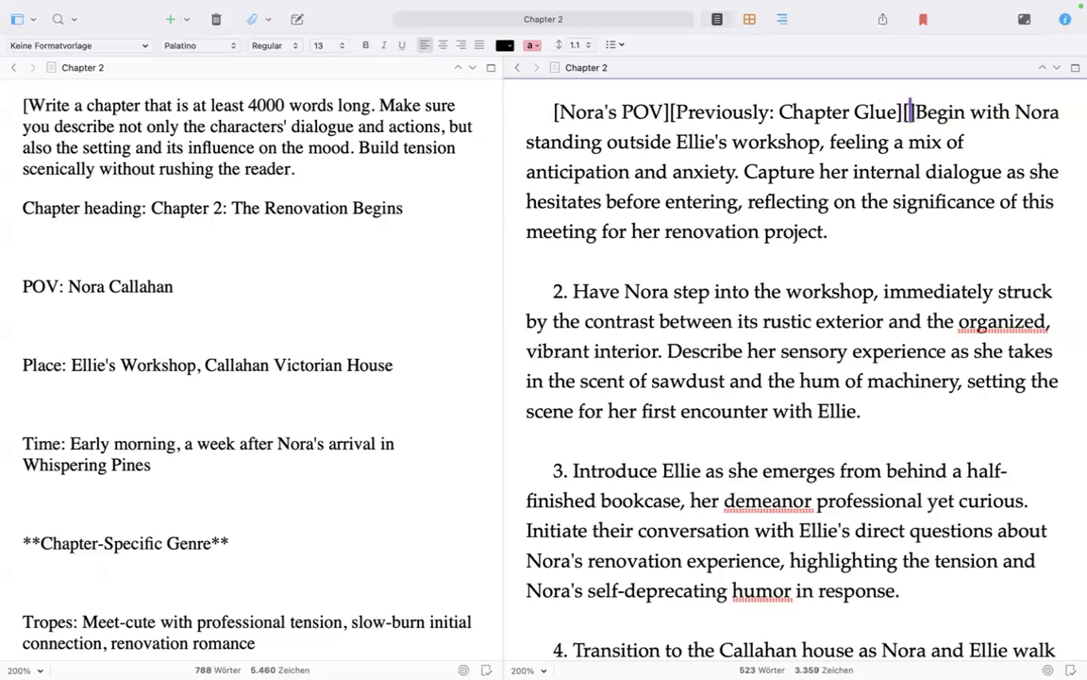
pyautogui.write('Start the s')
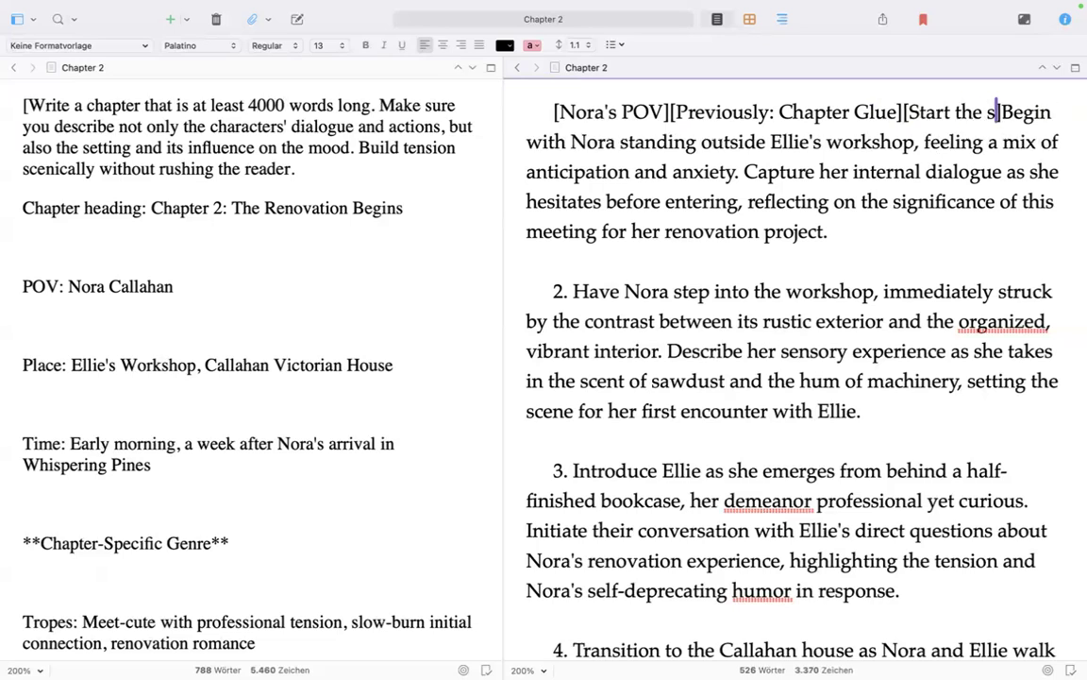
pyautogui.write('cene with a gr')
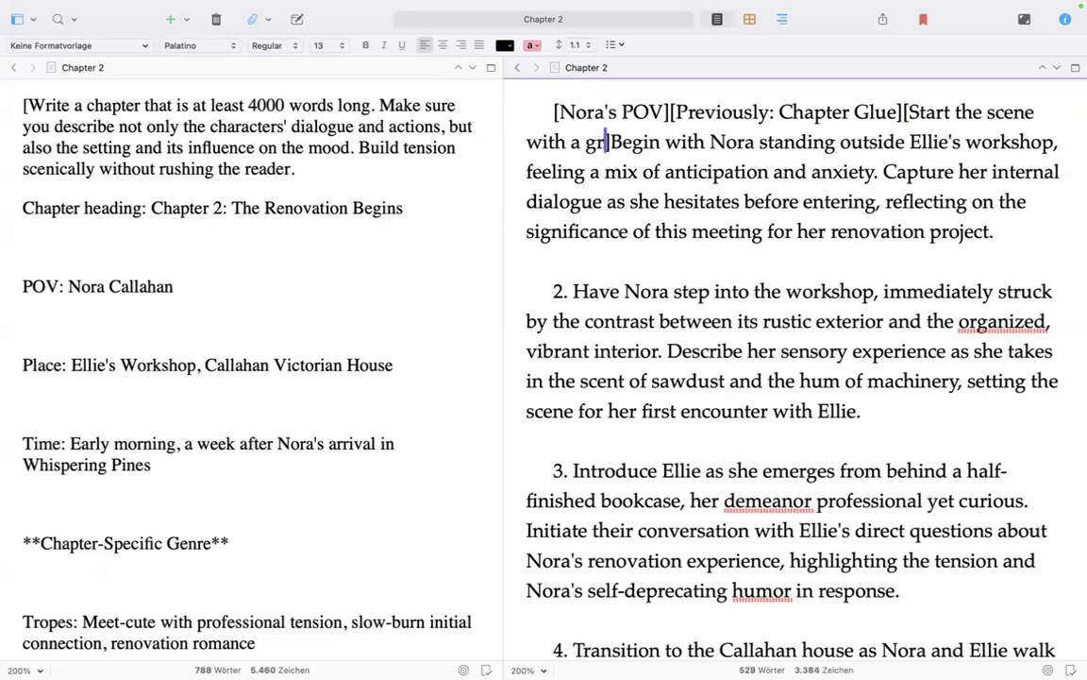
pyautogui.write('ippo')
pyautogui.press('BackSpace')
pyautogui.write('ing opening')
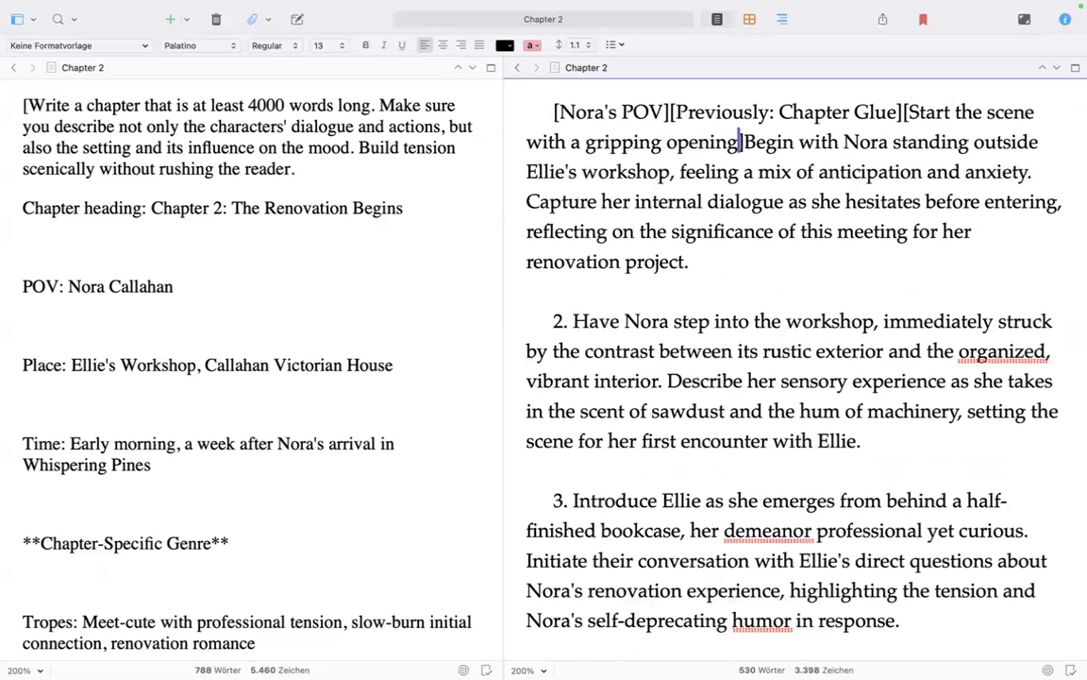
# In the first beat, replace "her" before "internal dialogue" and "renovation project" with "Nora's", and "she" before "hesitates" with "Nora".
pyautogui.press('Right')
pyautogui.press('Down')
pyautogui.press('Down')
pyautogui.press('Left')
pyautogui.press('Left')
pyautogui.press('Left')
pyautogui.press('Left')
pyautogui.hotkey('alt', 'Left')
pyautogui.press('Left')
pyautogui.hotkey('shift', 'Left')
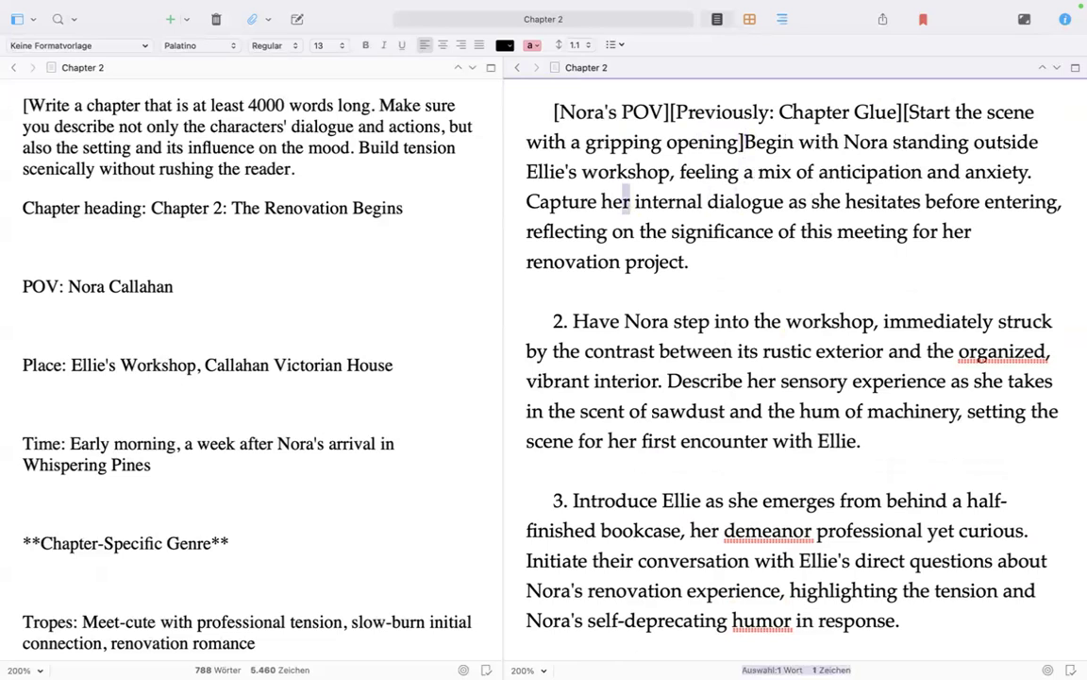
pyautogui.hotkey('shift', 'Left')
pyautogui.hotkey('shift', 'Left')
pyautogui.write('Nora')
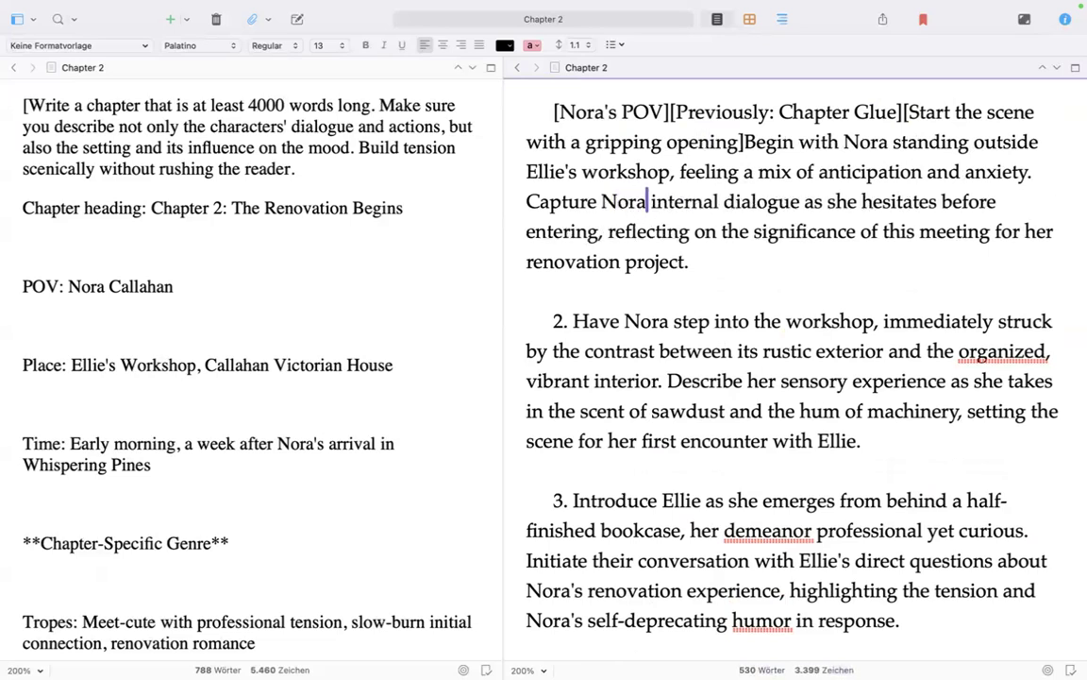
pyautogui.write("'s")
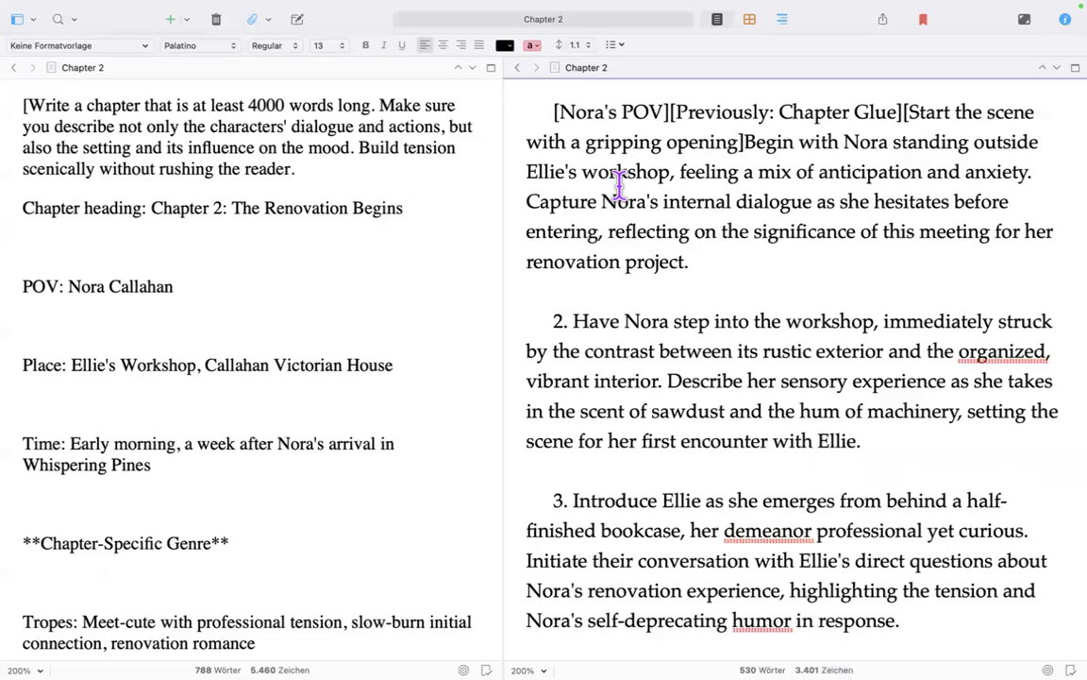
pyautogui.doubleClick(852, 201)
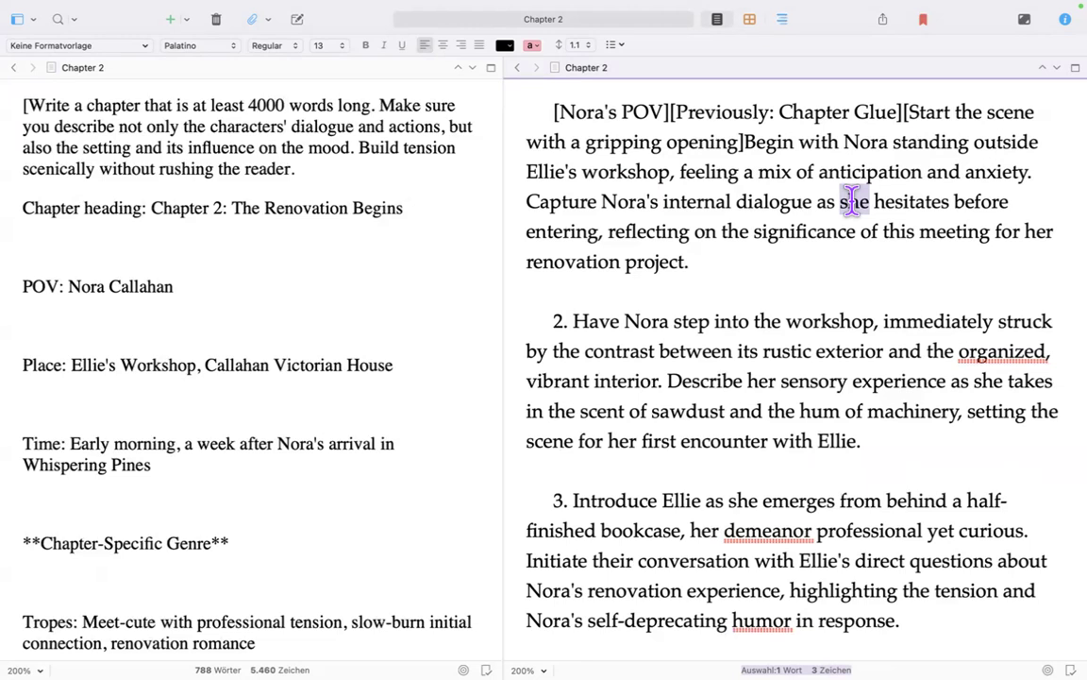
pyautogui.write('Nora')
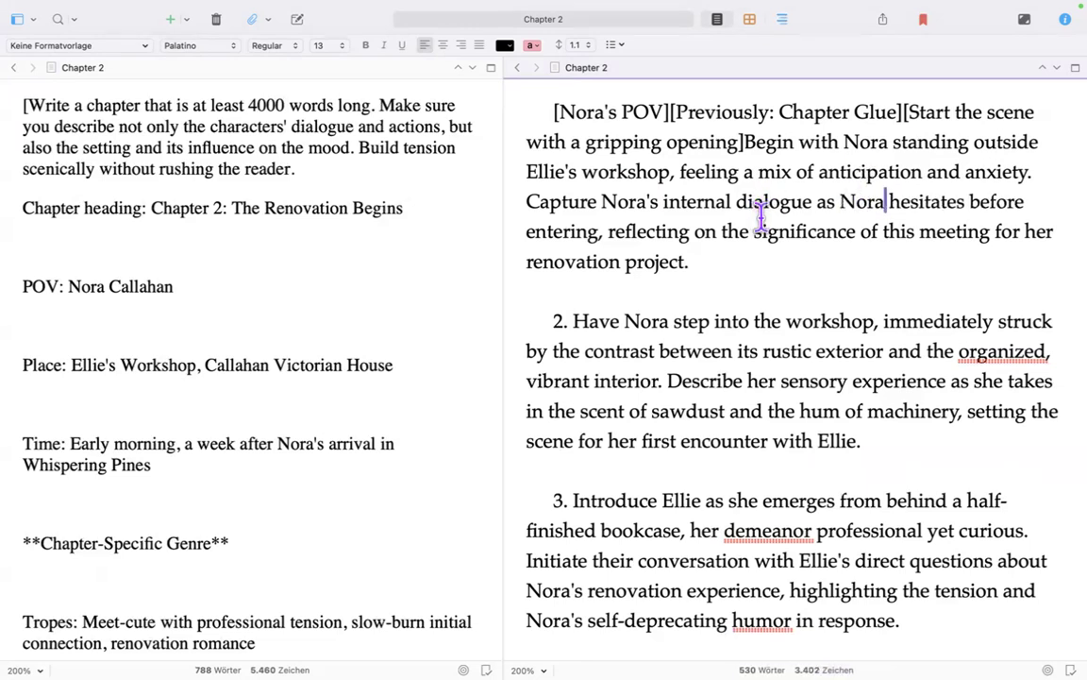
pyautogui.doubleClick(1035, 231)
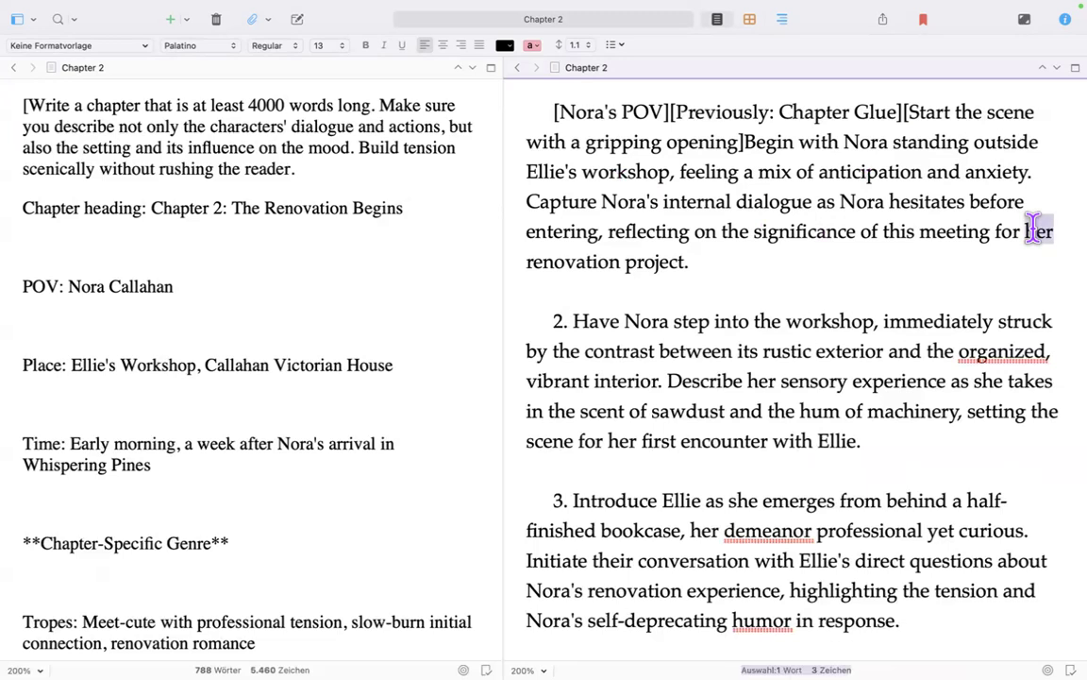
pyautogui.write("Nora's")
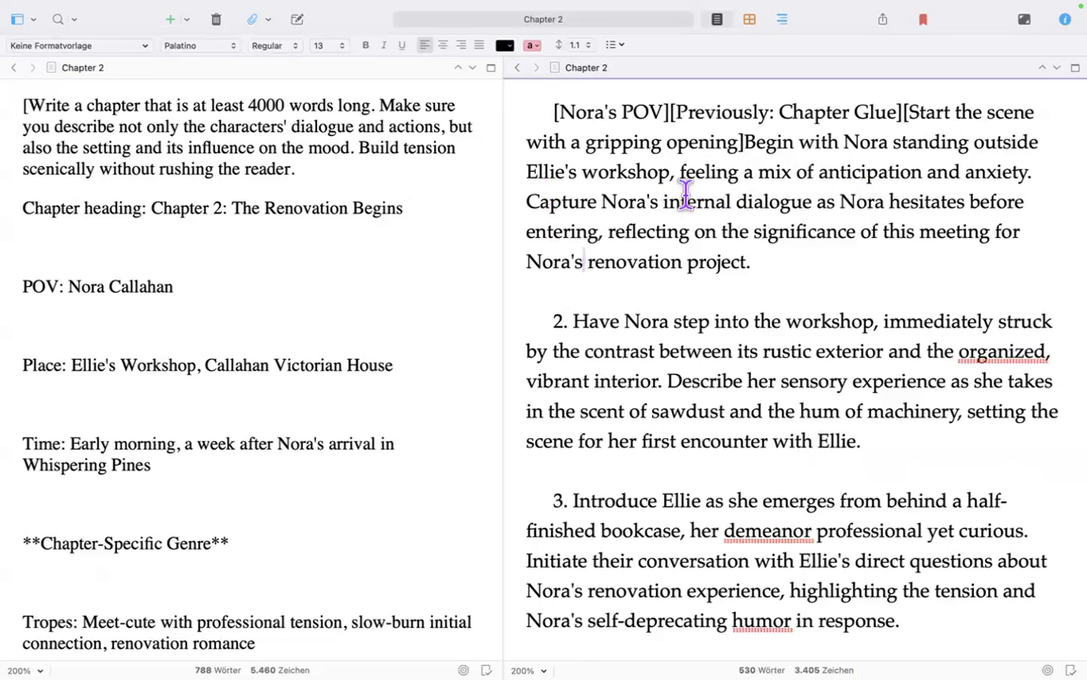
# Copy the entire first beat, including its bracketed annotations.
pyautogui.scroll(-3, 692, 264)
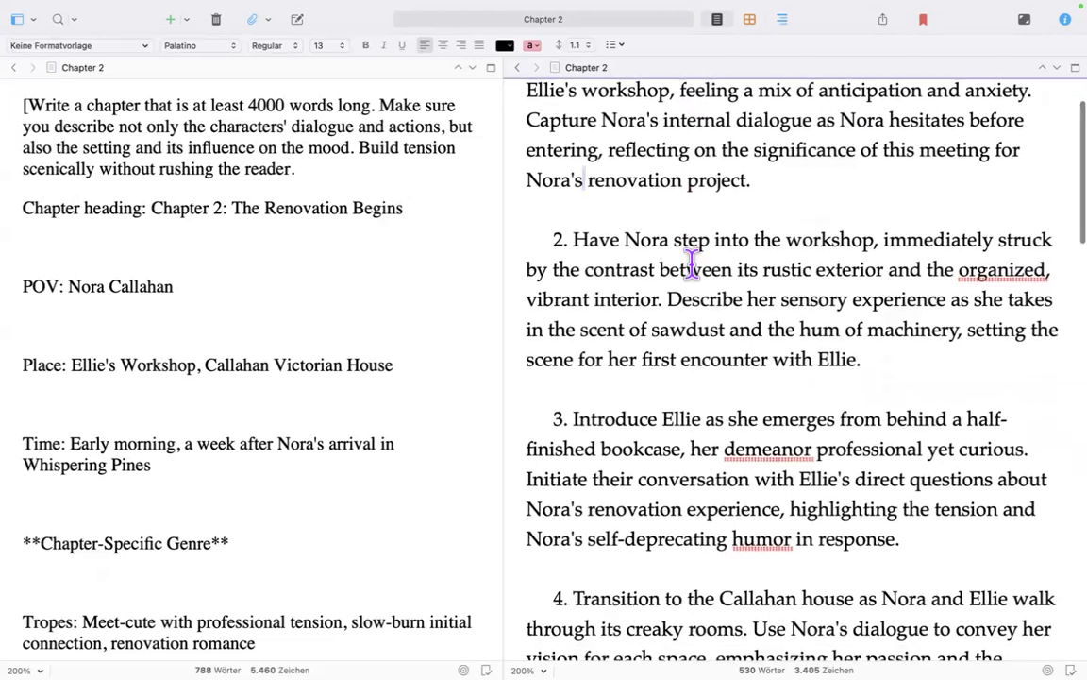
pyautogui.click(762, 189)
pyautogui.press('Left')
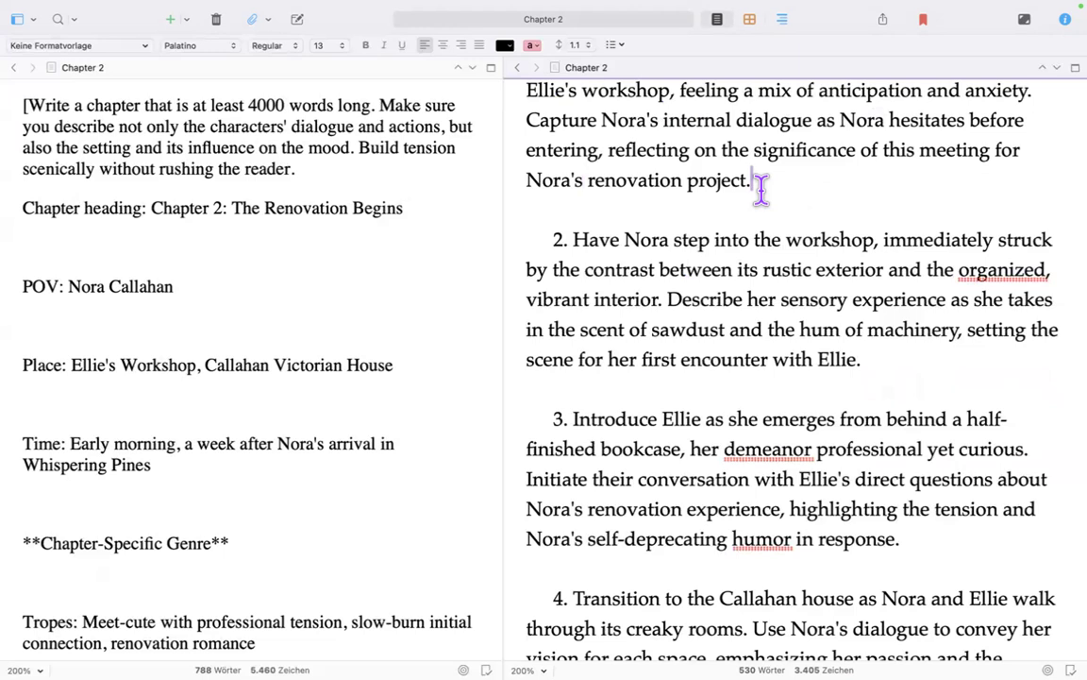
pyautogui.scroll(3, 761, 189)
pyautogui.hotkey('shift', 'Up')
pyautogui.hotkey('shift', 'Up')
pyautogui.hotkey('shift', 'Up')
pyautogui.hotkey('shift', 'Up')
pyautogui.hotkey('shift', 'Up')
pyautogui.hotkey('shift', 'Up')
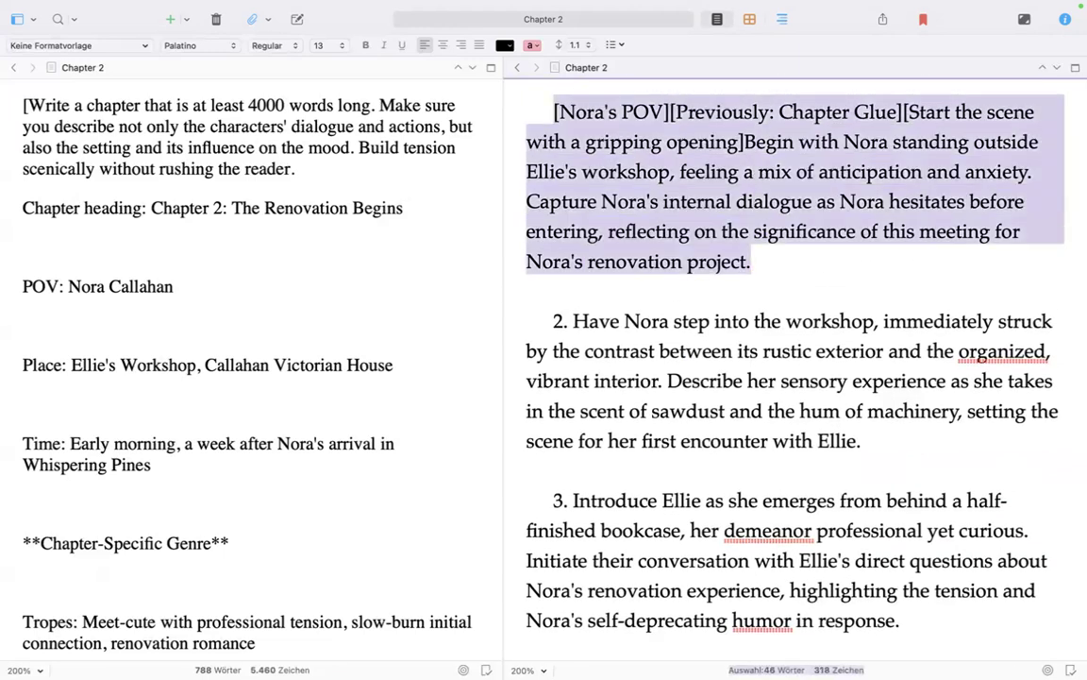
pyautogui.moveTo(767, 261); pyautogui.dragTo(508, 121)
pyautogui.hotkey('ctrl', 'c')
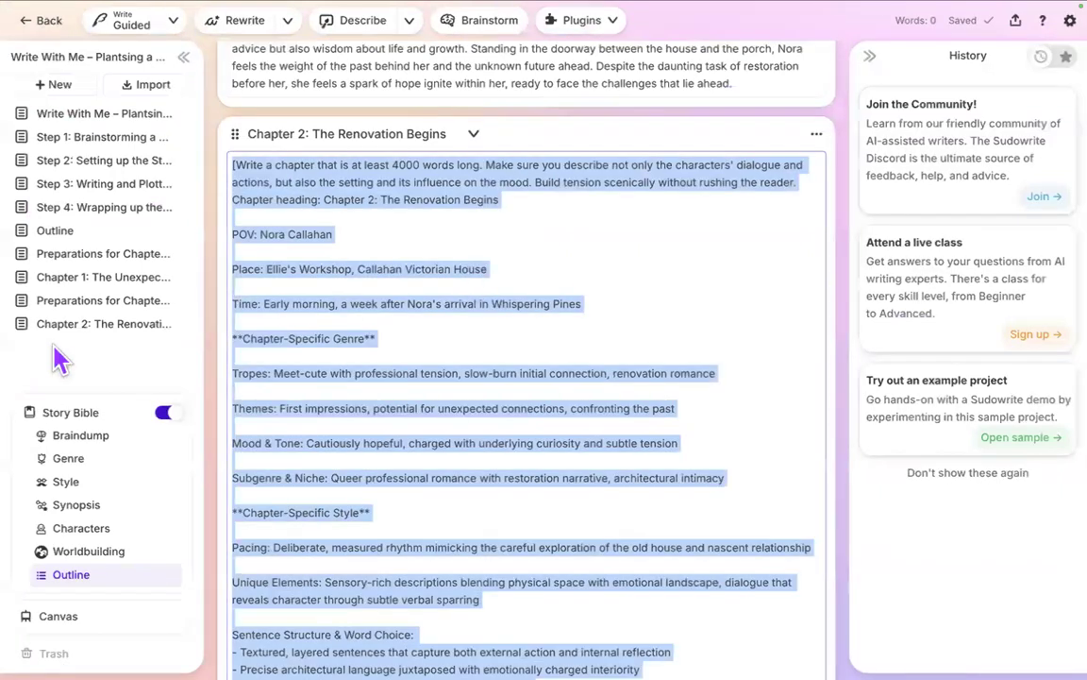
# Switch to Sudowrite, open the Chapter 2: The Renovation Begins document, and close its Chapter Generator.
pyautogui.click(52, 349)
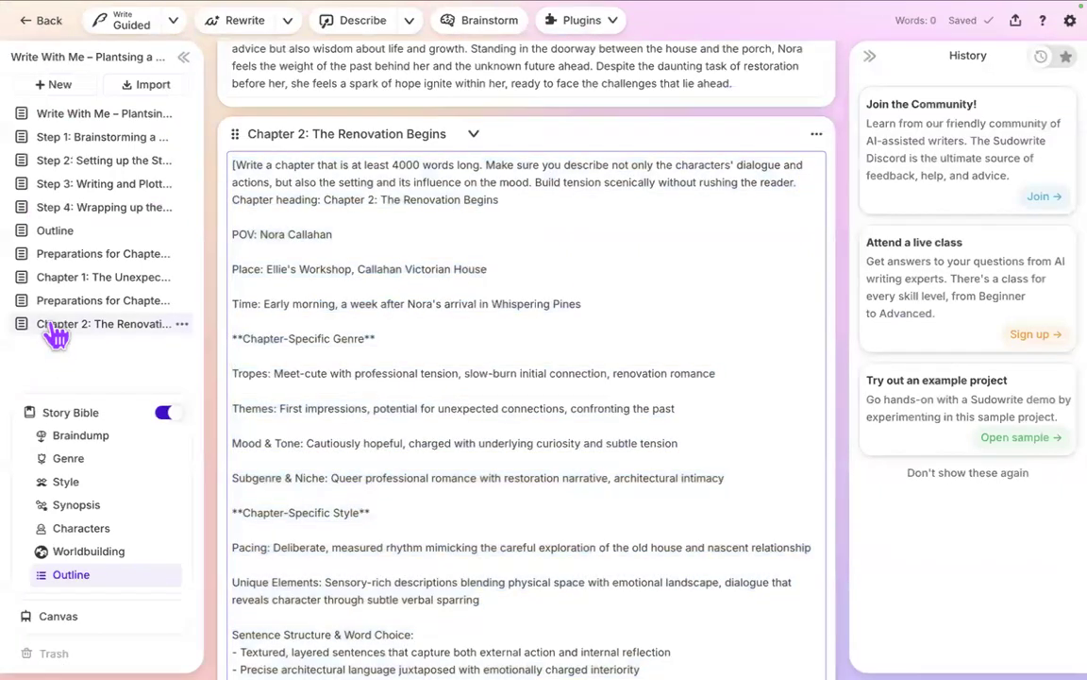
pyautogui.click(54, 326)
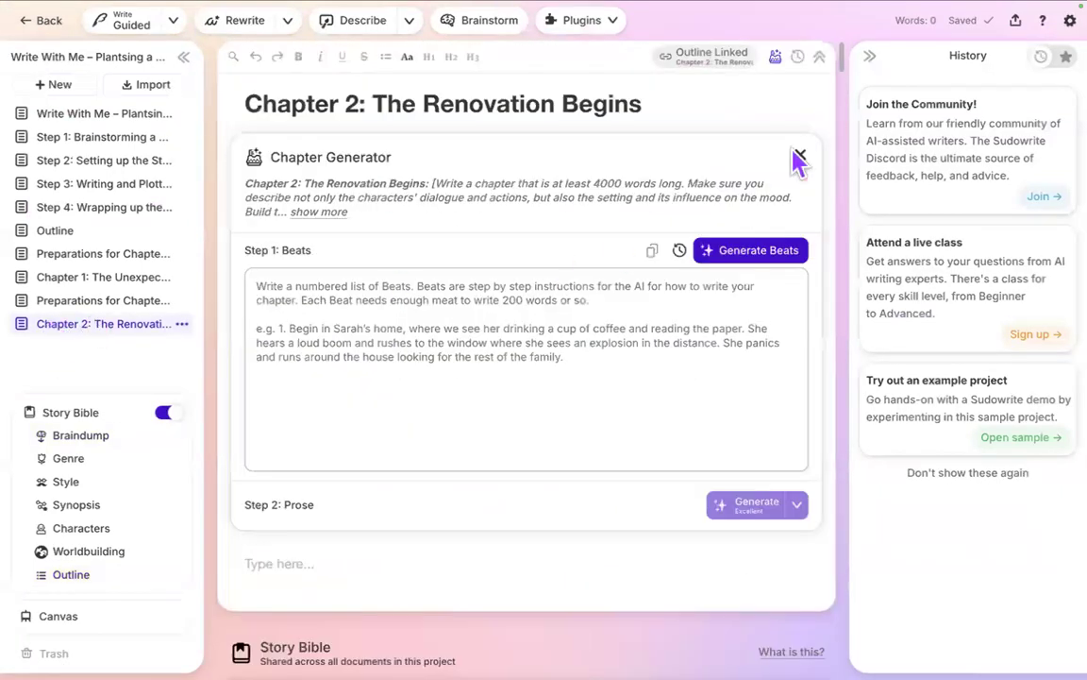
pyautogui.click(798, 156)
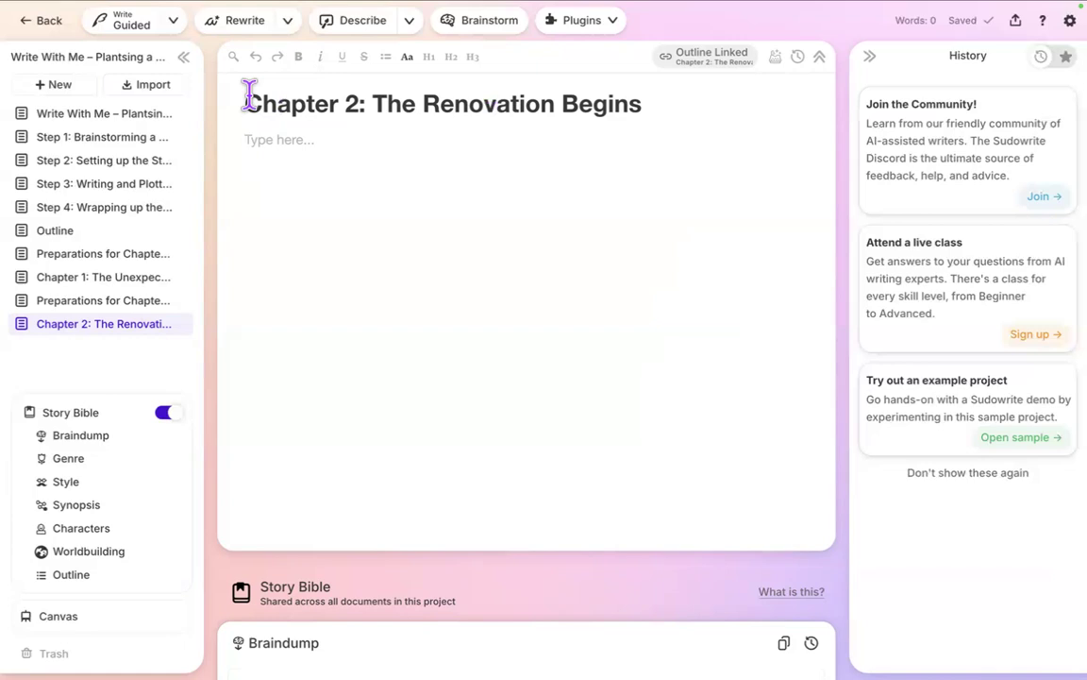
# In the Write settings, set Creativity to the midpoint, the number of cards to 6 and their length to ~250 words.
pyautogui.click(175, 24)
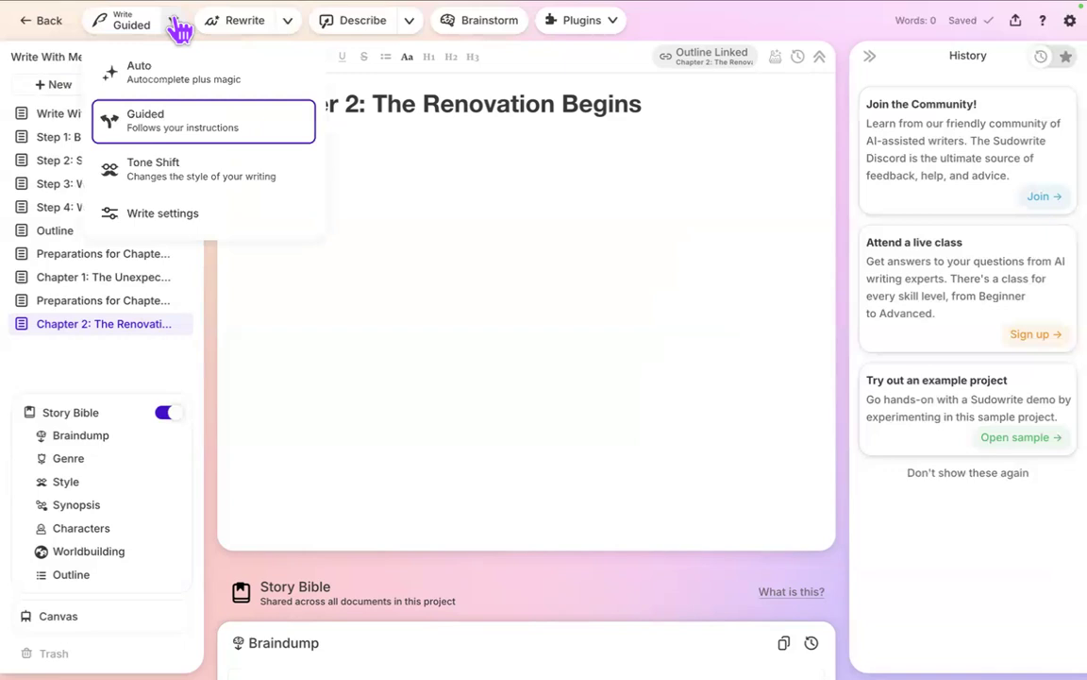
pyautogui.click(234, 221)
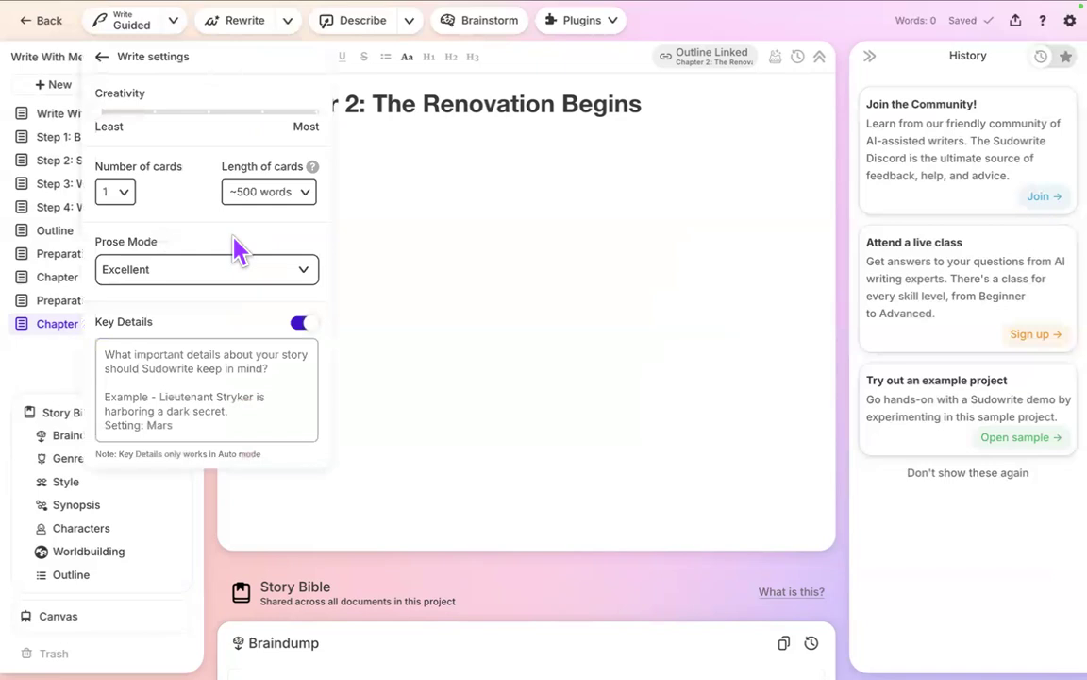
pyautogui.click(209, 111)
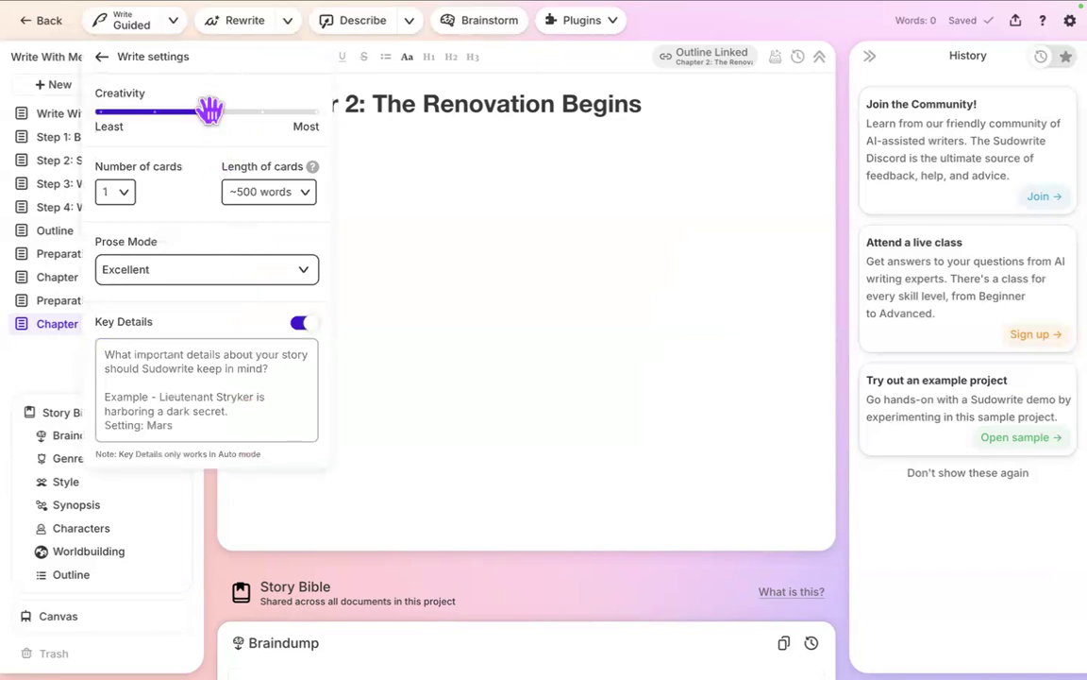
pyautogui.click(120, 192)
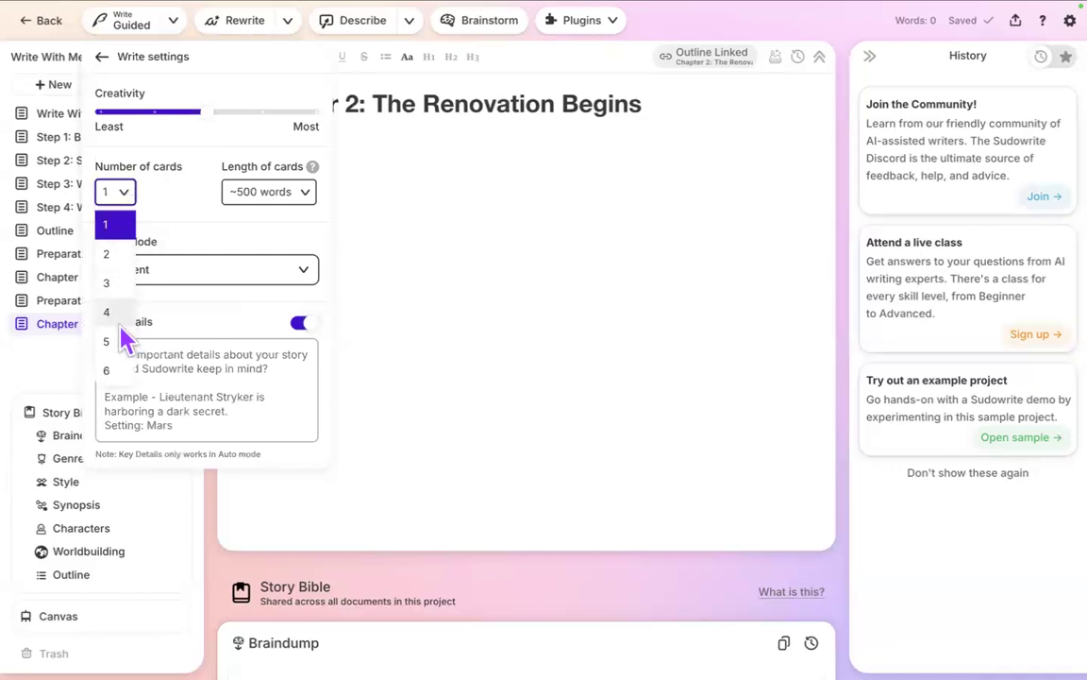
pyautogui.click(107, 370)
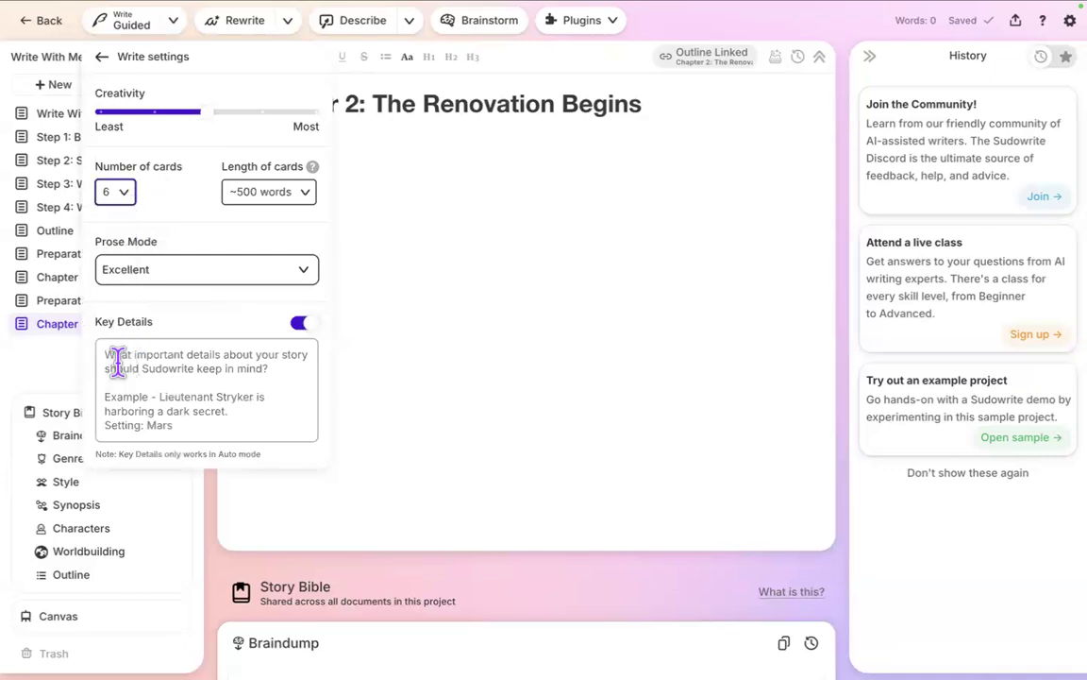
pyautogui.click(281, 207)
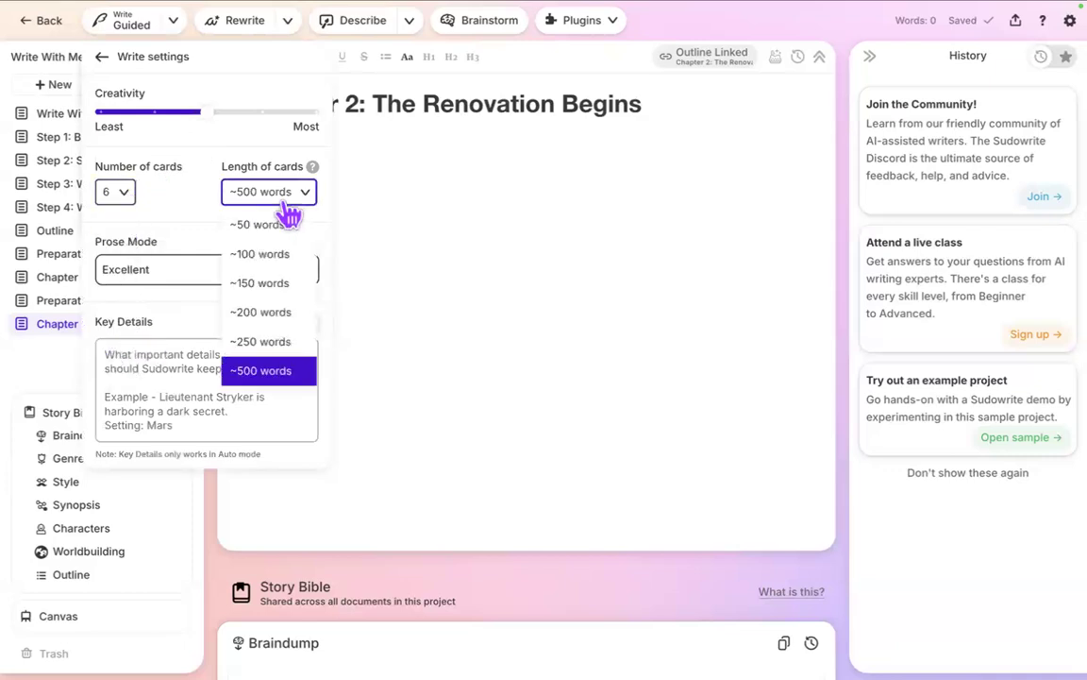
pyautogui.click(281, 342)
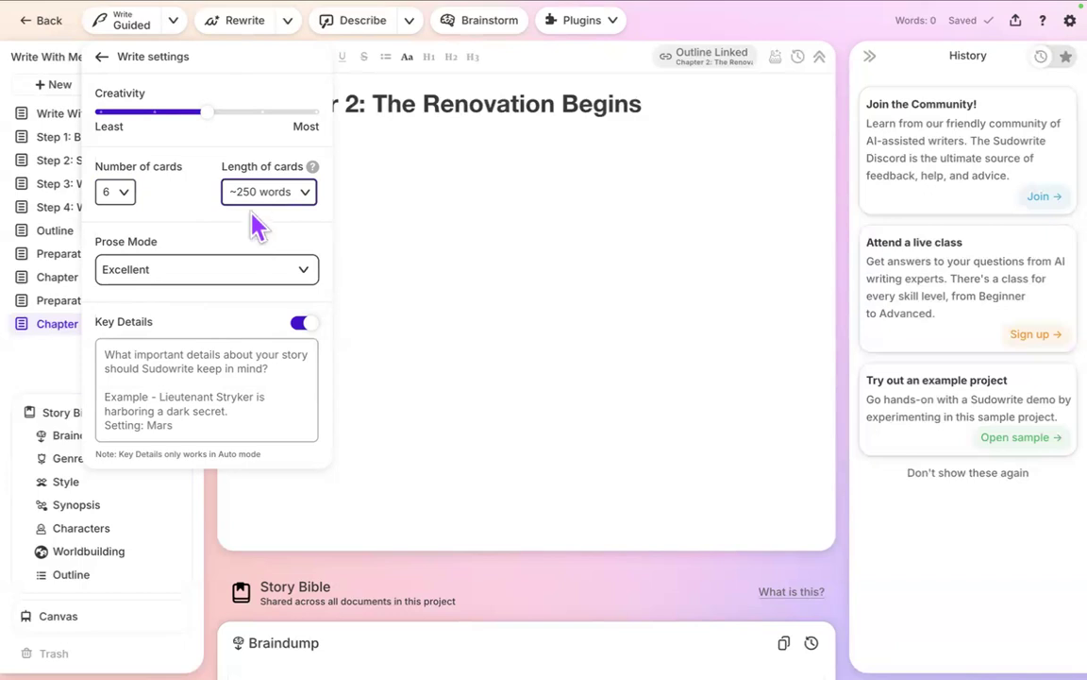
# Change the Prose Mode to Basic in the Write settings, leaving Key Details empty.
pyautogui.click(188, 281)
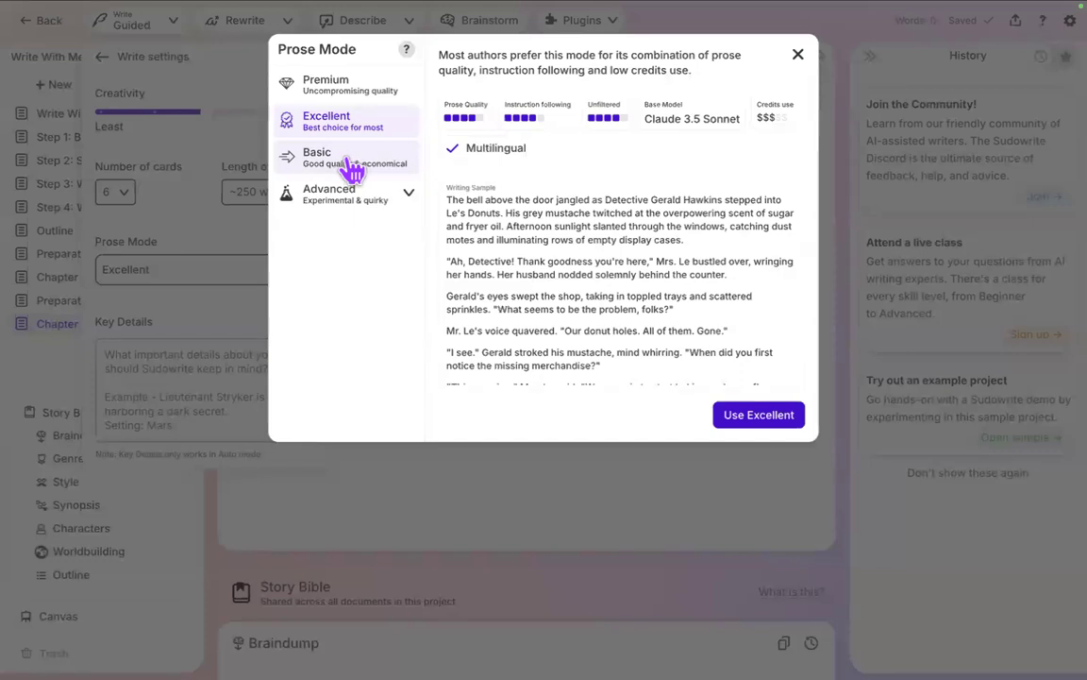
pyautogui.click(351, 168)
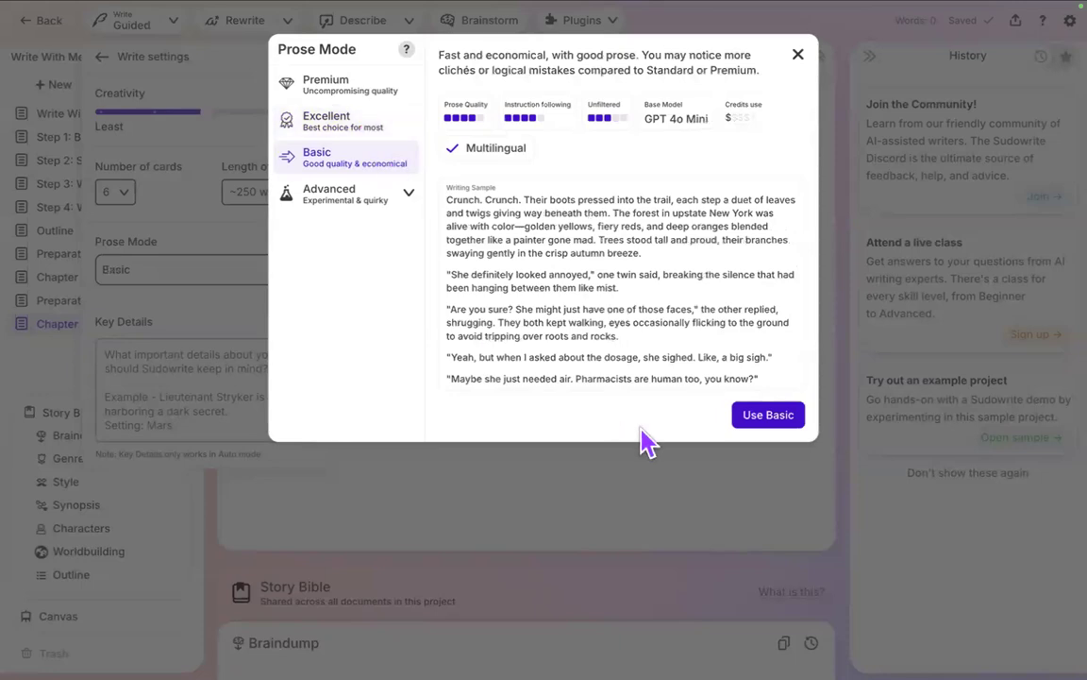
pyautogui.click(793, 423)
pyautogui.click(170, 365)
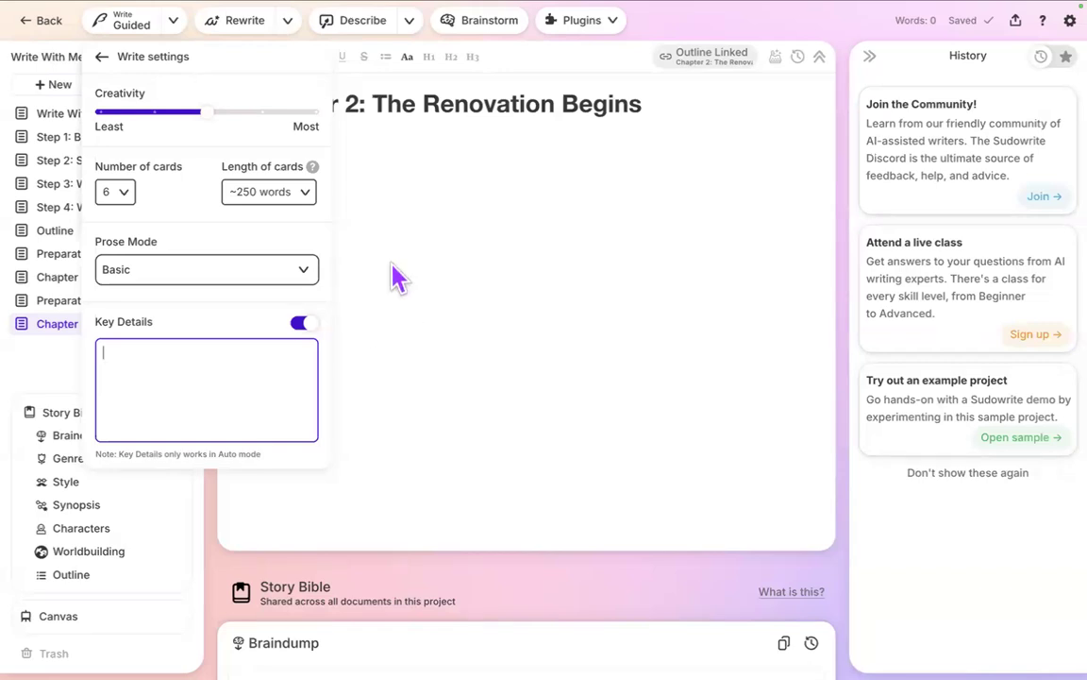
# Choose guided Write, paste the copied first beat as the instruction without its trailing blank line, and generate the prose cards.
pyautogui.click(137, 27)
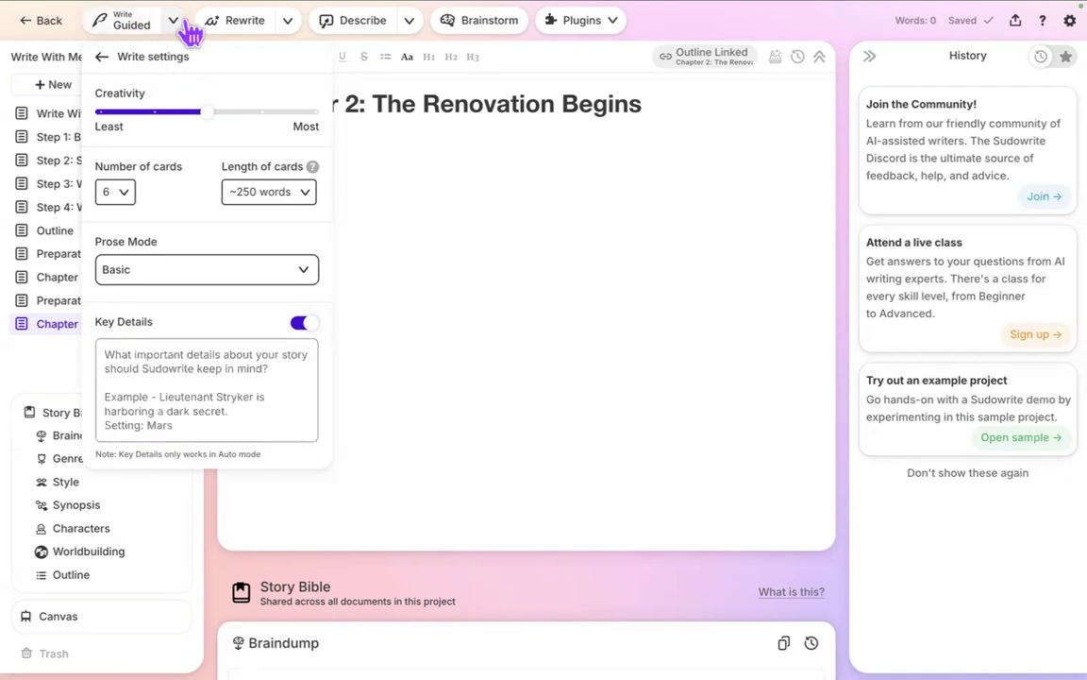
pyautogui.click(175, 22)
pyautogui.click(174, 21)
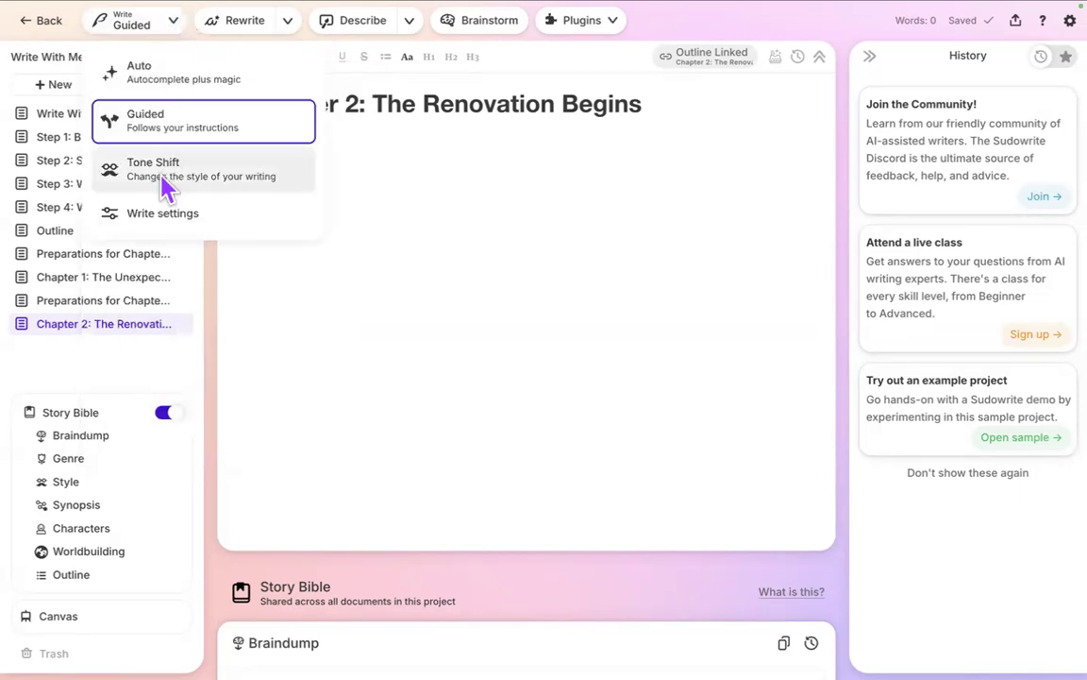
pyautogui.click(143, 118)
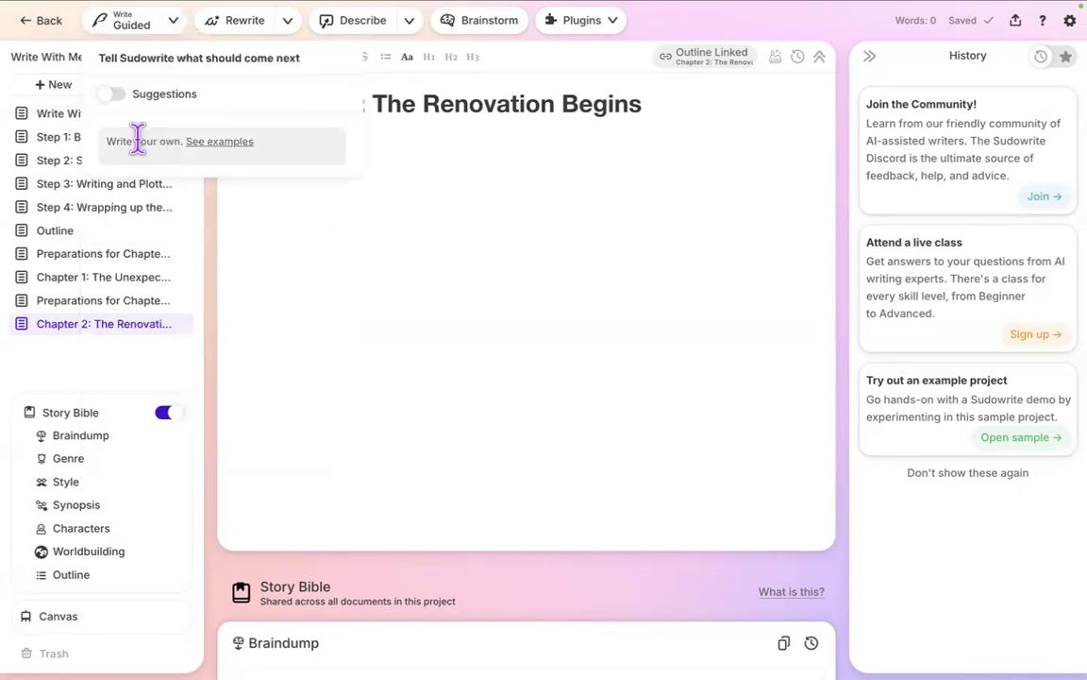
pyautogui.click(138, 139)
pyautogui.hotkey('ctrl', 'v')
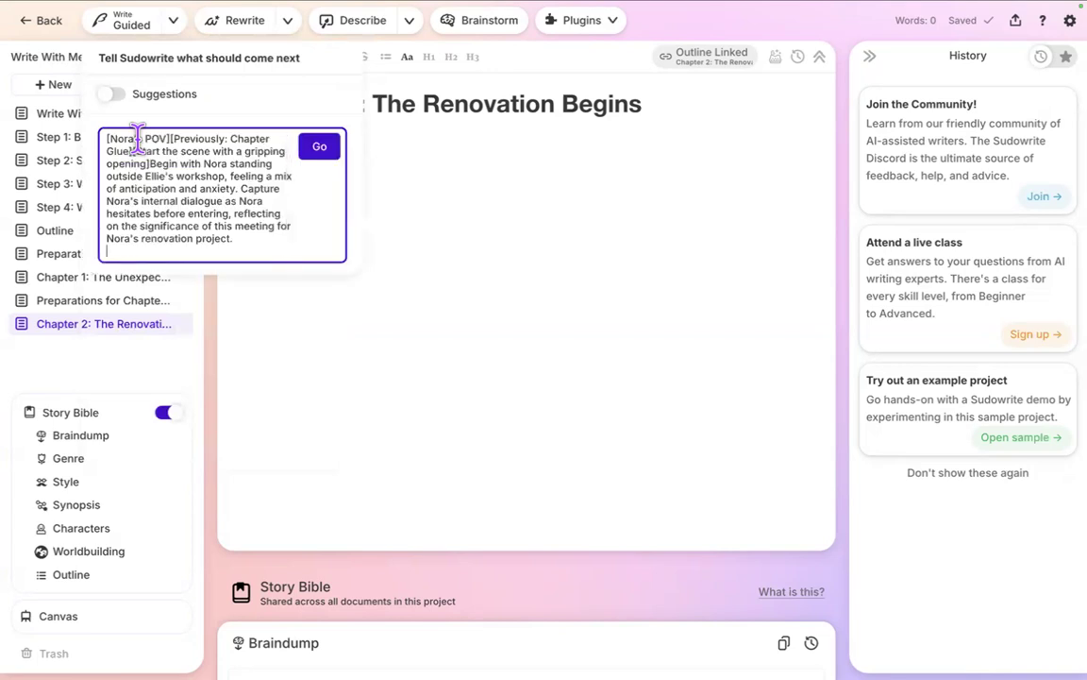
pyautogui.press('BackSpace')
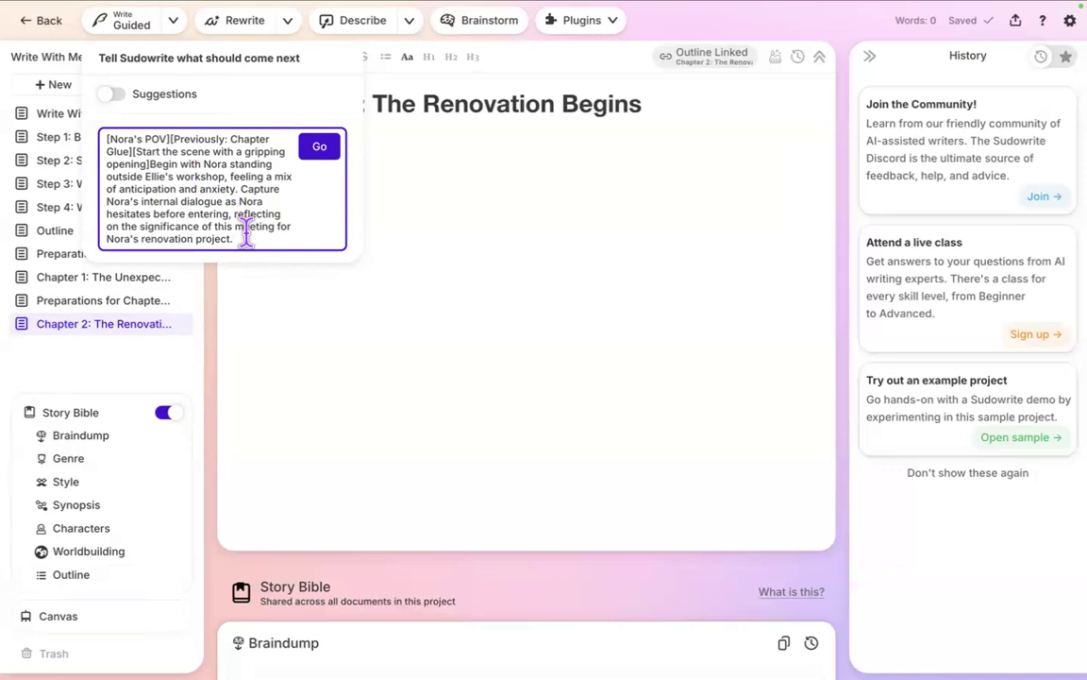
pyautogui.click(418, 172)
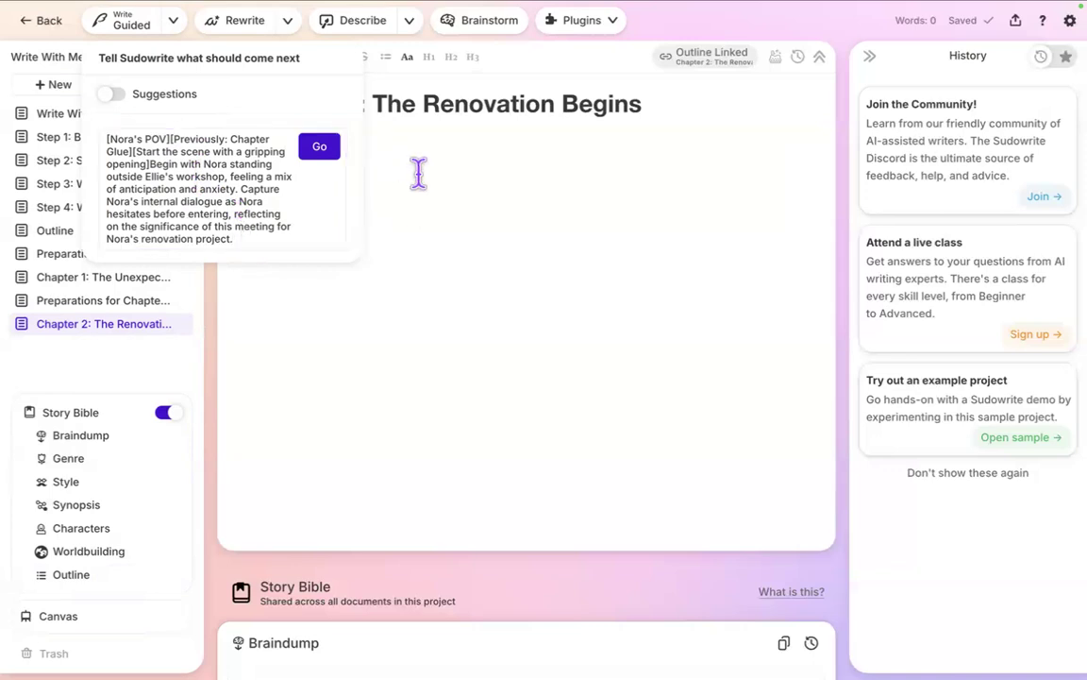
pyautogui.click(317, 147)
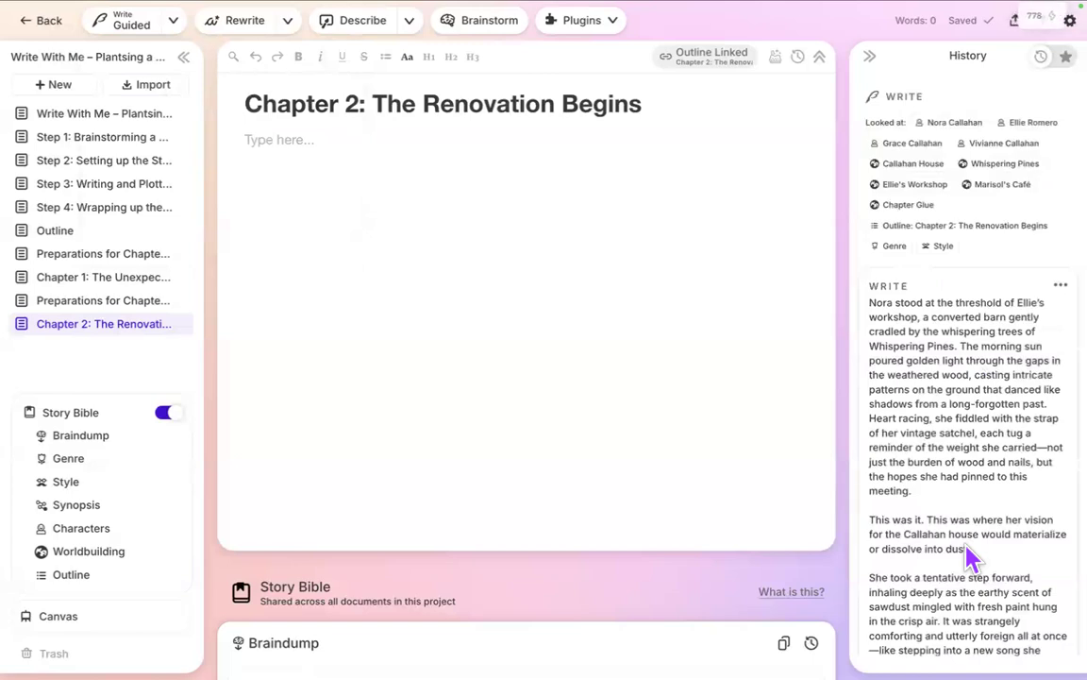
# Read through the generated Write cards in the history and compare their versions of Nora's arrival at Ellie's workshop.
pyautogui.scroll(-10, 968, 557)
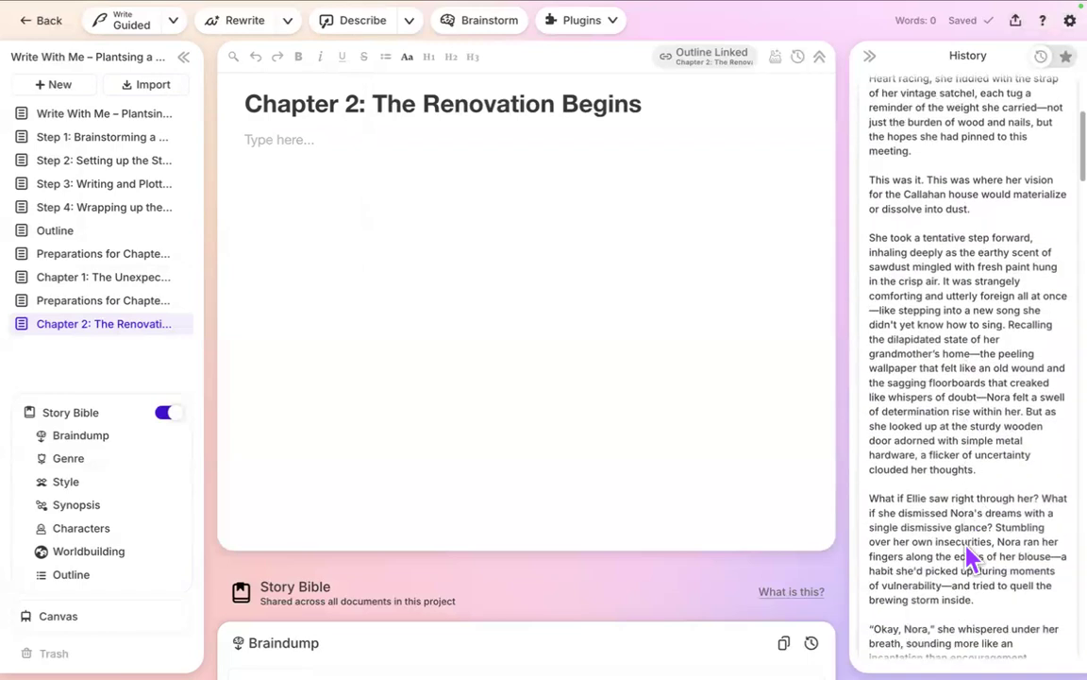
pyautogui.scroll(1, 967, 557)
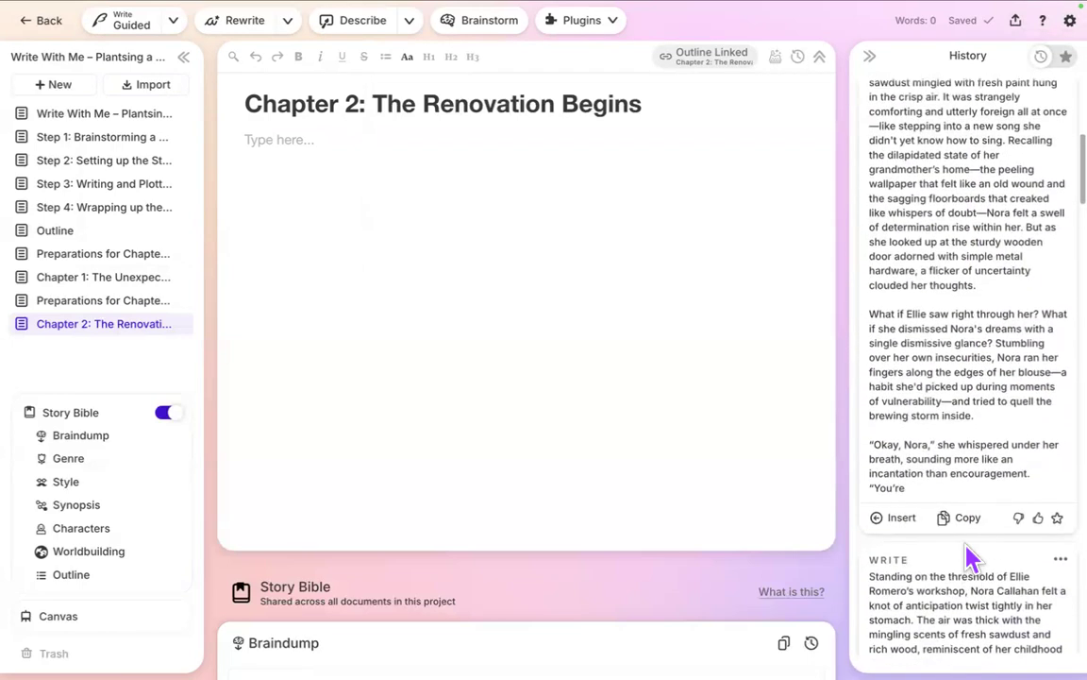
pyautogui.scroll(10, 970, 555)
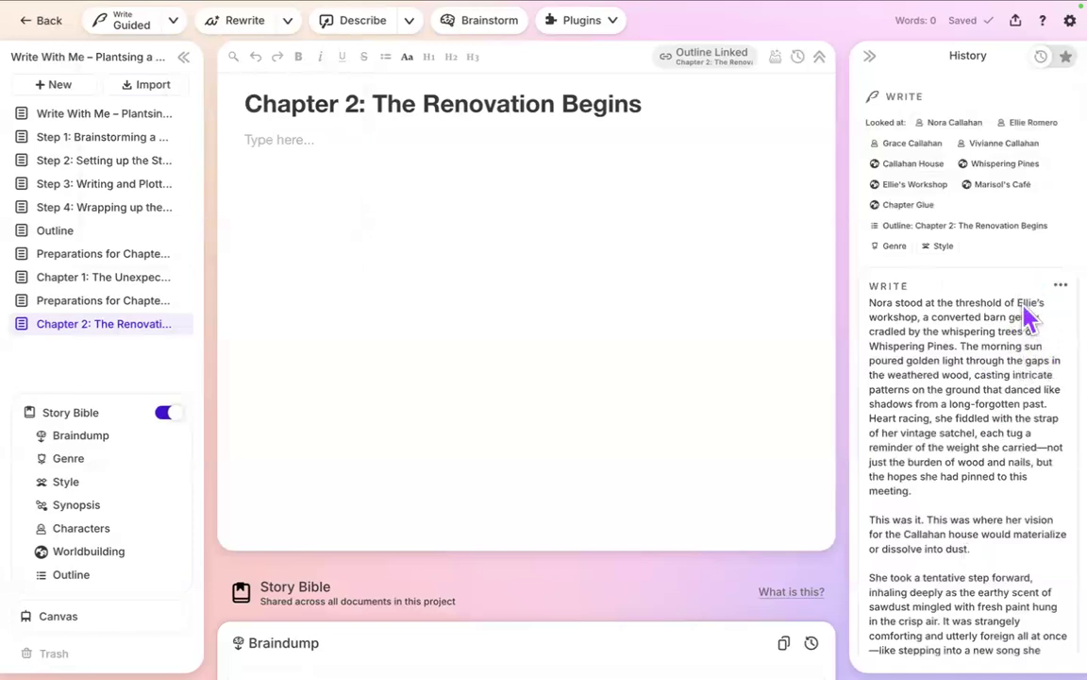
pyautogui.scroll(-3, 1029, 319)
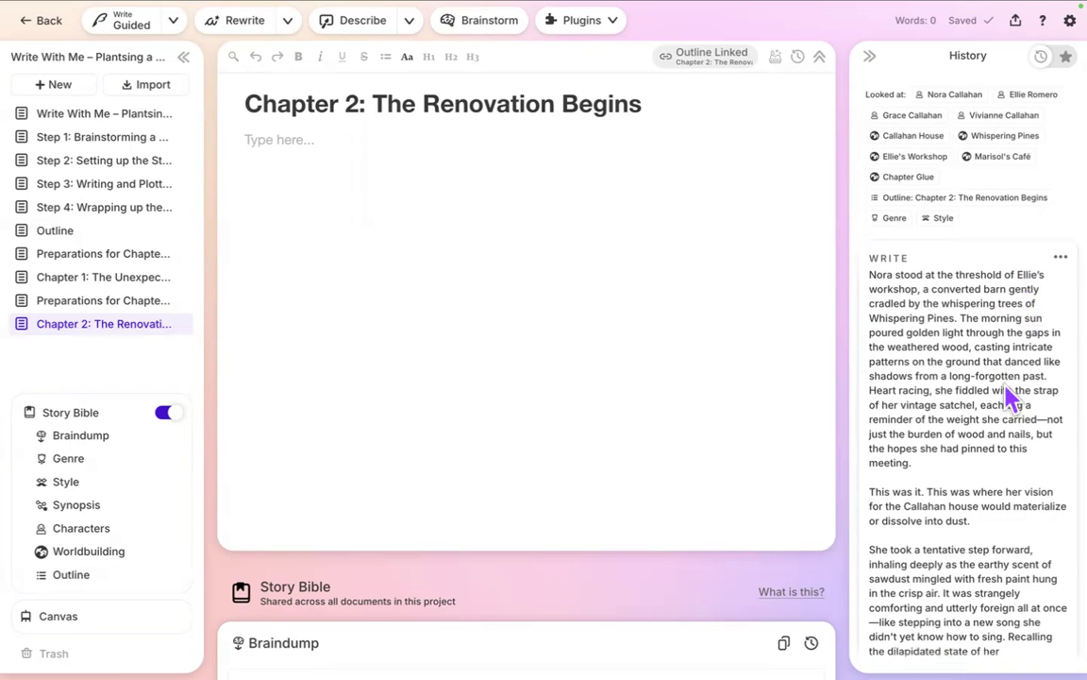
pyautogui.scroll(-5, 1012, 396)
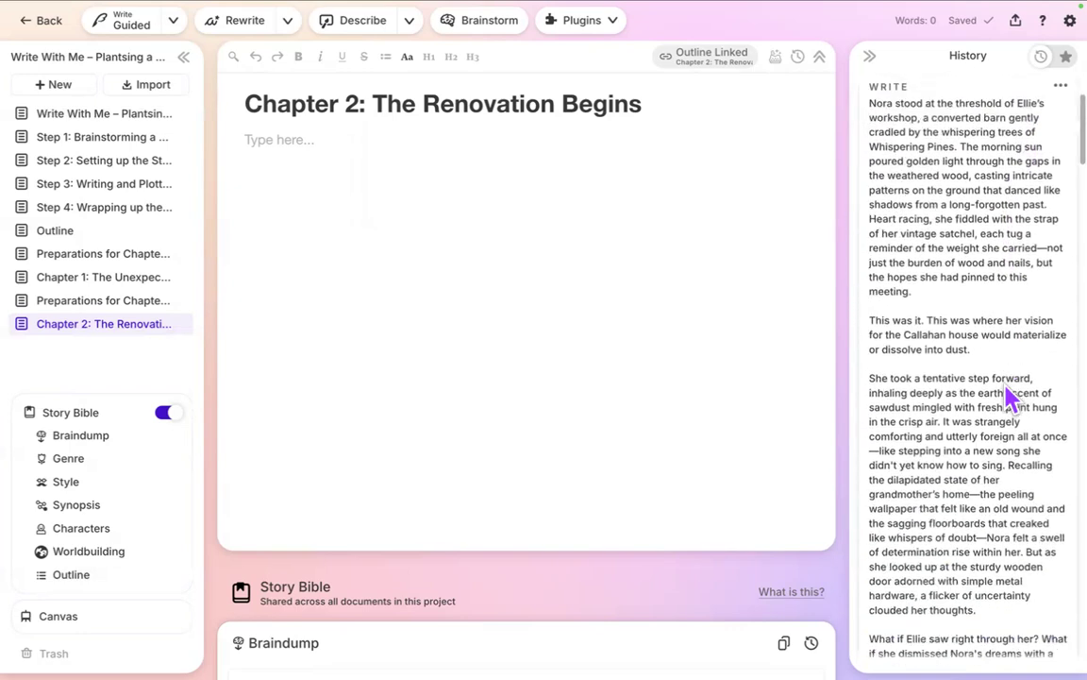
pyautogui.scroll(1, 1012, 396)
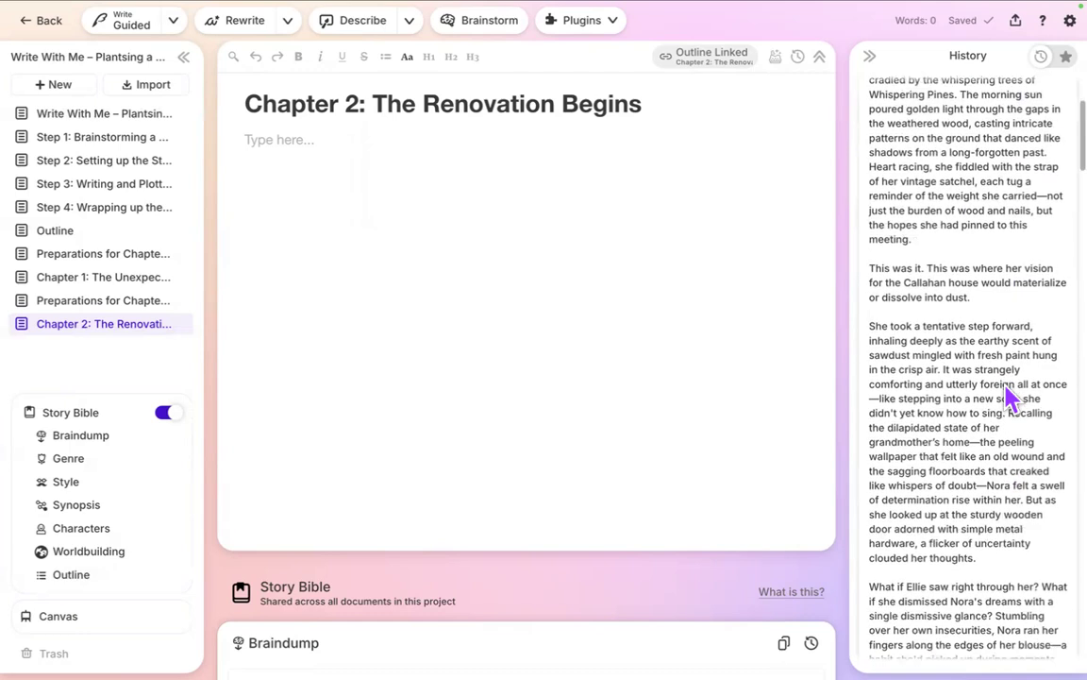
pyautogui.scroll(-5, 1012, 396)
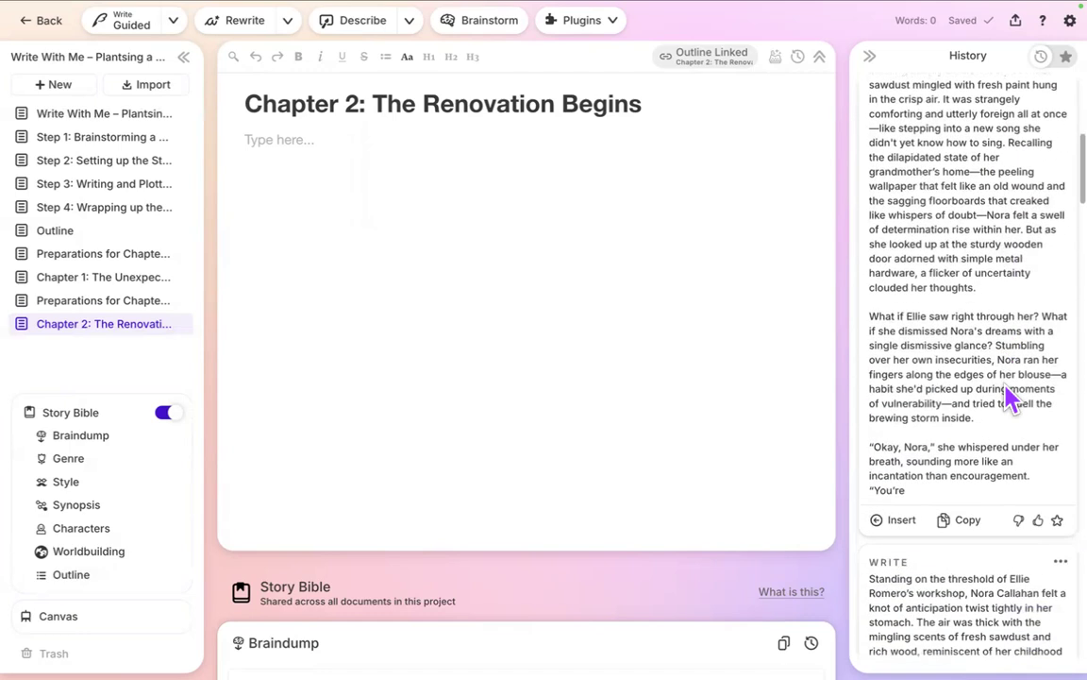
pyautogui.scroll(-2, 1012, 397)
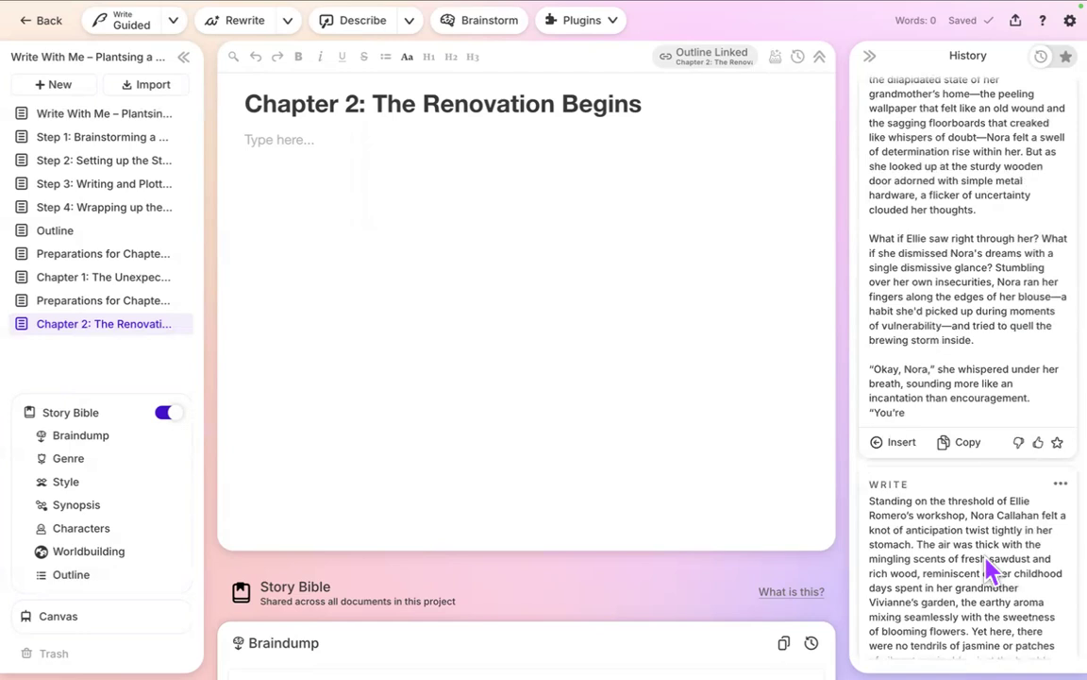
pyautogui.scroll(-10, 989, 570)
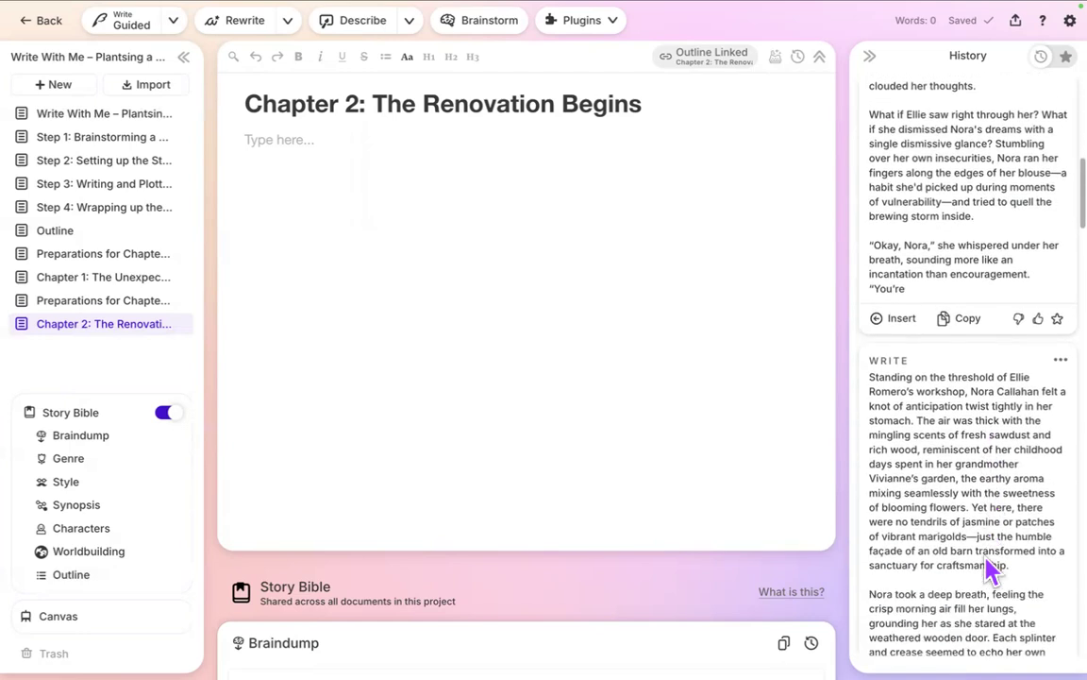
pyautogui.scroll(-8, 989, 570)
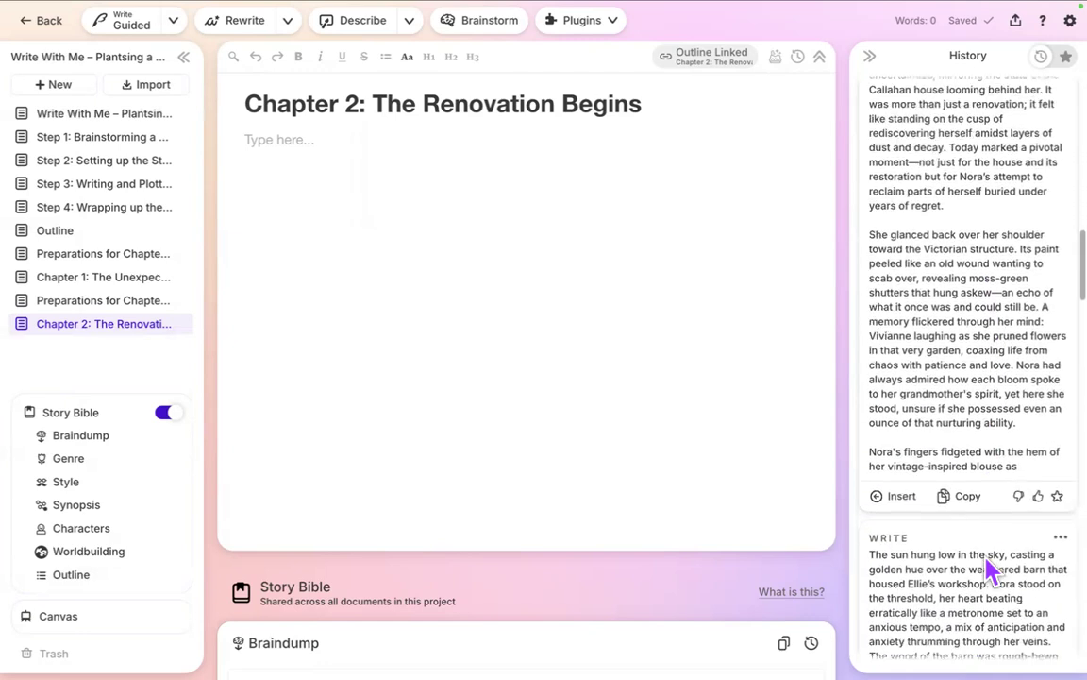
pyautogui.scroll(-1, 988, 569)
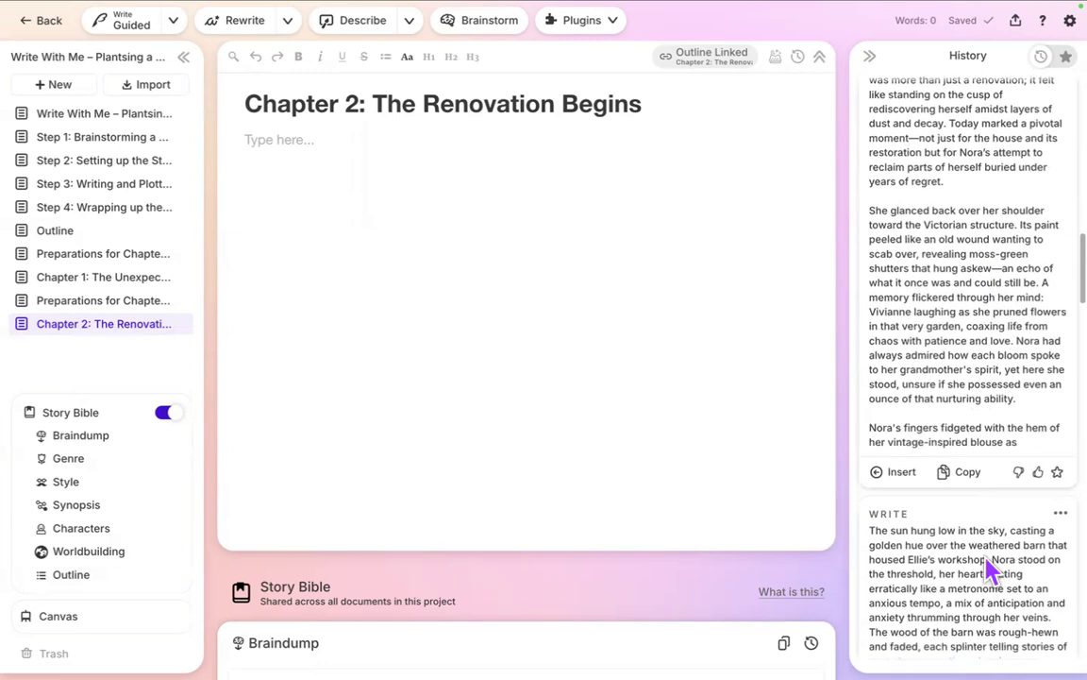
pyautogui.scroll(-1, 989, 569)
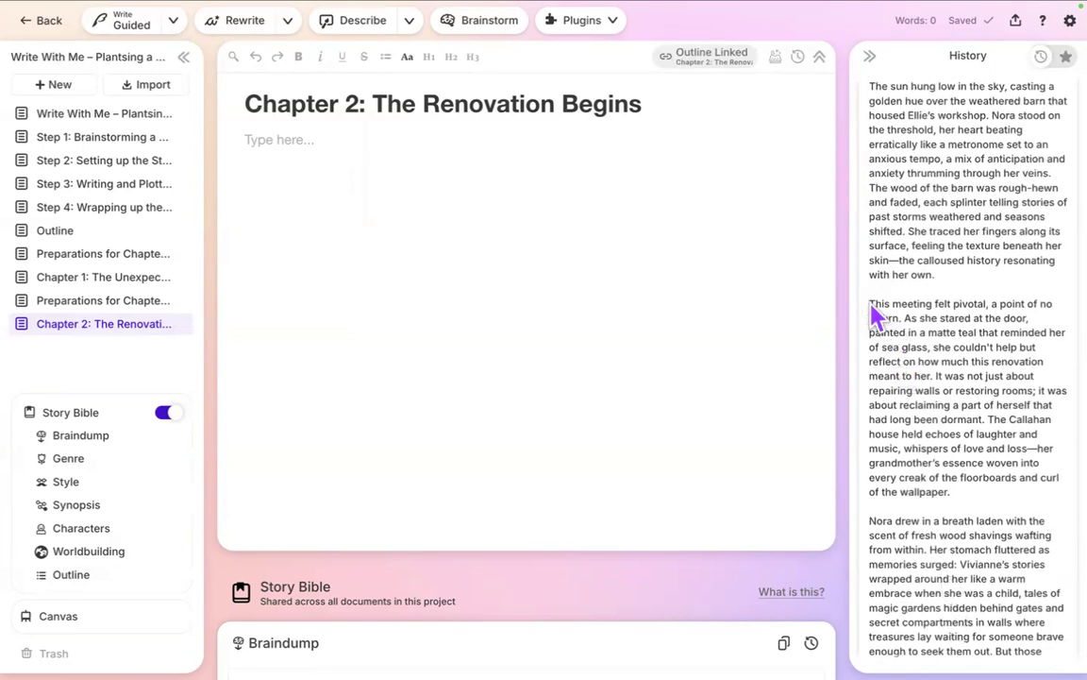
pyautogui.scroll(-5, 896, 412)
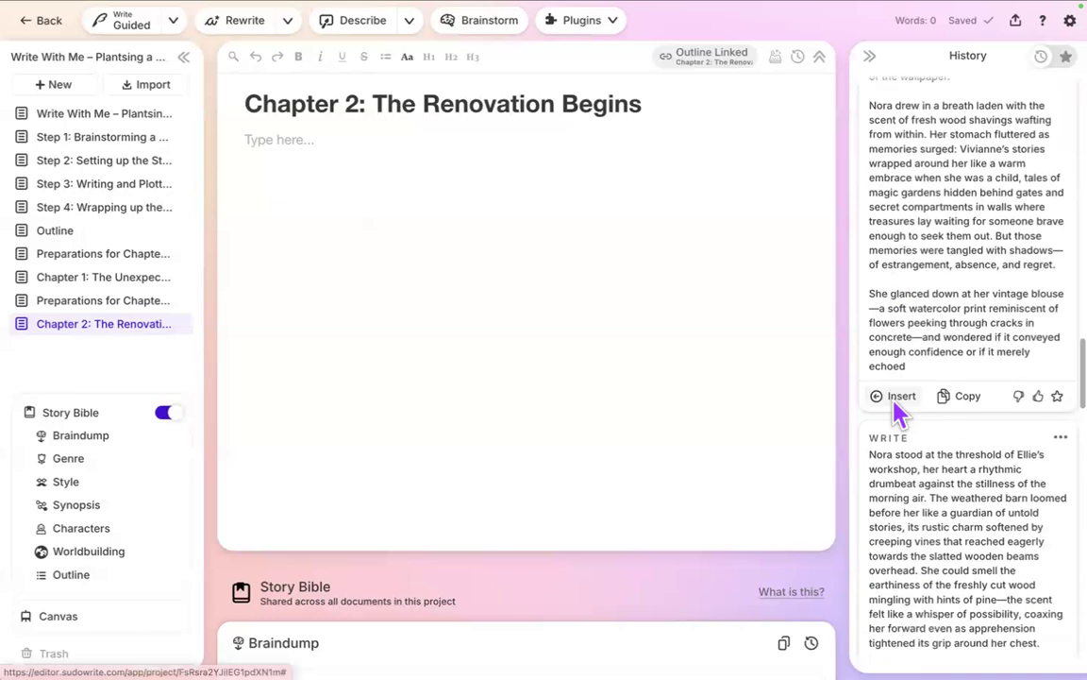
pyautogui.scroll(-1, 896, 413)
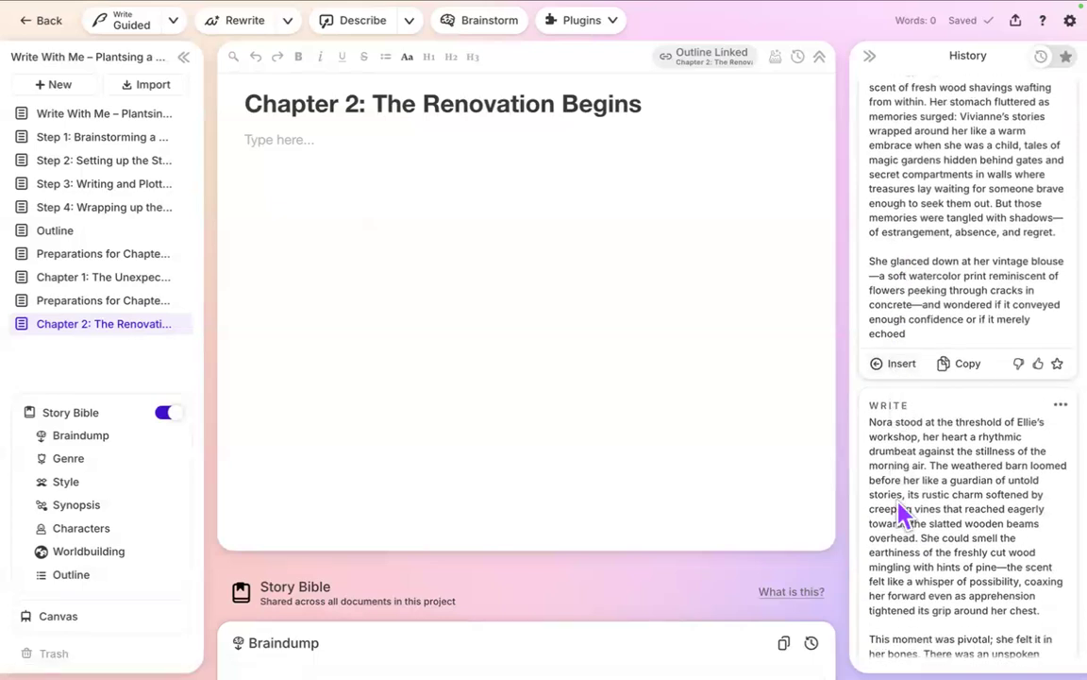
pyautogui.scroll(-1, 902, 514)
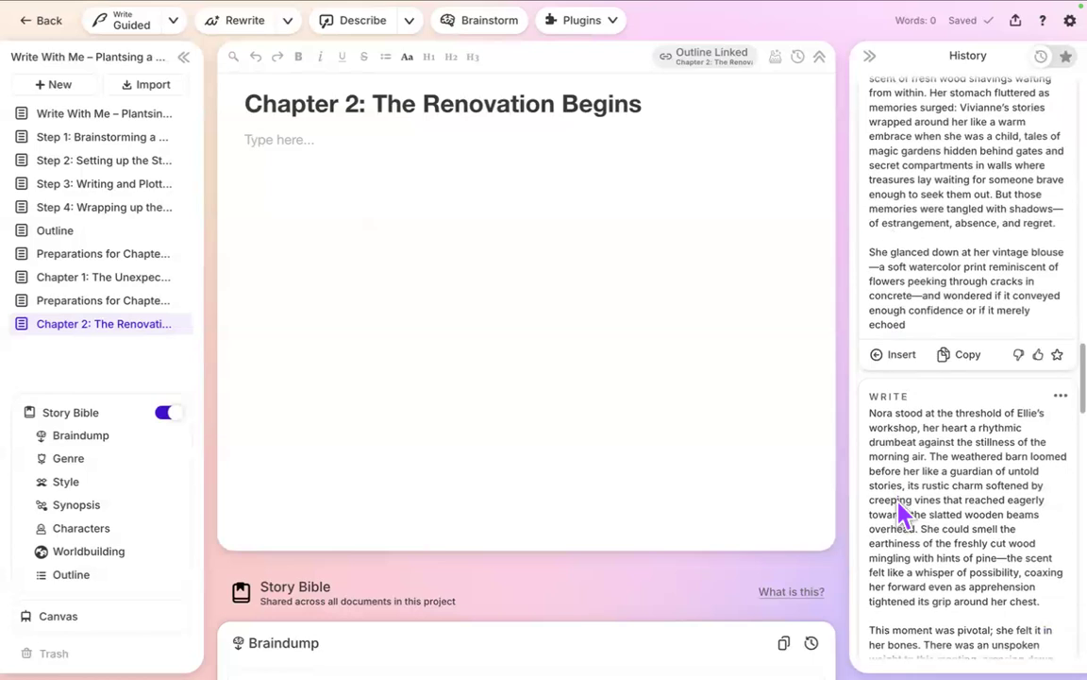
pyautogui.scroll(-3, 901, 515)
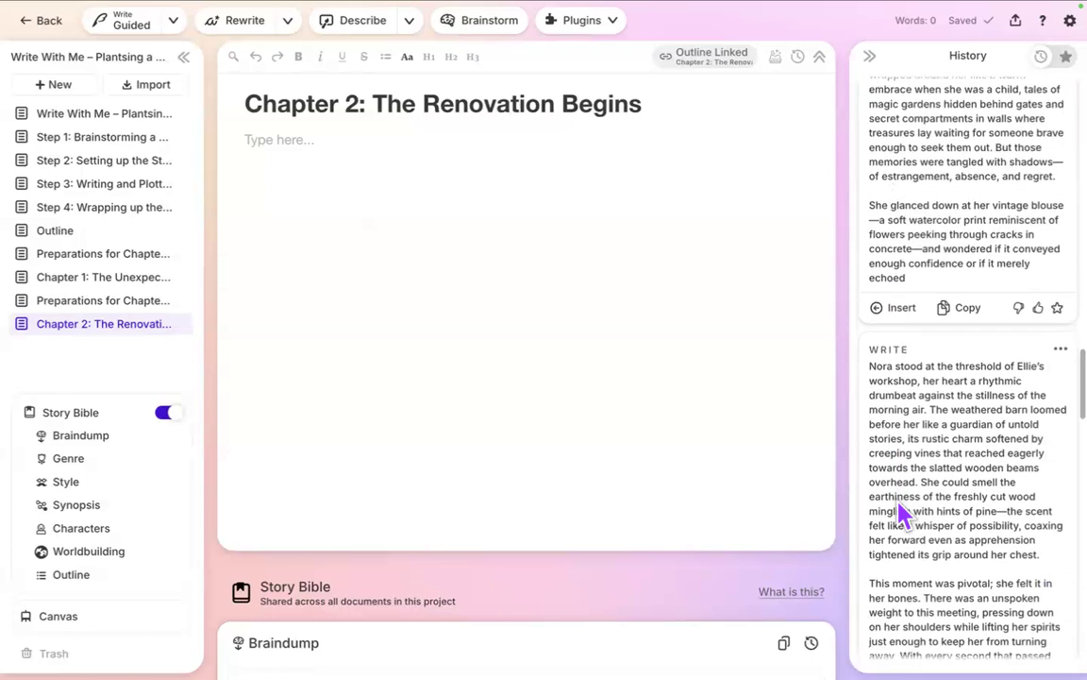
pyautogui.scroll(-1, 899, 502)
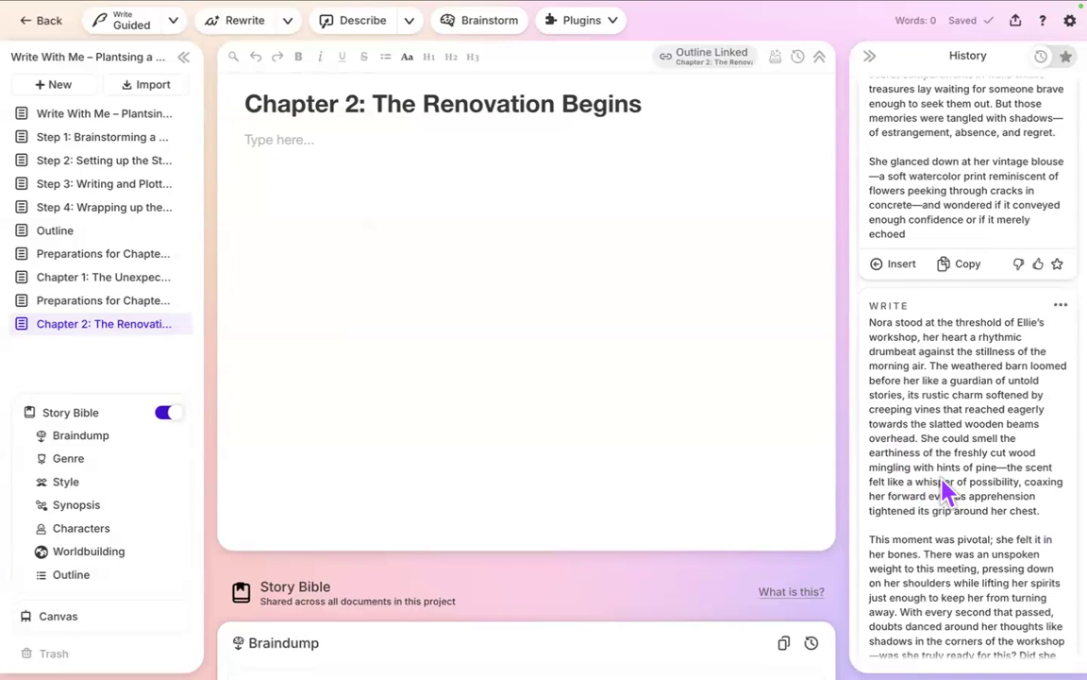
pyautogui.scroll(-1, 946, 493)
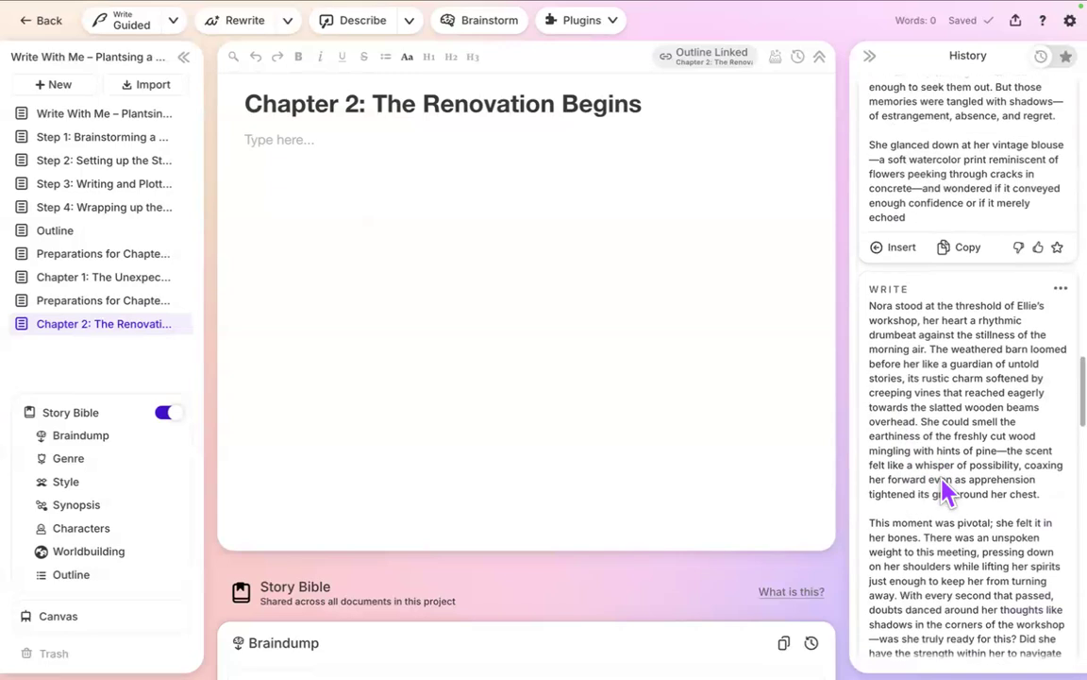
# Read the full history card that describes Nora's heart as a rhythmic drumbeat at the threshold of Ellie's workshop.
pyautogui.scroll(-5, 920, 387)
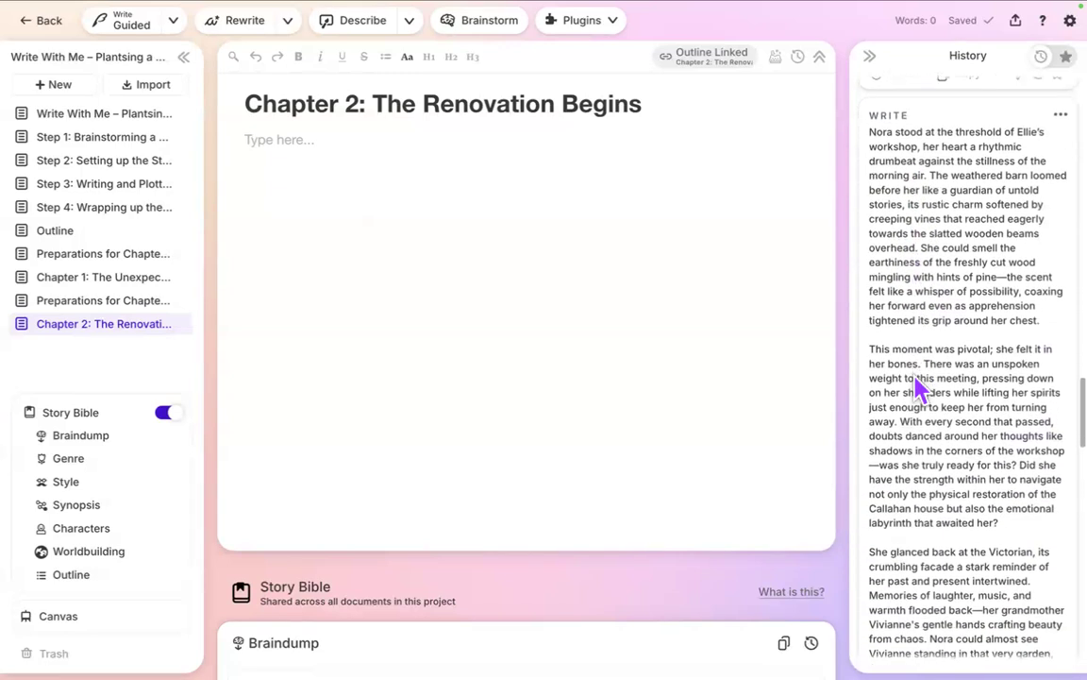
pyautogui.scroll(-1, 920, 387)
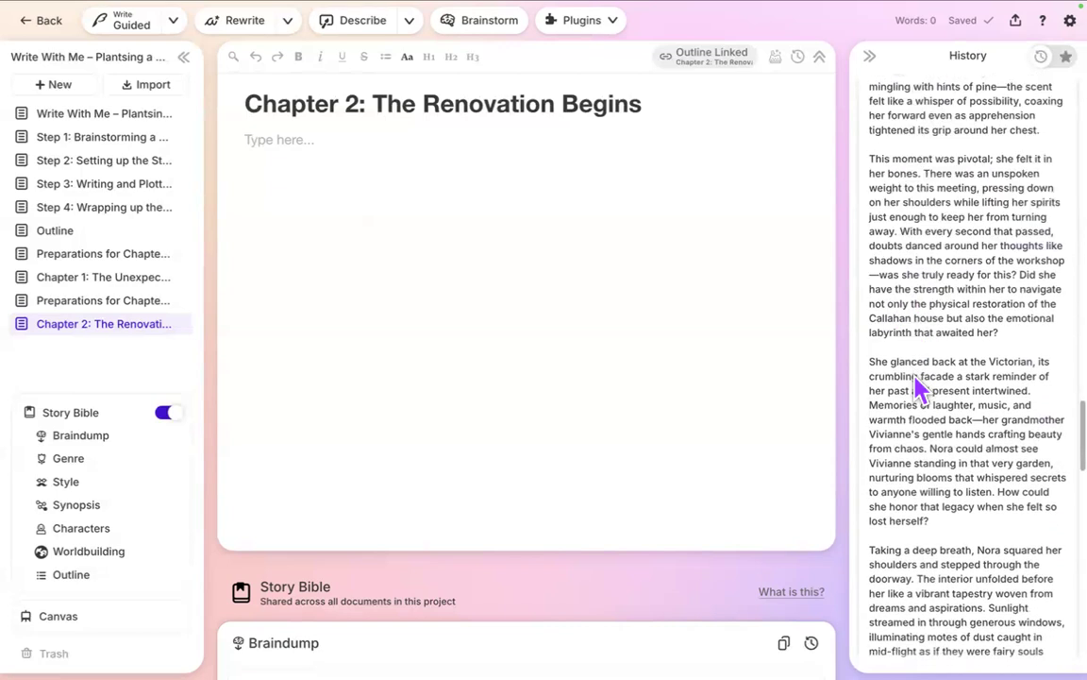
pyautogui.scroll(3, 920, 387)
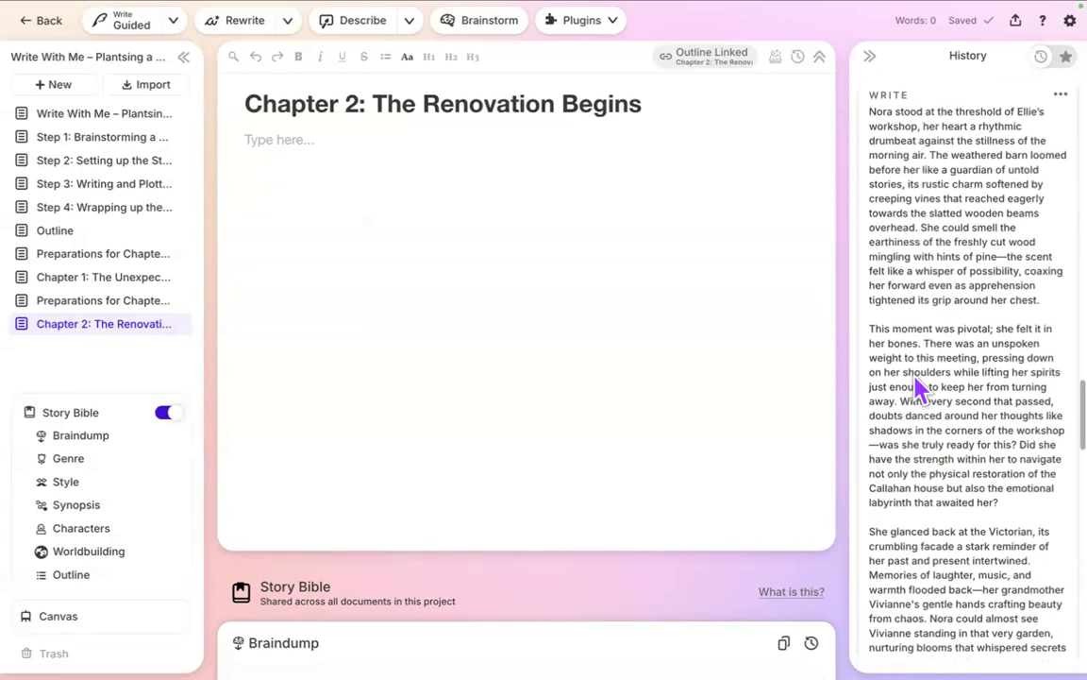
pyautogui.scroll(-2, 920, 387)
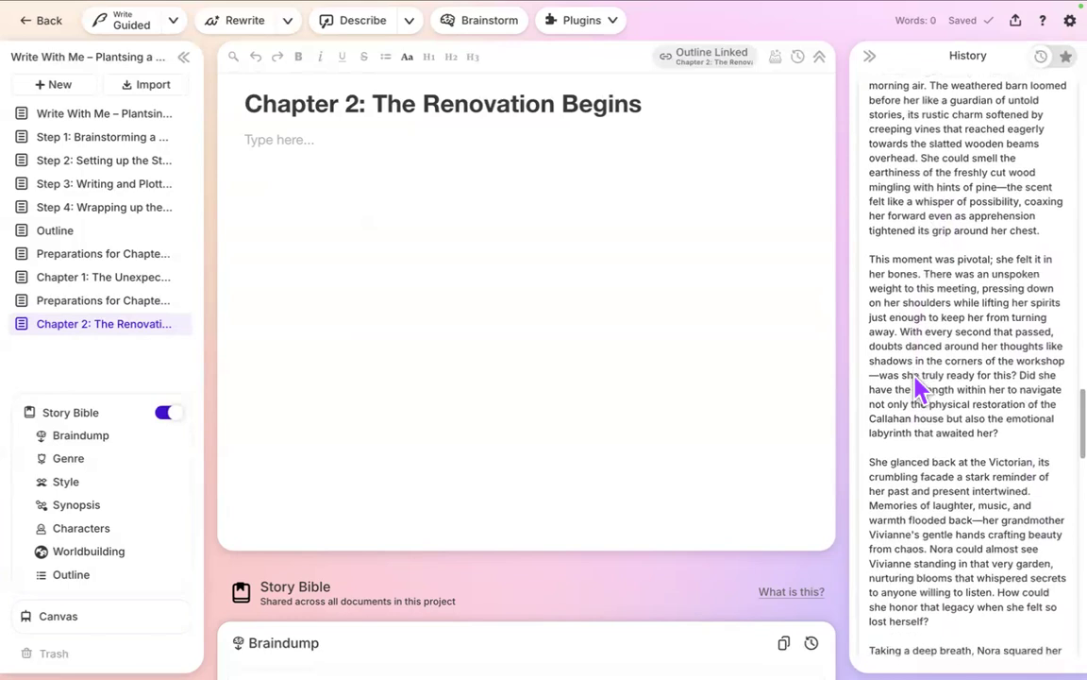
pyautogui.scroll(-3, 920, 387)
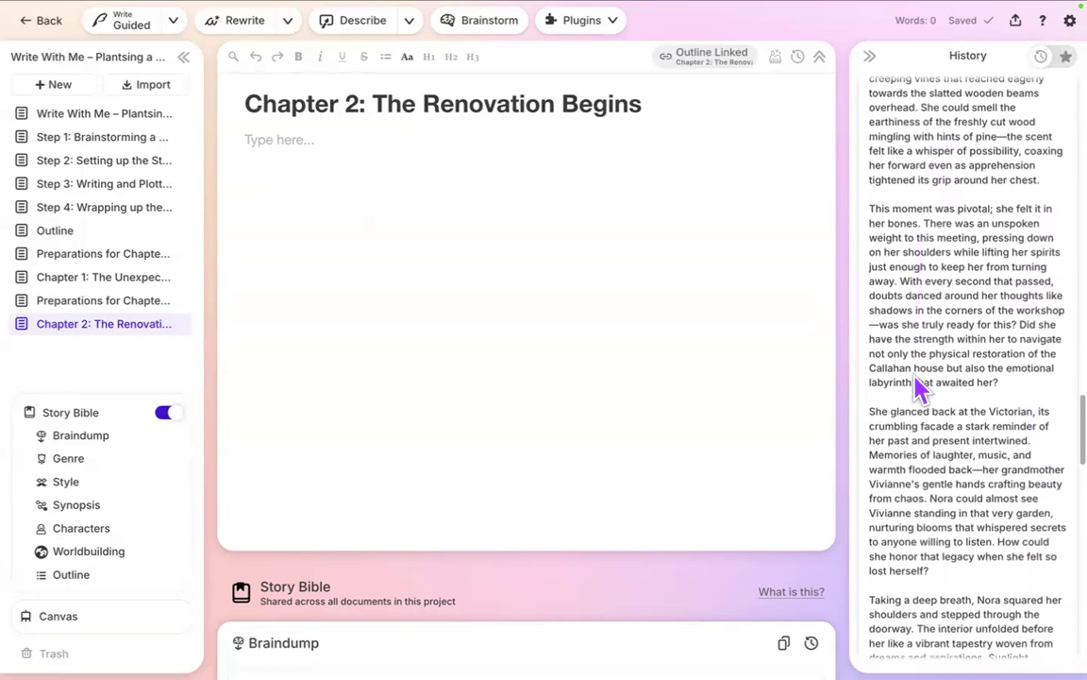
pyautogui.scroll(-2, 920, 387)
pyautogui.scroll(-1, 920, 387)
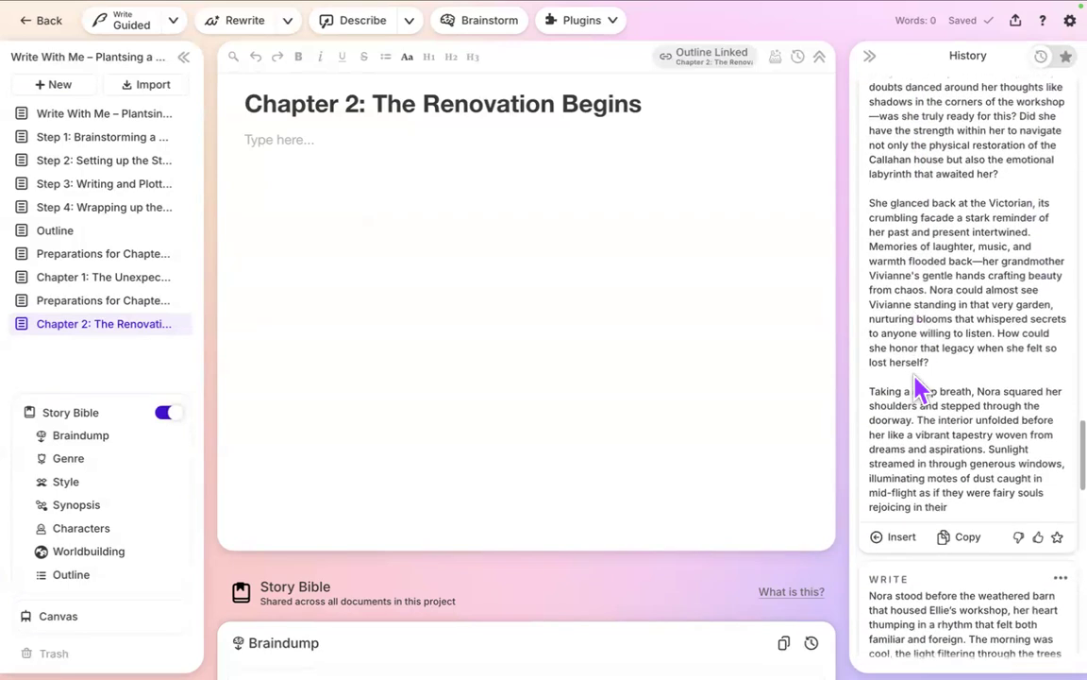
pyautogui.scroll(-2, 920, 387)
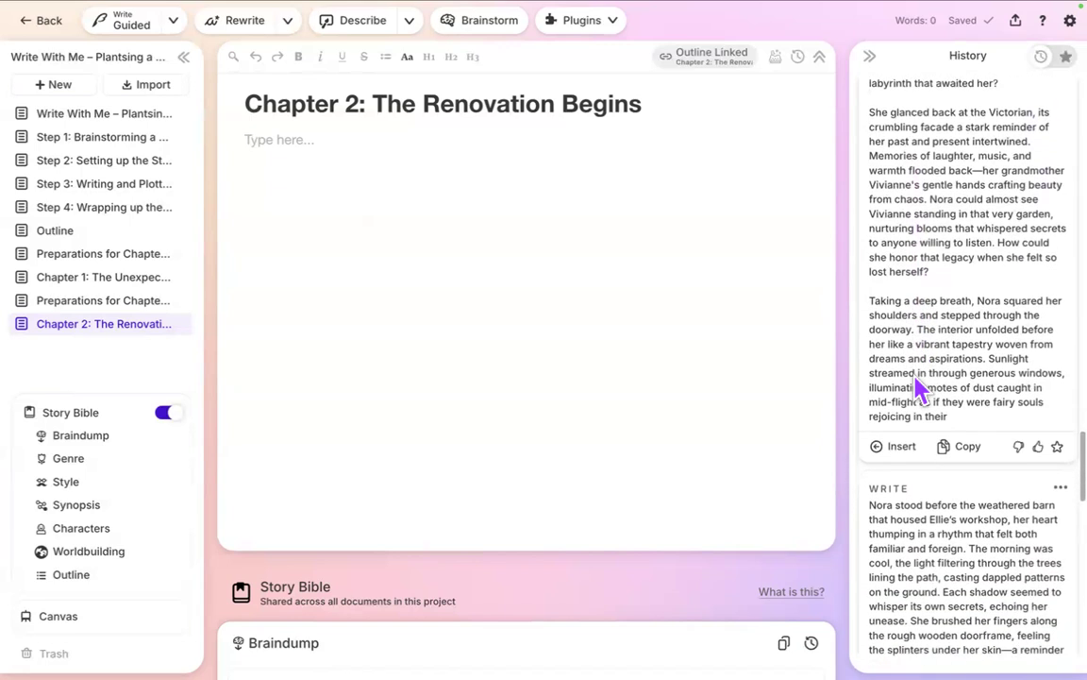
# Read the last two Write cards, opening with the weathered barn and the splintered barn door, and compare how they portray Nora's doubts.
pyautogui.scroll(-10, 920, 387)
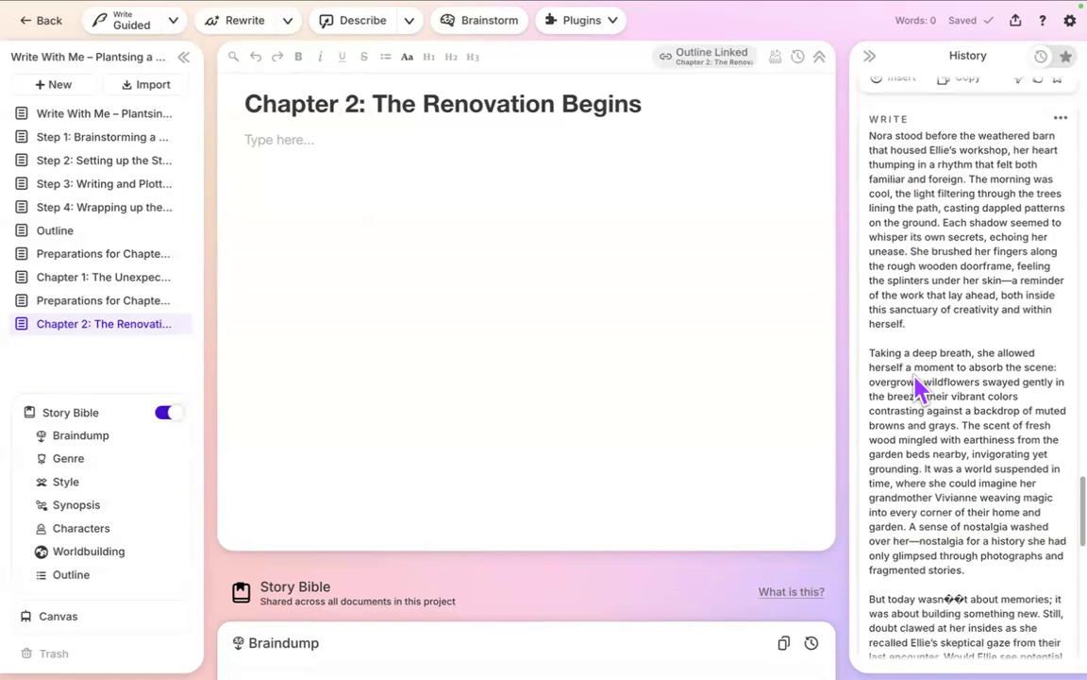
pyautogui.scroll(-2, 916, 388)
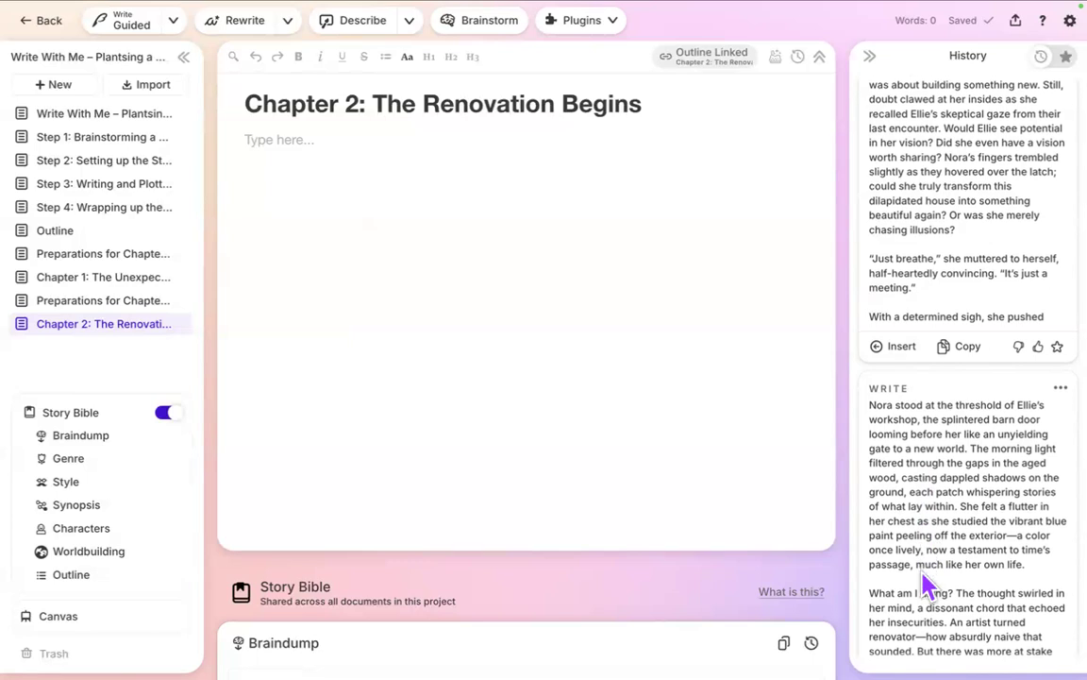
pyautogui.scroll(-1, 925, 583)
pyautogui.scroll(-1, 925, 583)
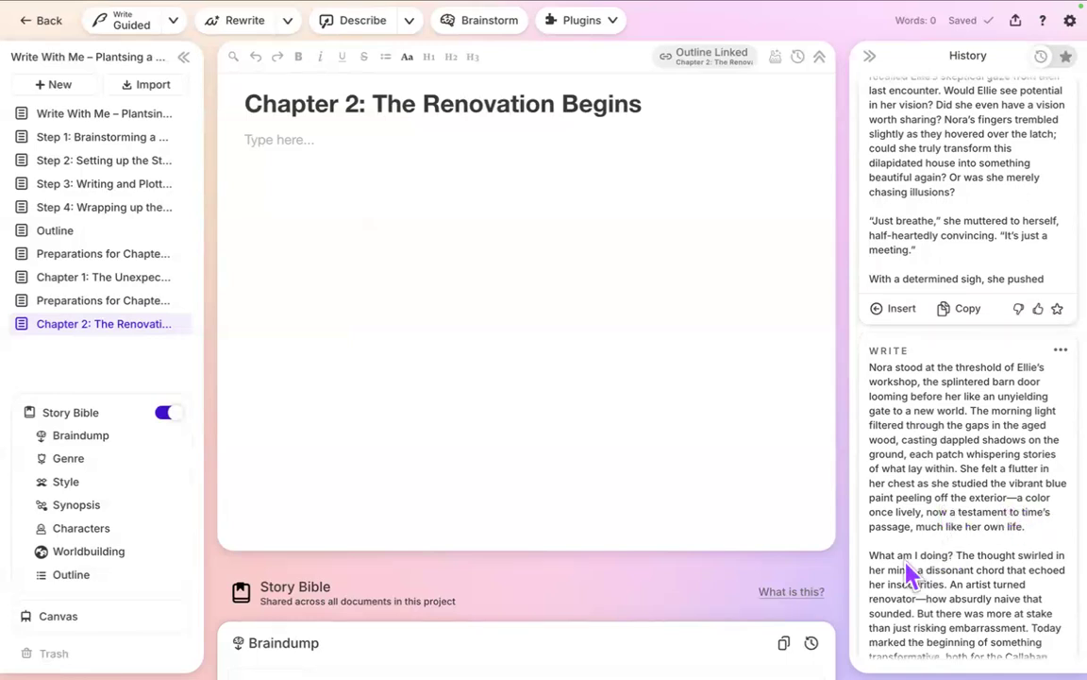
pyautogui.scroll(-4, 910, 575)
pyautogui.scroll(-1, 910, 575)
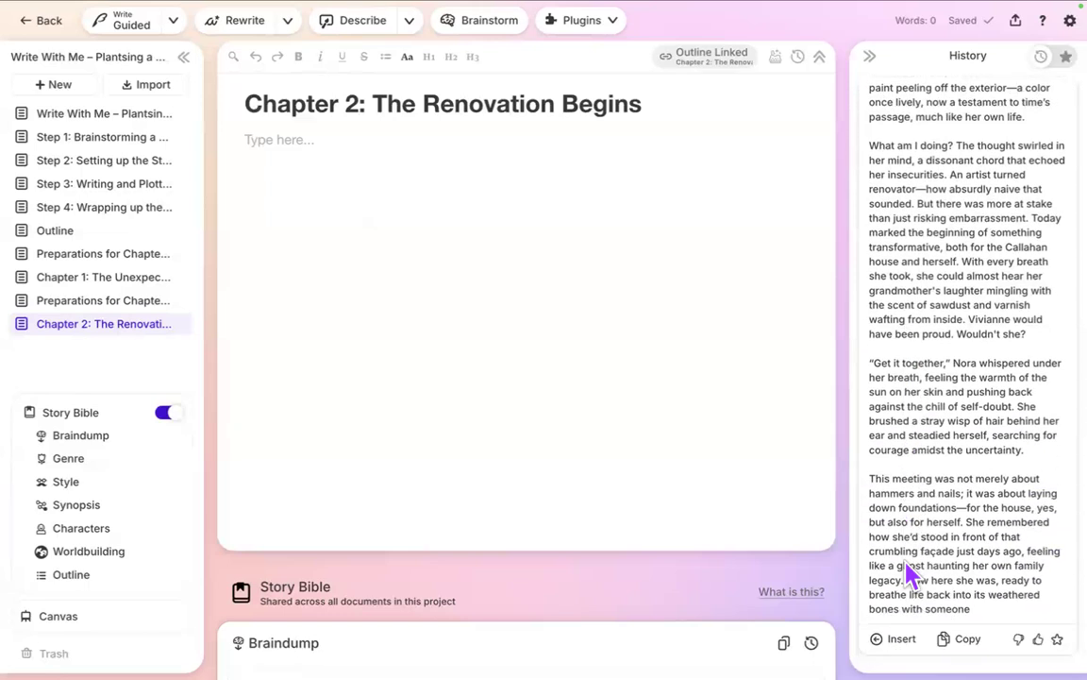
pyautogui.scroll(5, 909, 571)
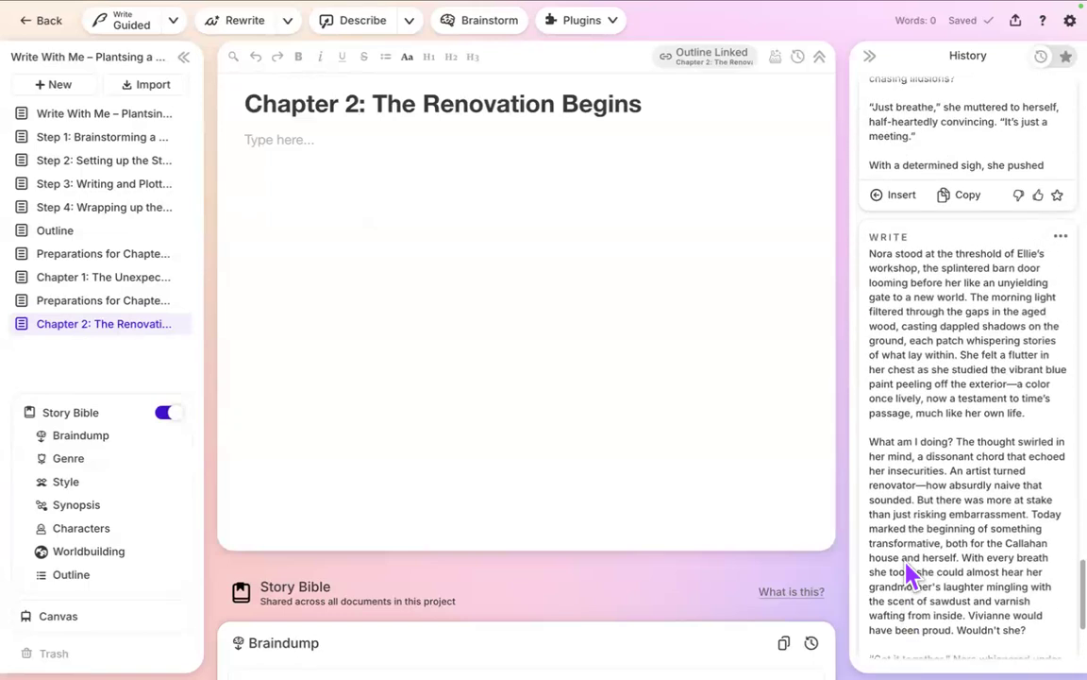
pyautogui.scroll(2, 909, 571)
pyautogui.scroll(2, 909, 571)
pyautogui.scroll(1, 910, 575)
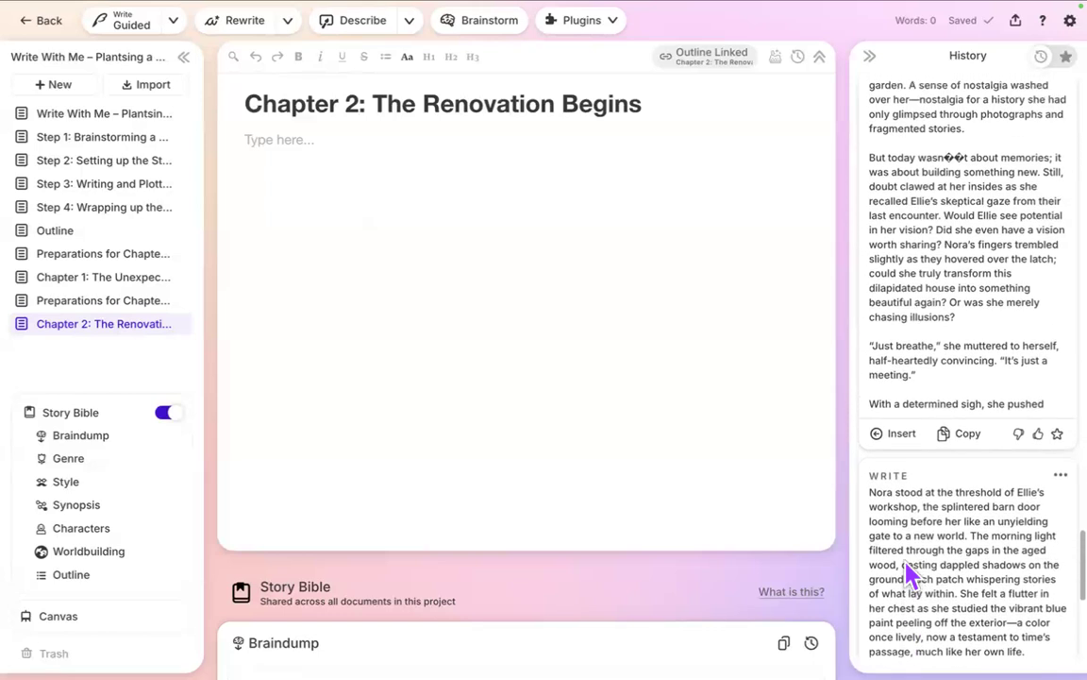
# Review the Write settings for creativity, number and length of cards, and Prose Mode without changing them.
pyautogui.click(174, 20)
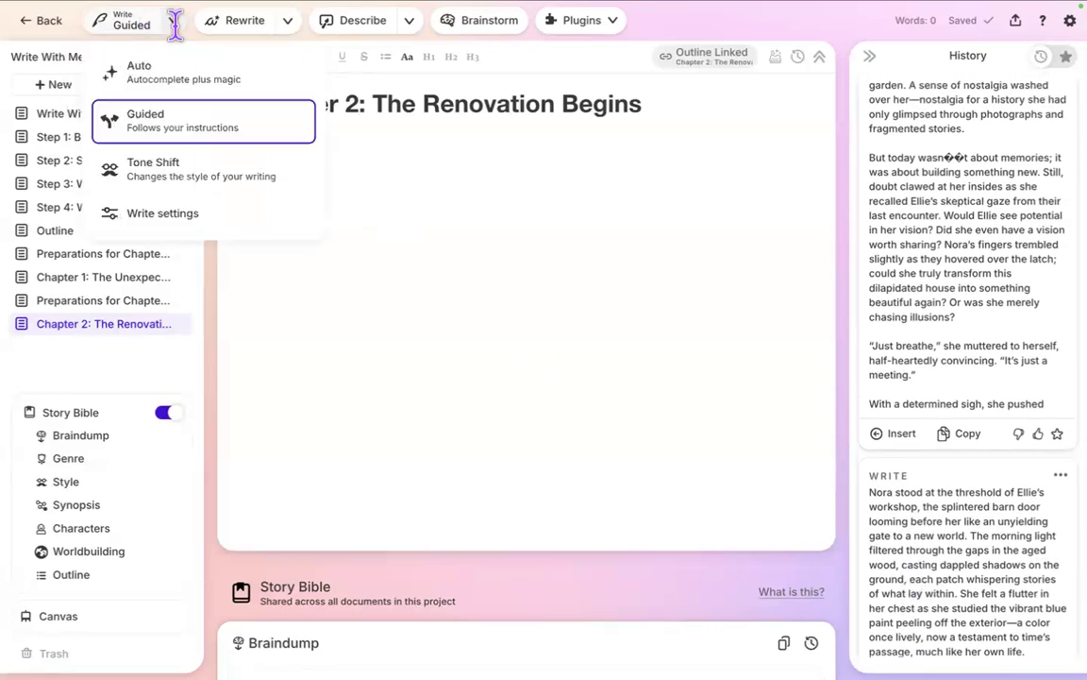
pyautogui.click(202, 213)
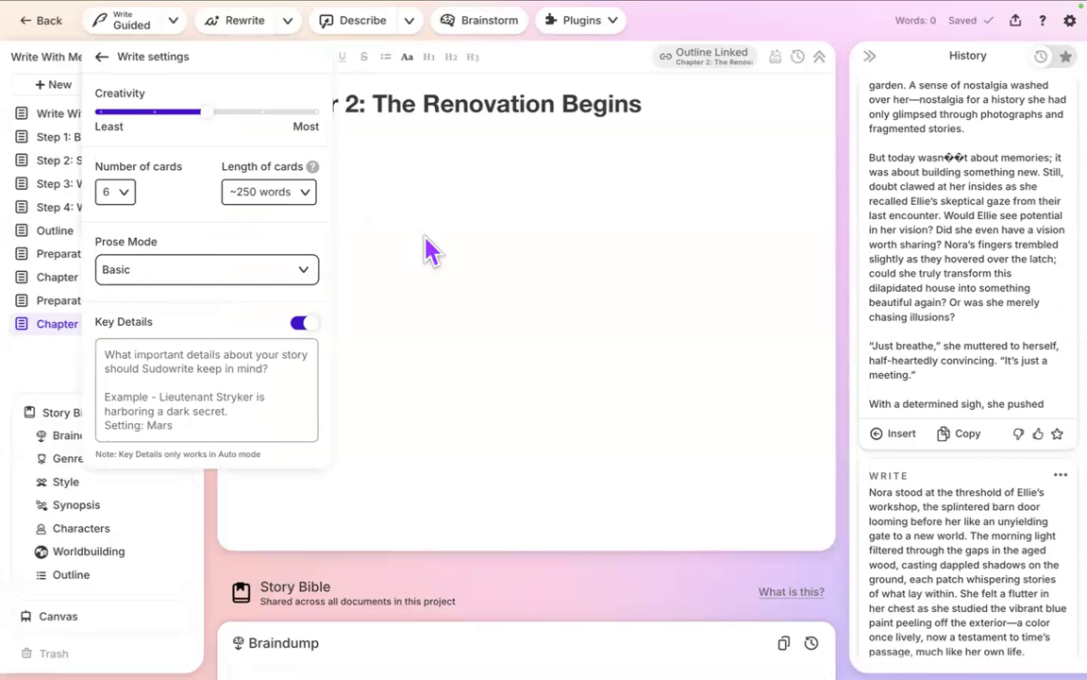
pyautogui.click(948, 527)
# Return to the card with the rhythmic drumbeat opening and reread it closely through to the workshop interior.
pyautogui.scroll(8, 949, 527)
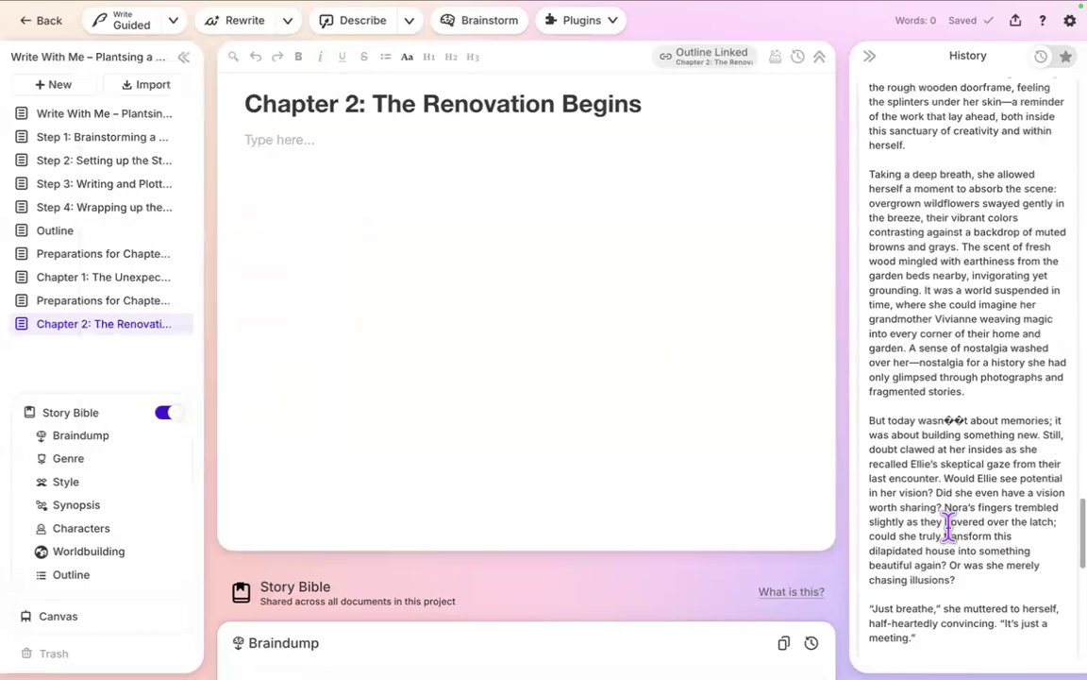
pyautogui.scroll(1, 951, 536)
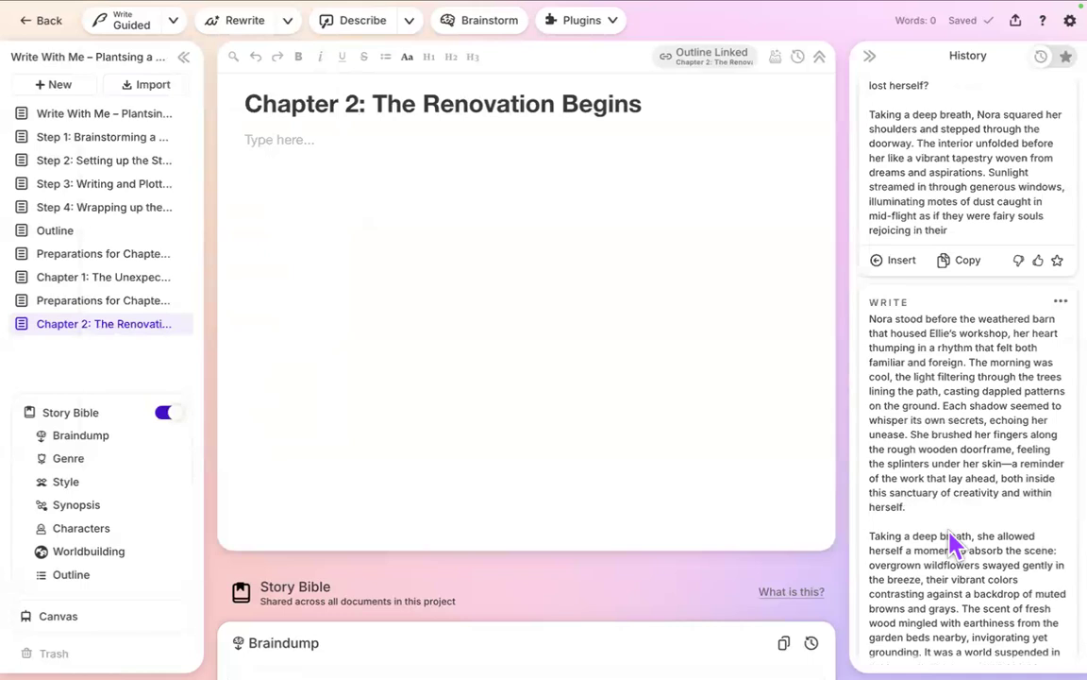
pyautogui.scroll(12, 952, 543)
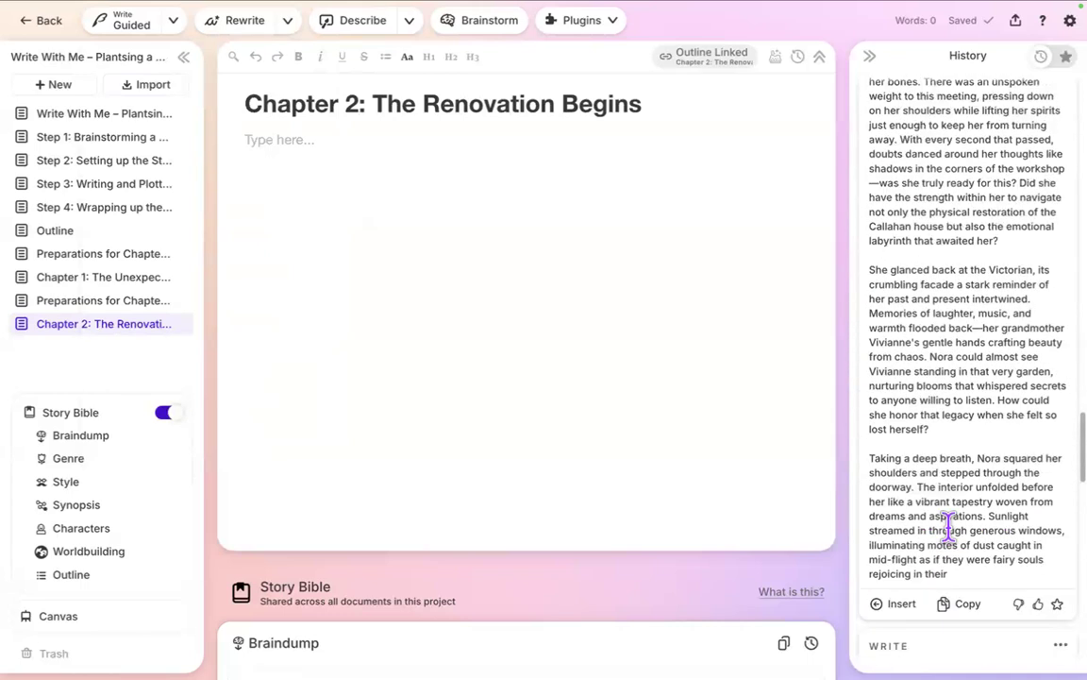
pyautogui.scroll(1, 948, 526)
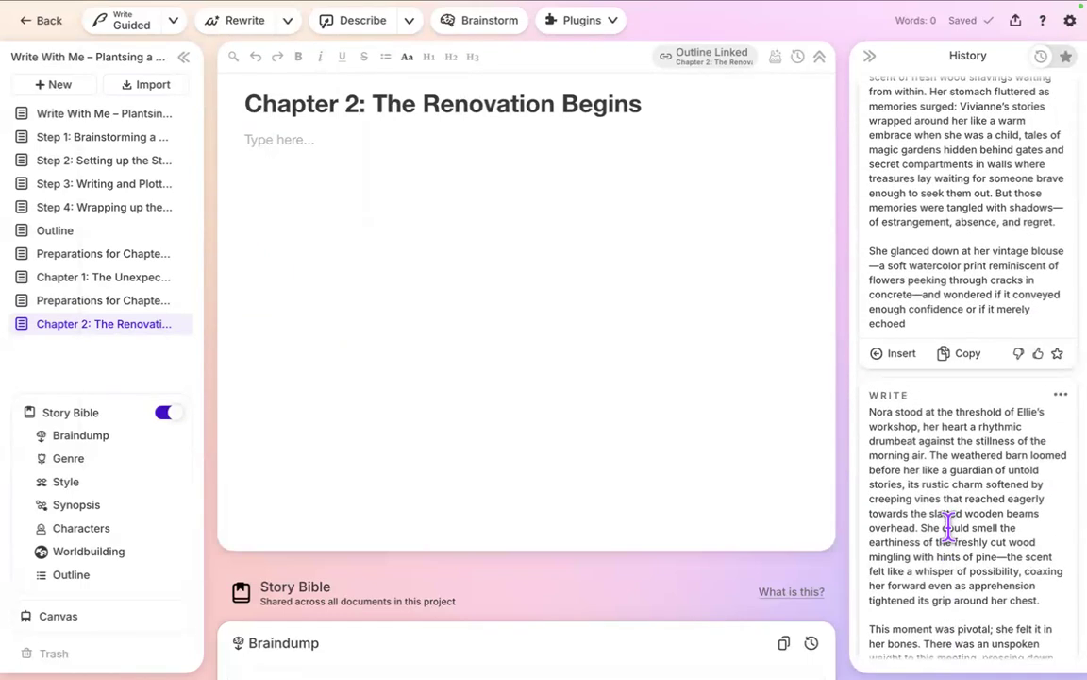
pyautogui.scroll(-1, 948, 528)
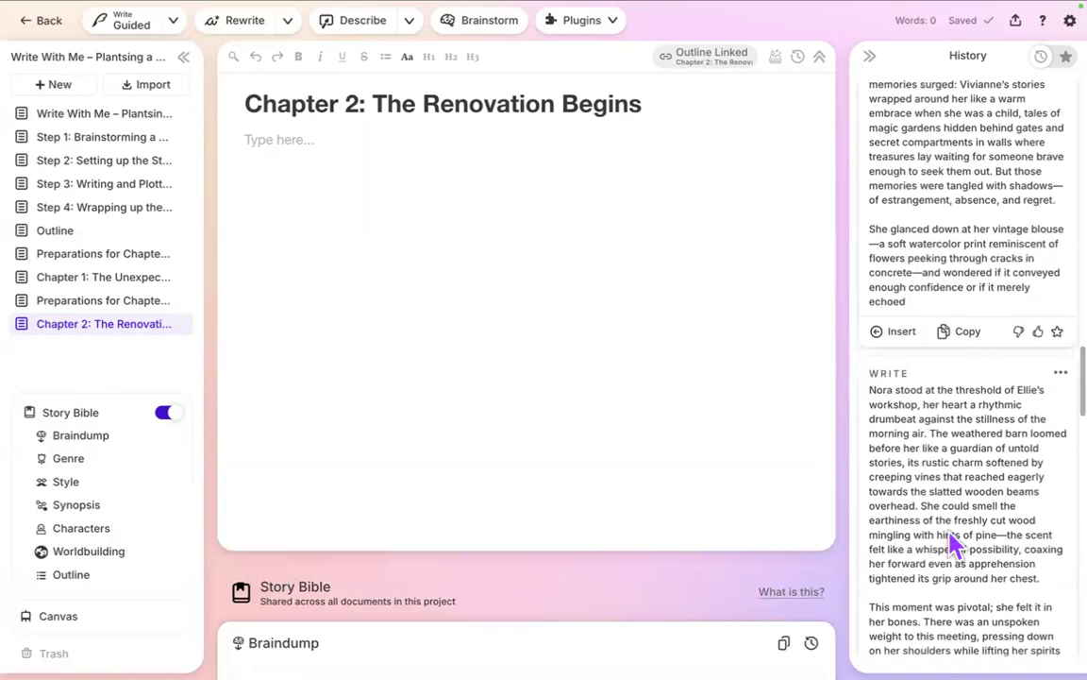
pyautogui.scroll(-3, 948, 526)
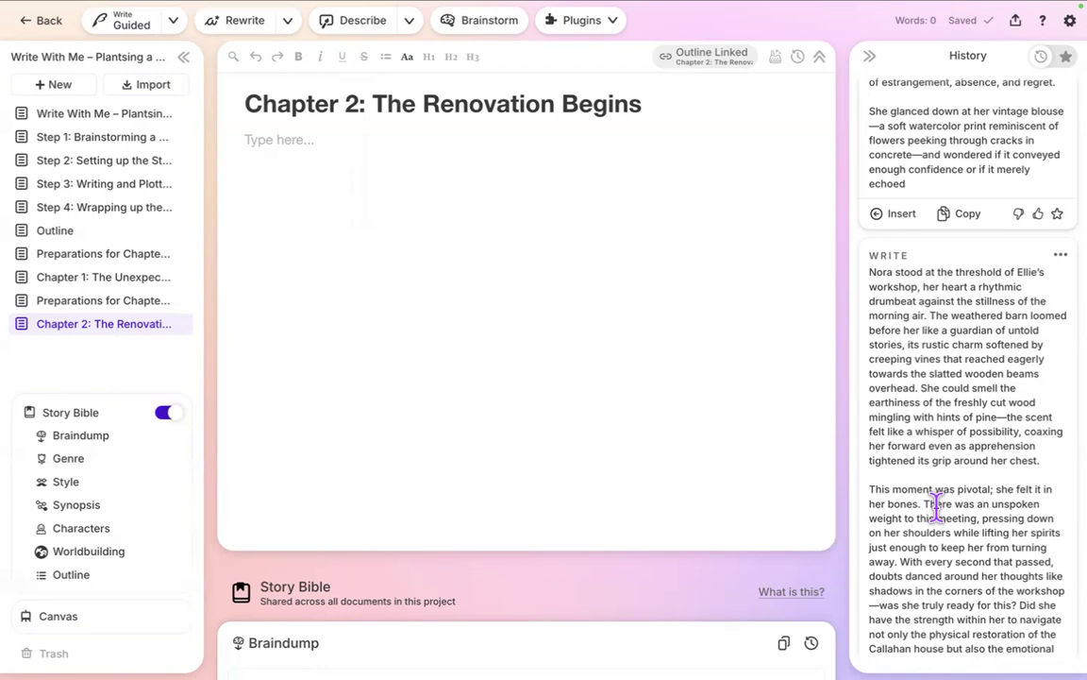
pyautogui.scroll(-1, 937, 507)
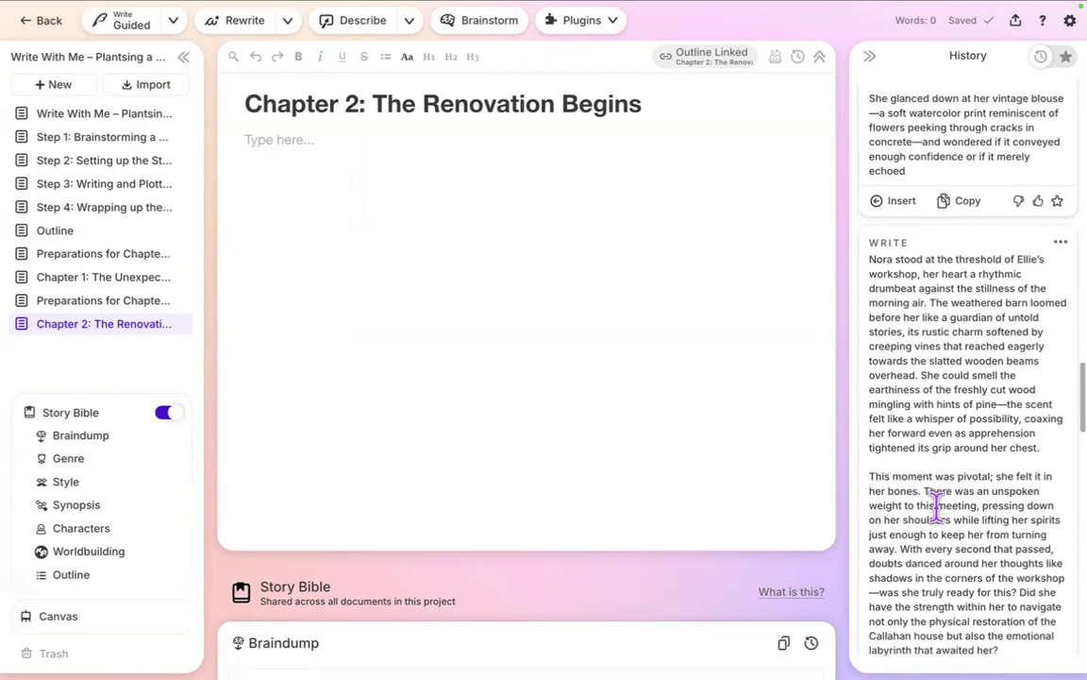
pyautogui.scroll(-1, 938, 507)
pyautogui.scroll(-4, 937, 507)
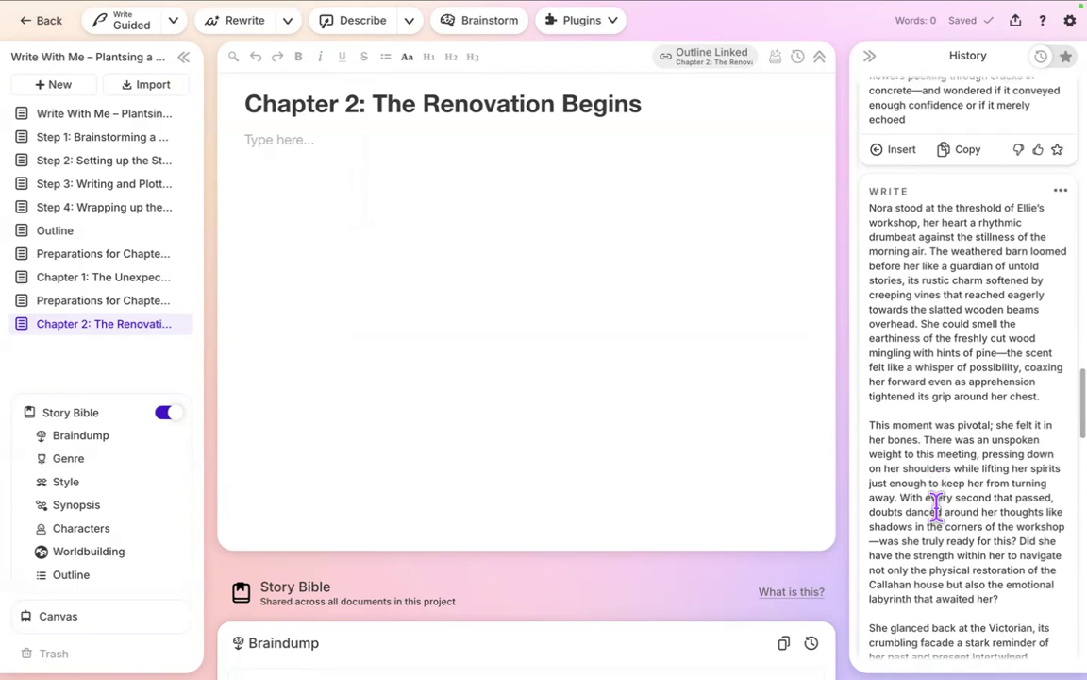
pyautogui.scroll(-2, 938, 507)
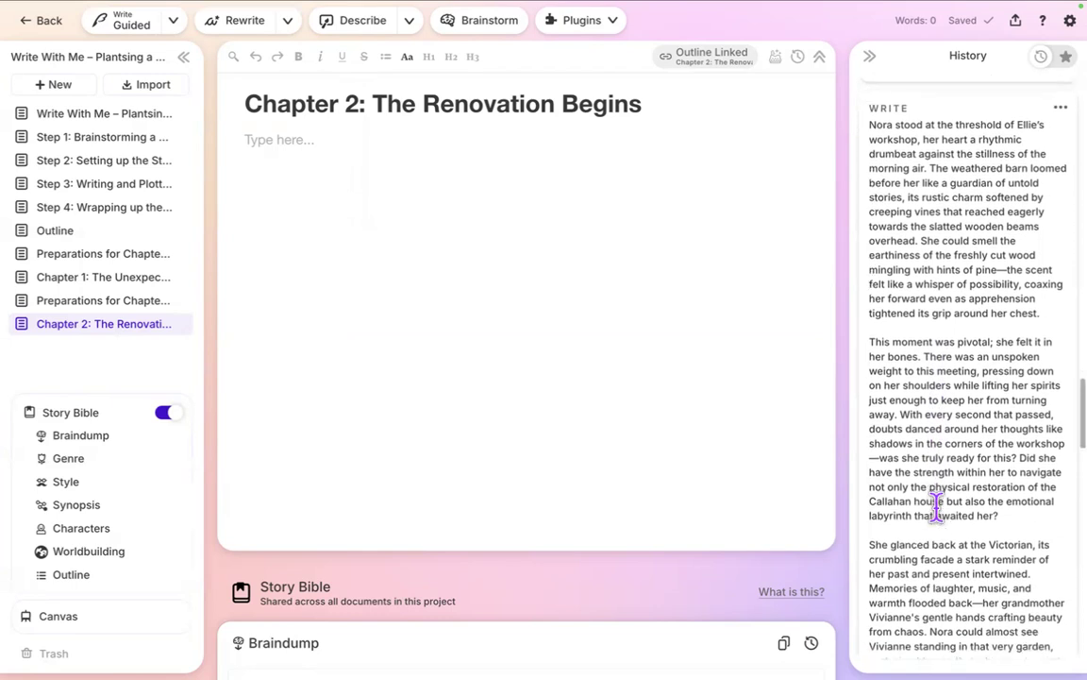
pyautogui.scroll(-1, 938, 507)
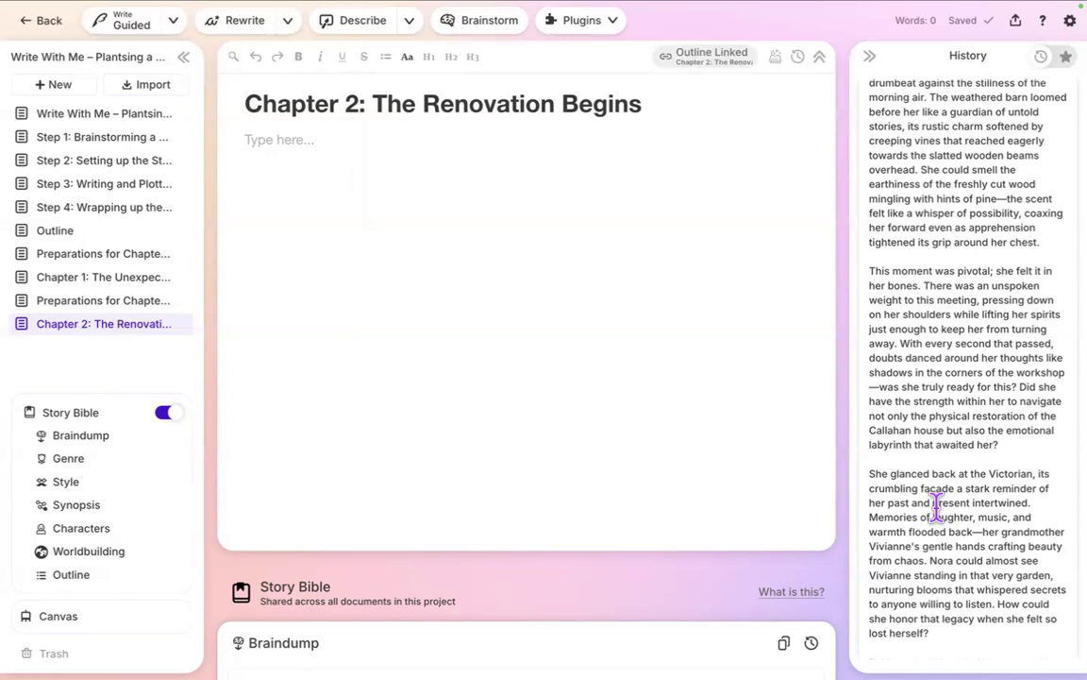
pyautogui.scroll(-2, 937, 507)
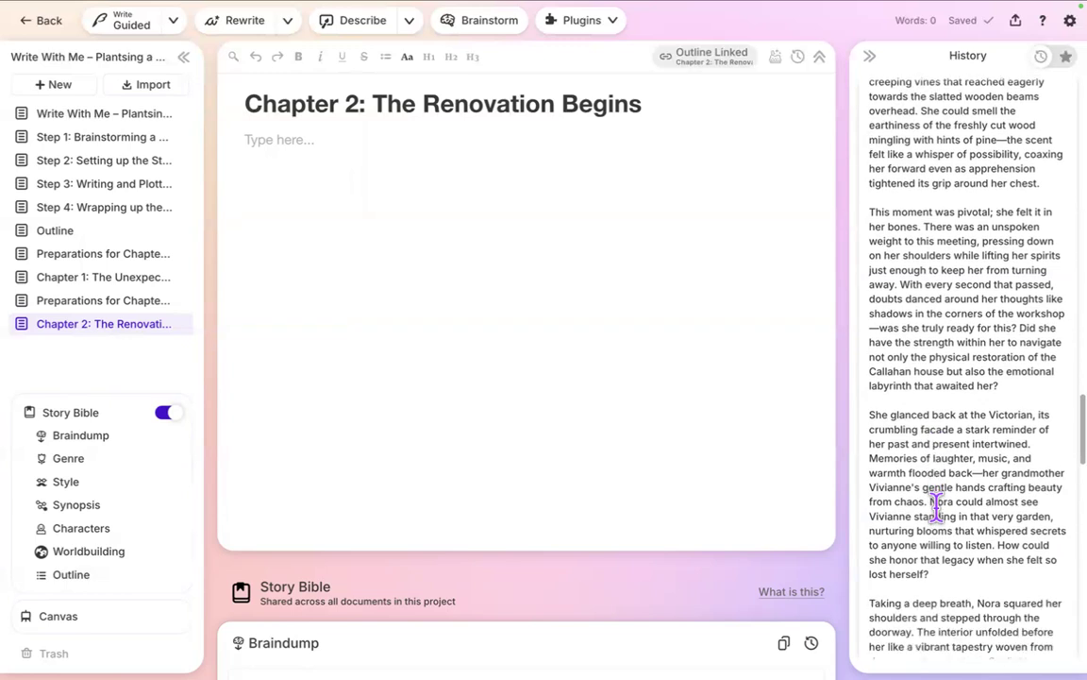
pyautogui.scroll(-2, 938, 507)
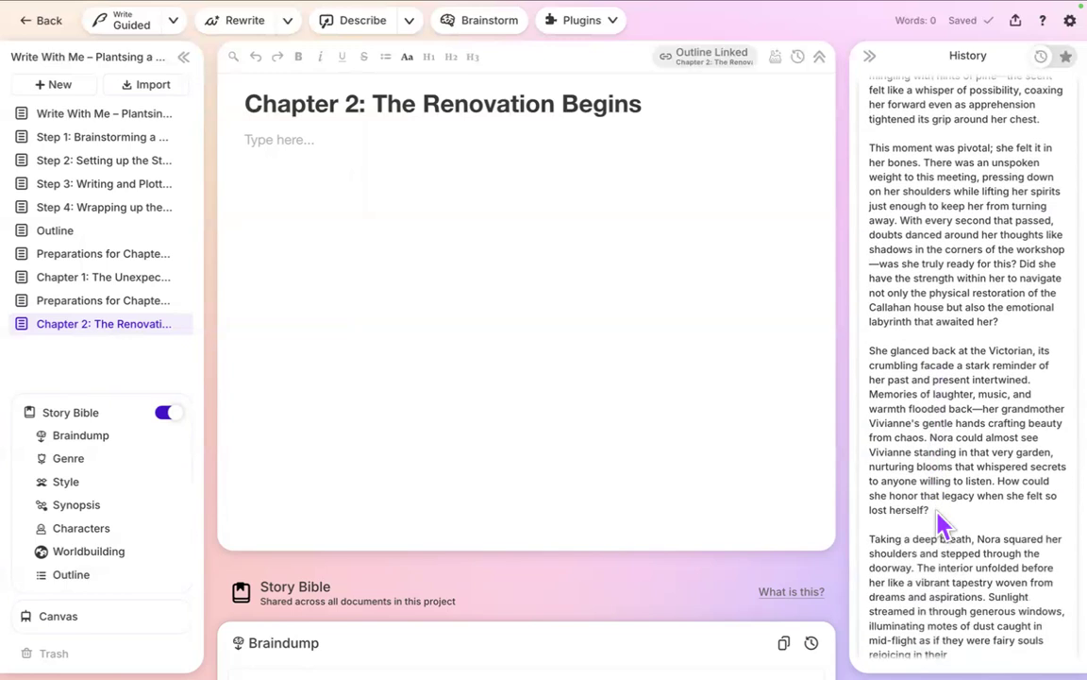
pyautogui.scroll(-1, 938, 507)
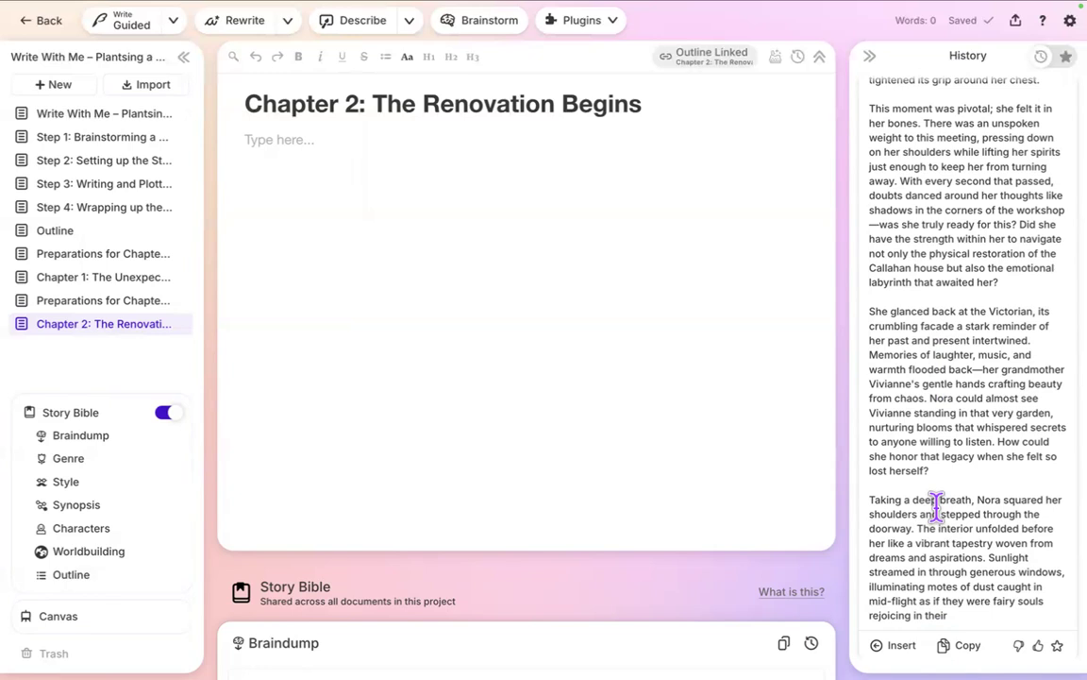
pyautogui.scroll(-2, 936, 506)
pyautogui.scroll(-1, 936, 507)
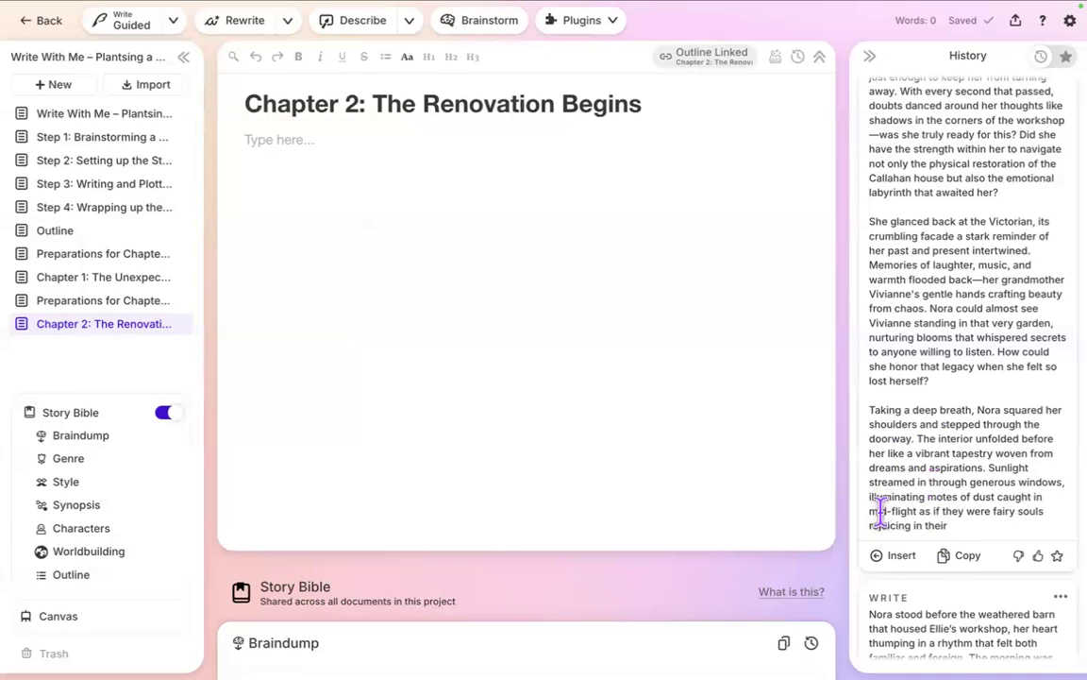
# Insert the rhythmic drumbeat card's prose into the empty Chapter 2 document and look over the inserted paragraphs.
pyautogui.click(901, 557)
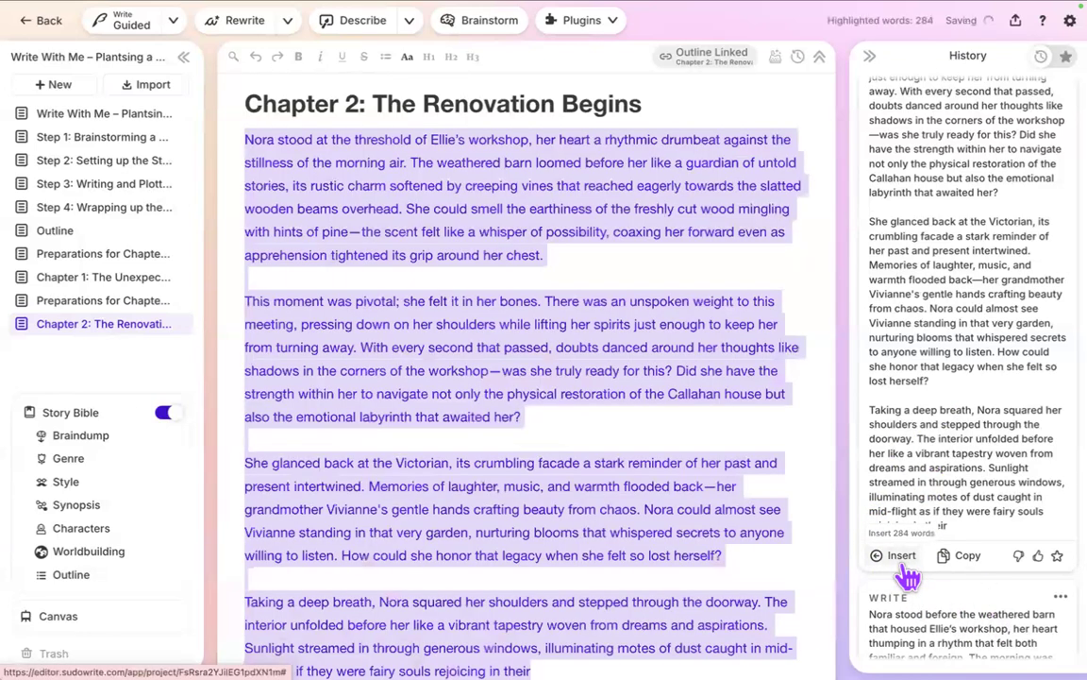
pyautogui.click(503, 574)
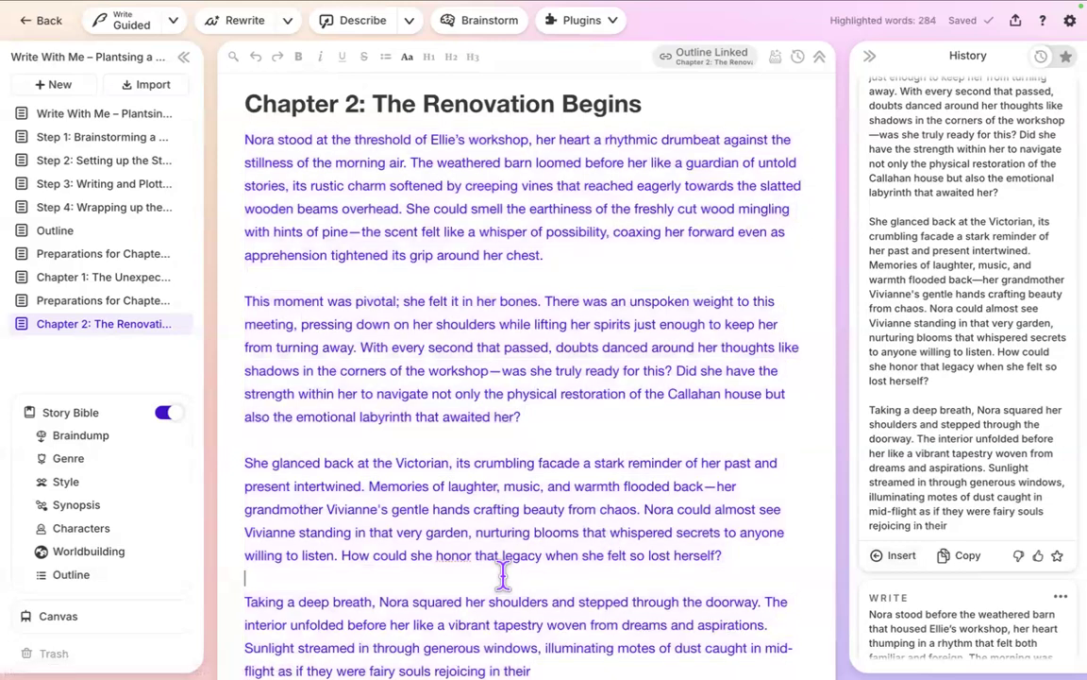
pyautogui.scroll(-5, 504, 575)
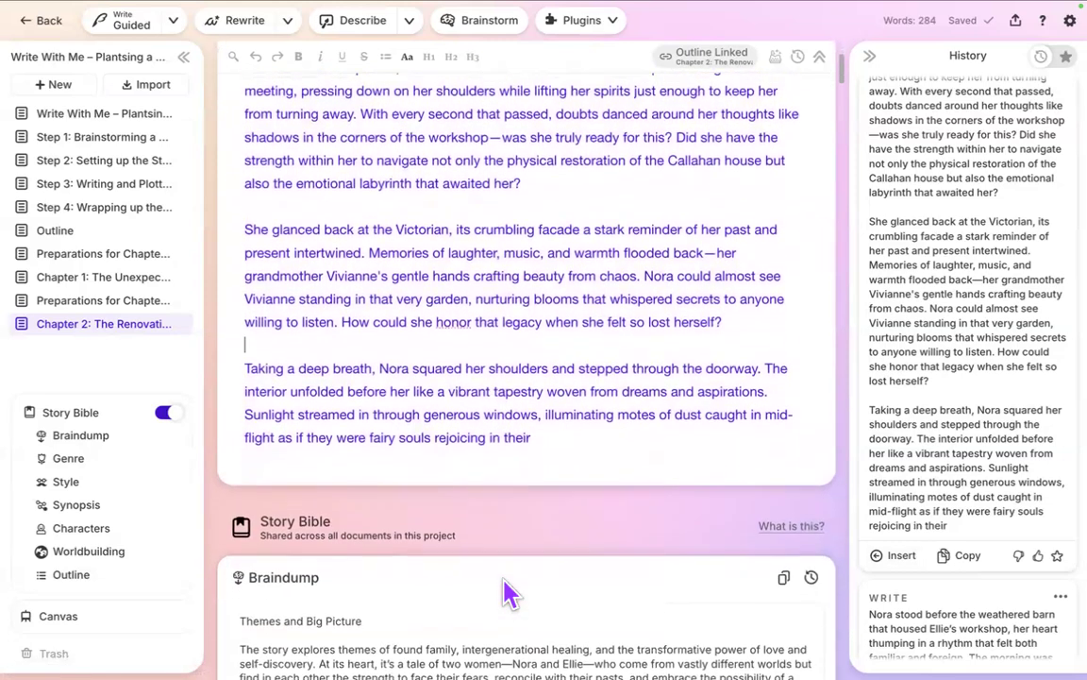
pyautogui.scroll(5, 503, 575)
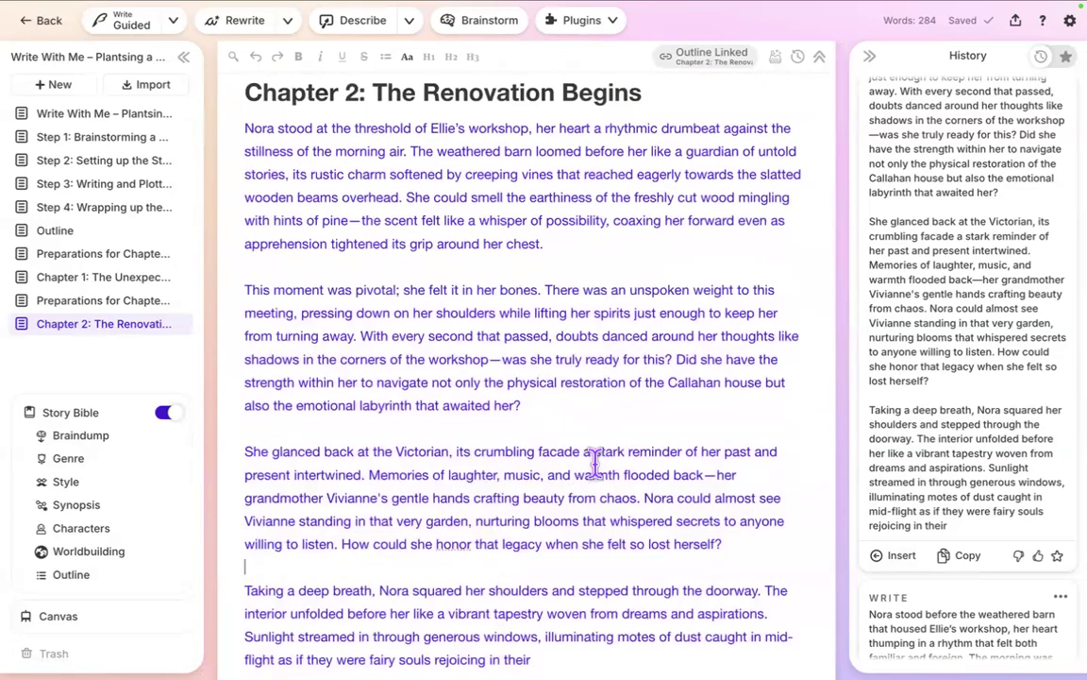
pyautogui.click(527, 429)
pyautogui.scroll(1, 527, 430)
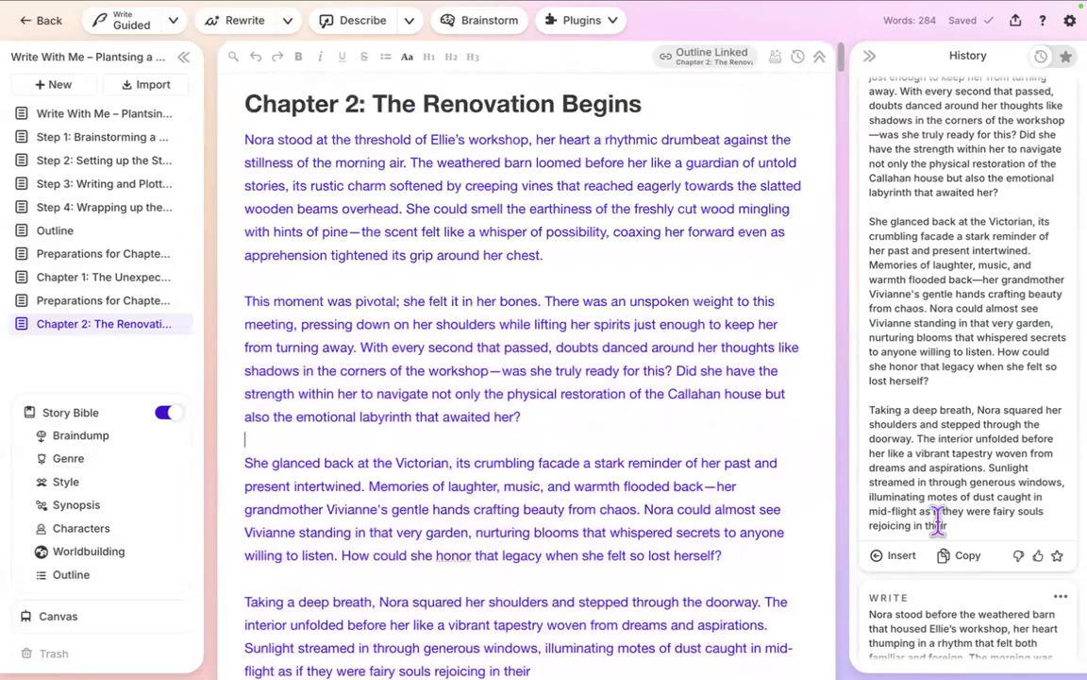
pyautogui.scroll(3, 940, 528)
pyautogui.scroll(-1, 941, 526)
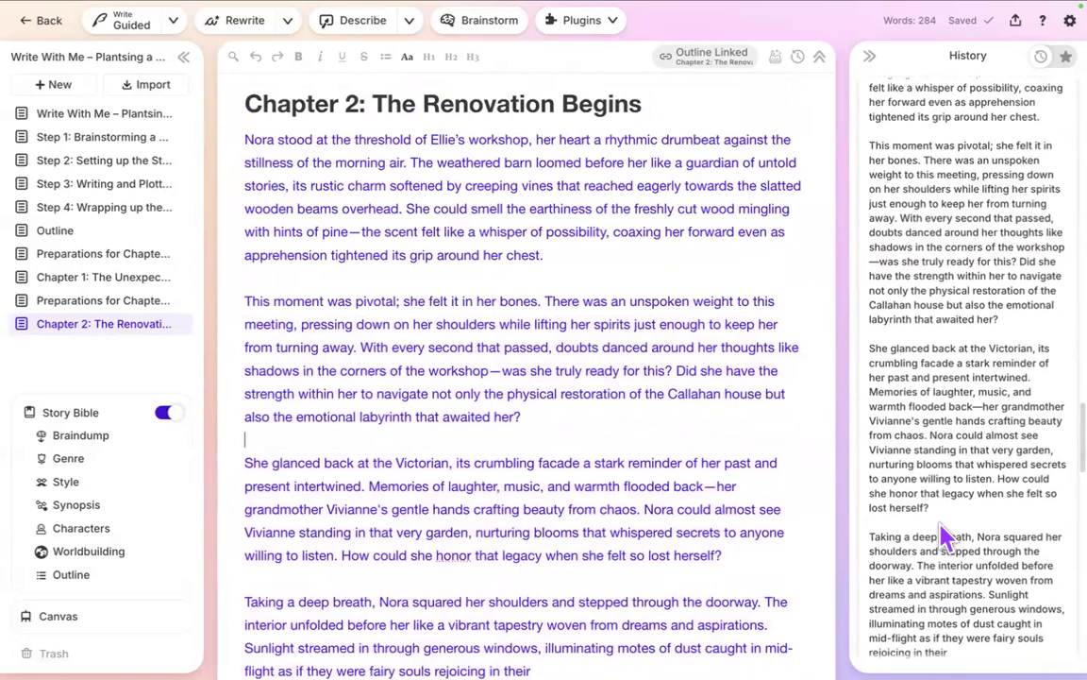
# Switch to the Scrivener Chapter 2 outline and replace the second beat's number with the tags [Nora's POV][Previously: Chapter Glue].
pyautogui.click(623, 257)
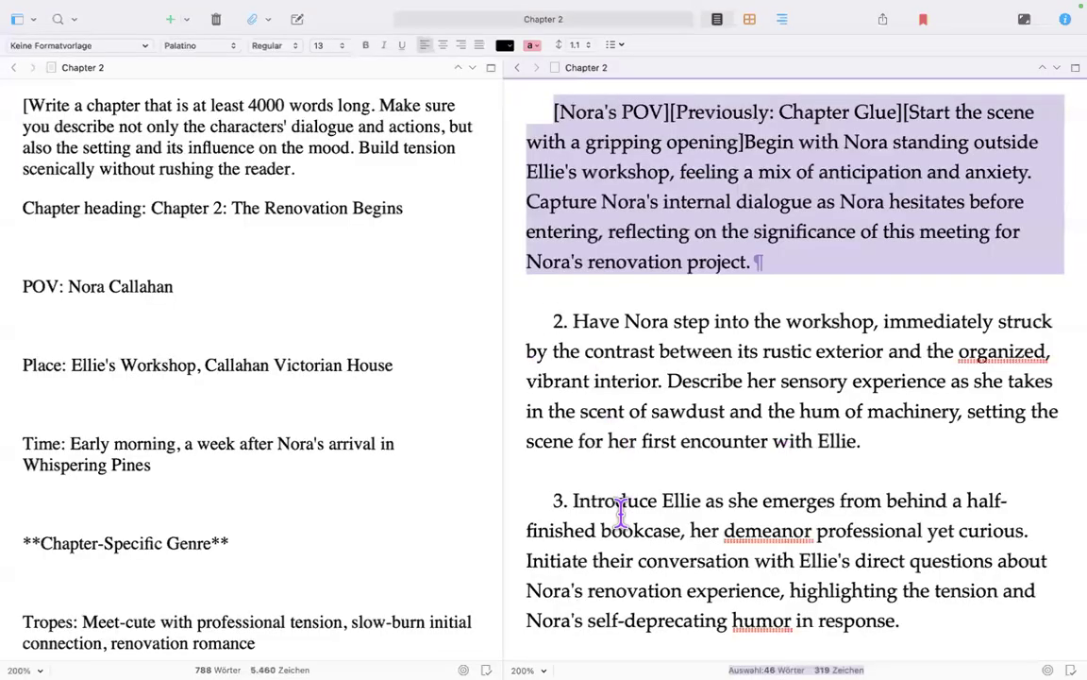
pyautogui.moveTo(776, 486); pyautogui.dragTo(573, 315)
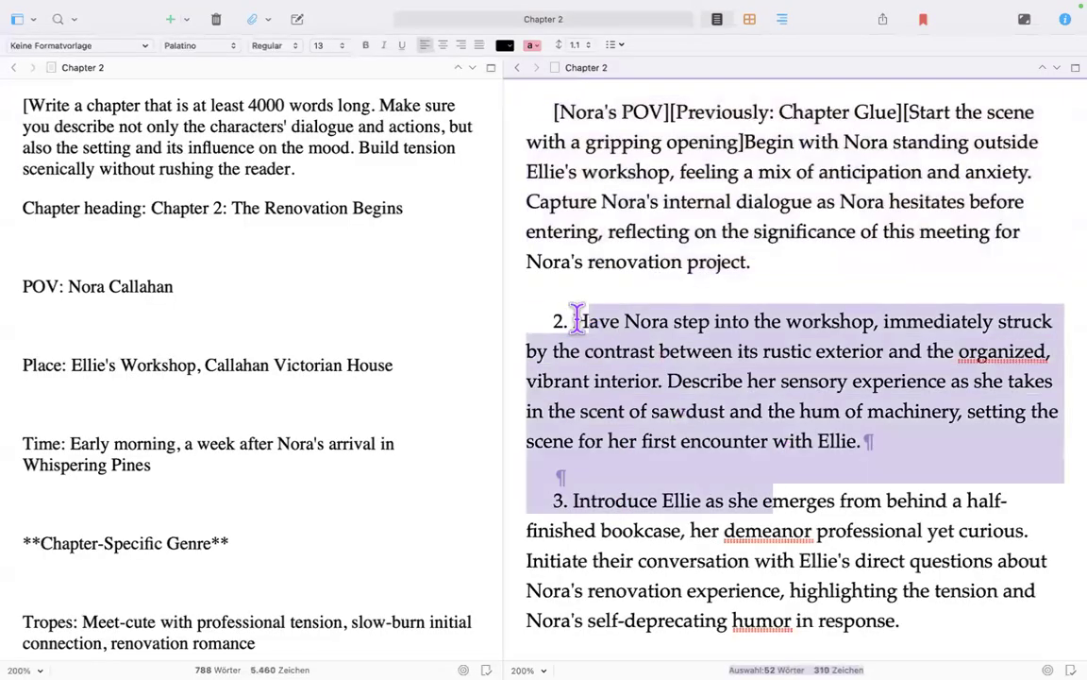
pyautogui.click(571, 321)
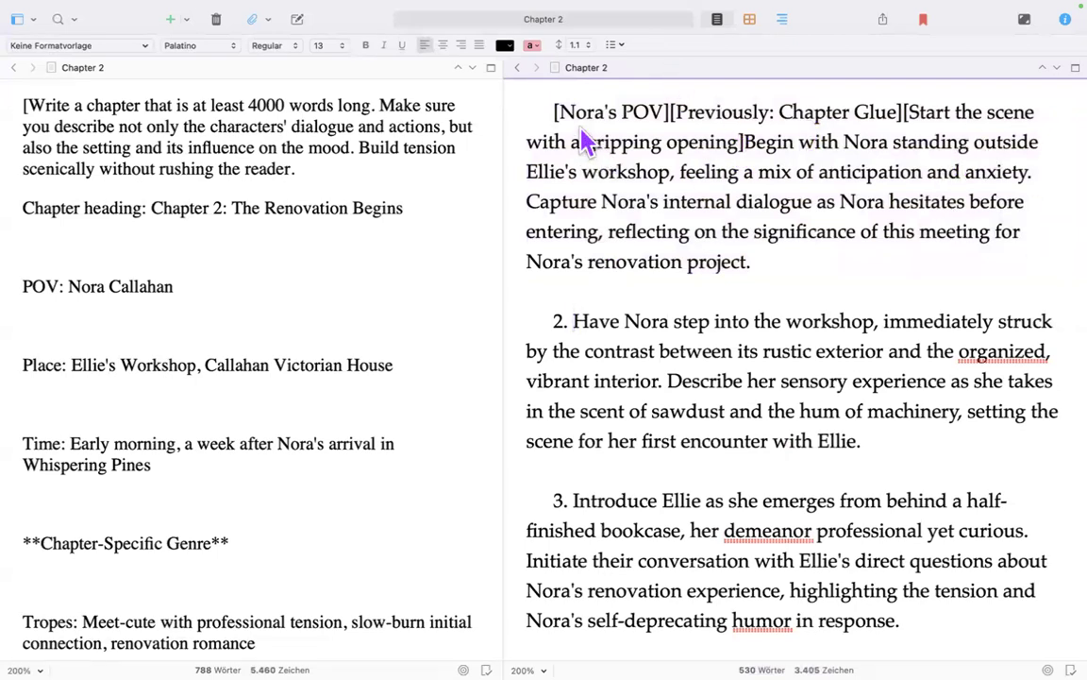
pyautogui.moveTo(904, 107); pyautogui.dragTo(603, 80)
pyautogui.hotkey('ctrl', 'c')
pyautogui.moveTo(568, 323); pyautogui.dragTo(502, 323)
pyautogui.hotkey('ctrl', 'v')
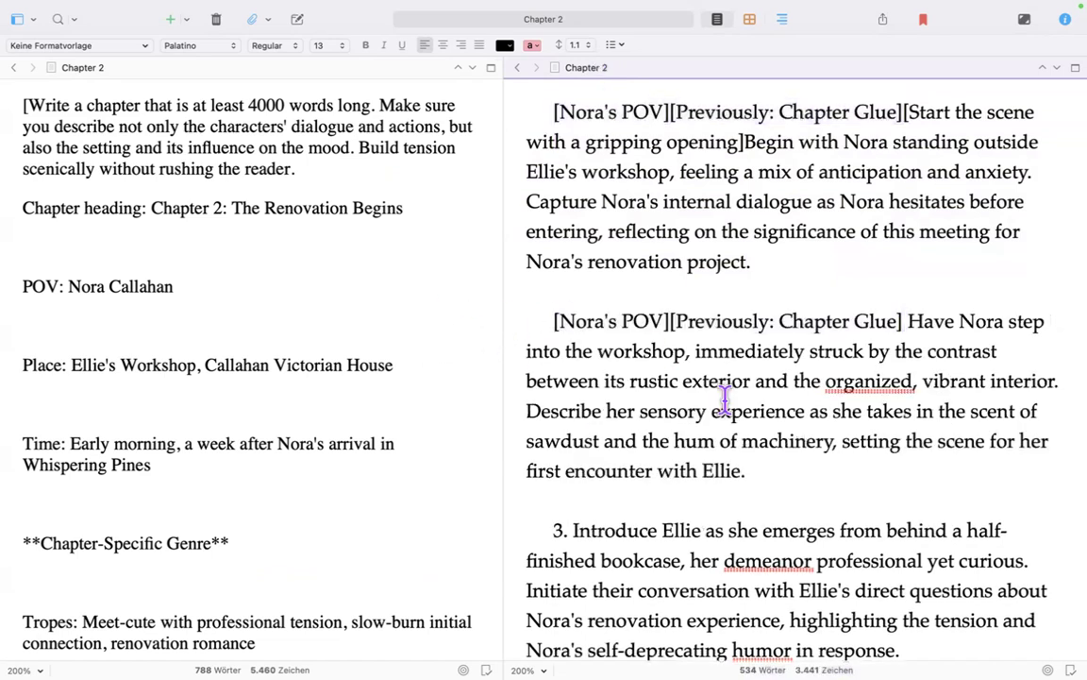
# Add the instruction [Continue scene seamlessly] after the second beat's Chapter Glue tag and check the whole beat.
pyautogui.press('BackSpace')
pyautogui.write('[]')
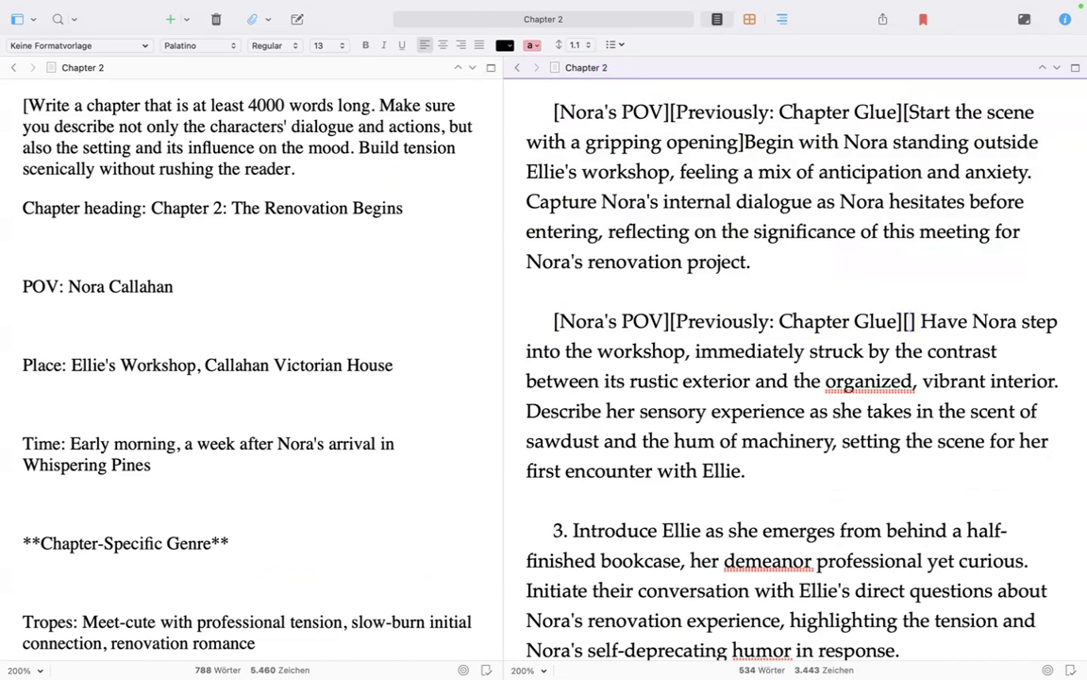
pyautogui.write('Conti')
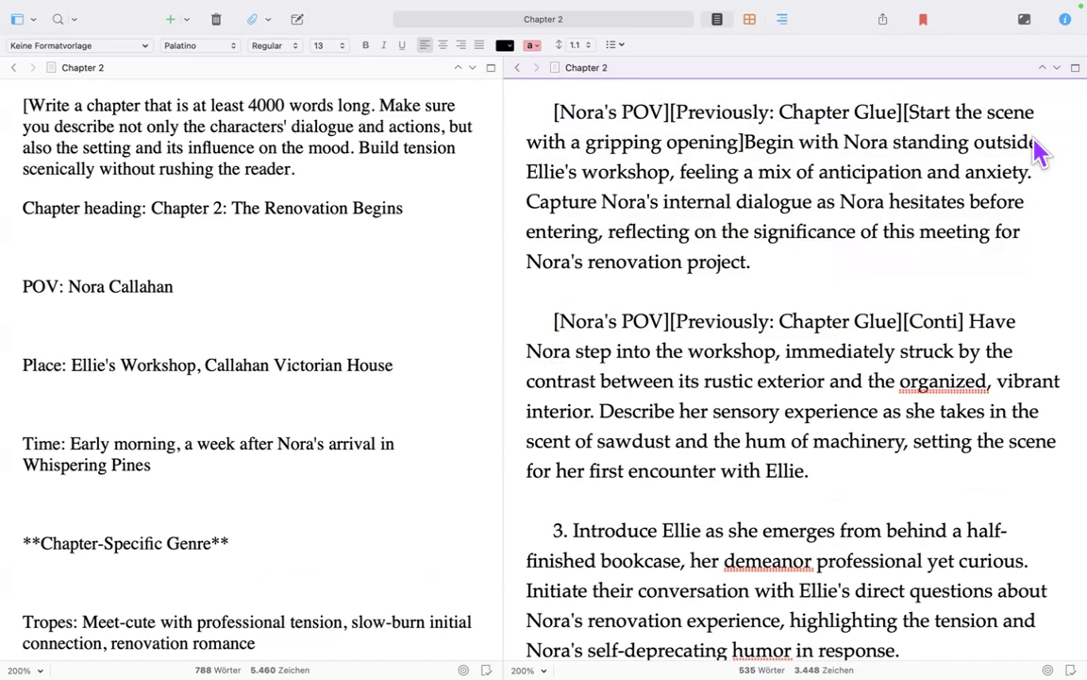
pyautogui.write('nue ')
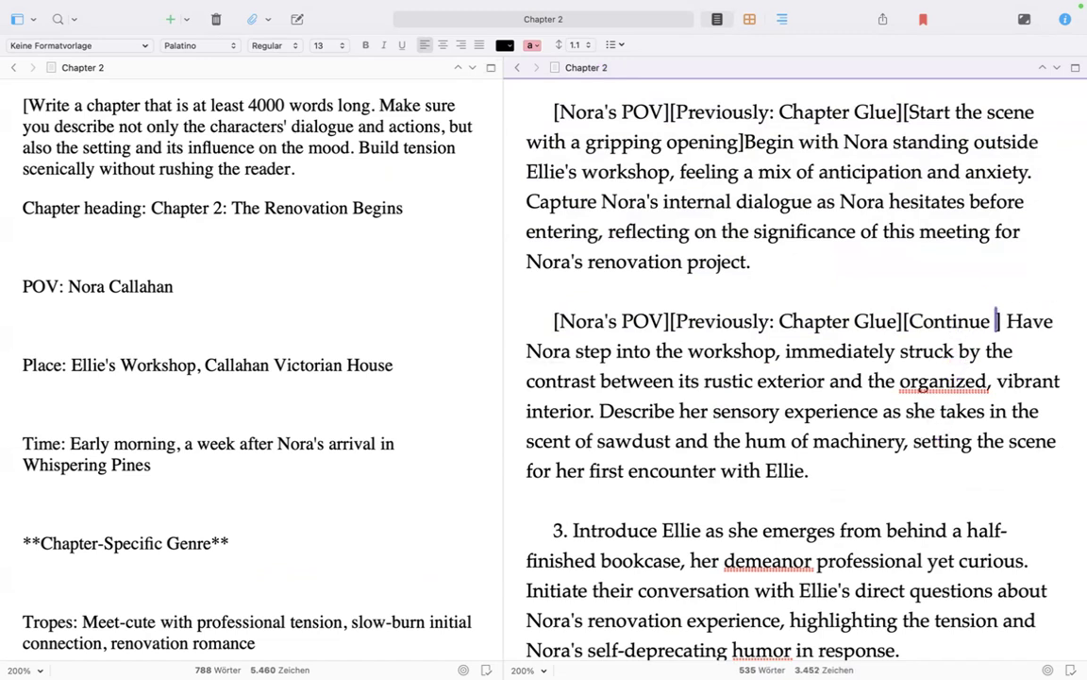
pyautogui.write('scene ')
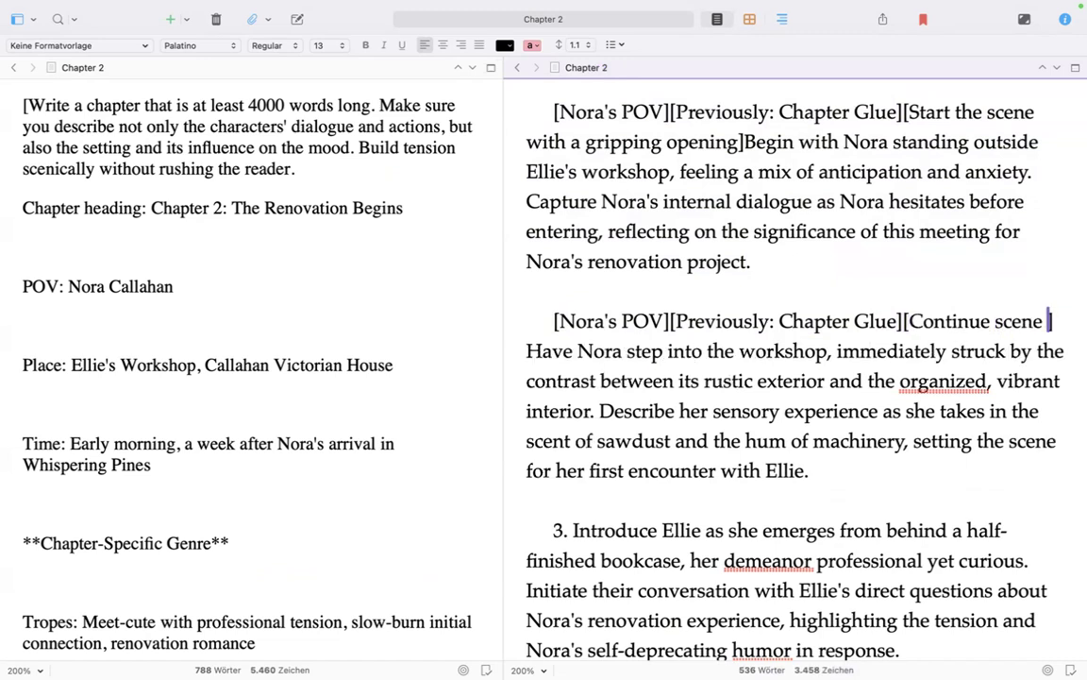
pyautogui.write('seamlessly')
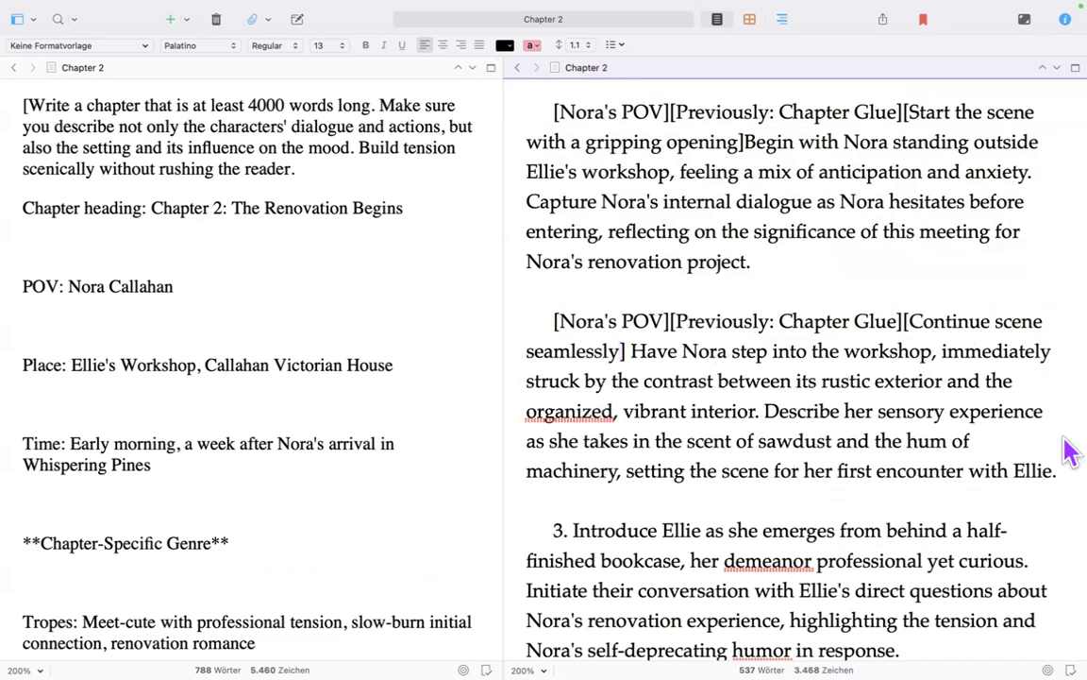
pyautogui.moveTo(1063, 462); pyautogui.dragTo(536, 318)
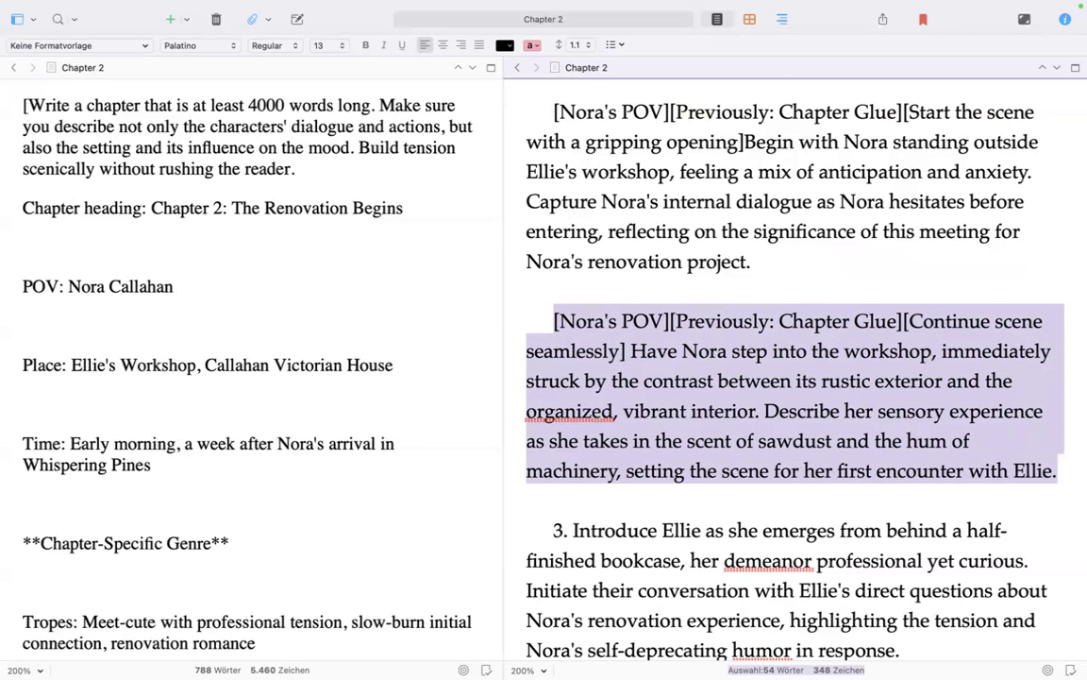
pyautogui.click(728, 379)
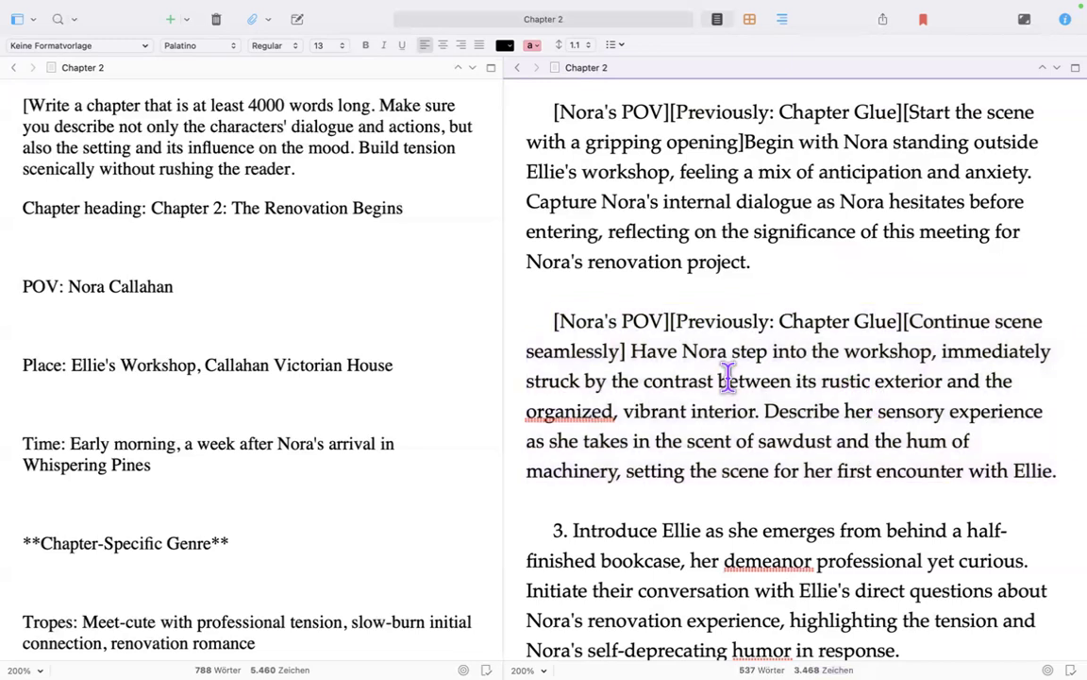
# Replace the pronouns in the second beat's last sentence with "Nora's" sensory experience, "Nora" takes in, and "Nora's" first encounter.
pyautogui.doubleClick(843, 403)
pyautogui.doubleClick(849, 406)
pyautogui.write("Nora's")
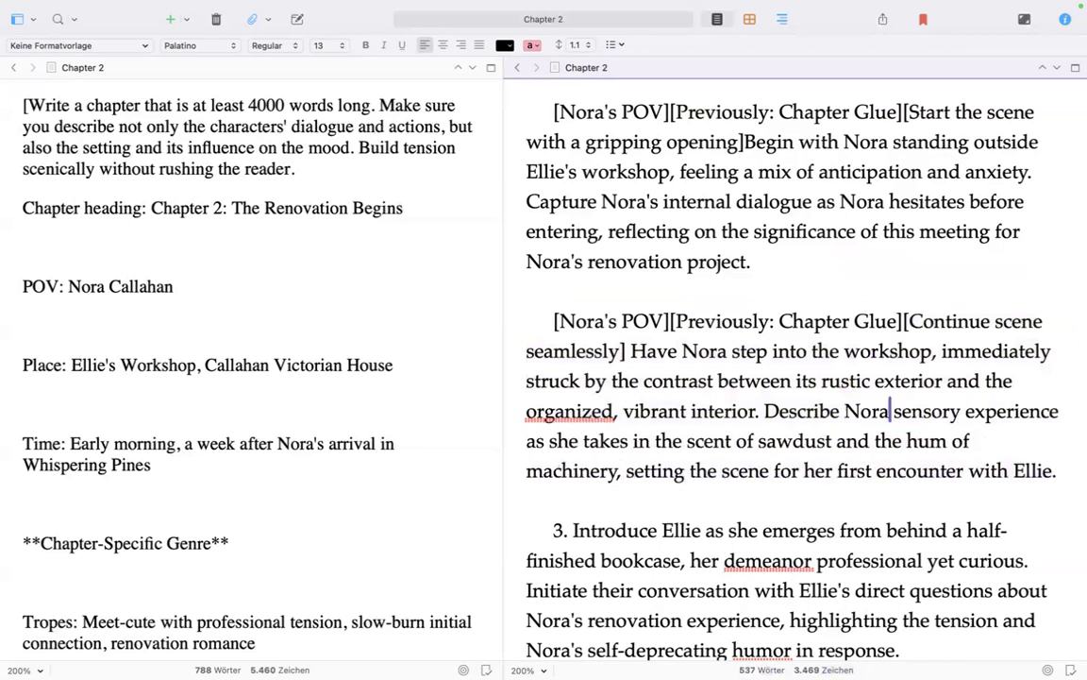
pyautogui.doubleClick(657, 441)
pyautogui.write('Nora')
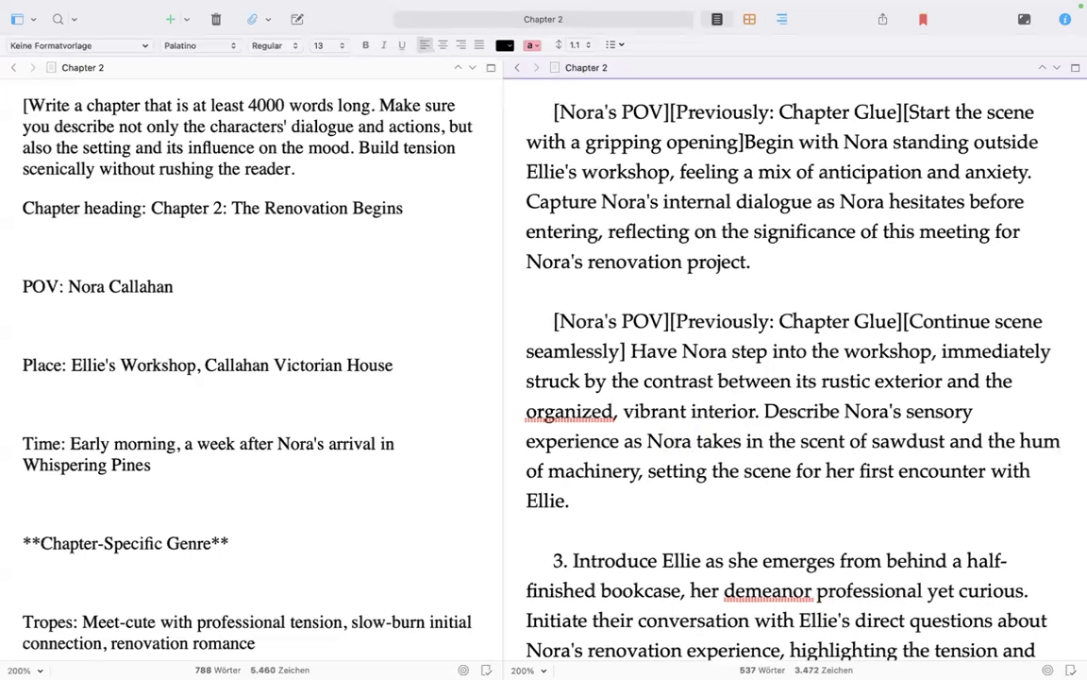
pyautogui.doubleClick(833, 471)
pyautogui.write("Nora's")
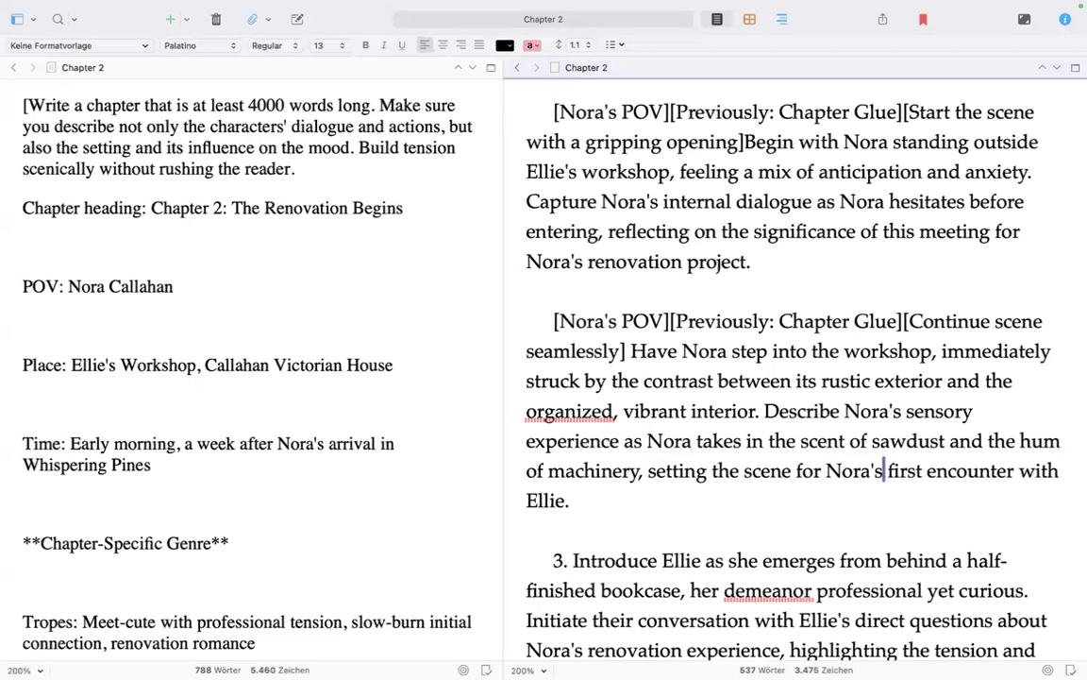
# Copy the complete second beat with its tags and switch back to the Chapter 2 document in Sudowrite.
pyautogui.moveTo(590, 500); pyautogui.dragTo(529, 314)
pyautogui.hotkey('ctrl', 'c')
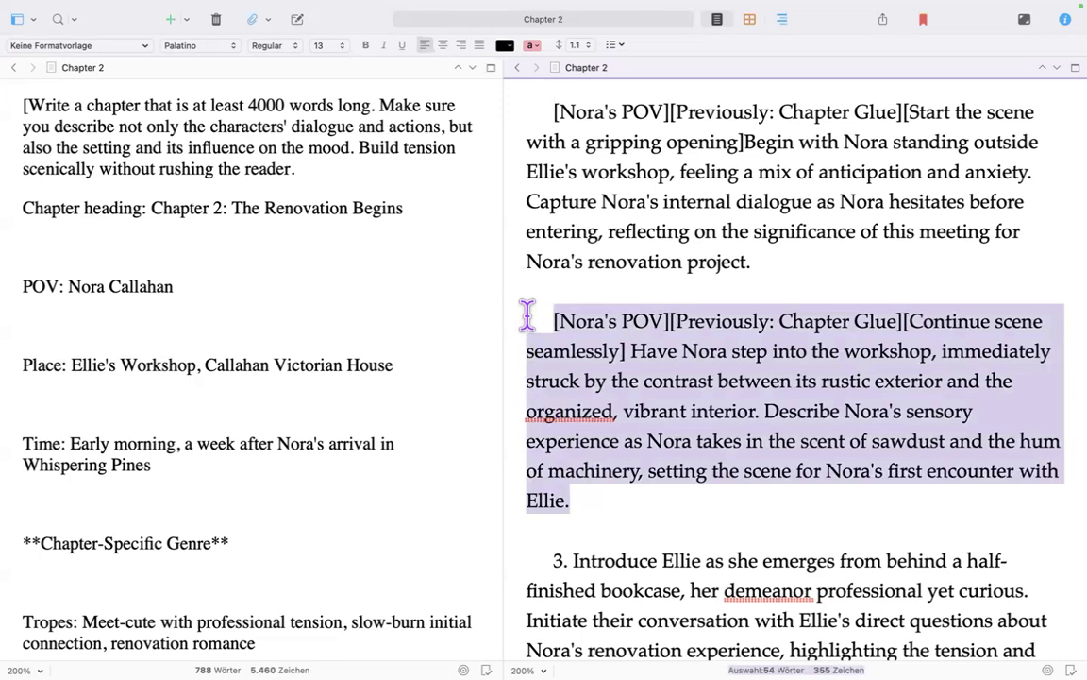
pyautogui.hotkey('ctrl', 'Left')
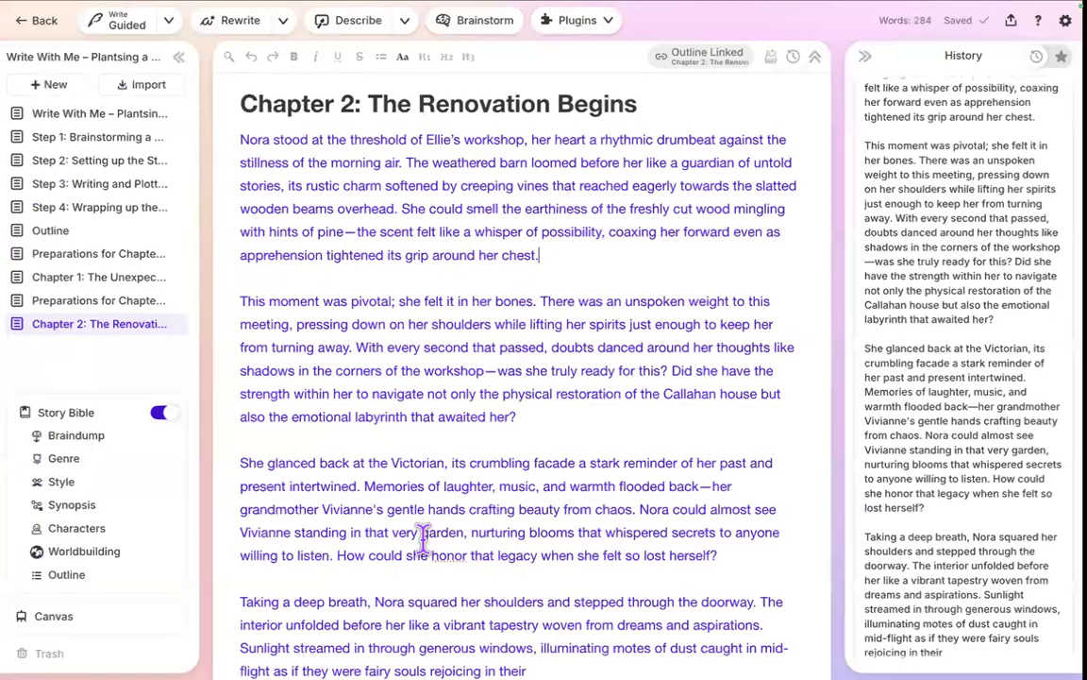
# Look over the inserted Chapter 2 prose down to its unfinished last sentence and glance back through the earlier Write cards.
pyautogui.scroll(-3, 424, 540)
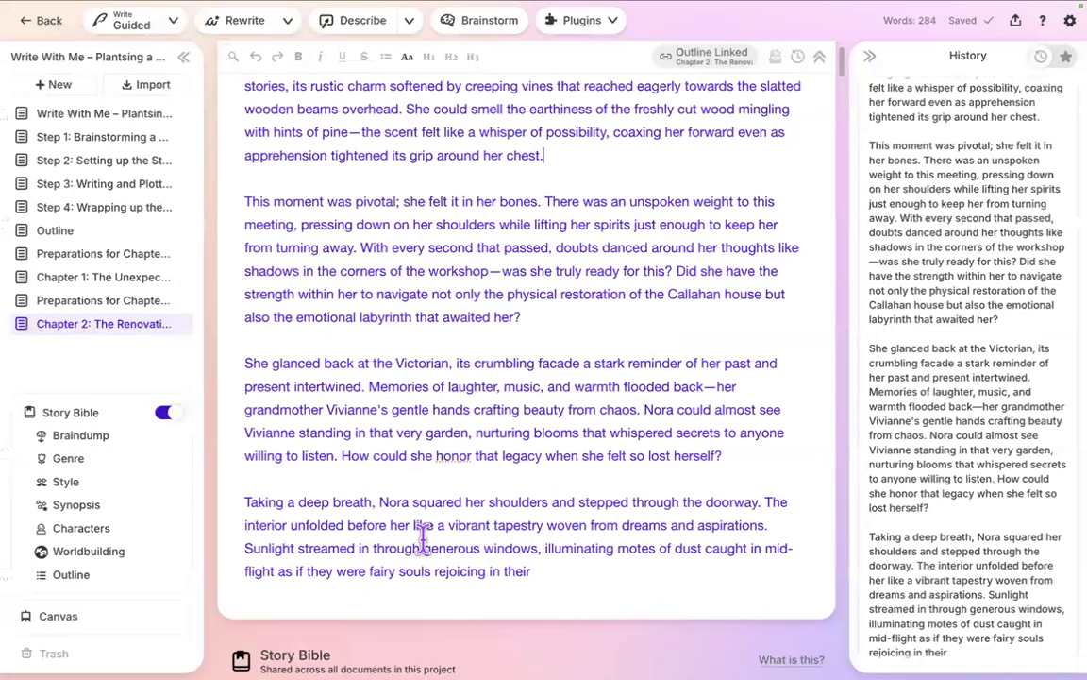
pyautogui.scroll(3, 424, 540)
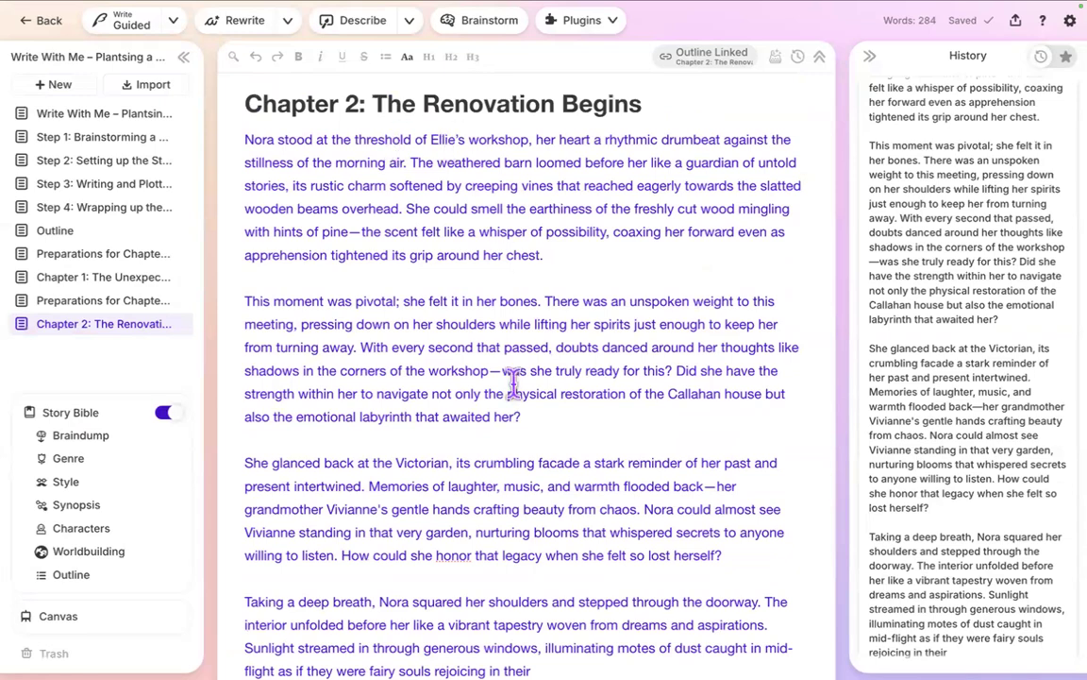
pyautogui.scroll(-5, 906, 555)
pyautogui.scroll(10, 914, 557)
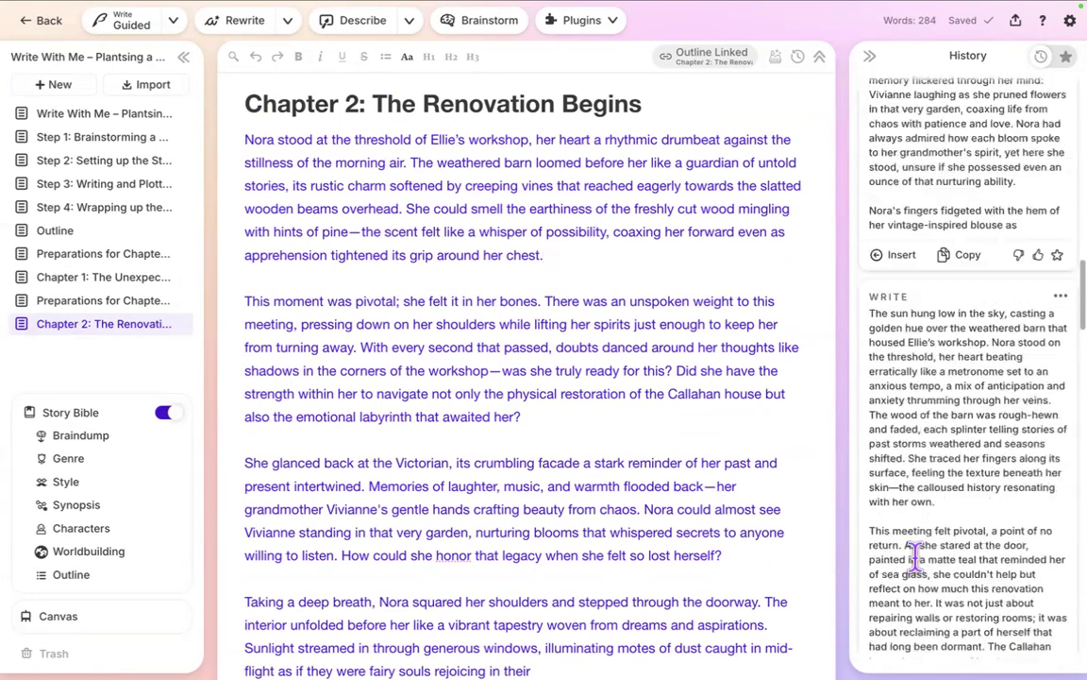
pyautogui.scroll(5, 914, 557)
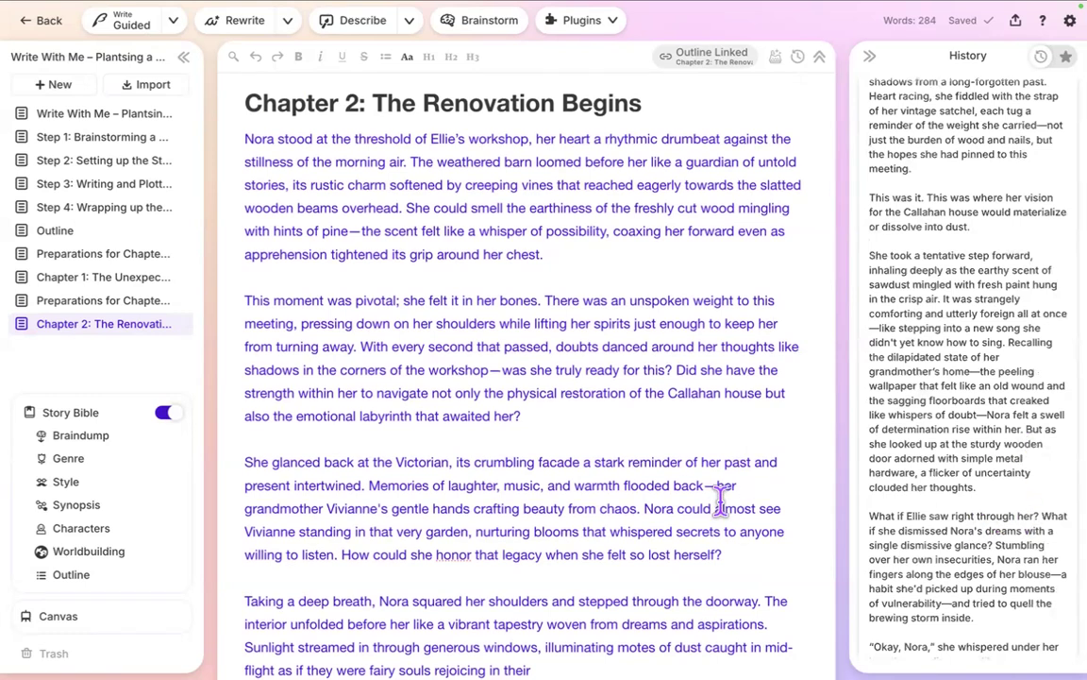
pyautogui.scroll(-5, 721, 502)
pyautogui.scroll(2, 710, 491)
# From the end of the Chapter 2 prose, replace the guided Write instructions with the copied second beat and generate new cards.
pyautogui.click(572, 343)
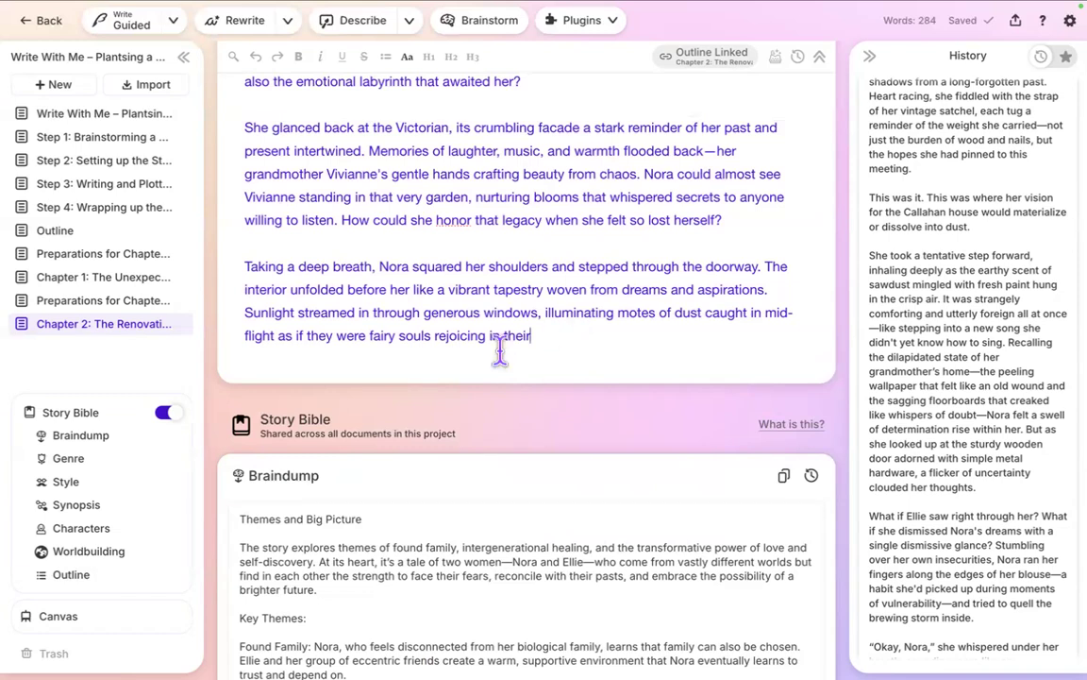
pyautogui.click(173, 21)
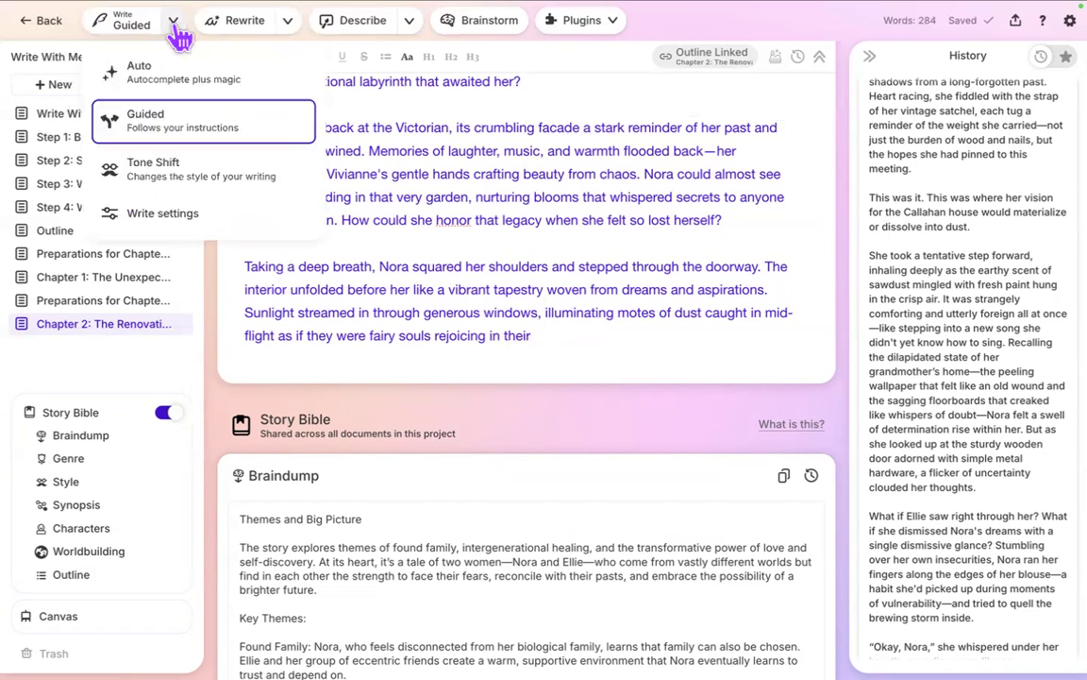
pyautogui.click(188, 124)
pyautogui.tripleClick(226, 152)
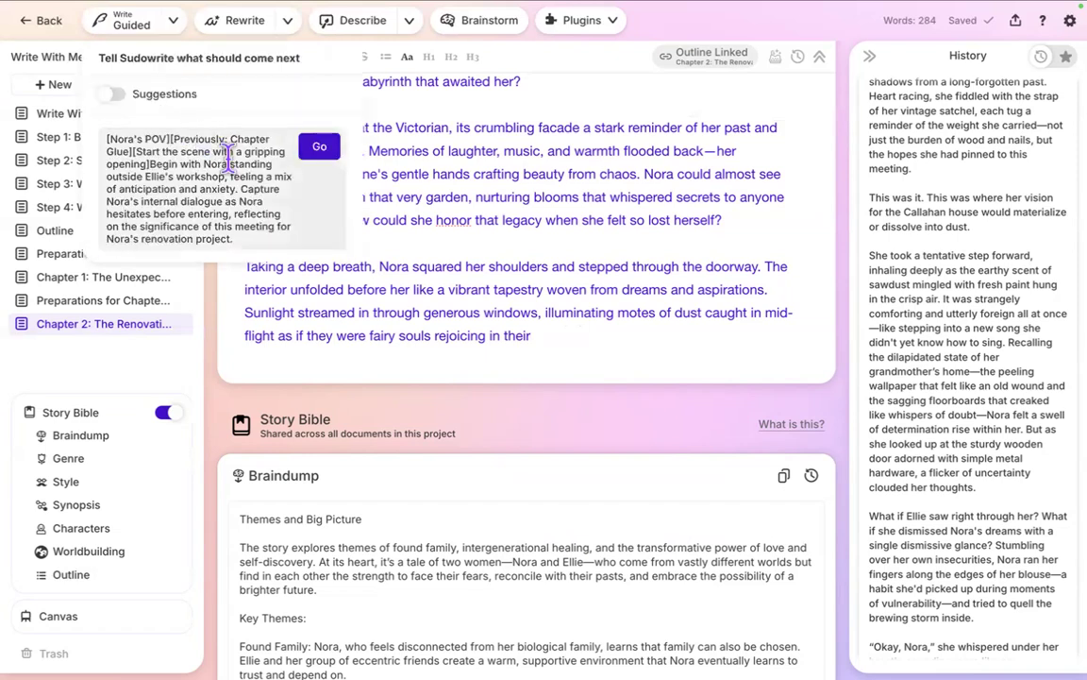
pyautogui.hotkey('ctrl', 'v')
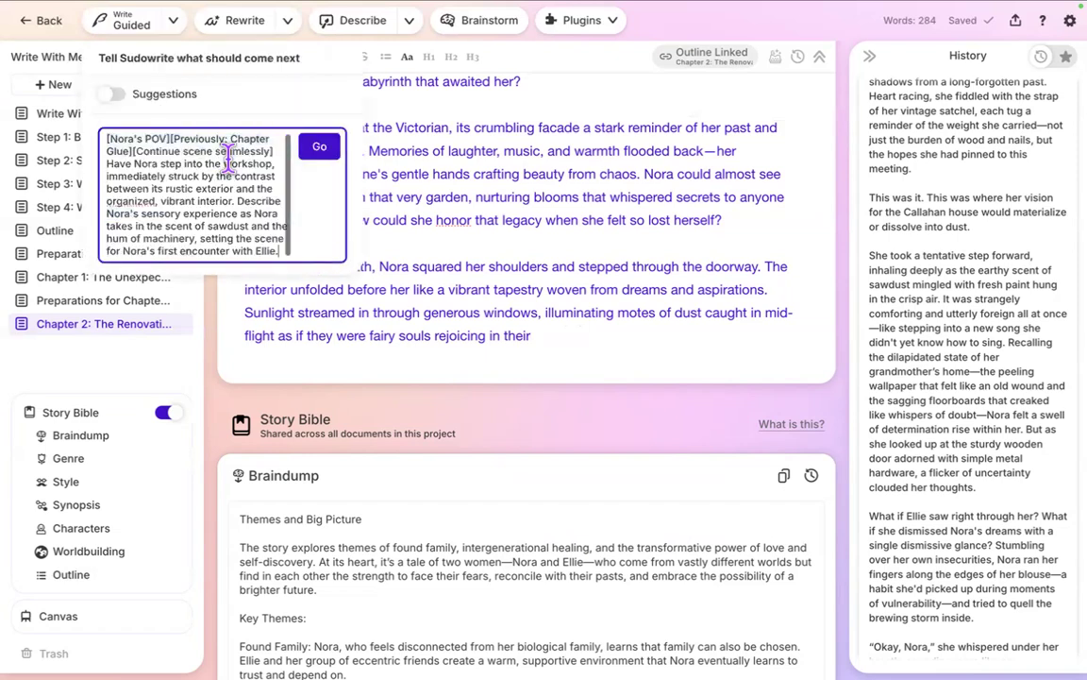
pyautogui.click(551, 342)
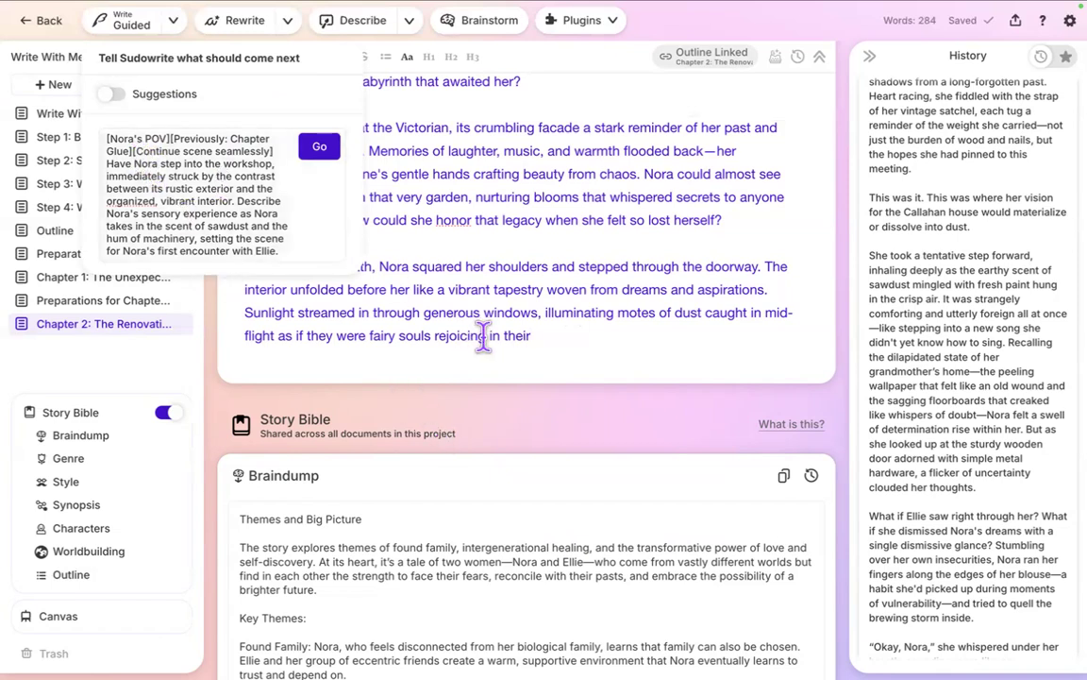
pyautogui.click(321, 151)
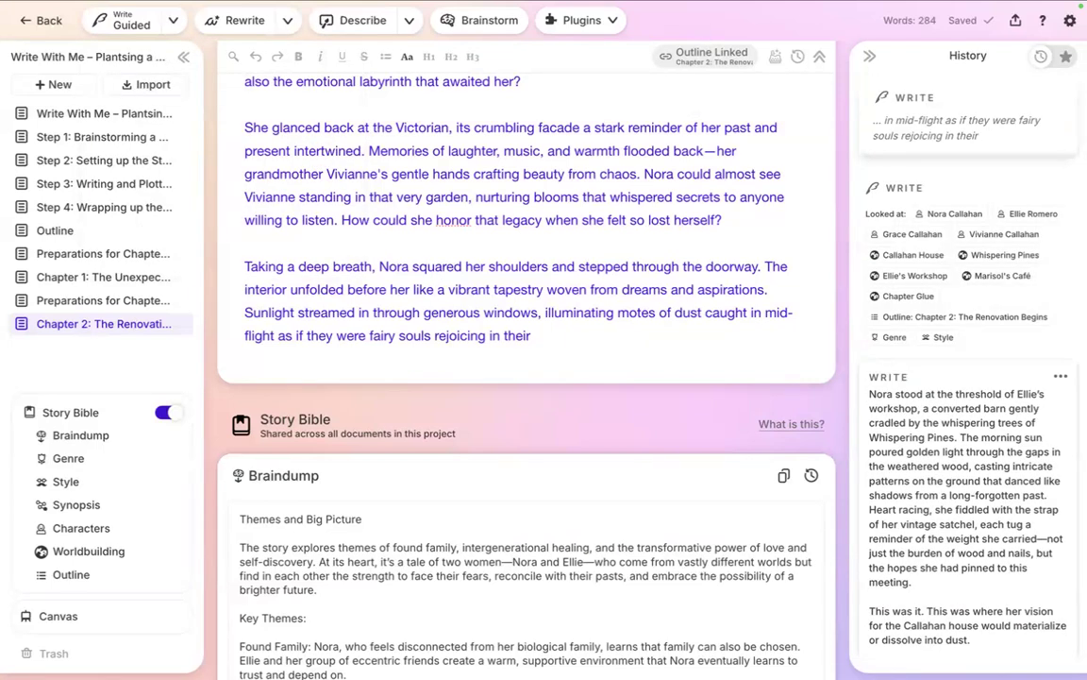
# Change the Write settings to 1 card with a length of ~500 words.
pyautogui.click(175, 23)
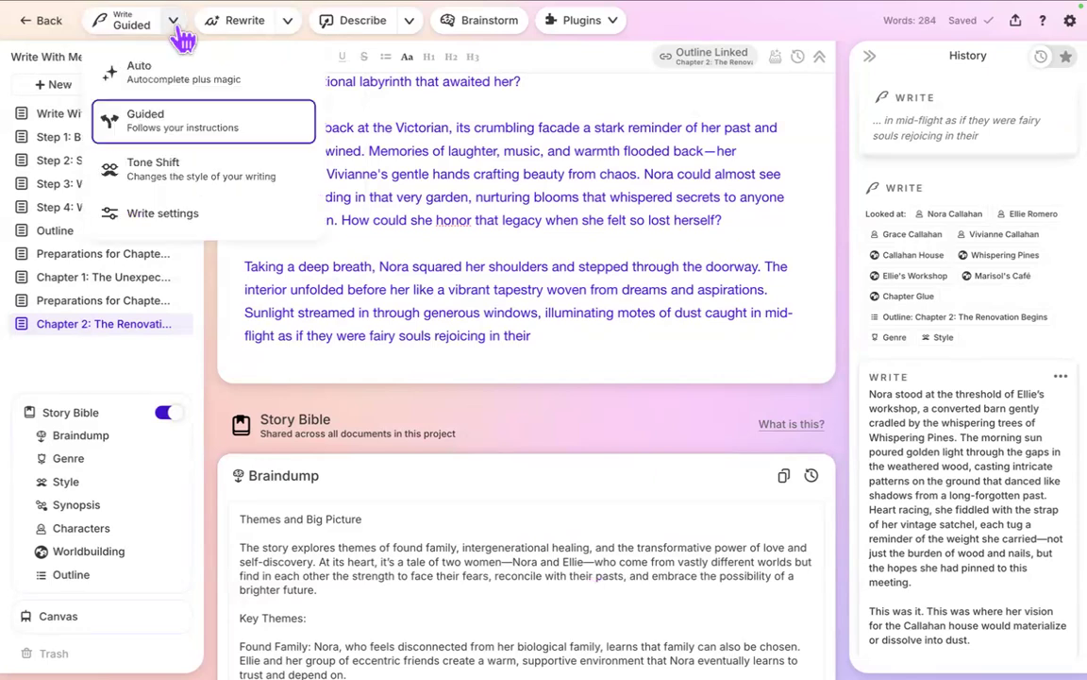
pyautogui.click(194, 224)
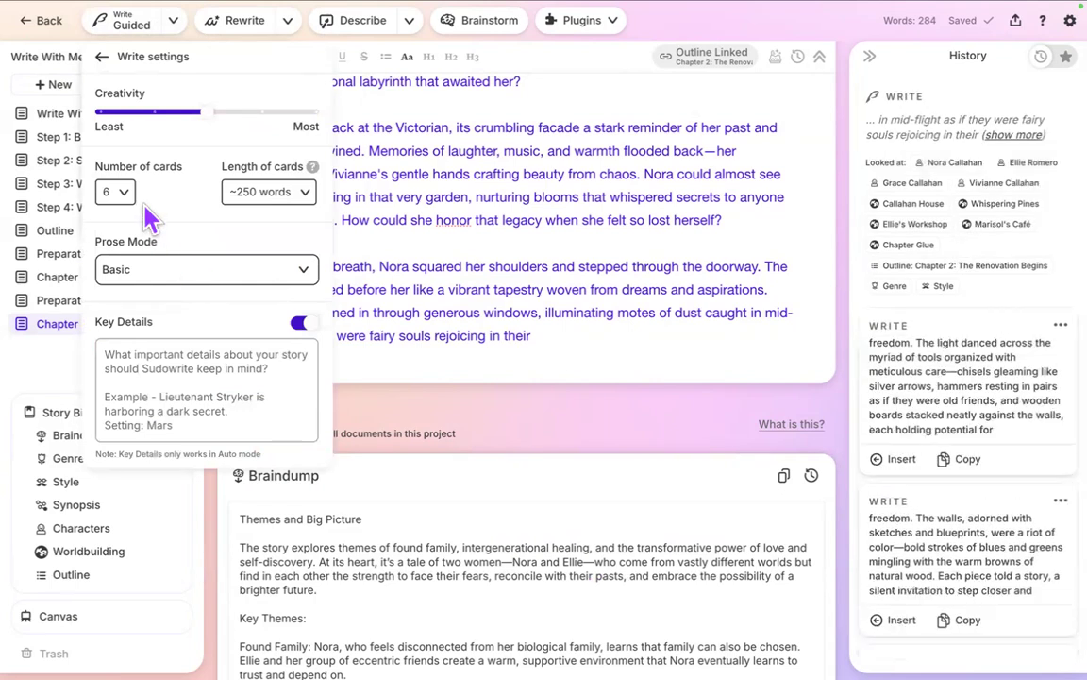
pyautogui.click(114, 192)
pyautogui.click(109, 222)
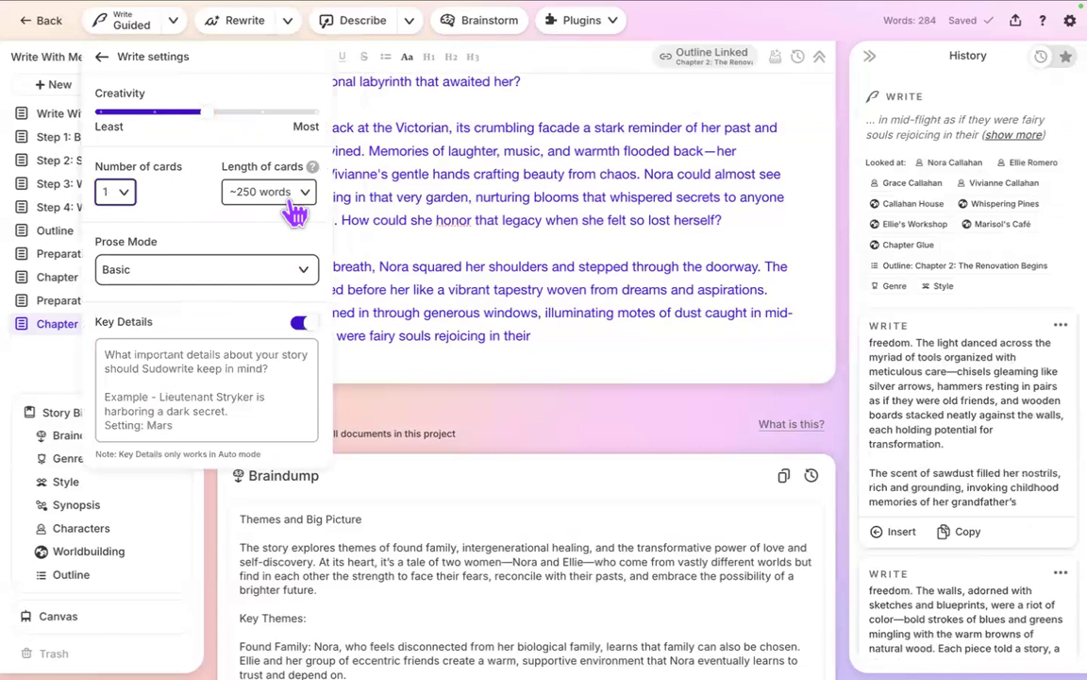
pyautogui.click(291, 203)
pyautogui.click(287, 374)
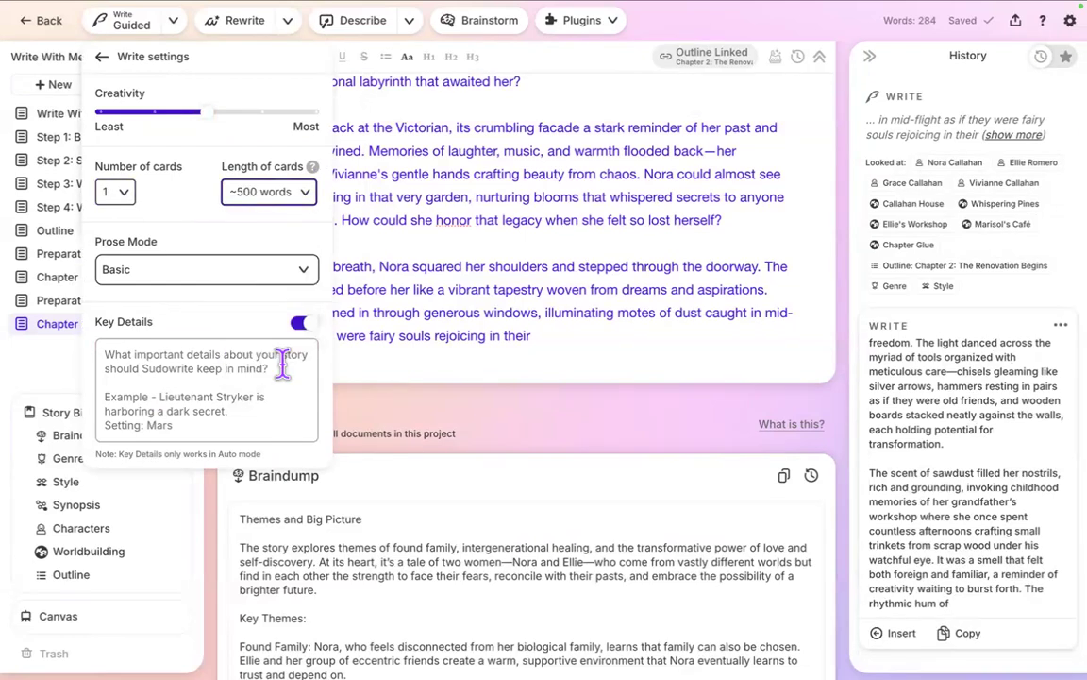
pyautogui.click(623, 357)
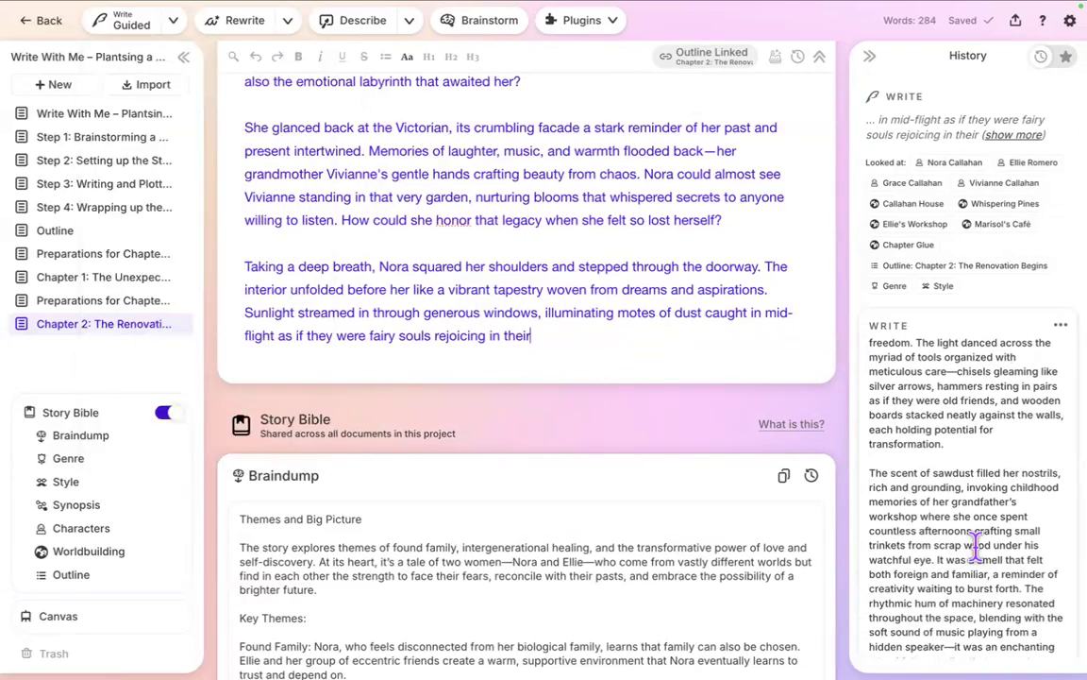
# Read the new Write cards for the second beat, comparing how they portray the workshop interior and Ellie's first appearance.
pyautogui.scroll(-2, 976, 547)
pyautogui.scroll(-1, 976, 547)
pyautogui.scroll(2, 976, 546)
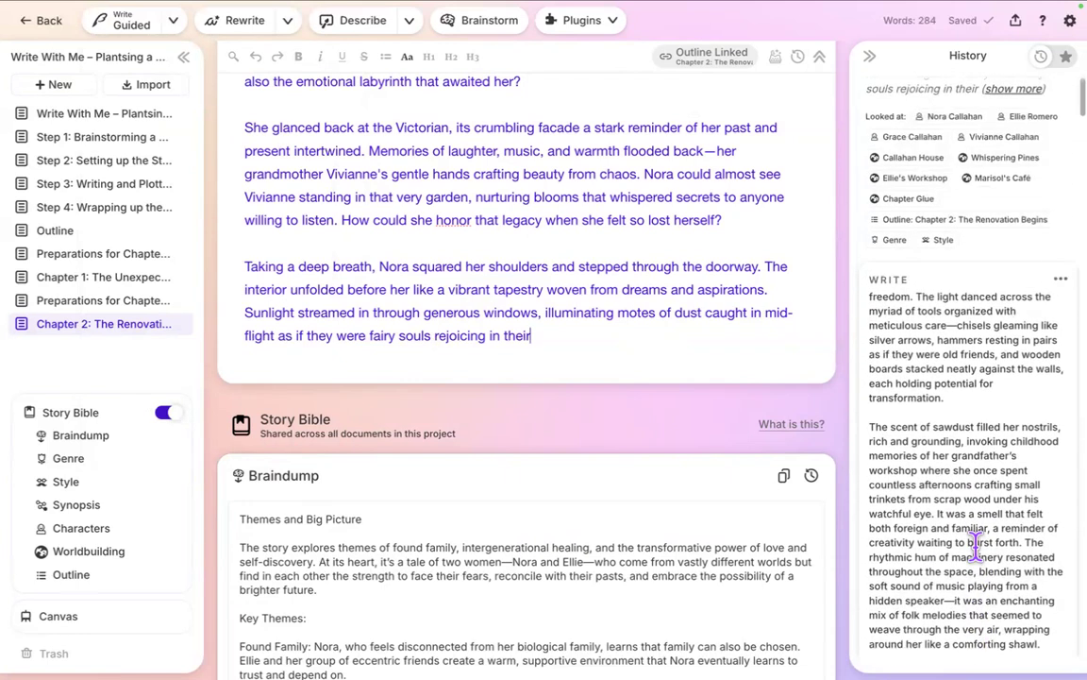
pyautogui.scroll(1, 976, 545)
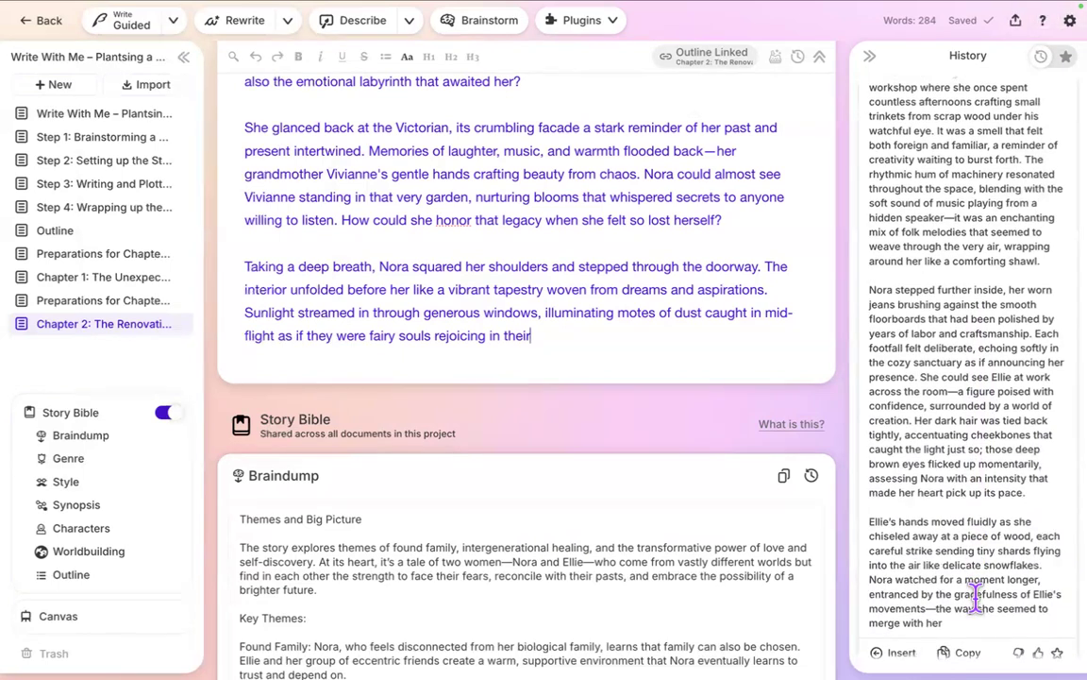
pyautogui.scroll(-3, 975, 595)
pyautogui.scroll(-10, 976, 596)
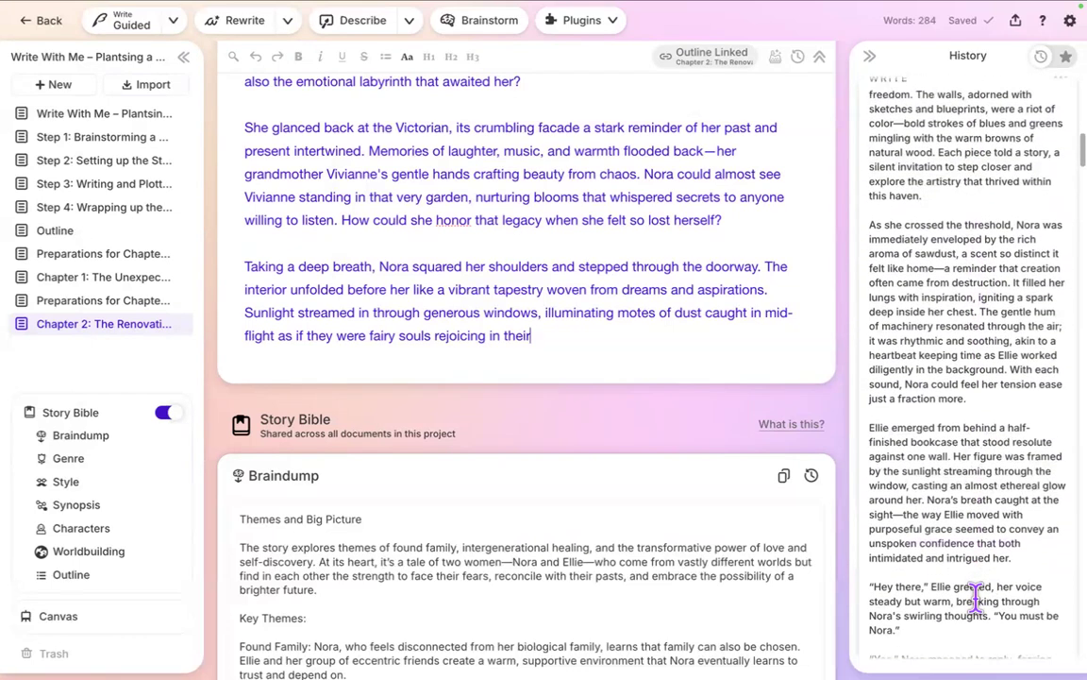
pyautogui.scroll(-1, 976, 597)
pyautogui.scroll(-1, 982, 613)
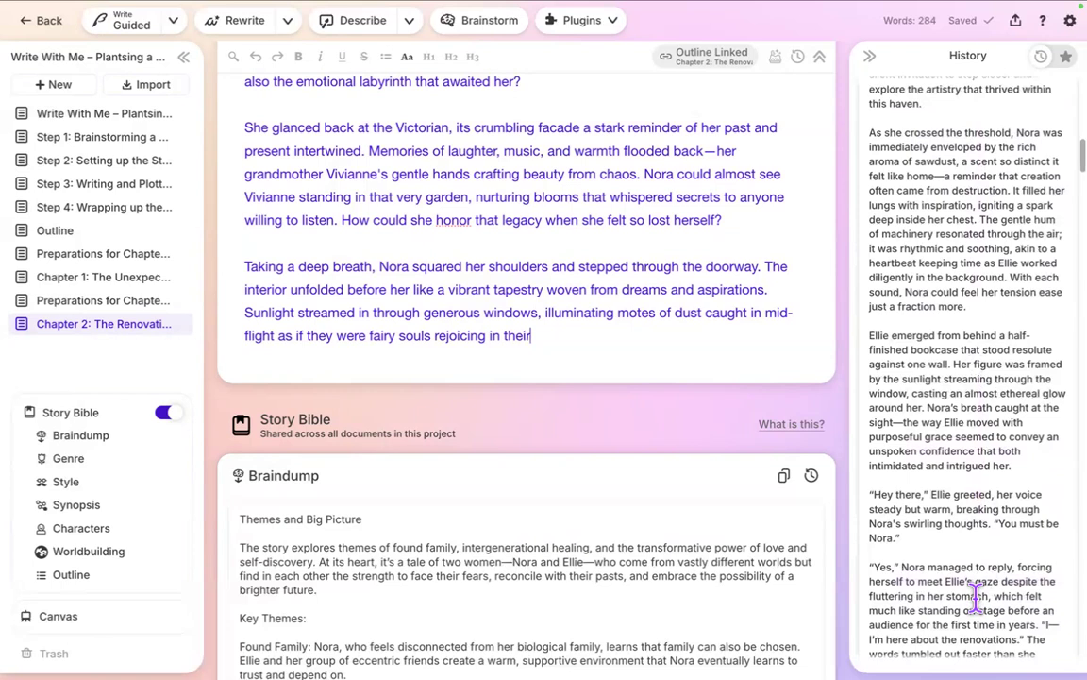
# Read the Write card where Ellie greets Nora, including Nora's reply, and check it against the cards before it.
pyautogui.scroll(-1, 976, 597)
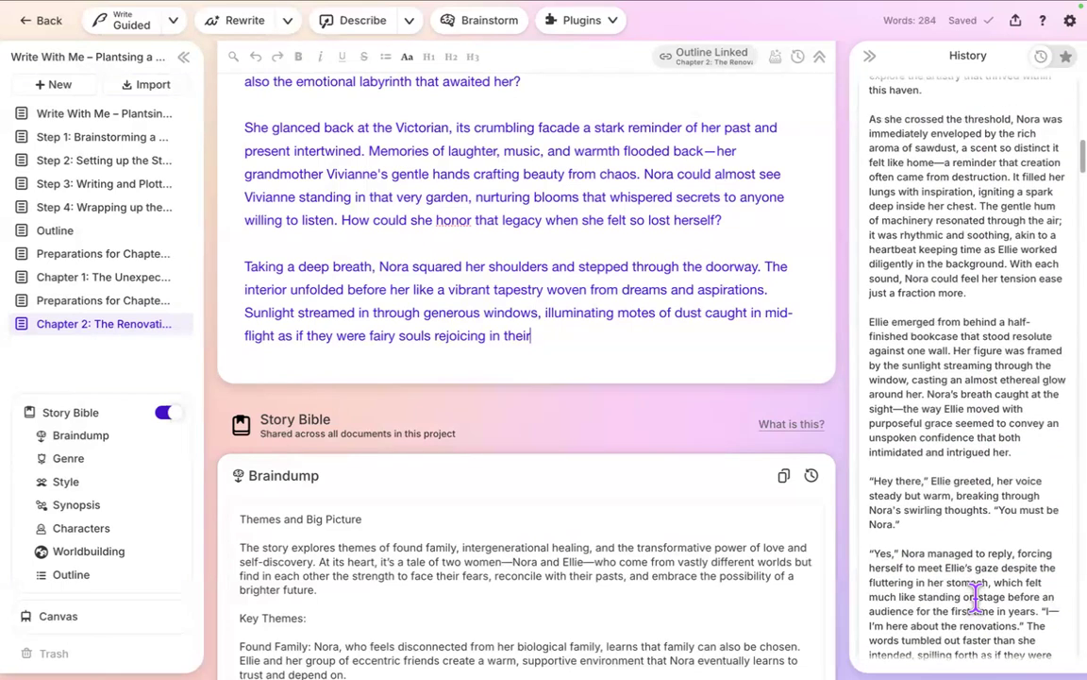
pyautogui.scroll(-1, 977, 597)
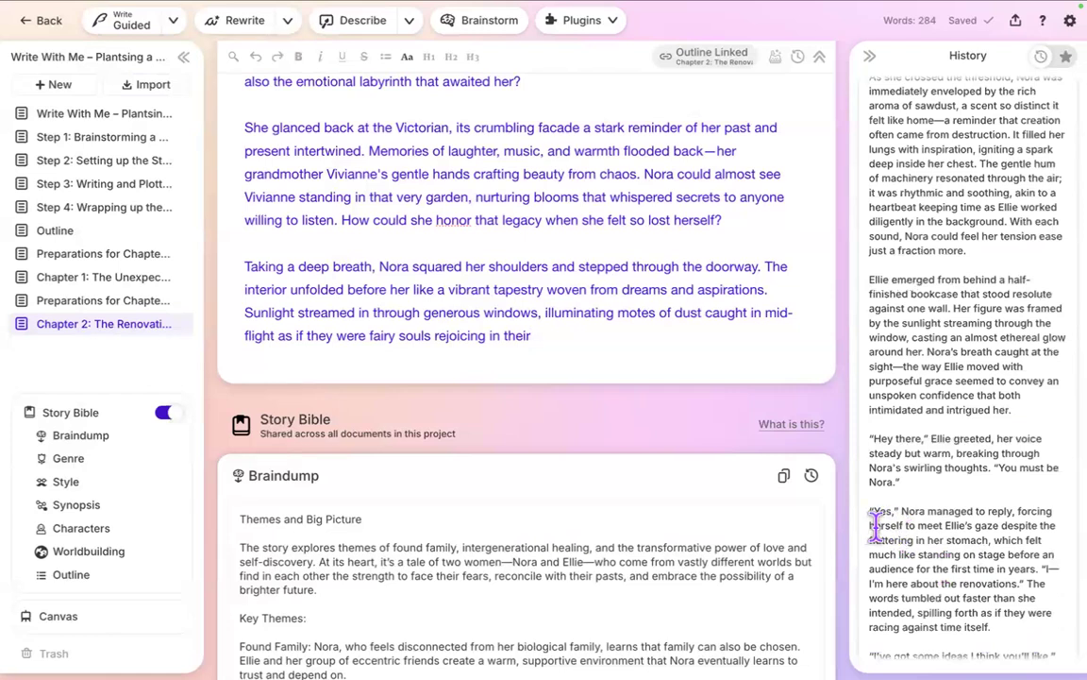
pyautogui.moveTo(870, 512); pyautogui.dragTo(981, 552)
pyautogui.scroll(5, 981, 564)
pyautogui.scroll(2, 982, 564)
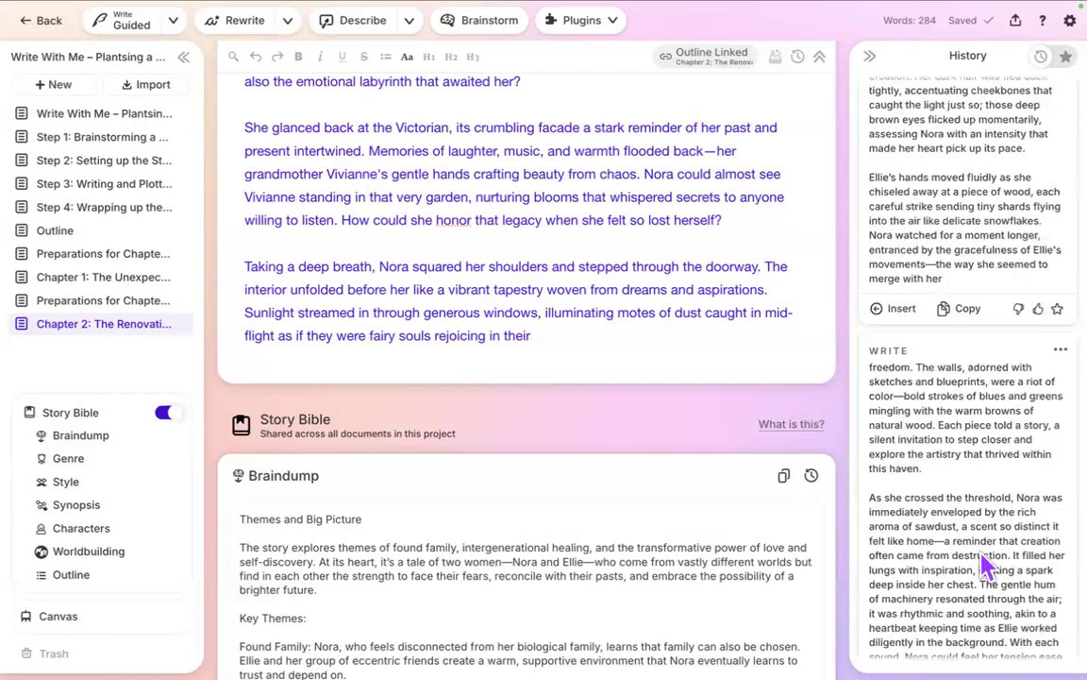
pyautogui.click(673, 357)
pyautogui.scroll(10, 951, 519)
pyautogui.scroll(3, 946, 505)
pyautogui.scroll(-14, 947, 505)
pyautogui.scroll(1, 947, 505)
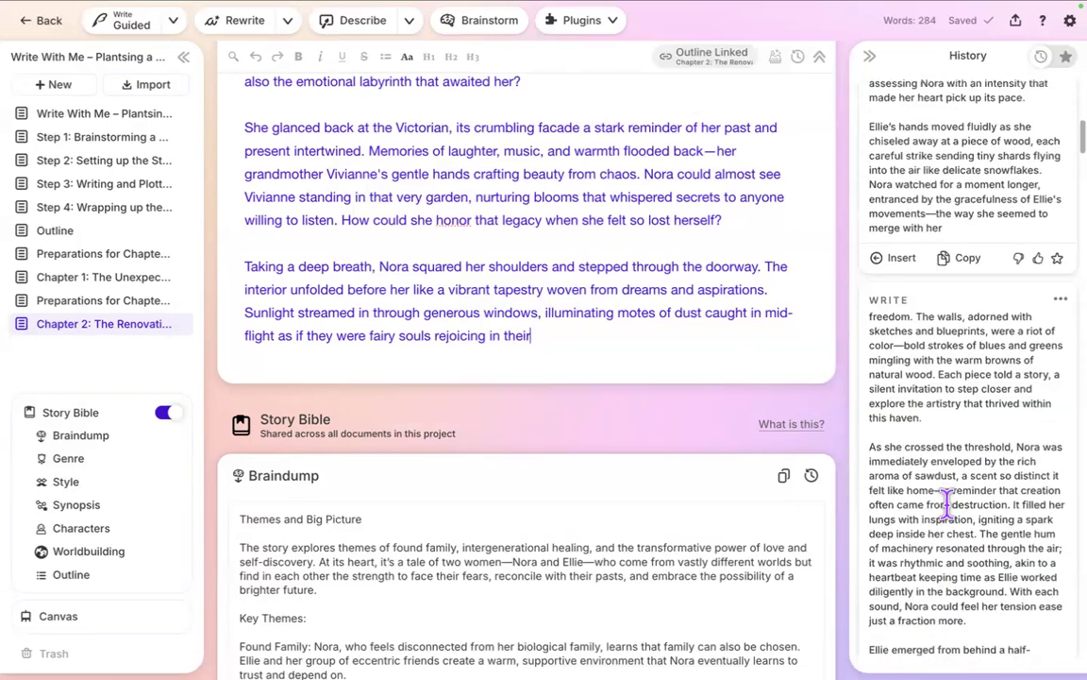
pyautogui.scroll(-1, 947, 505)
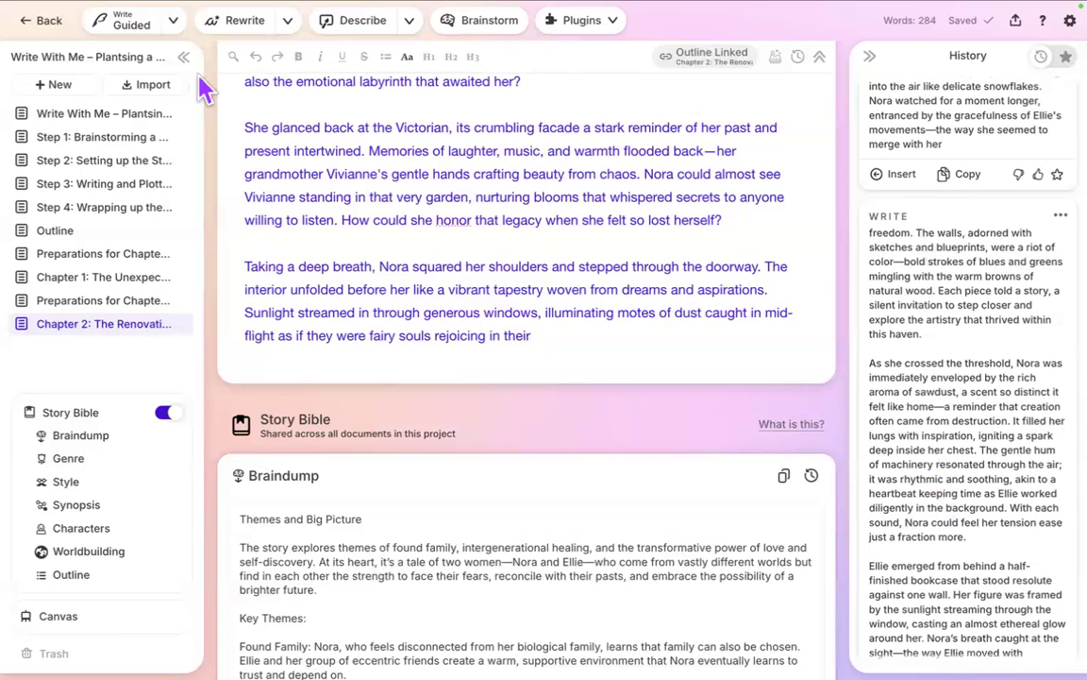
# Reread the same card from the sawdust aroma to the renovation dialogue, checking how it continues the unfinished last sentence of Chapter 2.
pyautogui.click(173, 21)
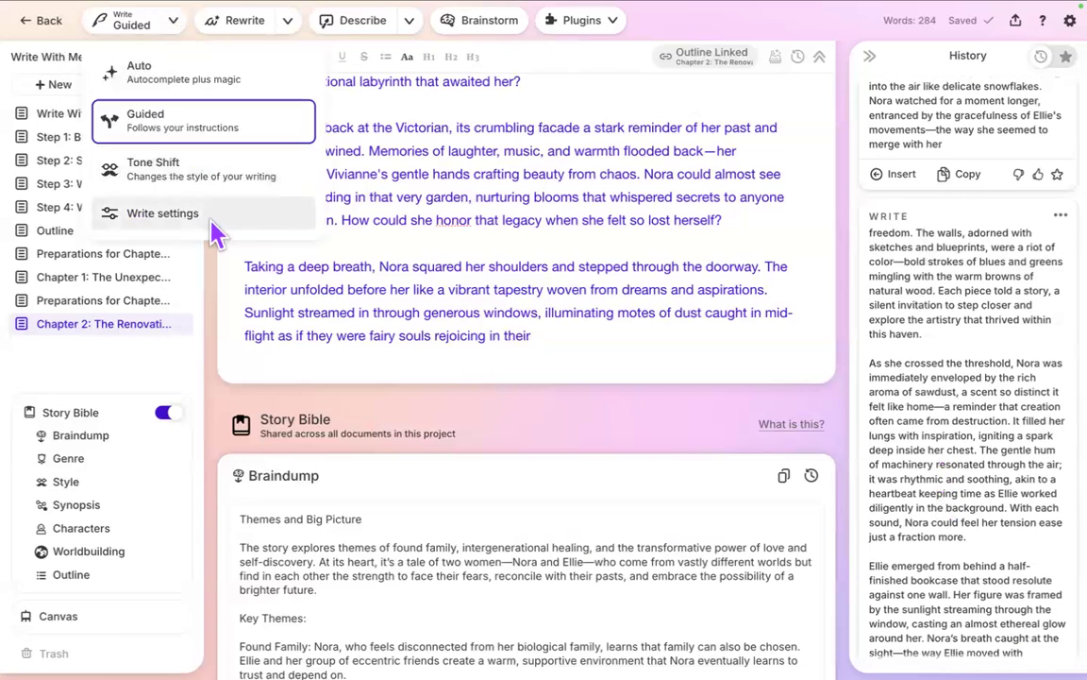
pyautogui.click(592, 337)
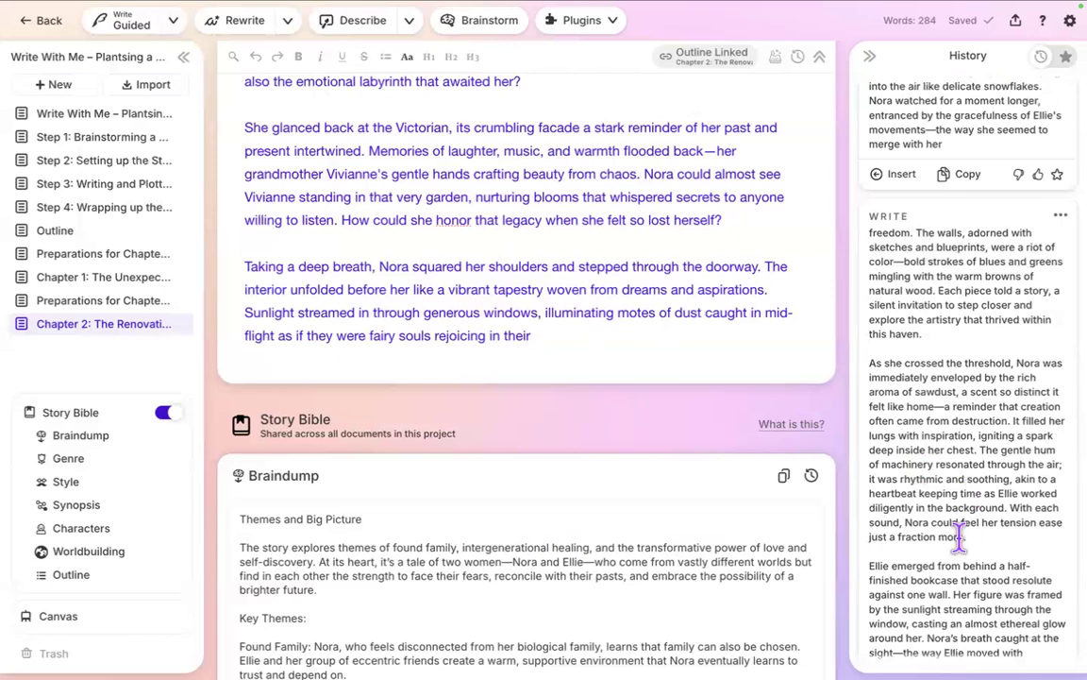
pyautogui.scroll(-2, 958, 537)
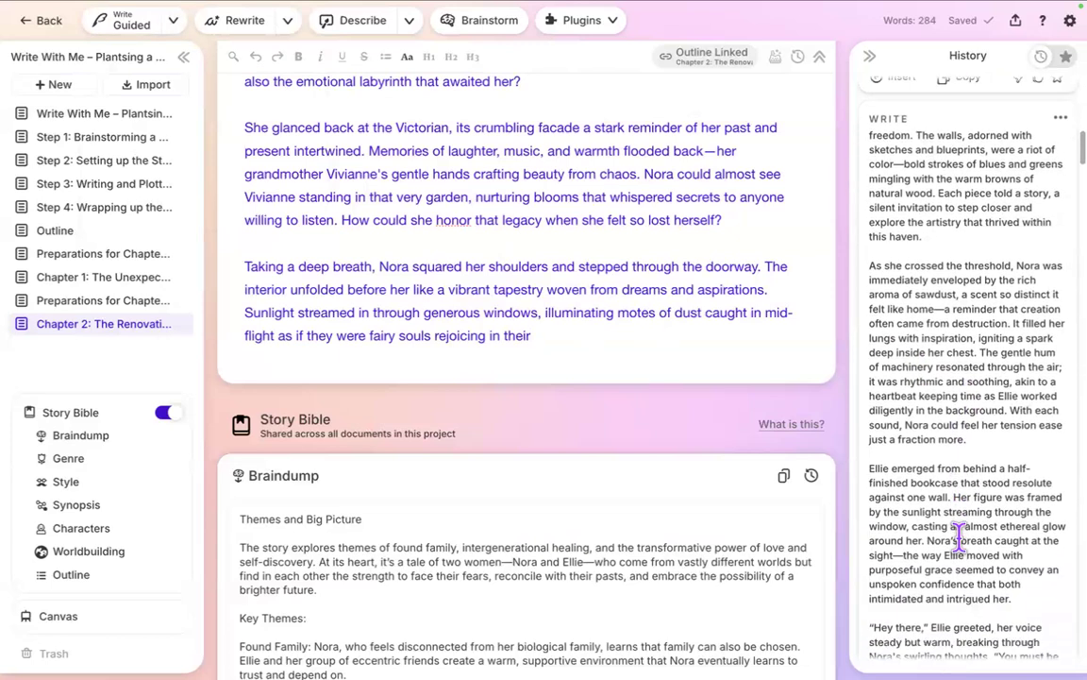
pyautogui.scroll(1, 958, 536)
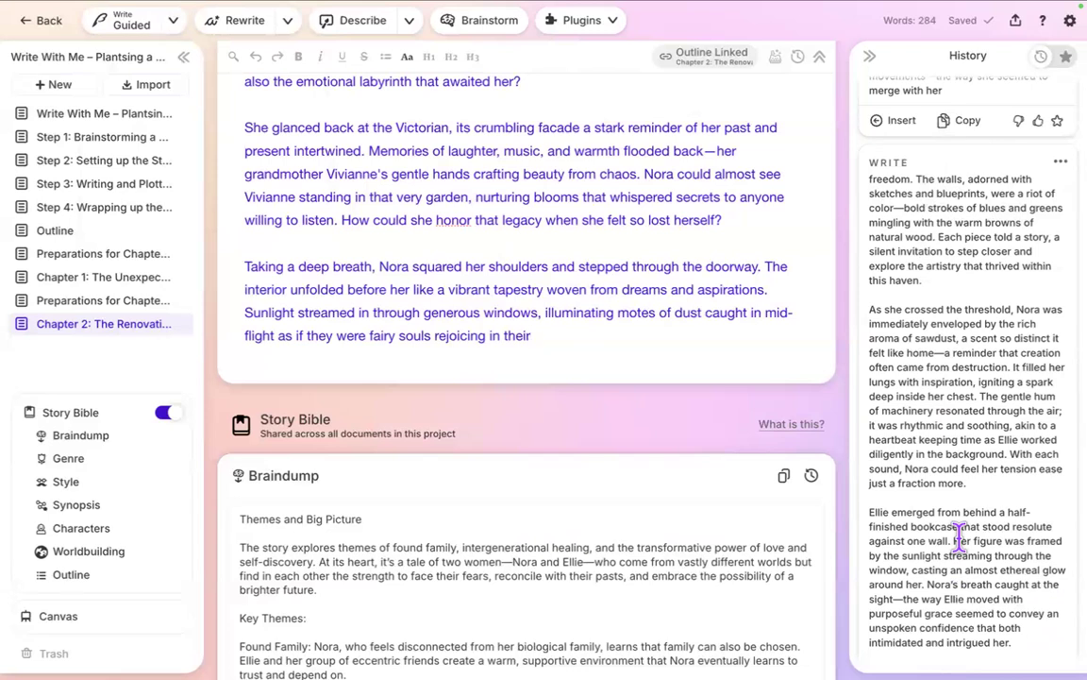
pyautogui.scroll(-1, 959, 536)
pyautogui.scroll(-2, 959, 536)
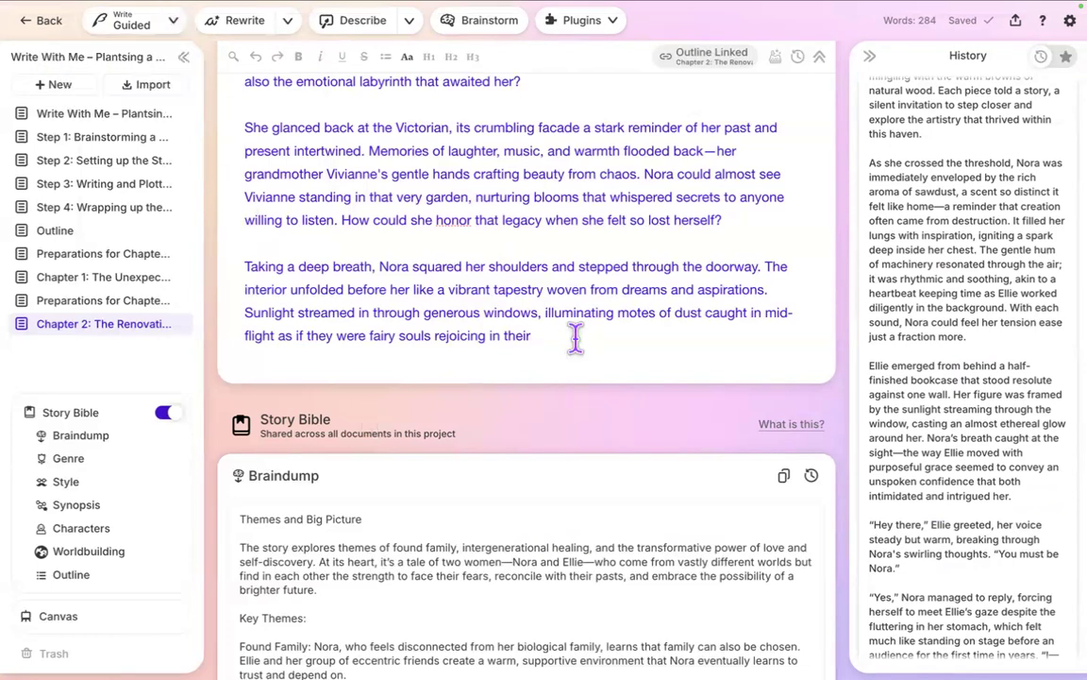
pyautogui.scroll(3, 995, 614)
pyautogui.scroll(-3, 997, 614)
pyautogui.scroll(-3, 999, 619)
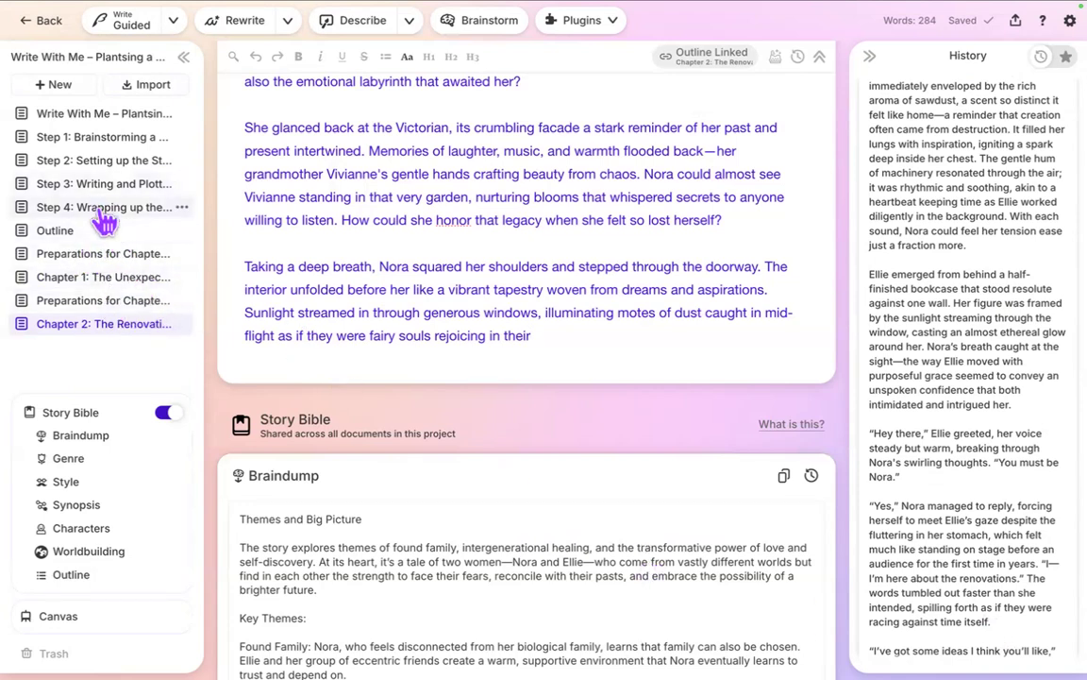
pyautogui.click(670, 344)
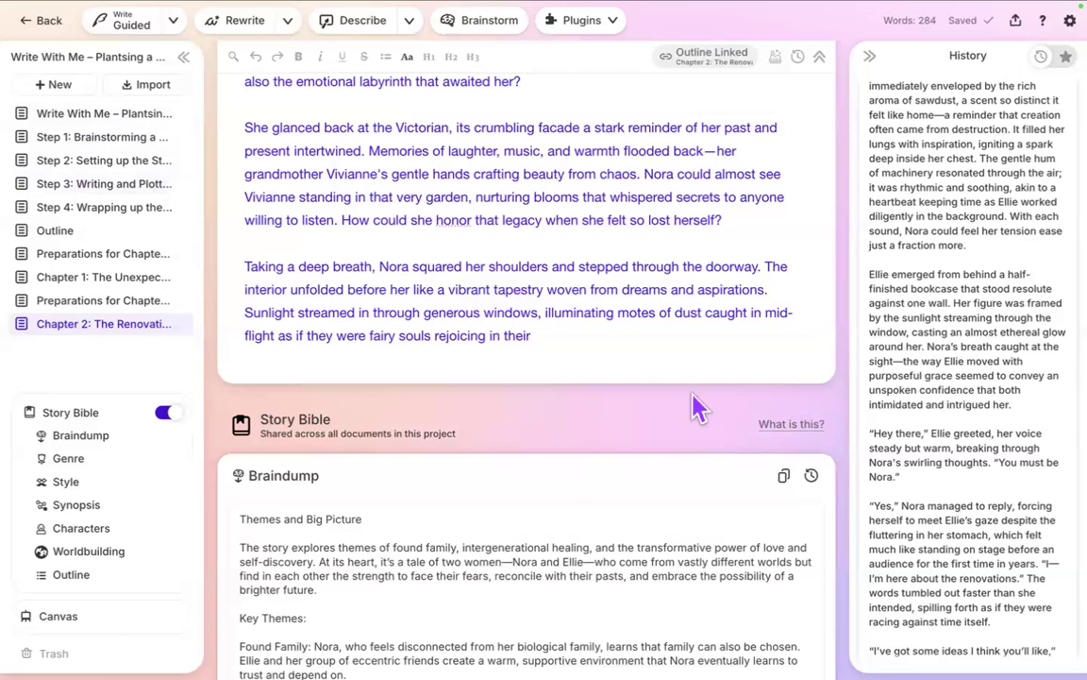
# Insert the card with Ellie's greeting at the end of the Chapter 2 prose and start a new paragraph before "freedom".
pyautogui.scroll(-2, 991, 548)
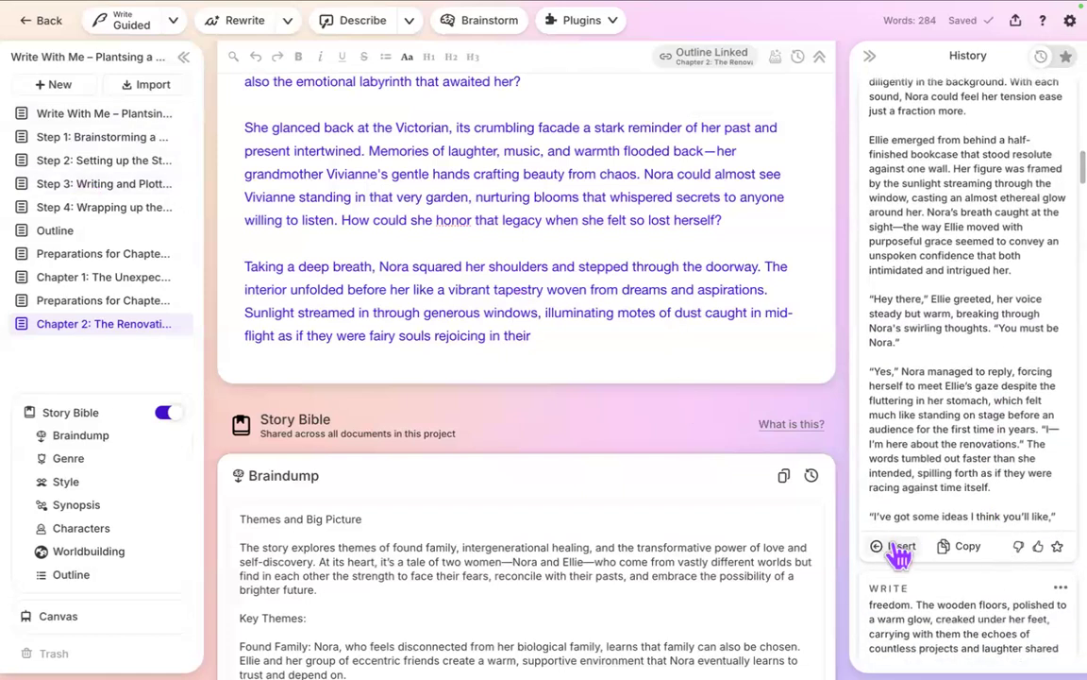
pyautogui.click(896, 547)
pyautogui.click(236, 358)
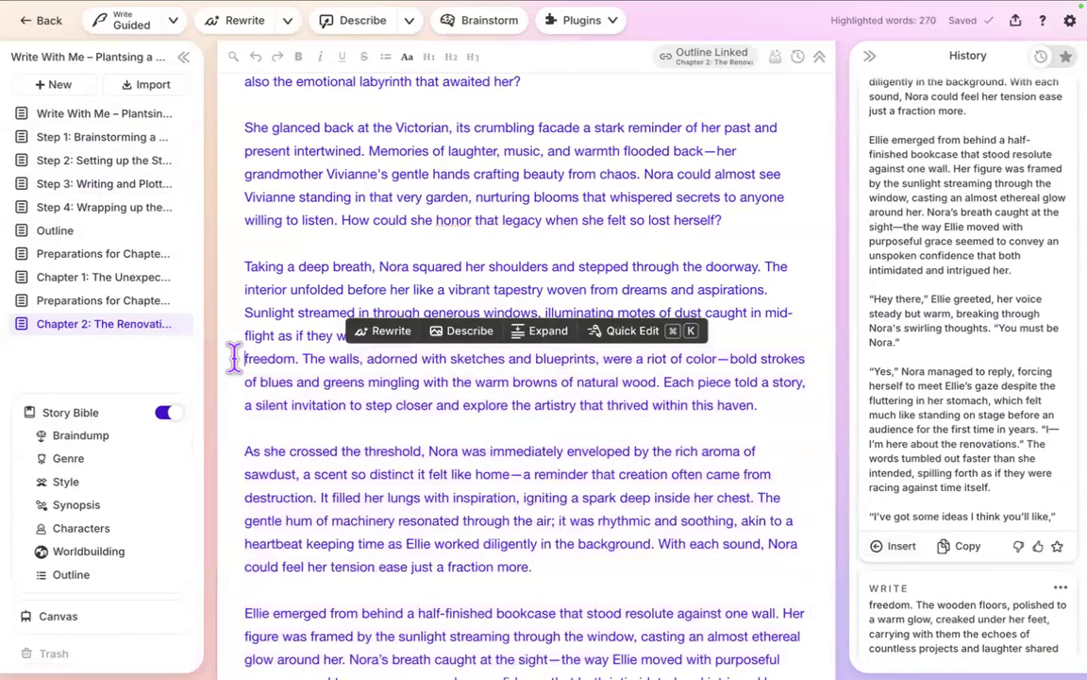
pyautogui.press('Return')
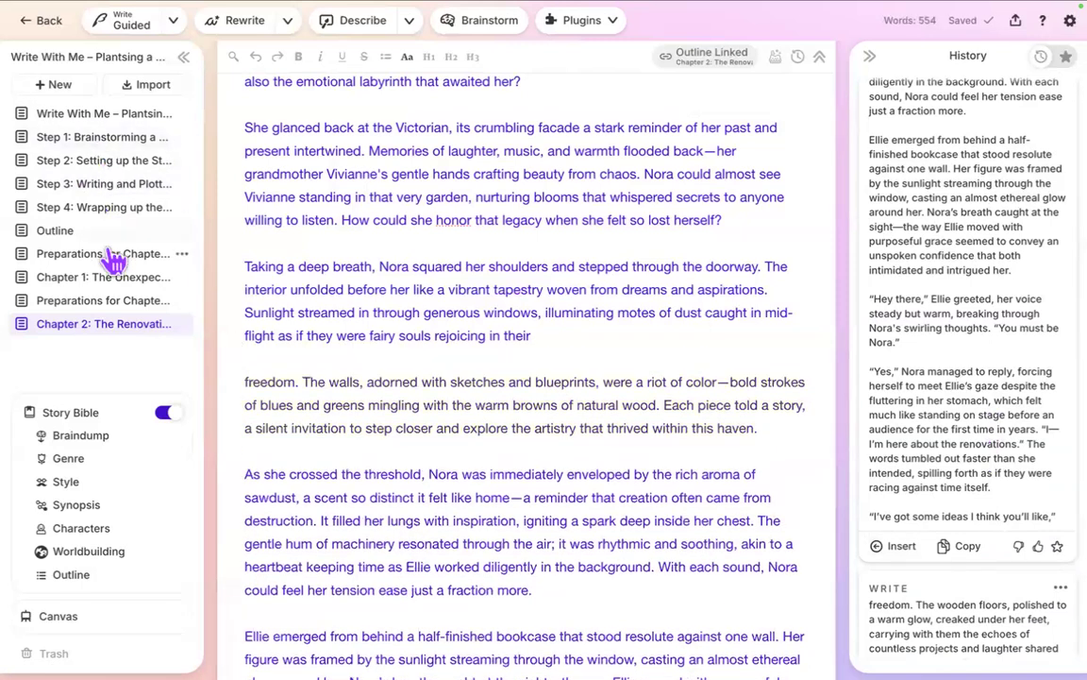
# Open the Step 3 document on writing and plotting and find its Guided Write Prompts section.
pyautogui.click(76, 183)
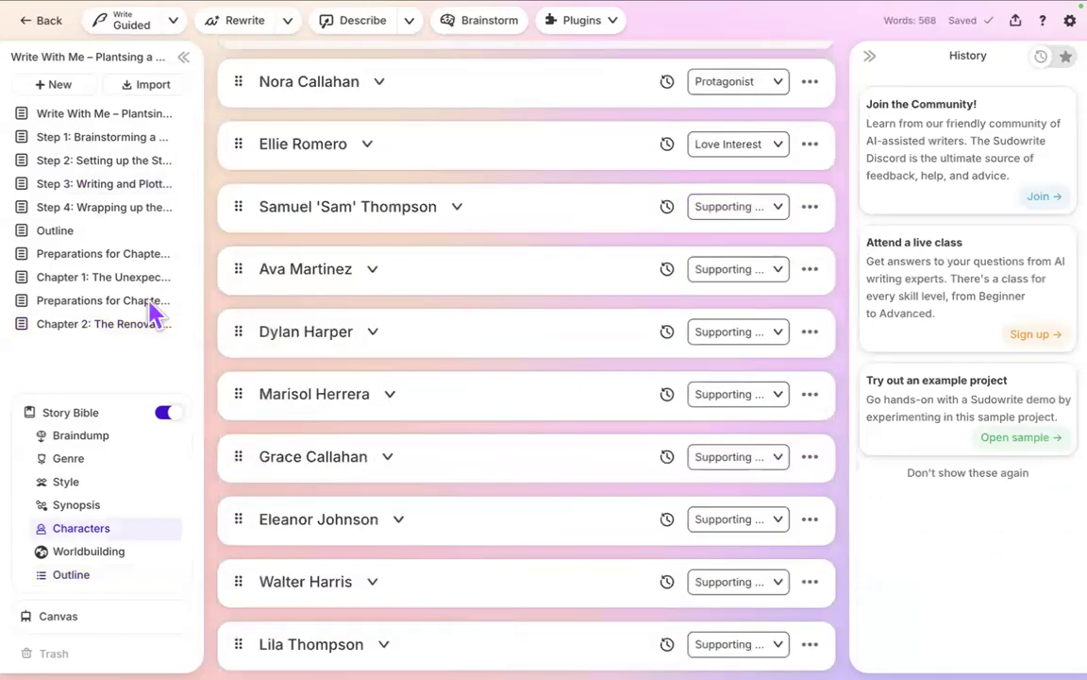
pyautogui.click(100, 236)
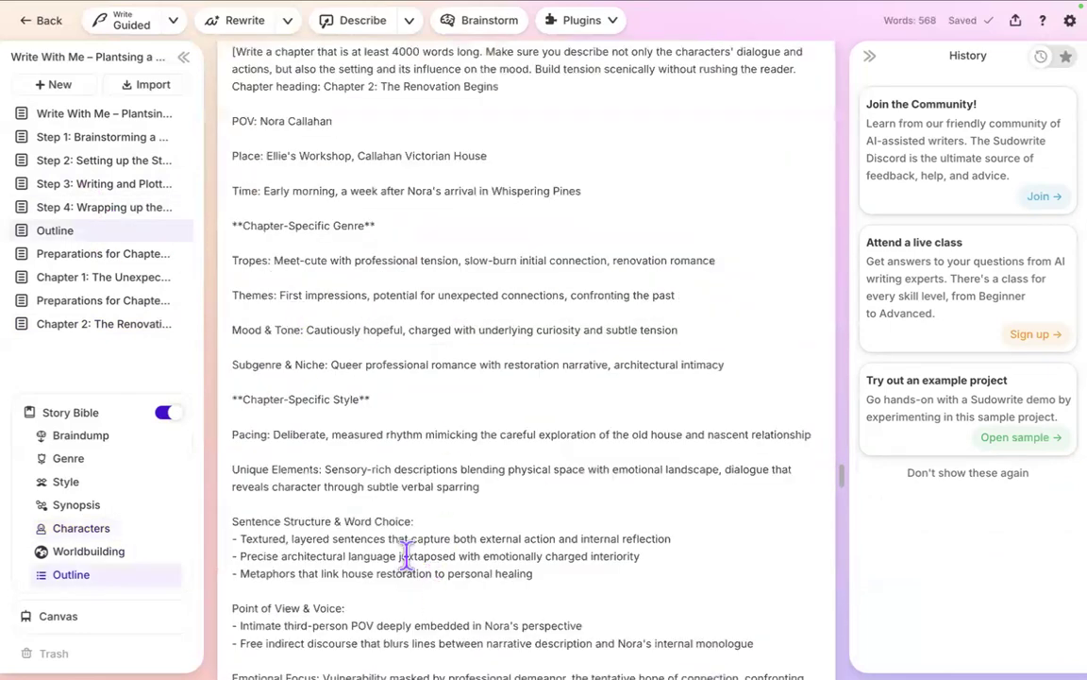
pyautogui.click(79, 210)
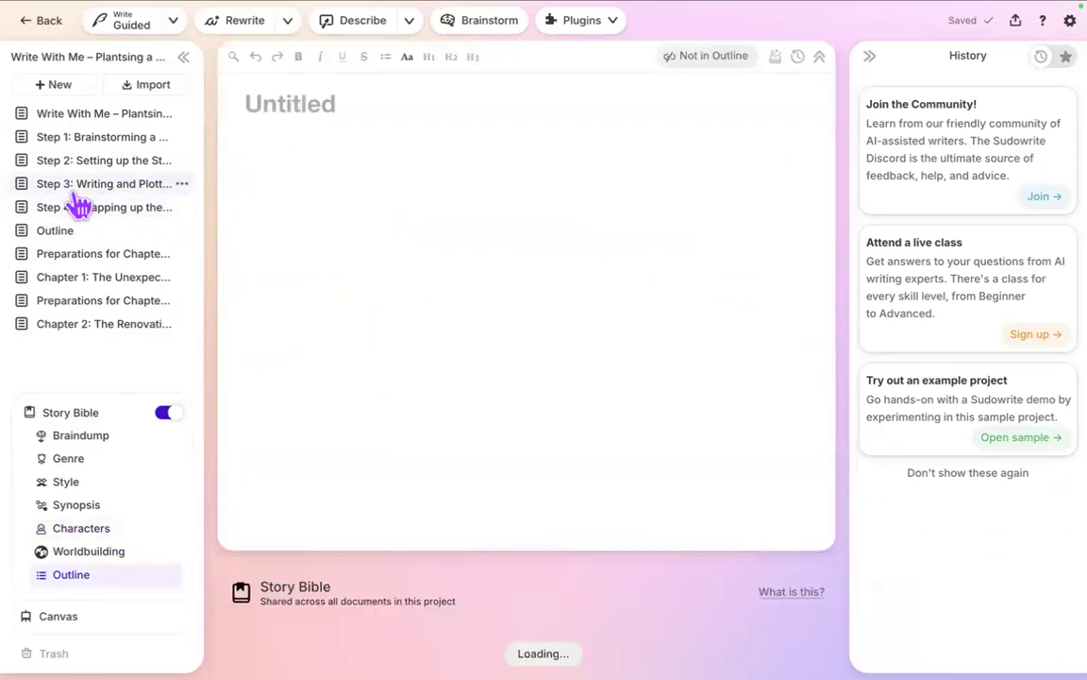
pyautogui.click(73, 193)
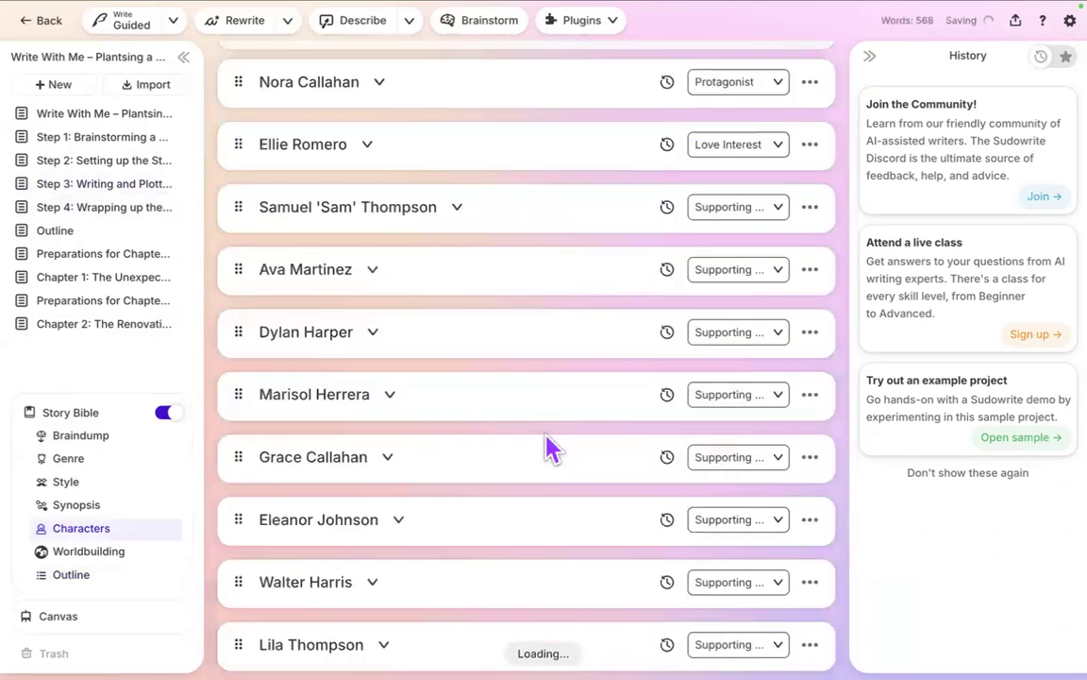
pyautogui.click(94, 186)
pyautogui.scroll(-10, 383, 462)
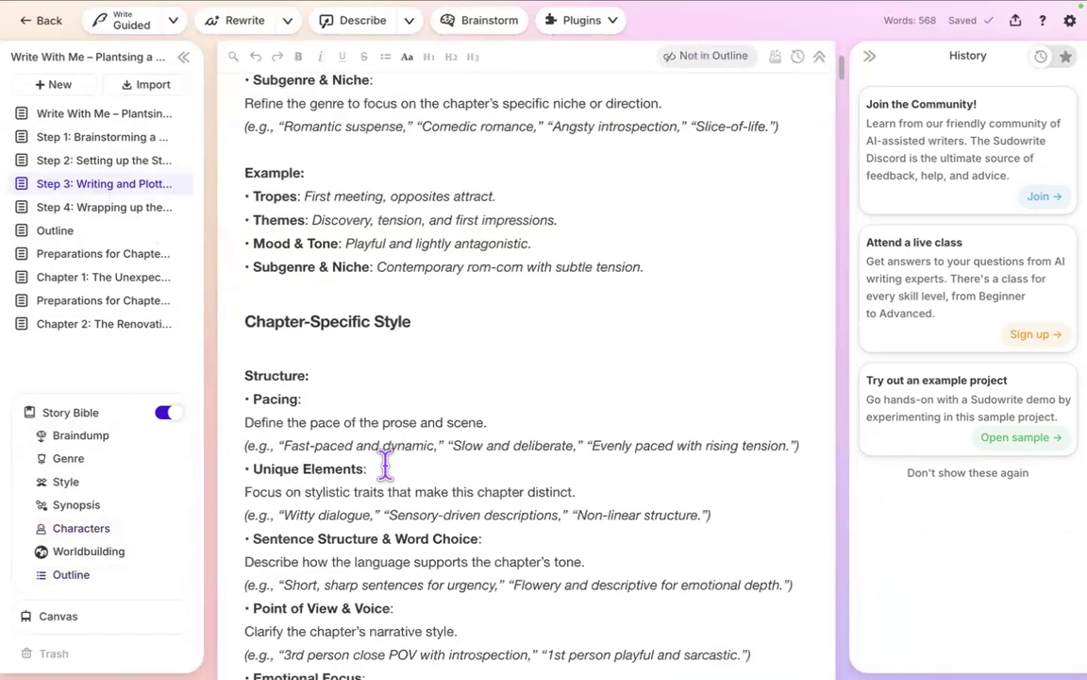
pyautogui.scroll(-20, 383, 461)
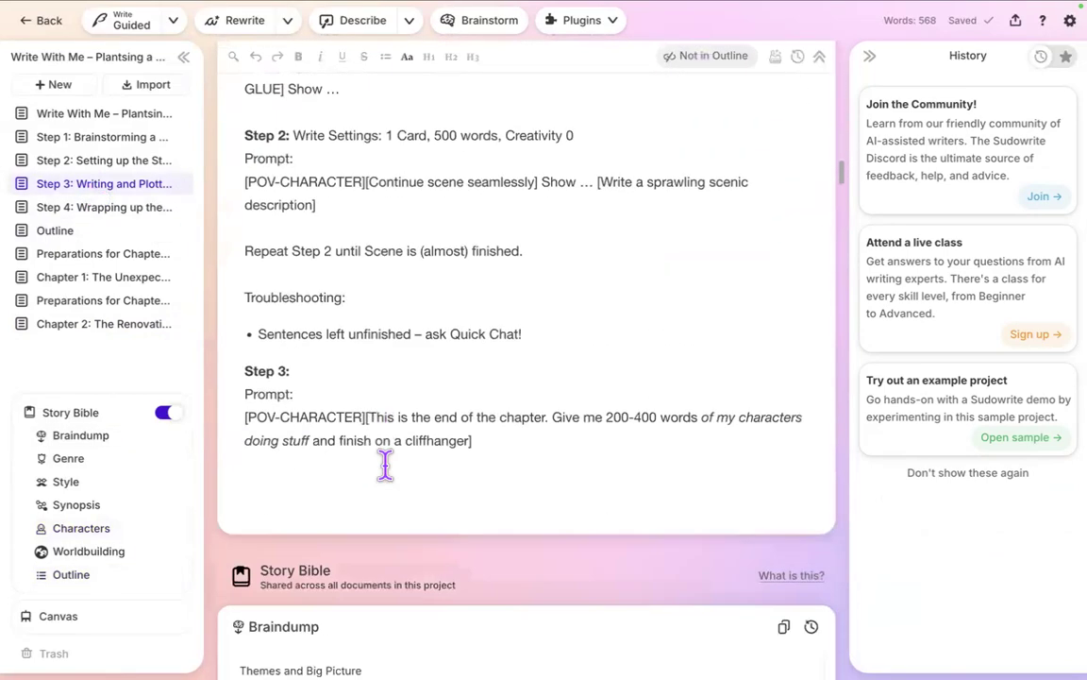
pyautogui.scroll(4, 383, 461)
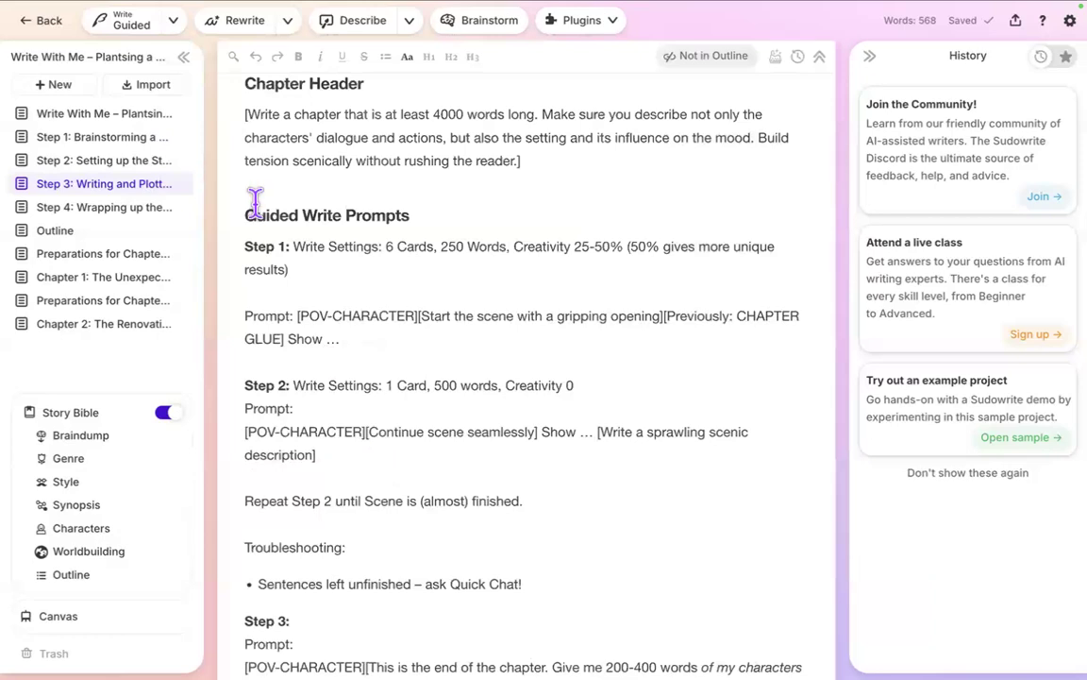
# Review Step 1 of the Guided Write Prompts, covering its Write settings and the scene-opening prompt template.
pyautogui.moveTo(321, 215); pyautogui.dragTo(471, 218)
pyautogui.click(382, 269)
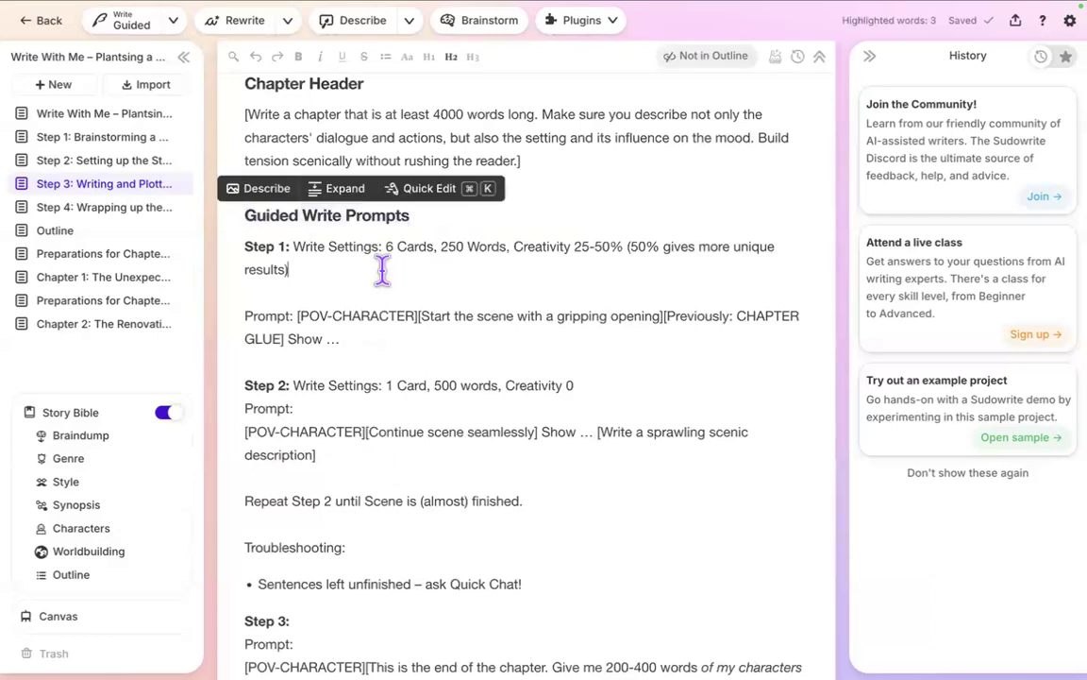
pyautogui.click(236, 246)
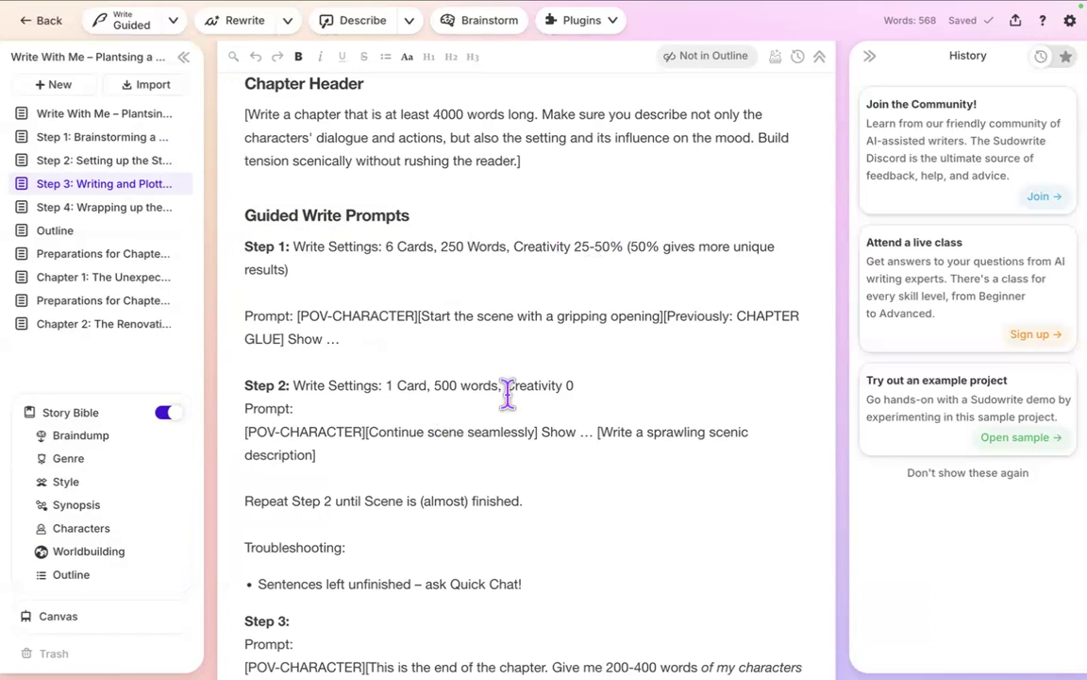
pyautogui.moveTo(376, 345); pyautogui.dragTo(294, 311)
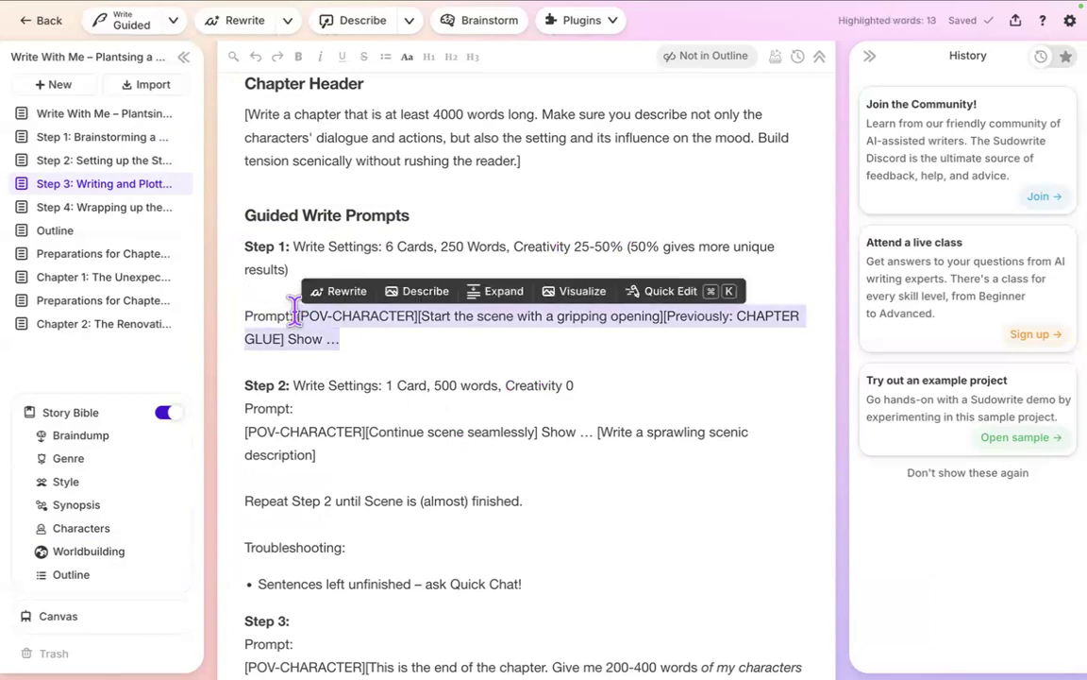
pyautogui.click(666, 341)
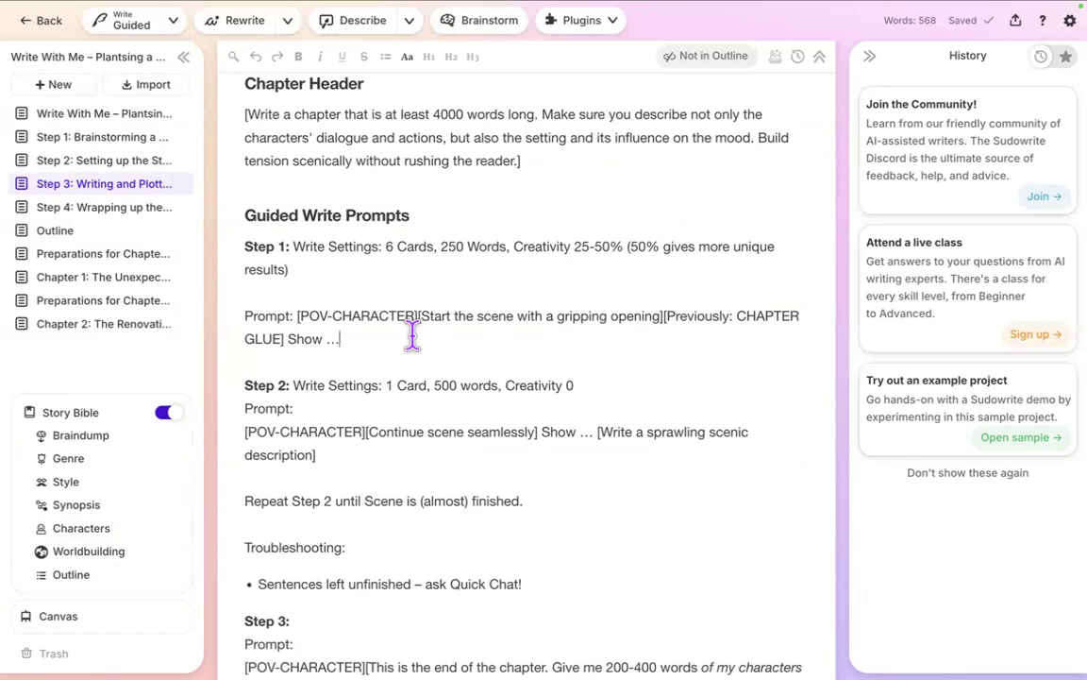
# Following Step 2 of the notes, keep the Write settings at 1 card, set the length to ~500 words and lower Creativity to Least.
pyautogui.click(241, 385)
pyautogui.click(174, 20)
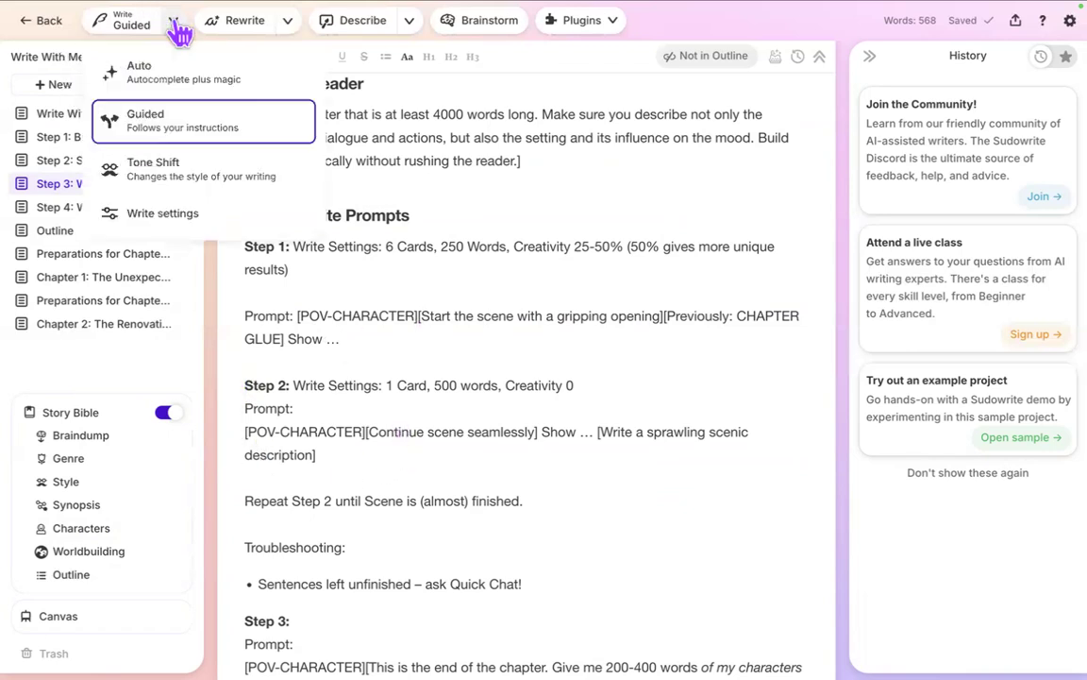
pyautogui.click(224, 223)
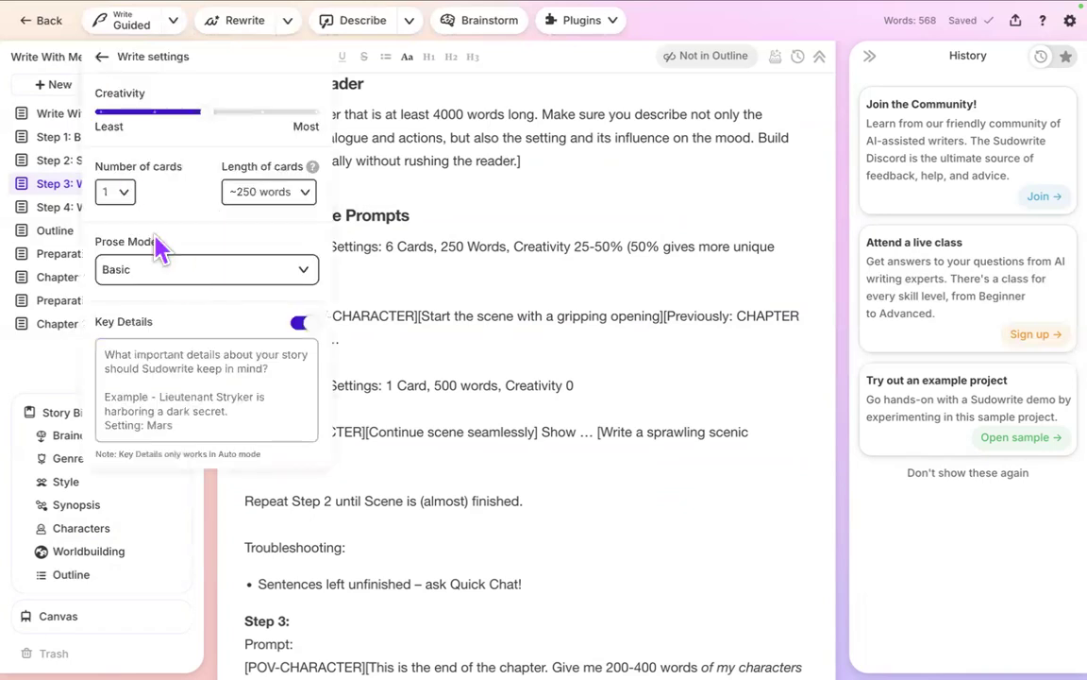
pyautogui.click(130, 200)
pyautogui.click(131, 199)
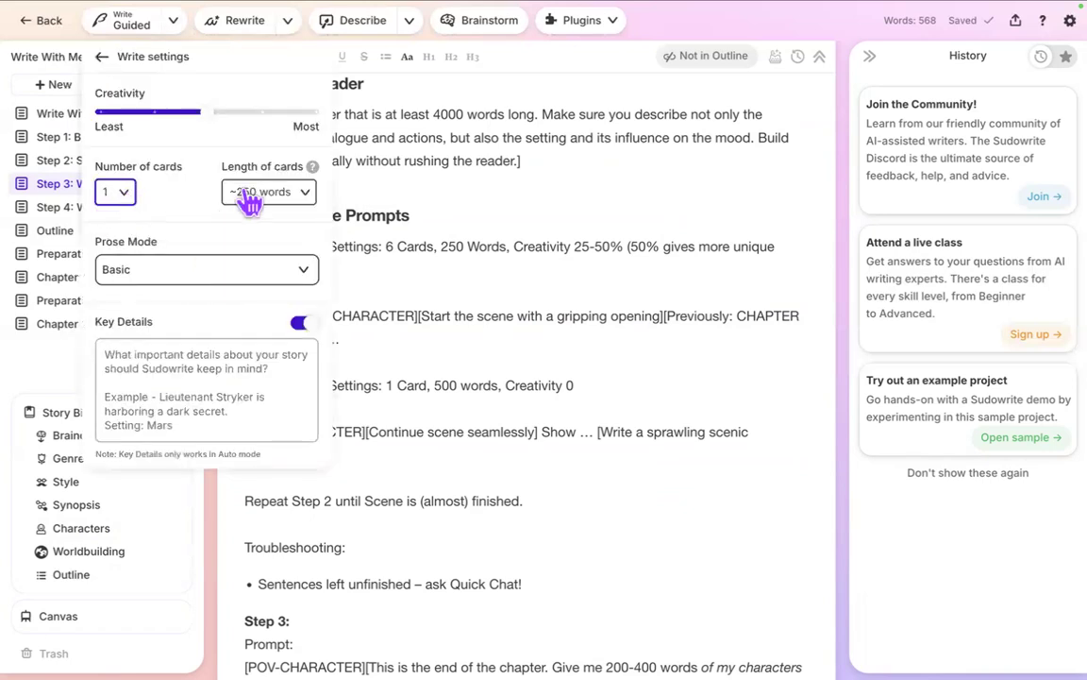
pyautogui.click(264, 193)
pyautogui.click(274, 349)
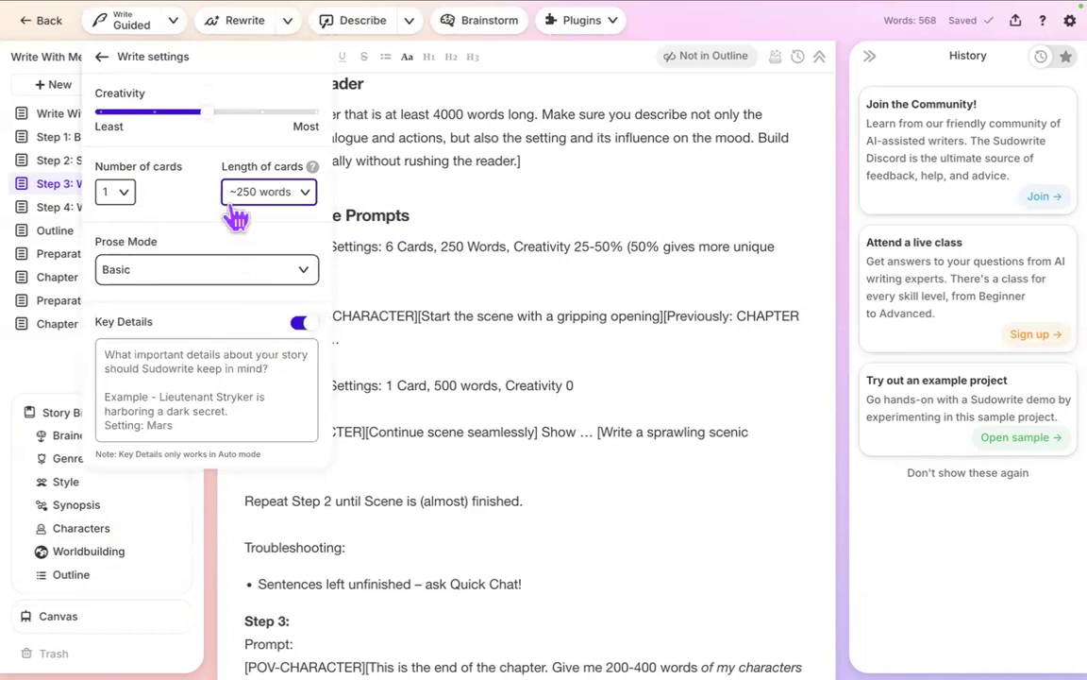
pyautogui.click(236, 199)
pyautogui.click(268, 371)
pyautogui.click(251, 197)
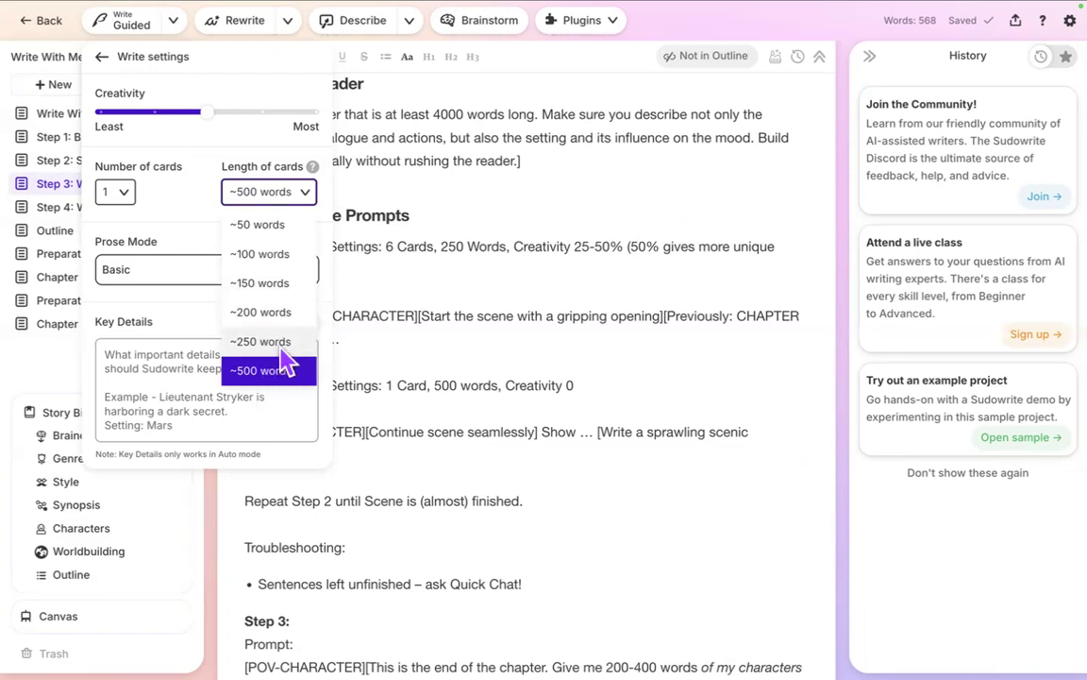
pyautogui.click(204, 110)
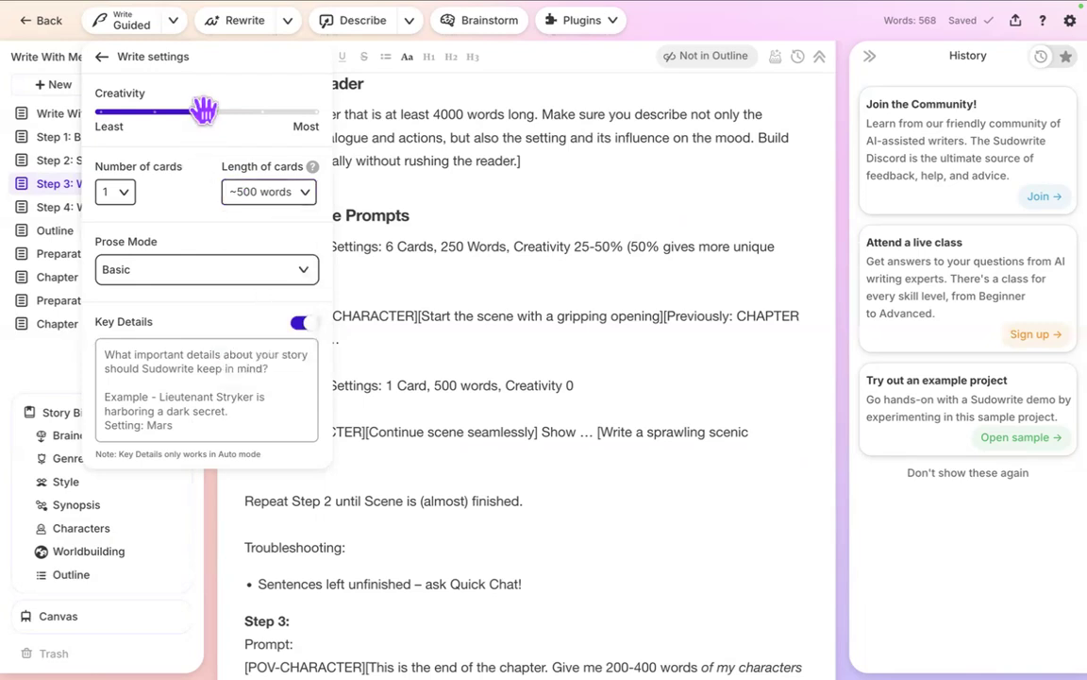
pyautogui.moveTo(204, 114); pyautogui.dragTo(54, 123)
pyautogui.click(472, 604)
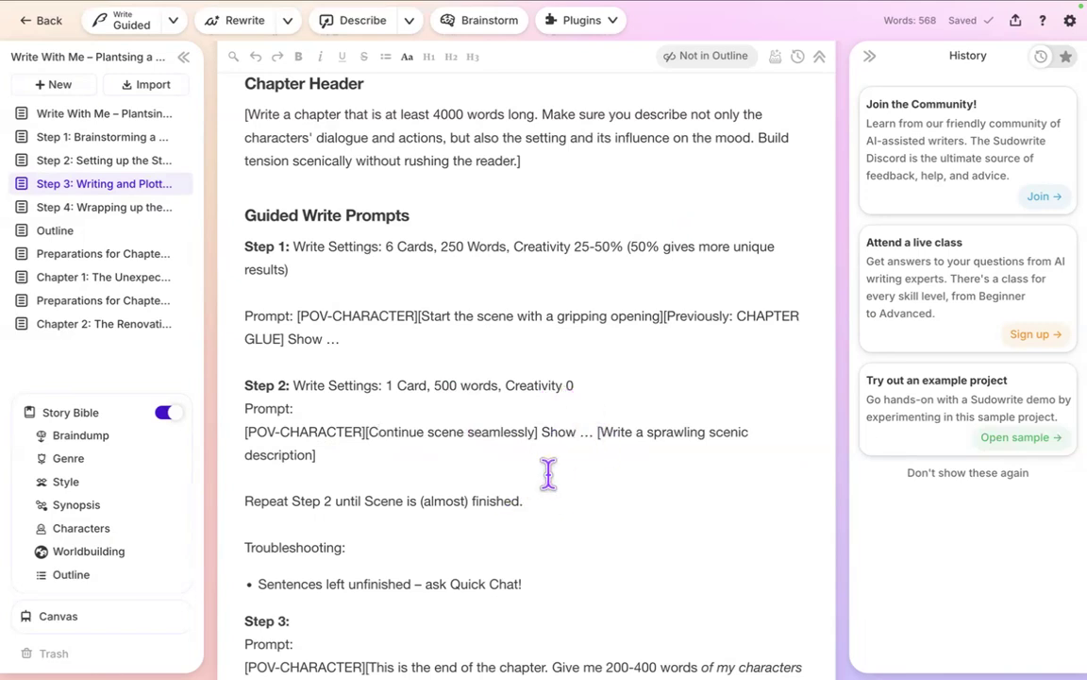
# Examine the "[Write a sprawling scenic description]" tag in the Step 2 prompt, the troubleshooting note and the Step 3 chapter-ending prompt.
pyautogui.moveTo(598, 432); pyautogui.dragTo(598, 448)
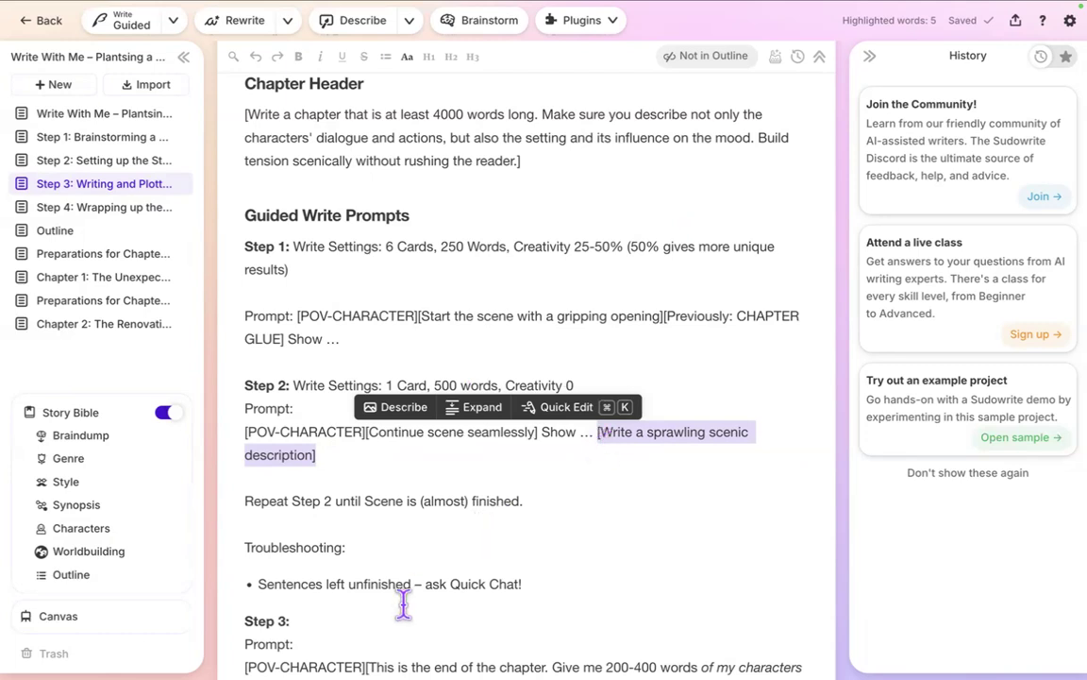
pyautogui.click(455, 539)
pyautogui.scroll(-2, 457, 538)
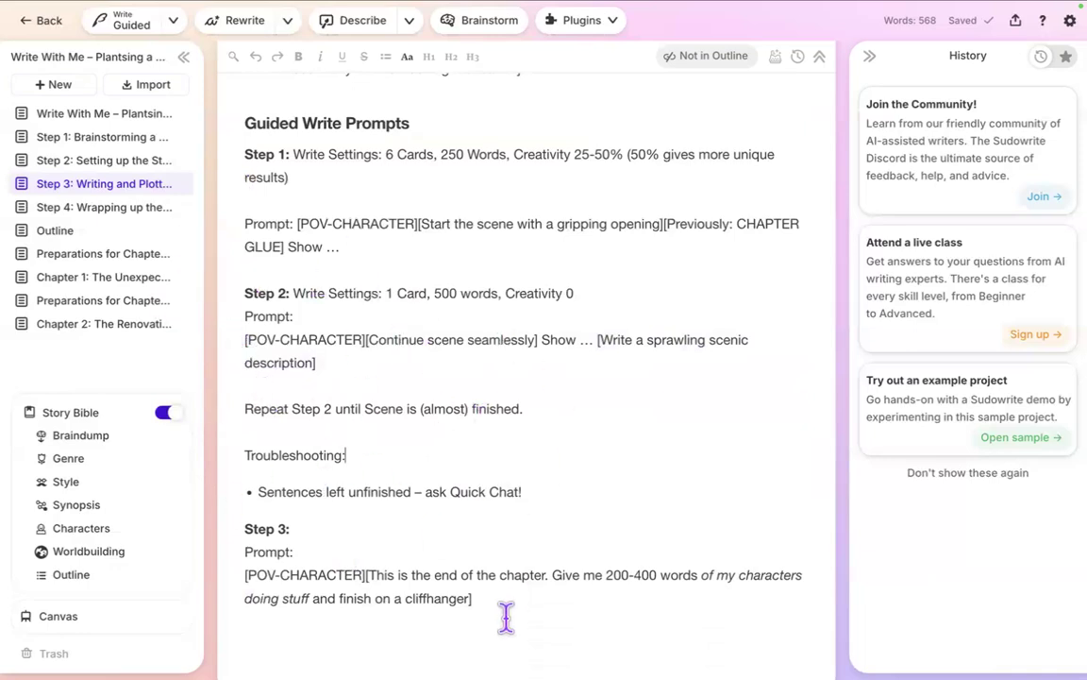
# Examine the Step 3 chapter-ending prompt, covering its 200-400 word request, the "of my characters doing stuff" wording and the cliffhanger instruction.
pyautogui.moveTo(510, 598); pyautogui.dragTo(227, 576)
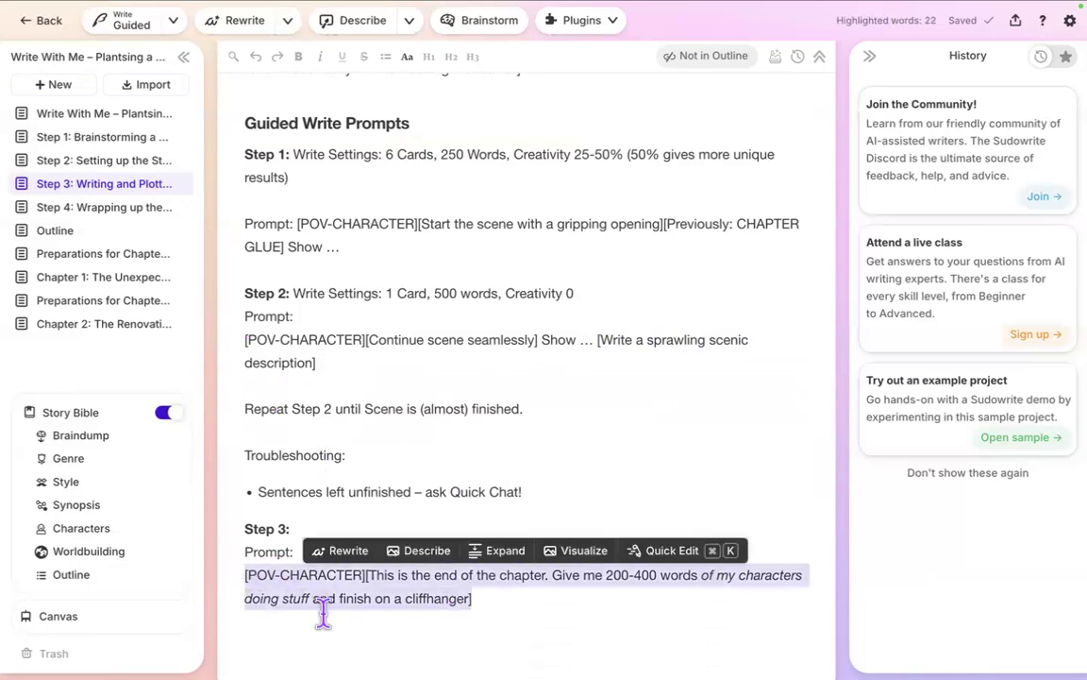
pyautogui.click(335, 587)
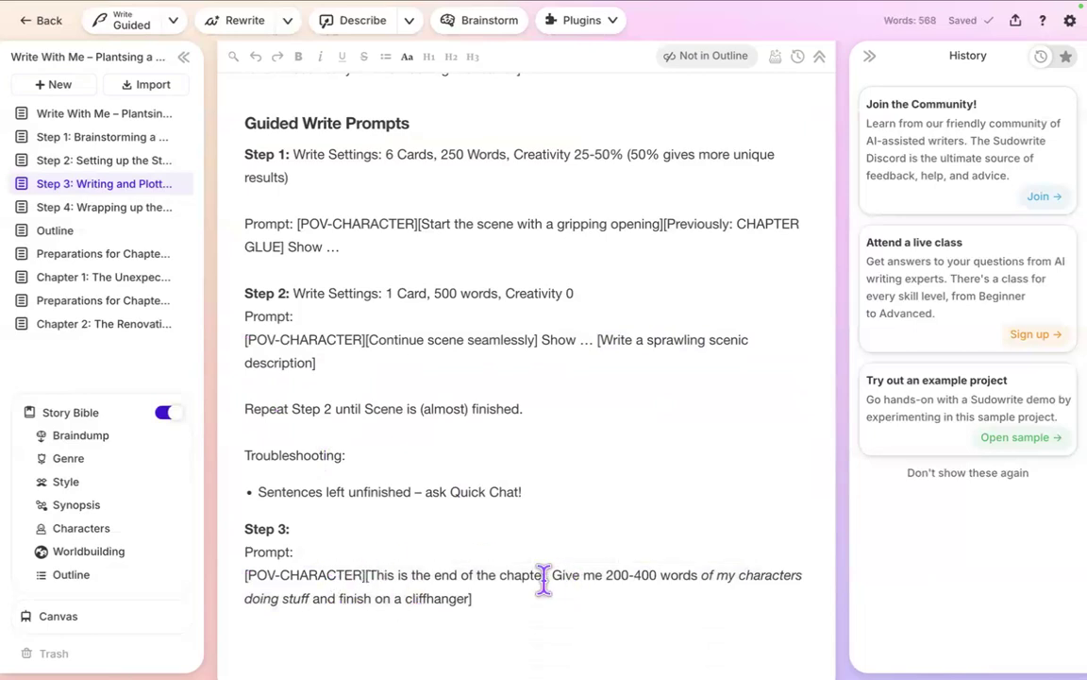
pyautogui.moveTo(551, 579); pyautogui.dragTo(699, 579)
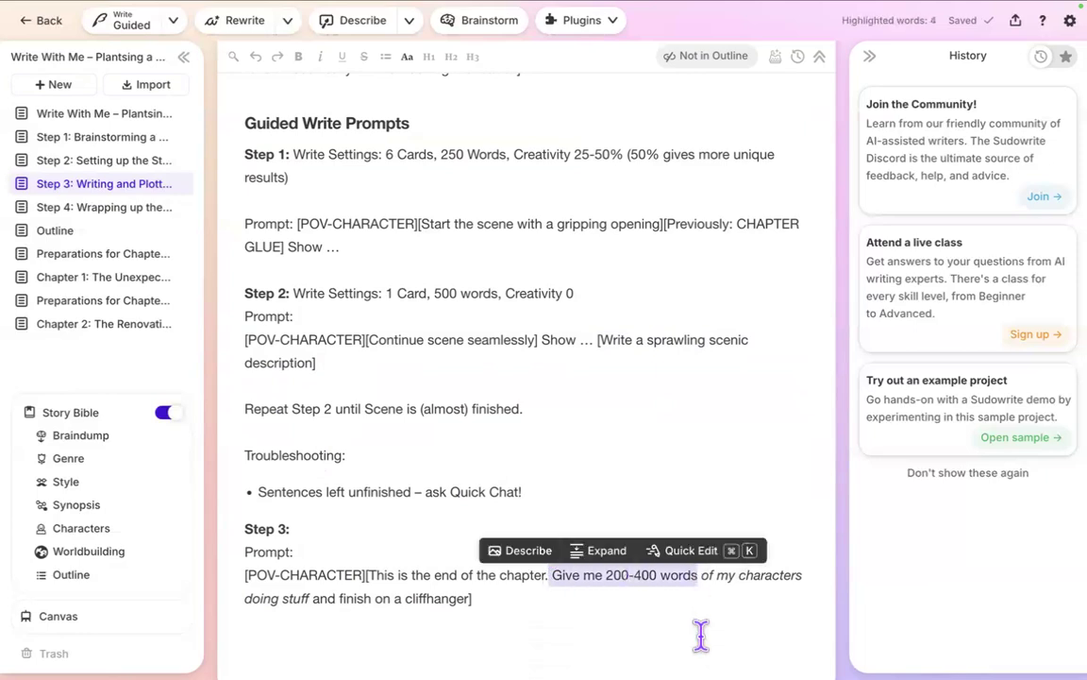
pyautogui.click(700, 618)
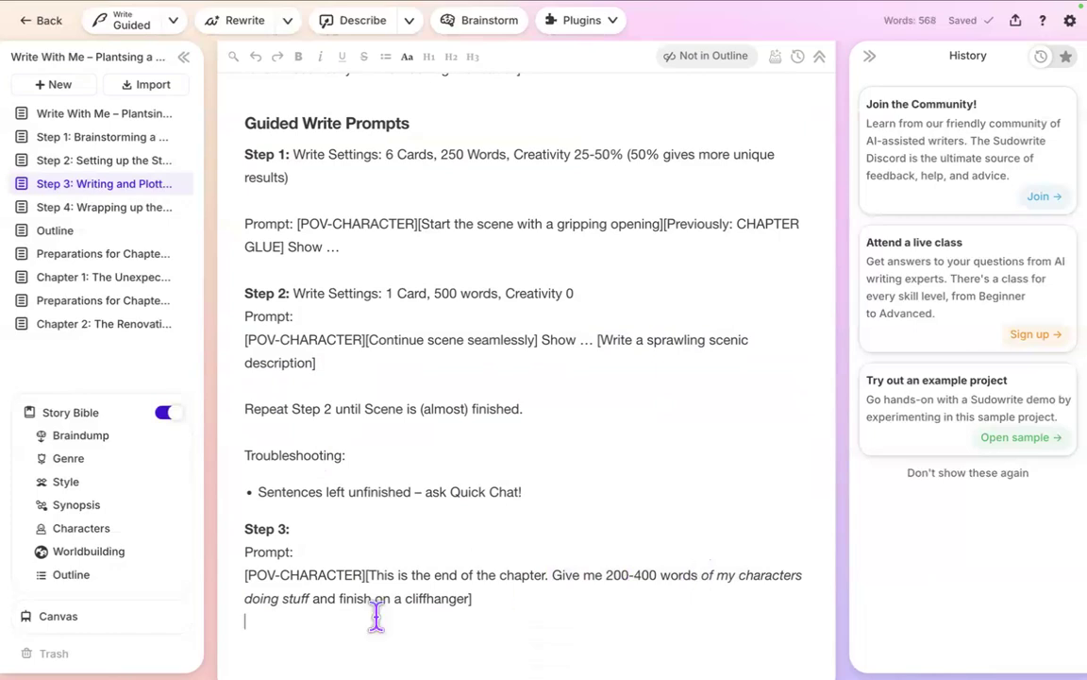
pyautogui.moveTo(314, 597); pyautogui.dragTo(699, 575)
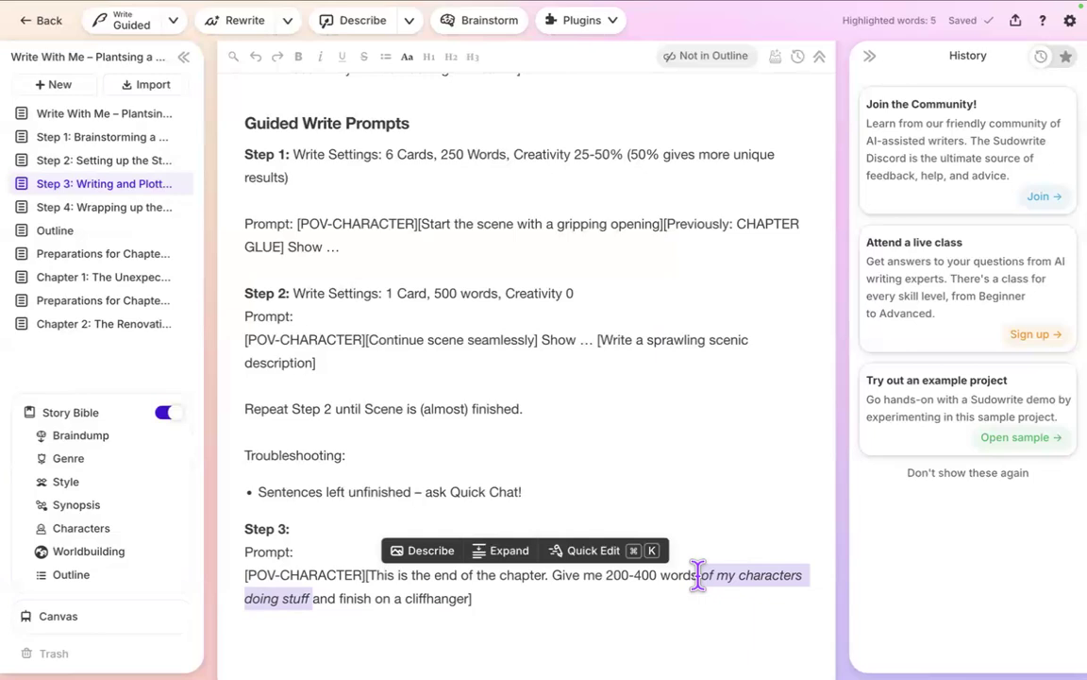
pyautogui.click(353, 606)
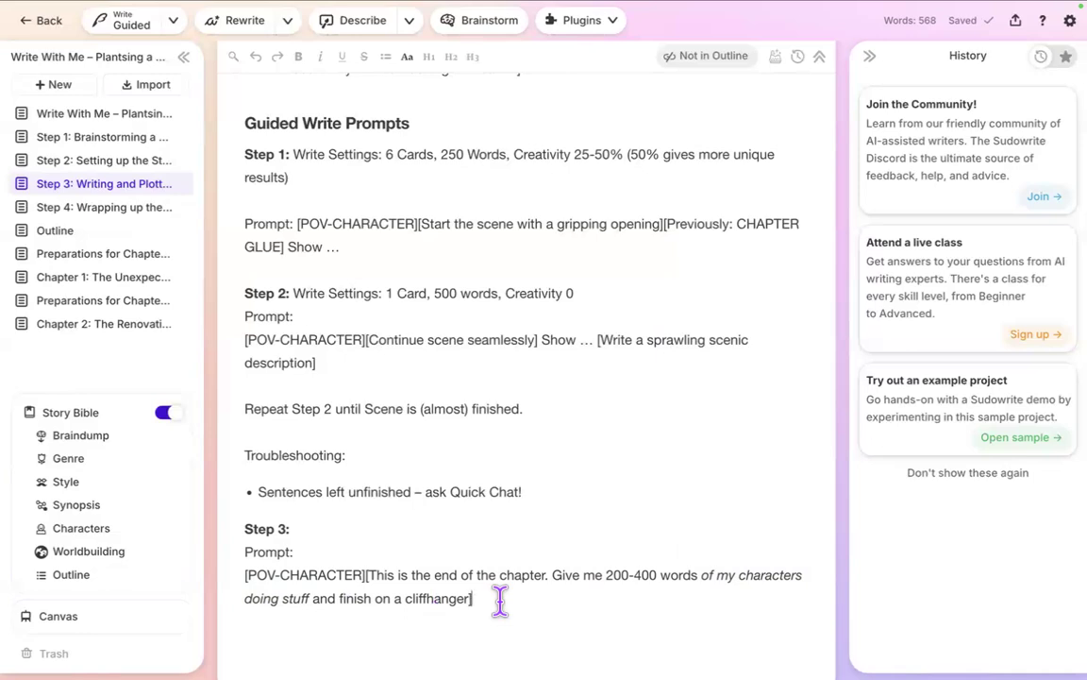
pyautogui.tripleClick(218, 593)
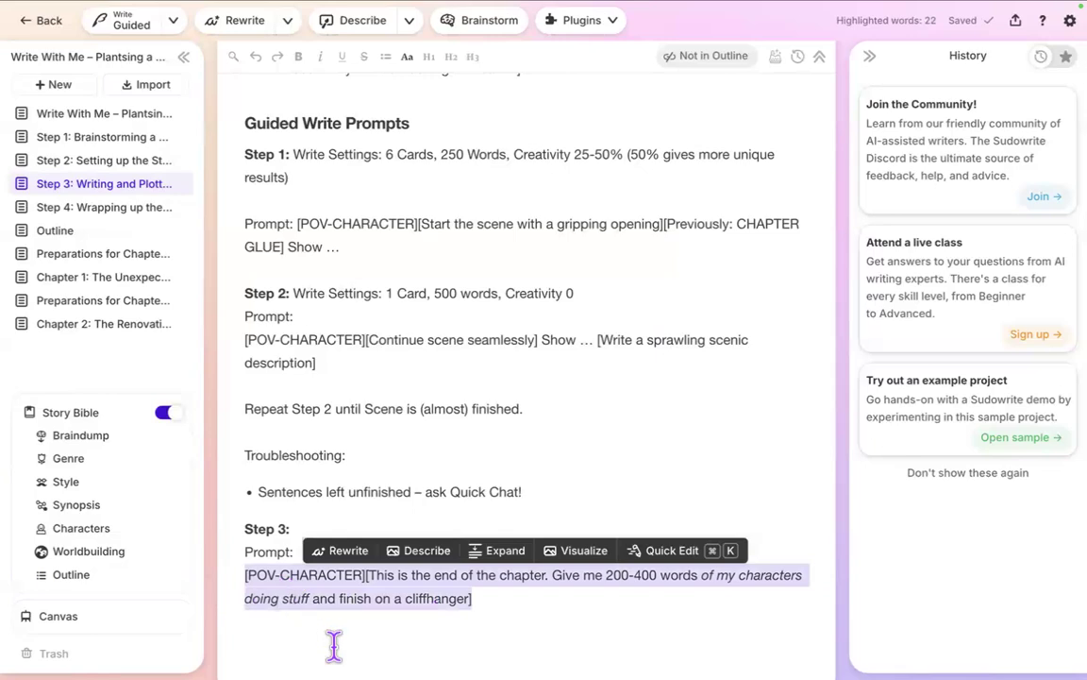
pyautogui.click(497, 616)
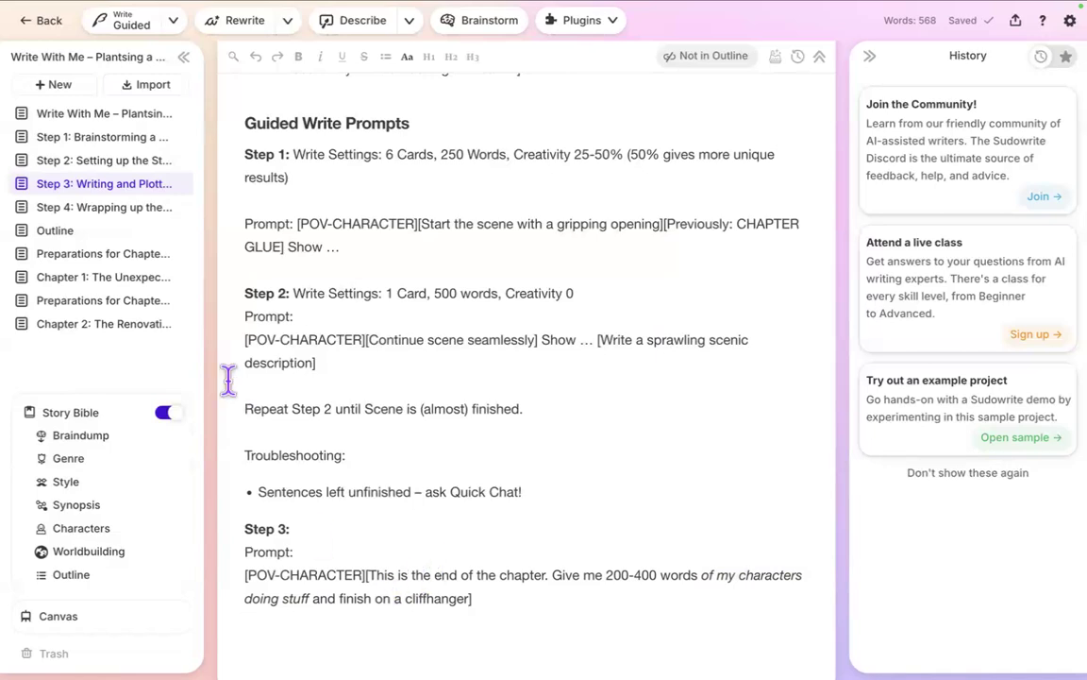
# Open the Chapter 2: The Renovation Begins document and review its generated prose up to Ellie's last line.
pyautogui.click(78, 326)
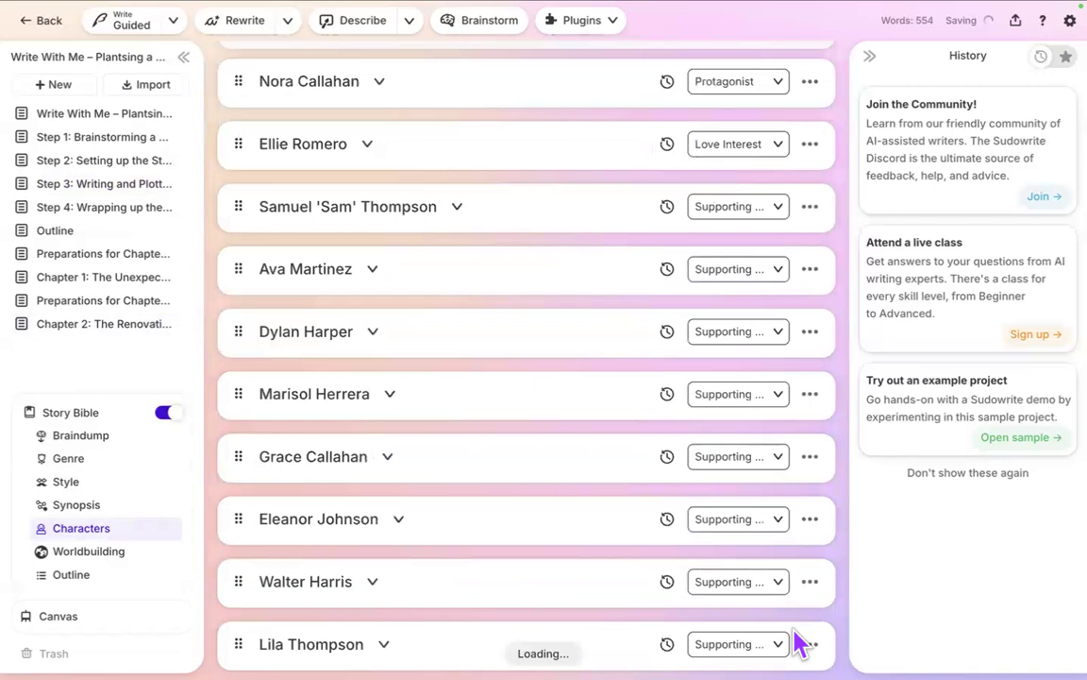
pyautogui.scroll(-3, 794, 631)
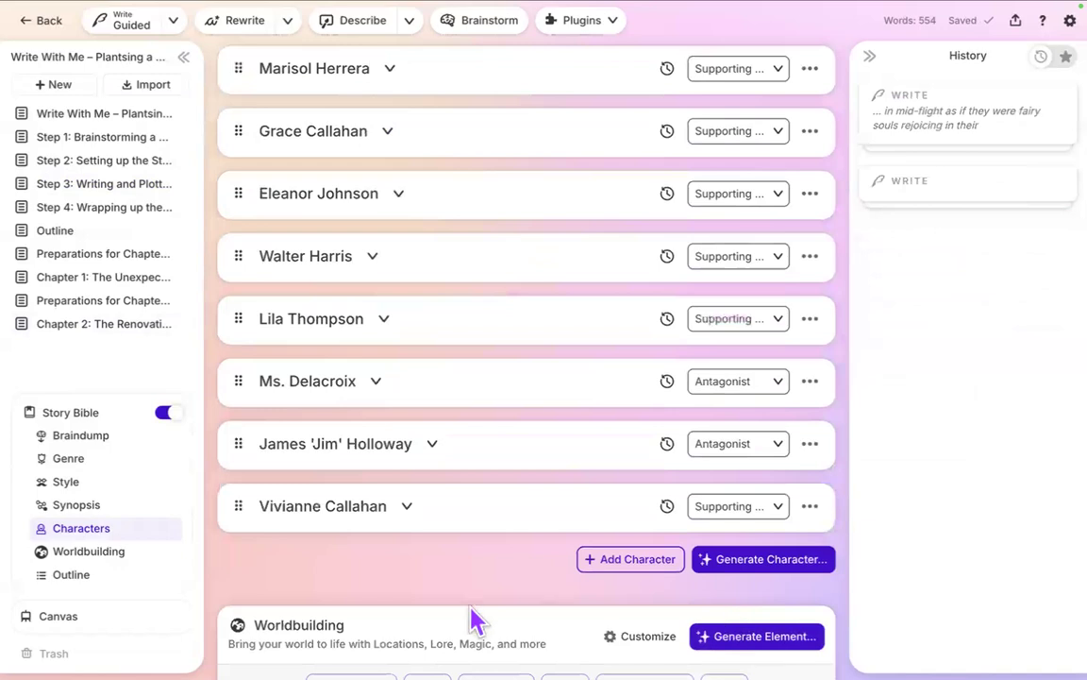
pyautogui.click(135, 331)
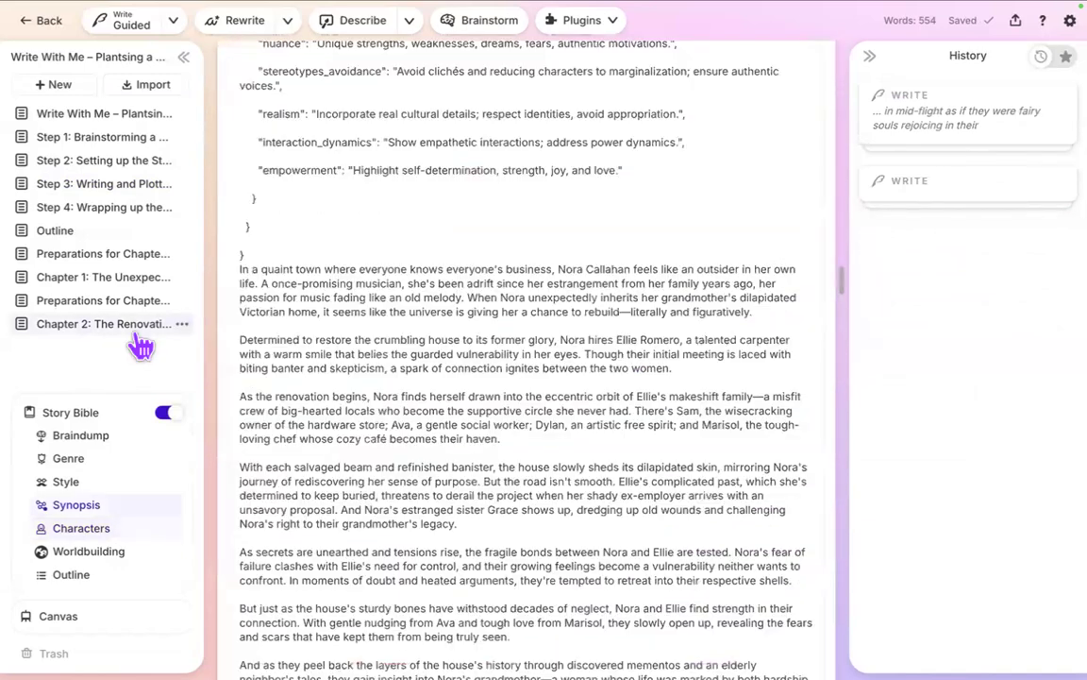
pyautogui.scroll(-5, 373, 498)
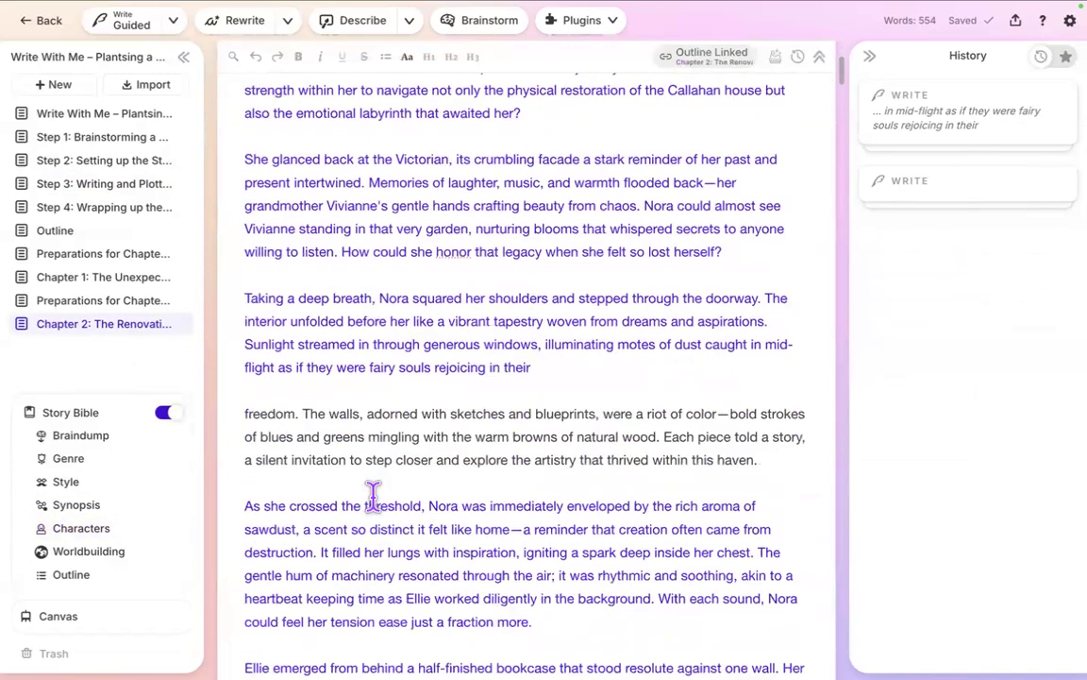
pyautogui.scroll(-5, 373, 497)
pyautogui.scroll(4, 373, 493)
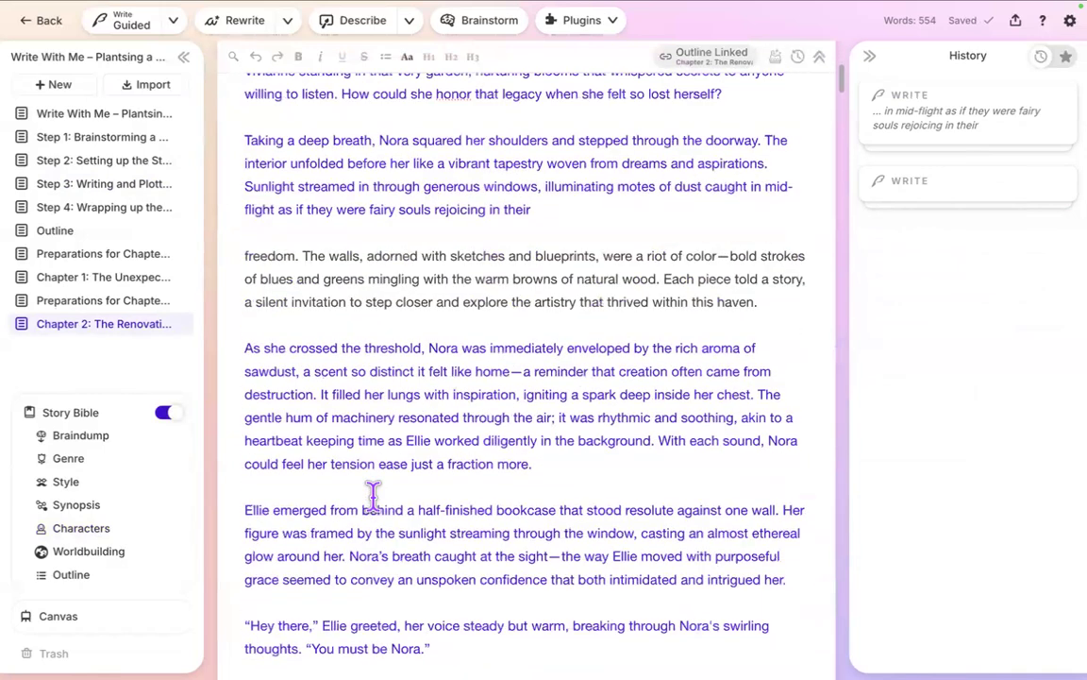
pyautogui.scroll(-5, 373, 493)
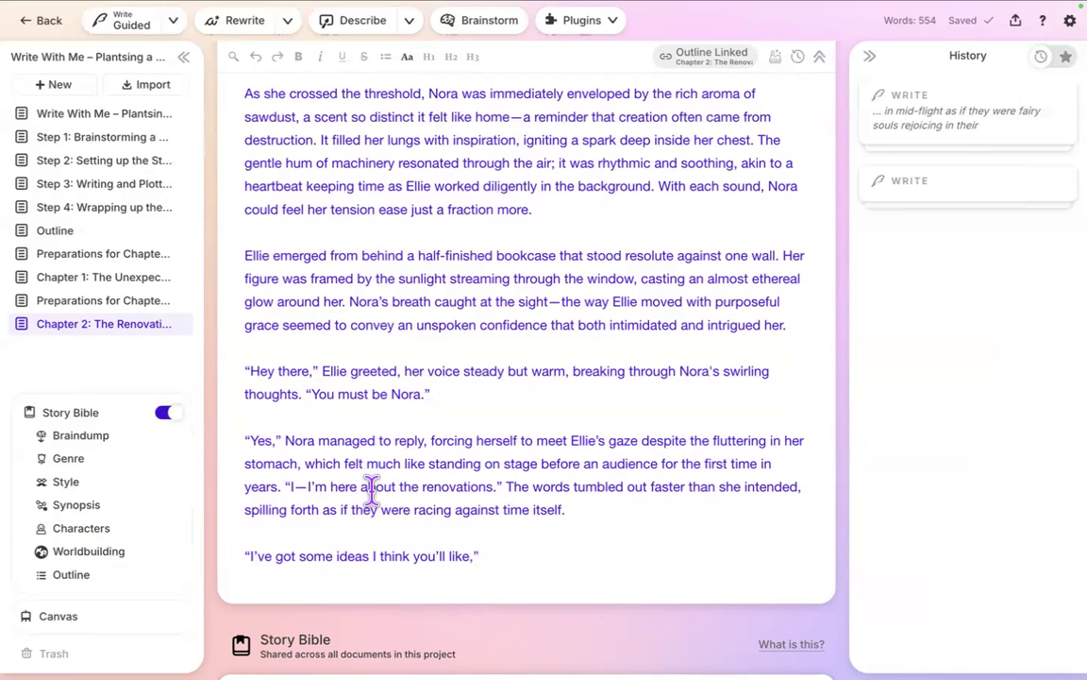
pyautogui.click(481, 564)
pyautogui.scroll(4, 518, 559)
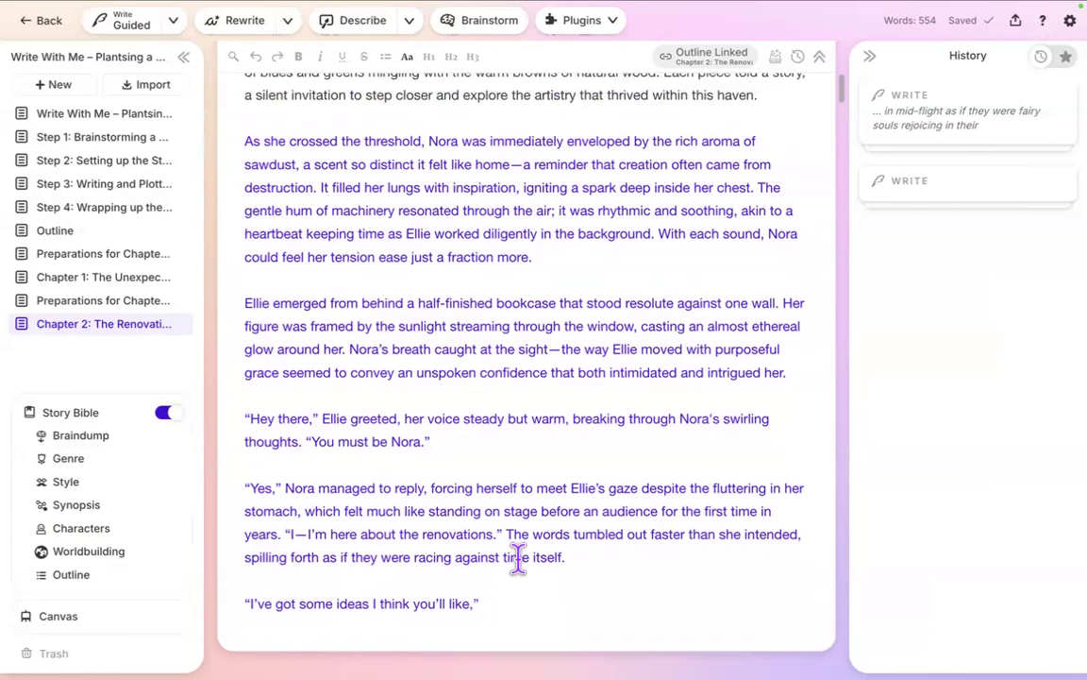
# Join the split sentence in Chapter 2 by removing the paragraph break between "rejoicing in their" and "freedom".
pyautogui.scroll(1, 518, 559)
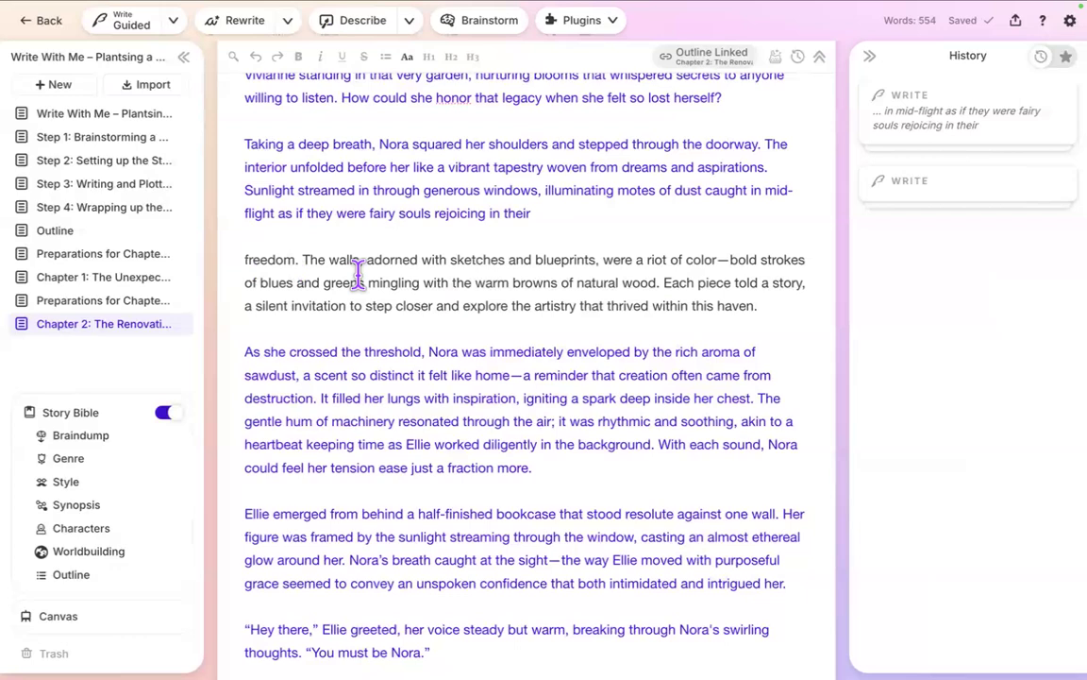
pyautogui.press('BackSpace')
pyautogui.press('BackSpace')
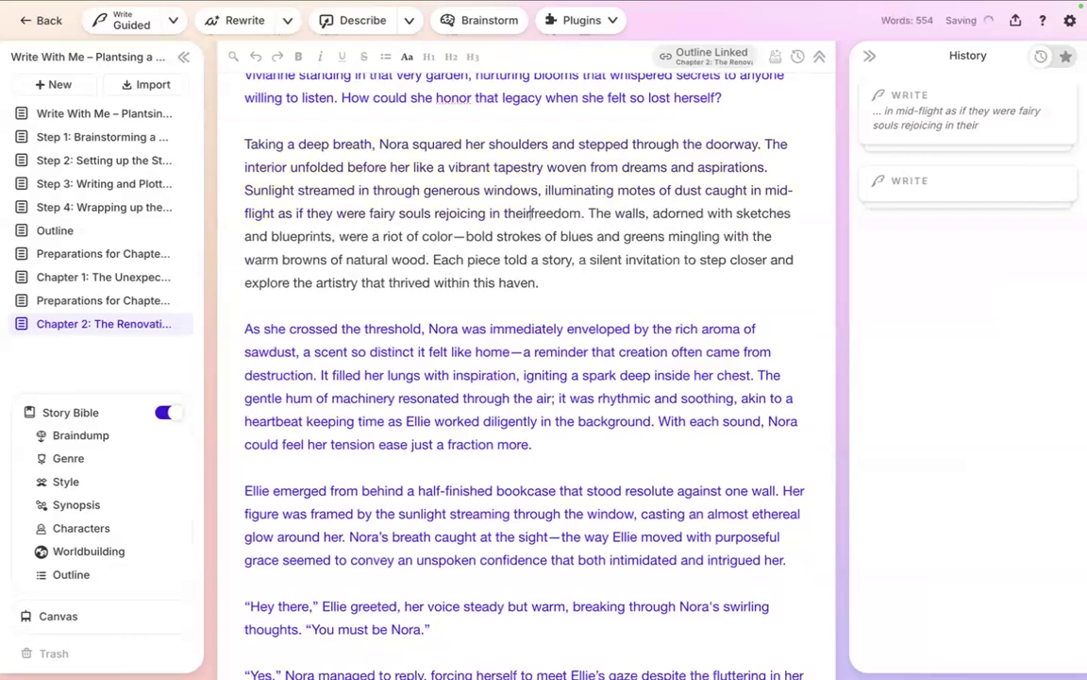
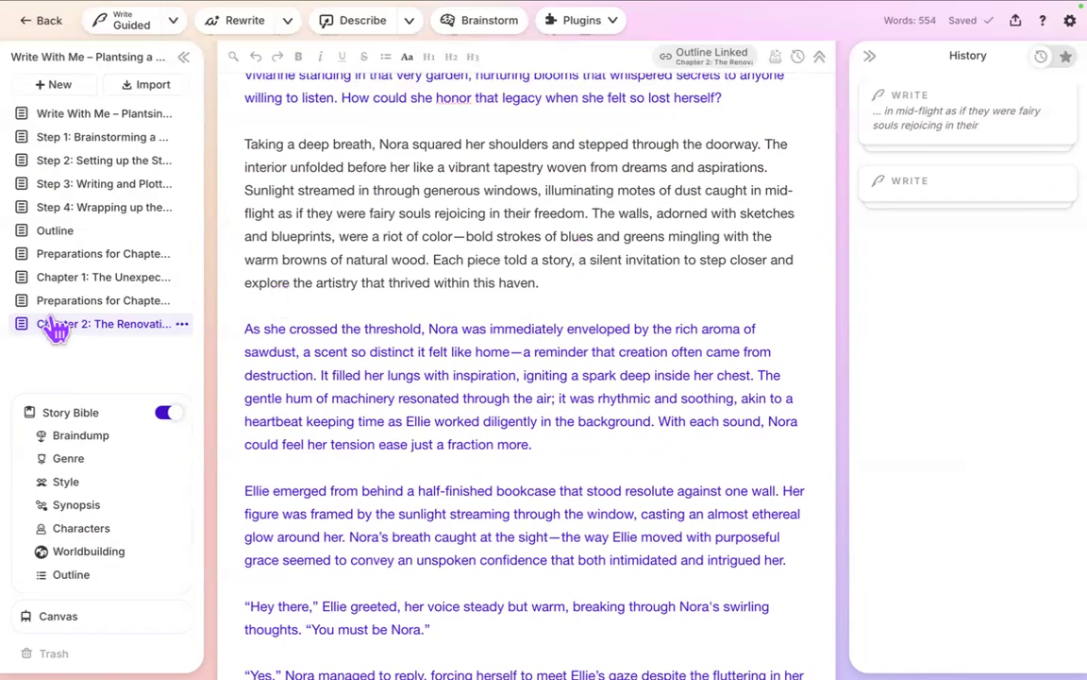
# Open Chapter 1: The Unexpected Legacy and look through its opening scenes and its history of Write and Rewrite cards.
pyautogui.click(122, 280)
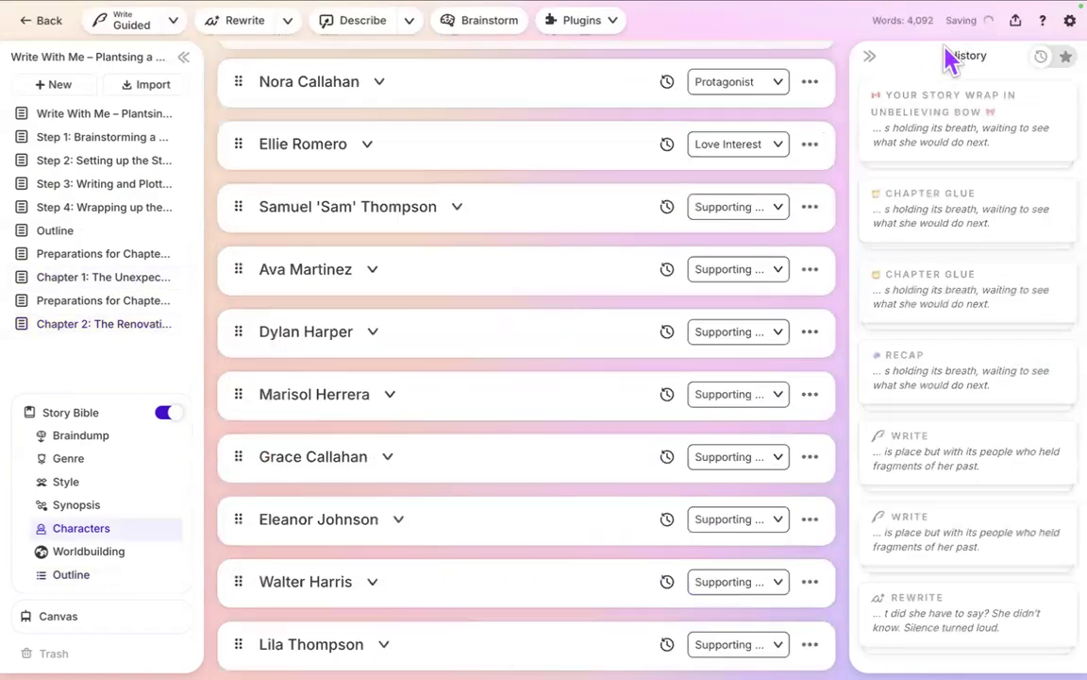
pyautogui.scroll(-1, 807, 211)
pyautogui.scroll(-20, 779, 231)
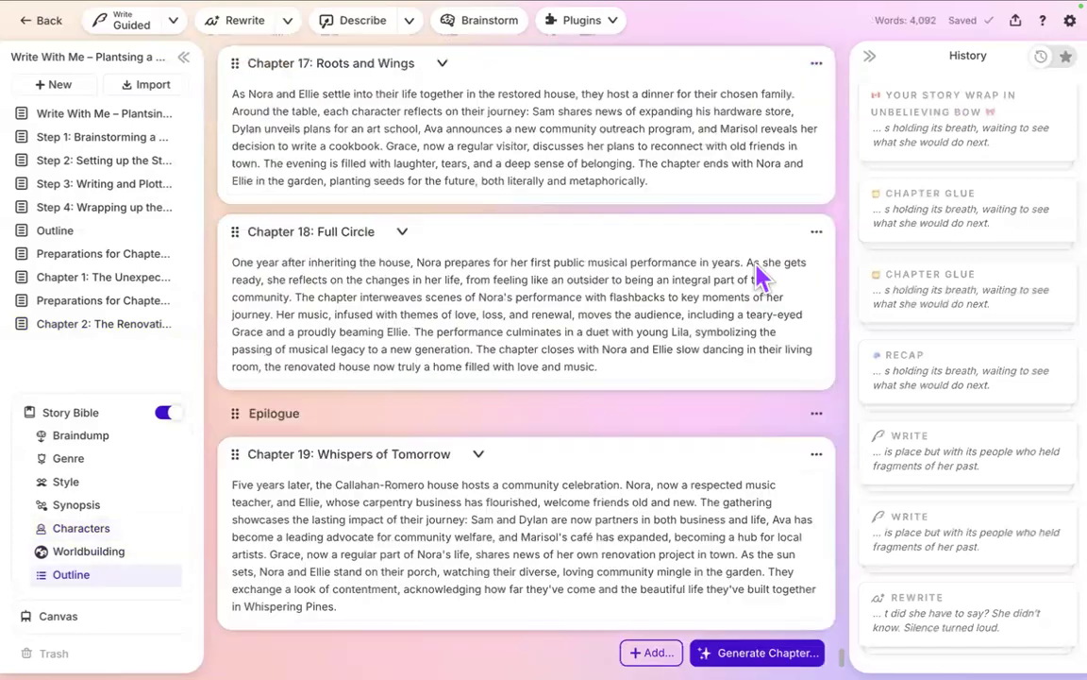
pyautogui.click(124, 281)
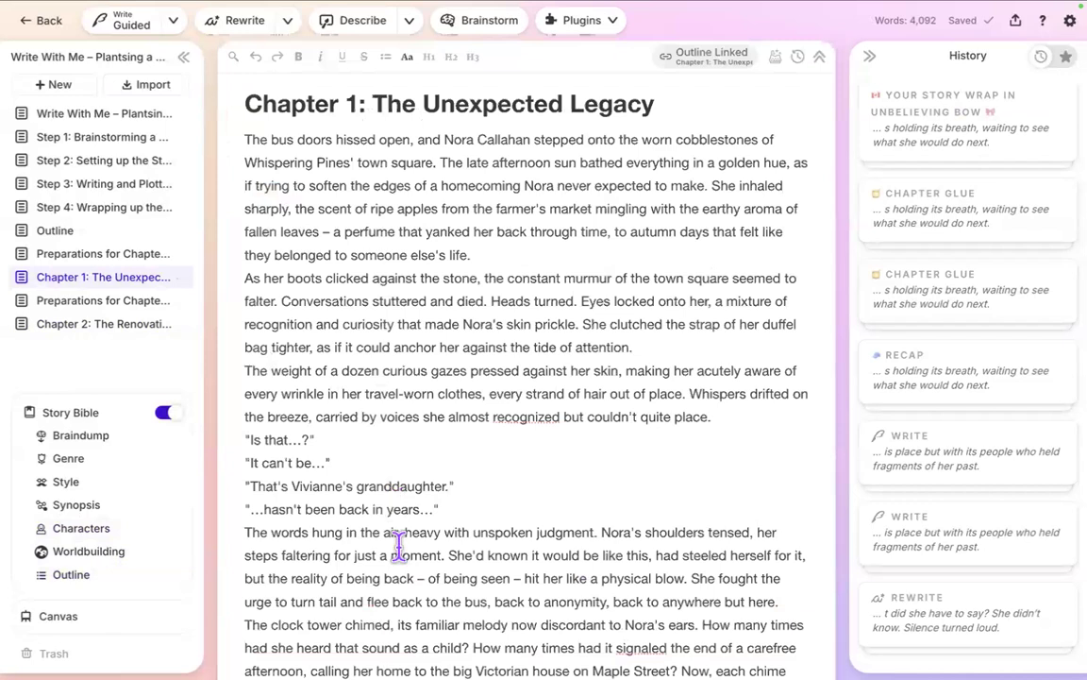
pyautogui.scroll(-2, 369, 564)
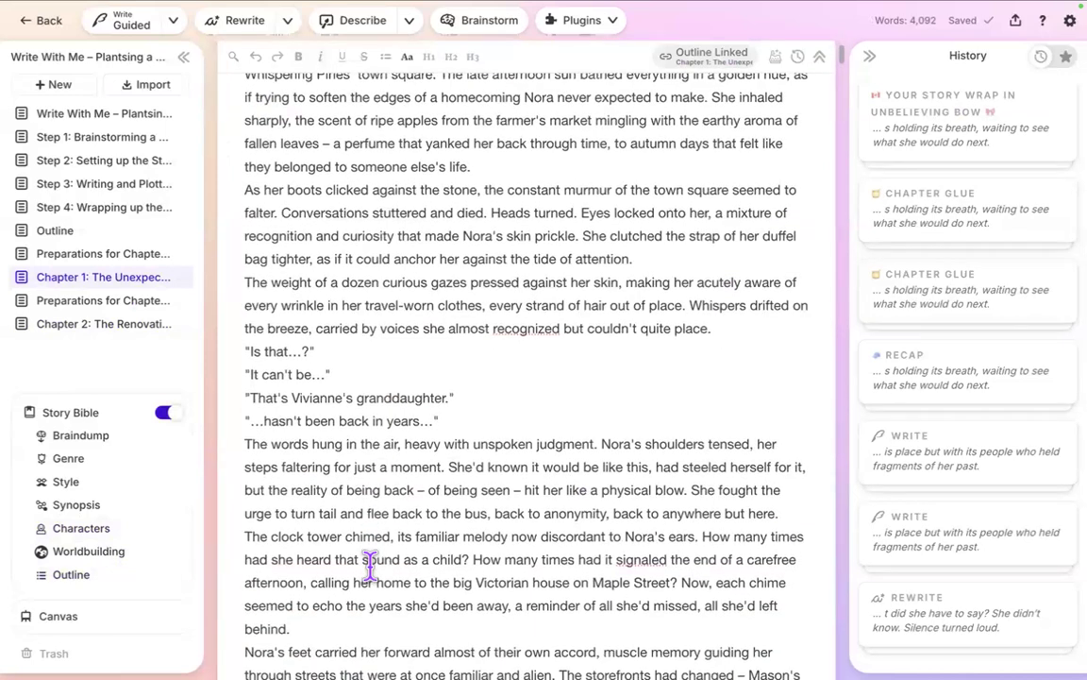
pyautogui.scroll(-7, 369, 563)
pyautogui.scroll(-2, 791, 221)
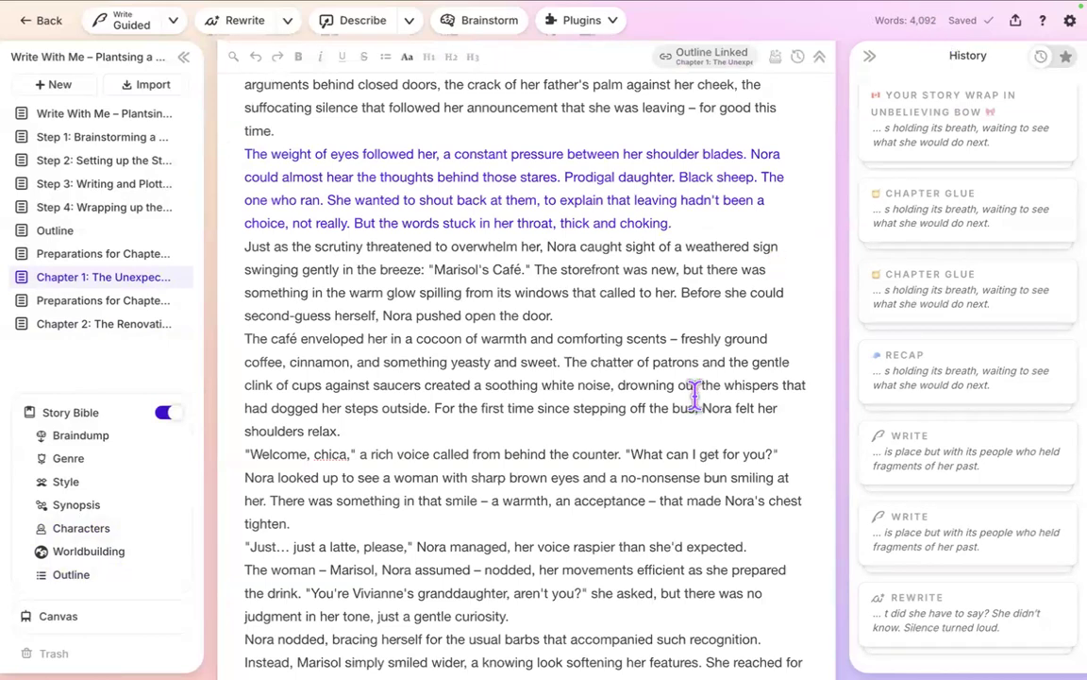
pyautogui.scroll(6, 696, 388)
pyautogui.scroll(3, 734, 246)
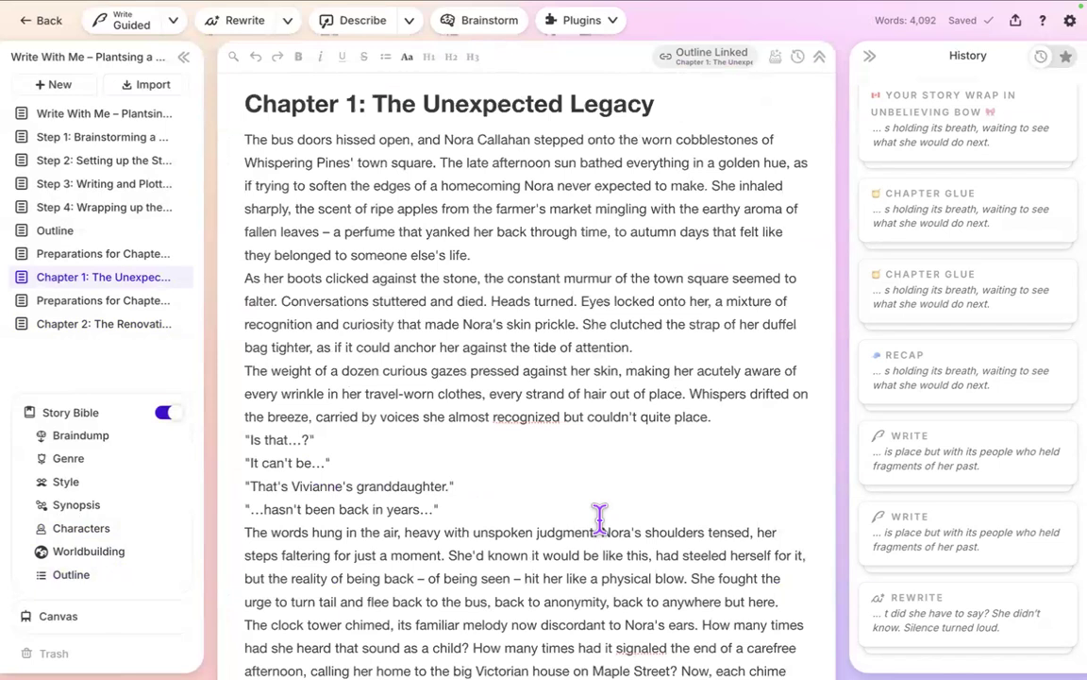
pyautogui.scroll(-5, 976, 575)
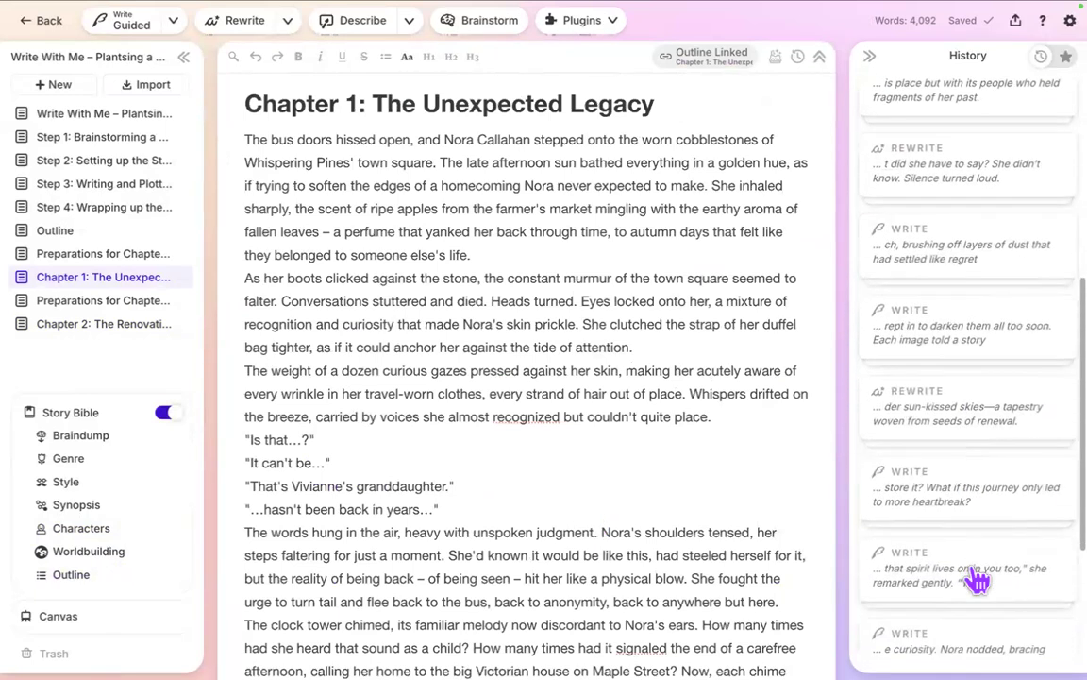
pyautogui.scroll(-3, 976, 578)
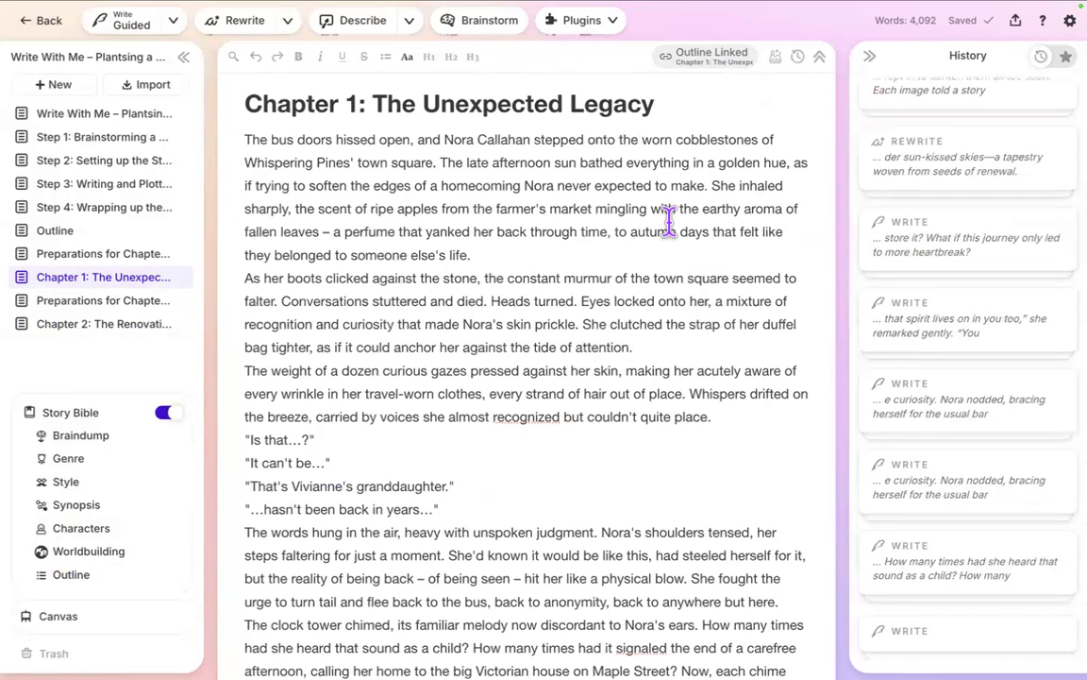
# Read through the Chapter 1 prose from the café scene to Nora's walk through the Callahan House.
pyautogui.scroll(-15, 670, 221)
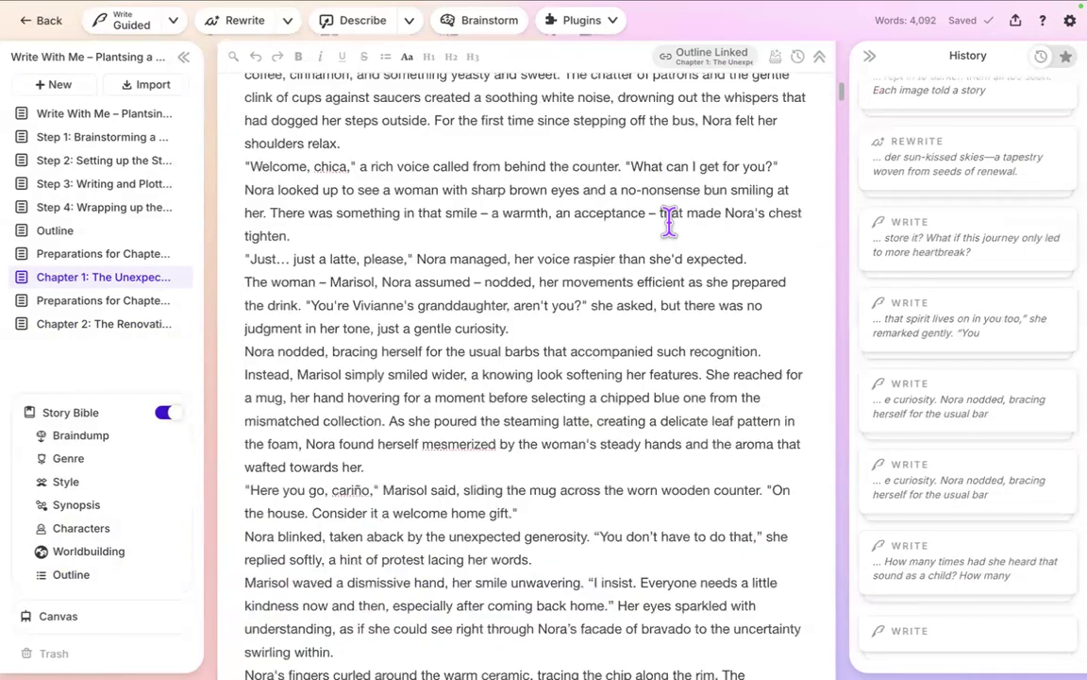
pyautogui.scroll(-2, 669, 220)
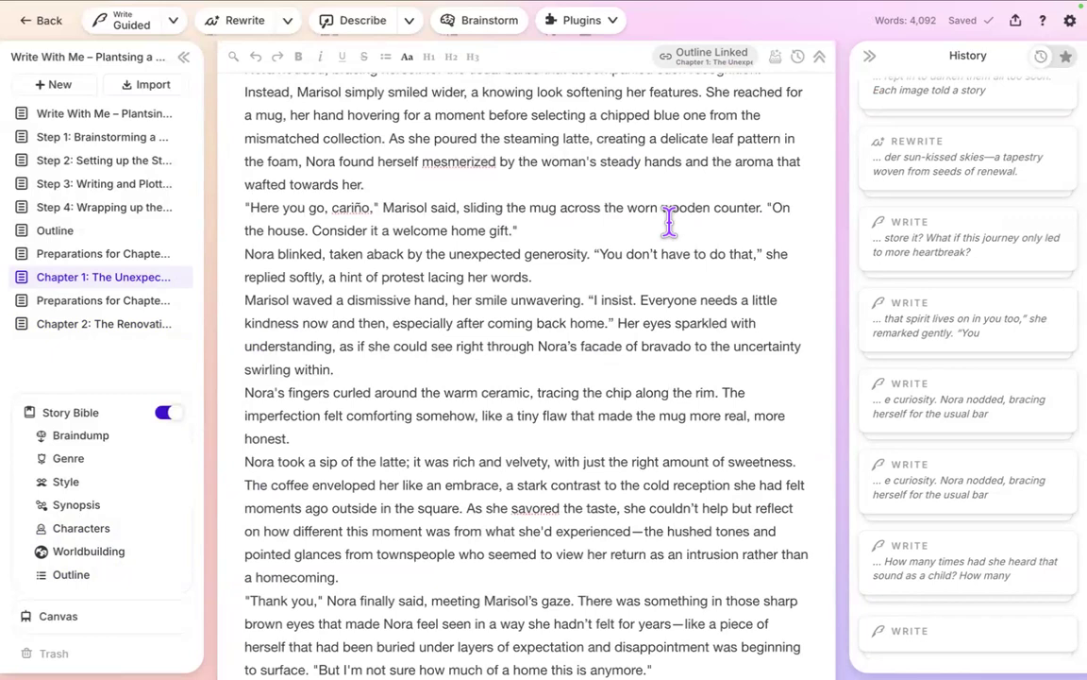
pyautogui.scroll(-10, 595, 344)
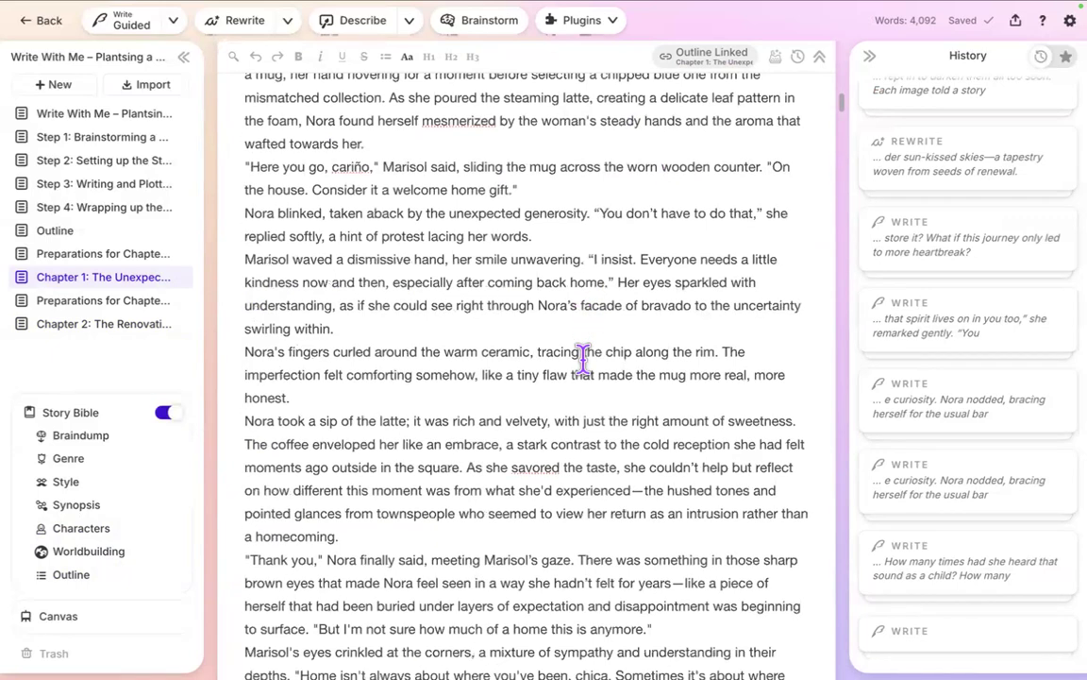
pyautogui.scroll(-15, 582, 357)
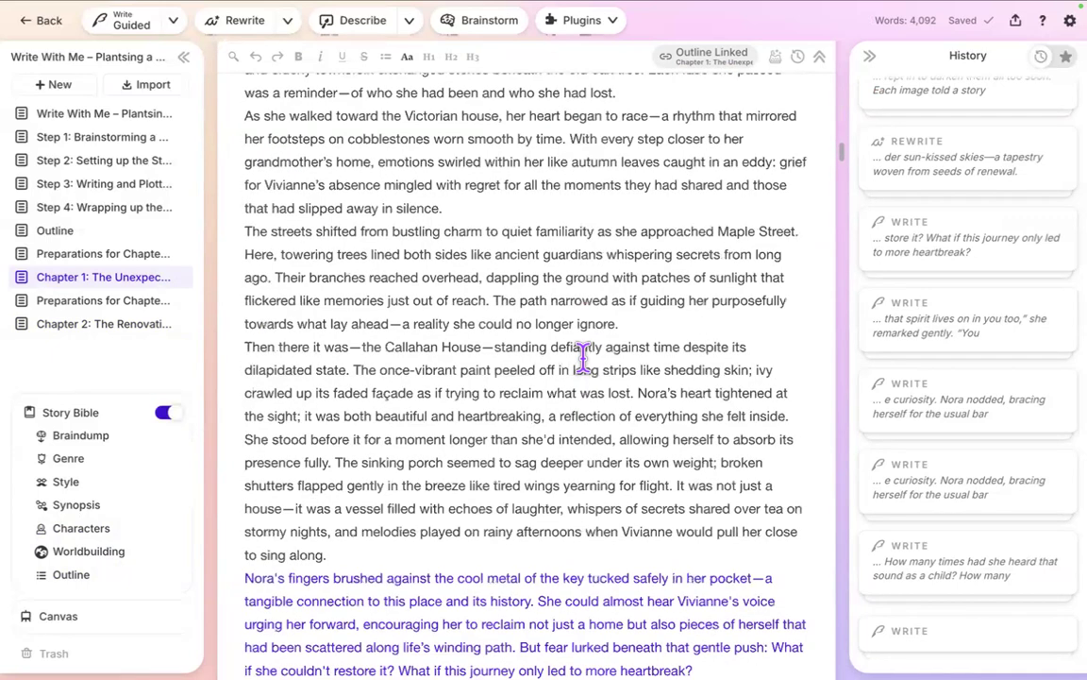
pyautogui.scroll(-4, 583, 357)
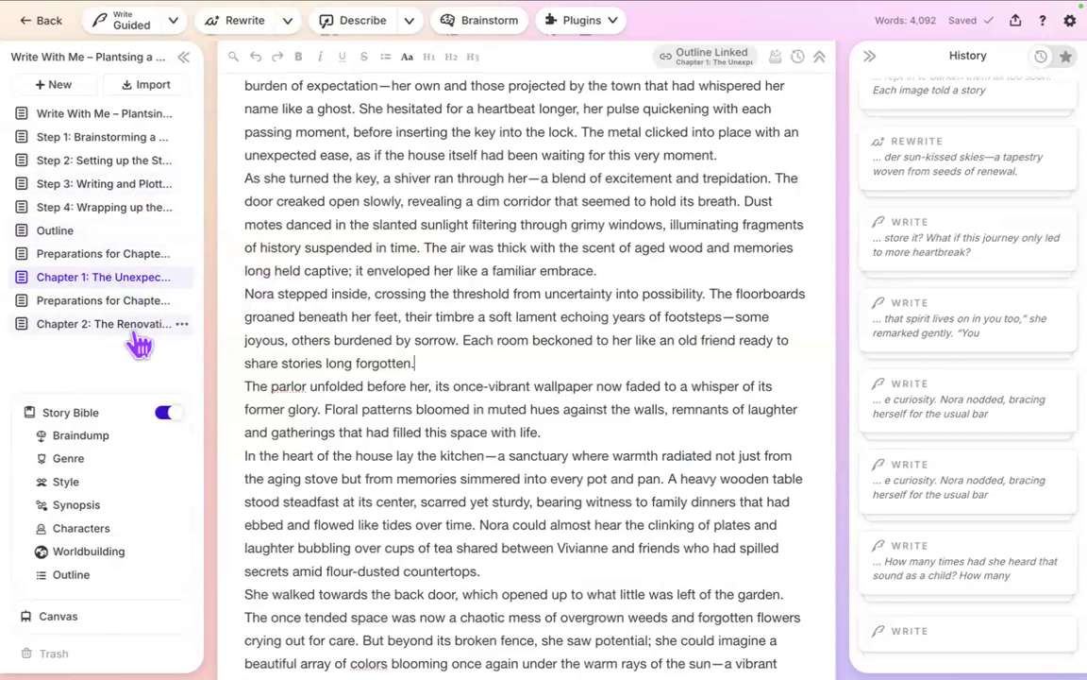
# Switch to the Scrivener project, show its binder and open the Chapter 1 document under Beats.
pyautogui.hotkey('ctrl', 'Right')
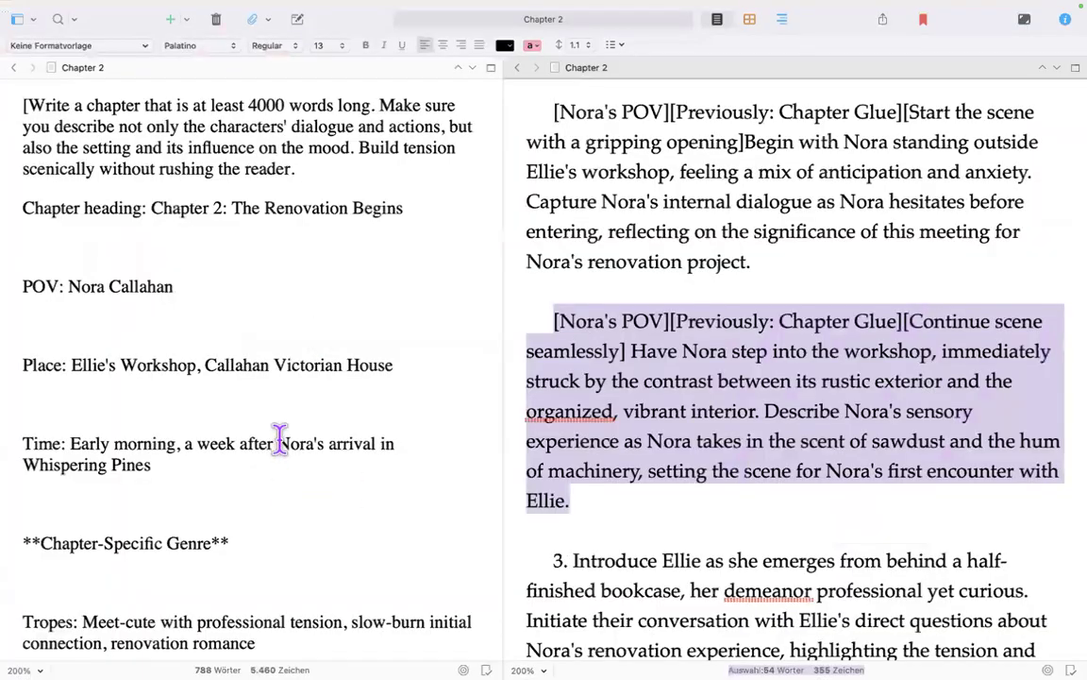
pyautogui.click(280, 442)
pyautogui.click(16, 20)
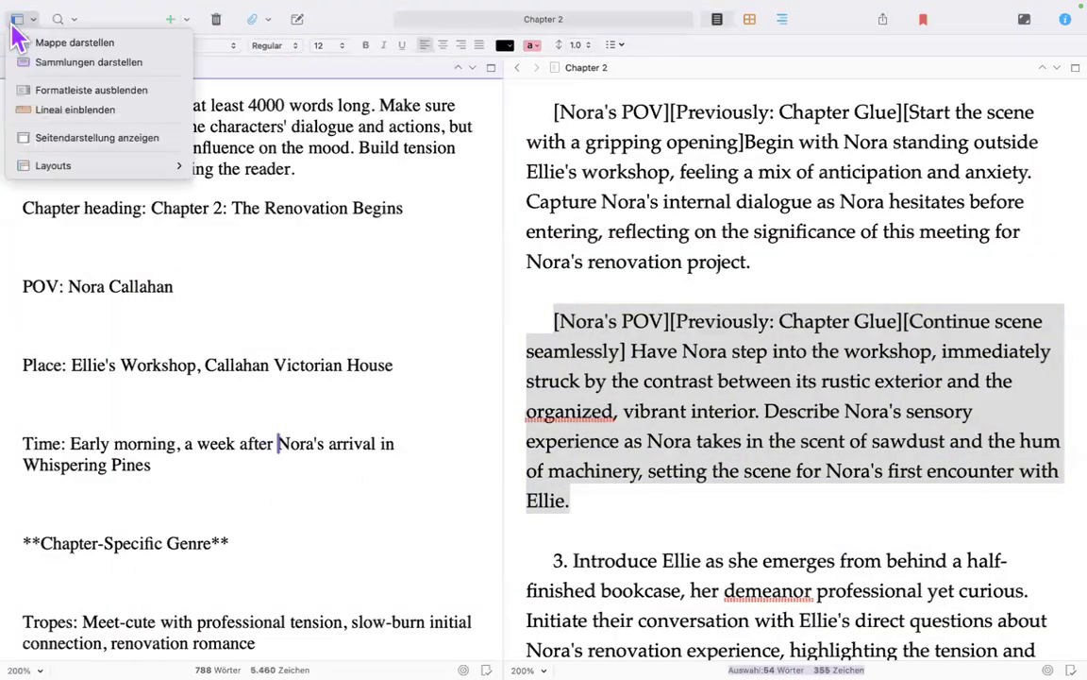
pyautogui.click(55, 45)
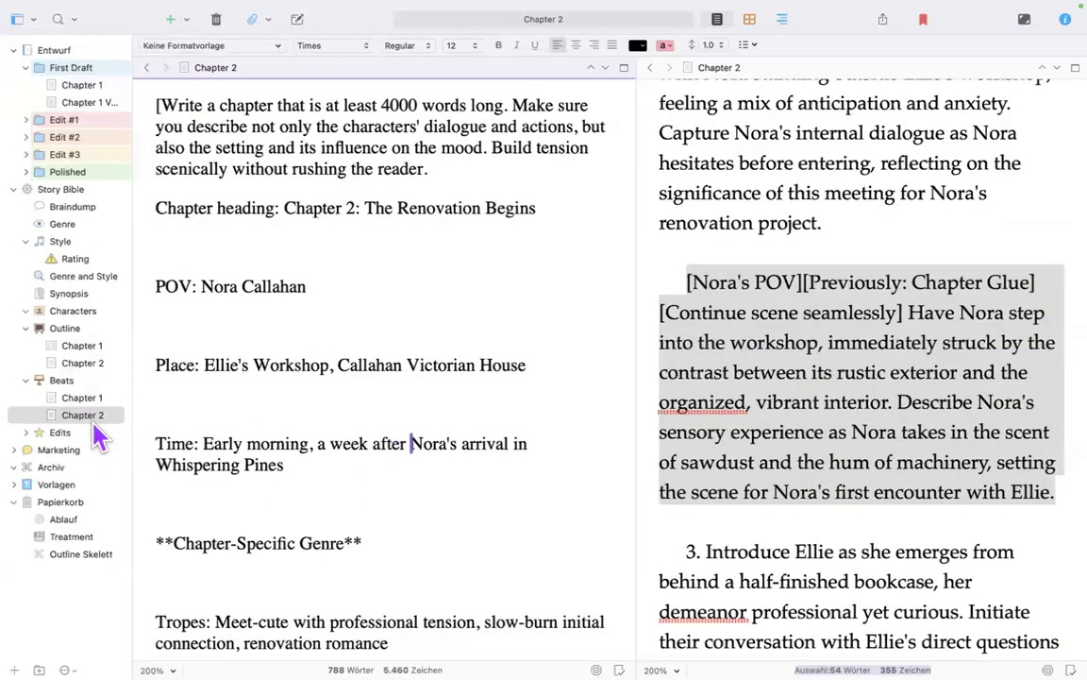
pyautogui.click(83, 397)
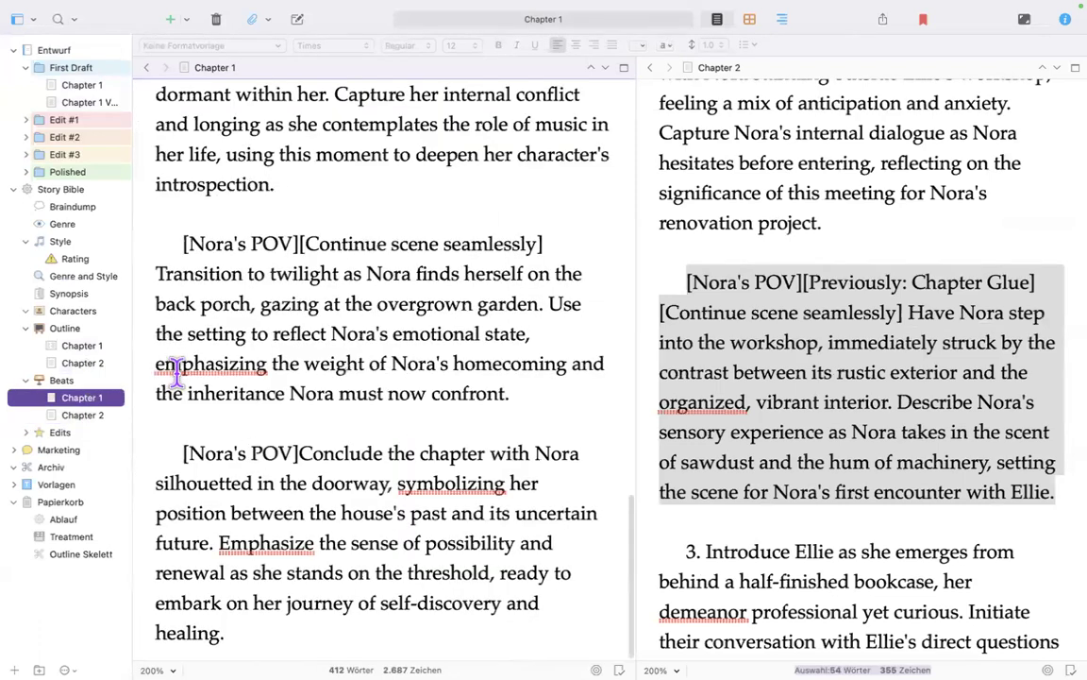
# Load the Chapter 1 beats in the second editor pane and close the split so a single editor remains.
pyautogui.click(721, 417)
pyautogui.click(109, 401)
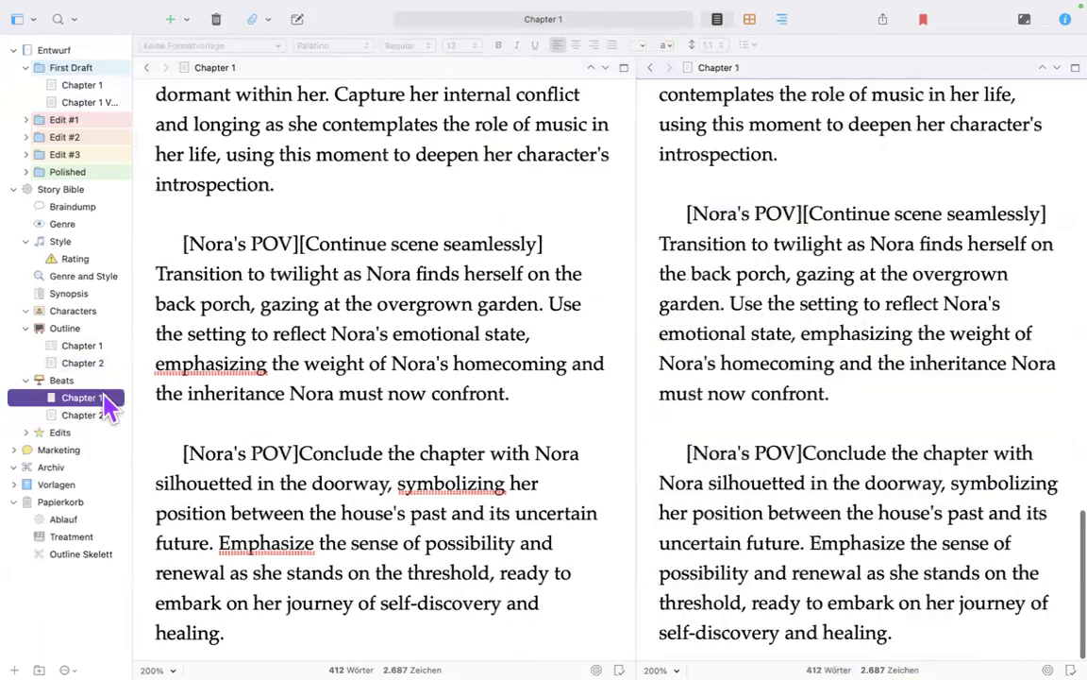
pyautogui.click(306, 411)
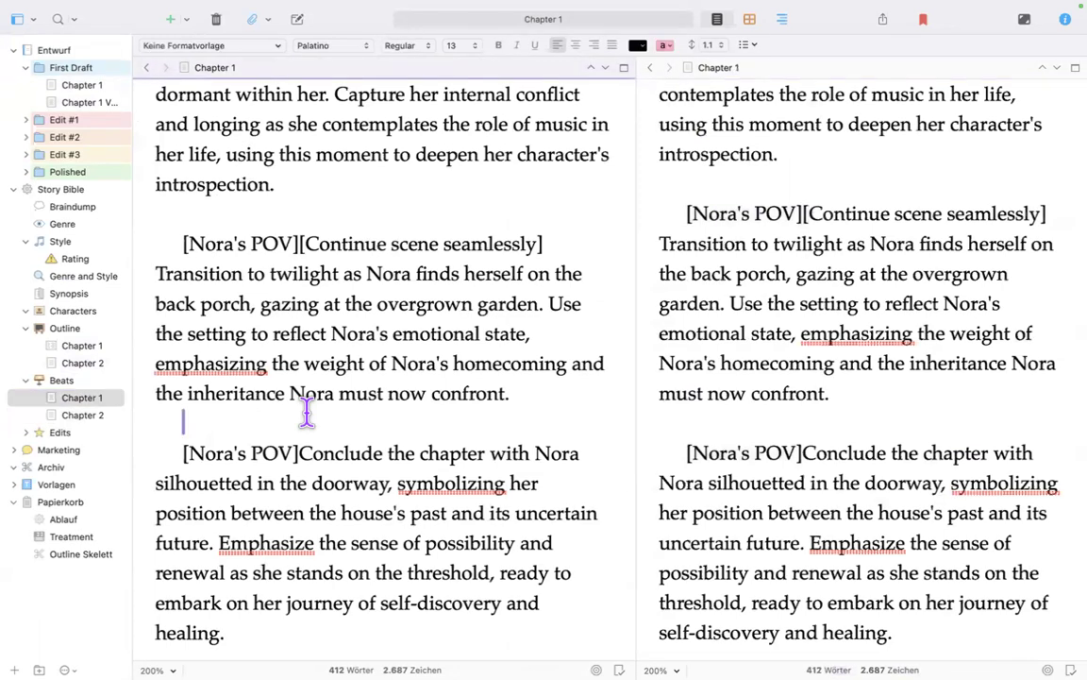
pyautogui.click(624, 67)
# Read through all the Chapter 1 beats, from Nora's arrival in the town square to the closing doorway scene.
pyautogui.scroll(5, 544, 368)
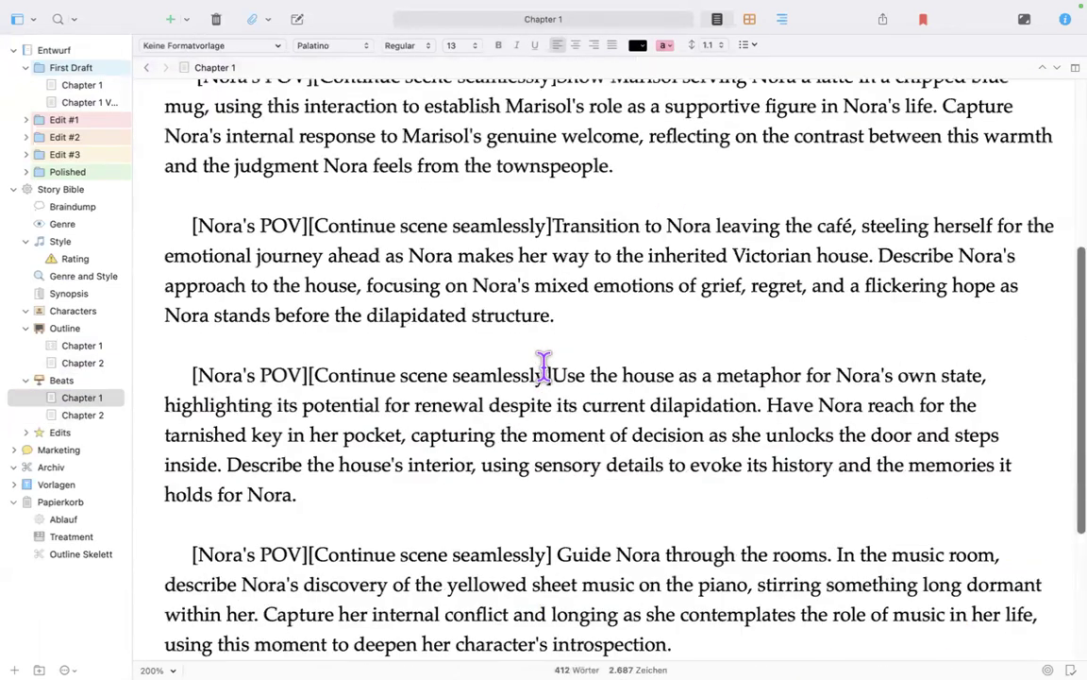
pyautogui.scroll(6, 543, 367)
pyautogui.scroll(1, 544, 367)
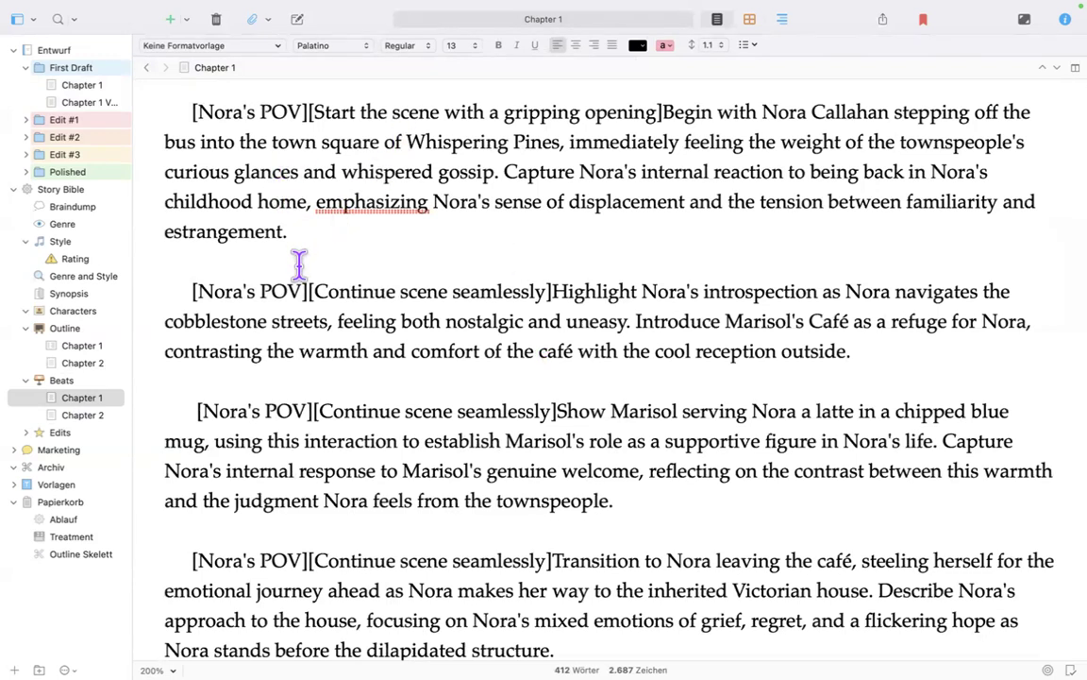
pyautogui.scroll(-10, 299, 264)
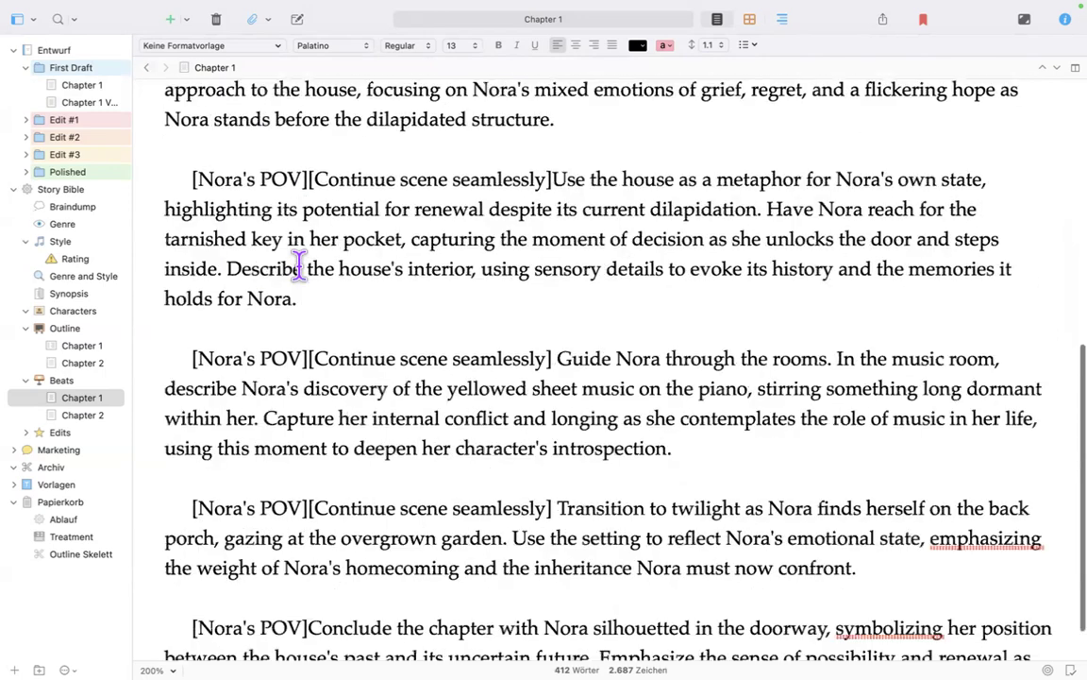
pyautogui.scroll(-2, 298, 264)
pyautogui.click(276, 600)
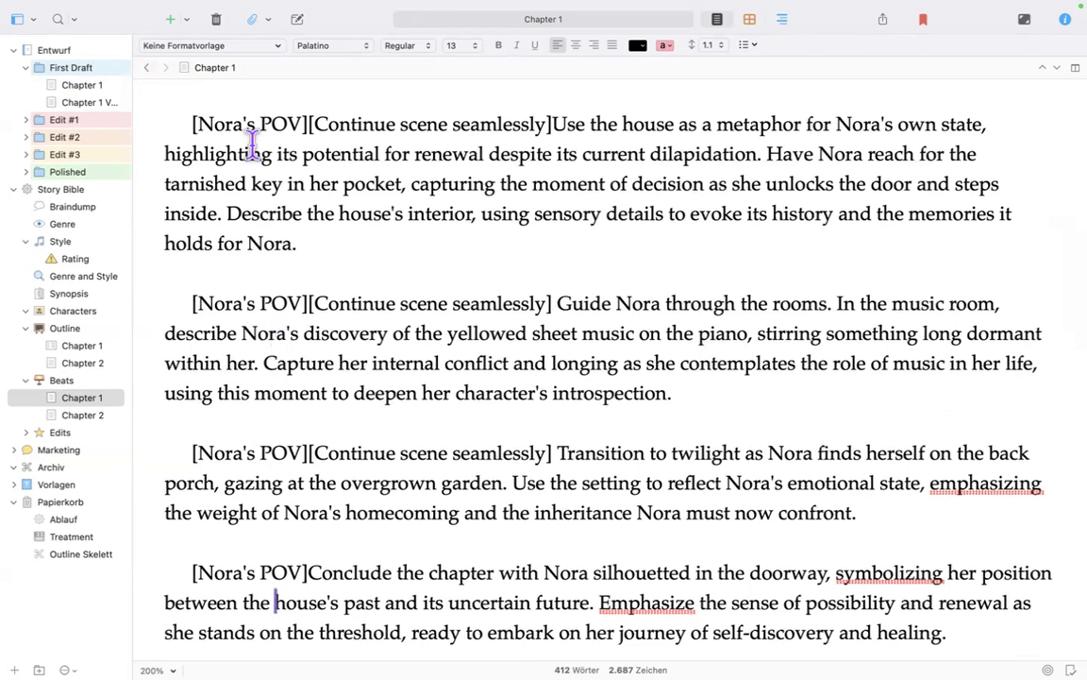
pyautogui.scroll(8, 253, 143)
pyautogui.scroll(3, 253, 143)
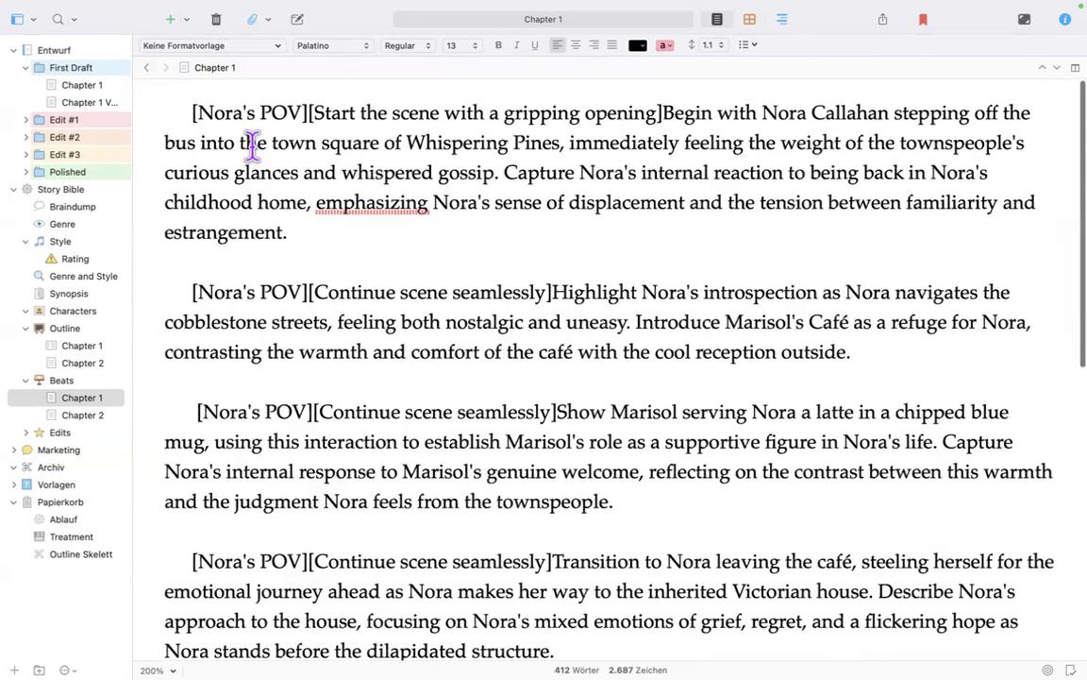
# Select the second Chapter 1 beat, covering Nora's introspection on the cobblestone streets and Marisol's Café as a refuge.
pyautogui.click(186, 98)
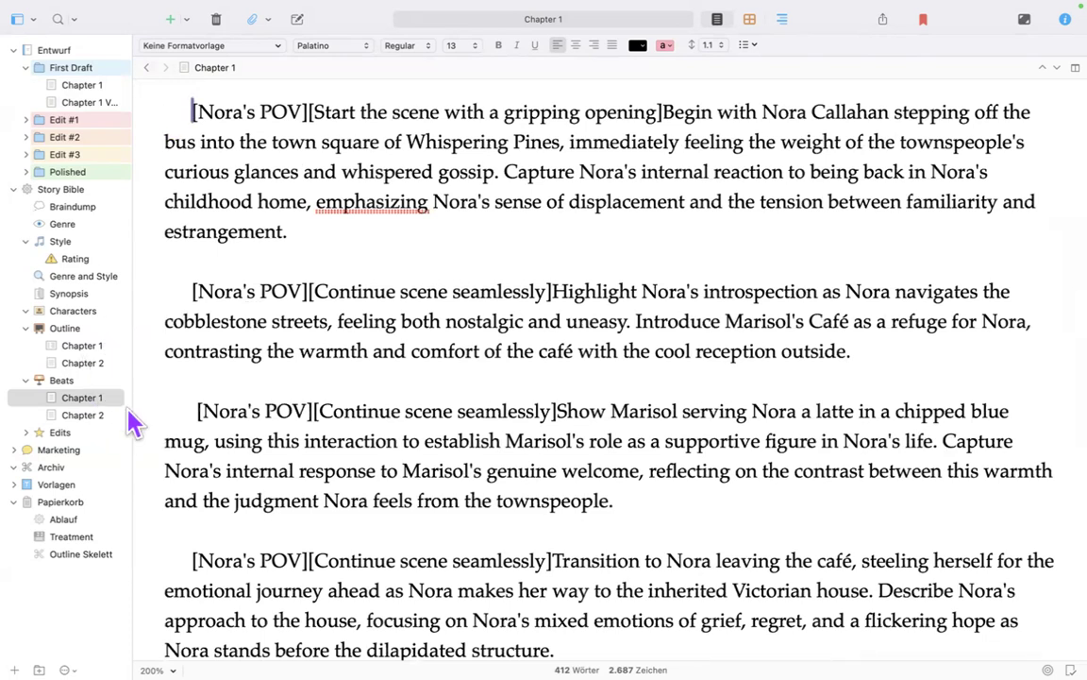
pyautogui.click(167, 289)
pyautogui.moveTo(167, 289); pyautogui.dragTo(854, 352)
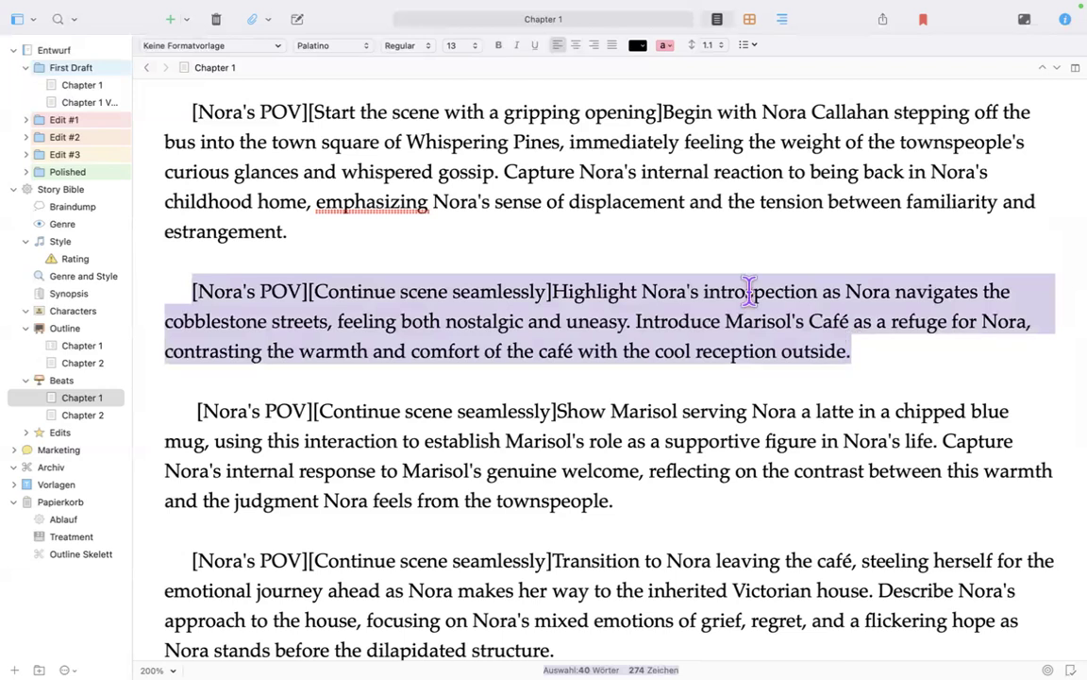
# Open the Chapter 1 document under Outline and read through it to the paragraphs of the detailed summary.
pyautogui.click(80, 348)
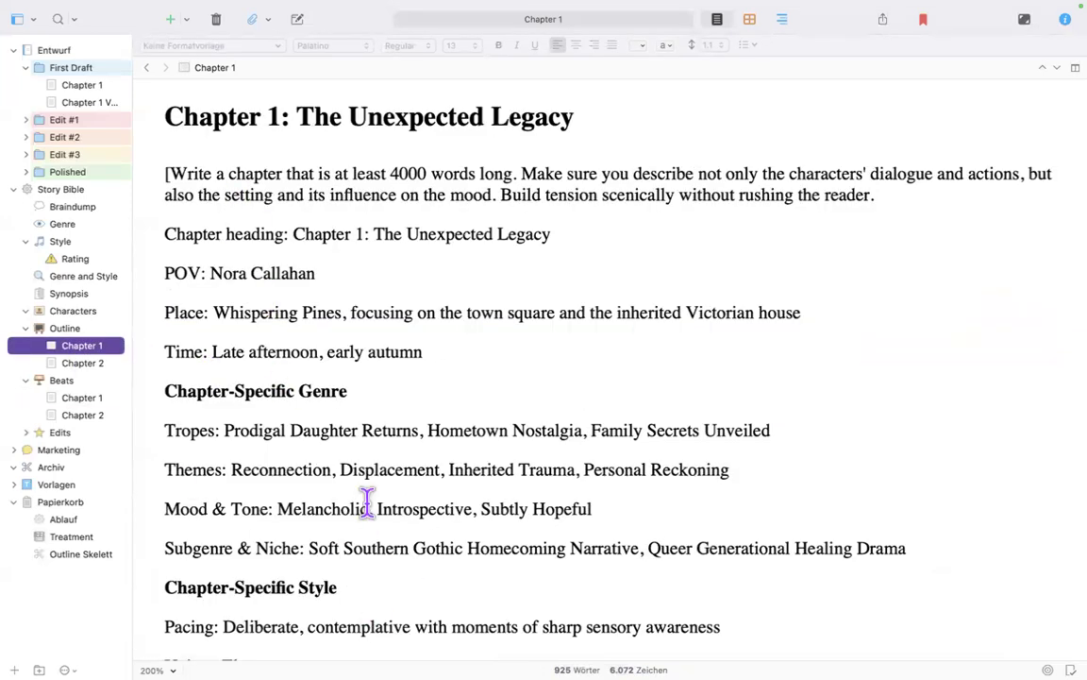
pyautogui.scroll(-10, 364, 505)
pyautogui.scroll(-8, 367, 503)
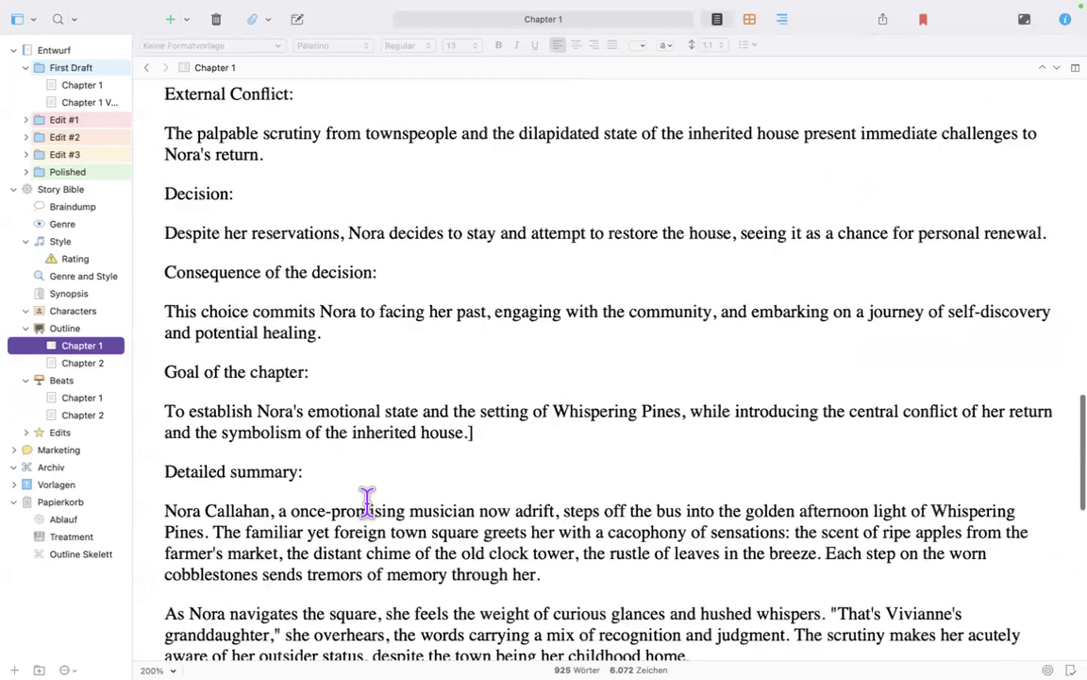
pyautogui.scroll(-2, 367, 503)
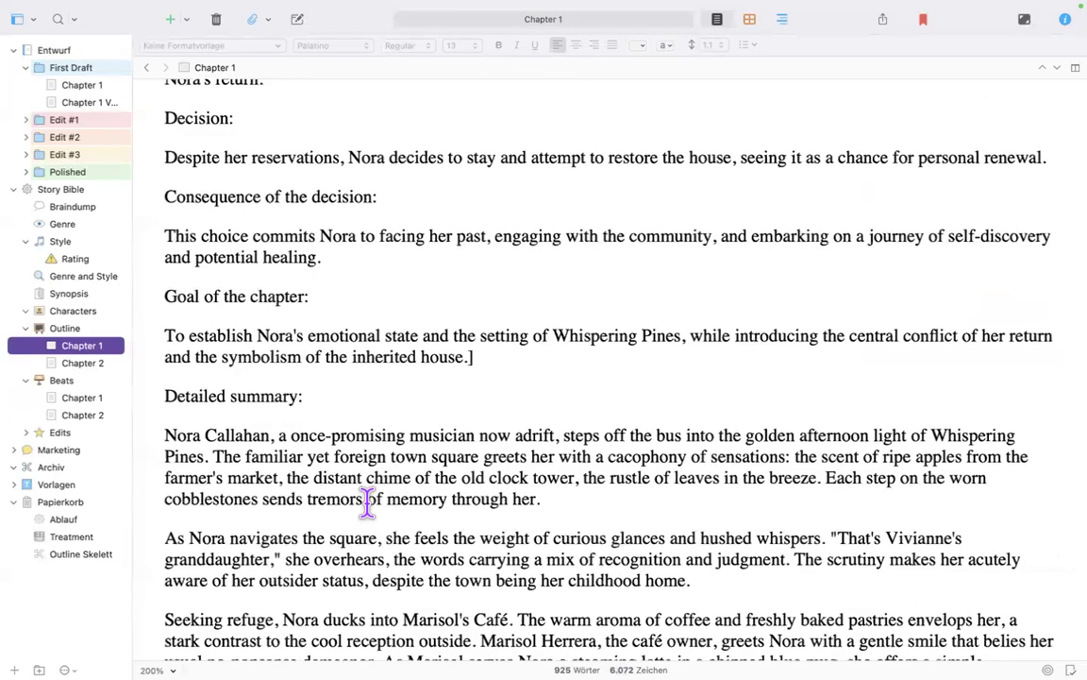
pyautogui.scroll(-6, 367, 503)
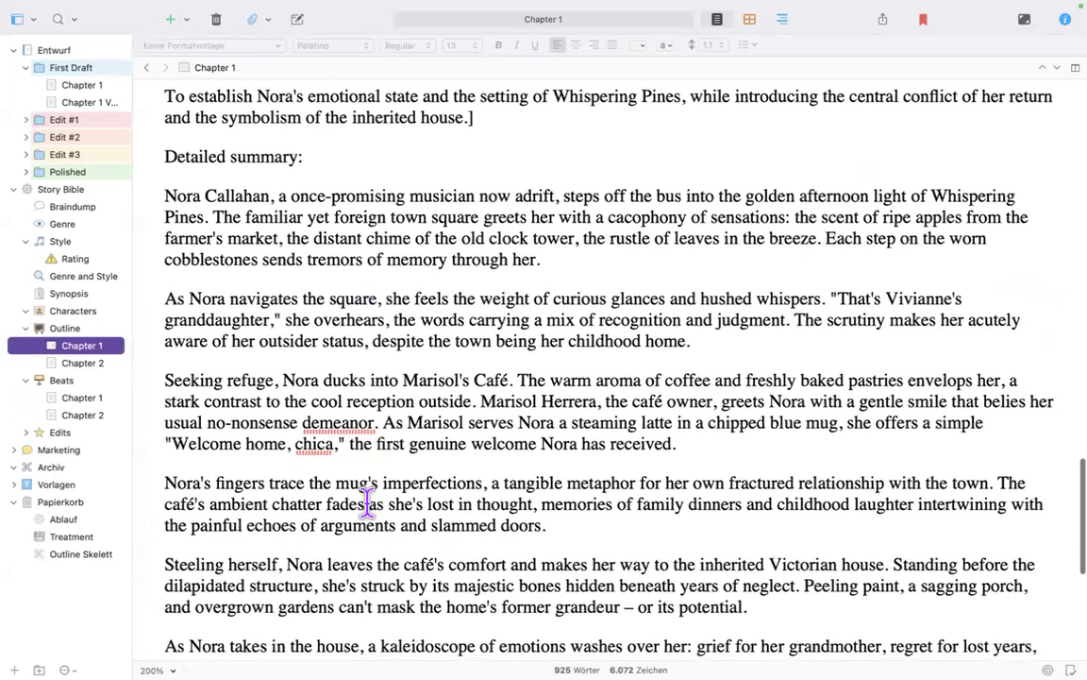
pyautogui.scroll(-2, 367, 503)
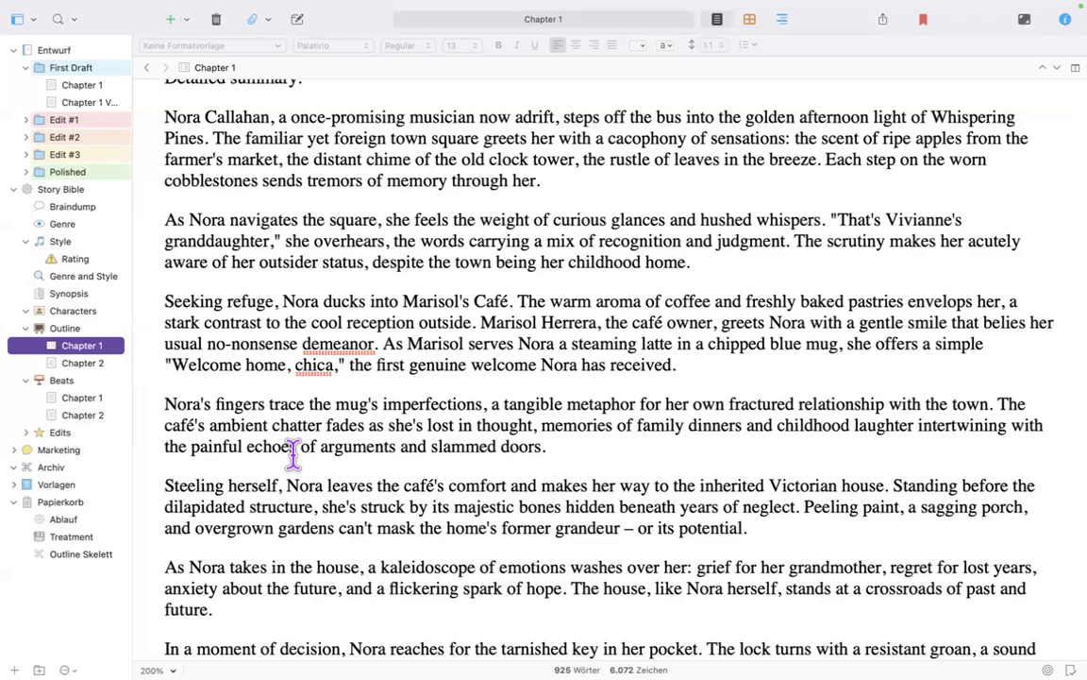
# Switch to the slide presentation and show the closing "Thank you!" slide.
pyautogui.hotkey('ctrl', 'Right')
pyautogui.hotkey('ctrl', 'Left')
pyautogui.hotkey('ctrl', 'Left')
pyautogui.press('Right')
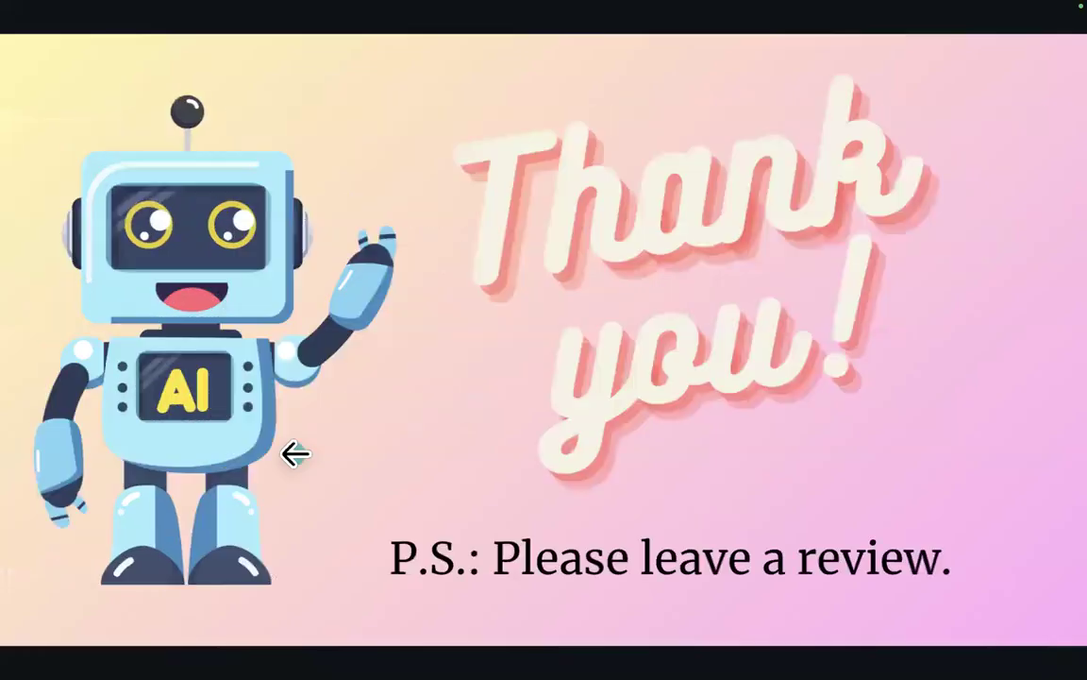